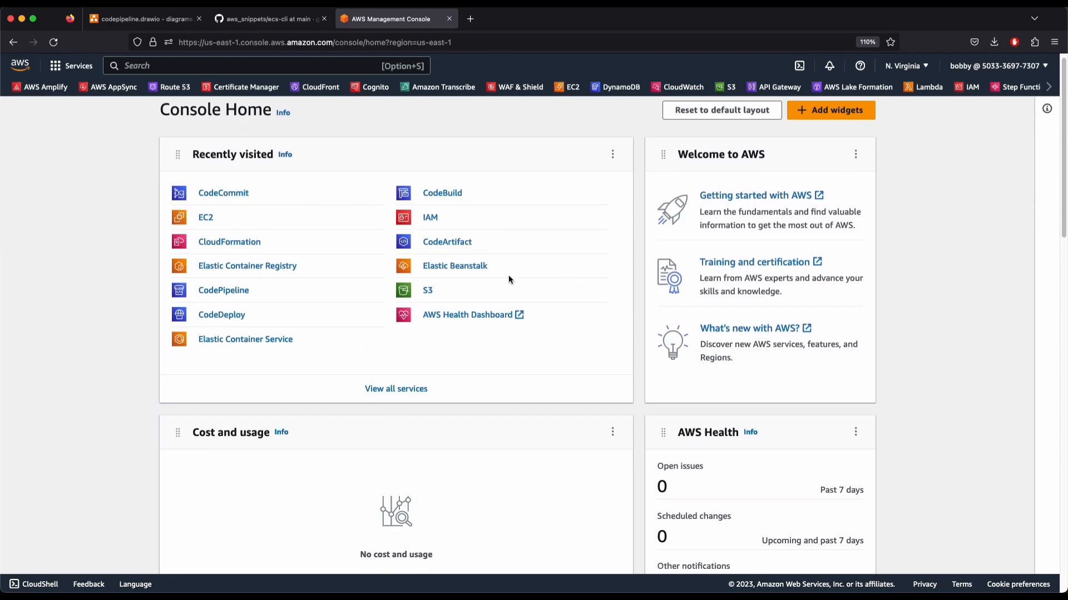
# Search the Services bar for 'codecomm' and open CodeCommit's Repositories page
pyautogui.scroll(-1, 464, 347)
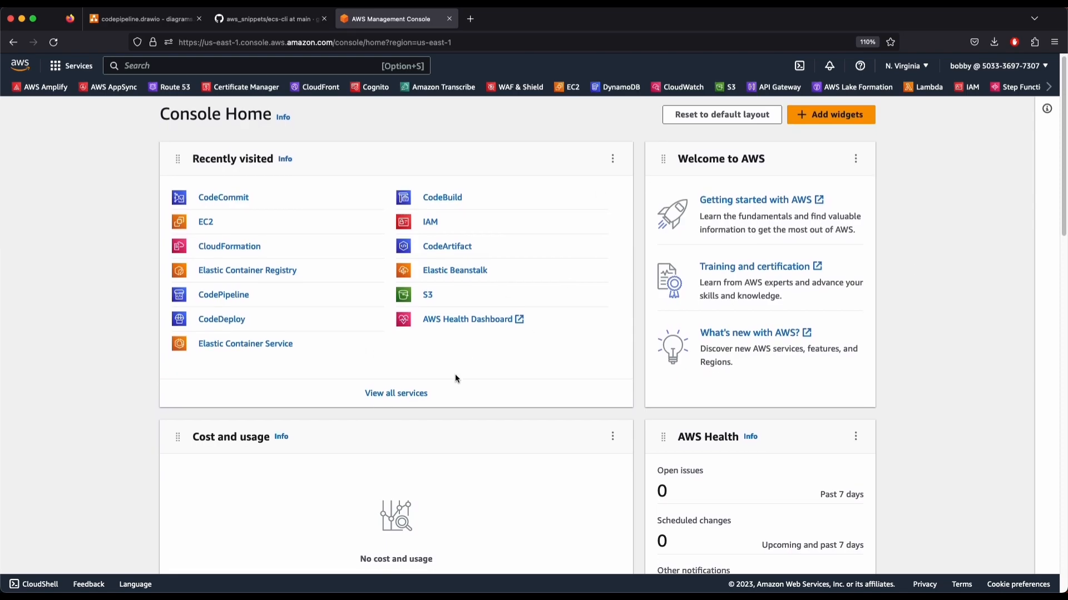
pyautogui.scroll(1, 134, 245)
pyautogui.scroll(-1, 167, 300)
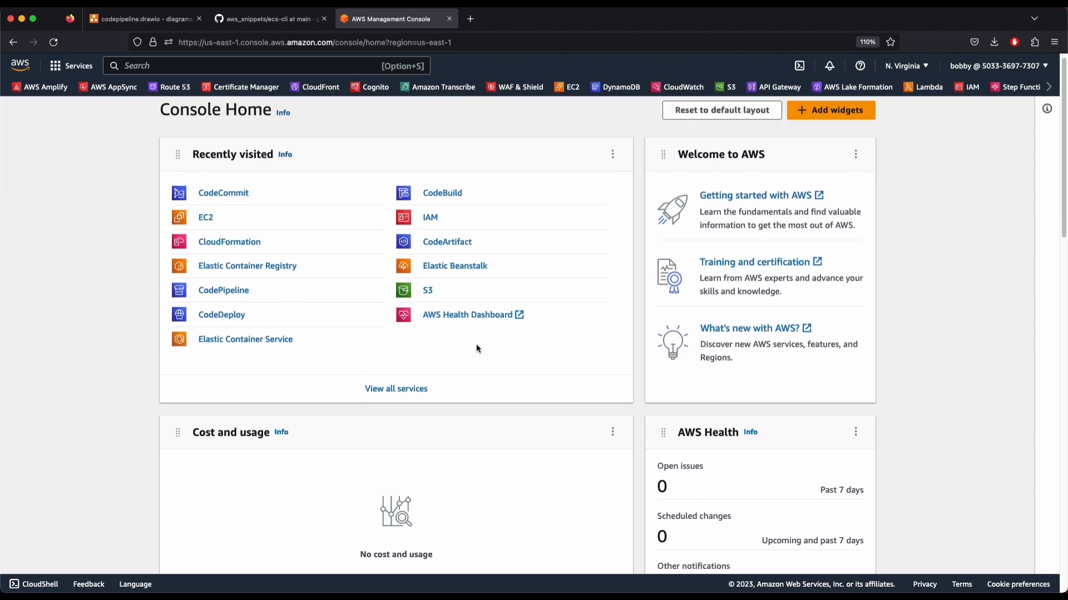
pyautogui.scroll(1, 475, 348)
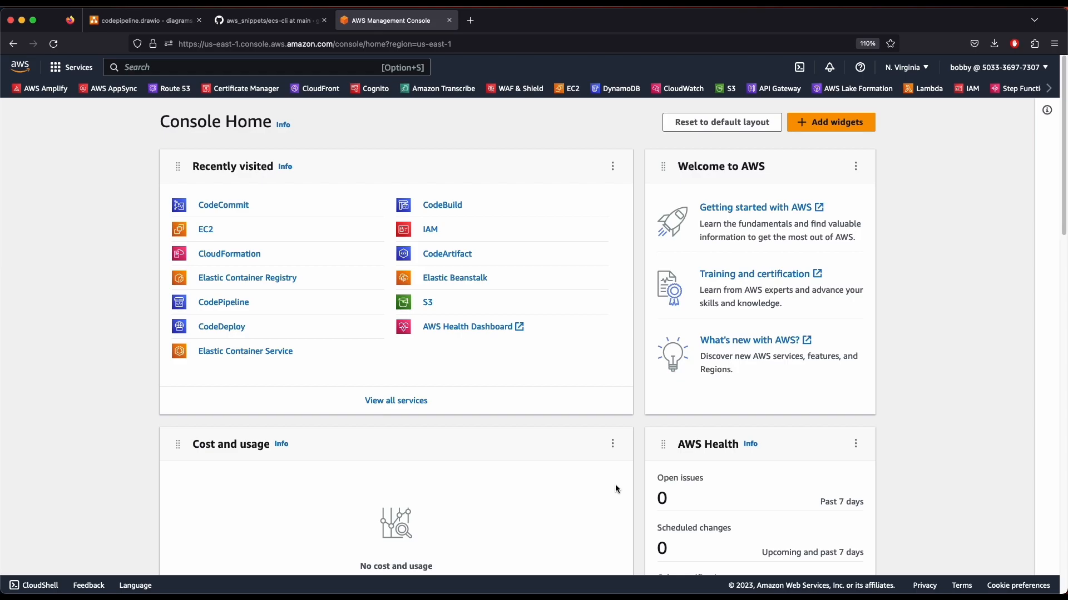
pyautogui.click(181, 76)
pyautogui.write('codecom')
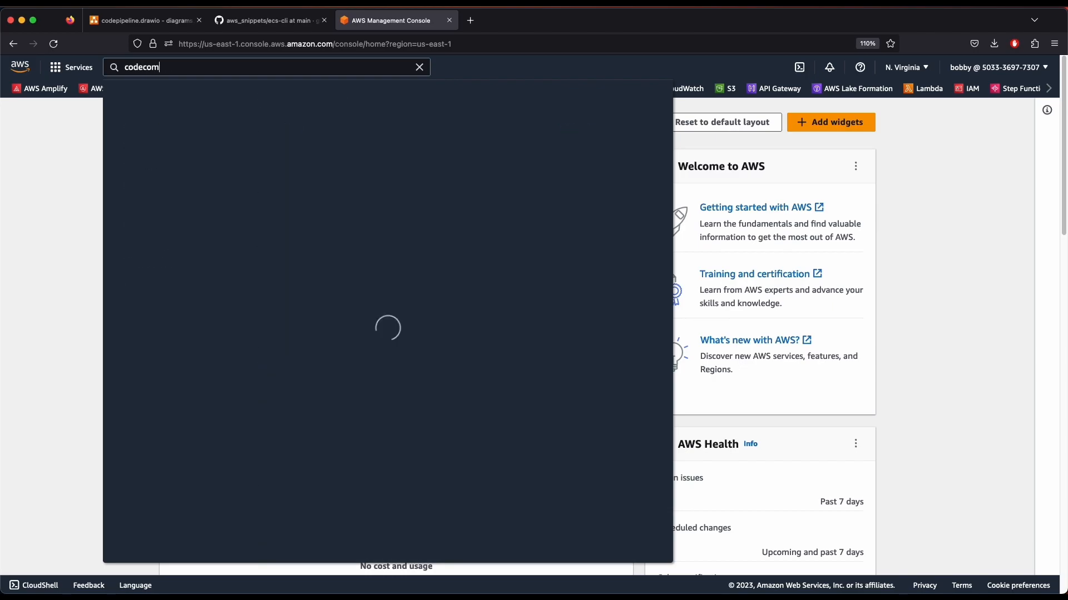
pyautogui.write('m')
pyautogui.click(321, 158)
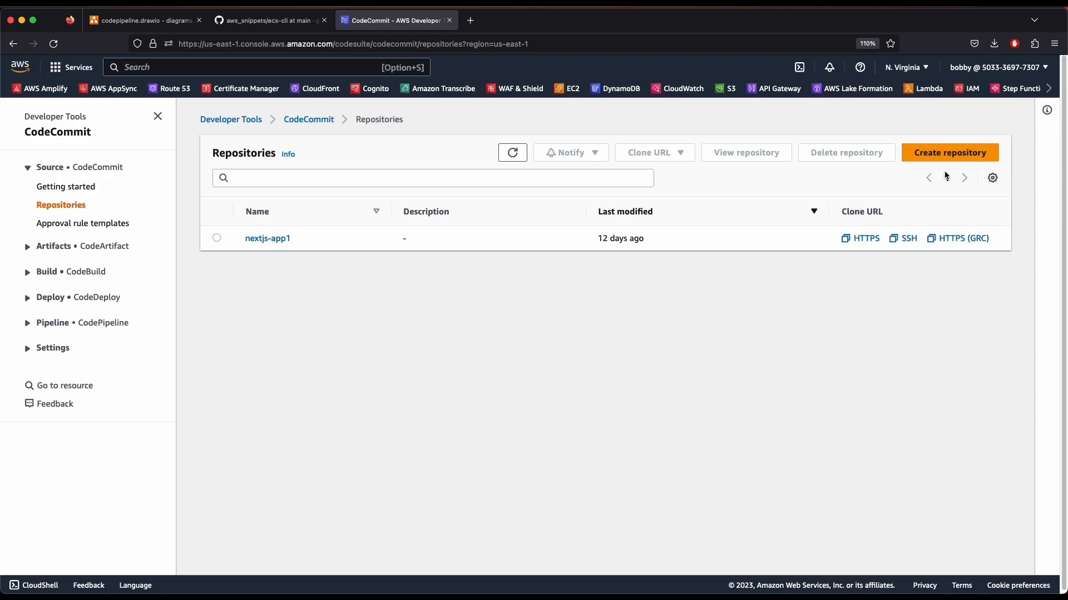
# Create the CodeCommit repository aws-ecs-docker, using aws-ecs-docker as its description too
pyautogui.click(974, 158)
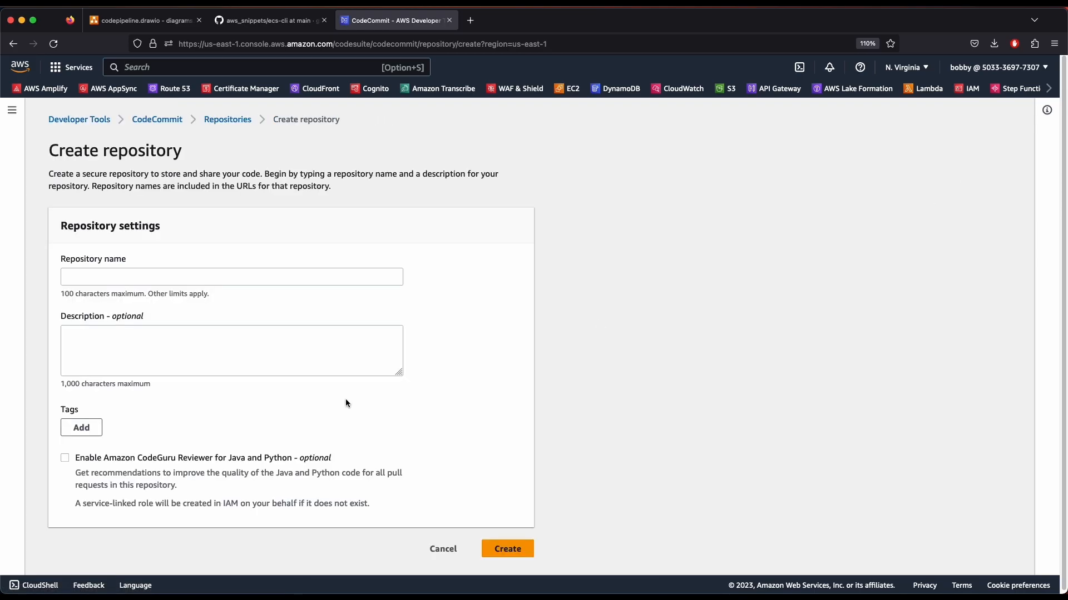
pyautogui.click(229, 273)
pyautogui.write('aws-ecs-docker')
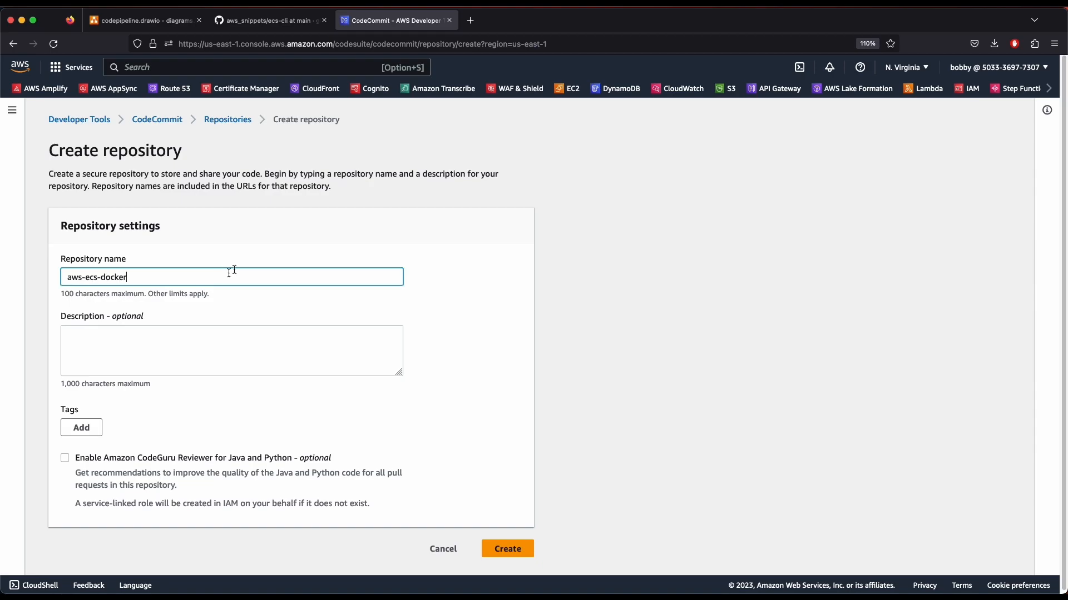
pyautogui.press('super+a')
pyautogui.press('super+c')
pyautogui.click(167, 337)
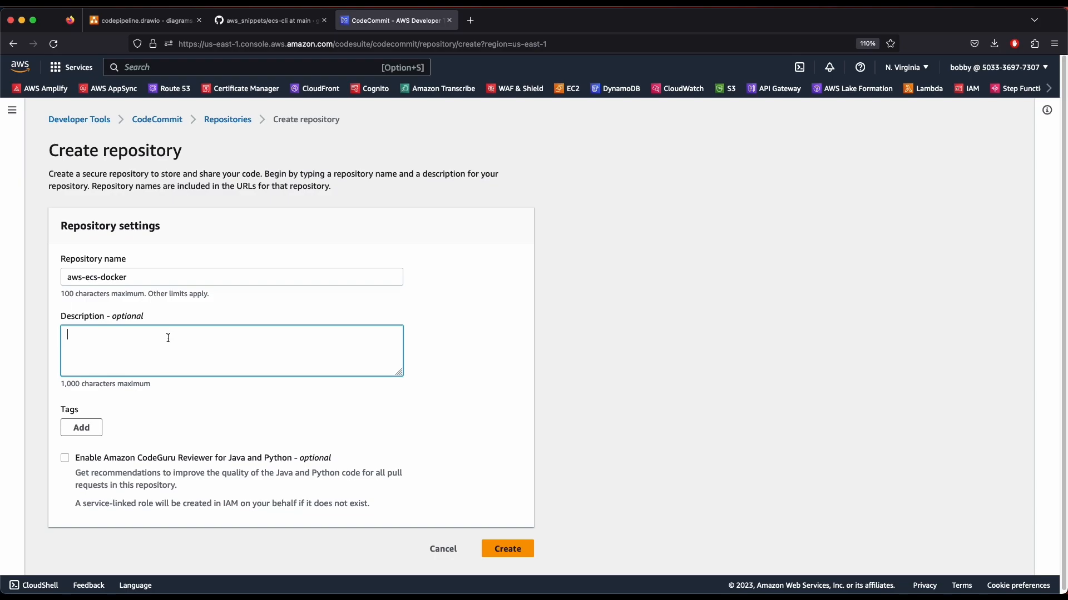
pyautogui.press('super+v')
pyautogui.click(507, 549)
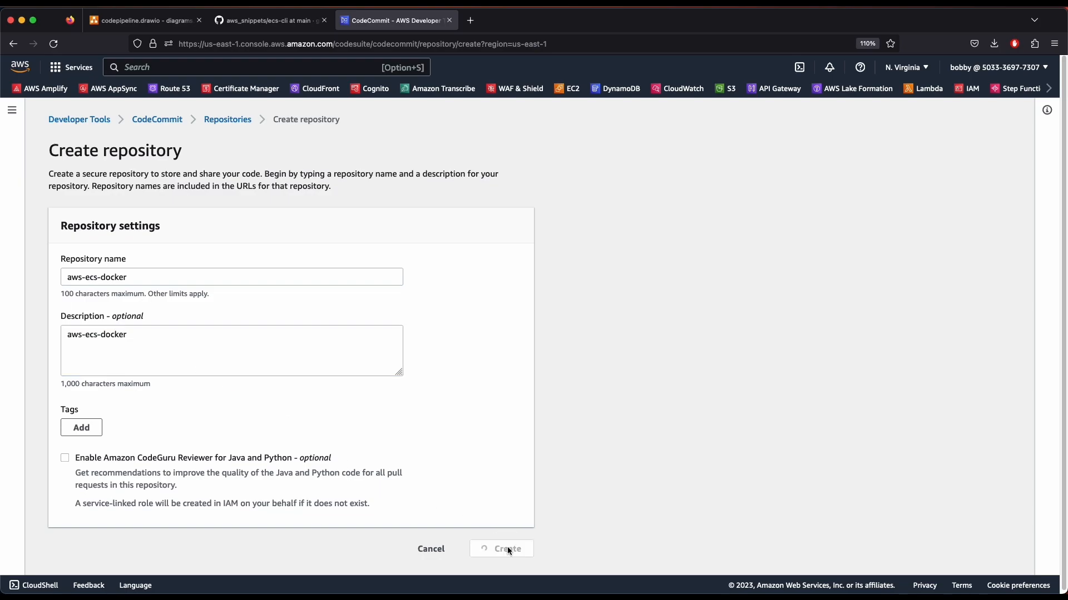
# Select the new repository's HTTPS git clone command
pyautogui.scroll(-5, 450, 426)
pyautogui.scroll(5, 444, 428)
pyautogui.scroll(-5, 400, 450)
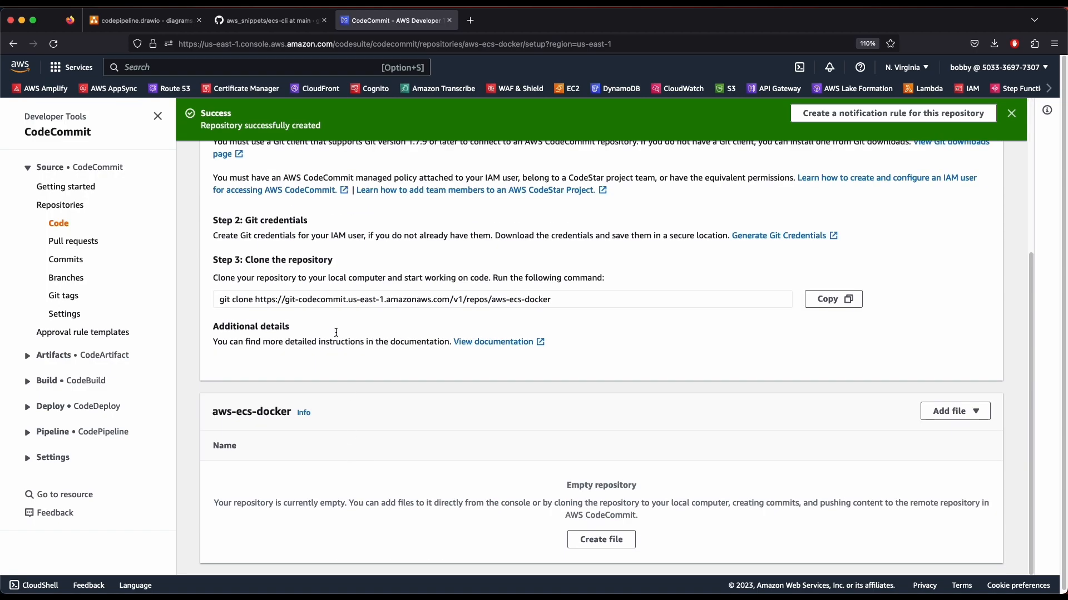
pyautogui.moveTo(551, 299); pyautogui.dragTo(305, 294)
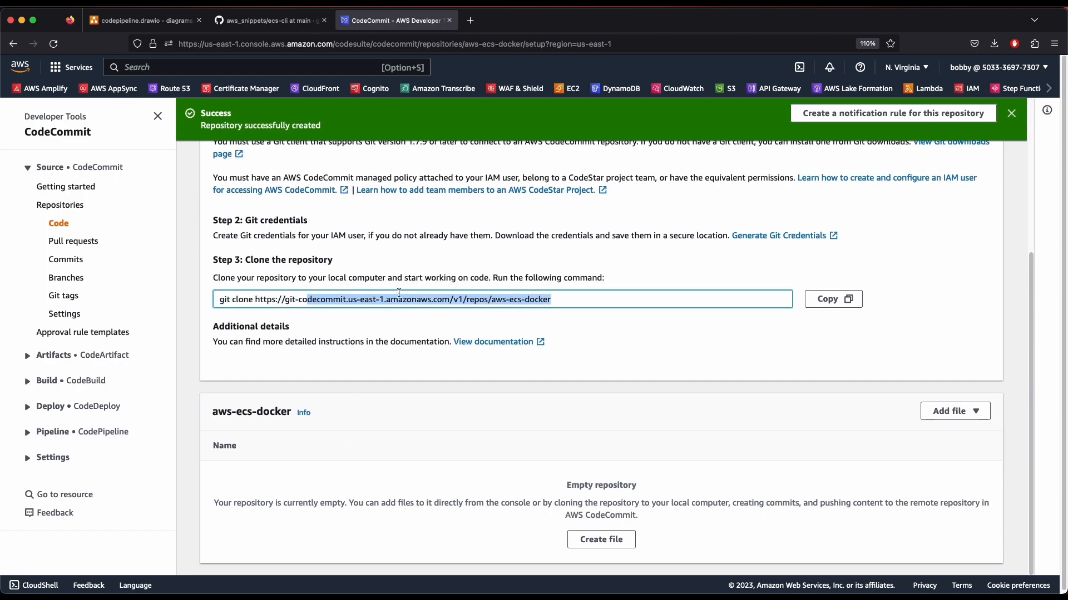
pyautogui.click(534, 300)
pyautogui.moveTo(559, 299); pyautogui.dragTo(218, 299)
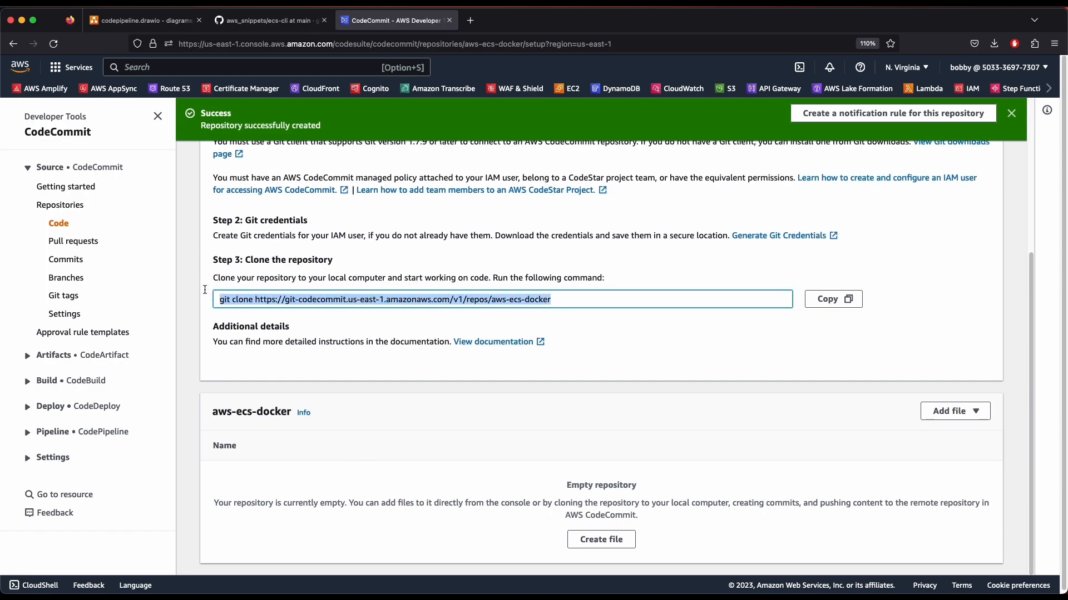
pyautogui.scroll(5, 450, 498)
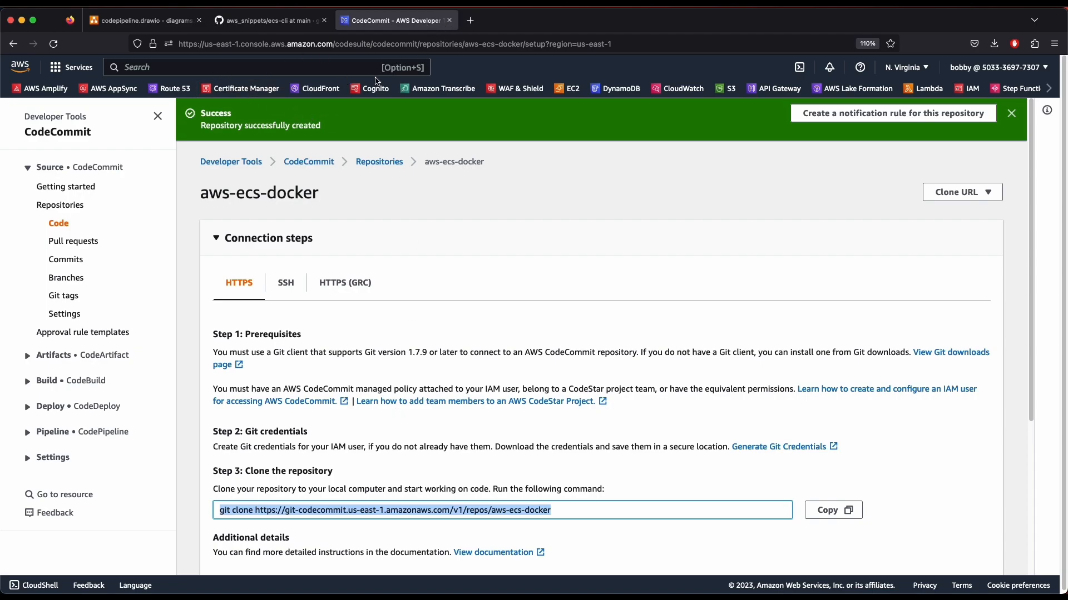
# Search for 'iam' and open IAM in a new browser tab
pyautogui.click(343, 67)
pyautogui.write('iam')
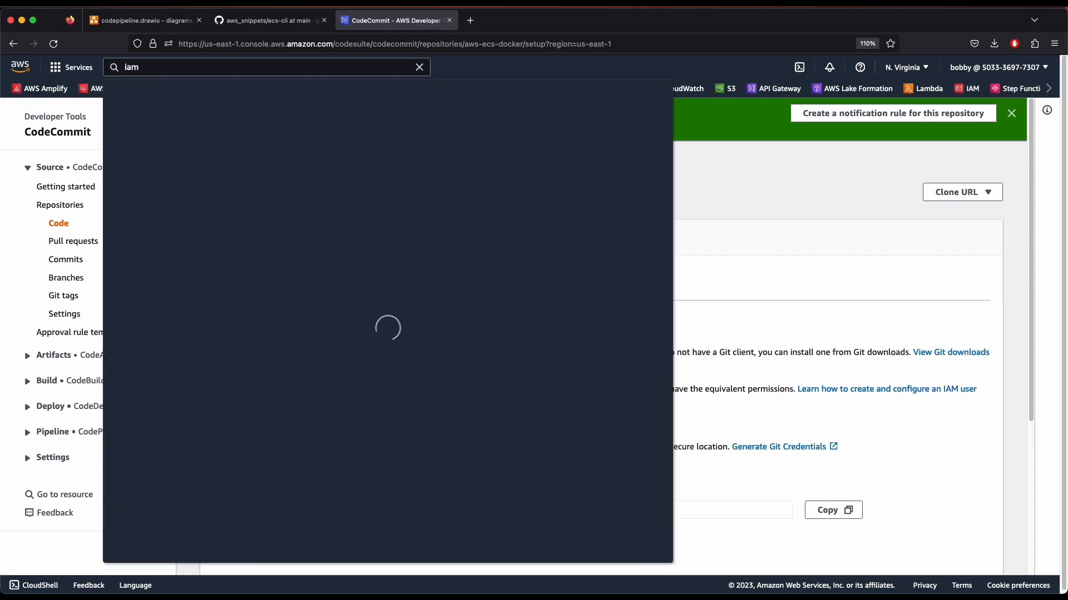
pyautogui.rightClick(323, 160)
pyautogui.click(334, 162)
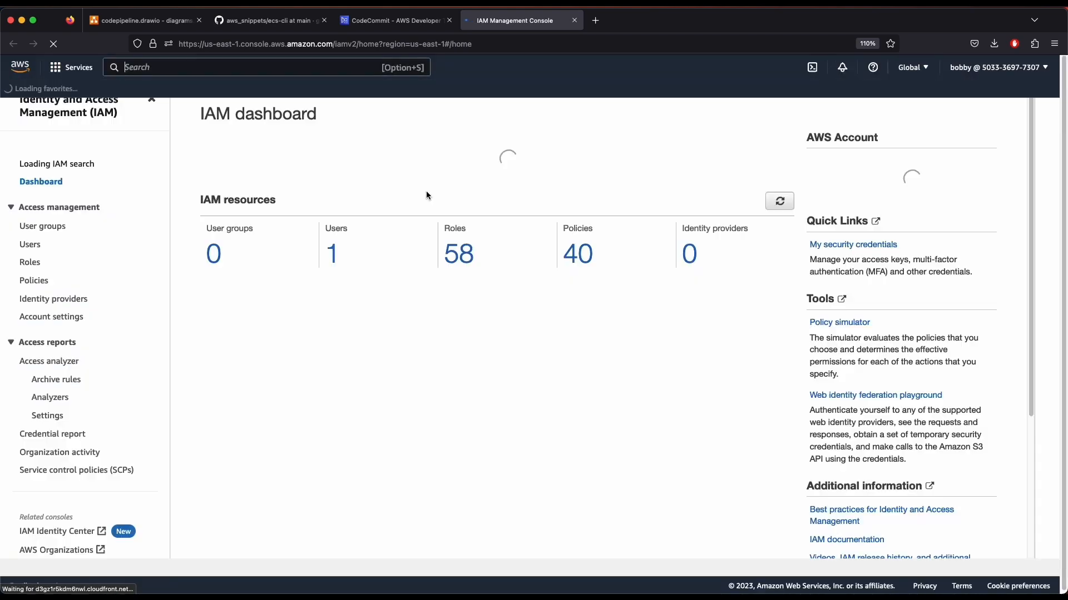
# Open the account's only IAM user and review its attached permissions policies
pyautogui.scroll(-5, 321, 313)
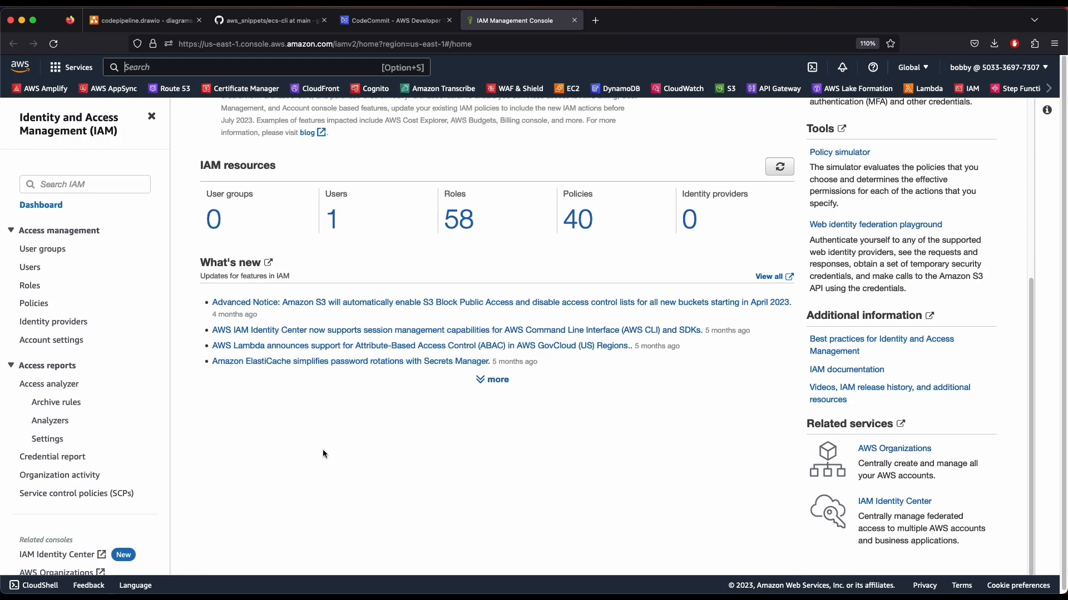
pyautogui.click(332, 283)
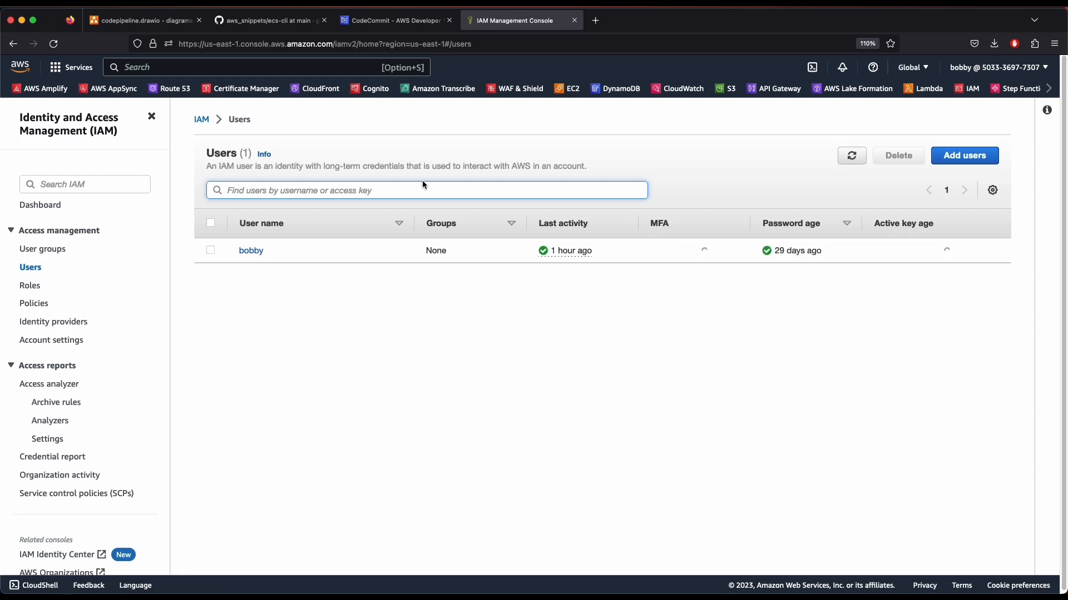
pyautogui.click(394, 294)
pyautogui.click(253, 251)
pyautogui.scroll(-5, 361, 311)
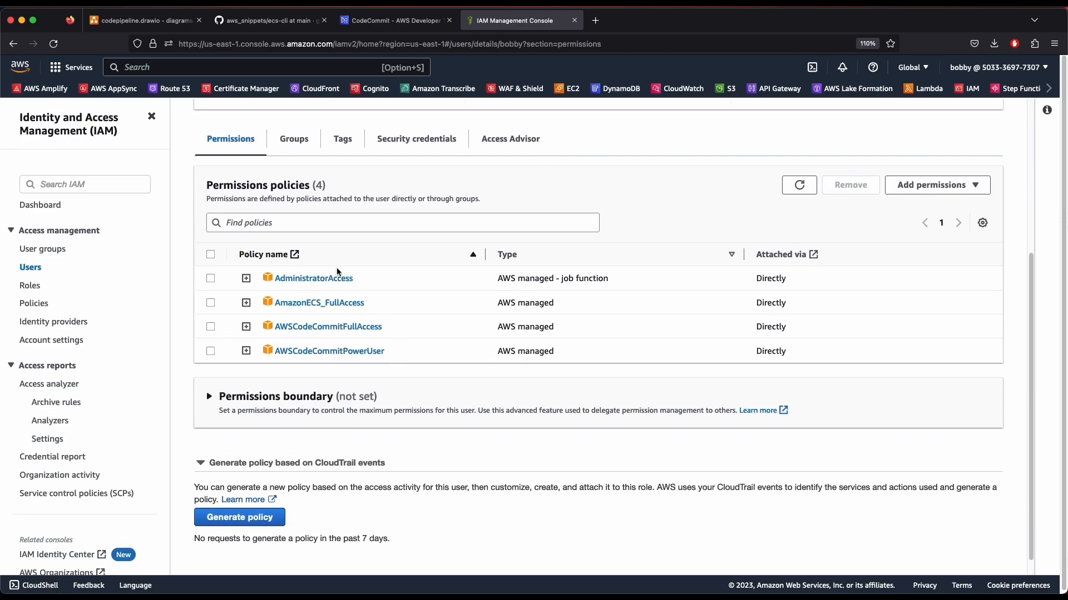
pyautogui.scroll(4, 389, 317)
pyautogui.scroll(-4, 335, 387)
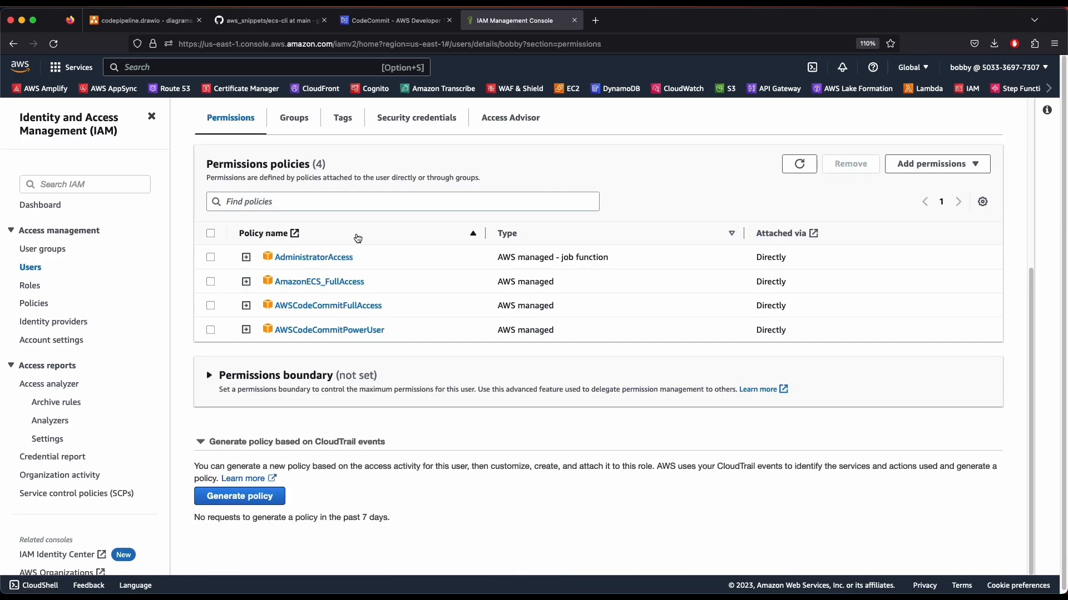
pyautogui.scroll(4, 283, 251)
pyautogui.scroll(-4, 289, 303)
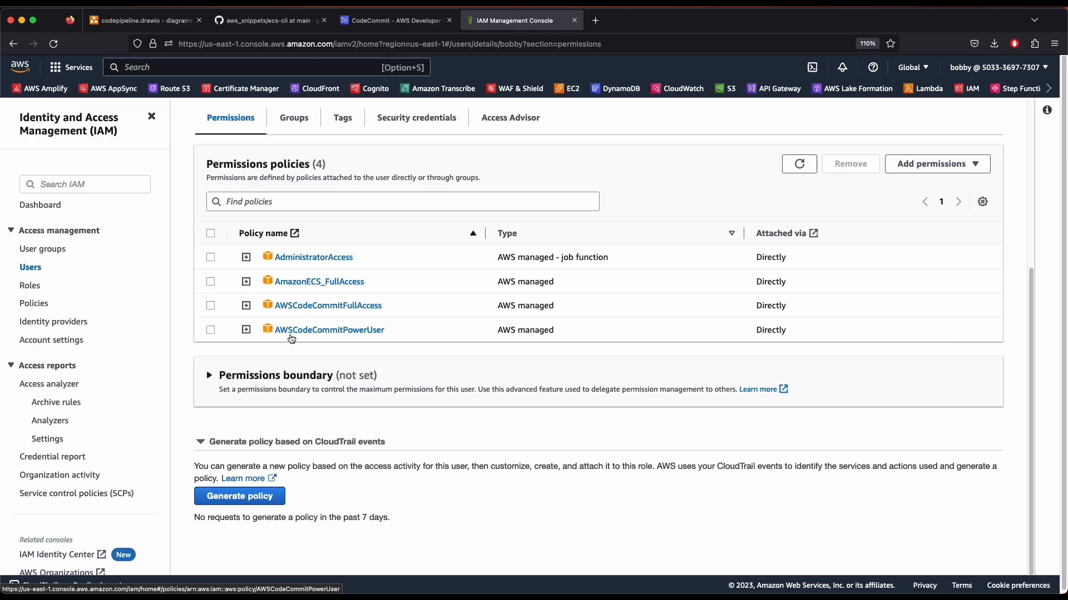
pyautogui.scroll(4, 370, 338)
pyautogui.scroll(-4, 369, 339)
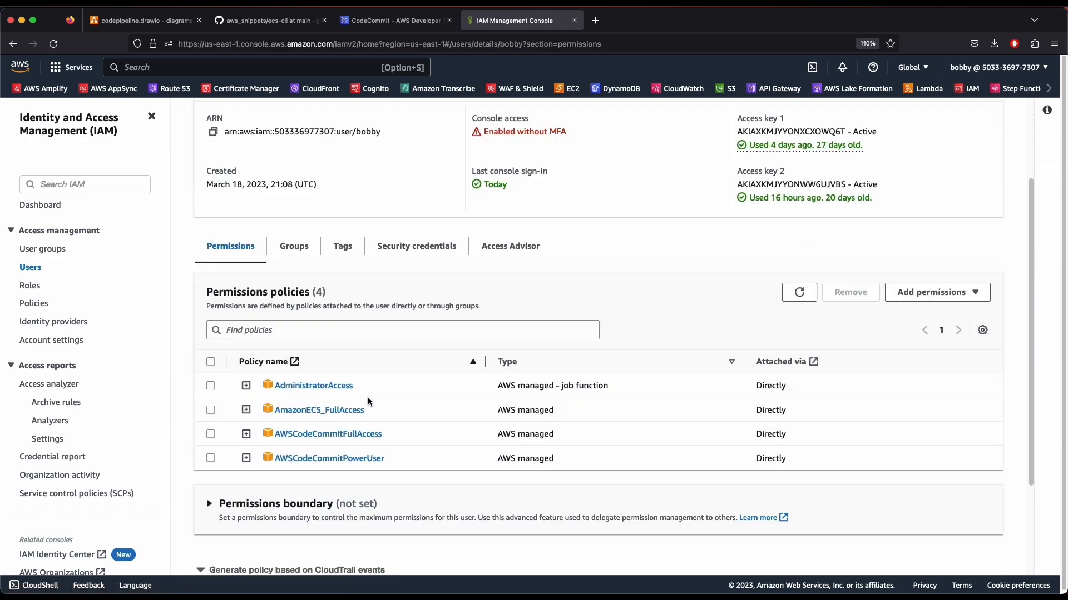
pyautogui.scroll(4, 496, 378)
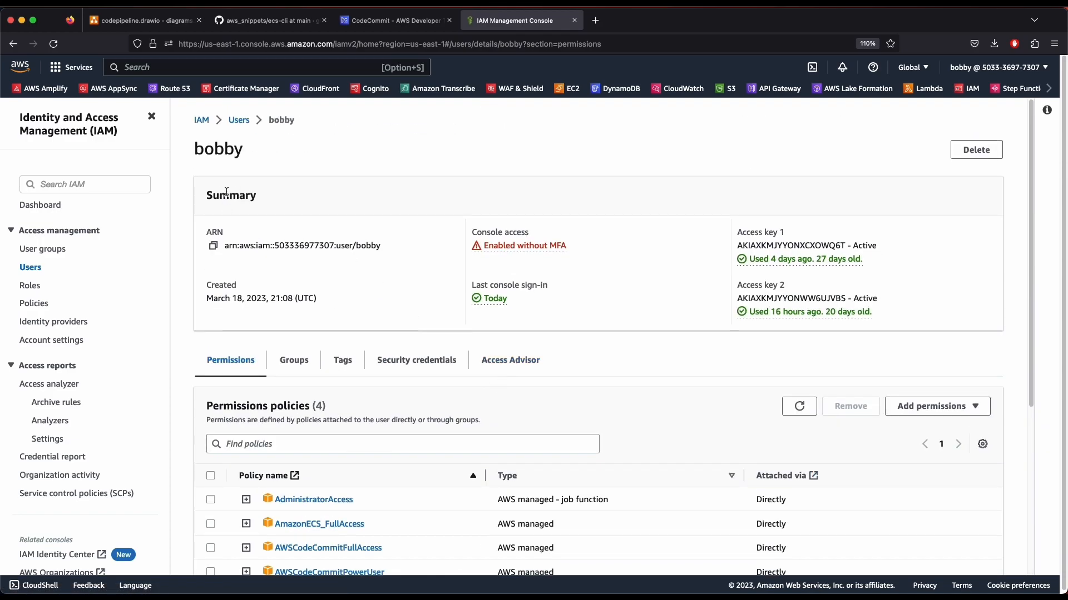
pyautogui.scroll(-4, 596, 341)
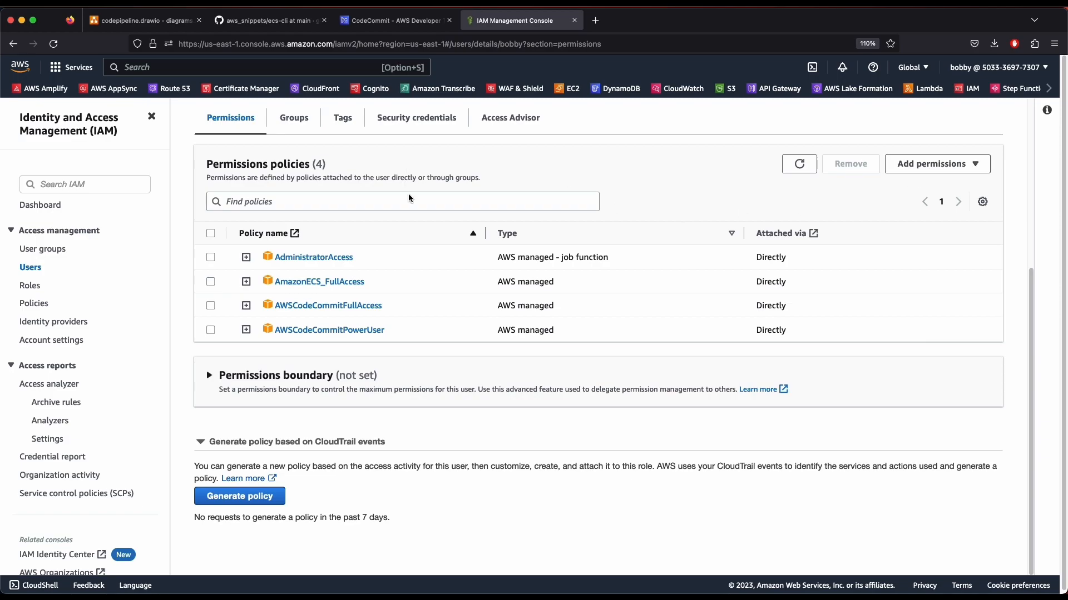
pyautogui.scroll(4, 406, 178)
pyautogui.scroll(-2, 656, 346)
pyautogui.scroll(2, 656, 346)
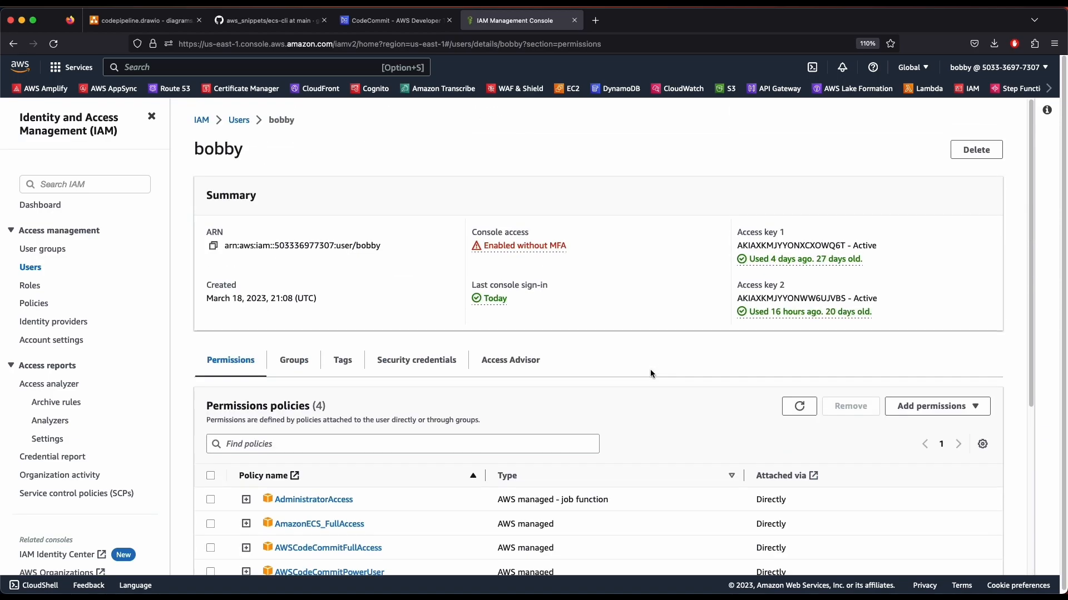
pyautogui.scroll(-4, 344, 251)
# Start attaching policies directly to the user, filtering the policy list by 'codeco'
pyautogui.click(921, 164)
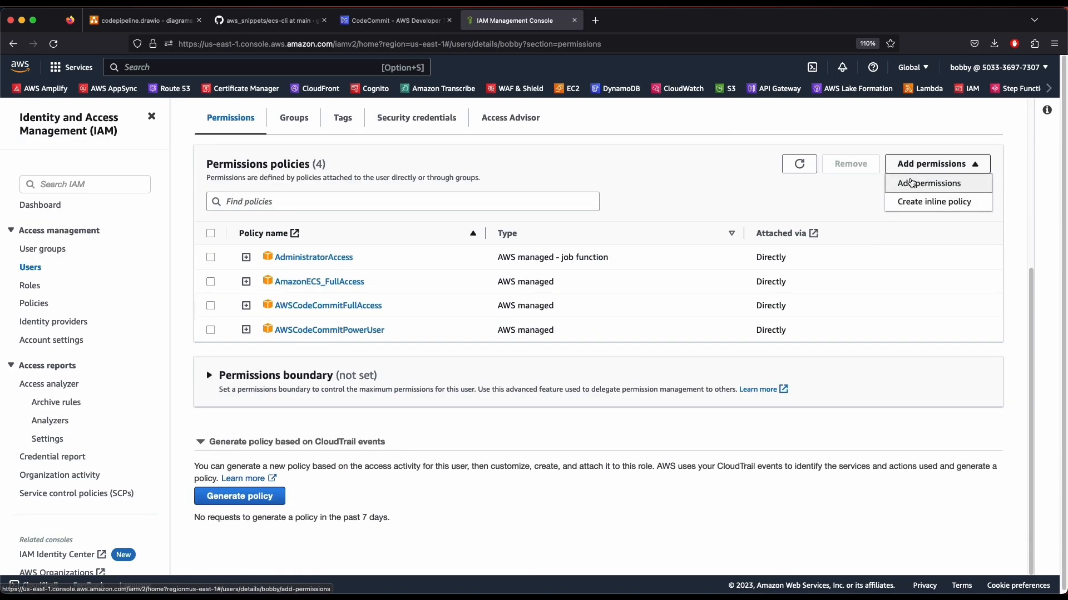
pyautogui.click(922, 184)
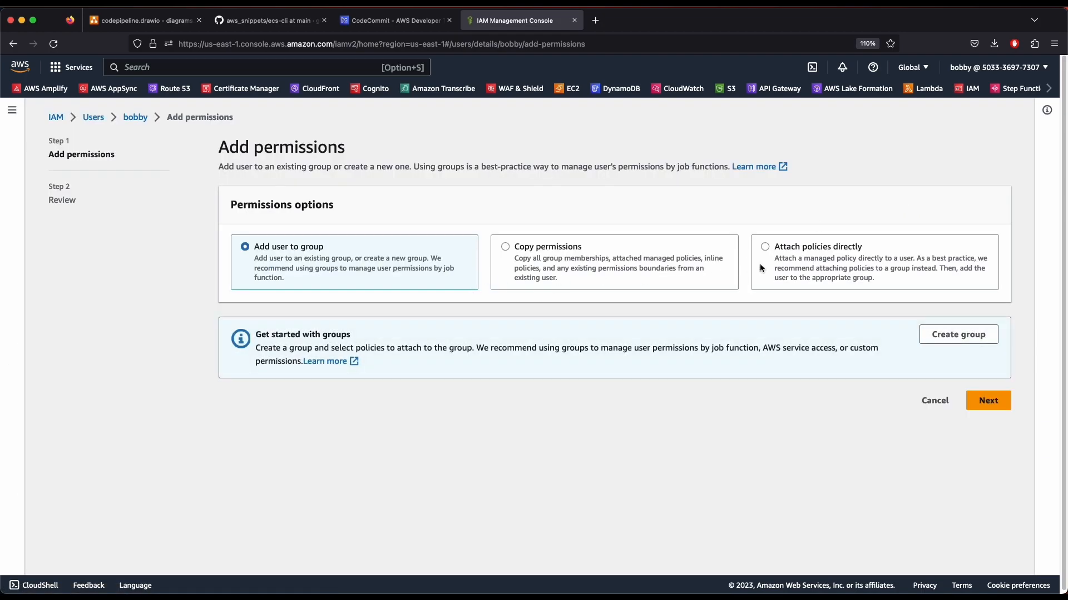
pyautogui.click(764, 247)
pyautogui.scroll(-6, 356, 317)
pyautogui.scroll(6, 324, 289)
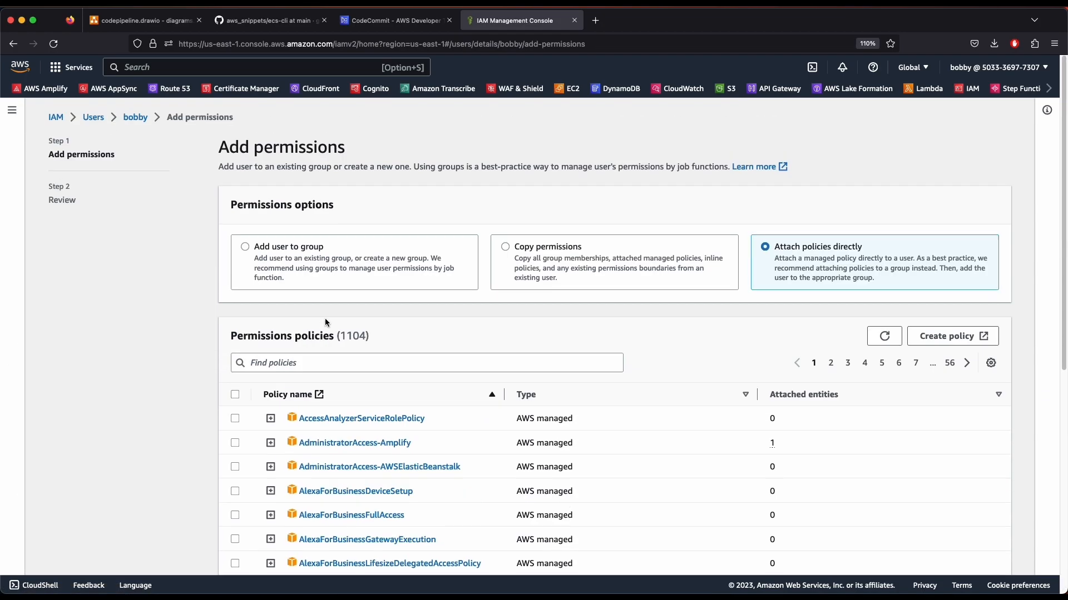
pyautogui.click(321, 357)
pyautogui.write('codecom')
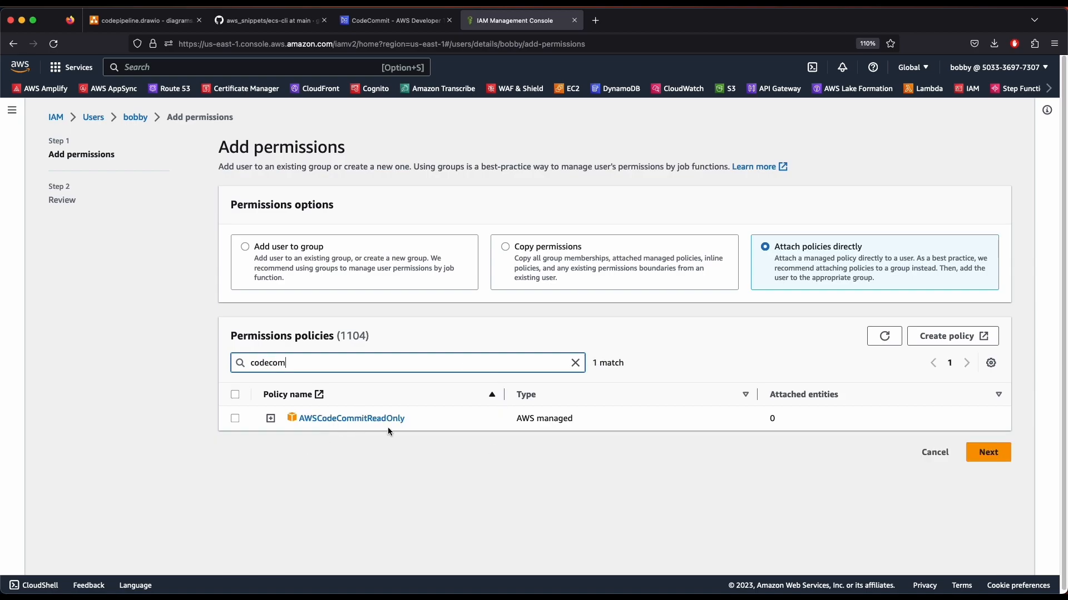
# Clear the filter and tick AmazonAPIGatewayAdministrator, then abandon back to the user's permissions
pyautogui.click(574, 362)
pyautogui.scroll(-5, 452, 425)
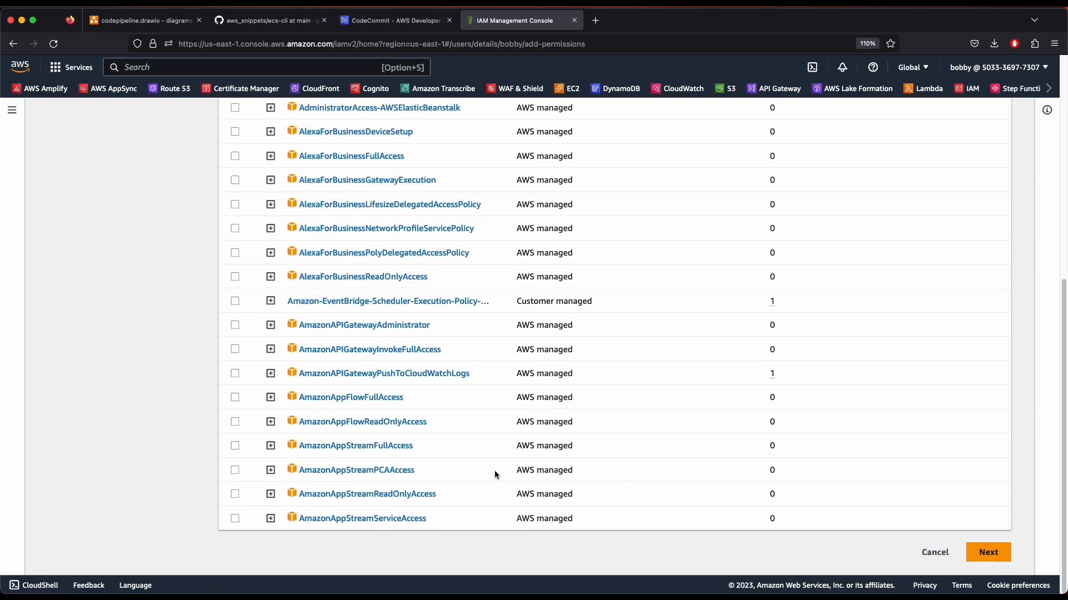
pyautogui.click(260, 326)
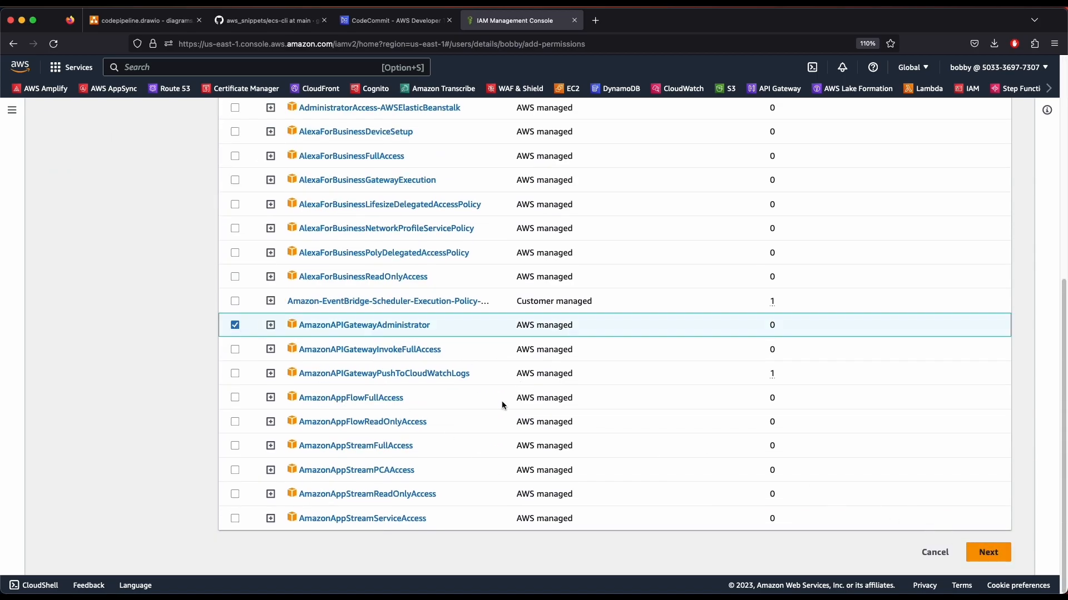
pyautogui.scroll(5, 389, 401)
pyautogui.scroll(-5, 267, 451)
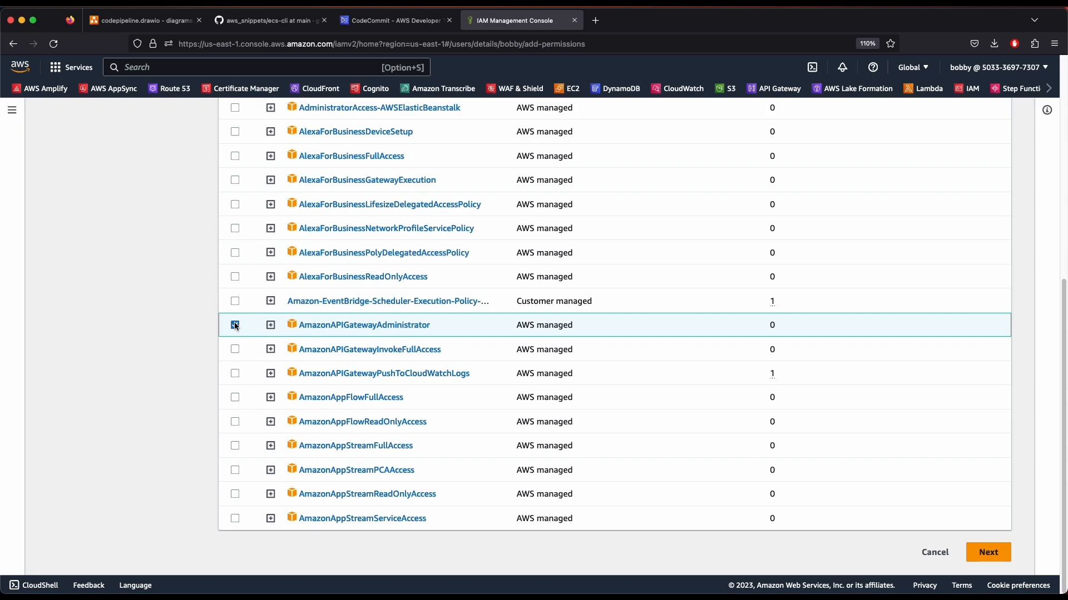
pyautogui.scroll(5, 418, 425)
pyautogui.click(138, 116)
pyautogui.scroll(-5, 378, 433)
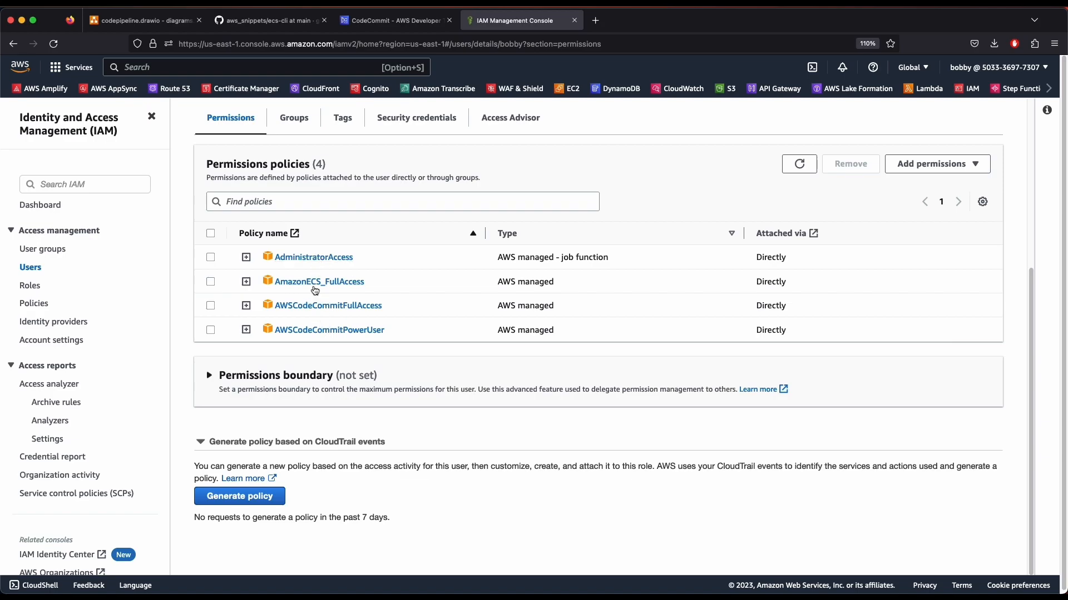
# Open the user's Security credentials and review the two active HTTPS Git credentials for CodeCommit
pyautogui.scroll(5, 377, 395)
pyautogui.scroll(-5, 324, 262)
pyautogui.scroll(1, 324, 262)
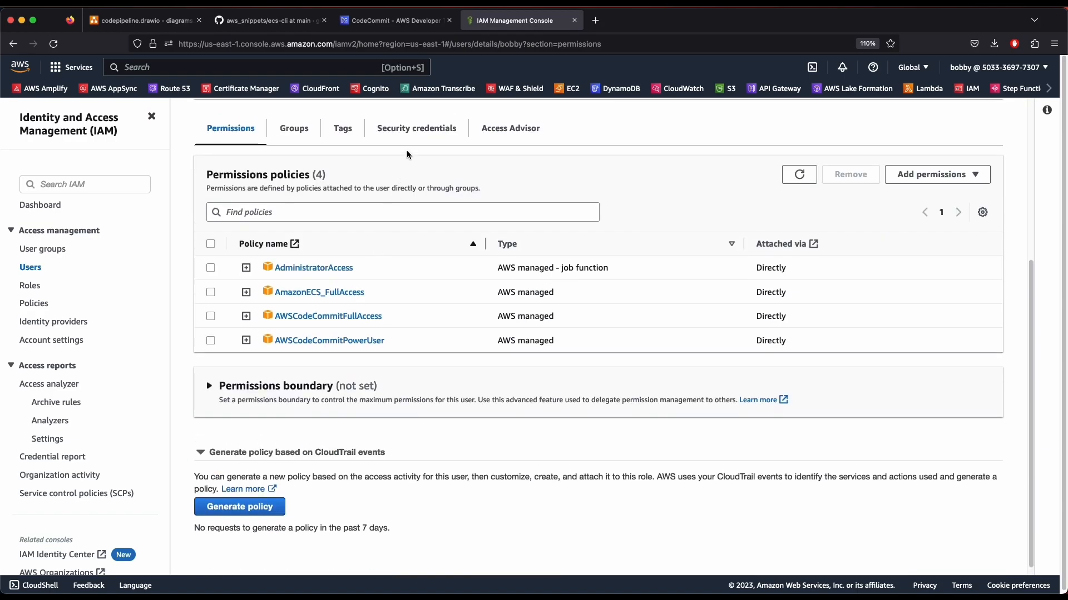
pyautogui.click(416, 127)
pyautogui.scroll(-10, 440, 317)
pyautogui.scroll(10, 466, 432)
pyautogui.scroll(-10, 410, 427)
pyautogui.scroll(3, 410, 427)
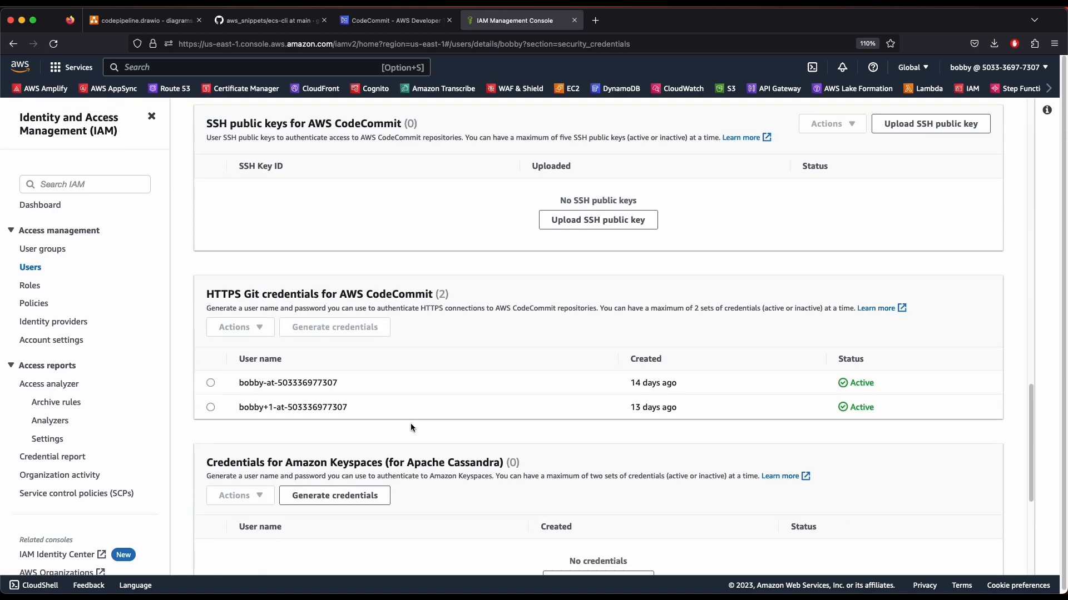
pyautogui.moveTo(206, 293); pyautogui.dragTo(382, 295)
pyautogui.click(395, 298)
pyautogui.scroll(4, 334, 412)
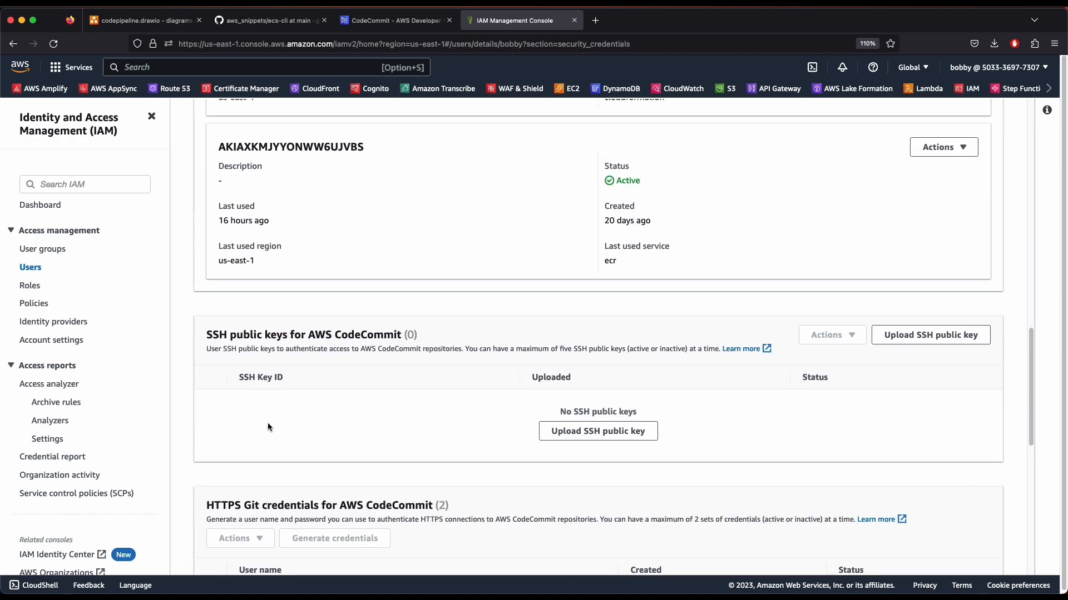
pyautogui.scroll(-8, 291, 422)
pyautogui.scroll(5, 233, 369)
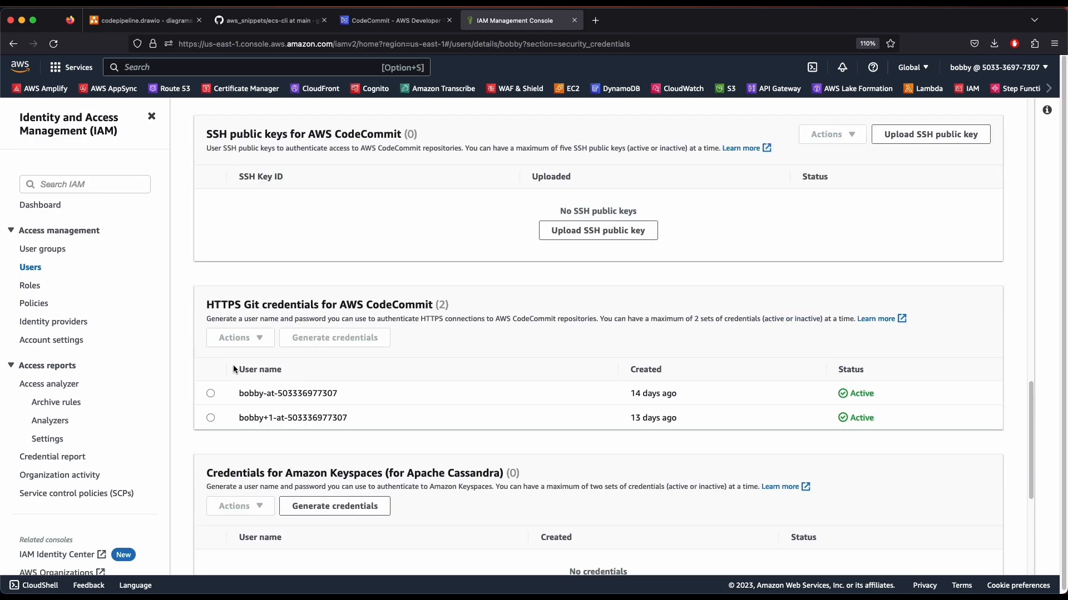
pyautogui.moveTo(1032, 417)
pyautogui.mouseDown()
pyautogui.moveTo(1023, 210)
pyautogui.moveTo(1020, 410)
pyautogui.mouseUp()
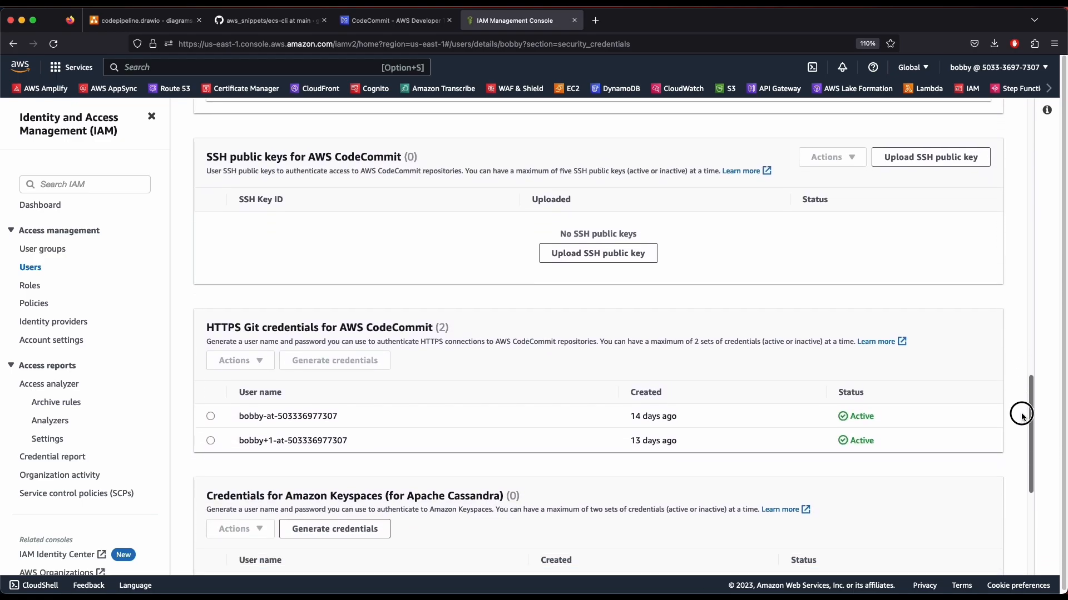
pyautogui.scroll(-4, 354, 490)
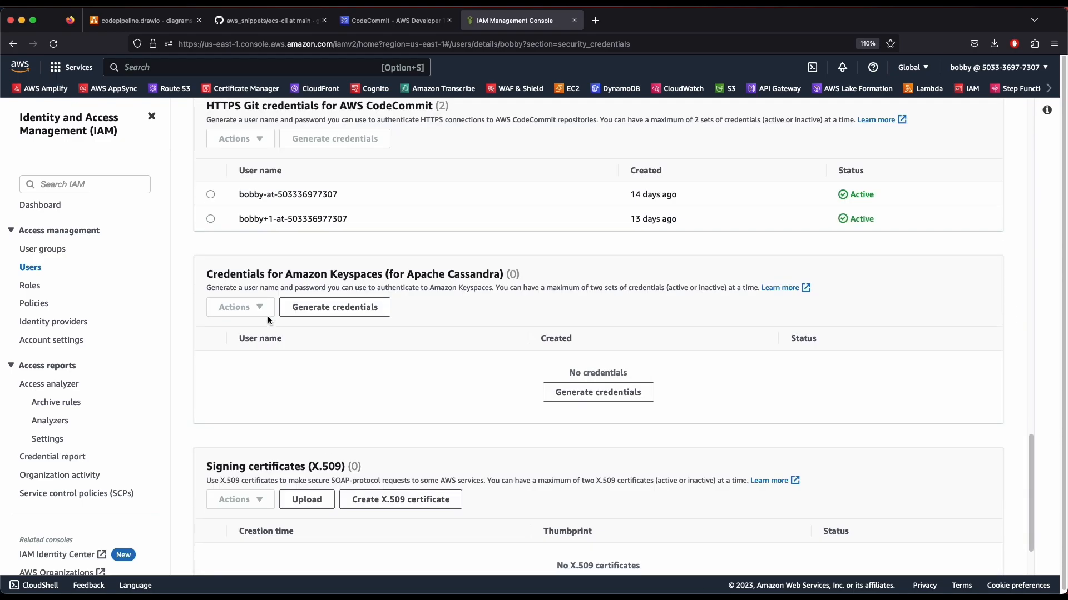
pyautogui.scroll(5, 278, 345)
# Return to the aws-ecs-docker CodeCommit tab and dismiss the leftover IAM search results
pyautogui.click(387, 22)
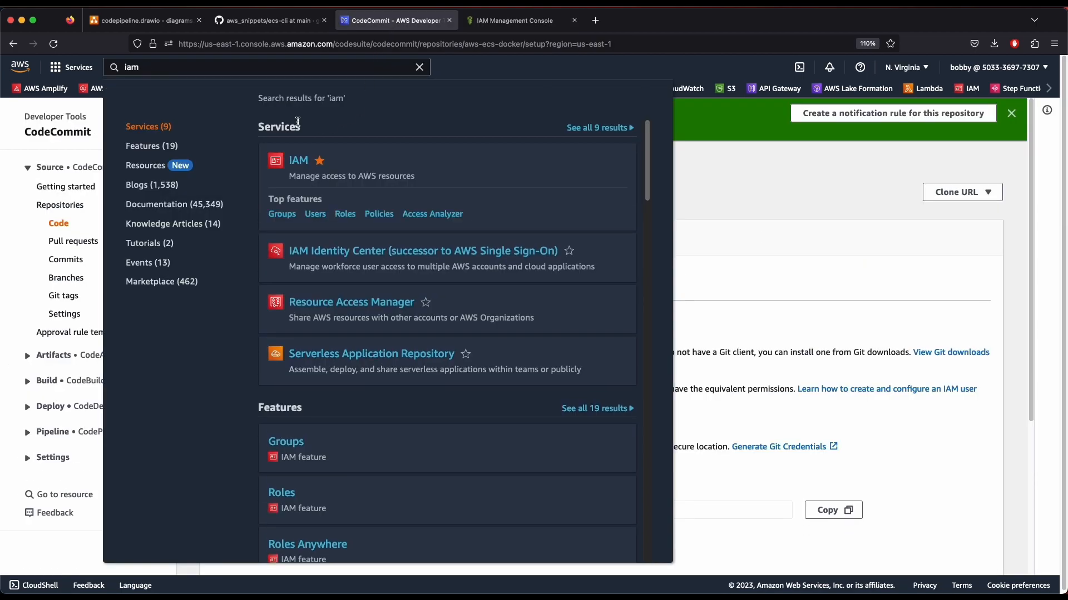
pyautogui.click(712, 194)
pyautogui.moveTo(200, 193)
pyautogui.mouseDown()
pyautogui.moveTo(318, 193)
pyautogui.moveTo(208, 193)
pyautogui.mouseUp()
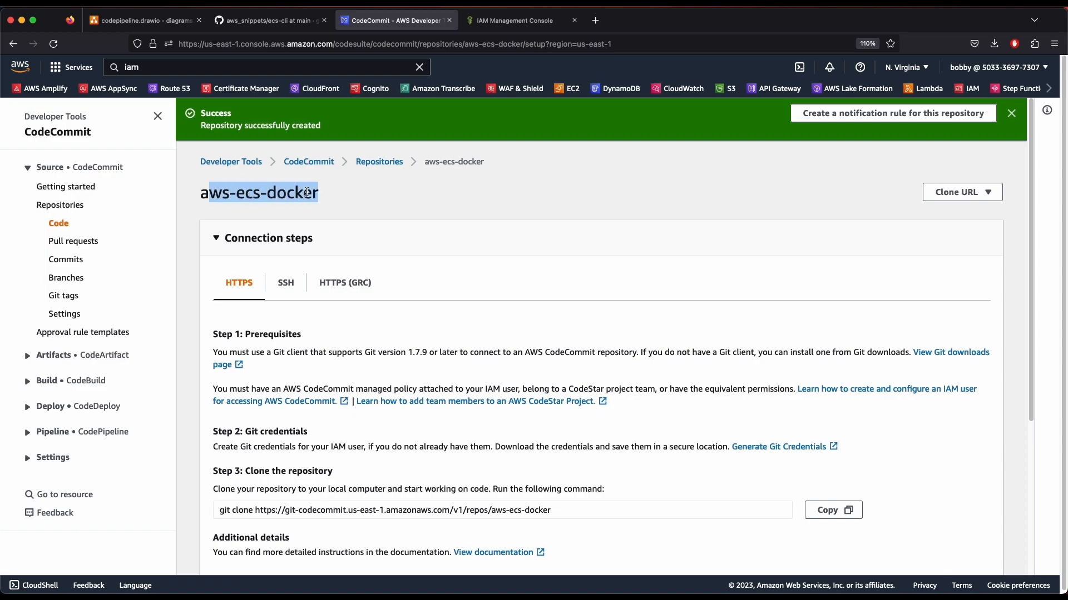
pyautogui.click(333, 193)
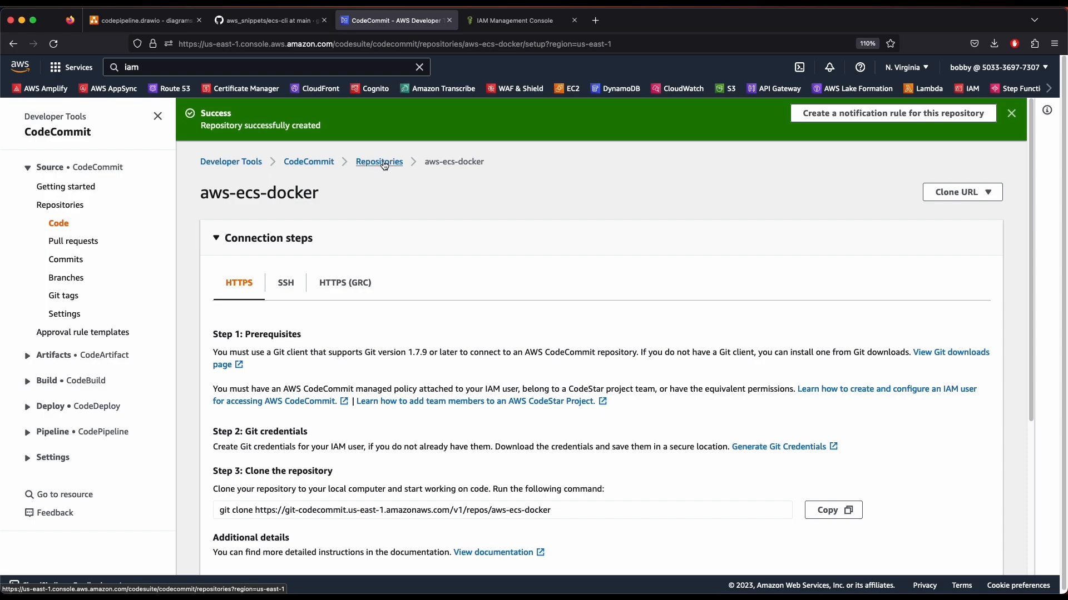
pyautogui.moveTo(320, 194); pyautogui.dragTo(229, 196)
pyautogui.scroll(-5, 470, 336)
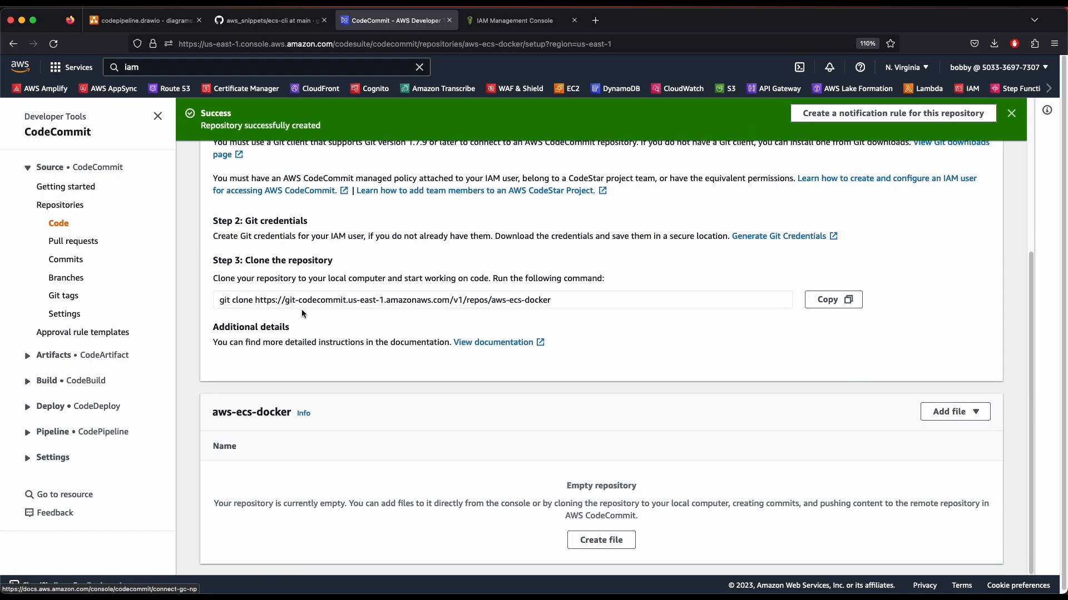
pyautogui.scroll(5, 298, 315)
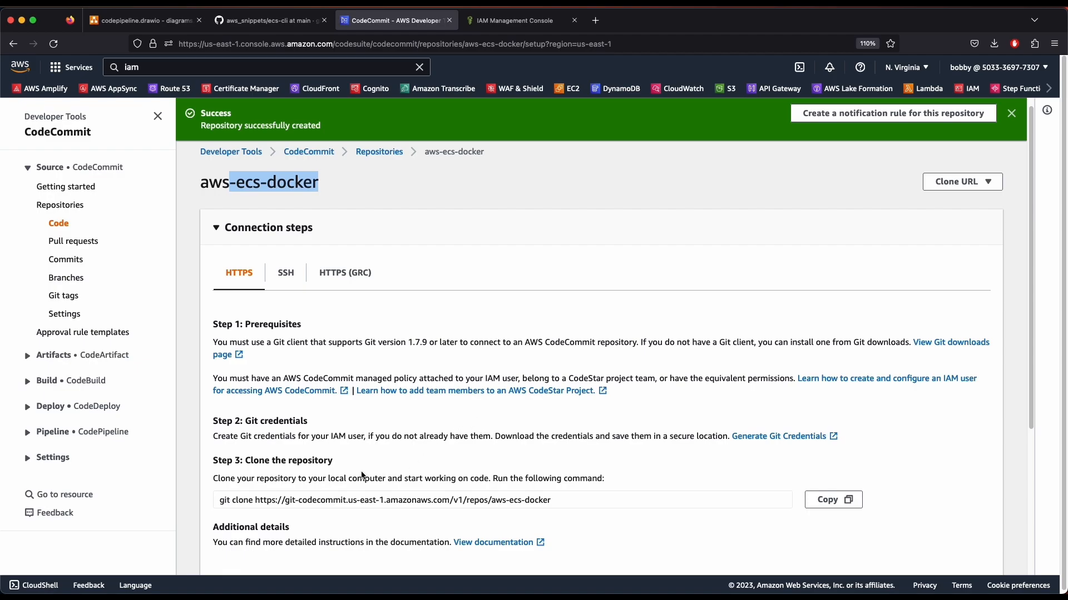
# Select the full HTTPS git clone command from the repository's connection steps
pyautogui.moveTo(222, 436); pyautogui.dragTo(494, 437)
pyautogui.click(466, 432)
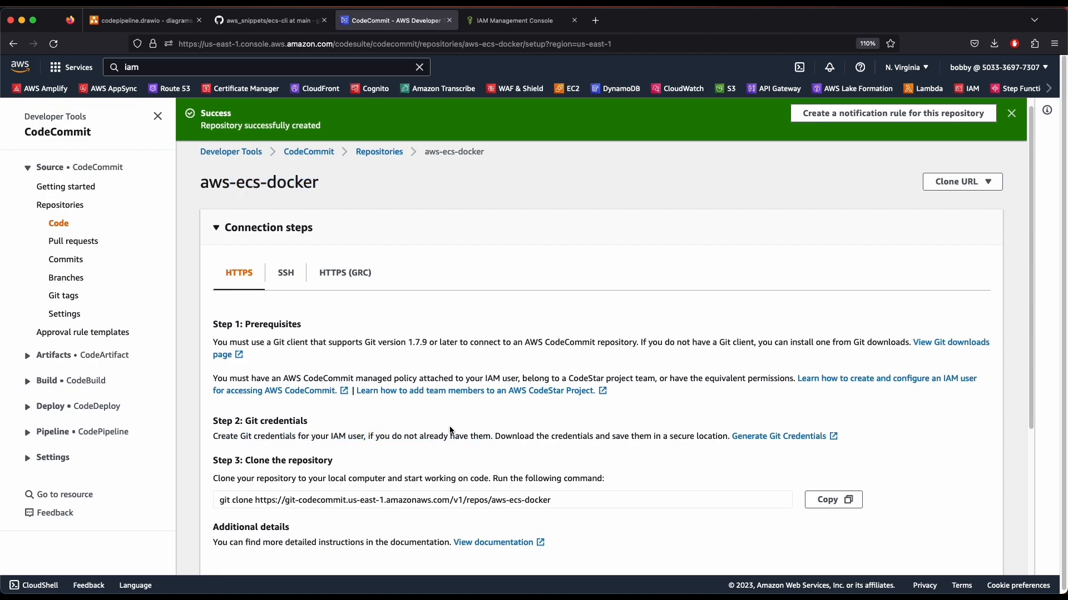
pyautogui.moveTo(304, 343); pyautogui.dragTo(452, 354)
pyautogui.click(524, 354)
pyautogui.scroll(-5, 279, 474)
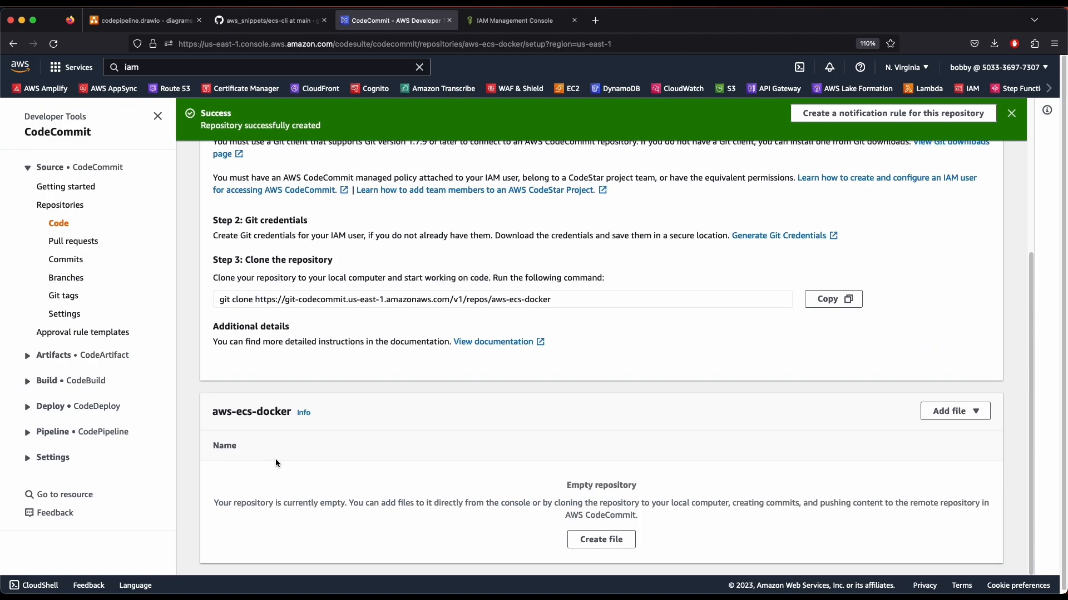
pyautogui.moveTo(552, 297); pyautogui.dragTo(226, 296)
pyautogui.click(224, 295)
pyautogui.moveTo(548, 301); pyautogui.dragTo(219, 300)
pyautogui.press('super+c')
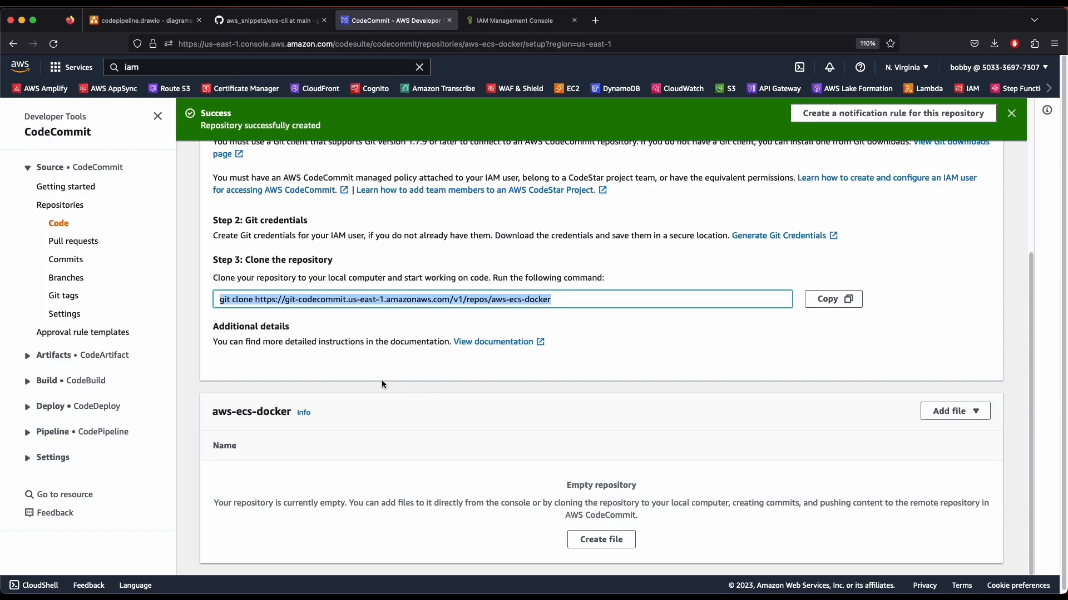
pyautogui.hotkey('ctrl', 'Up')
# Open a new Warp tab, change into ~/Sites, list it and clear the screen
pyautogui.click(322, 198)
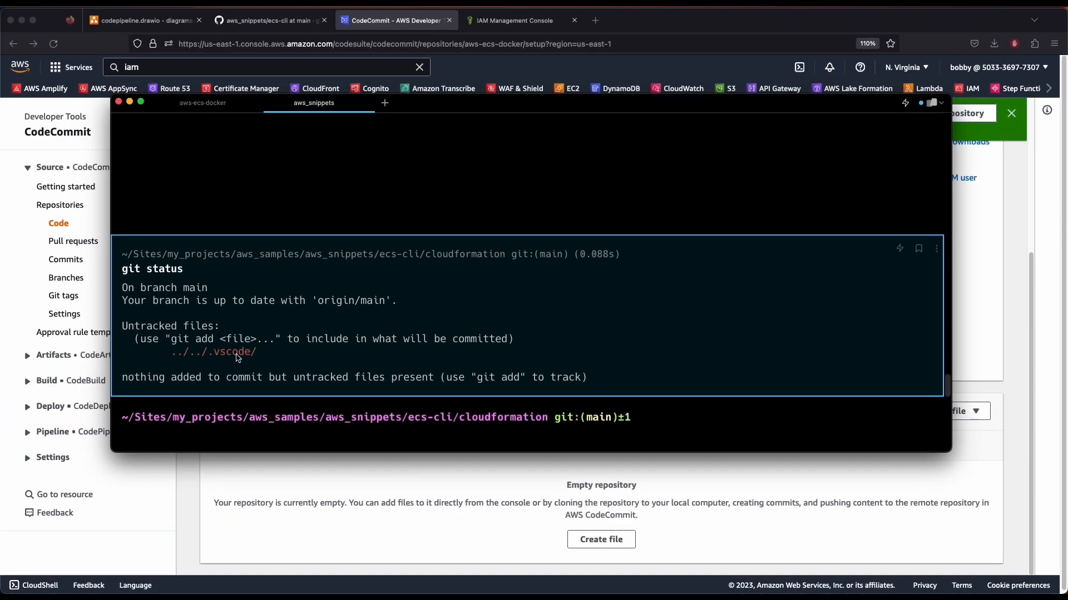
pyautogui.click(384, 105)
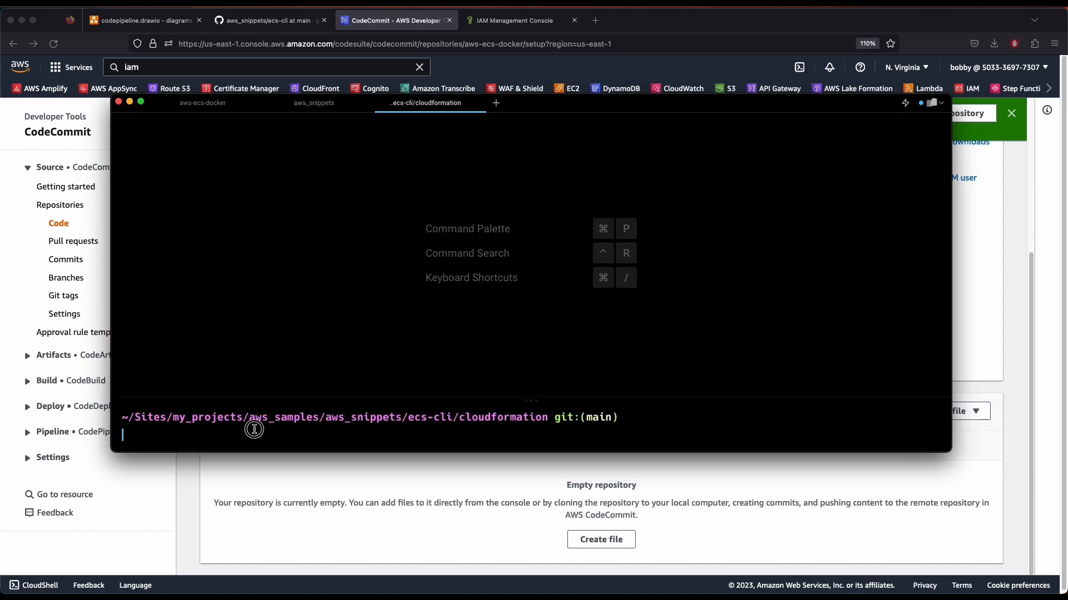
pyautogui.write('cd ..')
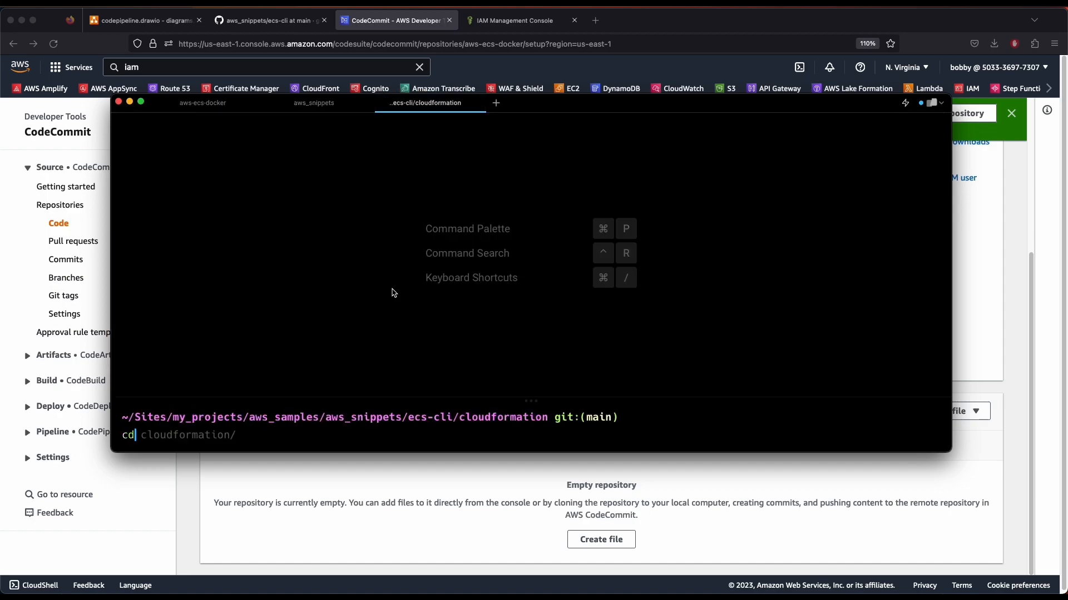
pyautogui.press('BackSpace')
pyautogui.press('BackSpace')
pyautogui.write('~/Sites/')
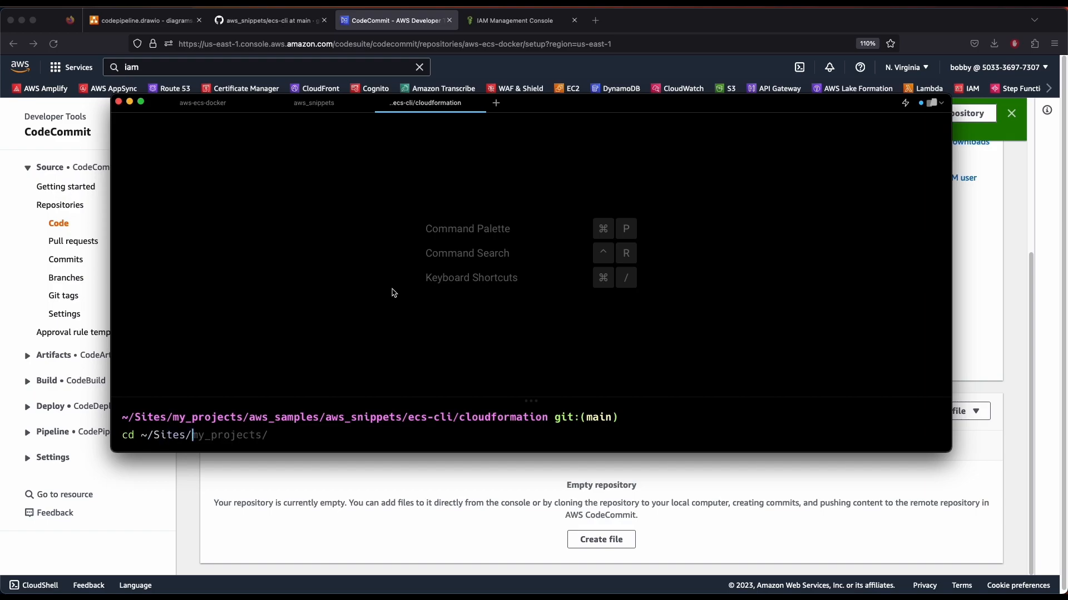
pyautogui.press('Return')
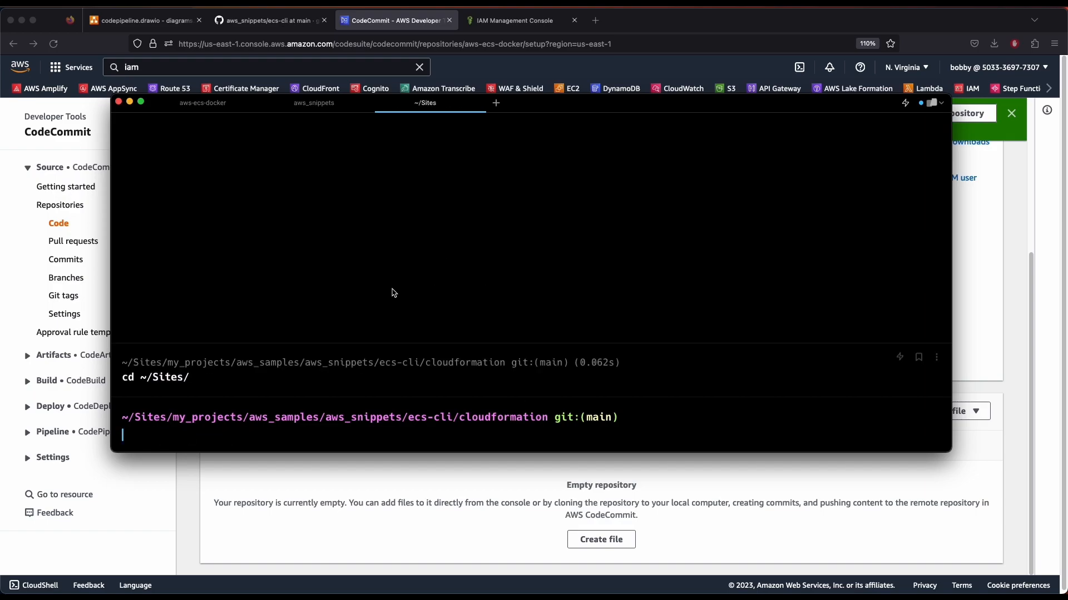
pyautogui.write('ls')
pyautogui.press('Return')
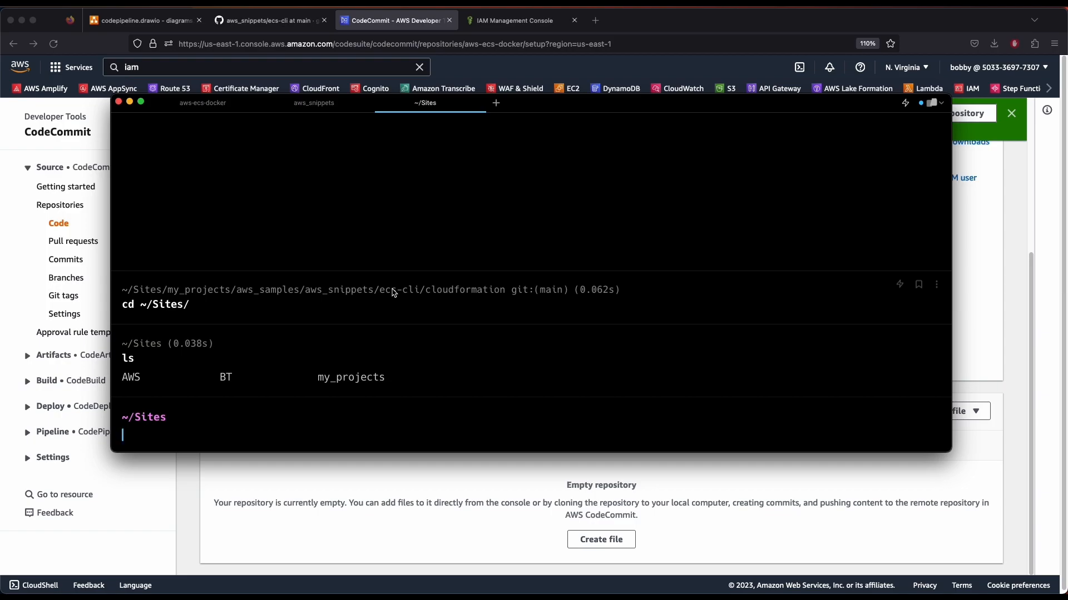
pyautogui.write('clear')
pyautogui.press('Return')
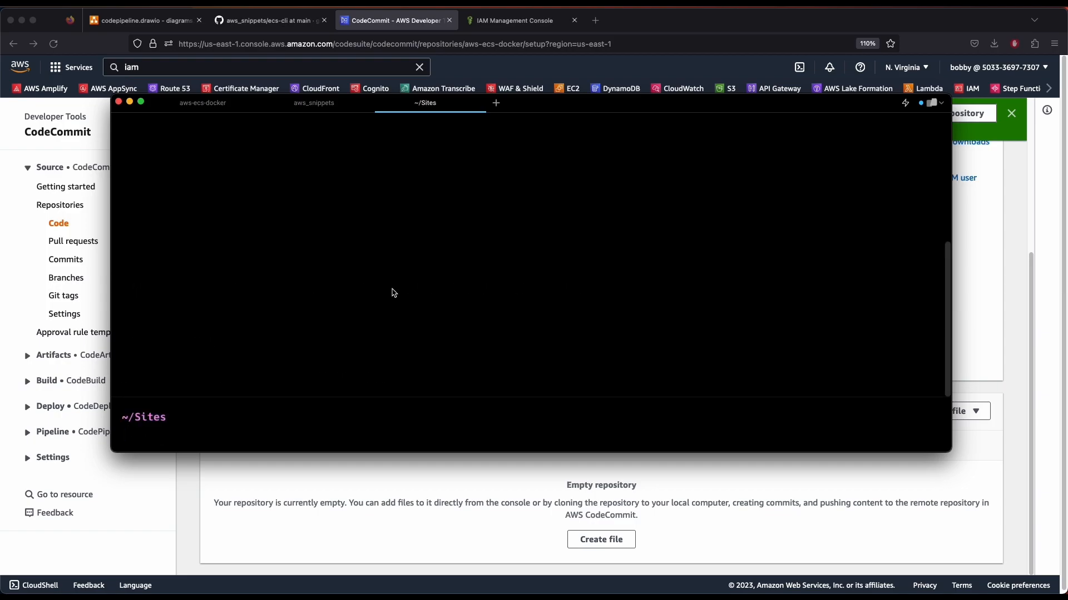
# Run the pasted git clone command, cloning the empty aws-ecs-docker repository
pyautogui.press('super+v')
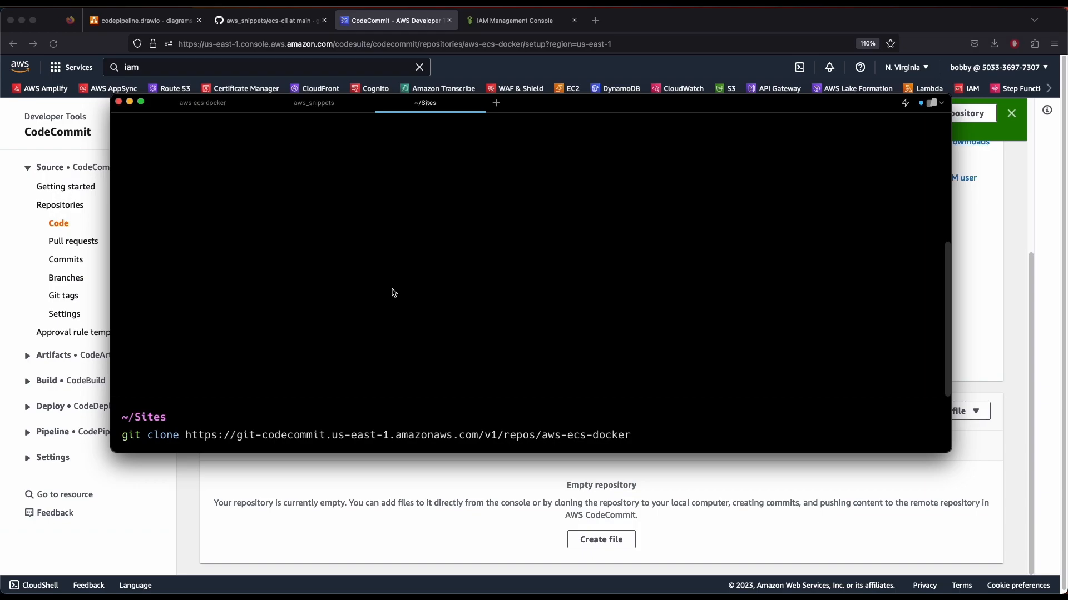
pyautogui.press('Return')
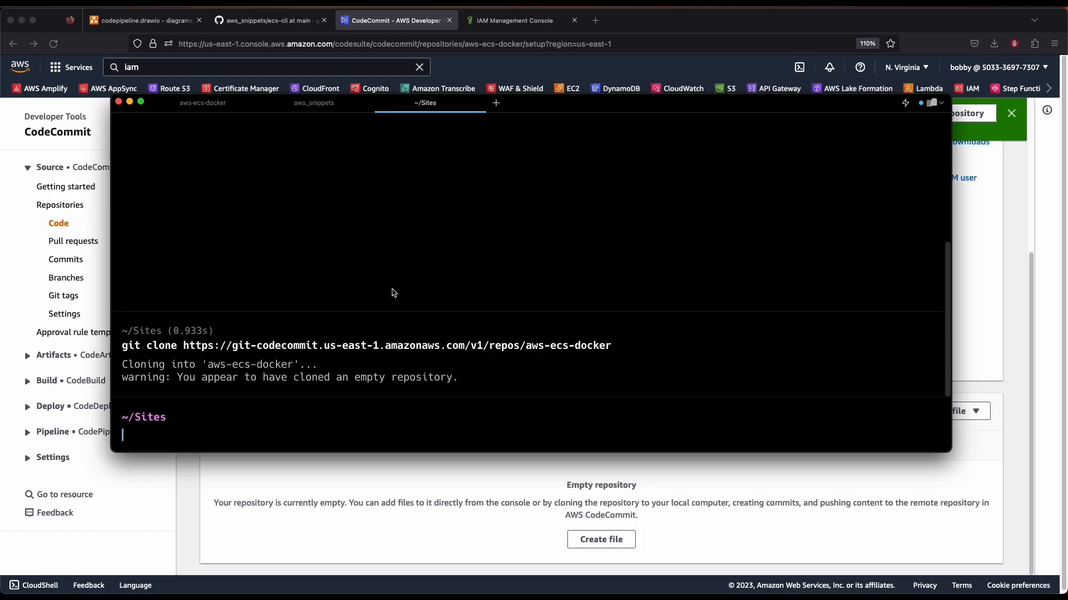
pyautogui.moveTo(175, 379); pyautogui.dragTo(441, 384)
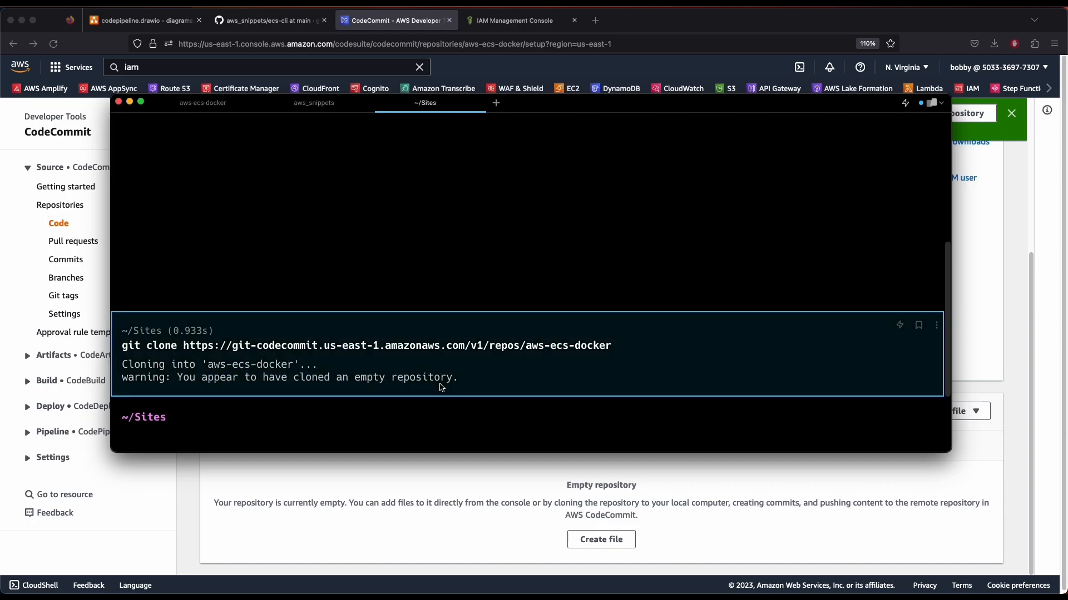
pyautogui.click(418, 470)
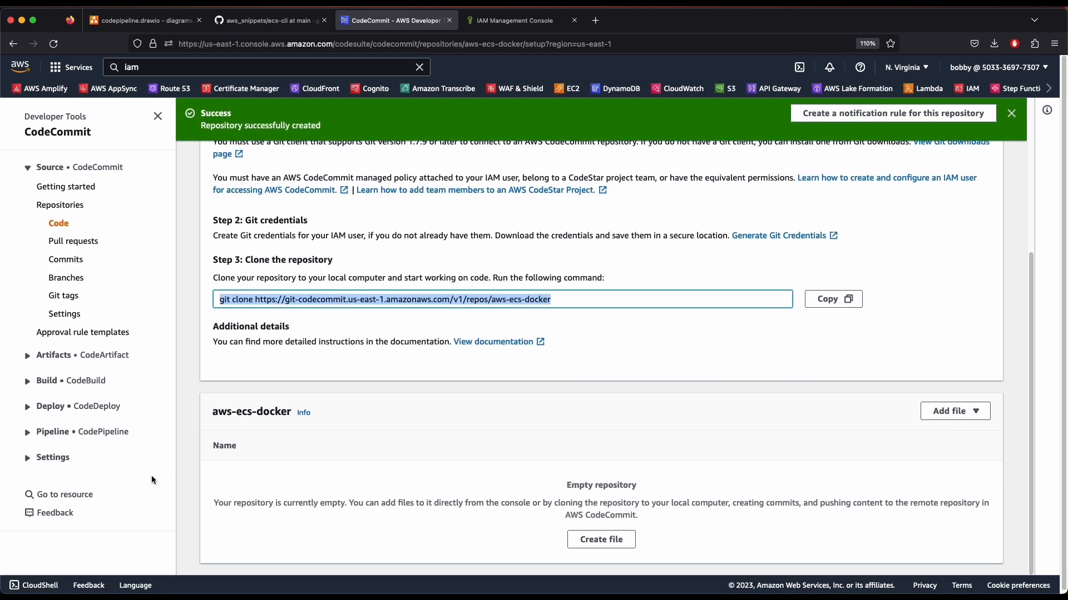
# Dismiss the repository-created banner and show all windows side by side in Mission Control
pyautogui.scroll(-1, 476, 446)
pyautogui.scroll(-1, 474, 445)
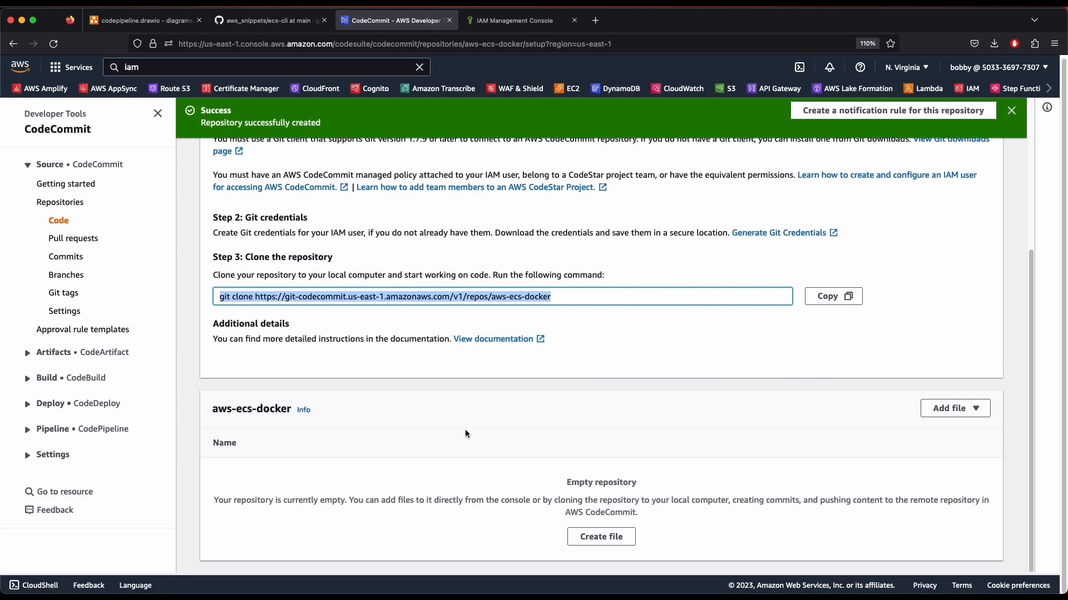
pyautogui.scroll(3, 353, 374)
pyautogui.click(1012, 110)
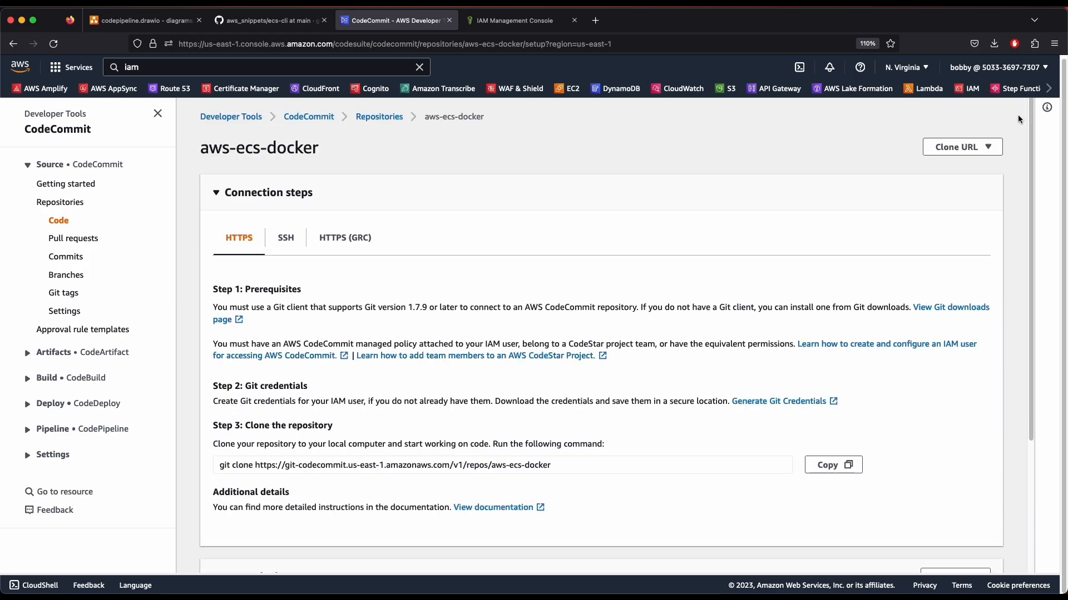
pyautogui.scroll(-3, 458, 369)
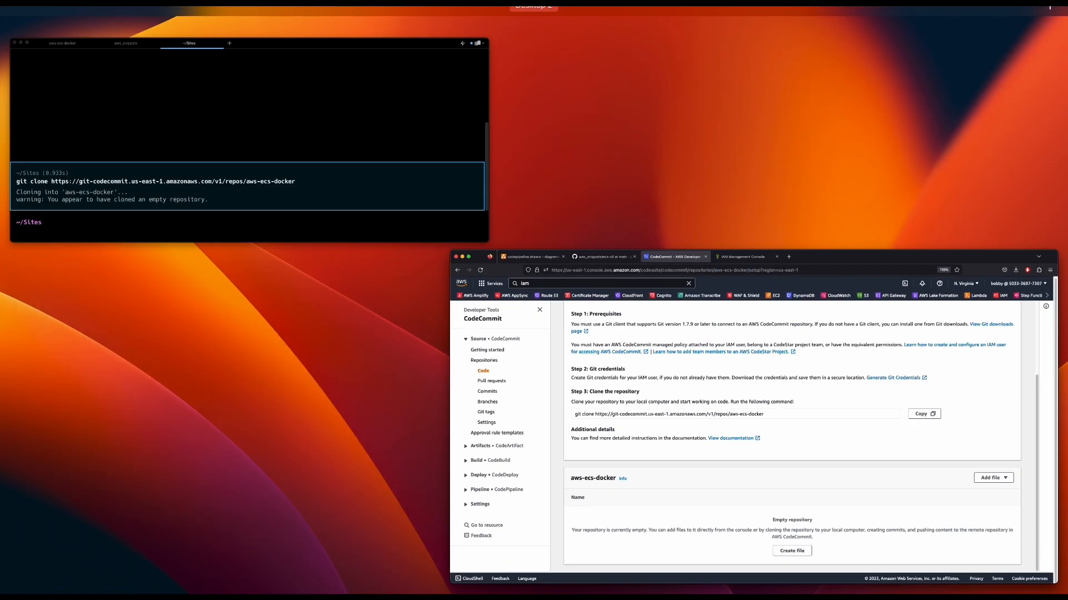
pyautogui.hotkey('ctrl', 'Up')
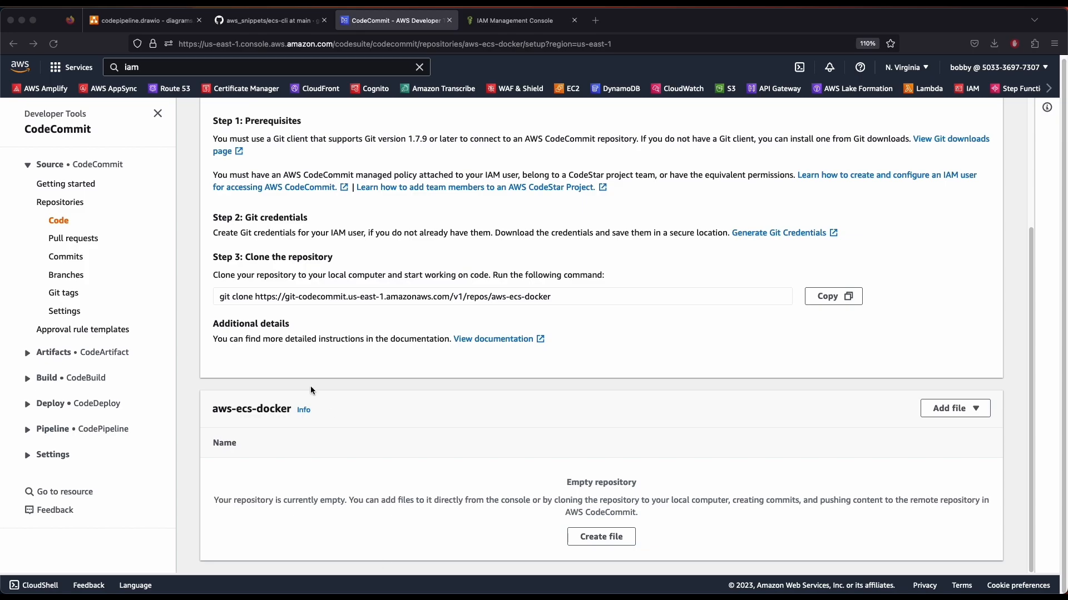
pyautogui.hotkey('ctrl', 'Up')
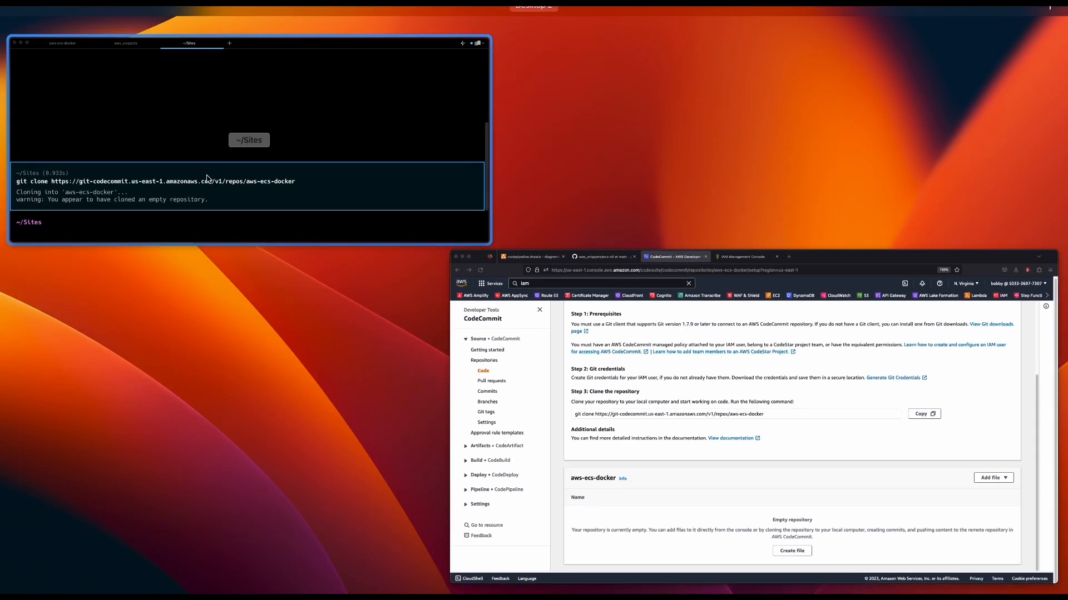
# Run `open .` in Warp and open the aws-ecs-docker folder in Finder
pyautogui.click(206, 178)
pyautogui.write('open')
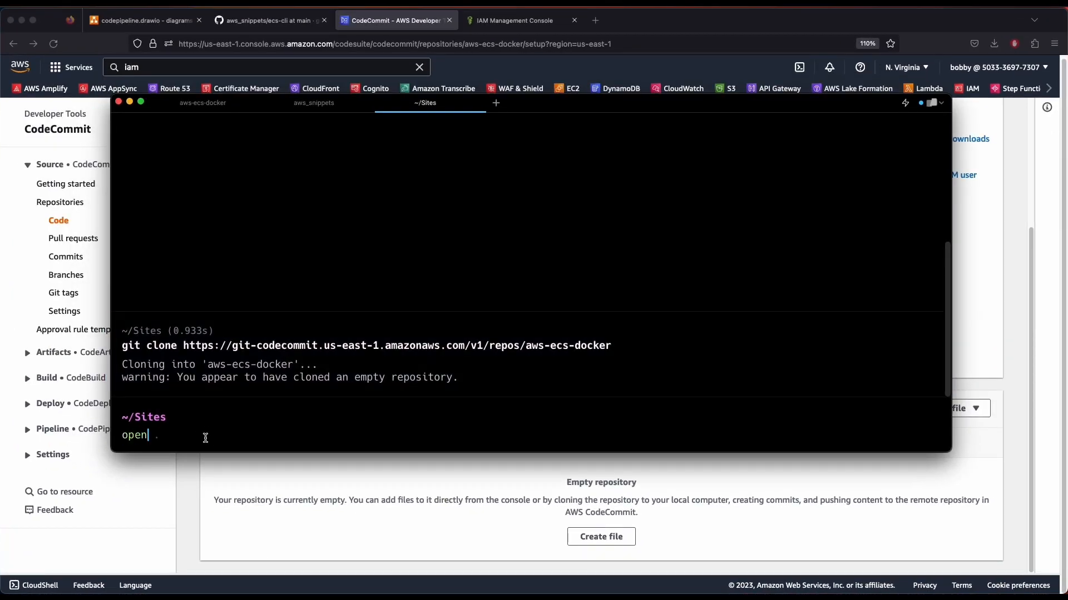
pyautogui.write(' .')
pyautogui.press('Return')
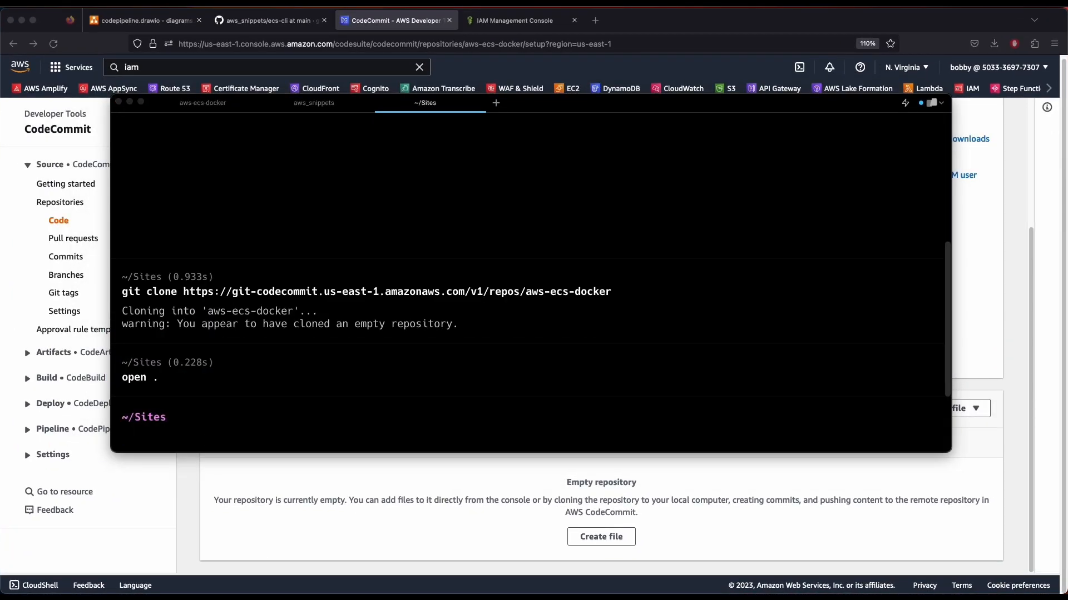
pyautogui.click(414, 583)
pyautogui.click(456, 258)
pyautogui.doubleClick(456, 260)
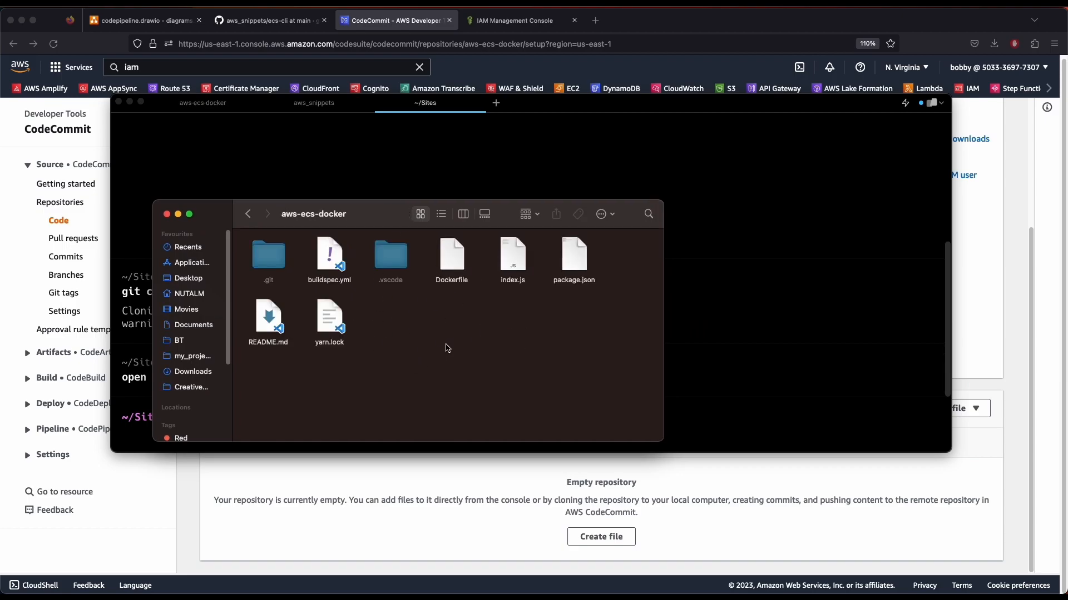
# Point out buildspec.yml, .vscode, Dockerfile, index.js and package.json, then select all eight files
pyautogui.click(322, 269)
pyautogui.click(386, 258)
pyautogui.click(453, 261)
pyautogui.click(512, 258)
pyautogui.click(574, 258)
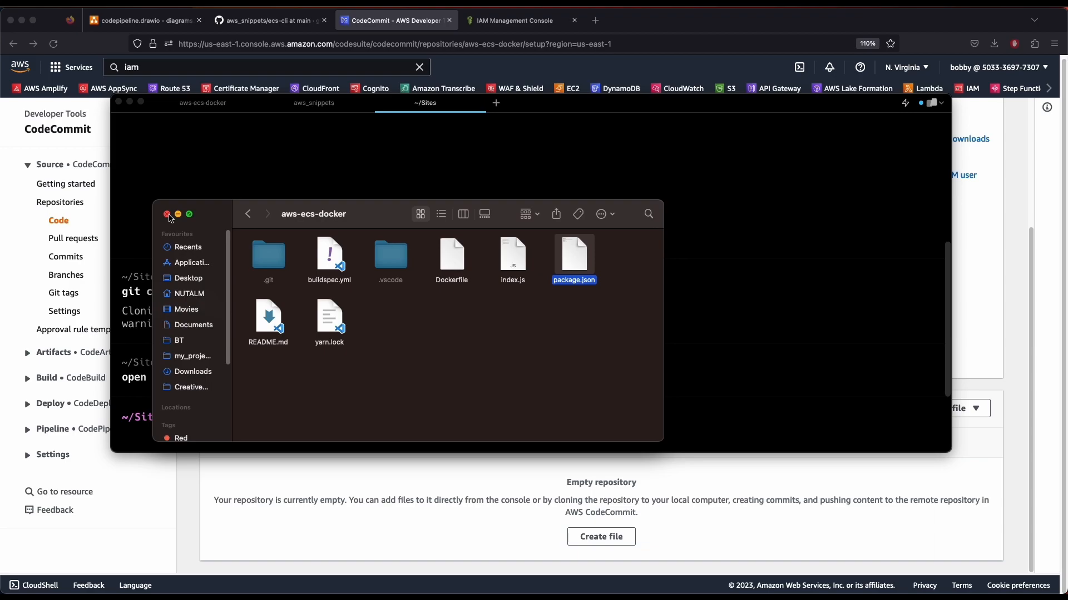
pyautogui.click(359, 356)
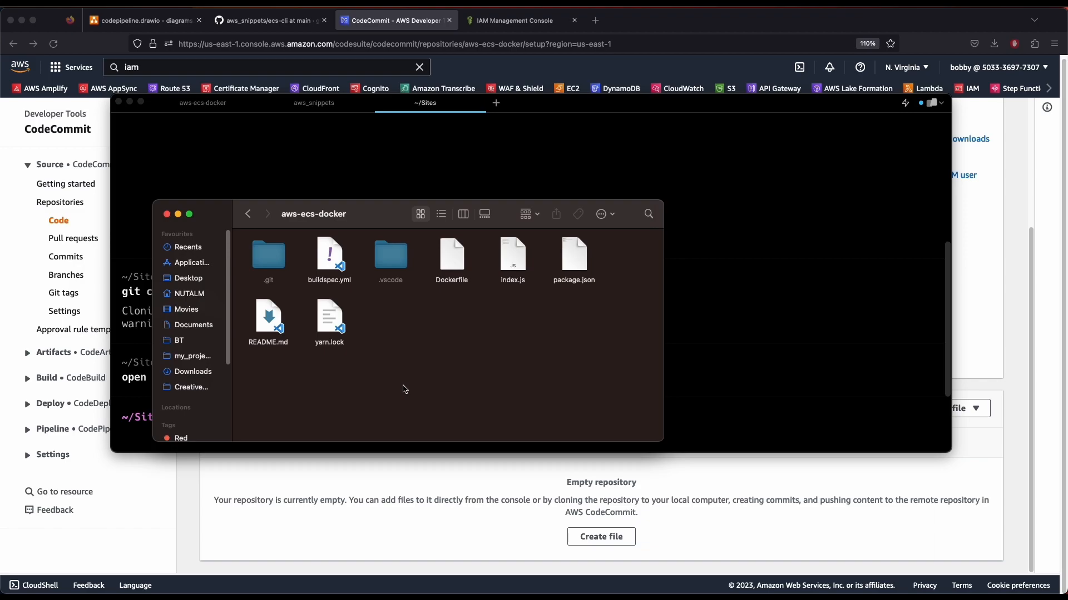
pyautogui.moveTo(599, 368); pyautogui.dragTo(279, 253)
# Close the Finder window and change into the aws-ecs-docker directory in Warp
pyautogui.click(481, 356)
pyautogui.click(167, 214)
pyautogui.click(234, 449)
pyautogui.write('git status')
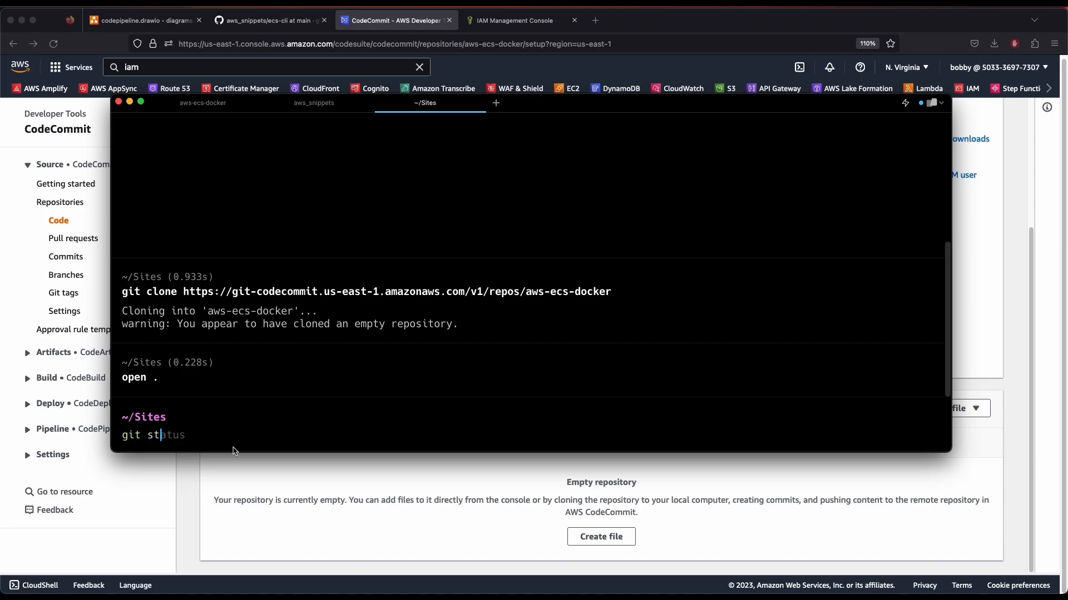
pyautogui.press('BackSpace')
pyautogui.press('BackSpace')
pyautogui.press('BackSpace')
pyautogui.press('BackSpace')
pyautogui.press('BackSpace')
pyautogui.press('BackSpace')
pyautogui.press('BackSpace')
pyautogui.press('BackSpace')
pyautogui.write('cd aws')
pyautogui.press('BackSpace')
pyautogui.press('BackSpace')
pyautogui.write('aws-')
pyautogui.press('Right')
pyautogui.press('Return')
# List the repository files and confirm with git status that seven files are untracked
pyautogui.write('ls')
pyautogui.press('Return')
pyautogui.write('git status')
pyautogui.press('Return')
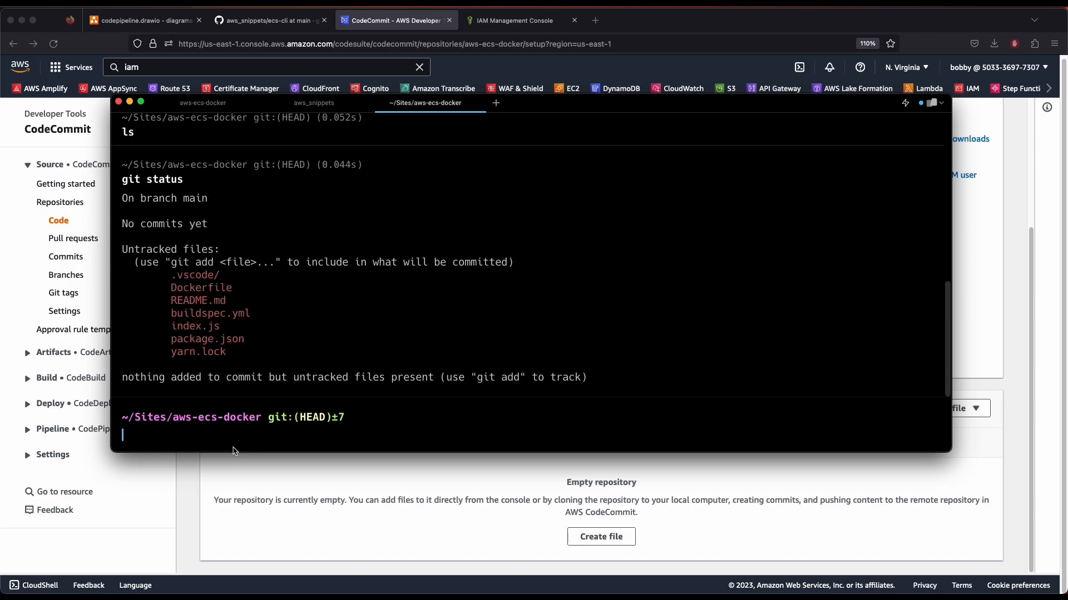
pyautogui.moveTo(167, 289); pyautogui.dragTo(256, 346)
pyautogui.click(258, 349)
pyautogui.click(321, 430)
# Run `code .` and switch over to VS Code with the project
pyautogui.write('code .')
pyautogui.press('Return')
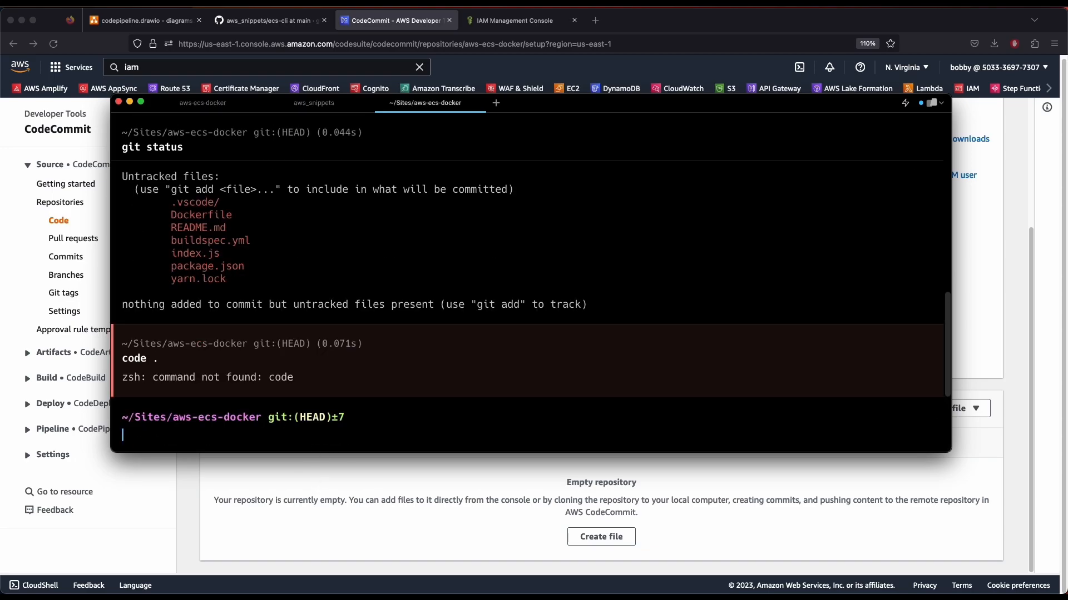
pyautogui.press('super+Tab')
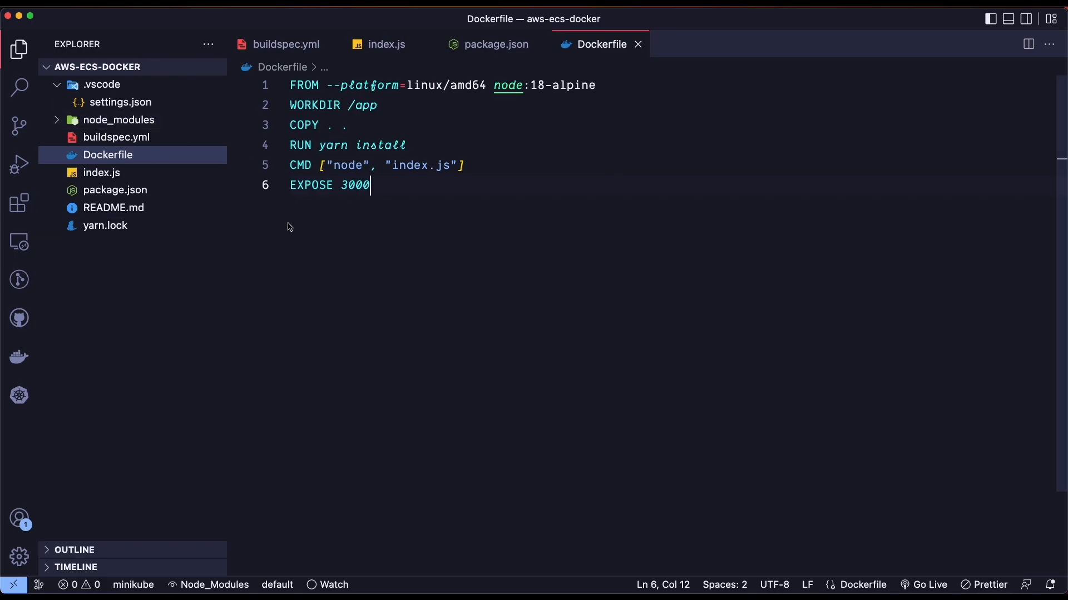
# Review the Dockerfile, removing and then restoring the --platform=linux/amd64 option on line 1
pyautogui.click(192, 84)
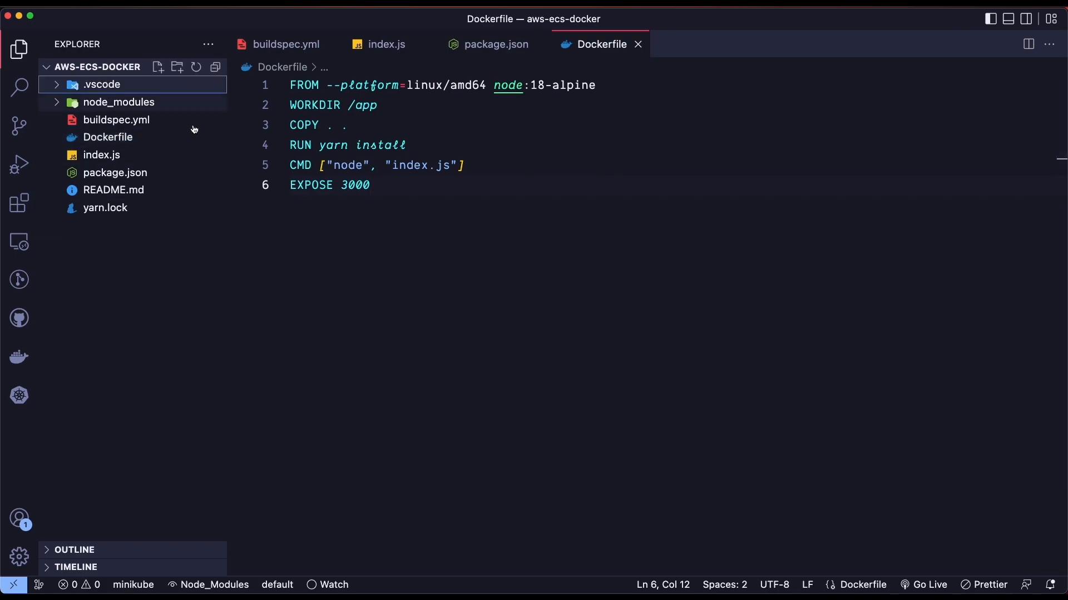
pyautogui.click(119, 138)
pyautogui.click(473, 223)
pyautogui.moveTo(482, 238); pyautogui.dragTo(399, 135)
pyautogui.click(399, 135)
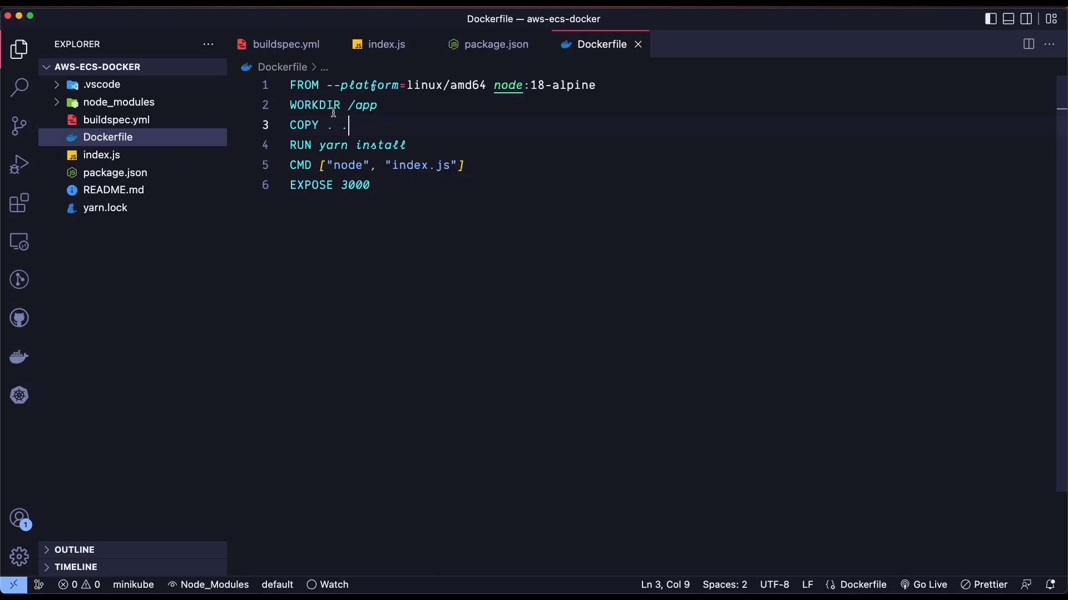
pyautogui.moveTo(381, 207); pyautogui.dragTo(312, 105)
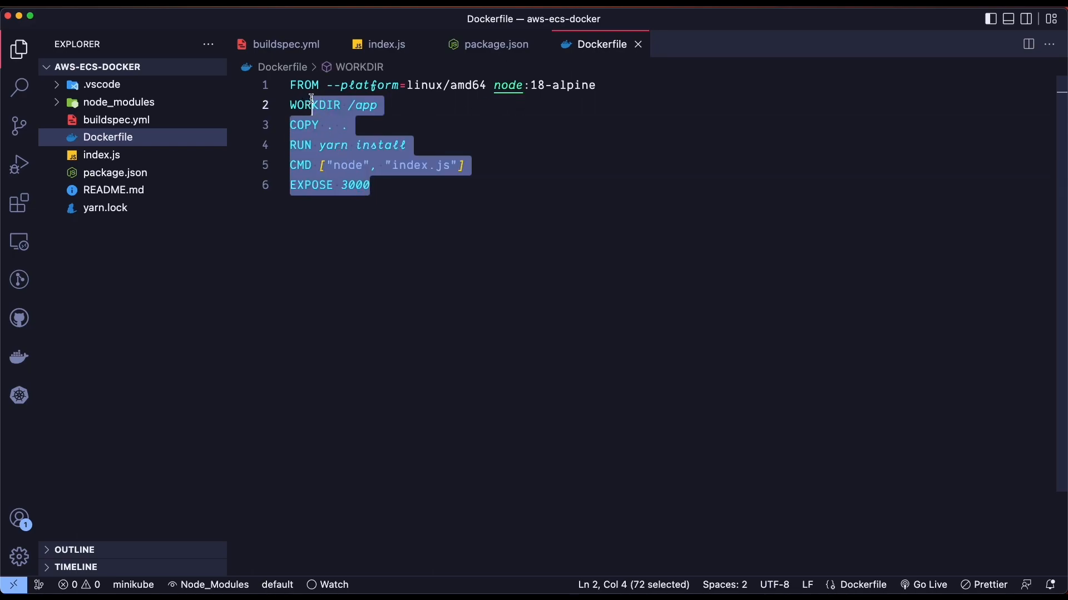
pyautogui.click(312, 105)
pyautogui.moveTo(306, 129)
pyautogui.click(390, 112)
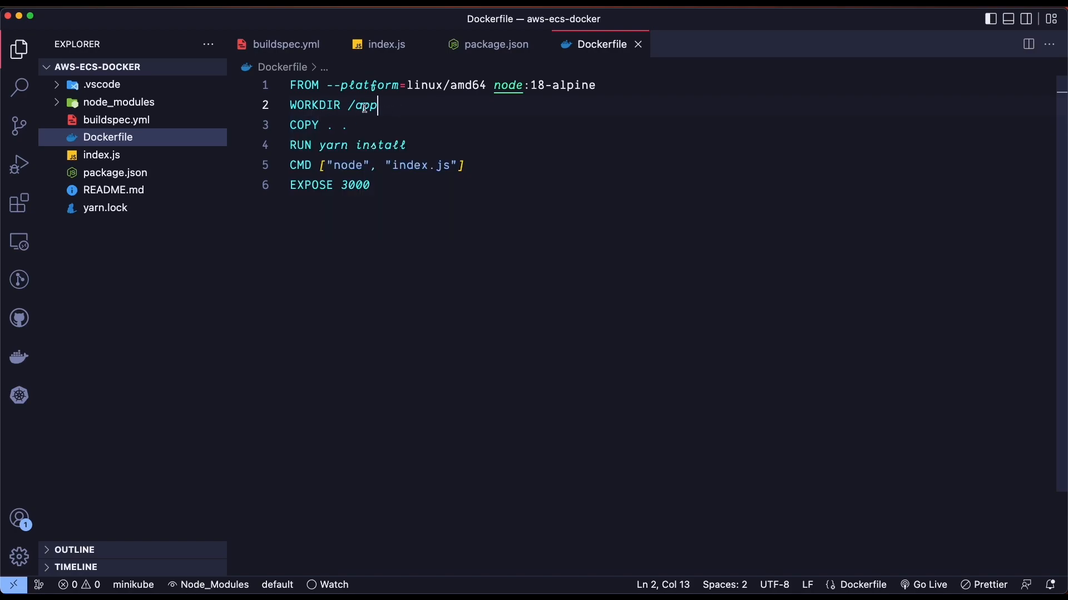
pyautogui.doubleClick(365, 108)
pyautogui.click(412, 109)
pyautogui.moveTo(326, 87); pyautogui.dragTo(489, 83)
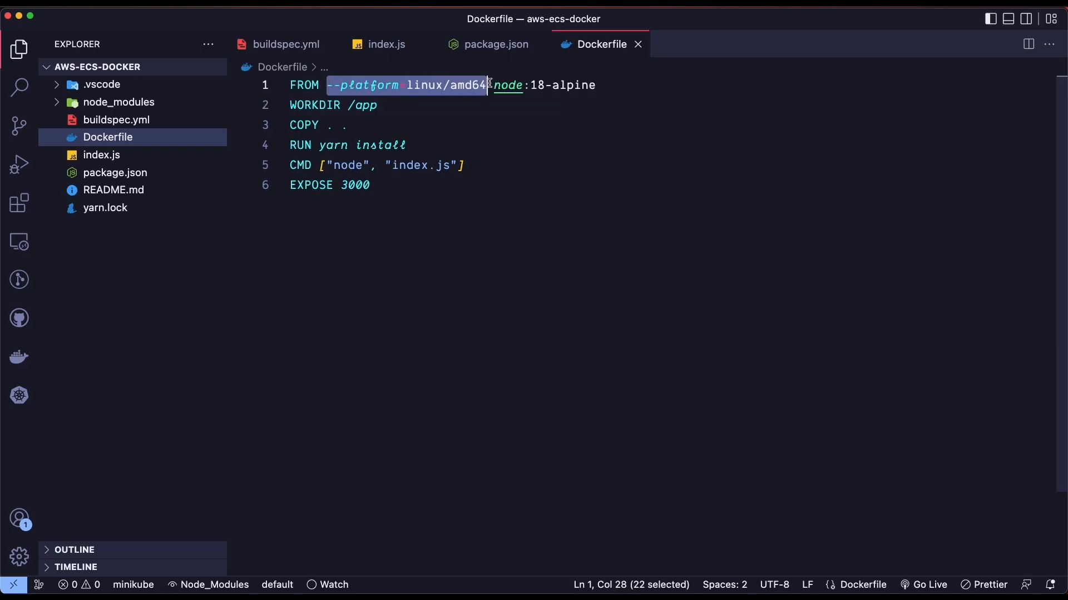
pyautogui.press('BackSpace')
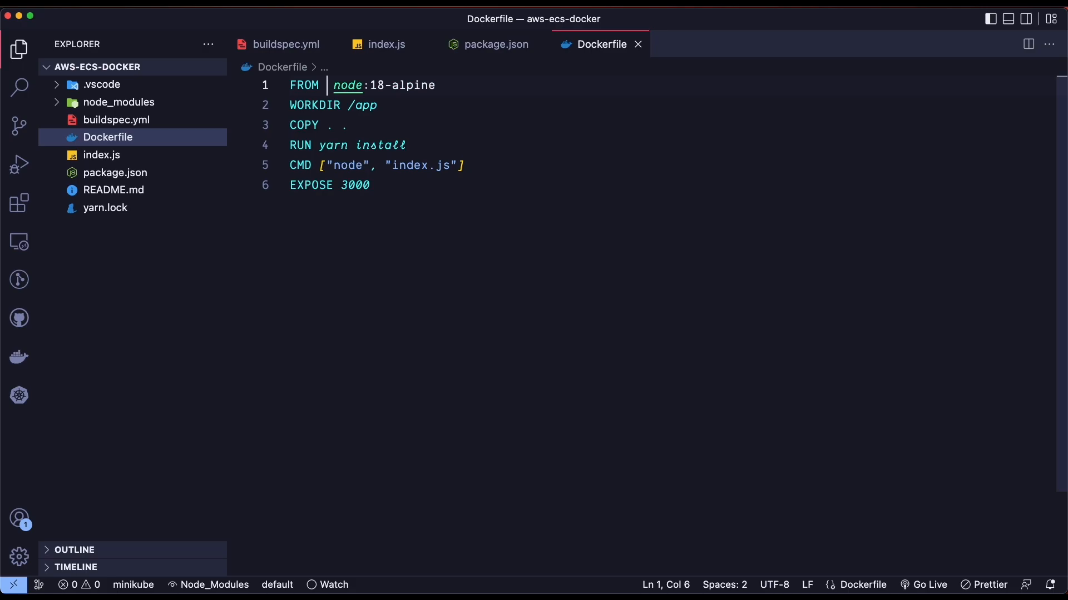
pyautogui.press('super+z')
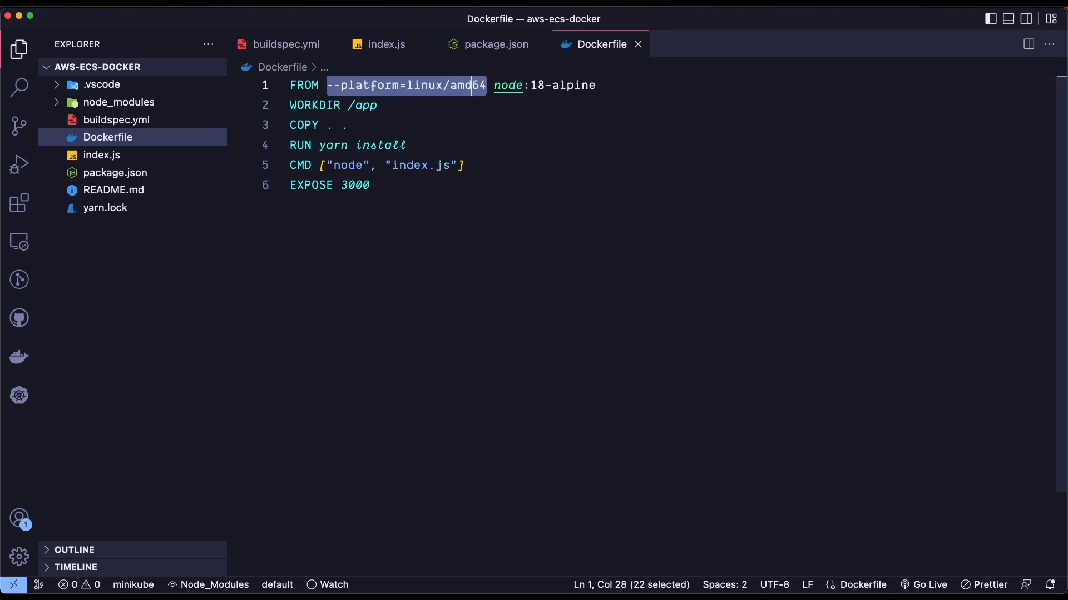
pyautogui.click(500, 84)
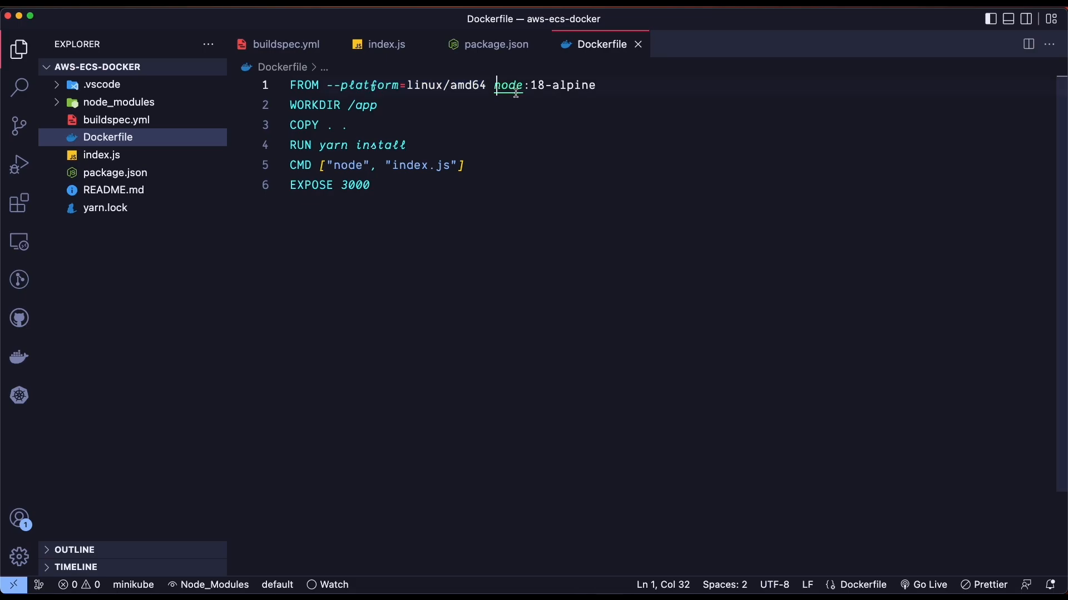
# Remove the --platform=linux/amd64 option from line 1 again, then undo to restore it
pyautogui.press('End')
pyautogui.press('Down')
pyautogui.press('Down')
pyautogui.press('Up')
pyautogui.press('Up')
pyautogui.press('Down')
pyautogui.moveTo(328, 86); pyautogui.dragTo(494, 86)
pyautogui.press('BackSpace')
pyautogui.press('super+z')
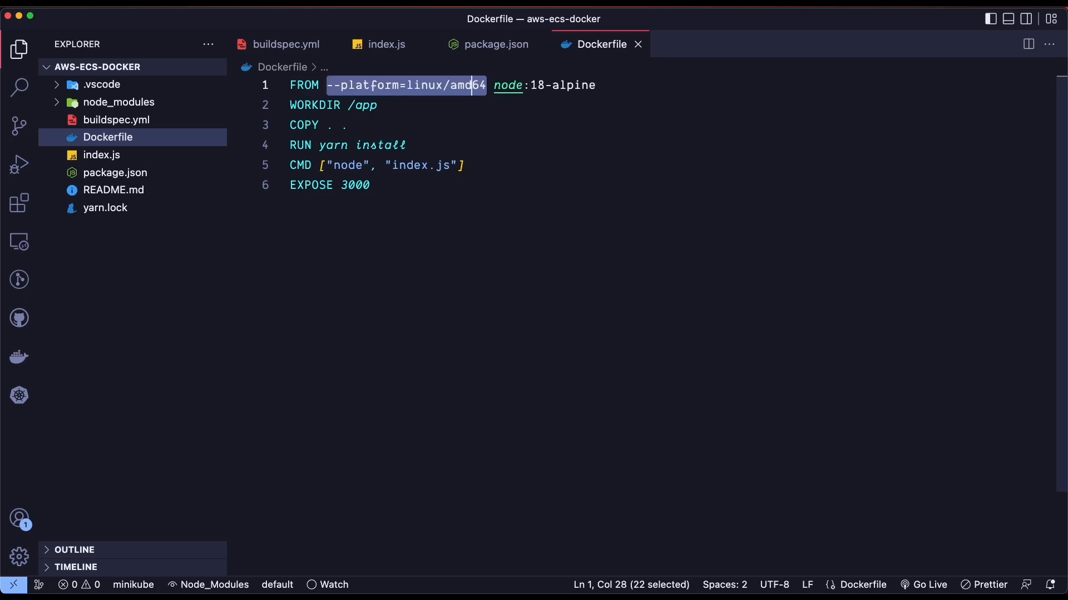
# Step through the Dockerfile's WORKDIR, COPY, install, node and EXPOSE 3000 lines, adding a period on line 3
pyautogui.click(507, 166)
pyautogui.press('Up')
pyautogui.press('Up')
pyautogui.press('Up')
pyautogui.doubleClick(363, 106)
pyautogui.click(304, 125)
pyautogui.doubleClick(306, 126)
pyautogui.moveTo(308, 127)
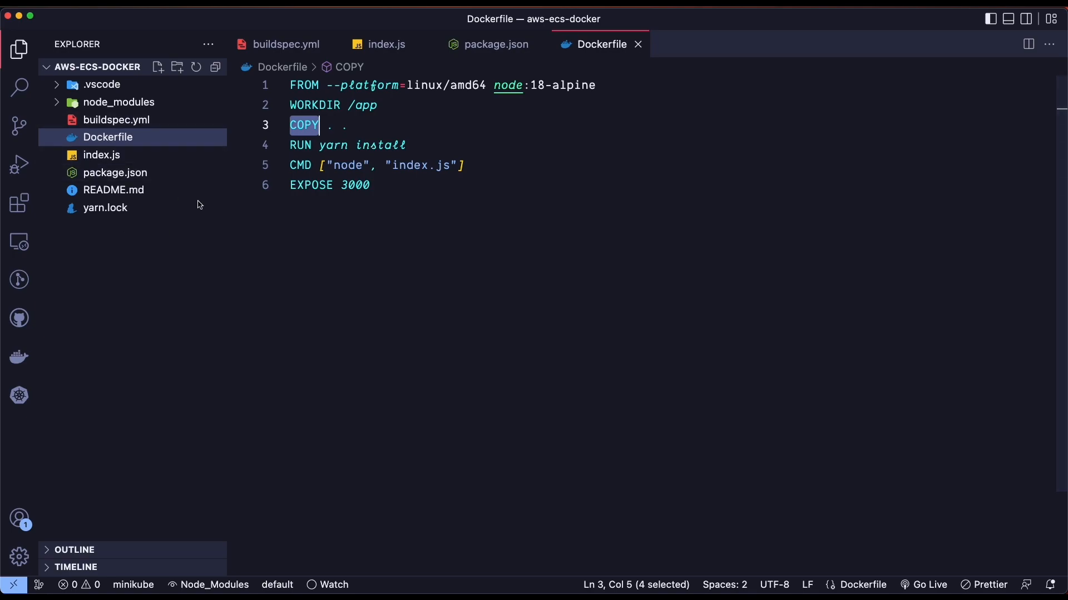
pyautogui.click(356, 127)
pyautogui.write('.')
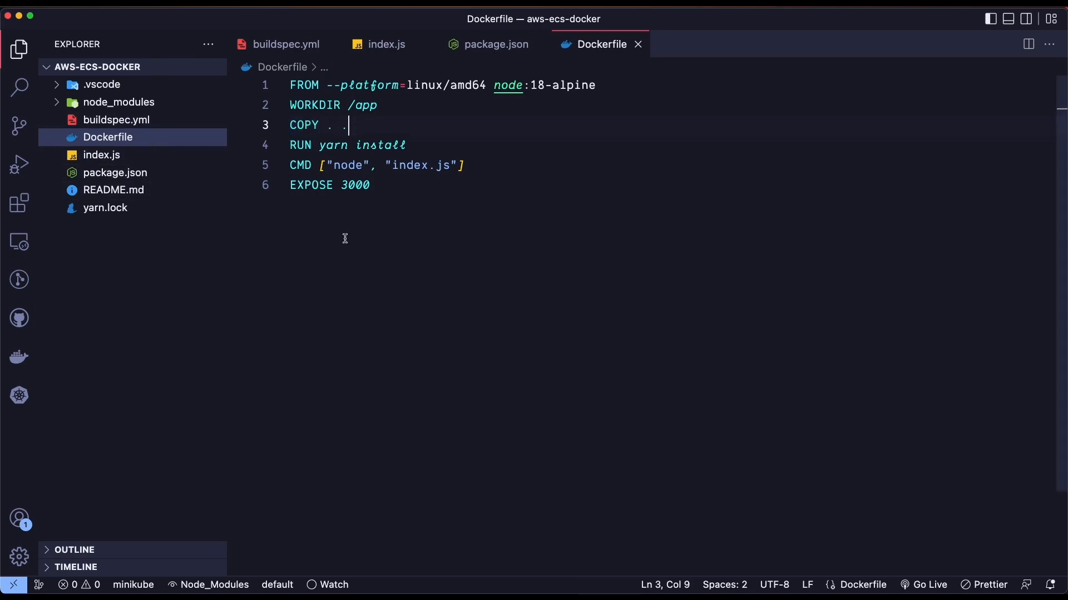
pyautogui.doubleClick(370, 147)
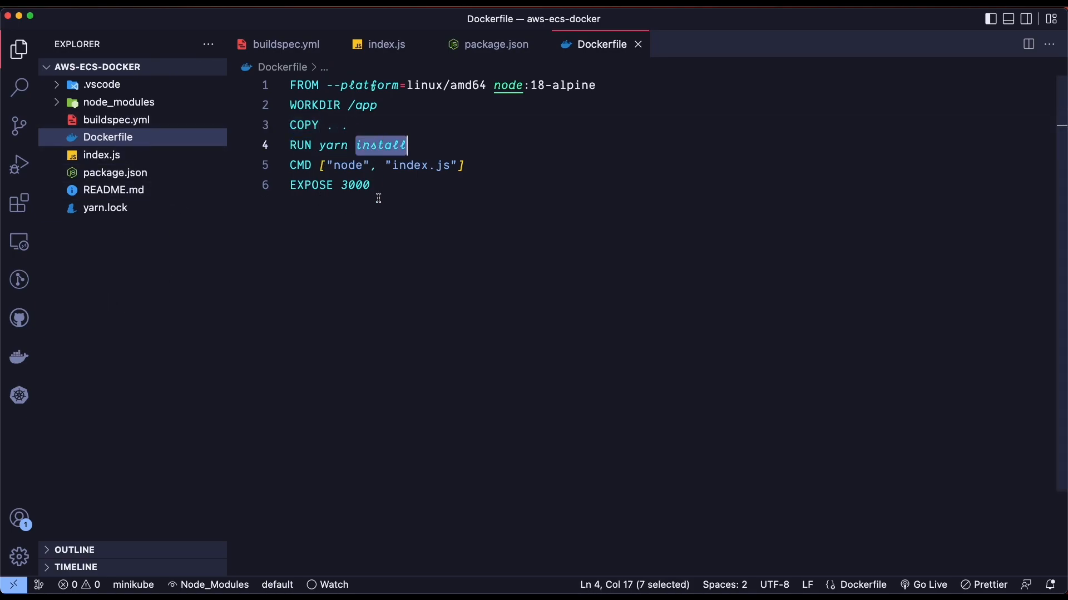
pyautogui.doubleClick(343, 165)
pyautogui.click(410, 167)
pyautogui.doubleClick(415, 219)
pyautogui.click(429, 269)
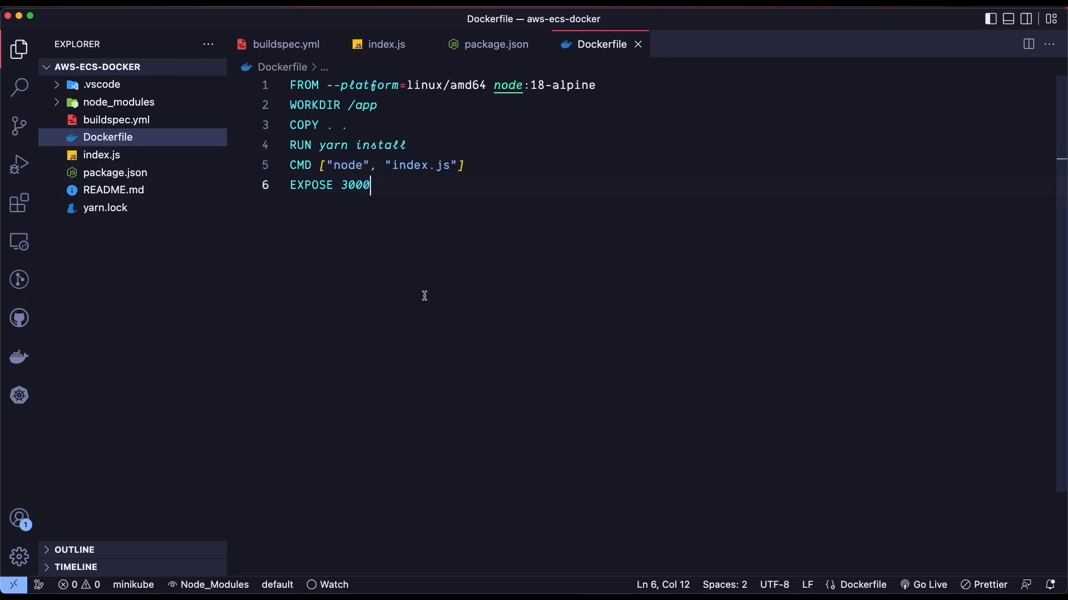
pyautogui.click(442, 257)
pyautogui.click(484, 173)
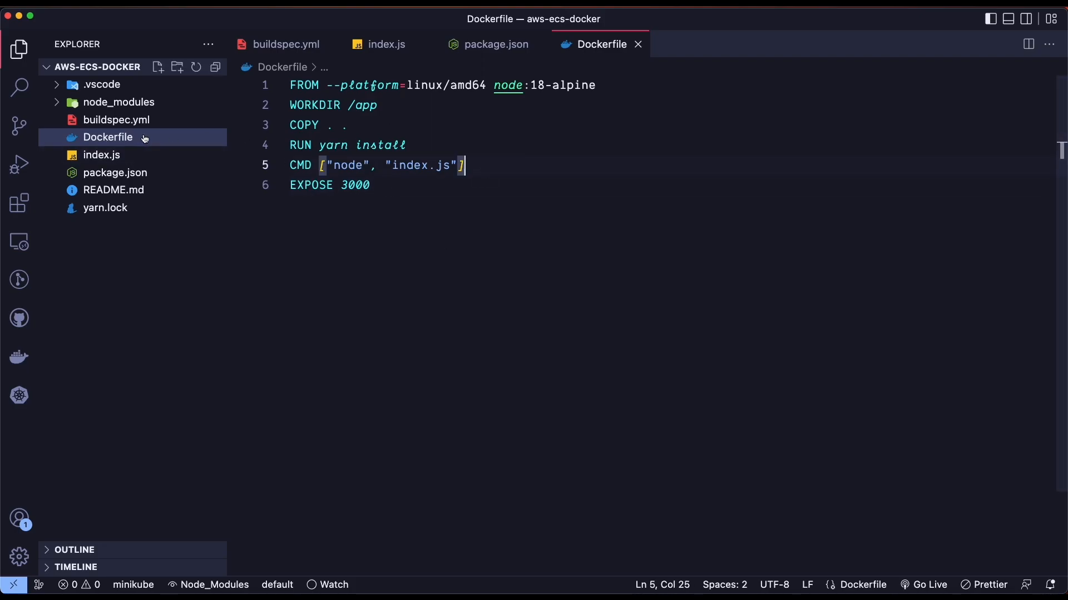
# Glance at buildspec.yml, then review index.js's route handlers and 'Welcome to express app' message
pyautogui.click(117, 120)
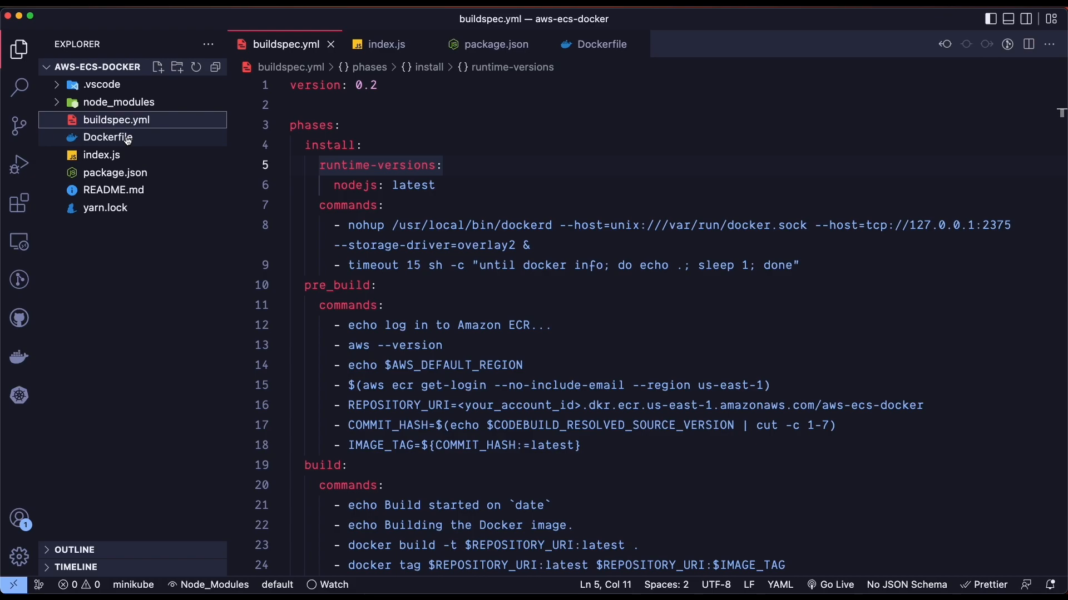
pyautogui.click(108, 140)
pyautogui.click(103, 155)
pyautogui.click(379, 245)
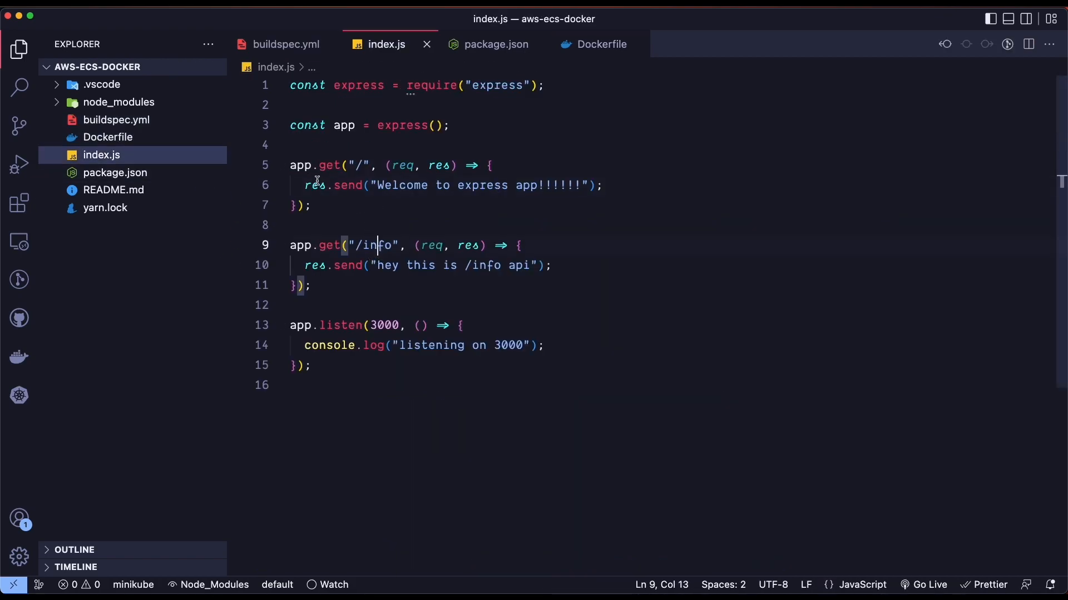
pyautogui.moveTo(350, 145); pyautogui.dragTo(382, 312)
pyautogui.click(381, 365)
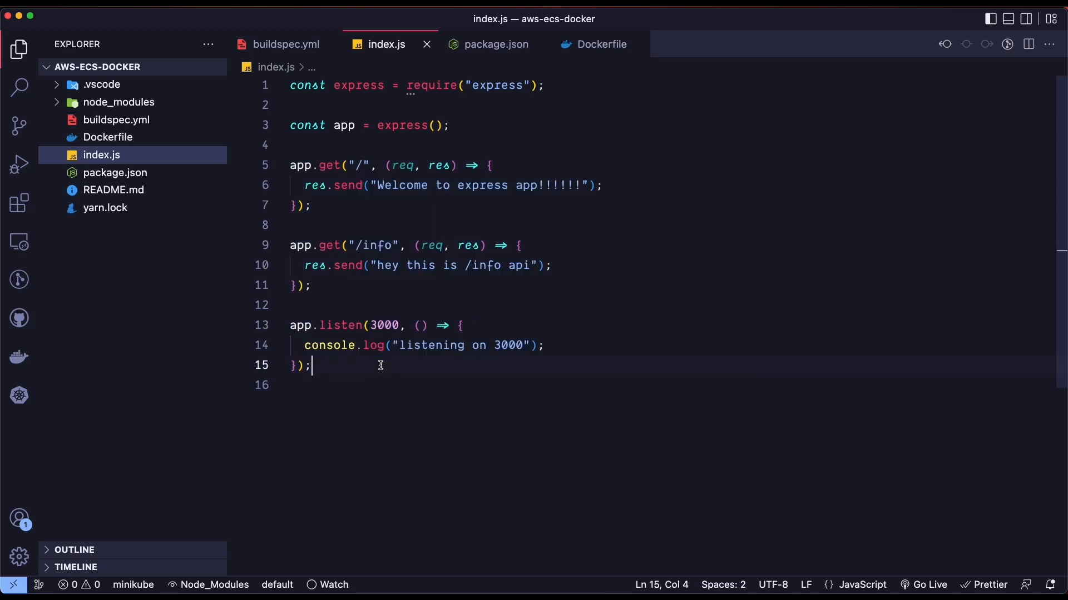
pyautogui.moveTo(374, 186); pyautogui.dragTo(543, 187)
pyautogui.click(547, 186)
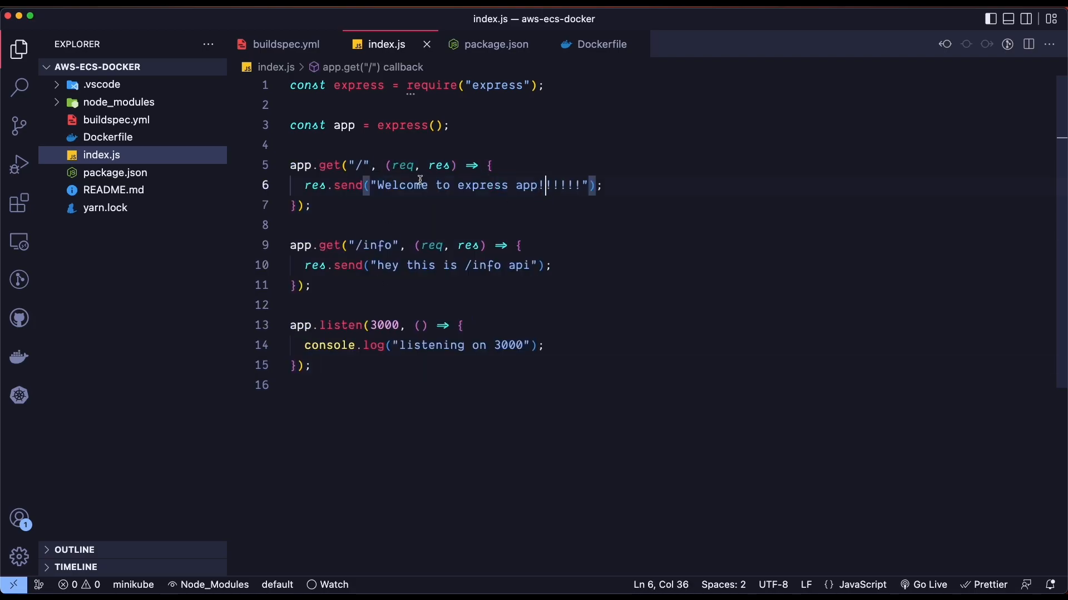
pyautogui.moveTo(289, 245); pyautogui.dragTo(429, 309)
pyautogui.click(432, 306)
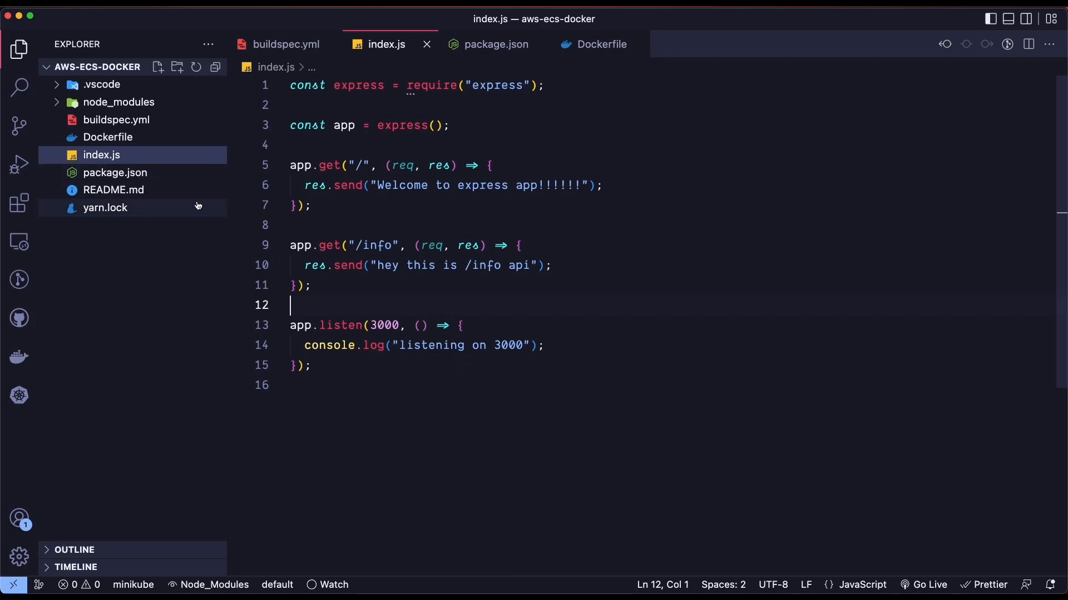
# Check package.json, return to index.js, and bring up Mission Control to switch windows
pyautogui.click(146, 177)
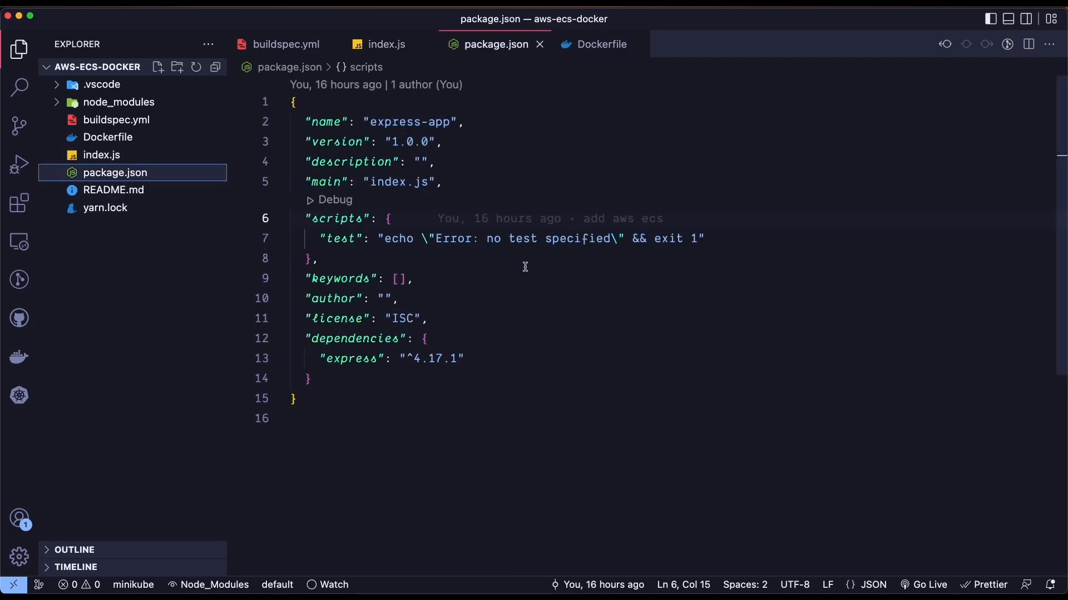
pyautogui.click(101, 157)
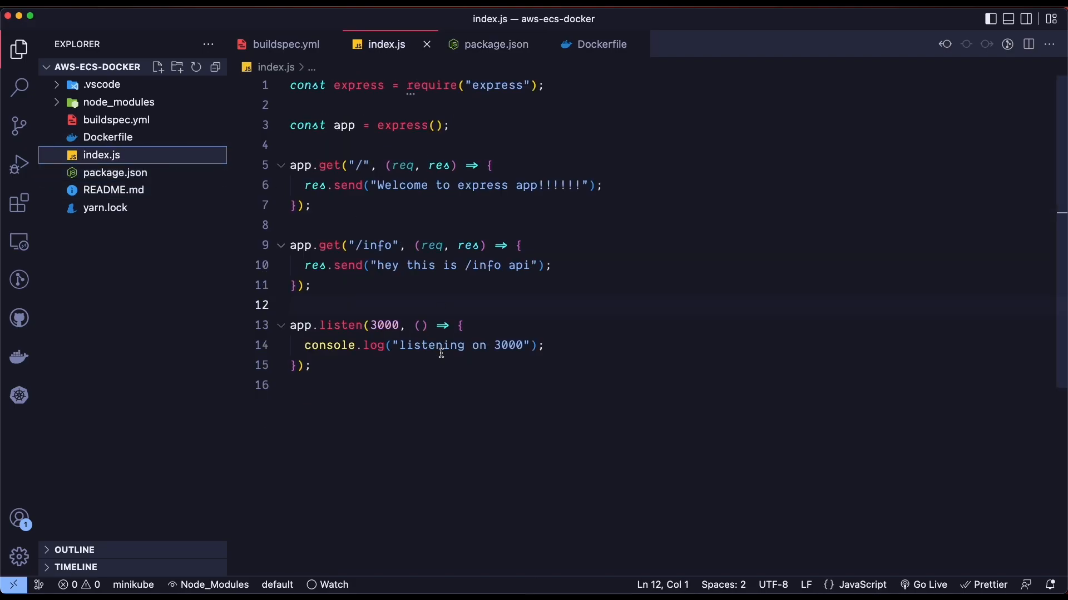
pyautogui.hotkey('ctrl', 'Up')
# Stage all project files with `git add .` and confirm the seven files are staged
pyautogui.click(727, 183)
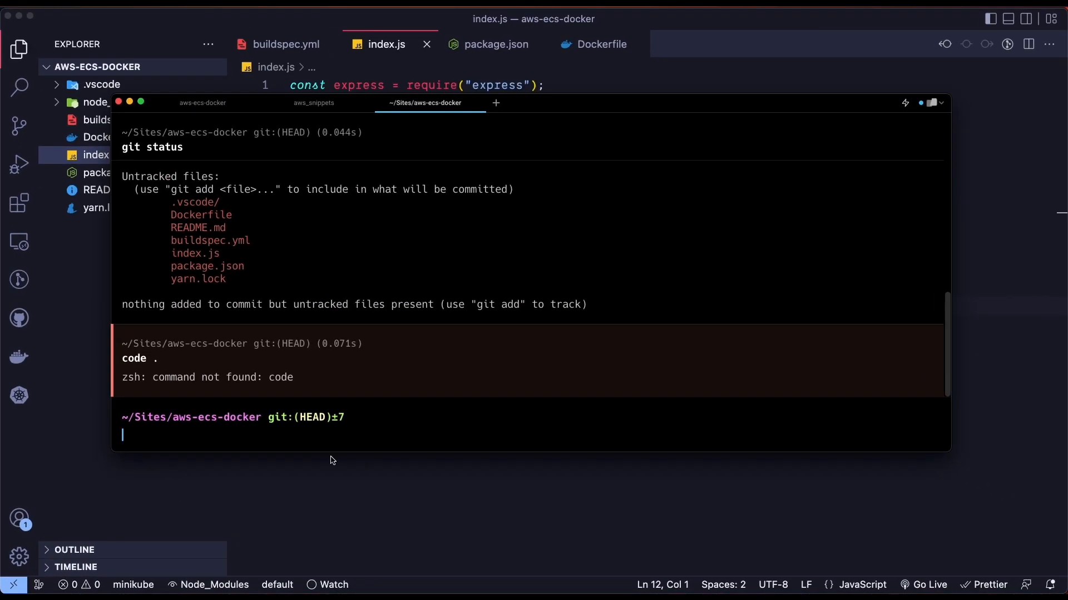
pyautogui.write('git status')
pyautogui.press('Return')
pyautogui.write('git ')
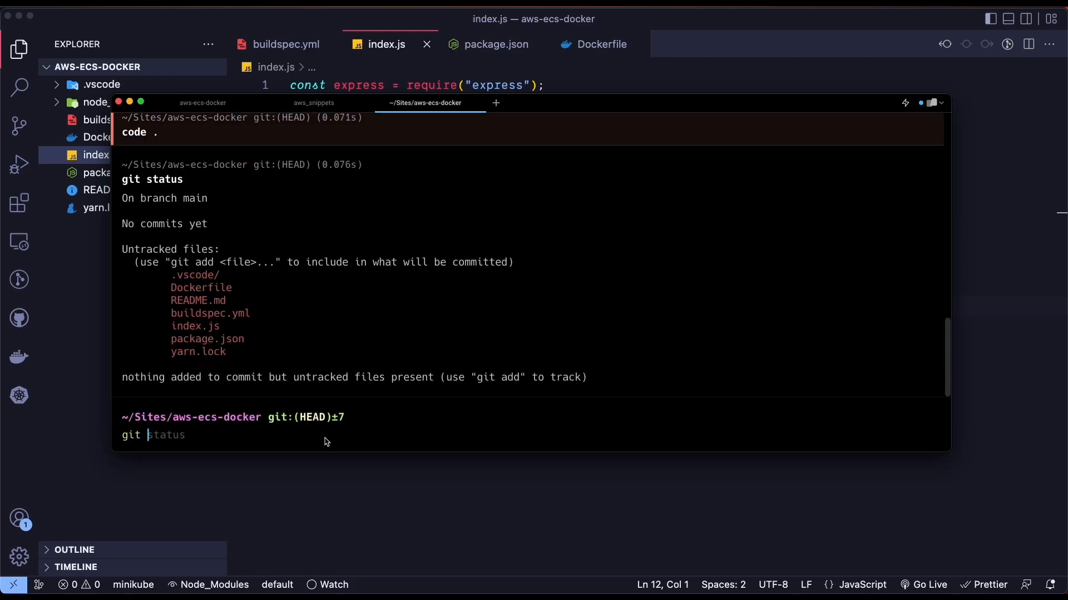
pyautogui.write('add .')
pyautogui.press('Return')
pyautogui.hotkey('ctrl', 'l')
pyautogui.write('git status')
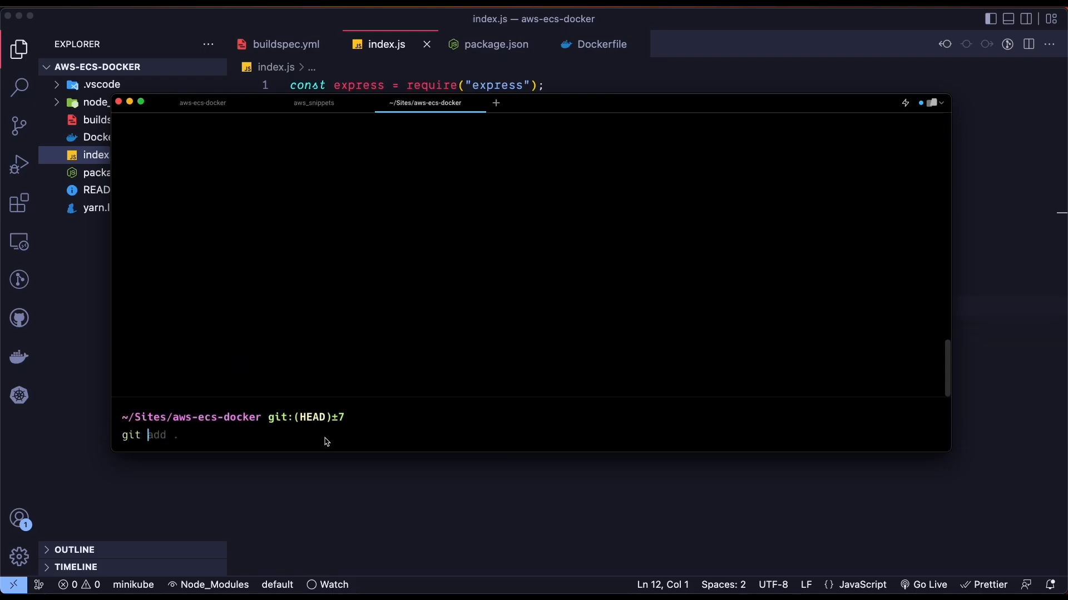
pyautogui.press('Return')
pyautogui.moveTo(171, 293); pyautogui.dragTo(300, 370)
# Commit the files as 'add aws docker files' and push main to CodeCommit
pyautogui.write('git commit ')
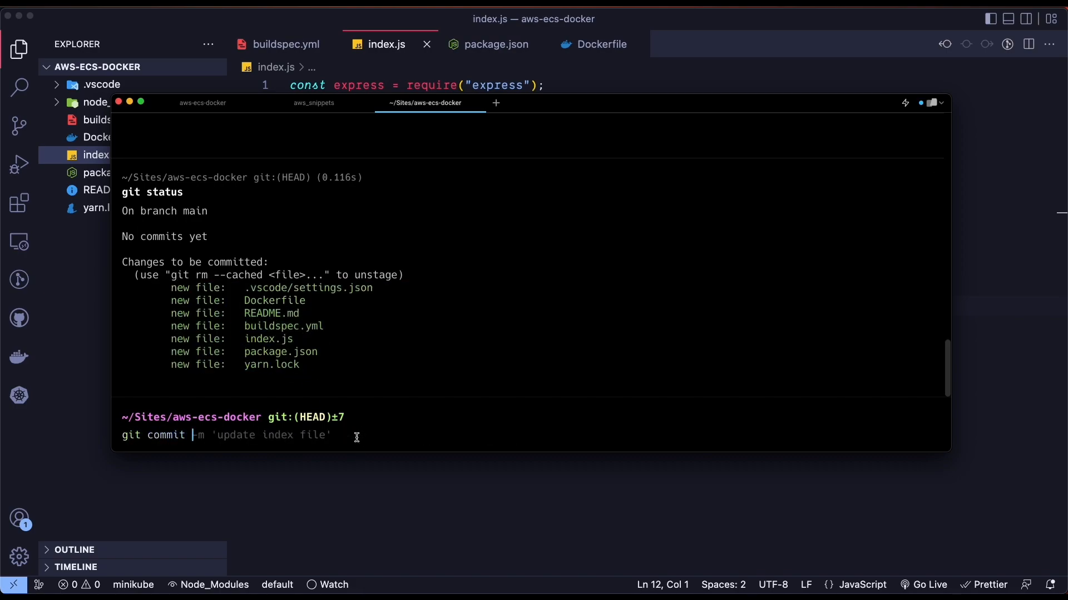
pyautogui.write("-m '")
pyautogui.write('update')
pyautogui.press('BackSpace')
pyautogui.press('BackSpace')
pyautogui.press('BackSpace')
pyautogui.press('BackSpace')
pyautogui.press('BackSpace')
pyautogui.press('BackSpace')
pyautogui.press('BackSpace')
pyautogui.write('add ')
pyautogui.write('w')
pyautogui.write('ws-co')
pyautogui.press('BackSpace')
pyautogui.press('BackSpace')
pyautogui.press('BackSpace')
pyautogui.write('docker files')
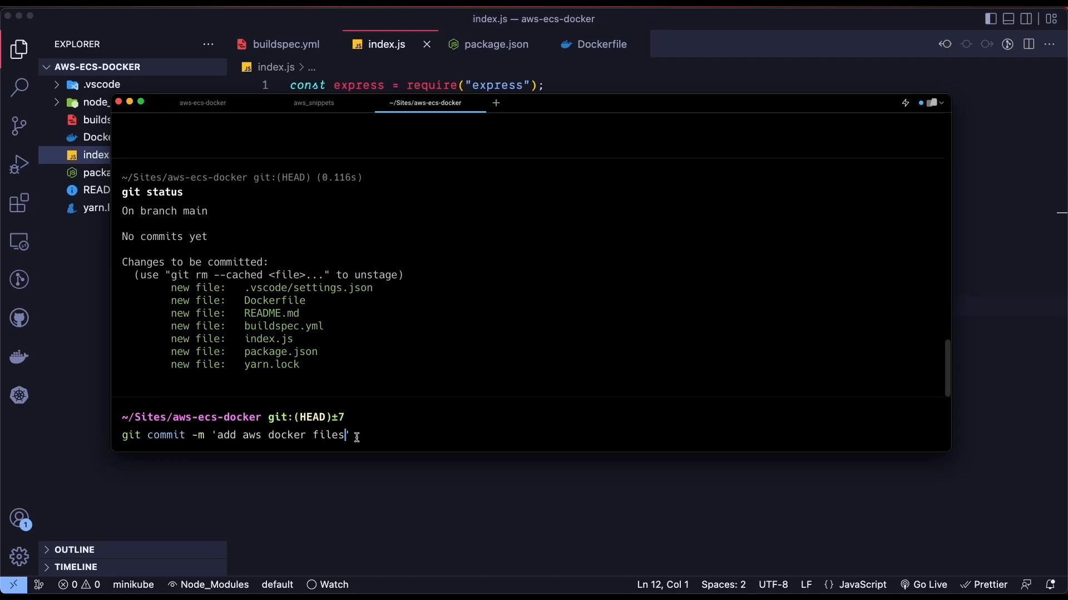
pyautogui.press('Return')
pyautogui.write('git push')
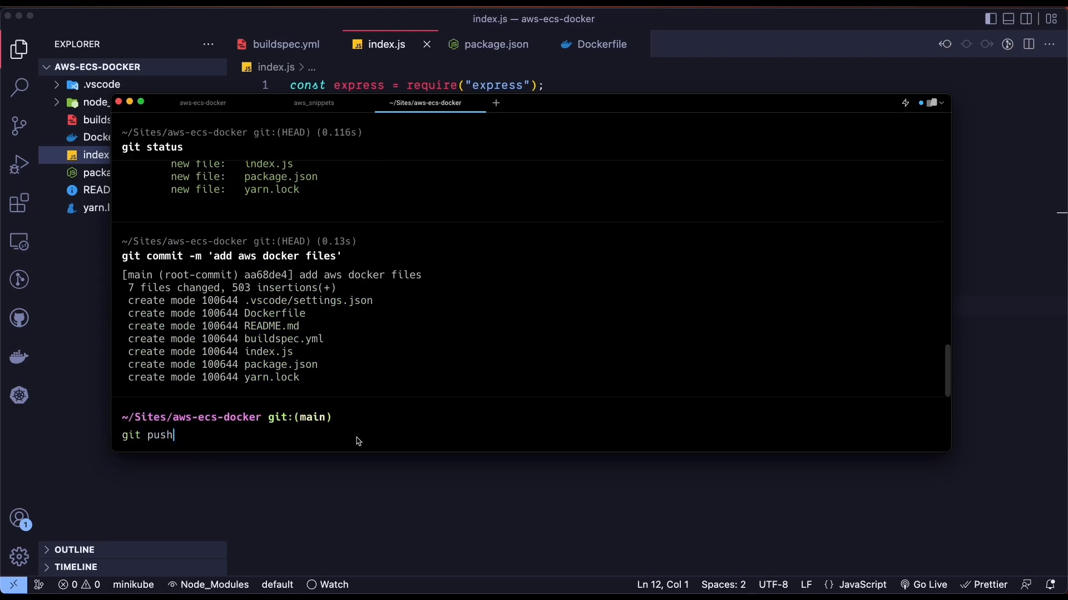
pyautogui.press('Return')
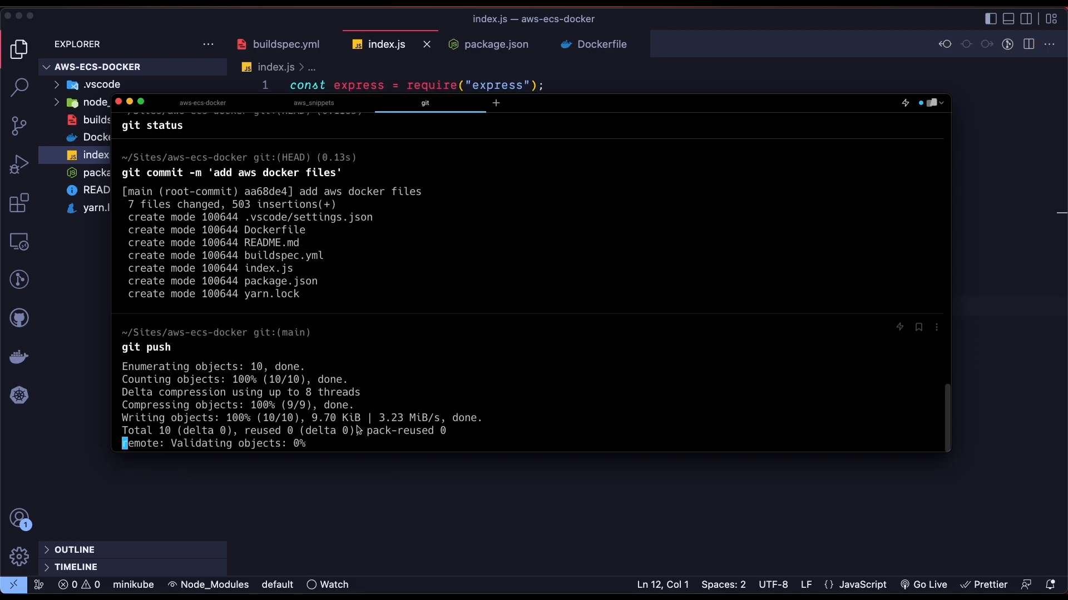
pyautogui.click(347, 321)
pyautogui.hotkey('ctrl', 'Up')
# In Firefox, open the aws-ecs-docker repository from the CodeCommit Repositories list
pyautogui.click(207, 252)
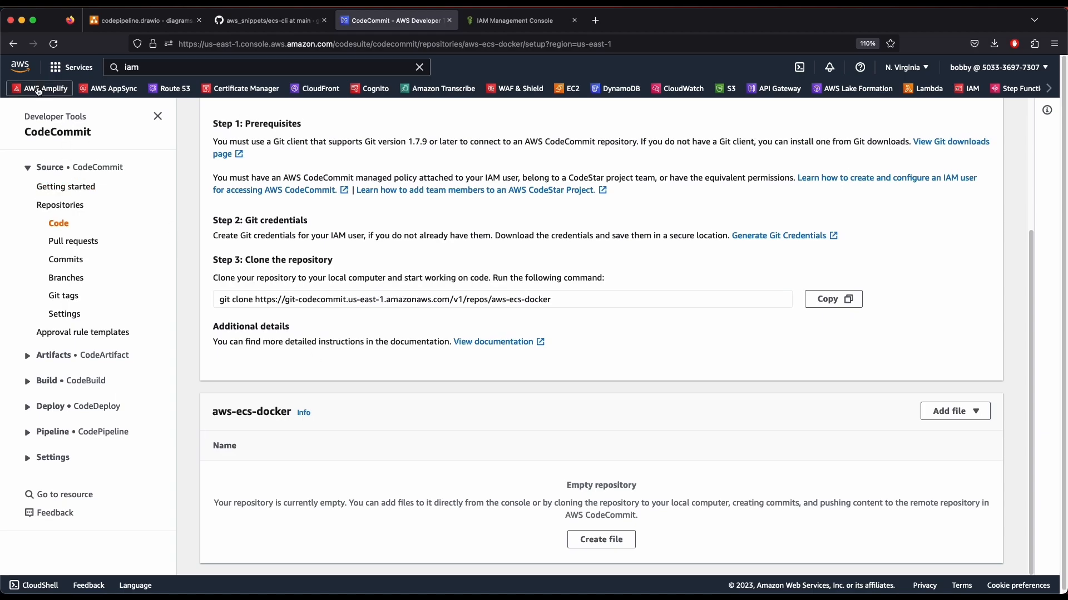
pyautogui.click(60, 205)
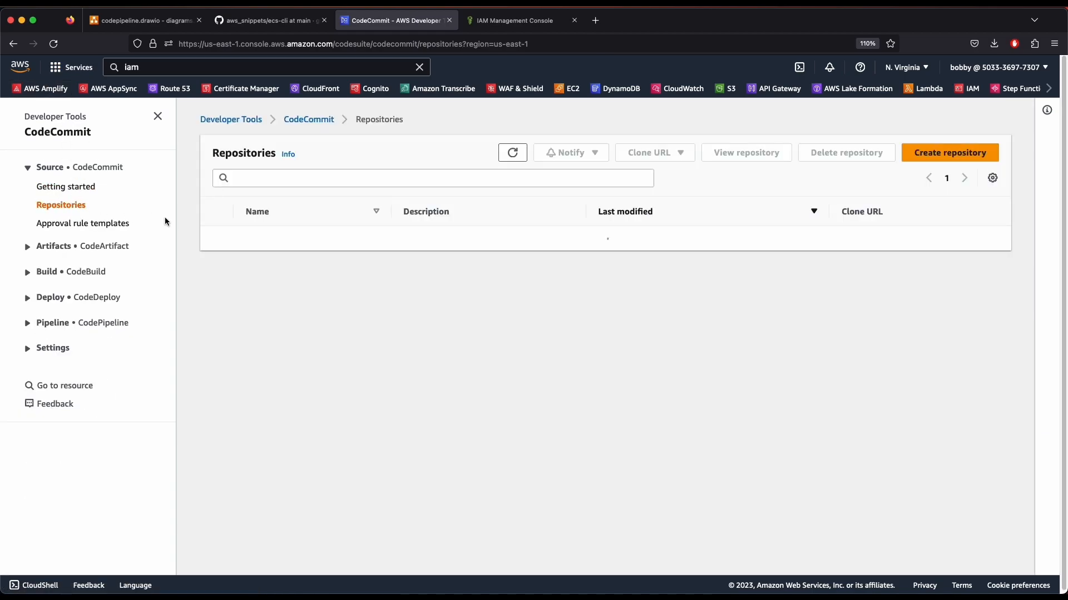
pyautogui.moveTo(629, 255); pyautogui.dragTo(576, 239)
pyautogui.click(298, 241)
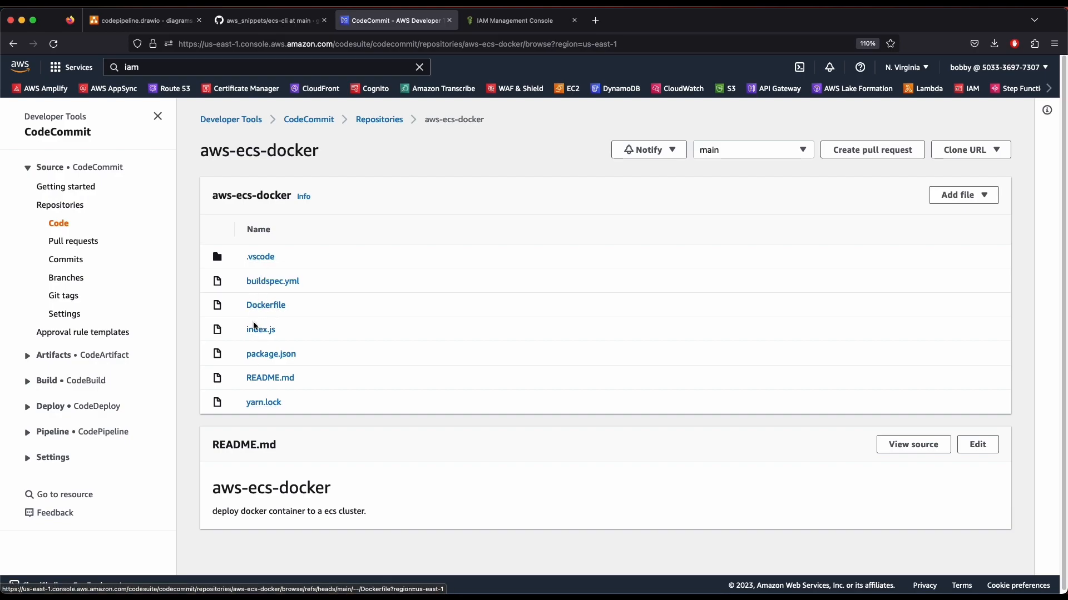
pyautogui.moveTo(326, 169); pyautogui.dragTo(207, 158)
pyautogui.click(264, 183)
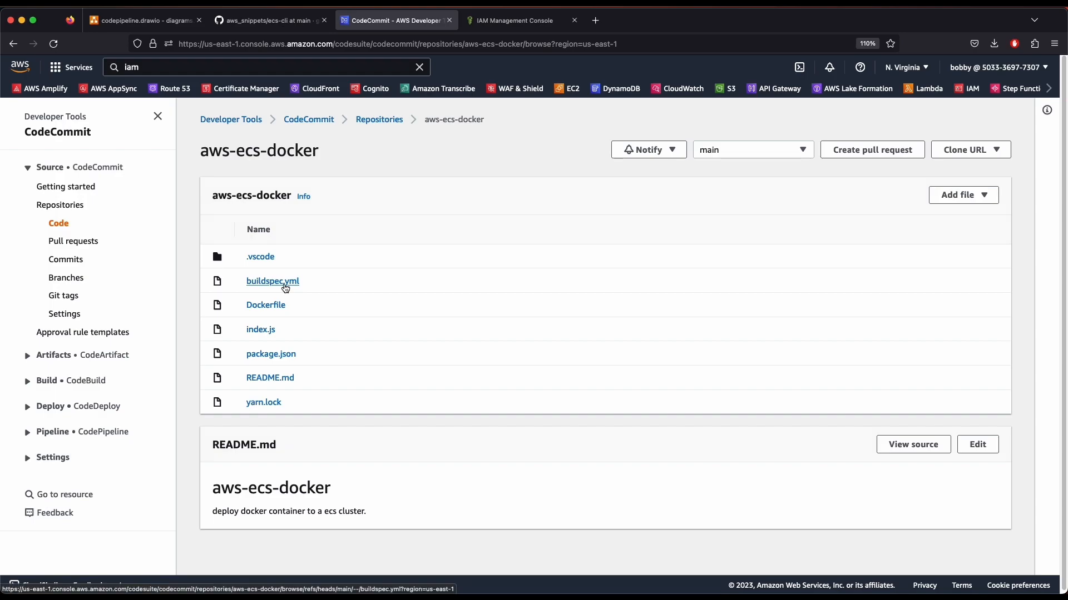
# View the pushed Dockerfile, then go back to the CodeCommit Repositories list
pyautogui.click(272, 306)
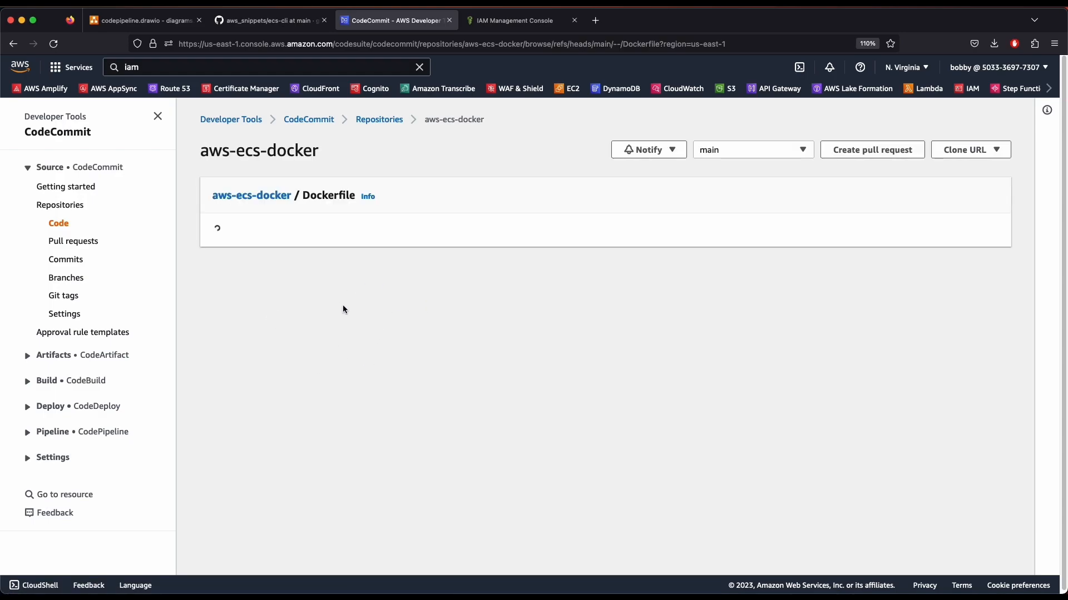
pyautogui.click(246, 220)
pyautogui.moveTo(247, 219); pyautogui.dragTo(305, 272)
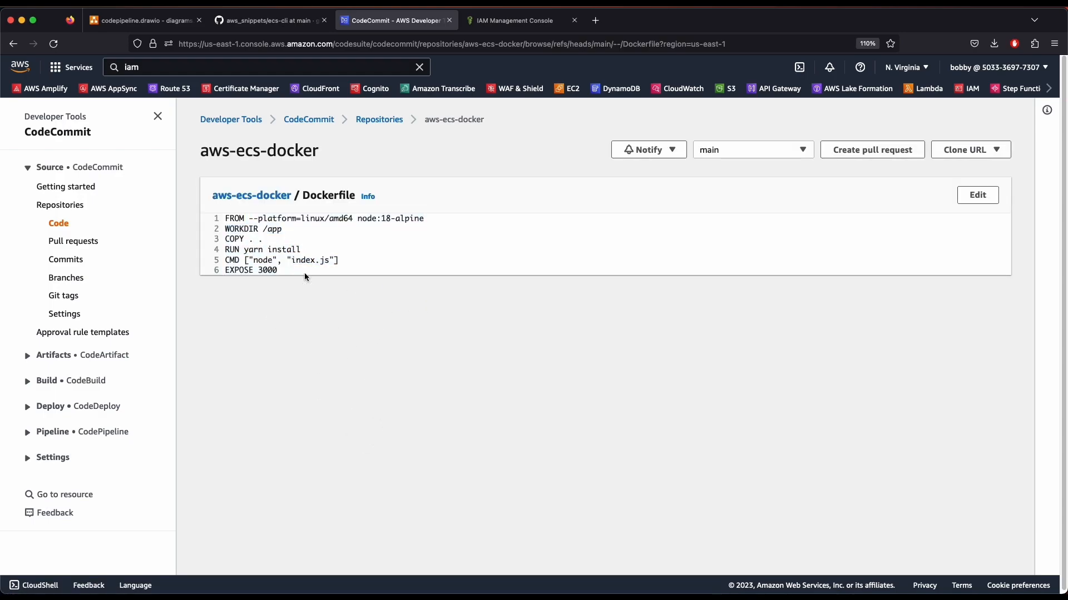
pyautogui.click(305, 351)
pyautogui.press('super+Left')
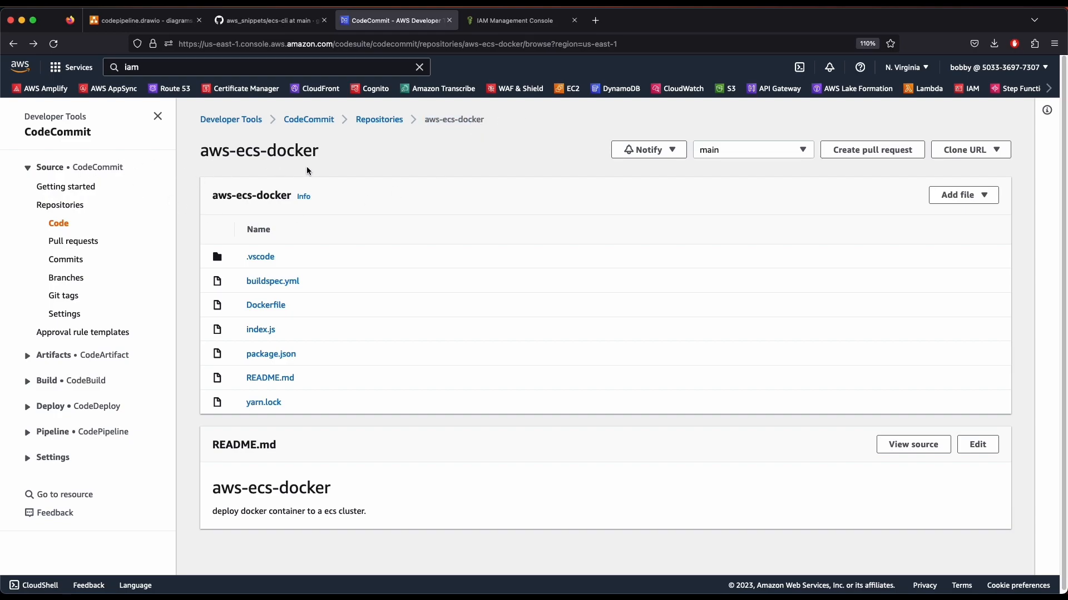
pyautogui.click(368, 122)
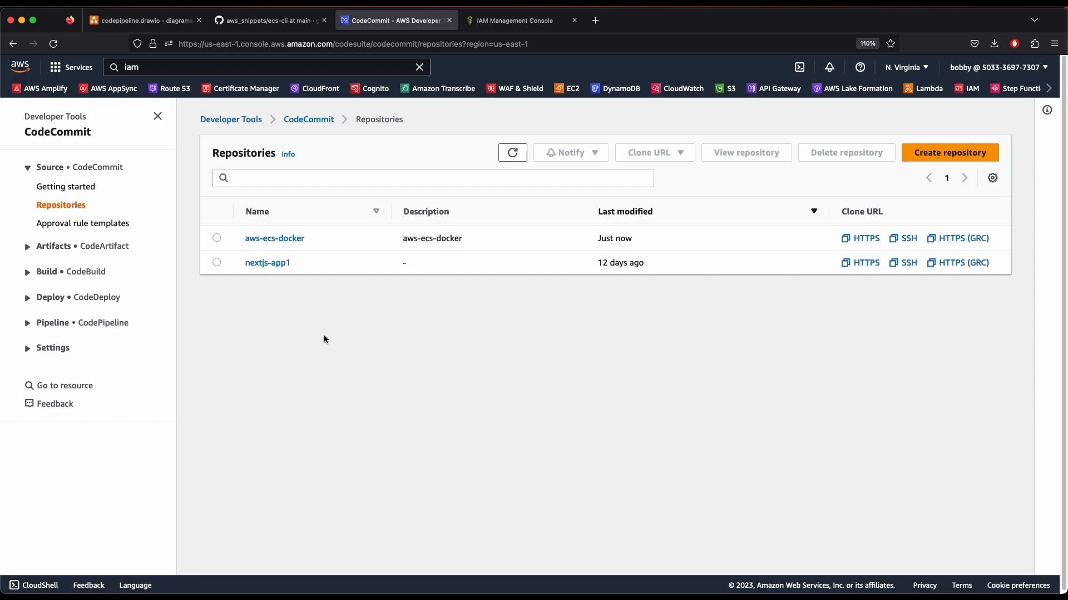
pyautogui.click(193, 65)
# Search 'ecr' and start creating a repository in Elastic Container Registry
pyautogui.press('super+a')
pyautogui.press('BackSpace')
pyautogui.write('ecr')
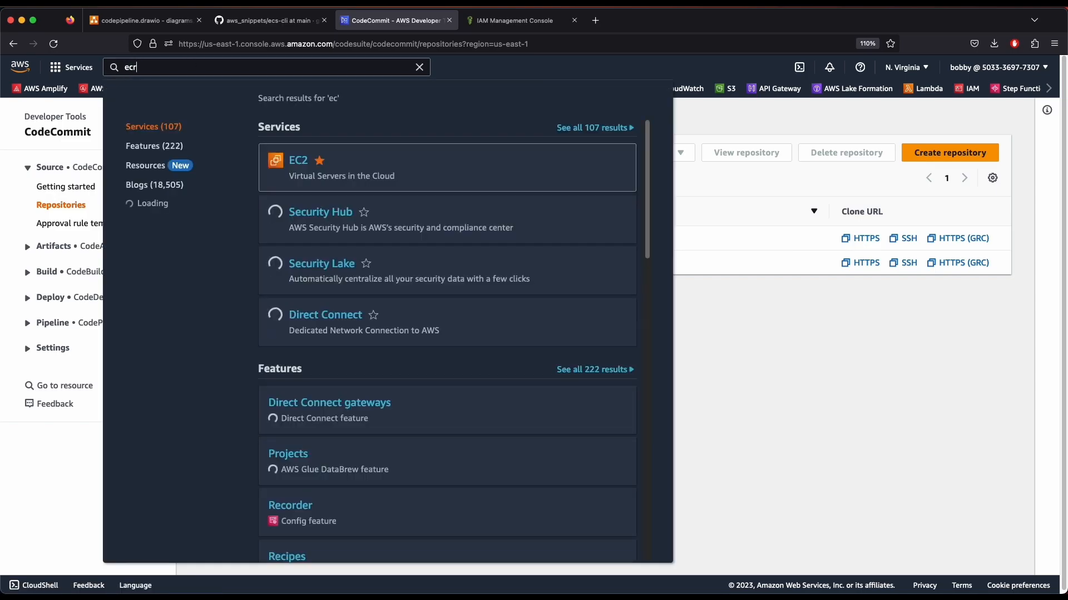
pyautogui.click(362, 162)
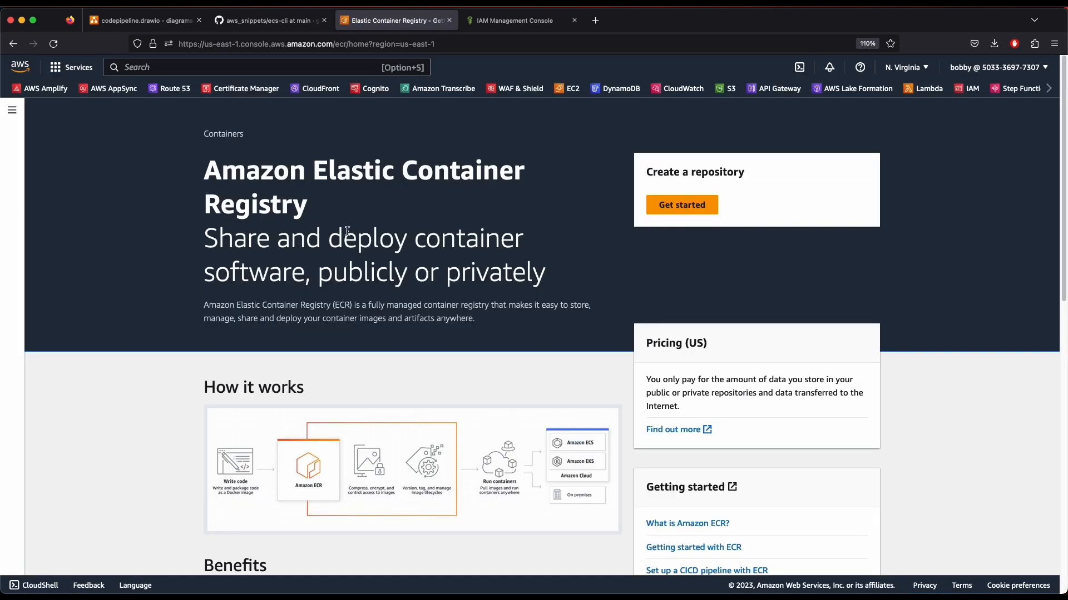
pyautogui.click(681, 204)
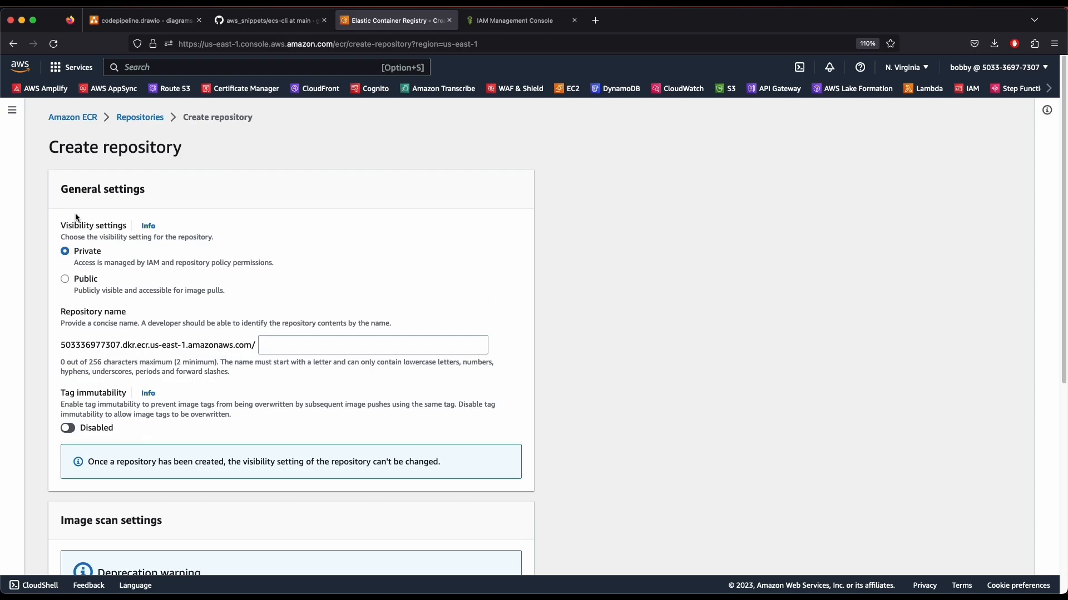
pyautogui.click(68, 117)
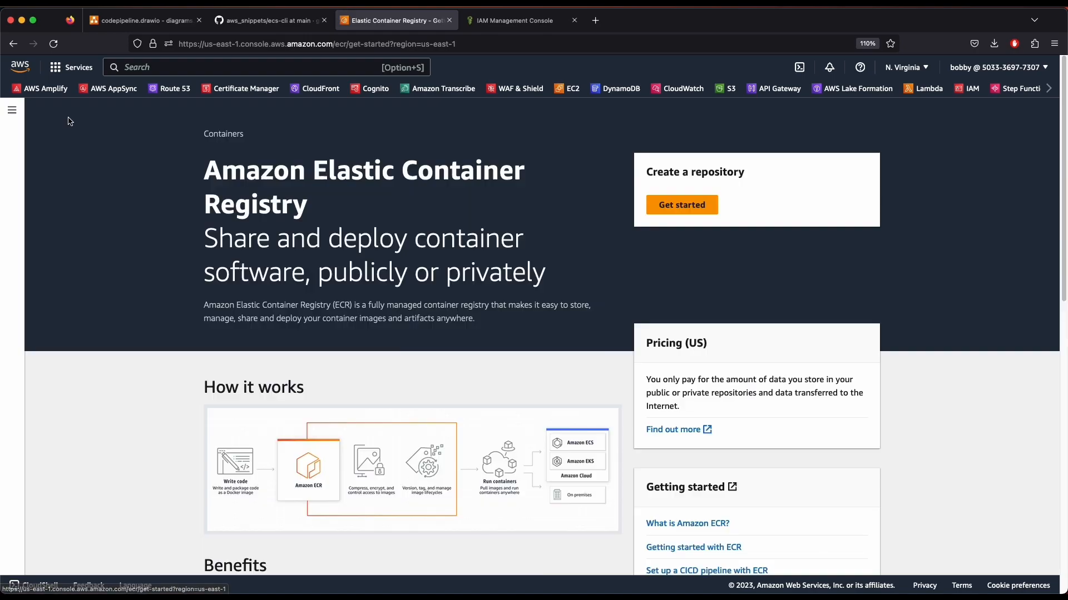
pyautogui.click(683, 205)
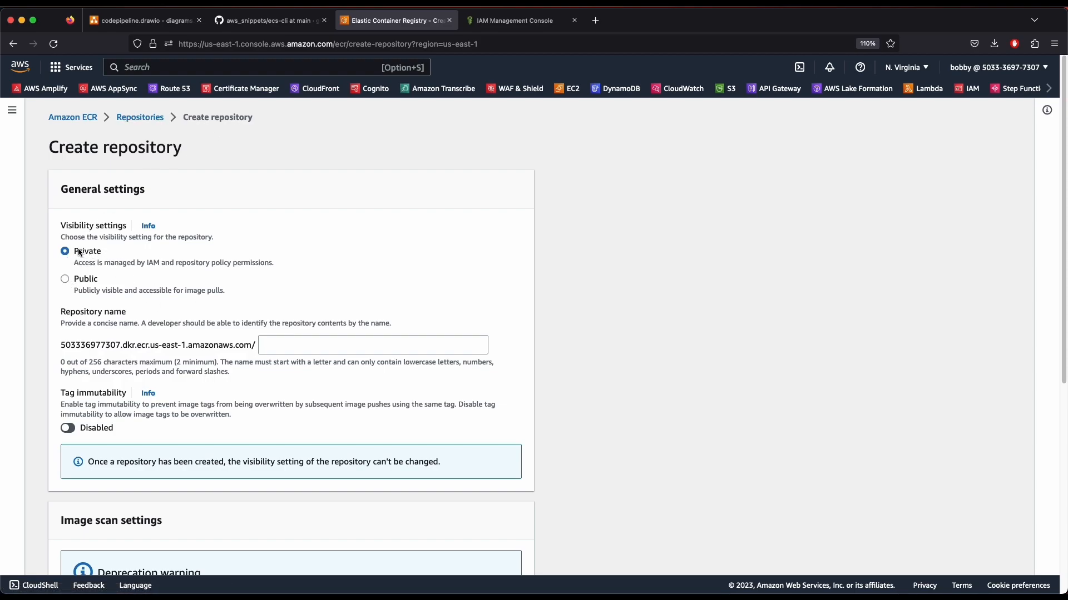
# Name the private repository aws-ecs-docker and create it
pyautogui.click(283, 346)
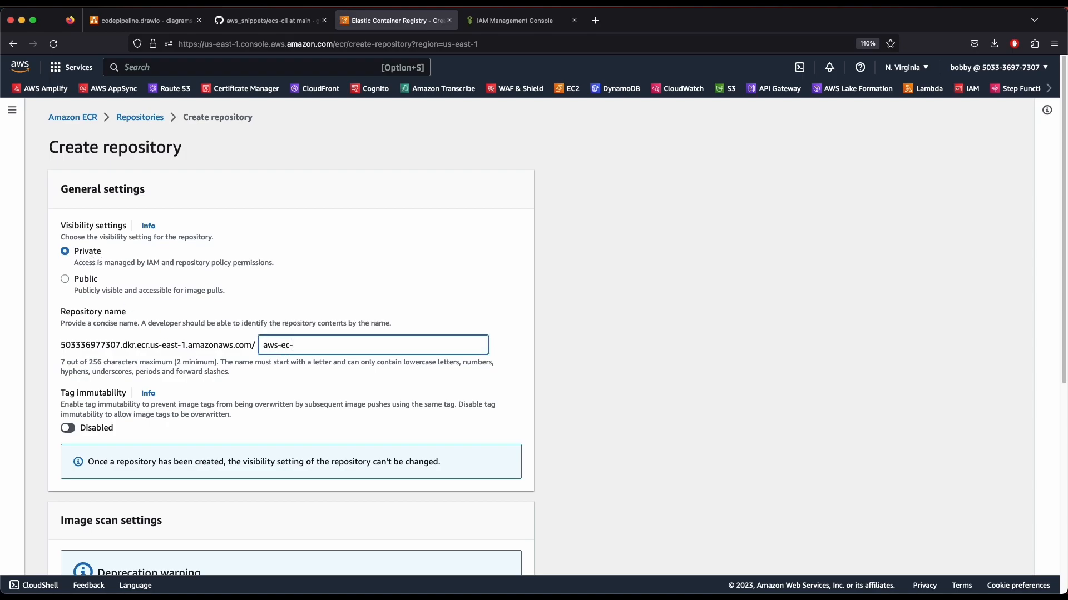
pyautogui.write('aws-ecs-dockdr')
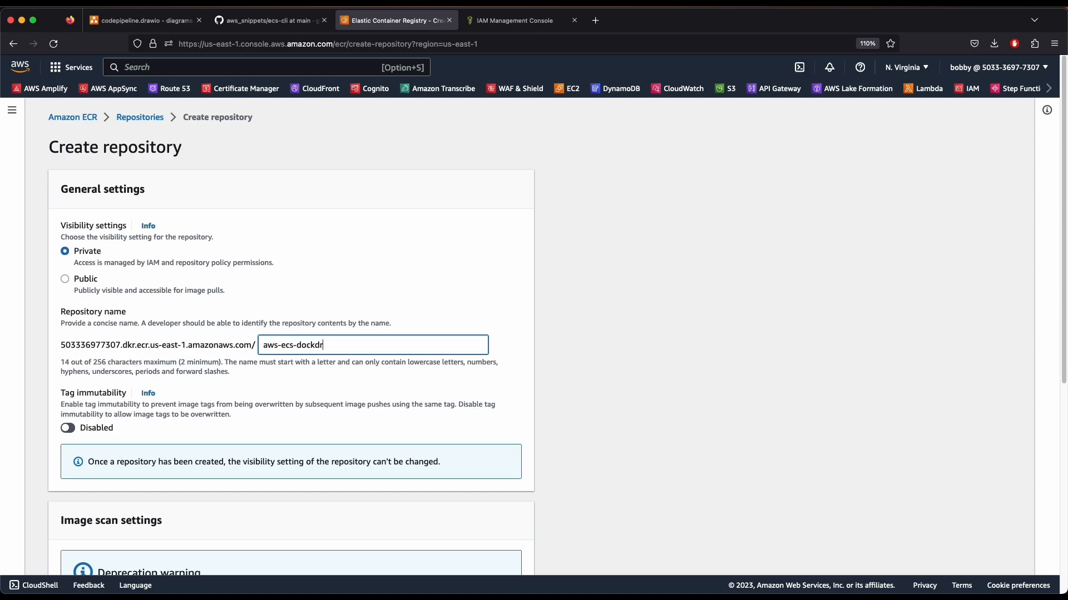
pyautogui.scroll(-5, 158, 395)
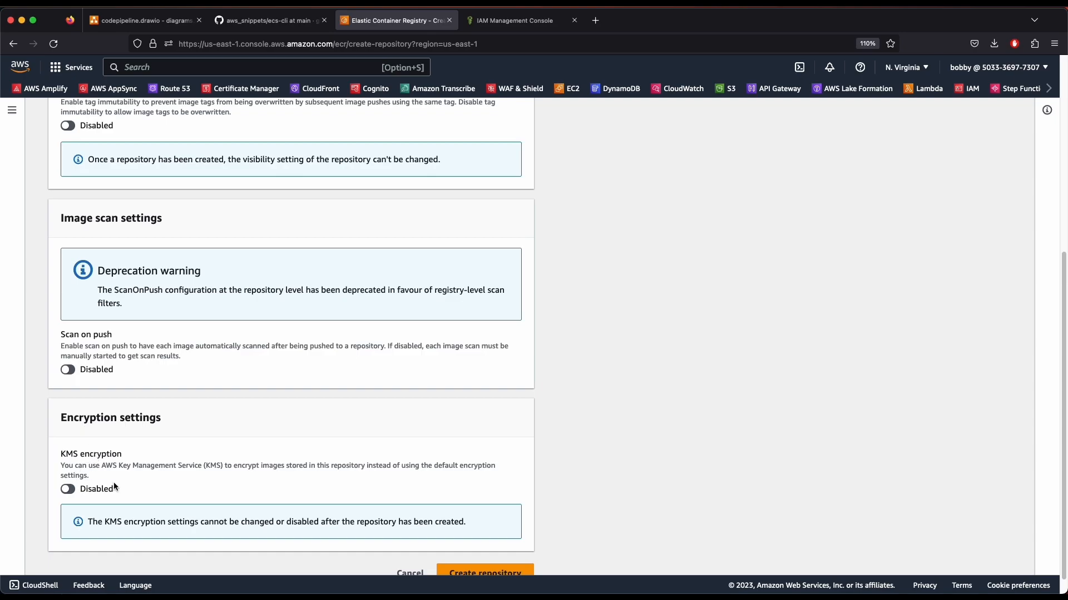
pyautogui.scroll(4, 372, 432)
pyautogui.scroll(2, 373, 436)
pyautogui.scroll(-6, 547, 455)
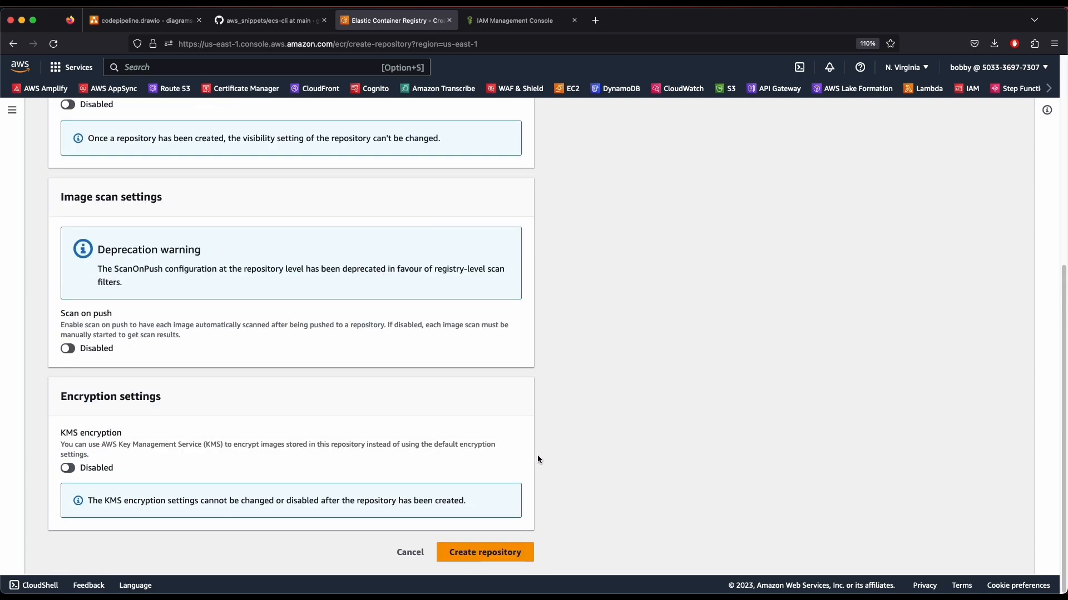
pyautogui.click(488, 552)
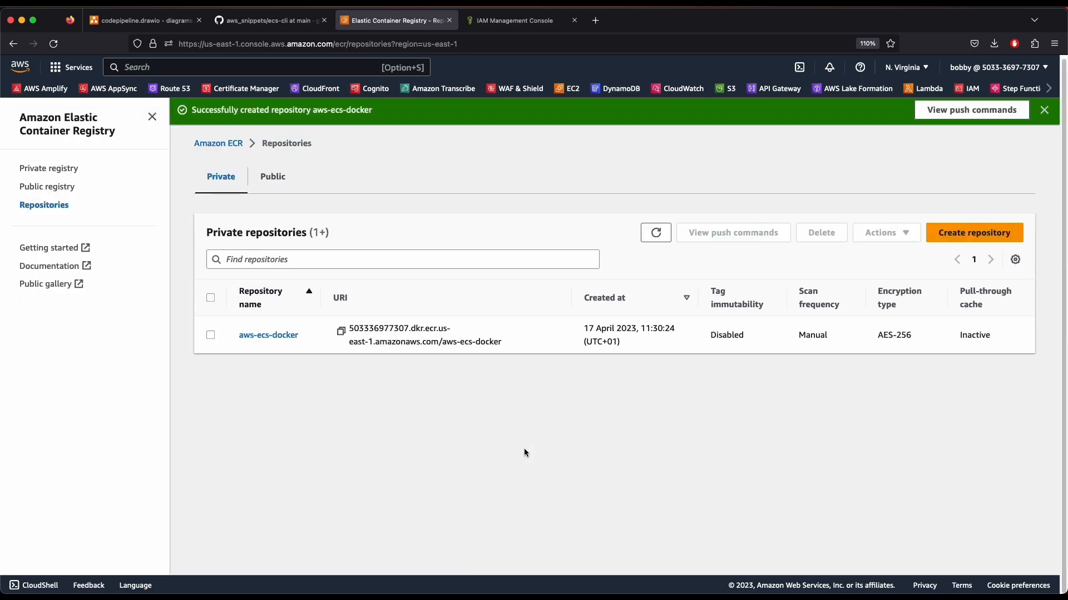
# Inspect the new aws-ecs-docker ECR repository's URI and details
pyautogui.moveTo(502, 341); pyautogui.dragTo(372, 319)
pyautogui.click(251, 333)
pyautogui.click(283, 336)
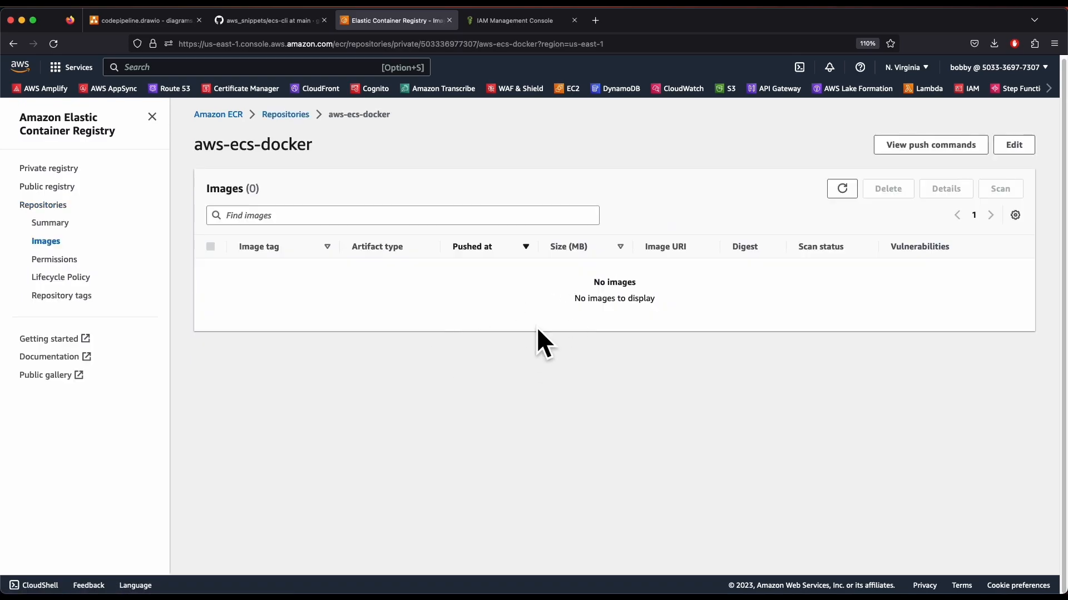
pyautogui.click(287, 116)
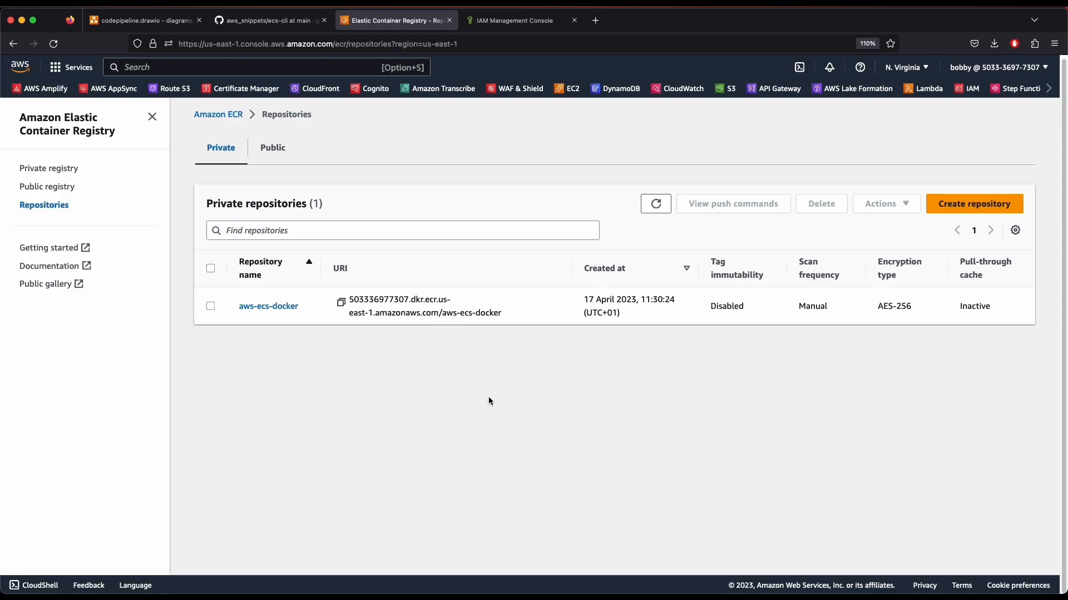
# From the ECR tab, search 'code commit' and open the aws-ecs-docker CodeCommit repository
pyautogui.click(142, 20)
pyautogui.click(372, 21)
pyautogui.click(472, 21)
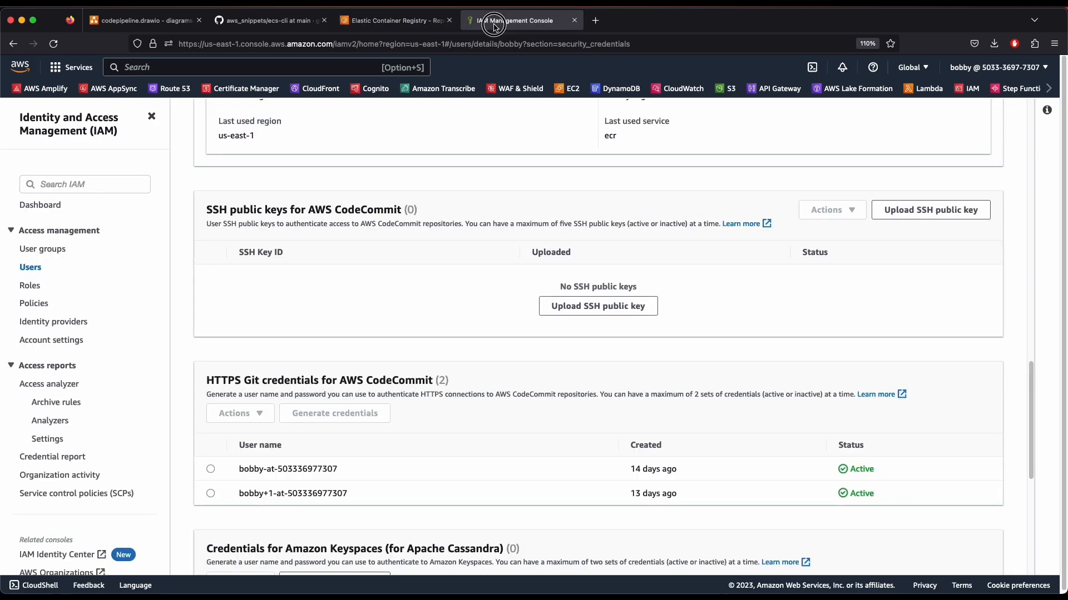
pyautogui.click(377, 22)
pyautogui.click(201, 68)
pyautogui.write('code commit')
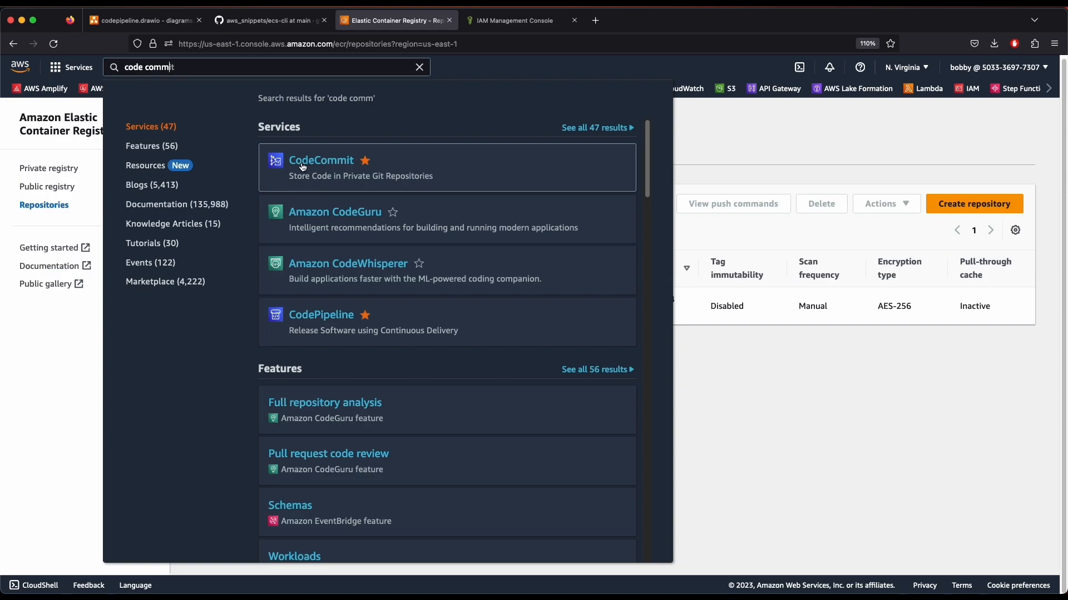
pyautogui.click(322, 164)
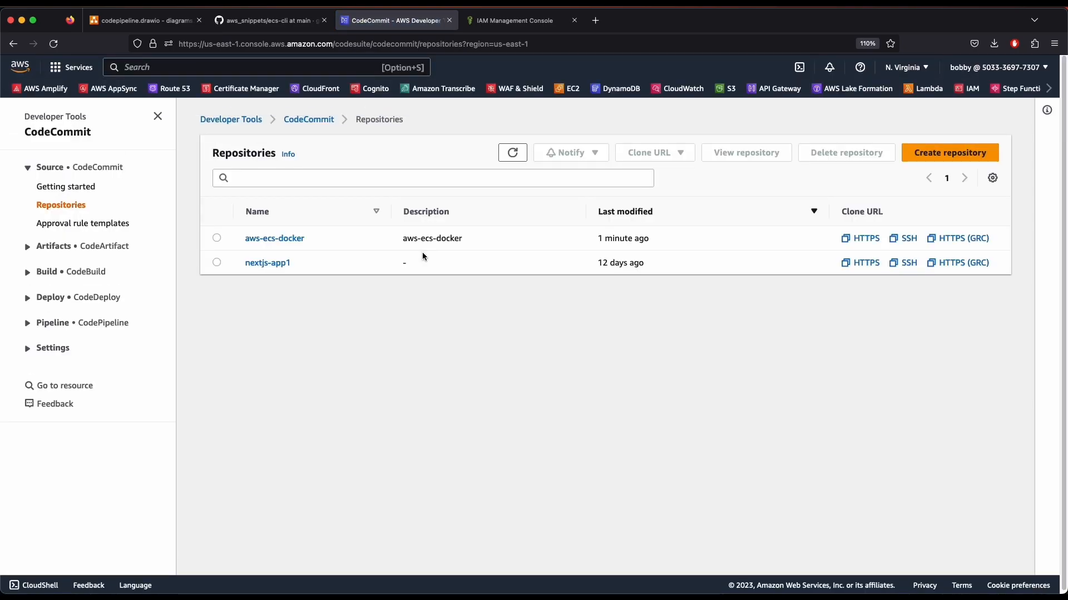
pyautogui.click(275, 239)
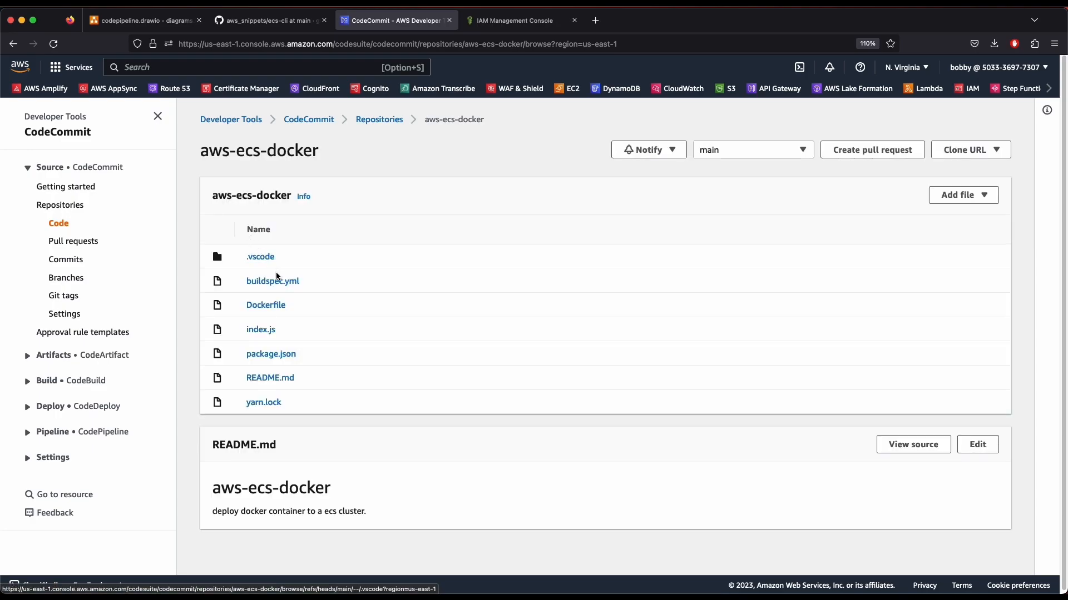
# Open buildspec.yml and inspect the placeholder REPOSITORY_URI on line 16
pyautogui.click(274, 280)
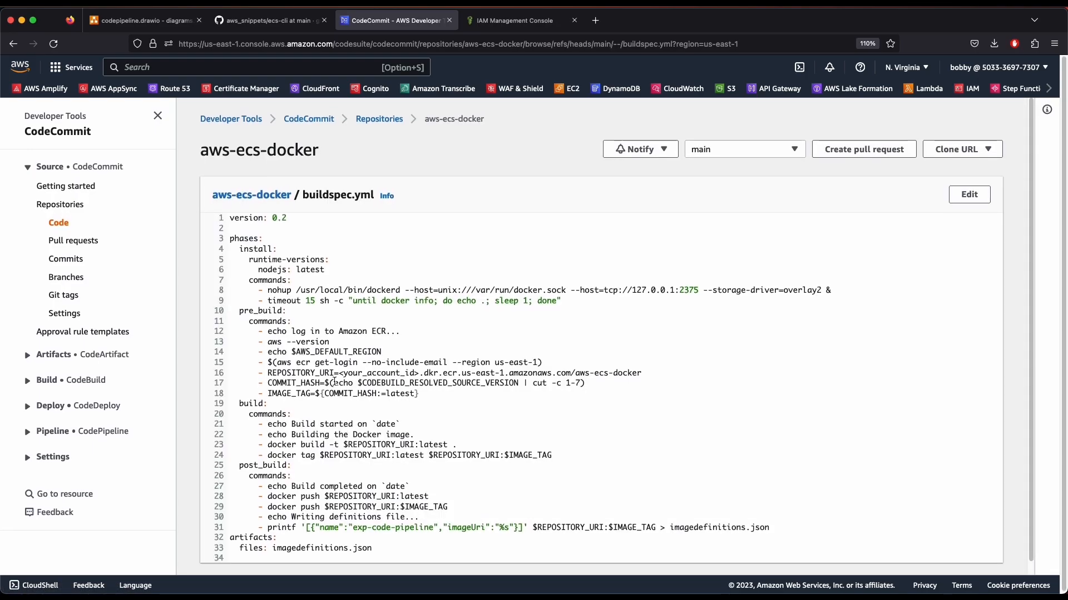
pyautogui.moveTo(339, 373); pyautogui.dragTo(420, 374)
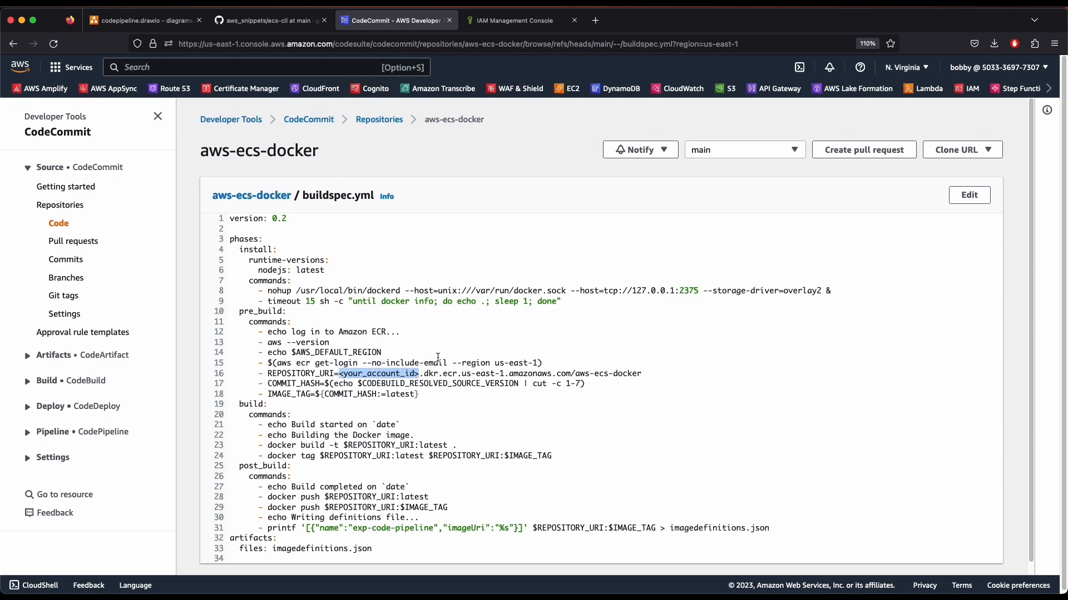
pyautogui.click(426, 381)
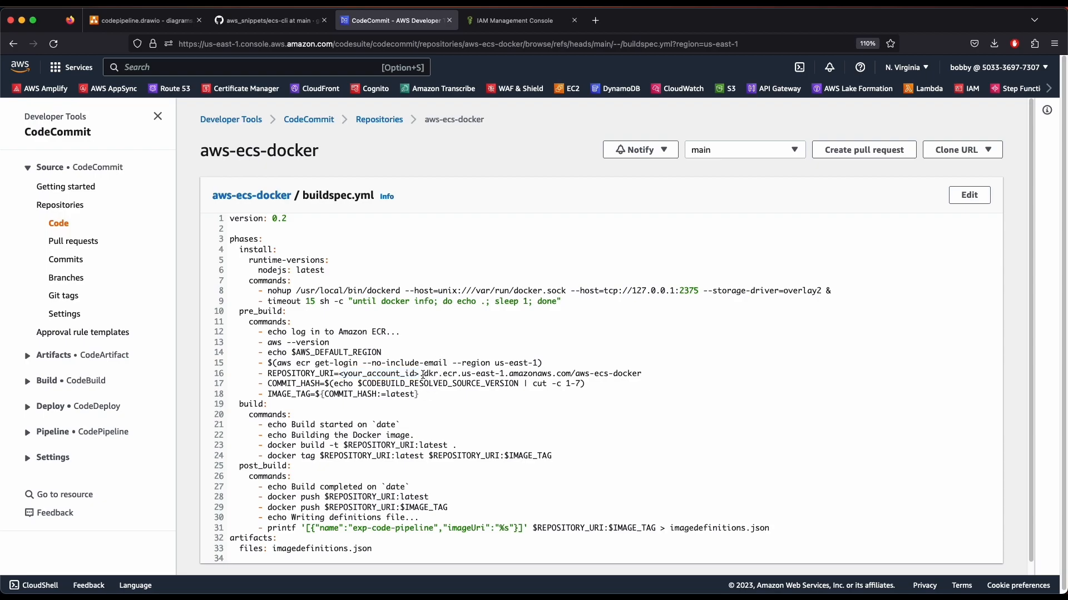
pyautogui.moveTo(341, 374); pyautogui.dragTo(628, 374)
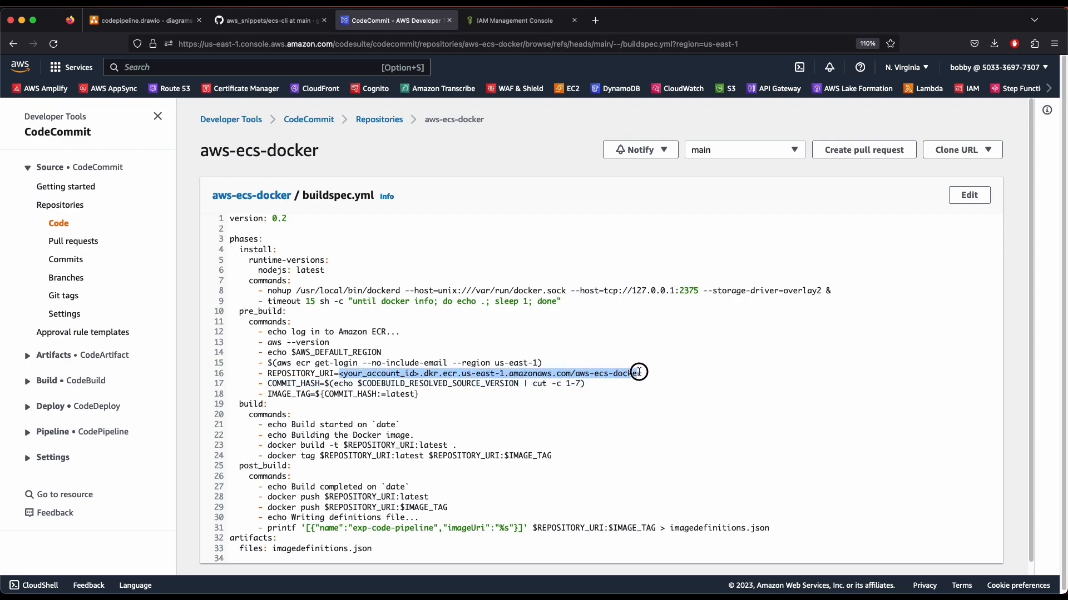
pyautogui.click(355, 254)
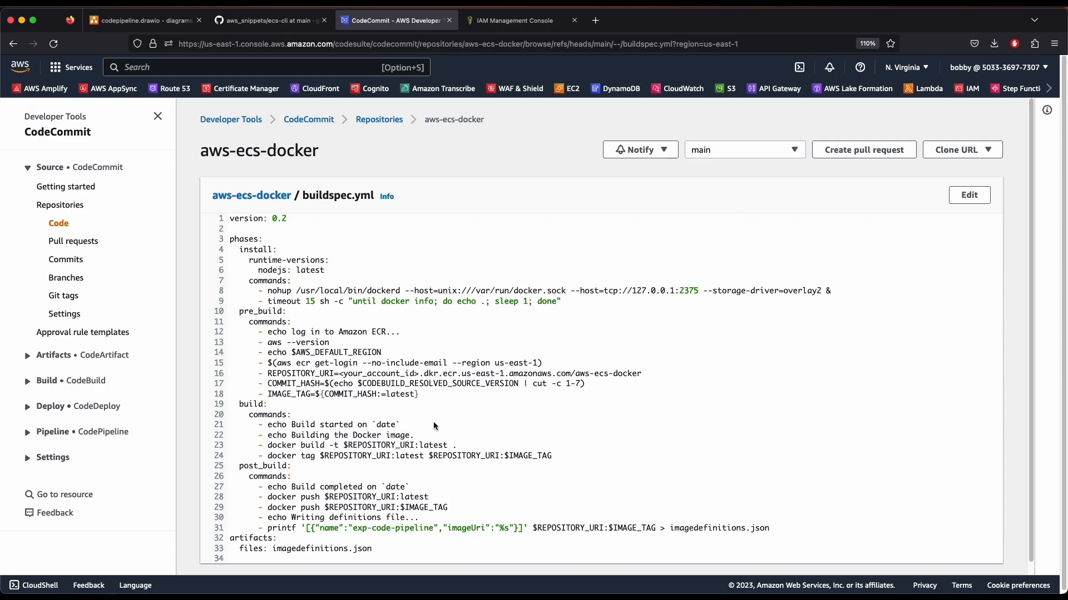
pyautogui.scroll(-1, 434, 426)
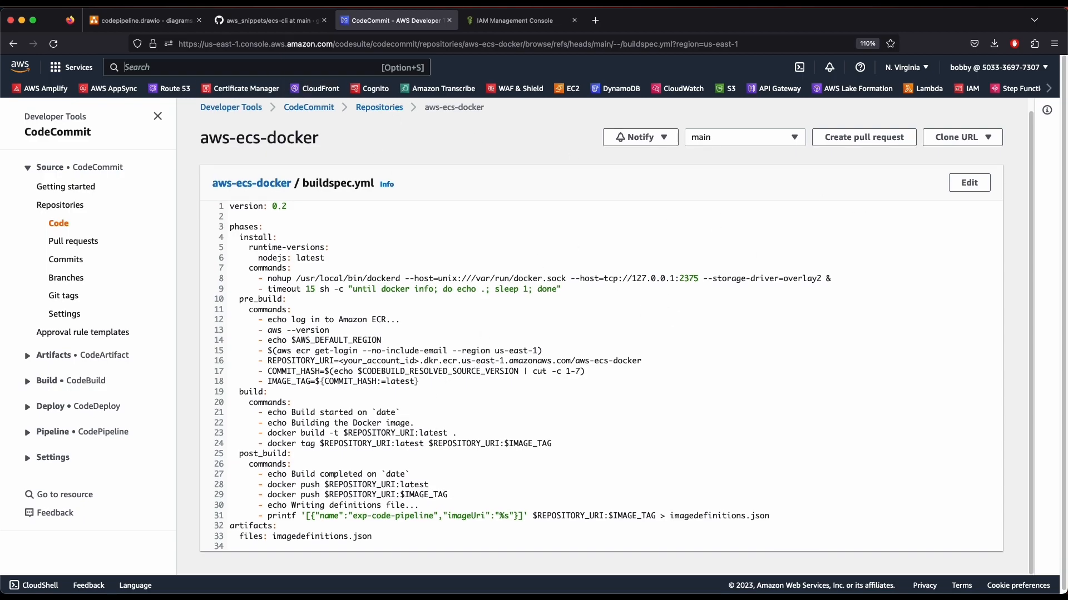
# Search 'ecr' and open Elastic Container Registry in a new tab
pyautogui.click(283, 67)
pyautogui.write('ecr')
pyautogui.keyDown('super'); pyautogui.click(356, 160); pyautogui.keyUp('super')
# Copy the aws-ecs-docker repository URI from ECR and return to the CodeCommit buildspec.yml tab
pyautogui.click(503, 22)
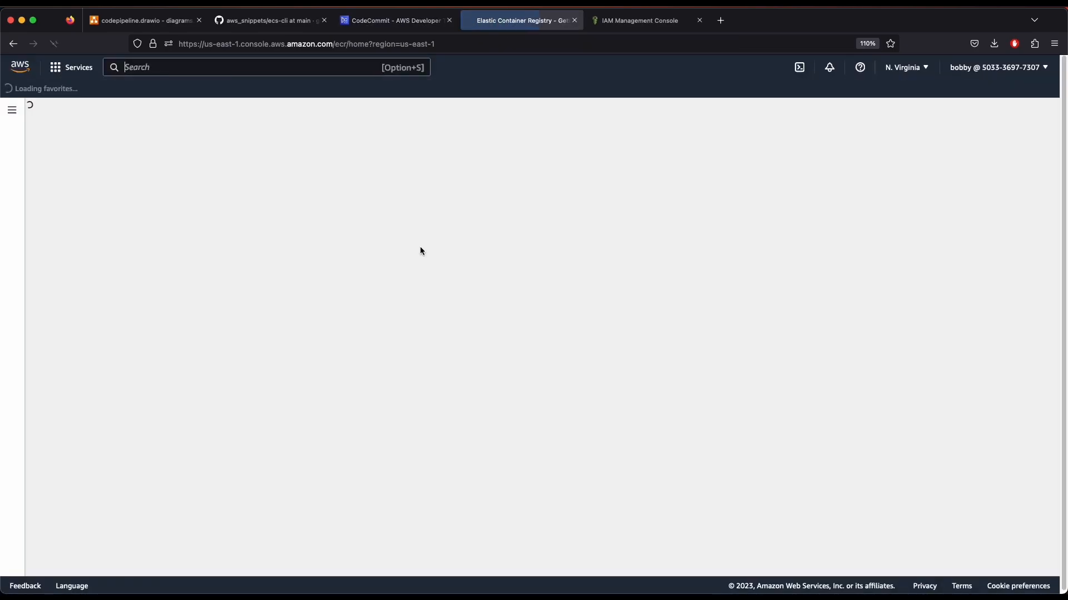
pyautogui.click(286, 309)
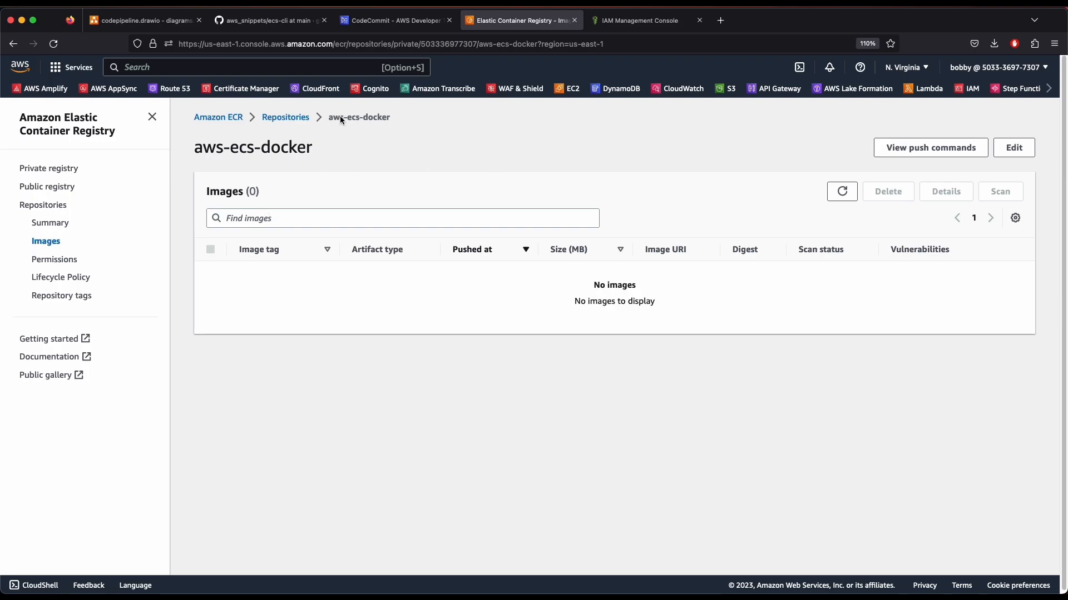
pyautogui.click(294, 117)
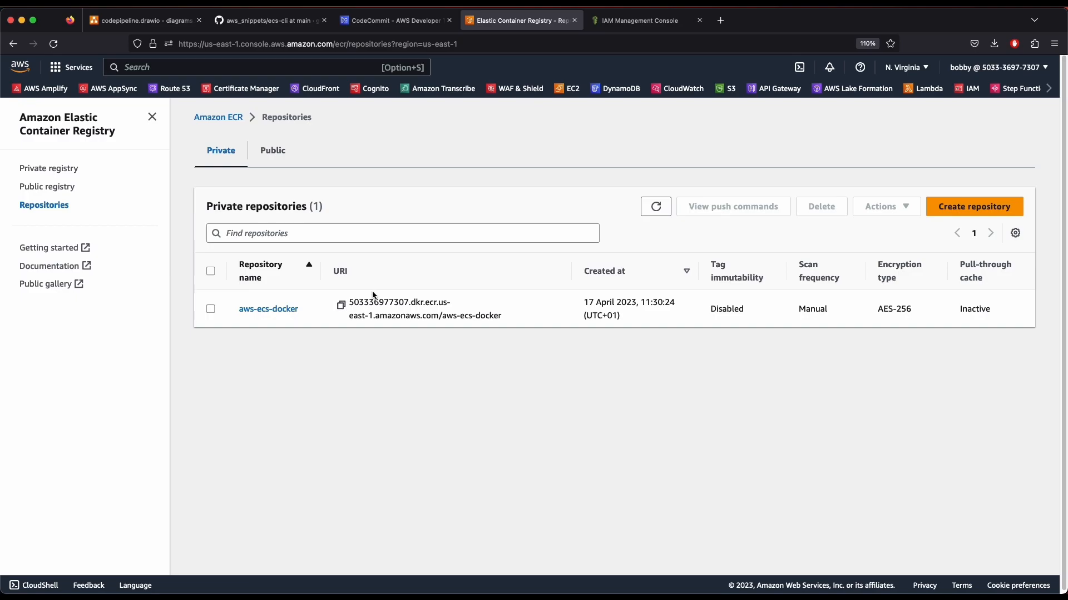
pyautogui.moveTo(348, 303); pyautogui.dragTo(492, 320)
pyautogui.press('super+c')
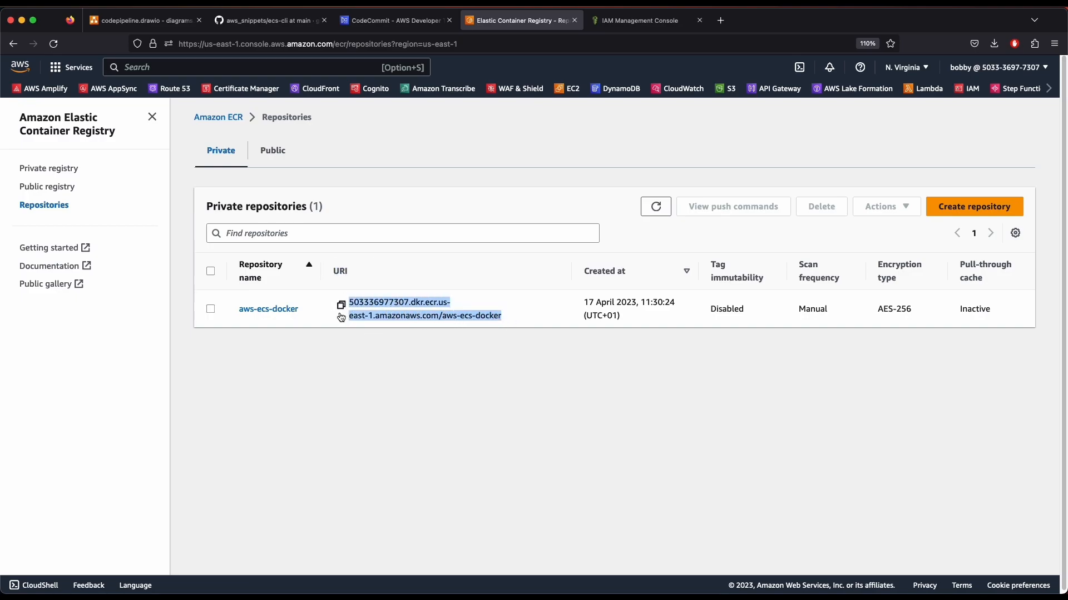
pyautogui.click(392, 20)
pyautogui.click(776, 230)
# Paste the copied ECR URI over the placeholder after REPOSITORY_URI= on line 16
pyautogui.click(969, 183)
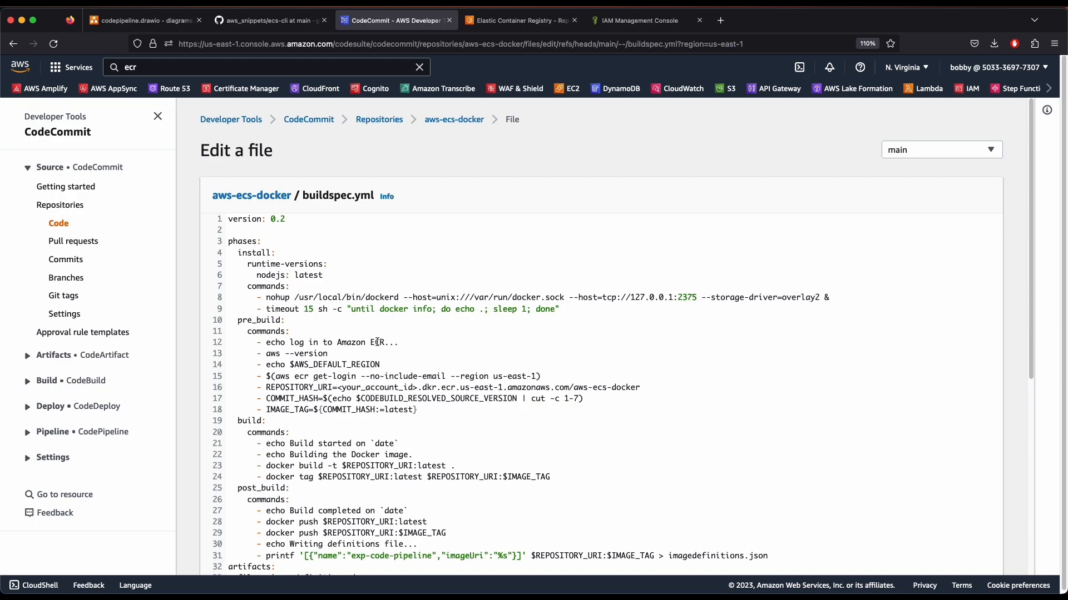
pyautogui.click(339, 388)
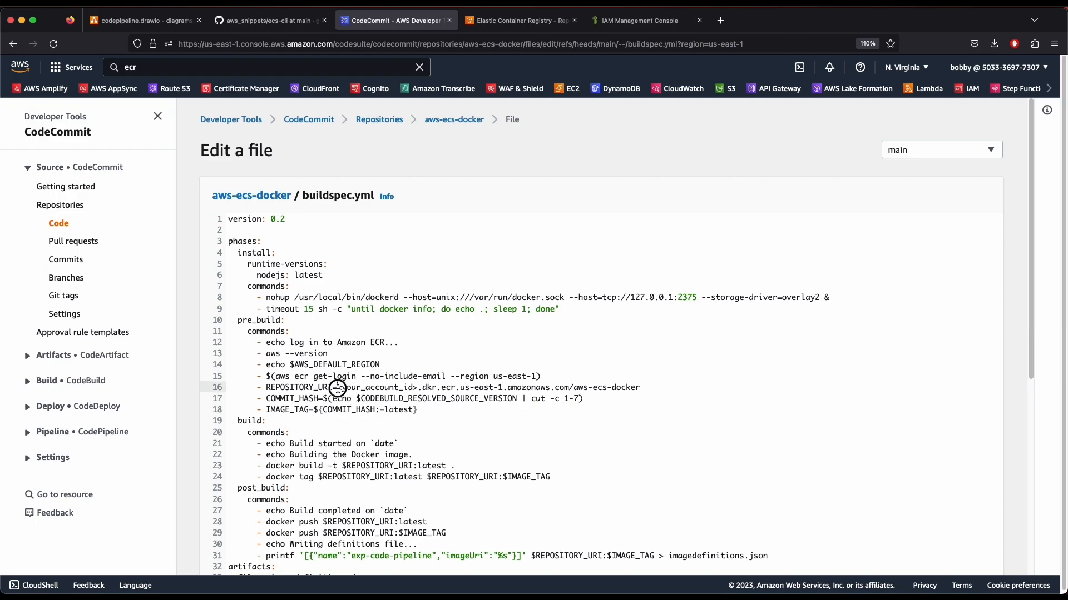
pyautogui.keyDown('shift'); pyautogui.click(649, 387); pyautogui.keyUp('shift')
pyautogui.press('super+v')
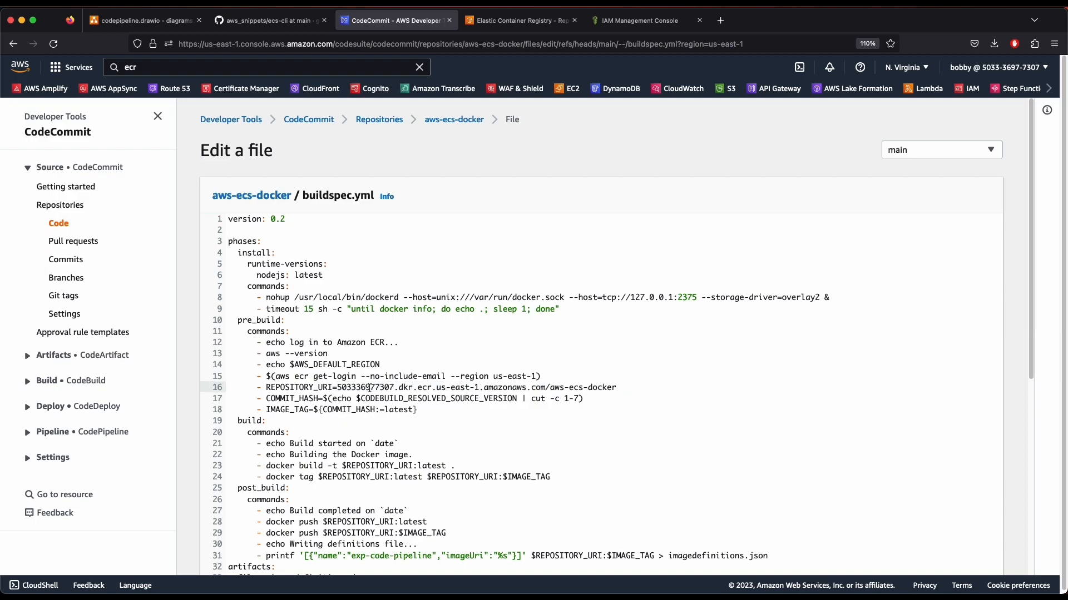
pyautogui.doubleClick(356, 389)
pyautogui.click(457, 391)
pyautogui.click(587, 389)
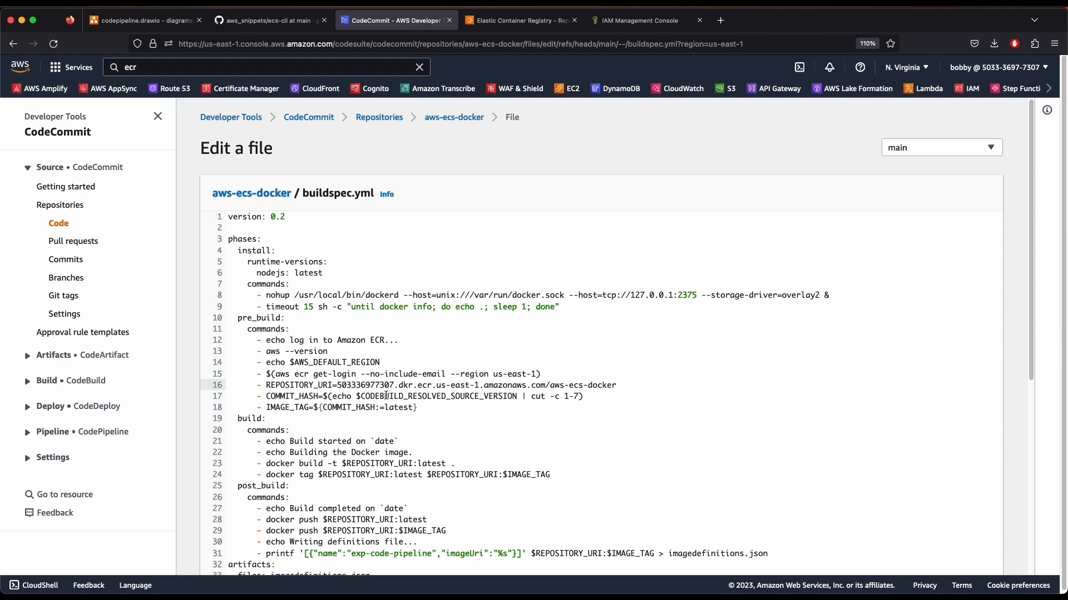
# Check the us-east-1 region value on line 15 of buildspec.yml
pyautogui.scroll(-10, 383, 393)
pyautogui.scroll(10, 389, 345)
pyautogui.scroll(-3, 391, 290)
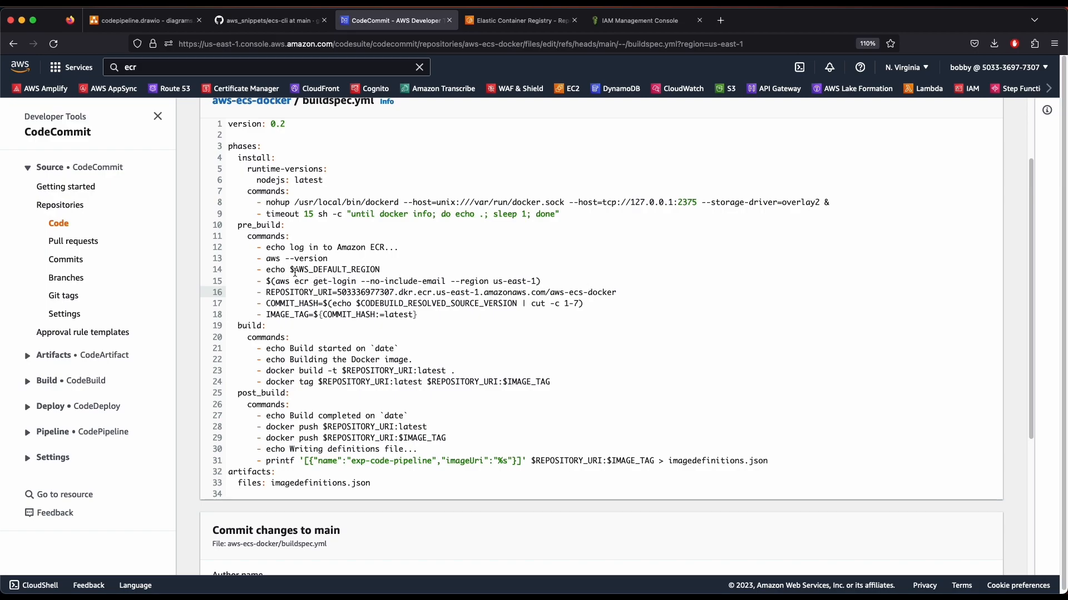
pyautogui.moveTo(493, 281); pyautogui.dragTo(537, 281)
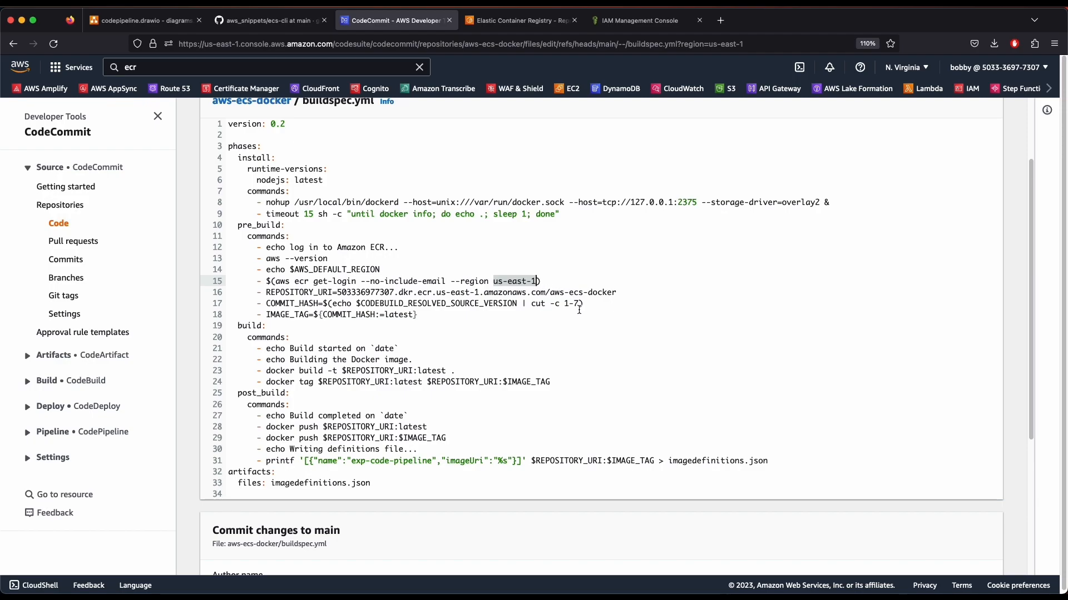
pyautogui.click(491, 280)
# Enter the commit author's name and e-mail address
pyautogui.scroll(-5, 451, 376)
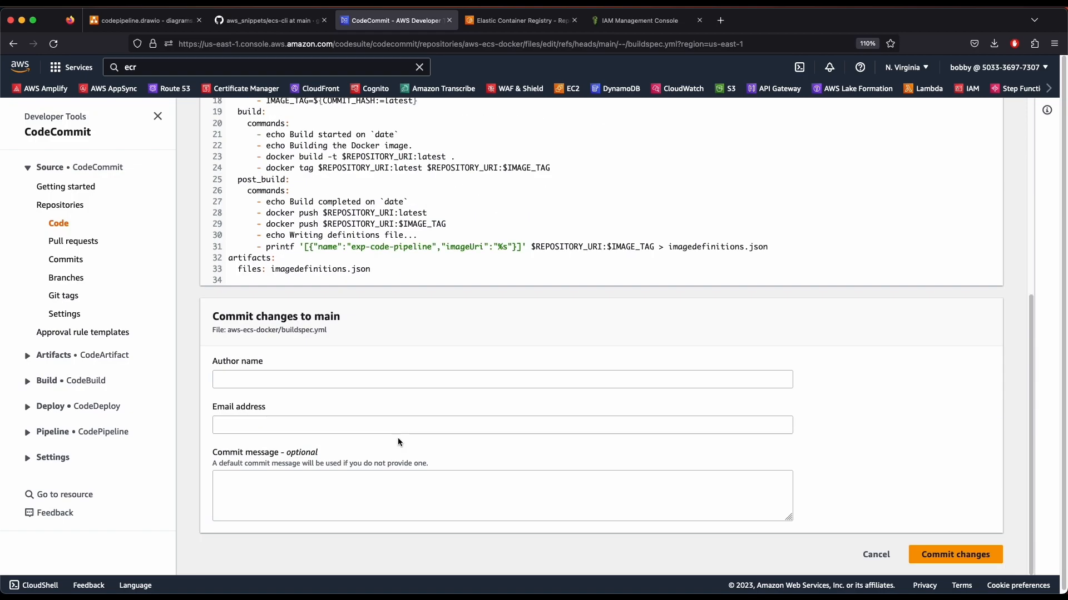
pyautogui.click(290, 383)
pyautogui.write('bobby')
pyautogui.press('Tab')
pyautogui.write('info')
pyautogui.press('BackSpace')
pyautogui.press('BackSpace')
pyautogui.press('BackSpace')
pyautogui.press('BackSpace')
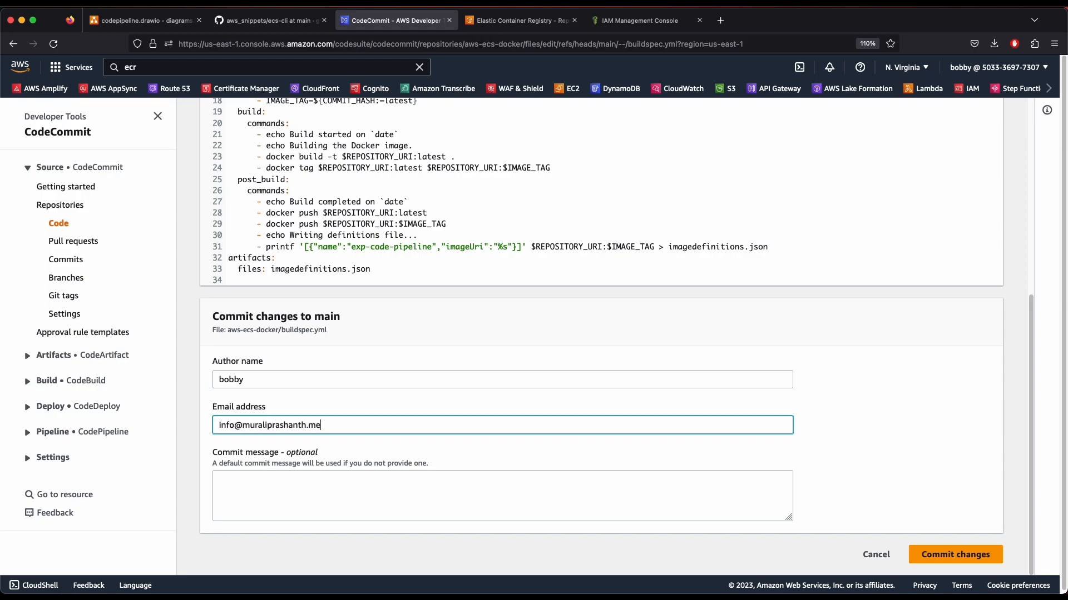
pyautogui.press('Tab')
# Commit buildspec.yml to main with the message 'update buildspec yml file'
pyautogui.click(465, 482)
pyautogui.write('a')
pyautogui.press('BackSpace')
pyautogui.write('update buildspec')
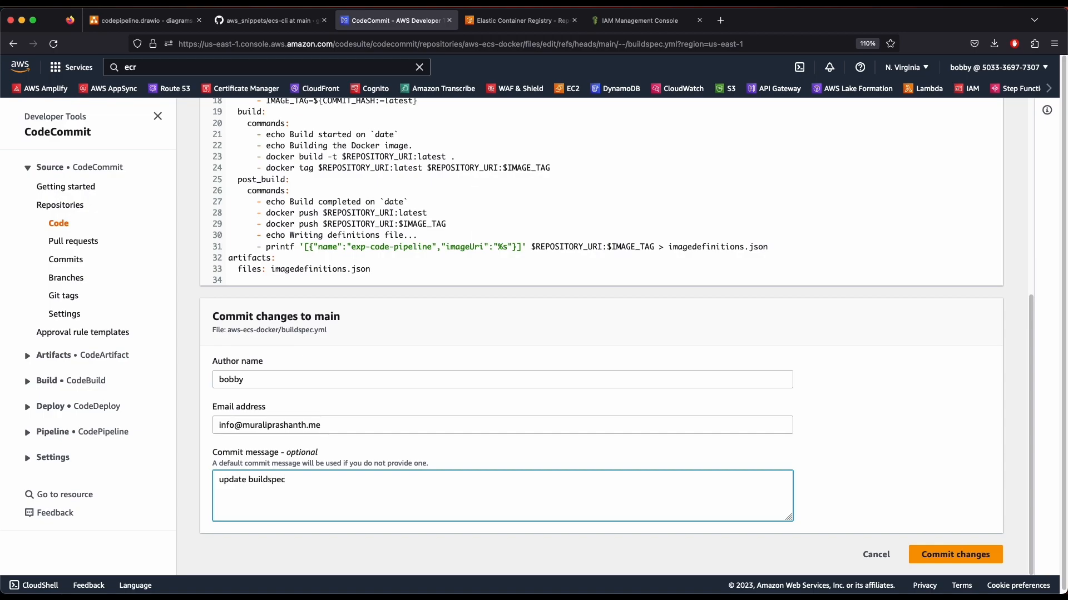
pyautogui.write(' yml file')
pyautogui.click(951, 555)
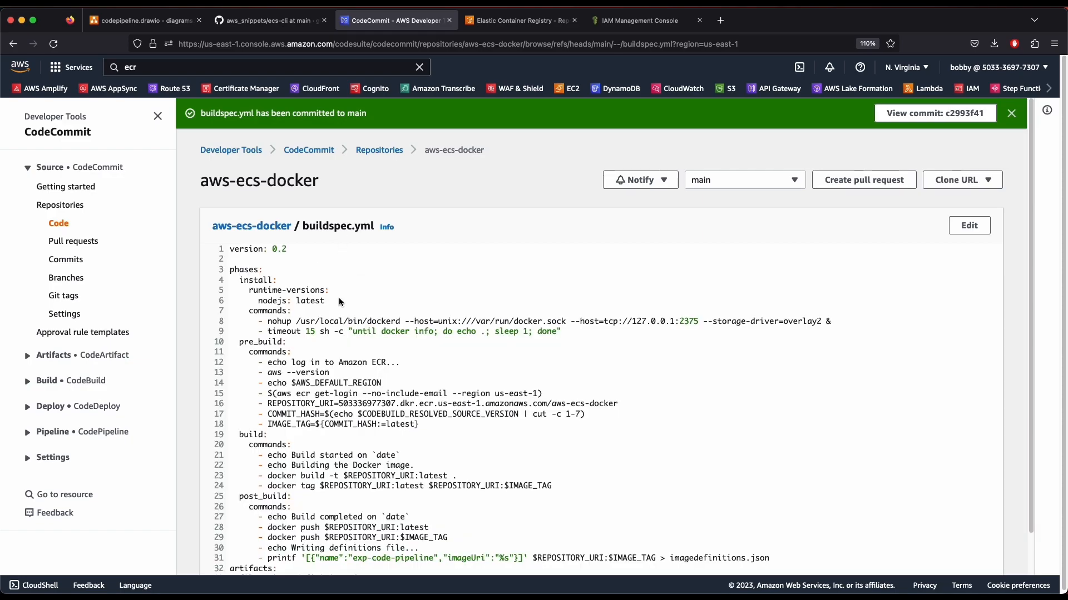
# Walk through the install phase: the nodejs latest runtime and Docker daemon startup commands
pyautogui.moveTo(339, 300); pyautogui.dragTo(469, 405)
pyautogui.click(461, 450)
pyautogui.scroll(-1, 379, 303)
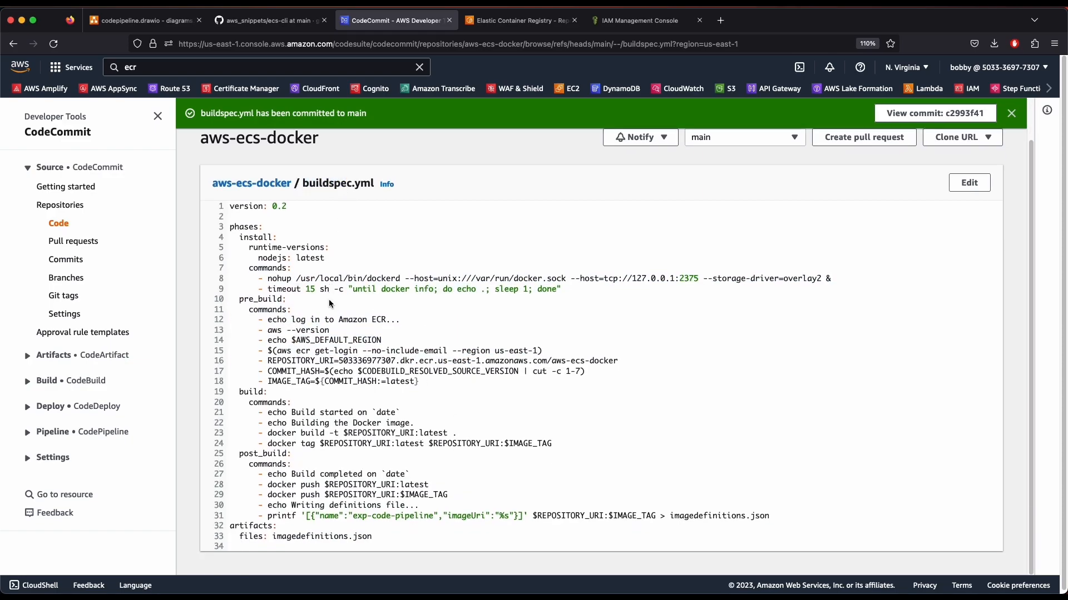
pyautogui.moveTo(247, 234); pyautogui.dragTo(297, 417)
pyautogui.click(300, 430)
pyautogui.moveTo(255, 258); pyautogui.dragTo(325, 259)
pyautogui.click(316, 259)
pyautogui.moveTo(249, 278); pyautogui.dragTo(319, 288)
pyautogui.click(319, 289)
# Highlight the pre_build commands setting REPOSITORY_URI, COMMIT_HASH and IMAGE_TAG
pyautogui.moveTo(269, 320); pyautogui.dragTo(549, 354)
pyautogui.click(319, 338)
pyautogui.click(309, 353)
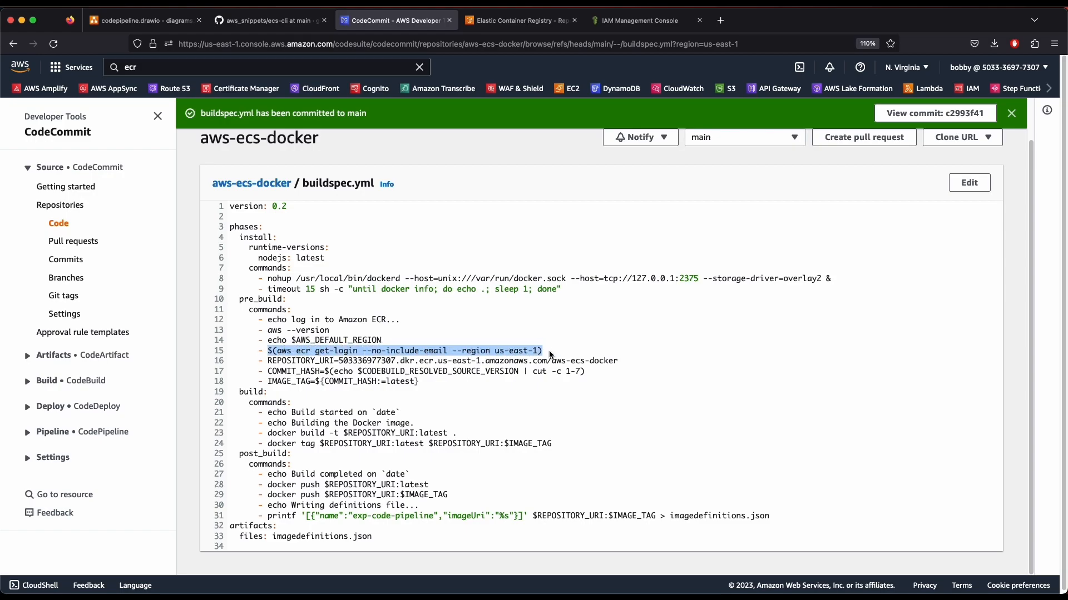
pyautogui.click(549, 354)
pyautogui.moveTo(269, 361); pyautogui.dragTo(618, 361)
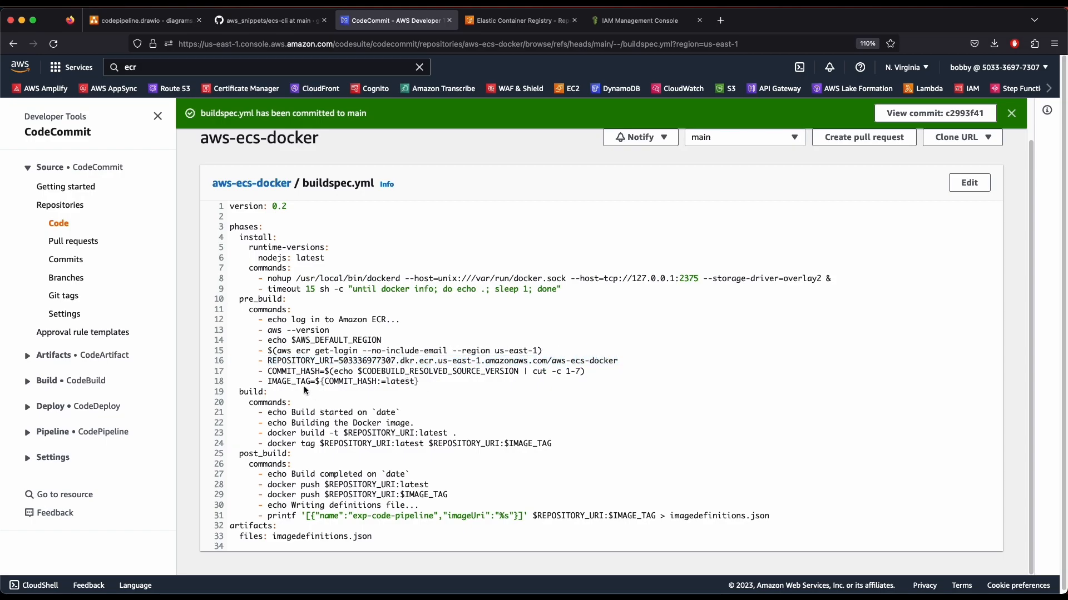
pyautogui.moveTo(269, 369); pyautogui.dragTo(310, 382)
pyautogui.click(386, 390)
# Highlight the build phase's docker build and docker tag commands
pyautogui.moveTo(268, 413); pyautogui.dragTo(389, 432)
pyautogui.click(313, 429)
pyautogui.click(321, 433)
pyautogui.click(377, 432)
pyautogui.moveTo(266, 434); pyautogui.dragTo(461, 434)
pyautogui.moveTo(268, 444); pyautogui.dragTo(563, 448)
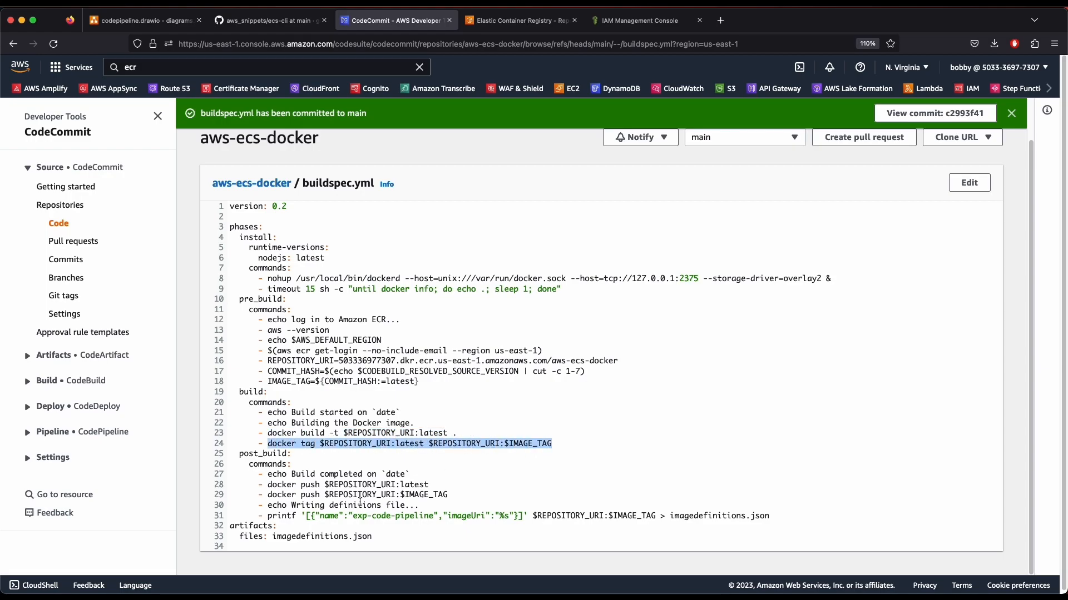
# Walk through post_build: docker push, the printf image definitions JSON and the imagedefinitions.json artifact
pyautogui.doubleClick(280, 460)
pyautogui.moveTo(268, 492); pyautogui.dragTo(448, 495)
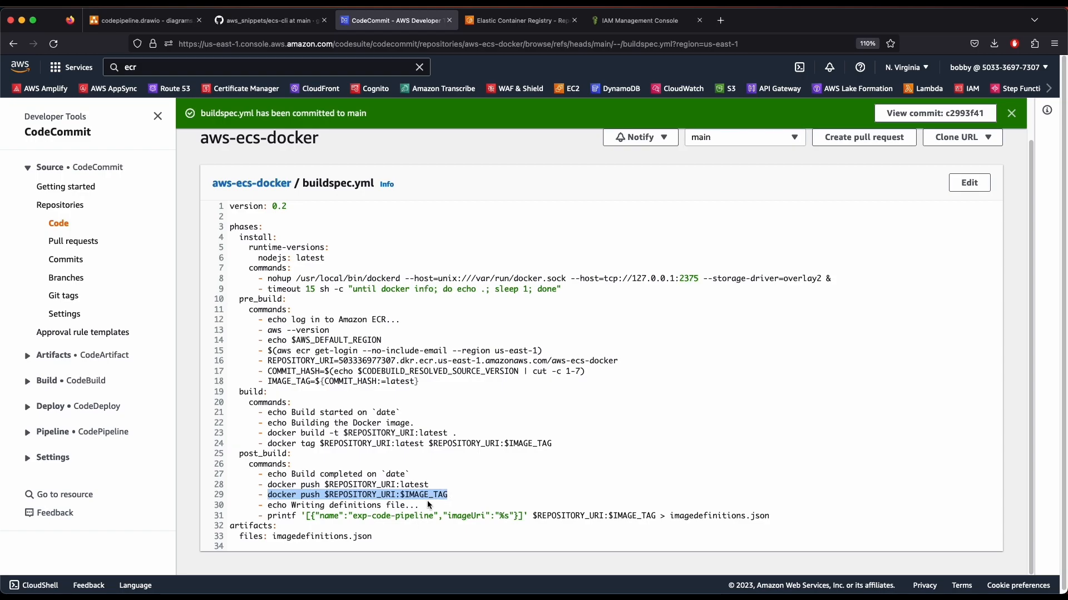
pyautogui.moveTo(264, 516); pyautogui.dragTo(460, 522)
pyautogui.click(454, 522)
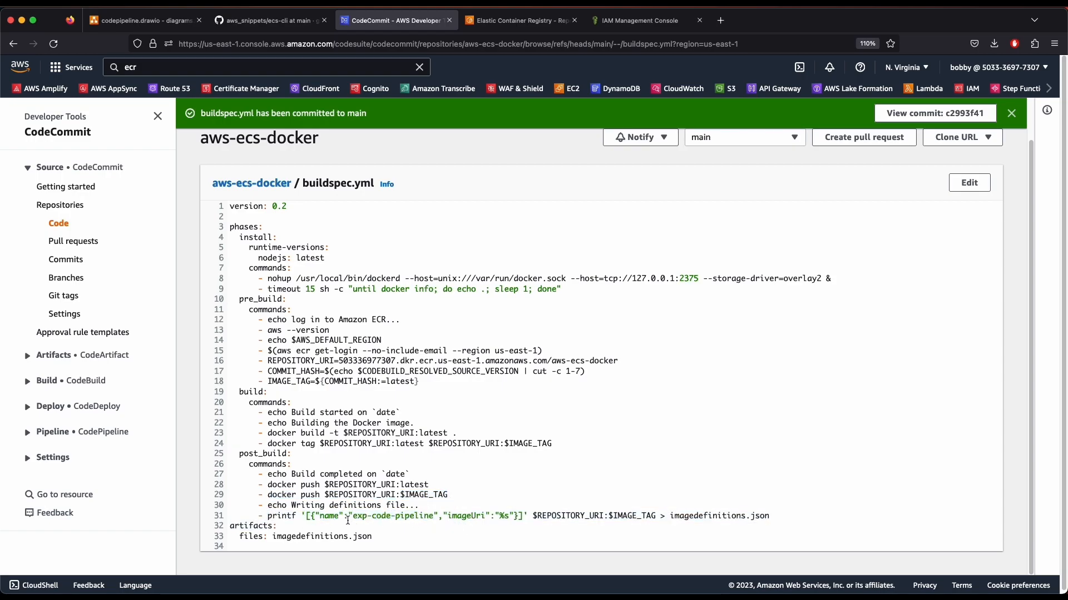
pyautogui.moveTo(262, 519); pyautogui.dragTo(387, 517)
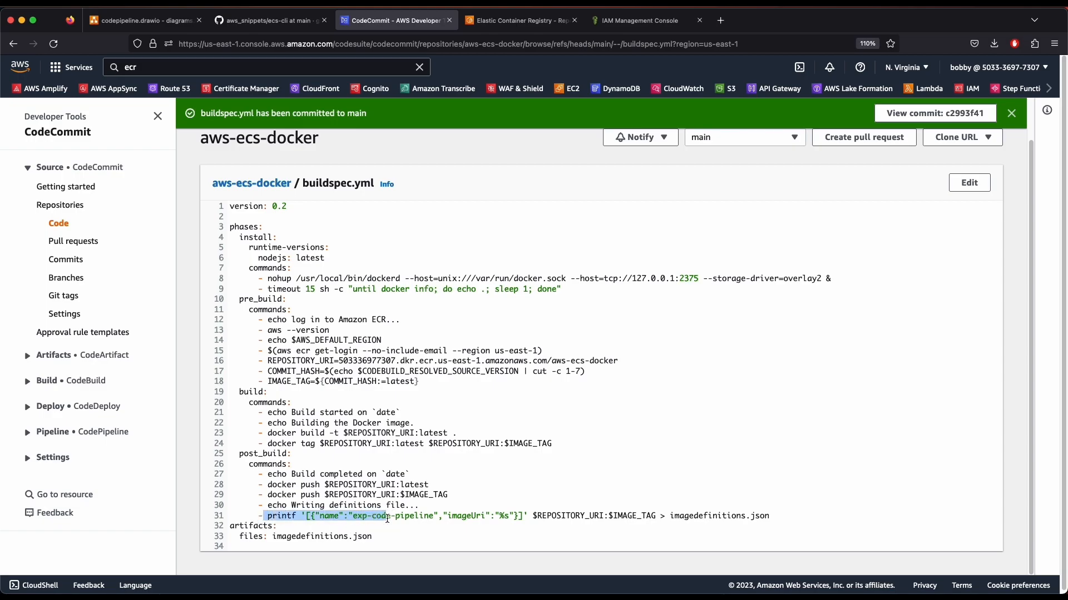
pyautogui.click(365, 519)
pyautogui.moveTo(282, 518); pyautogui.dragTo(459, 518)
pyautogui.click(462, 520)
pyautogui.moveTo(304, 516); pyautogui.dragTo(516, 515)
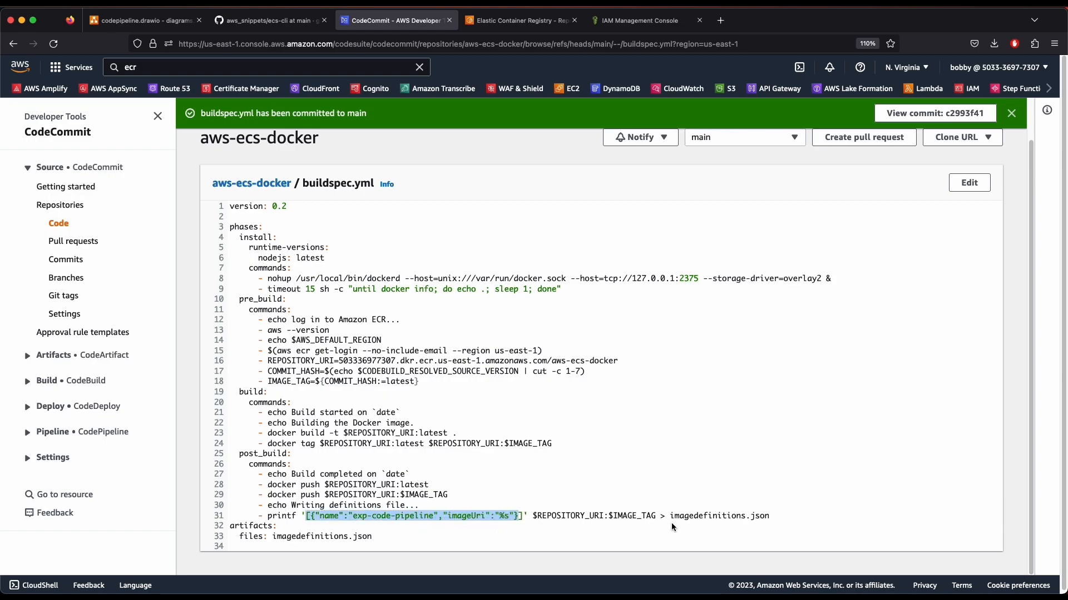
pyautogui.moveTo(372, 536); pyautogui.dragTo(276, 535)
pyautogui.click(384, 512)
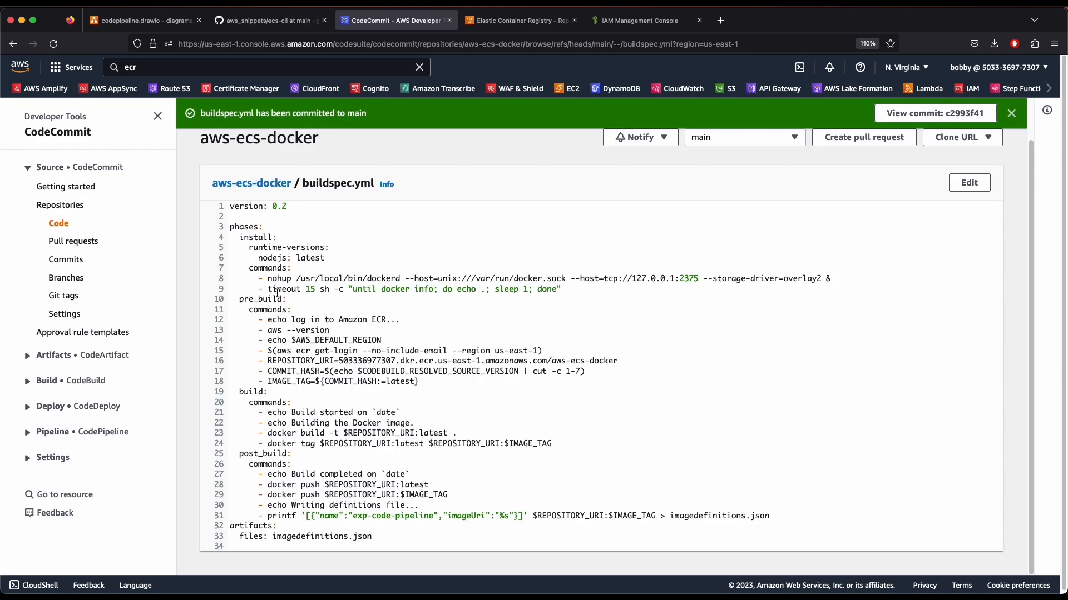
# Highlight all the build phases from line 3 down as a recap
pyautogui.moveTo(258, 227); pyautogui.dragTo(375, 539)
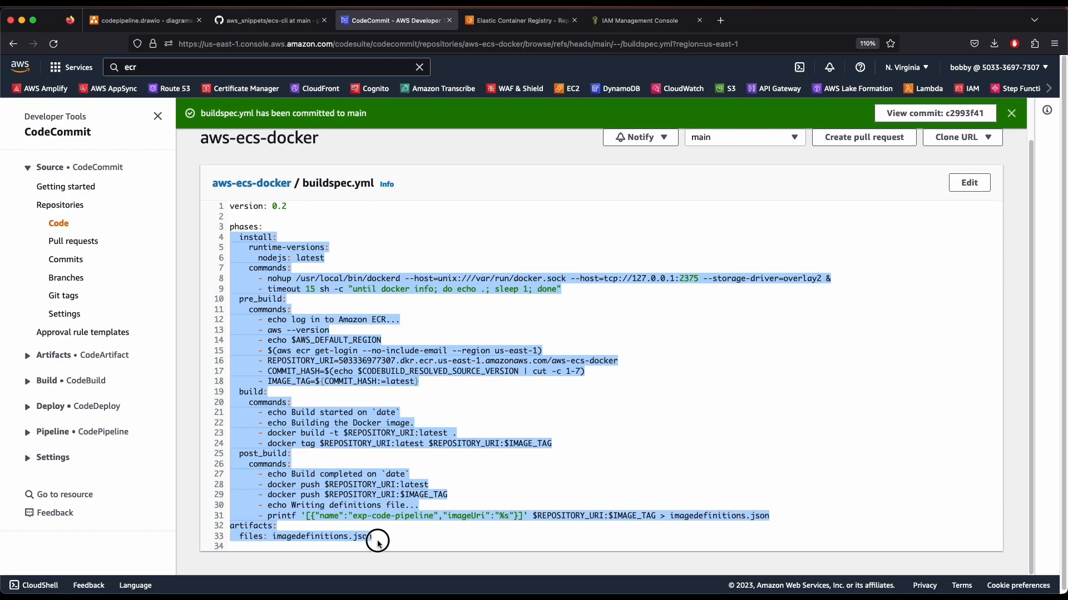
pyautogui.click(375, 539)
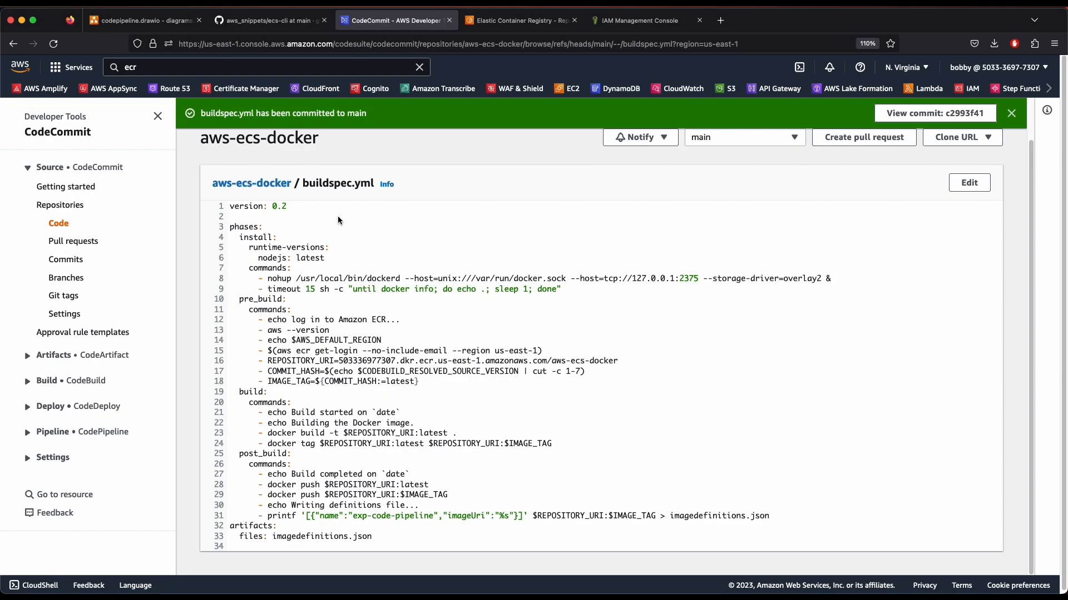
pyautogui.moveTo(338, 221); pyautogui.dragTo(375, 359)
pyautogui.click(402, 520)
# Open the CodeBuild service through a 'code build' console search
pyautogui.click(374, 314)
pyautogui.click(212, 64)
pyautogui.press('BackSpace')
pyautogui.press('BackSpace')
pyautogui.press('BackSpace')
pyautogui.write('code build')
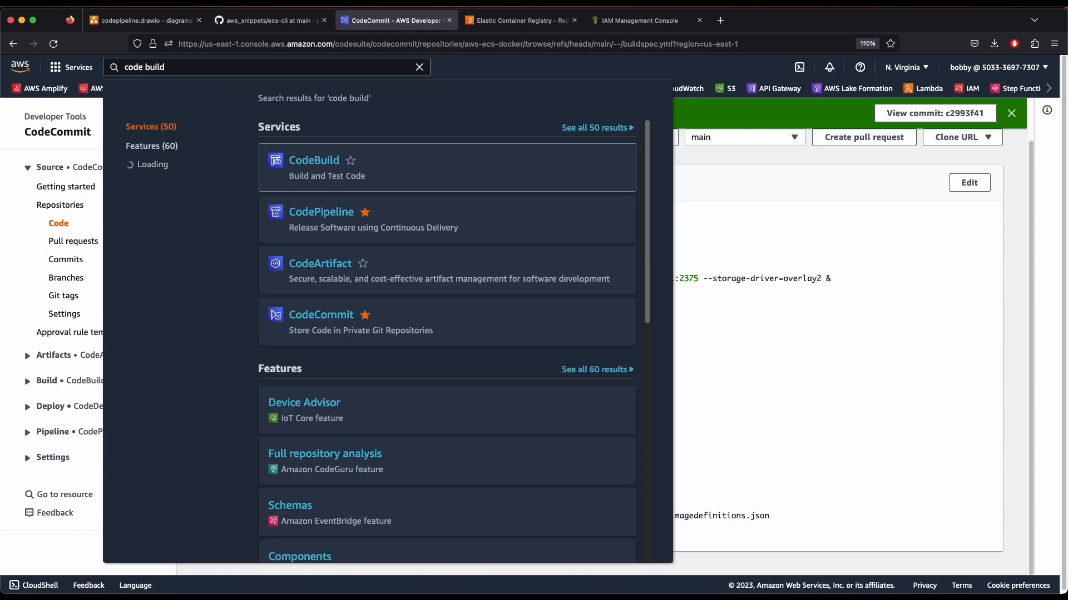
pyautogui.click(312, 162)
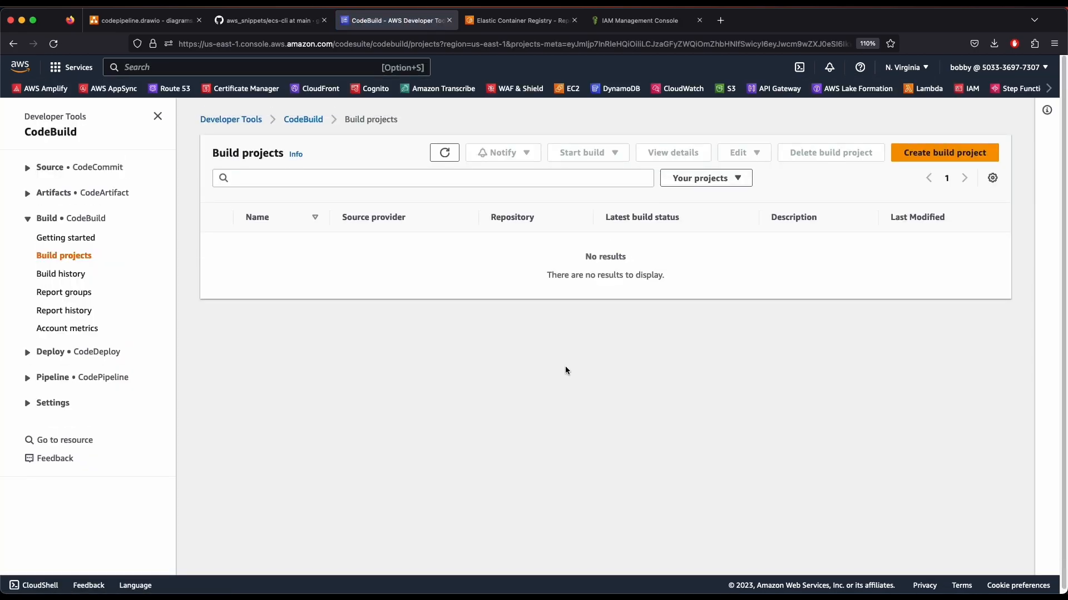
# Create a new build project named aws-ecs-docker-build, leaving the description empty
pyautogui.click(931, 161)
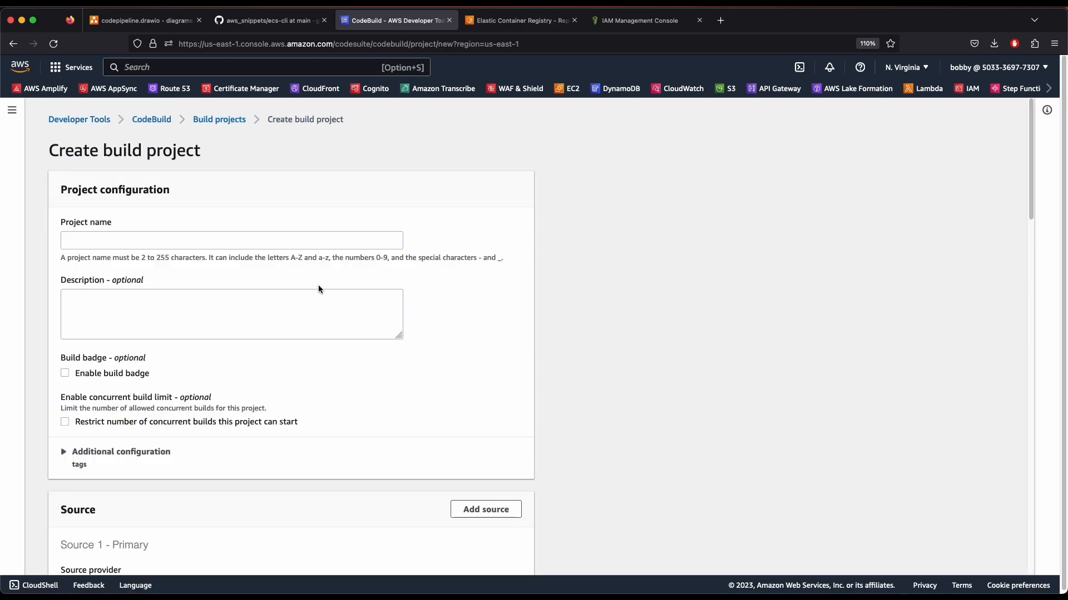
pyautogui.click(181, 239)
pyautogui.write('aws-ec')
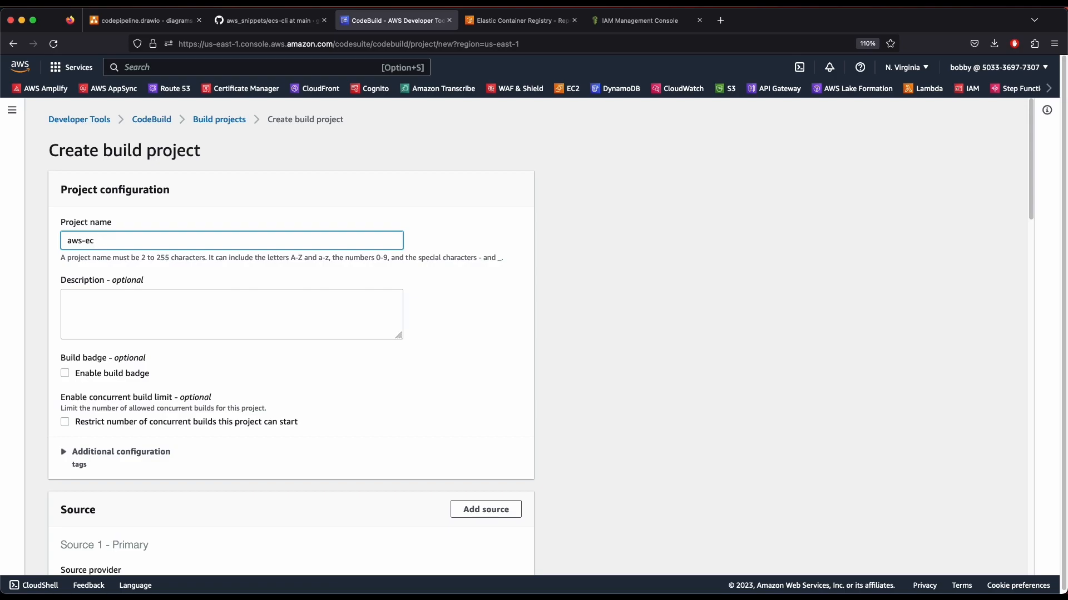
pyautogui.write('s-docker-build')
pyautogui.press('Tab')
pyautogui.scroll(-15, 189, 348)
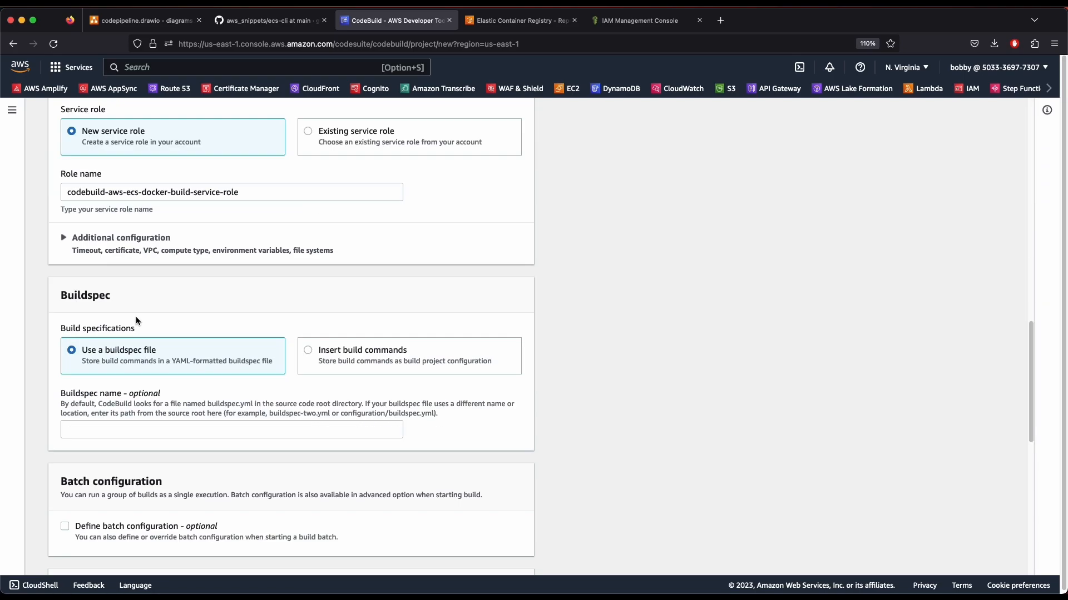
pyautogui.scroll(15, 108, 290)
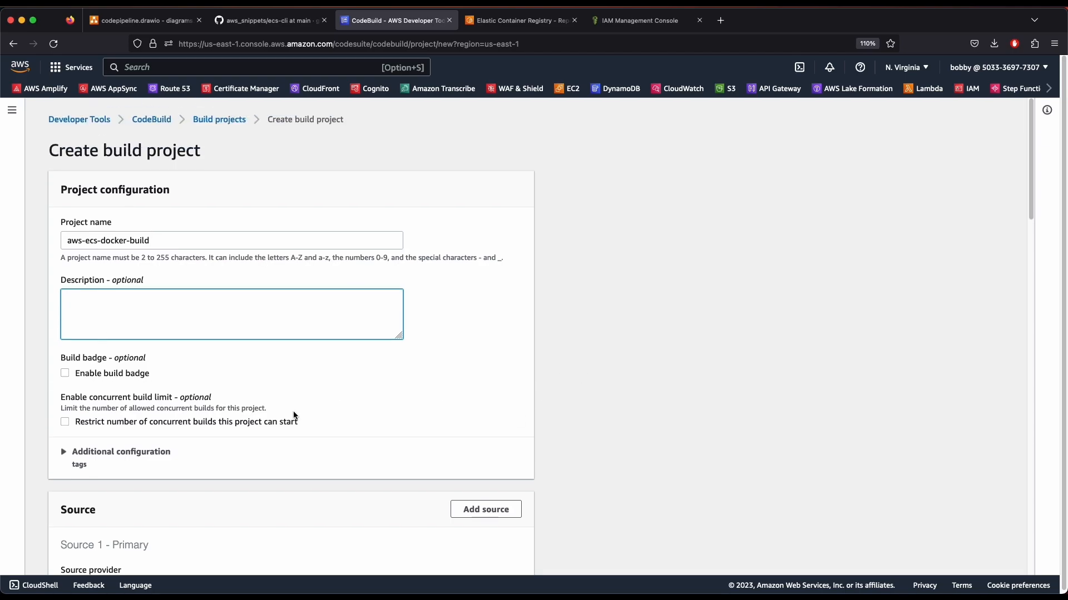
pyautogui.scroll(-3, 349, 411)
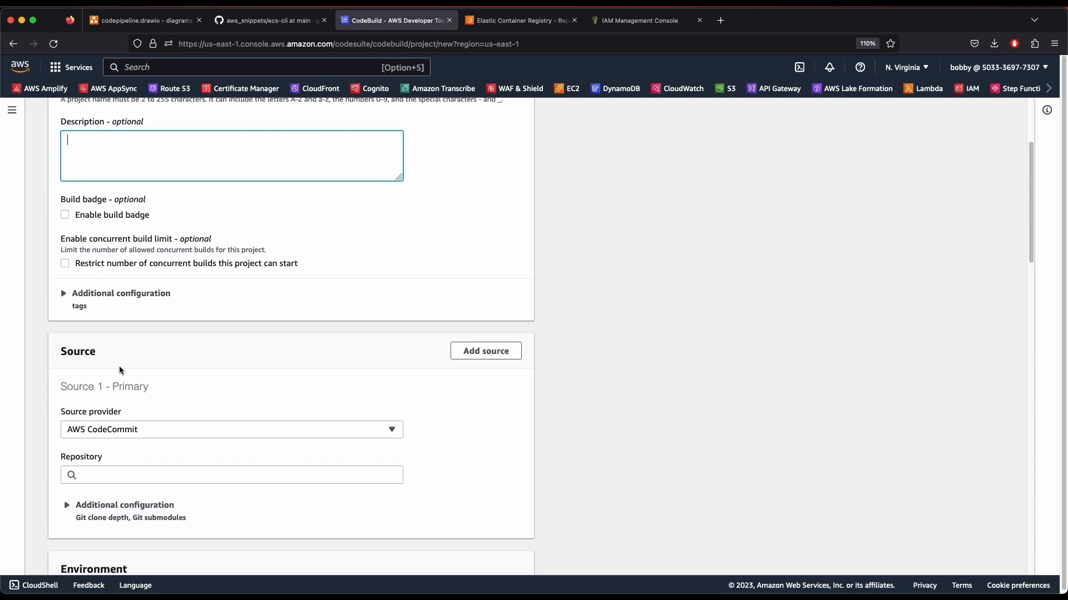
pyautogui.click(69, 352)
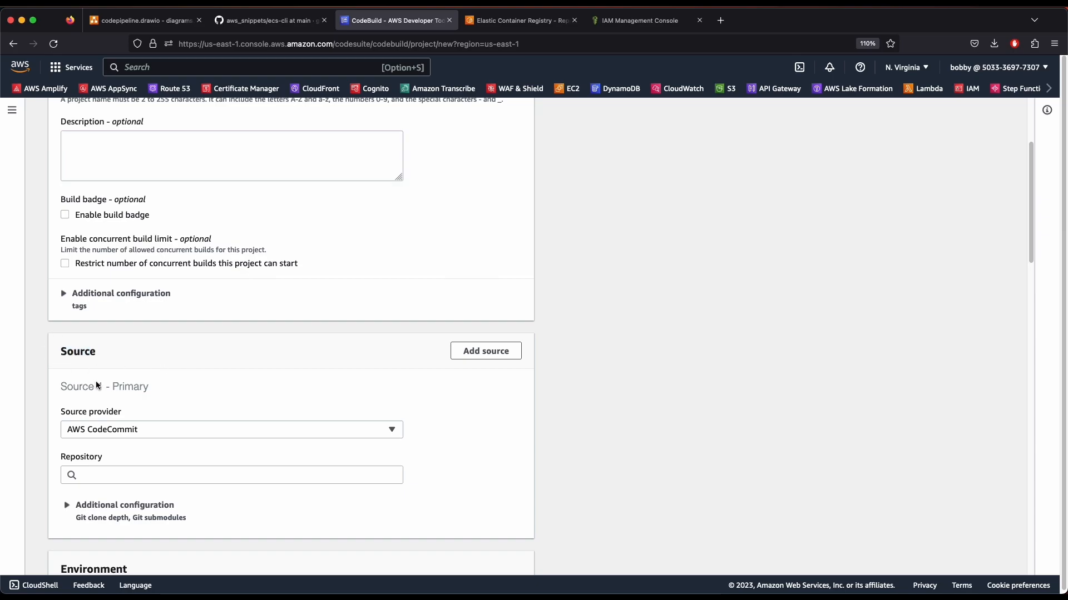
pyautogui.scroll(-5, 84, 372)
# Set the source provider to AWS CodeCommit with repository aws-ecs-docker
pyautogui.click(150, 160)
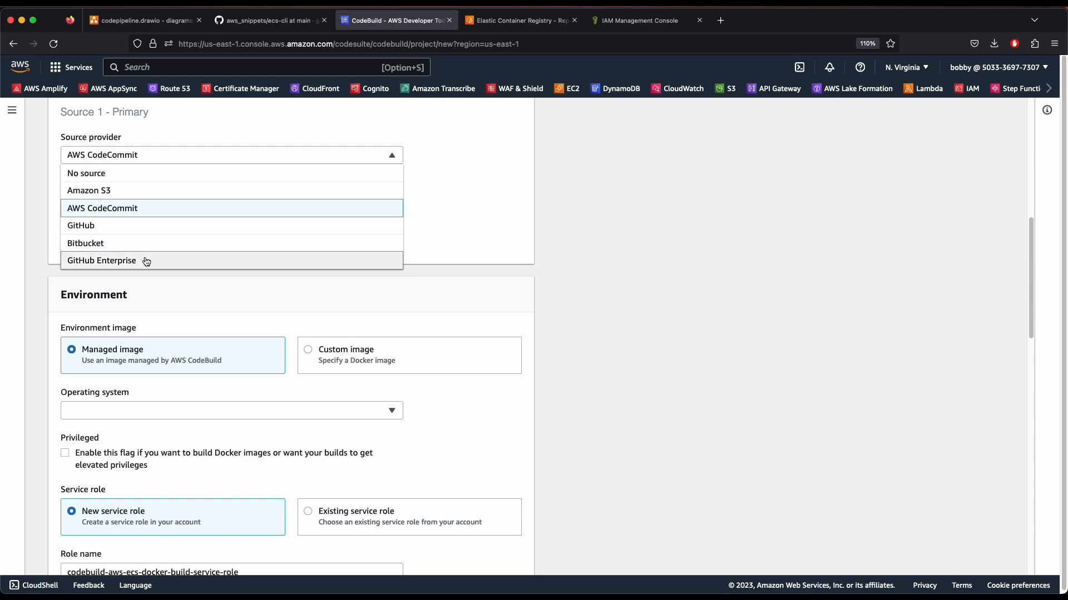
pyautogui.click(130, 207)
pyautogui.click(127, 200)
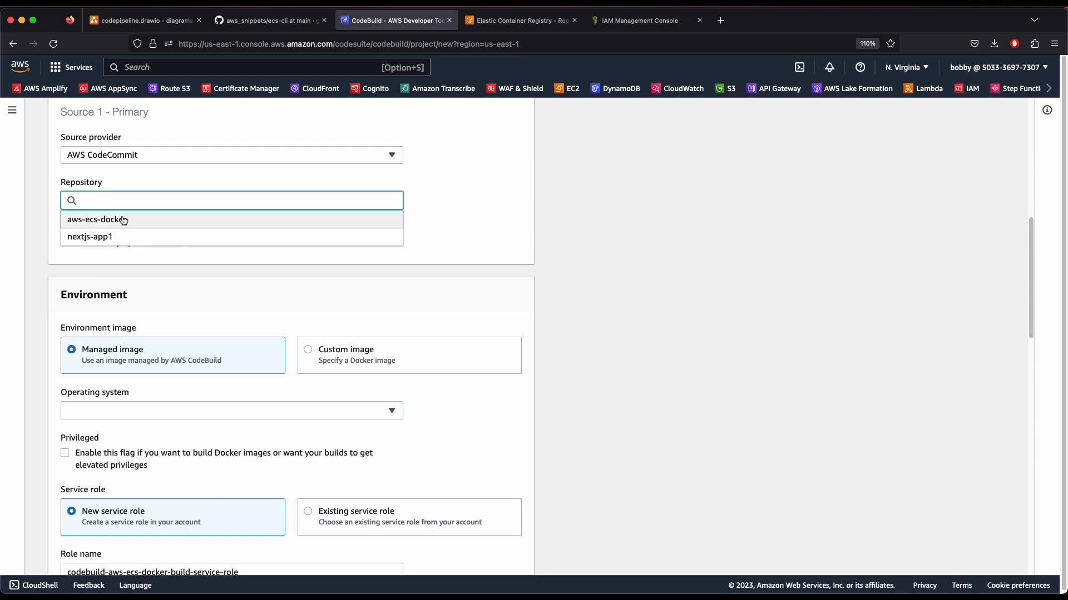
pyautogui.click(124, 220)
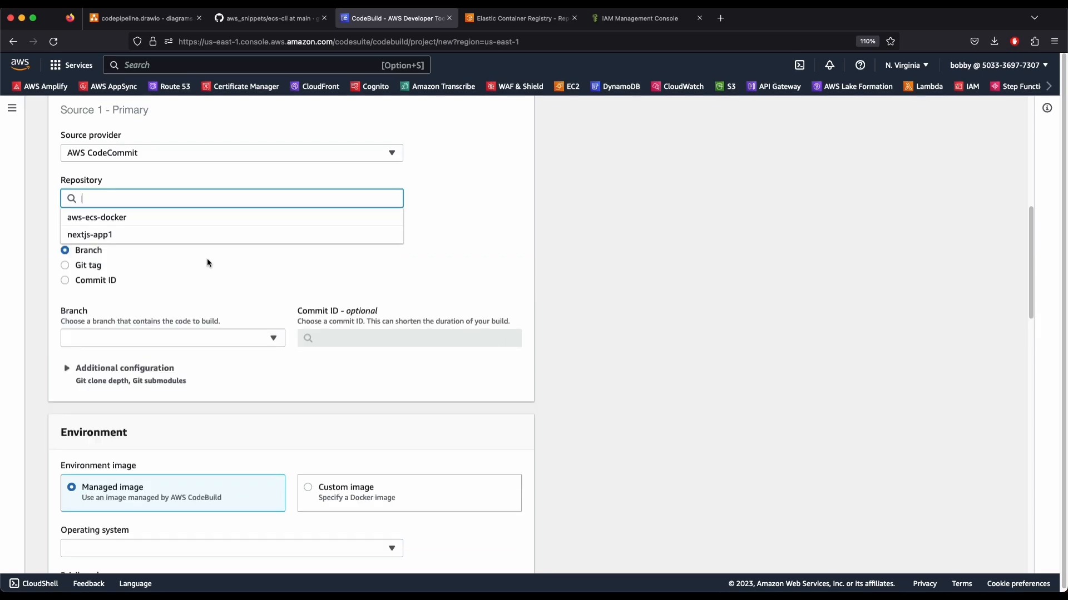
pyautogui.click(129, 220)
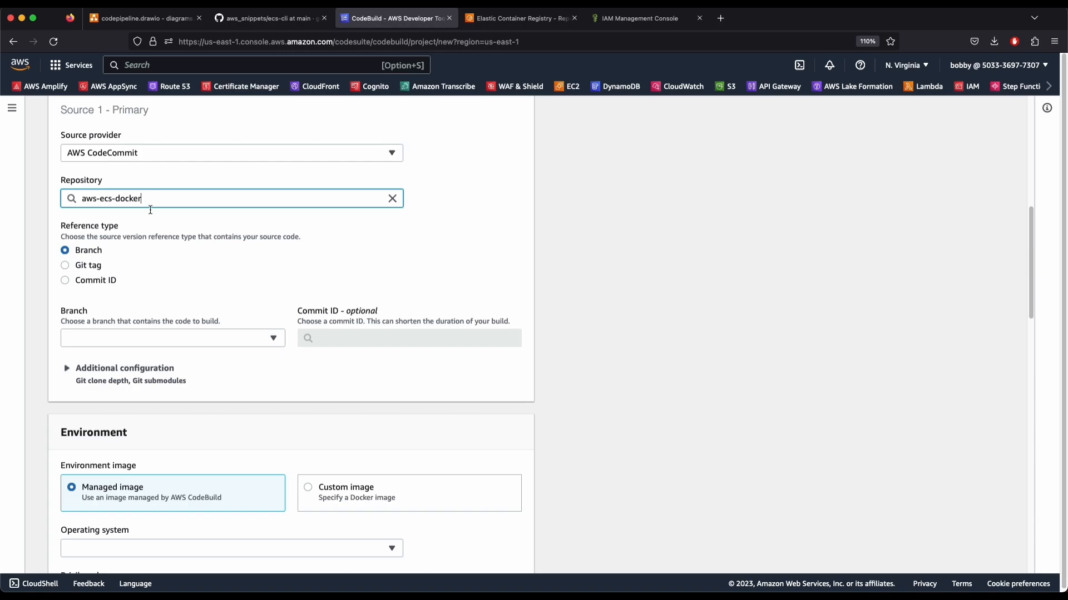
# Build from the main branch, leaving commit ID and extra Git options unset
pyautogui.click(111, 338)
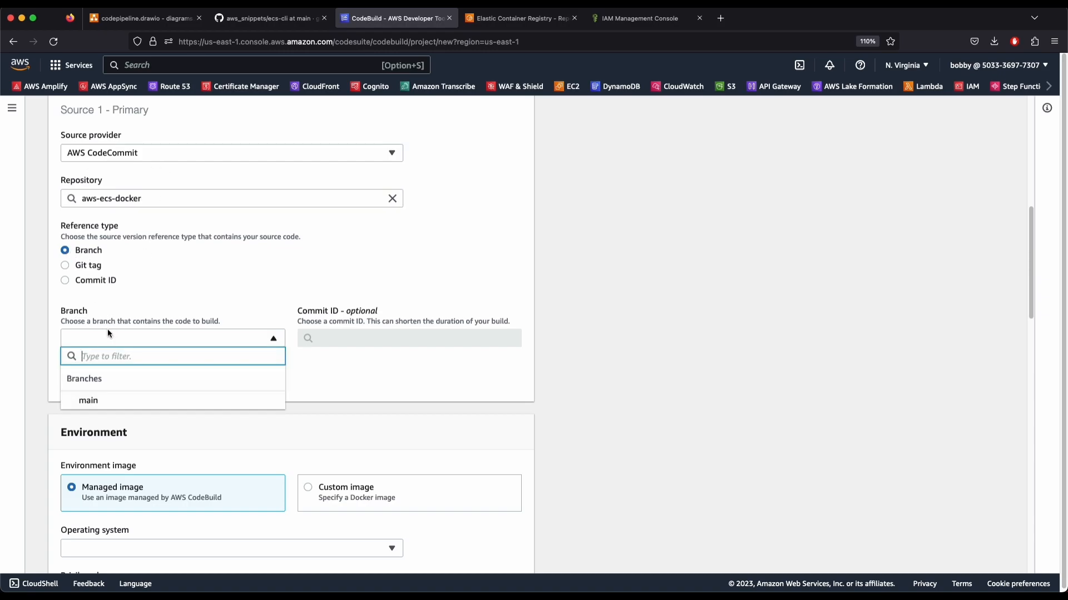
pyautogui.click(114, 402)
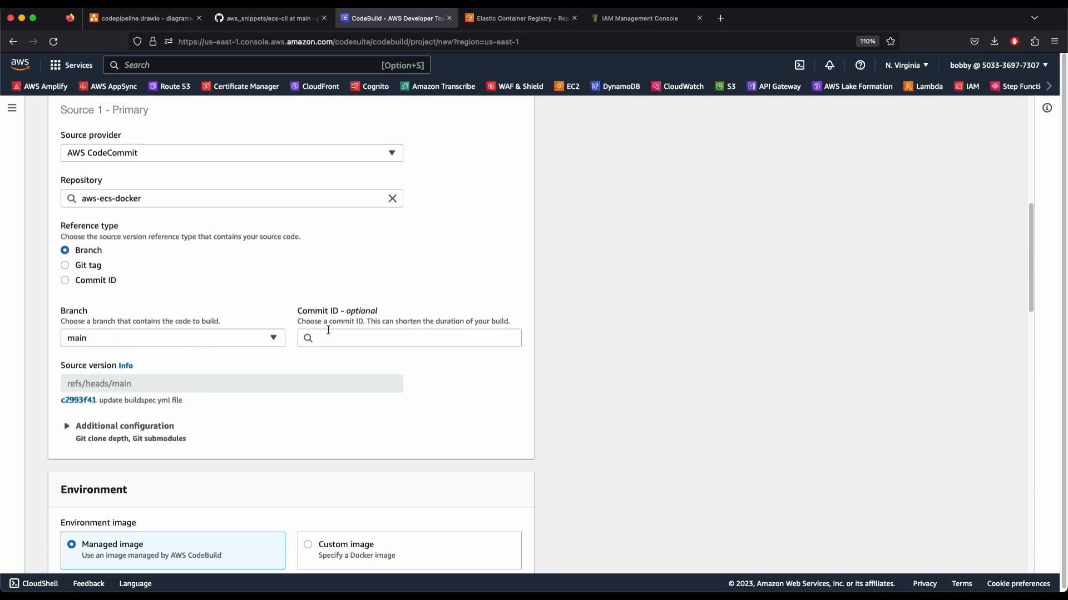
pyautogui.click(328, 332)
pyautogui.click(395, 342)
pyautogui.scroll(-6, 347, 462)
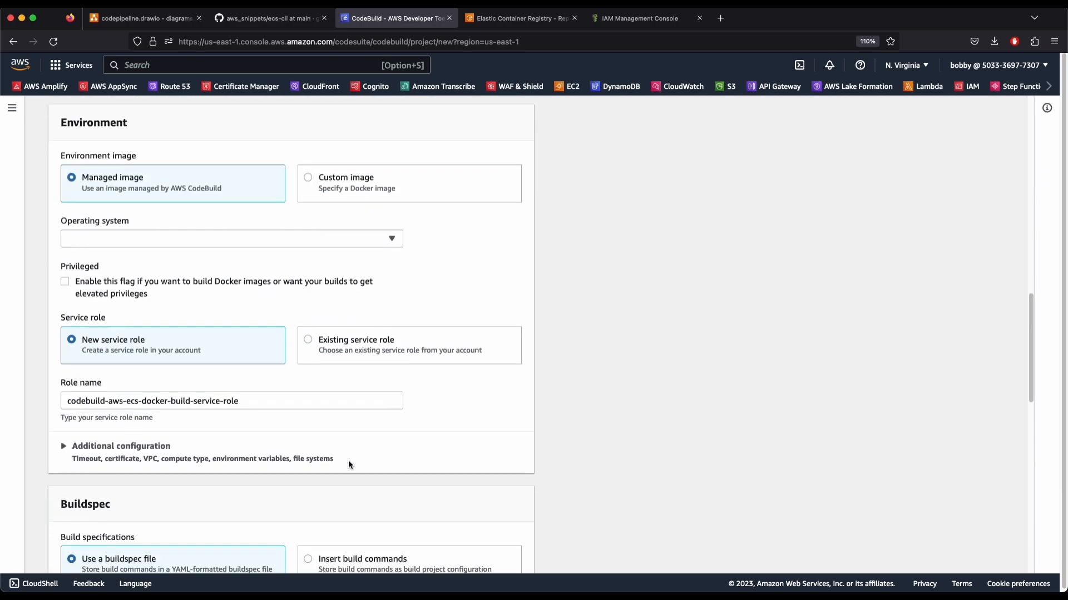
pyautogui.scroll(1, 217, 410)
pyautogui.scroll(3, 195, 384)
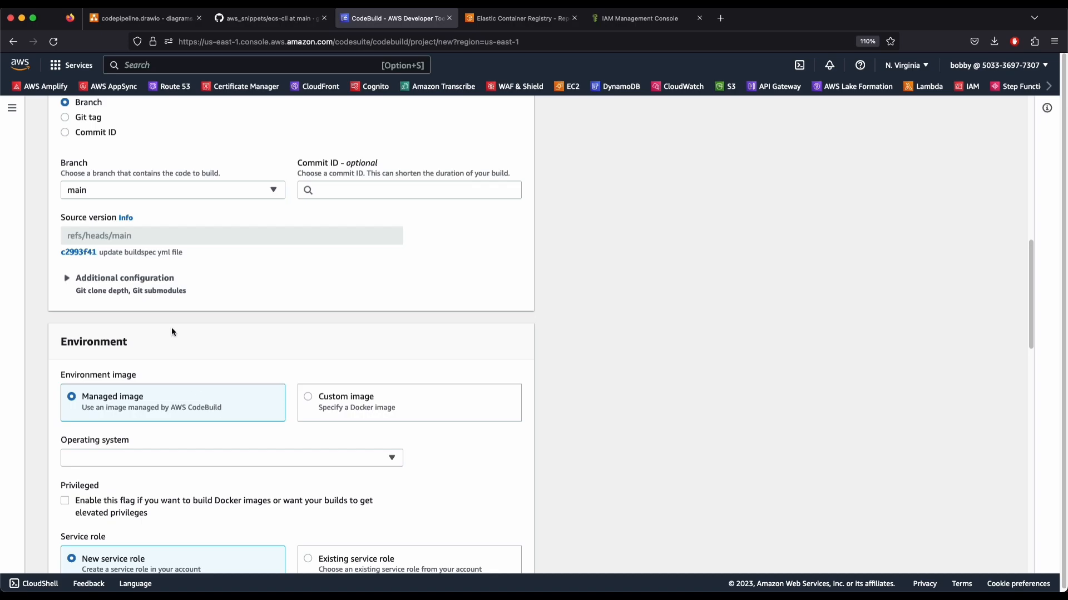
pyautogui.click(112, 291)
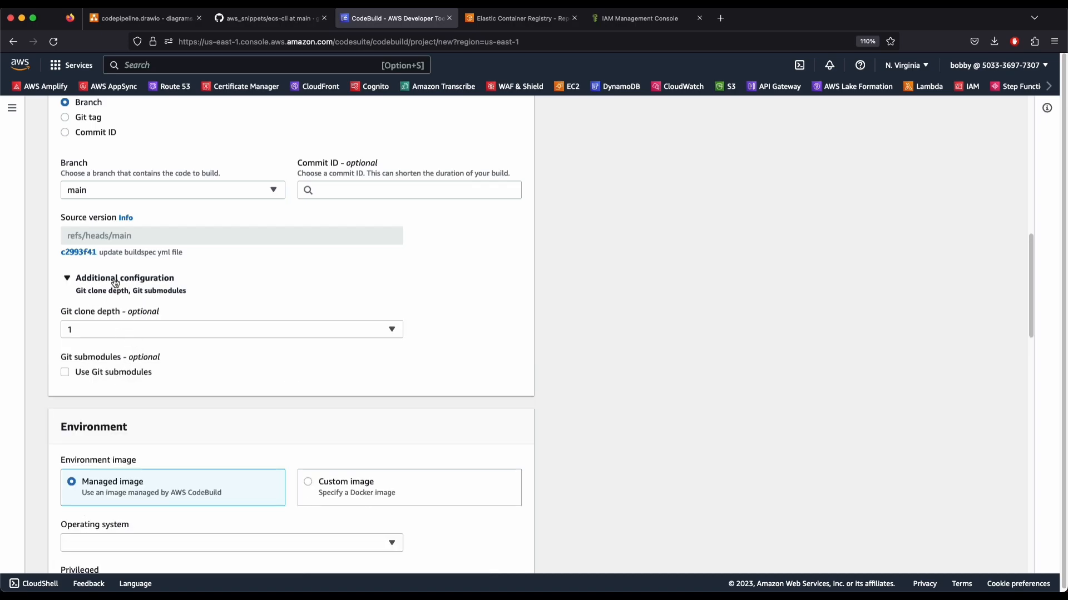
pyautogui.click(92, 281)
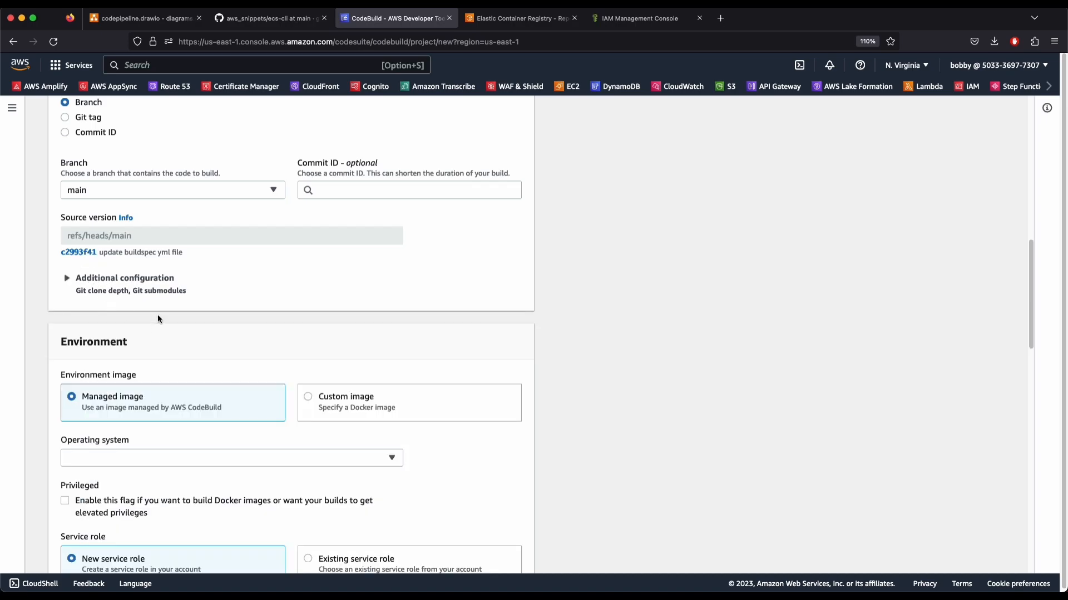
# Choose Amazon Linux 2, Standard runtime, amazonlinux2-x86_64-standard:4.0 latest version, Linux environment type
pyautogui.click(124, 457)
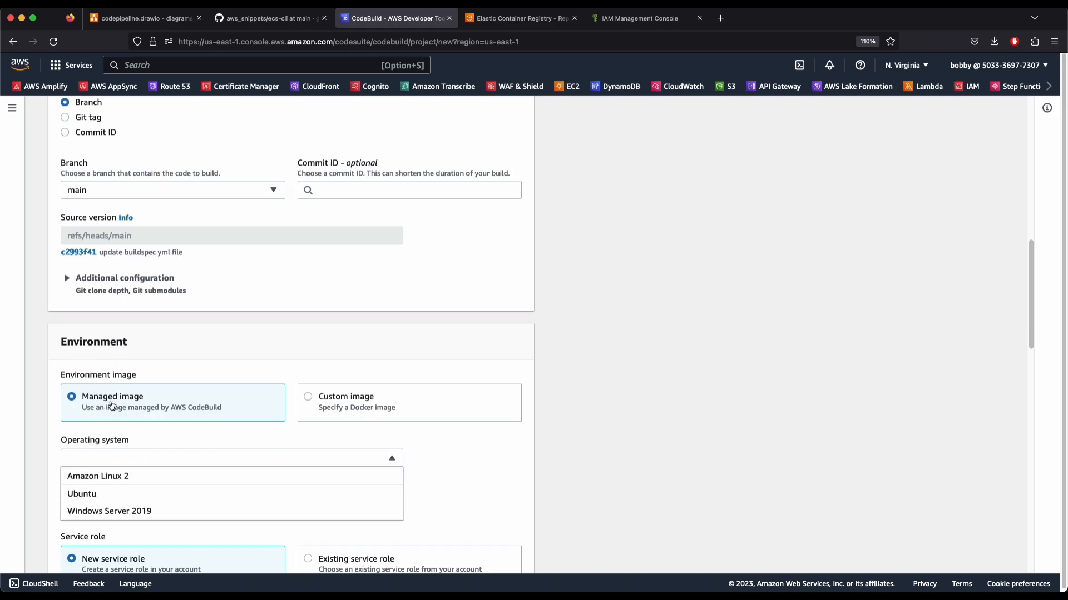
pyautogui.click(116, 477)
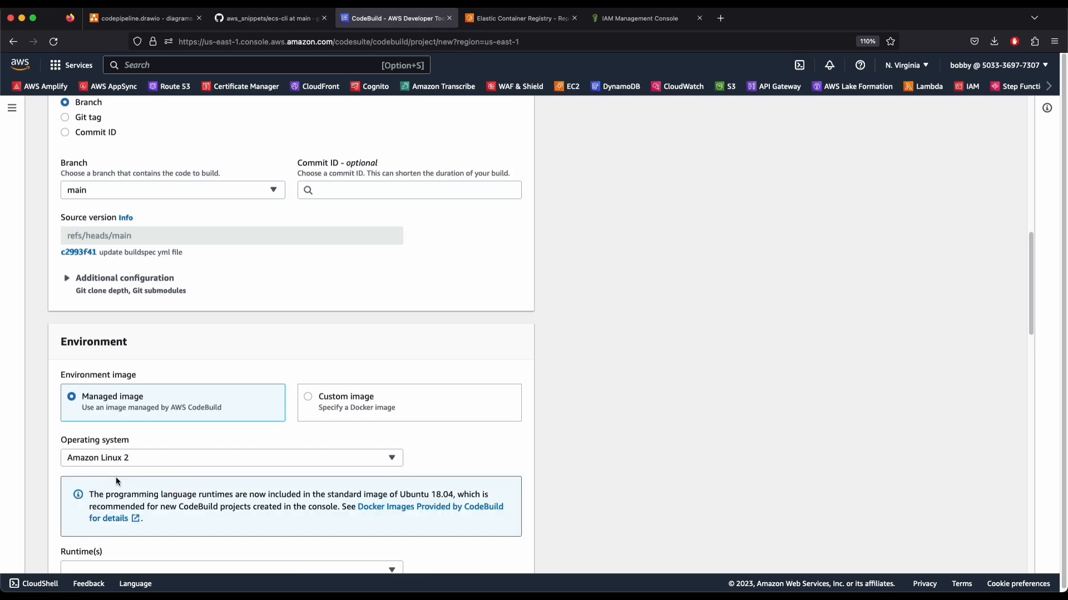
pyautogui.scroll(-5, 183, 449)
pyautogui.click(127, 317)
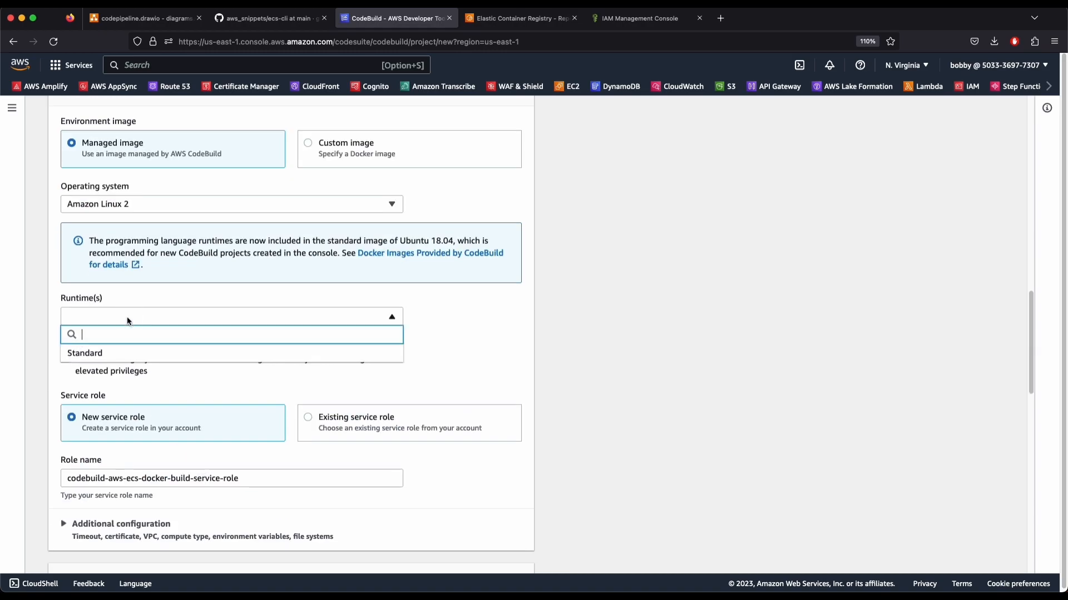
pyautogui.click(122, 352)
pyautogui.click(105, 362)
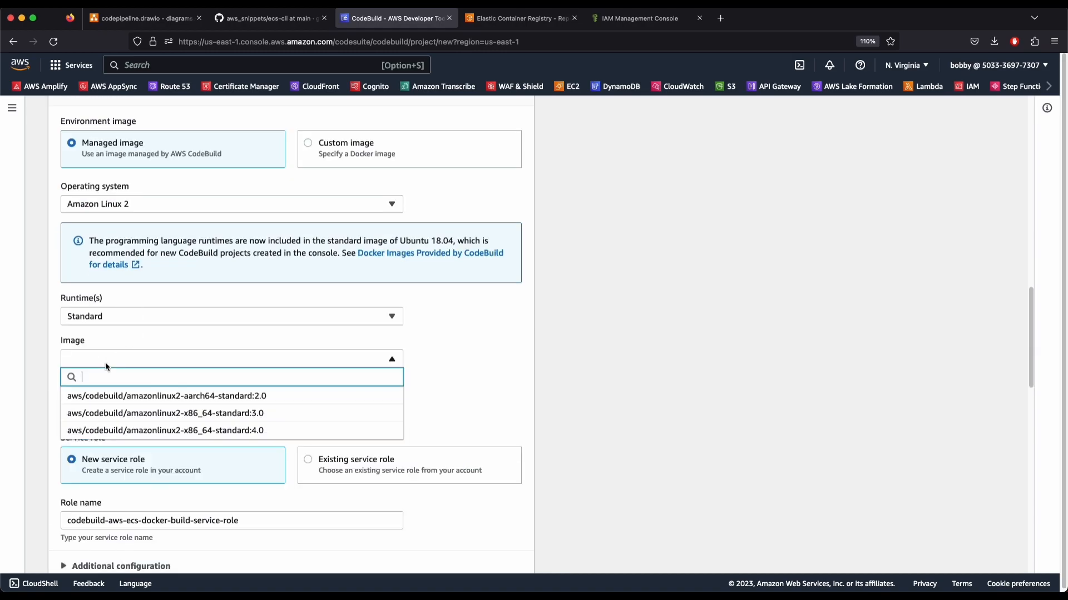
pyautogui.click(162, 433)
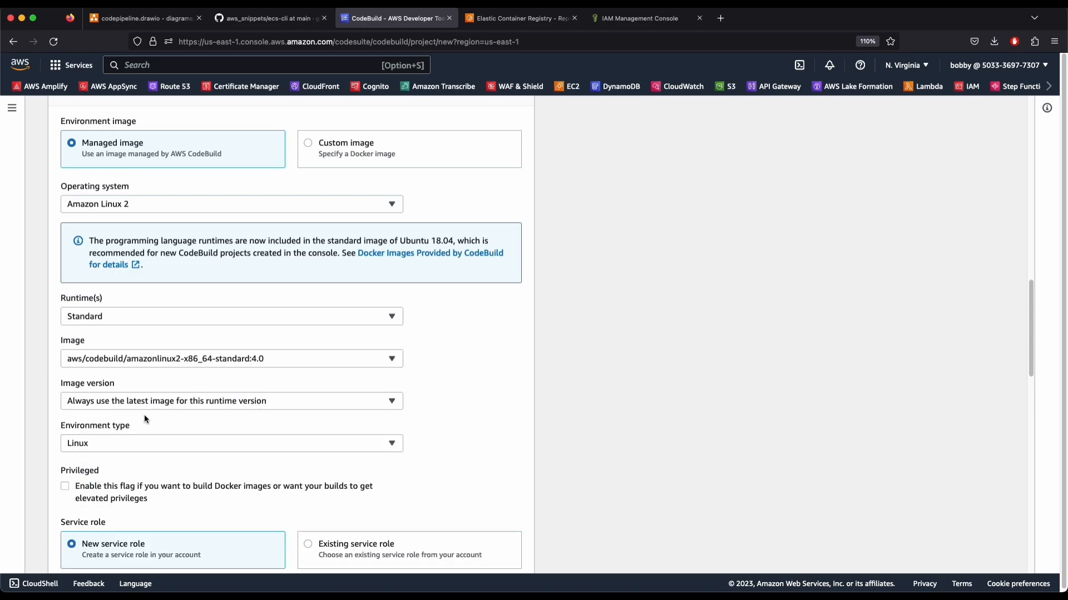
pyautogui.click(111, 402)
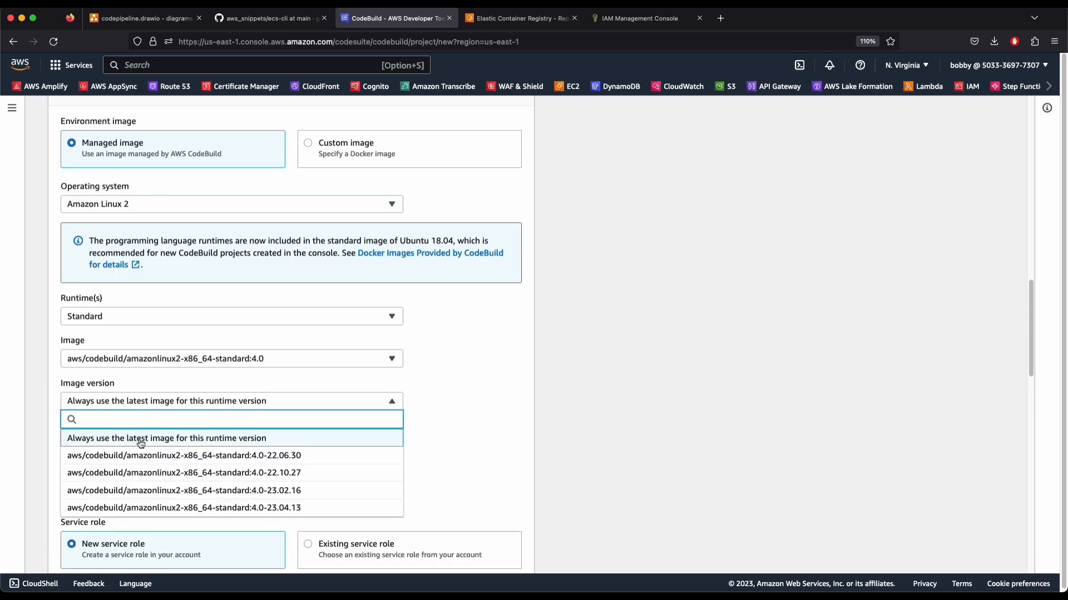
pyautogui.click(214, 442)
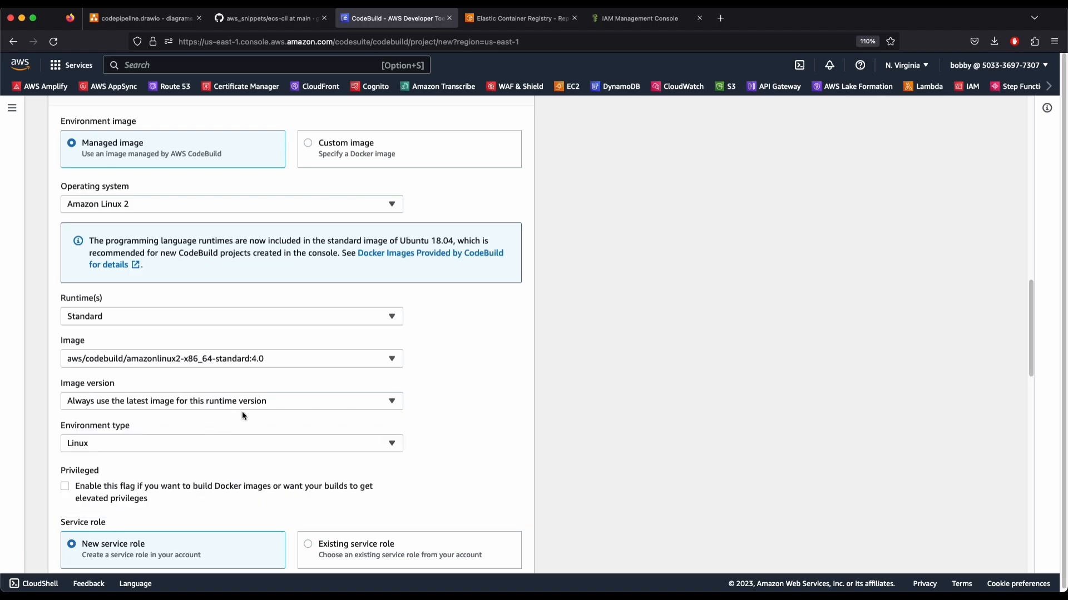
pyautogui.click(105, 440)
pyautogui.click(105, 440)
# Enable privileged mode so the project can build Docker images
pyautogui.scroll(-5, 423, 456)
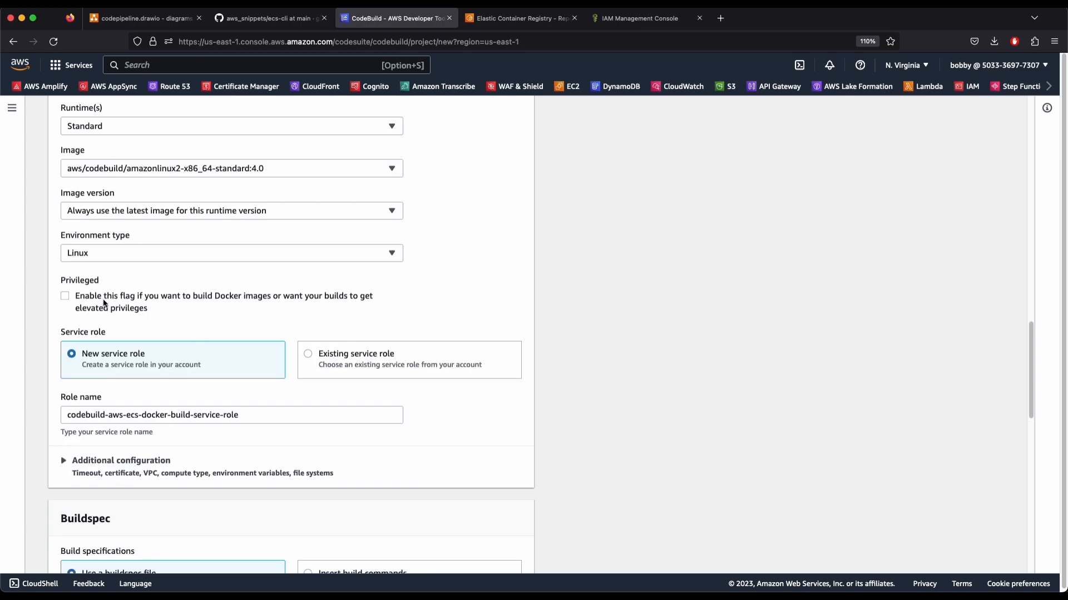
pyautogui.click(103, 303)
pyautogui.moveTo(102, 301); pyautogui.dragTo(267, 296)
pyautogui.click(165, 301)
pyautogui.click(267, 297)
pyautogui.moveTo(198, 298); pyautogui.dragTo(304, 296)
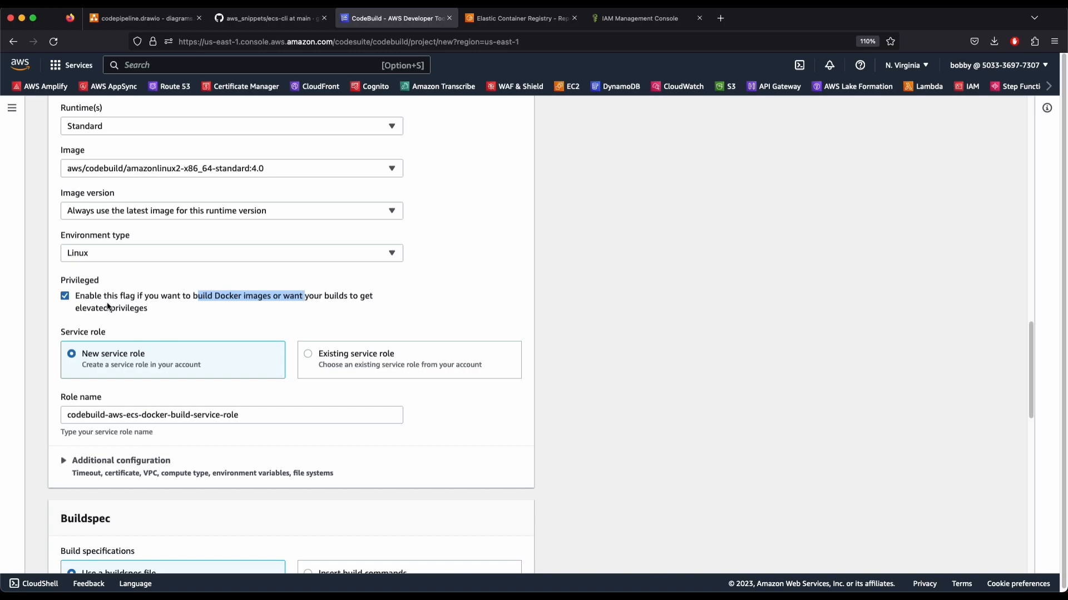
# Assign the existing service role codeBuildServiceRole to the project
pyautogui.click(528, 314)
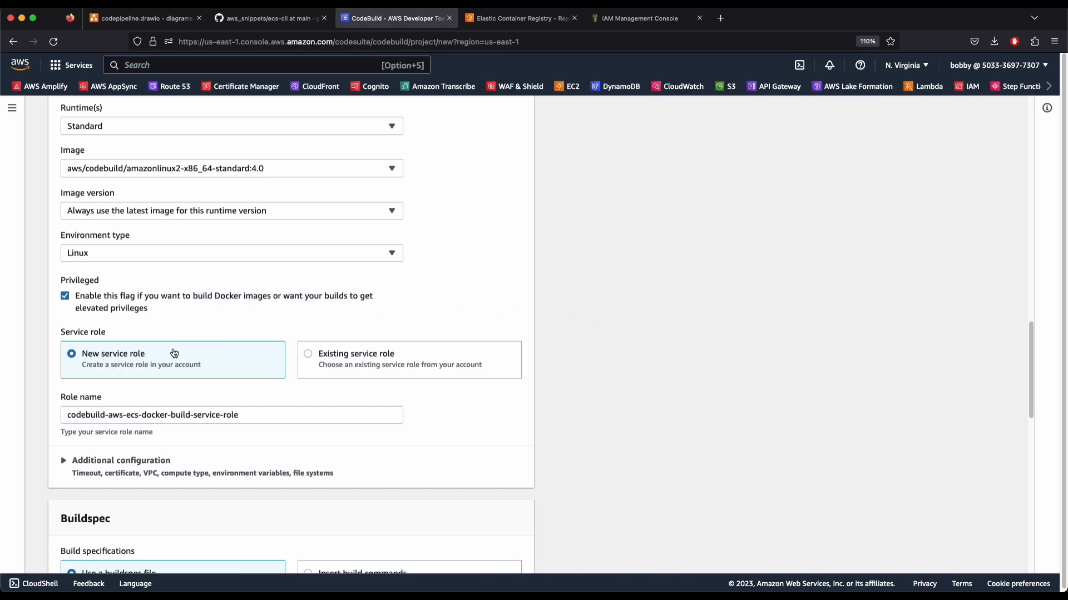
pyautogui.click(329, 373)
pyautogui.click(119, 410)
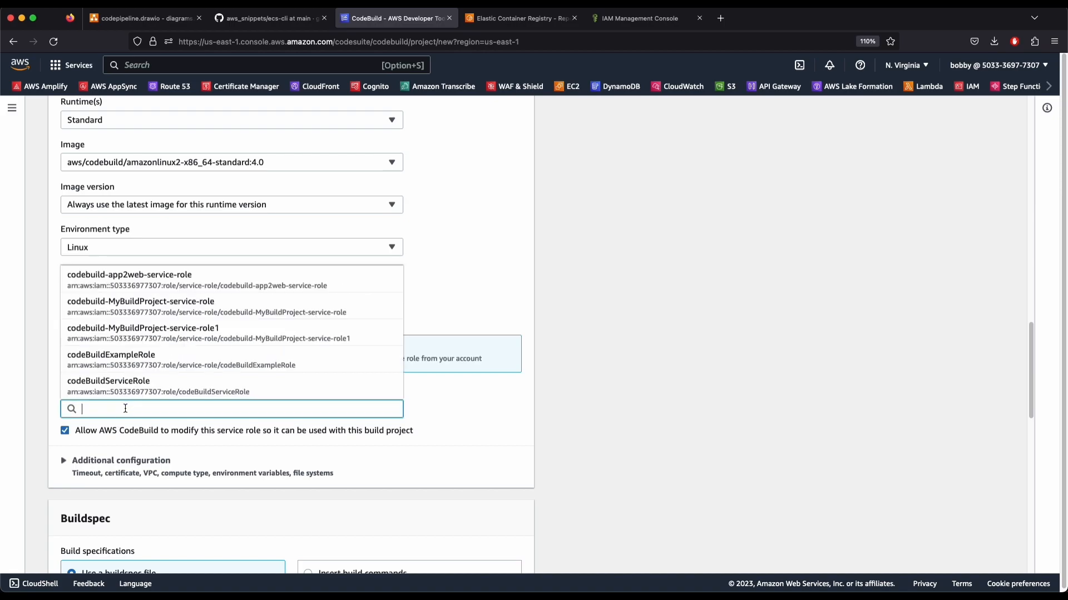
pyautogui.click(145, 396)
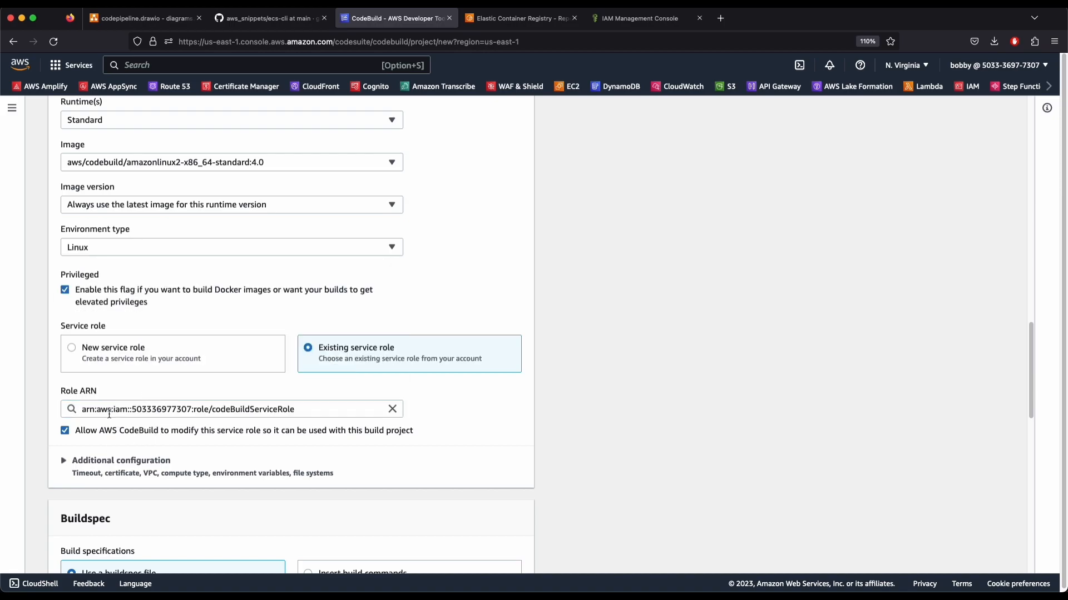
pyautogui.doubleClick(257, 412)
pyautogui.press('super+c')
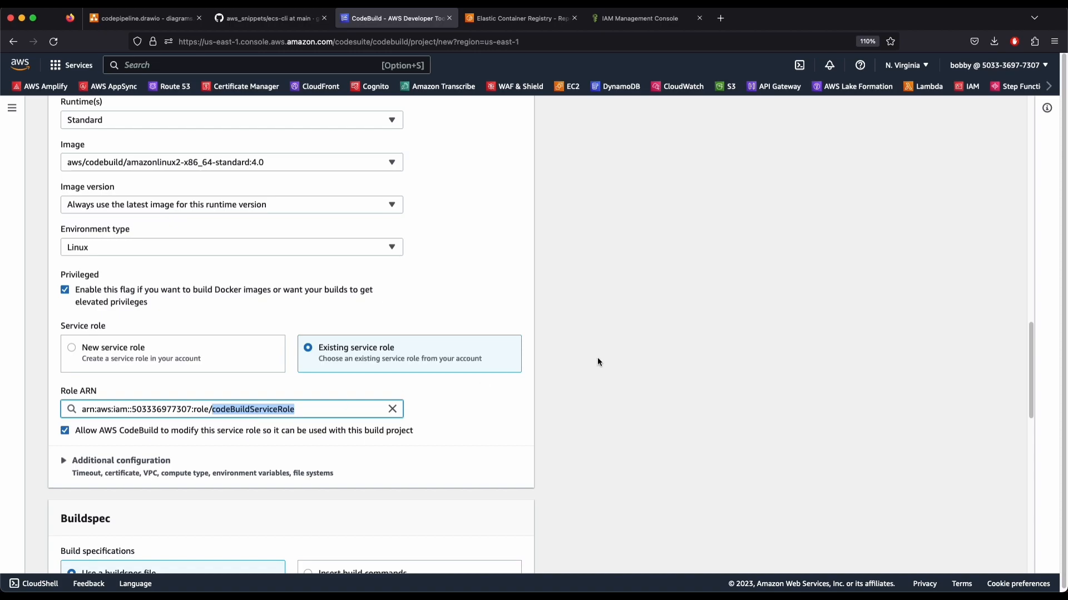
pyautogui.click(579, 364)
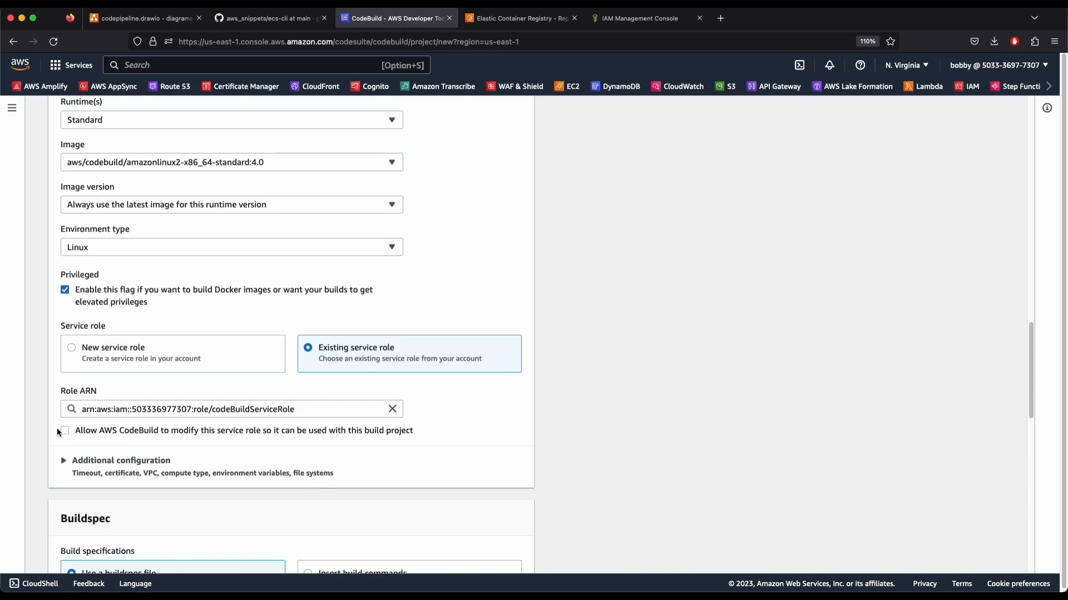
# Review the Buildspec section, which uses the default buildspec.yml in the source root
pyautogui.scroll(-5, 368, 448)
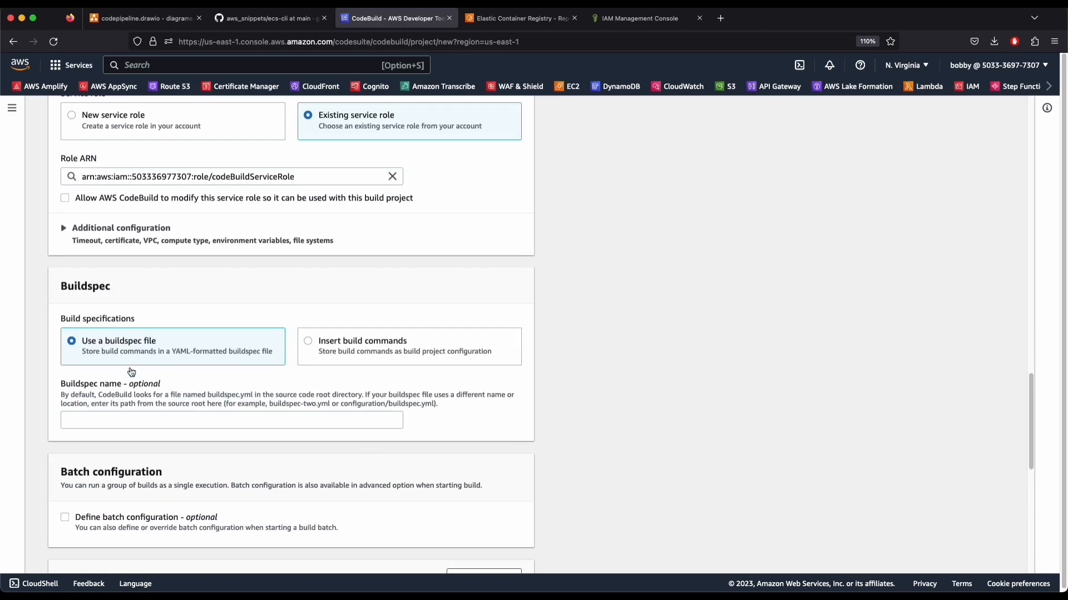
pyautogui.scroll(1, 133, 349)
pyautogui.moveTo(61, 398); pyautogui.dragTo(139, 414)
pyautogui.click(158, 411)
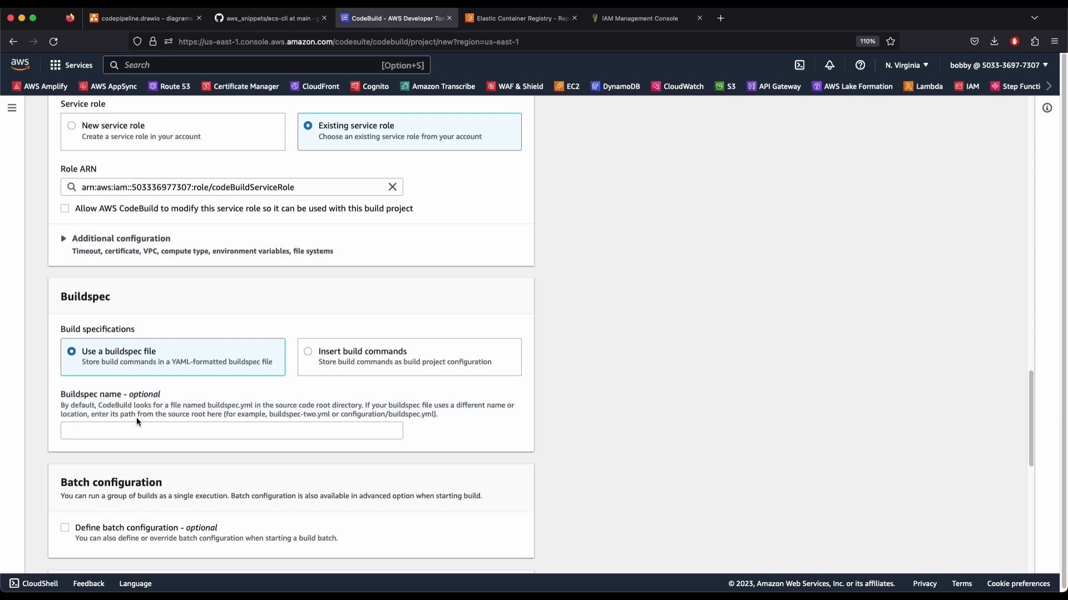
pyautogui.moveTo(102, 407); pyautogui.dragTo(142, 407)
pyautogui.click(143, 407)
pyautogui.moveTo(208, 406); pyautogui.dragTo(362, 406)
pyautogui.click(364, 404)
pyautogui.click(298, 67)
# Confirm buildspec.yml sits at the aws-ecs-docker repository root in CodeCommit, then return to CodeBuild
pyautogui.write('code commit')
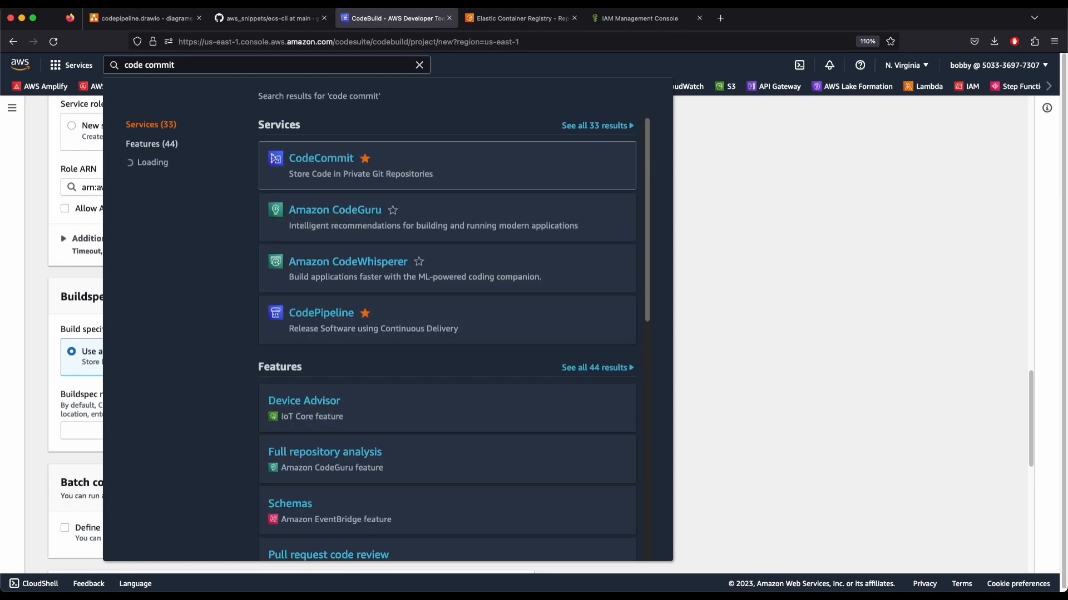
pyautogui.keyDown('super'); pyautogui.click(321, 158); pyautogui.keyUp('super')
pyautogui.click(495, 21)
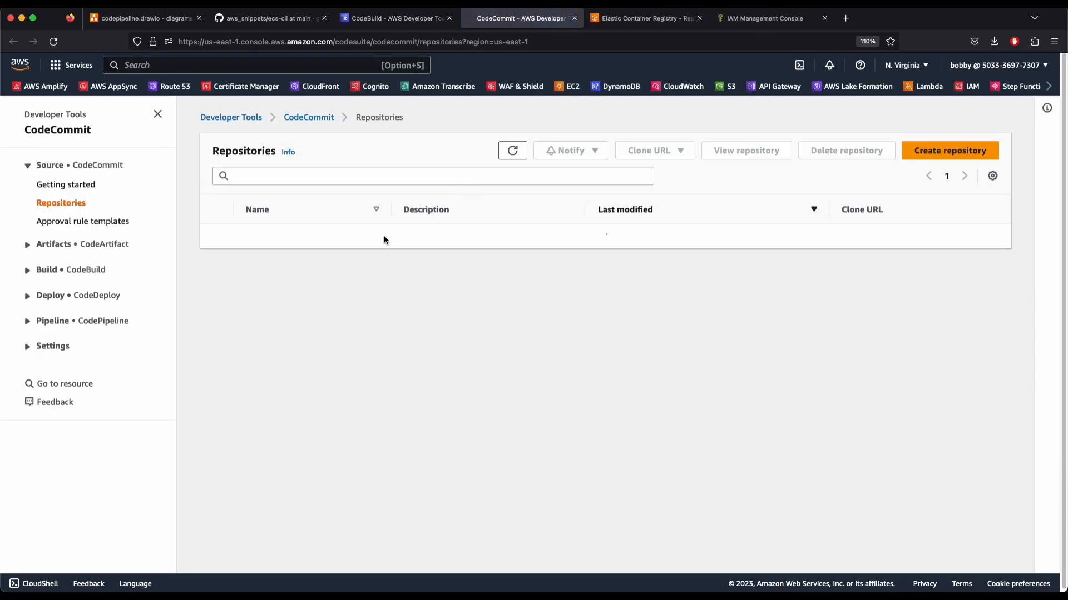
pyautogui.click(278, 236)
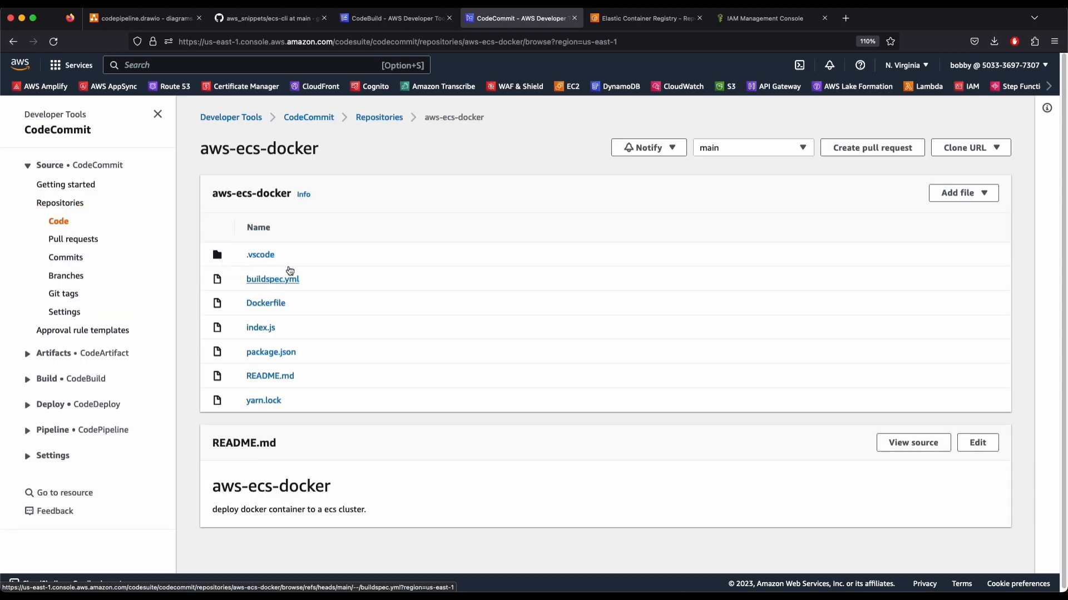
pyautogui.click(392, 25)
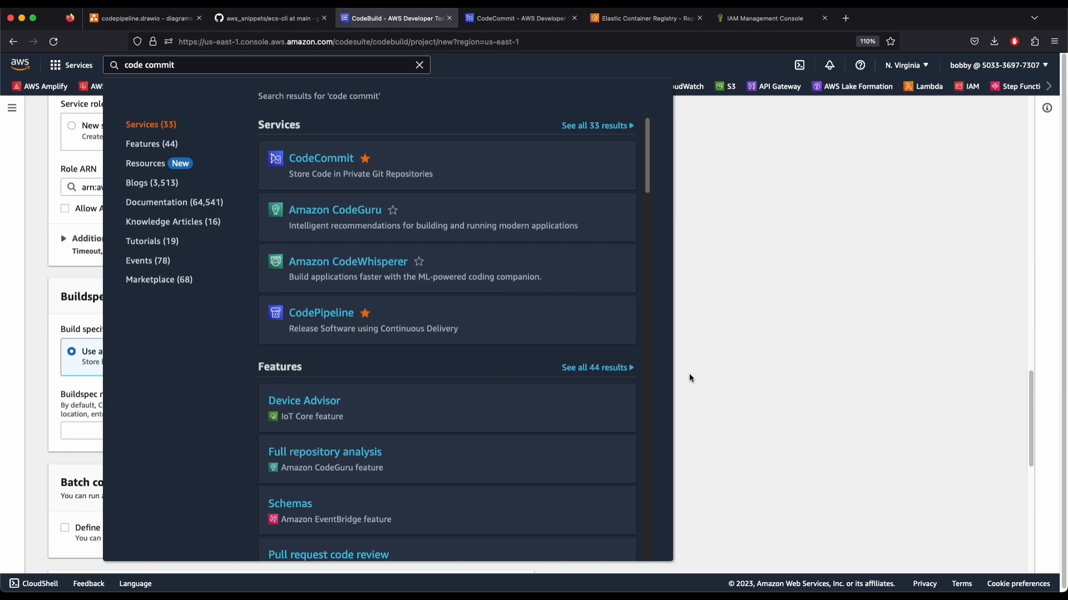
pyautogui.click(836, 340)
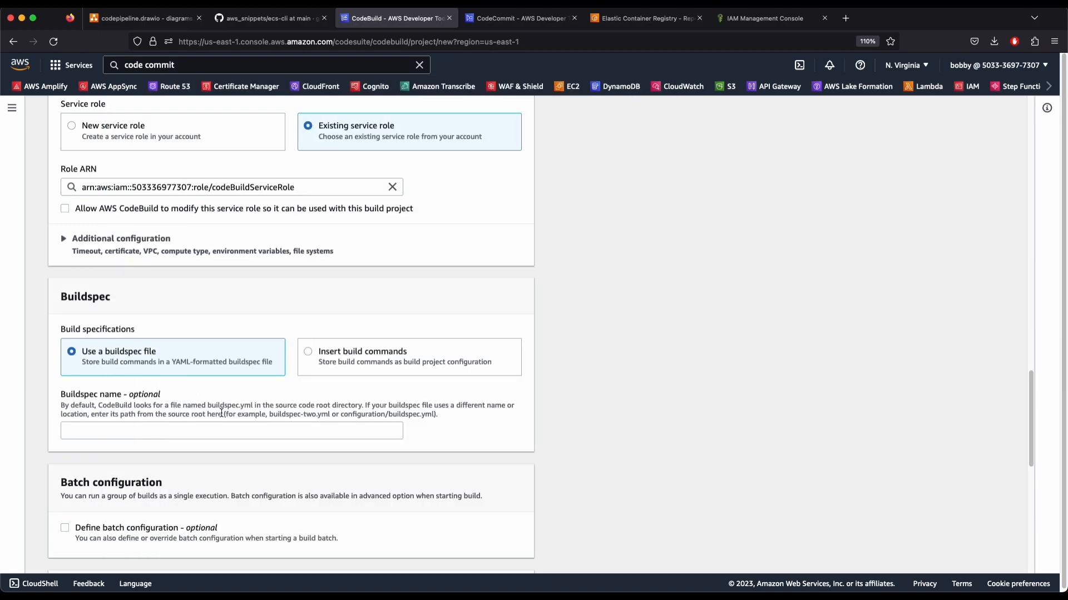
# Remove the role name mistakenly pasted into the Buildspec name field
pyautogui.moveTo(208, 407); pyautogui.dragTo(252, 406)
pyautogui.click(240, 414)
pyautogui.click(460, 410)
pyautogui.click(155, 430)
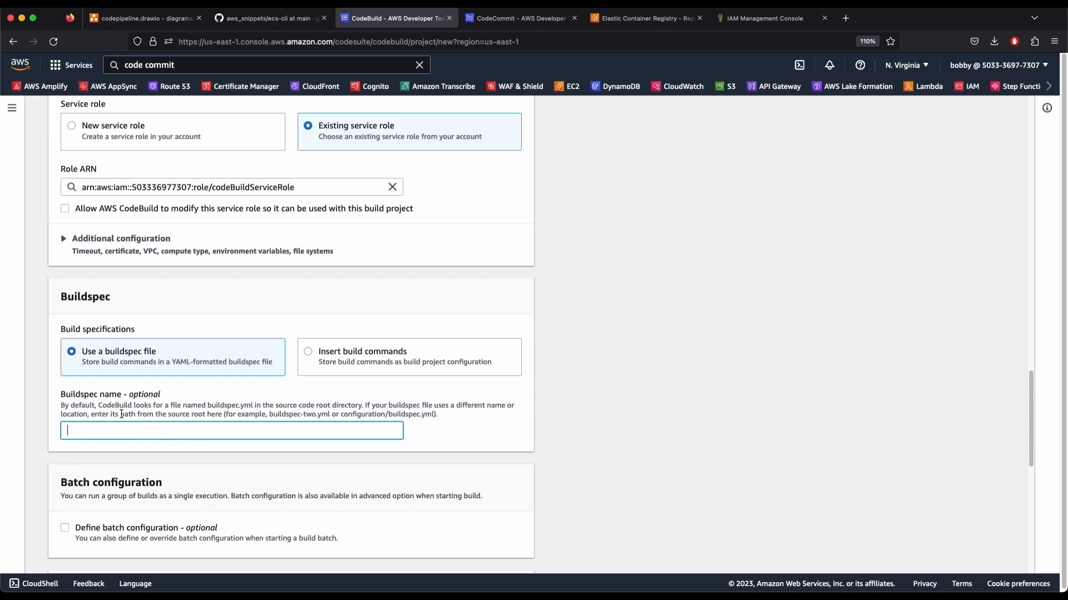
pyautogui.moveTo(204, 407); pyautogui.dragTo(253, 406)
pyautogui.click(168, 428)
pyautogui.press('super+v')
pyautogui.press('super+a')
pyautogui.press('BackSpace')
# Leave the Buildspec name empty so the default buildspec.yml is used
pyautogui.write('buil')
pyautogui.press('super+a')
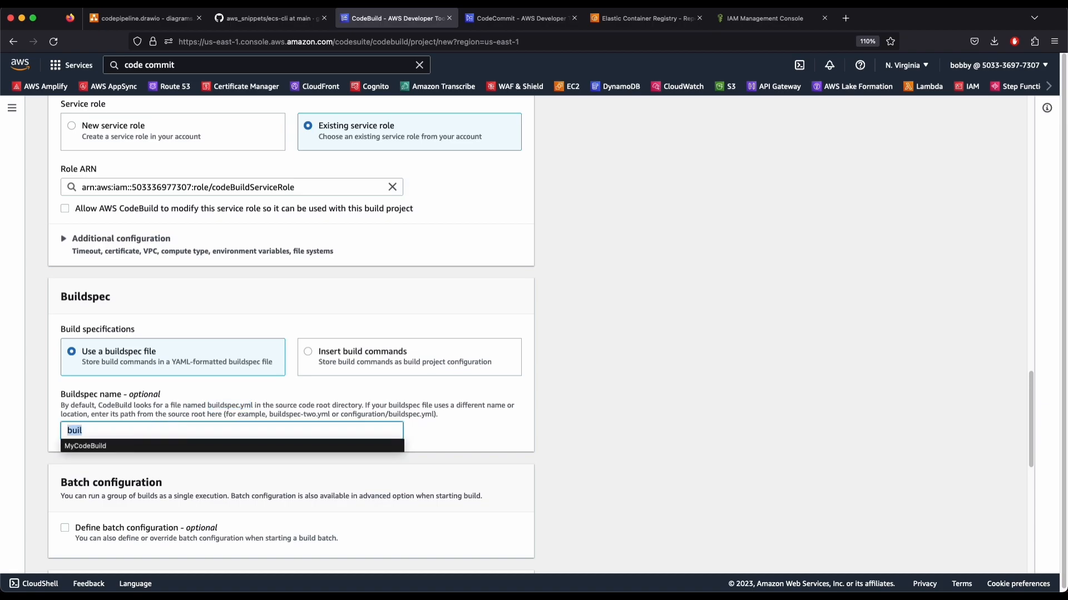
pyautogui.press('BackSpace')
pyautogui.moveTo(207, 407); pyautogui.dragTo(252, 405)
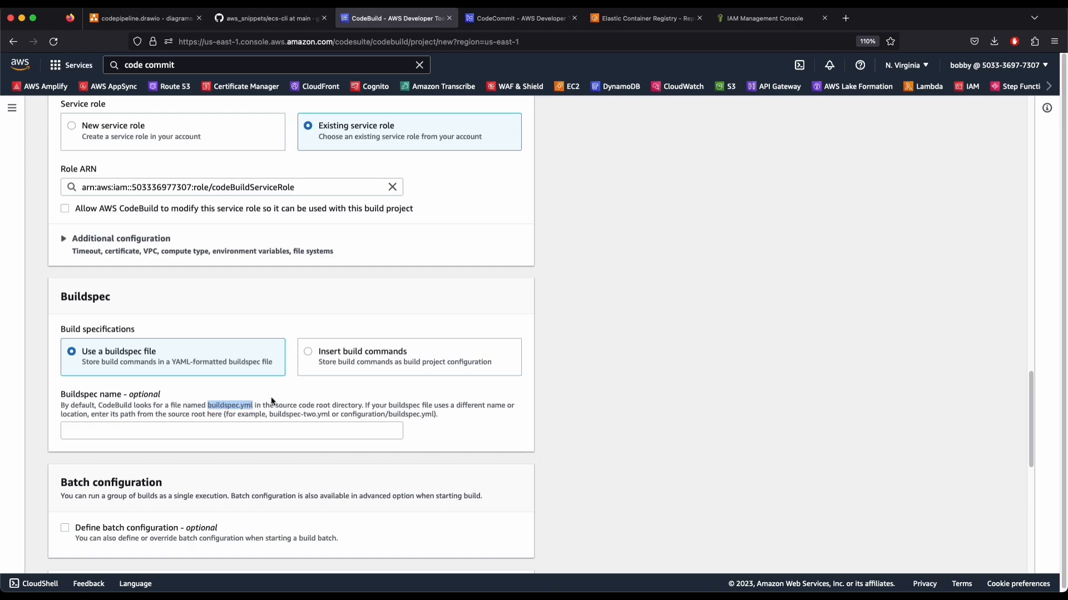
pyautogui.click(124, 385)
pyautogui.scroll(-6, 152, 499)
pyautogui.scroll(1, 115, 255)
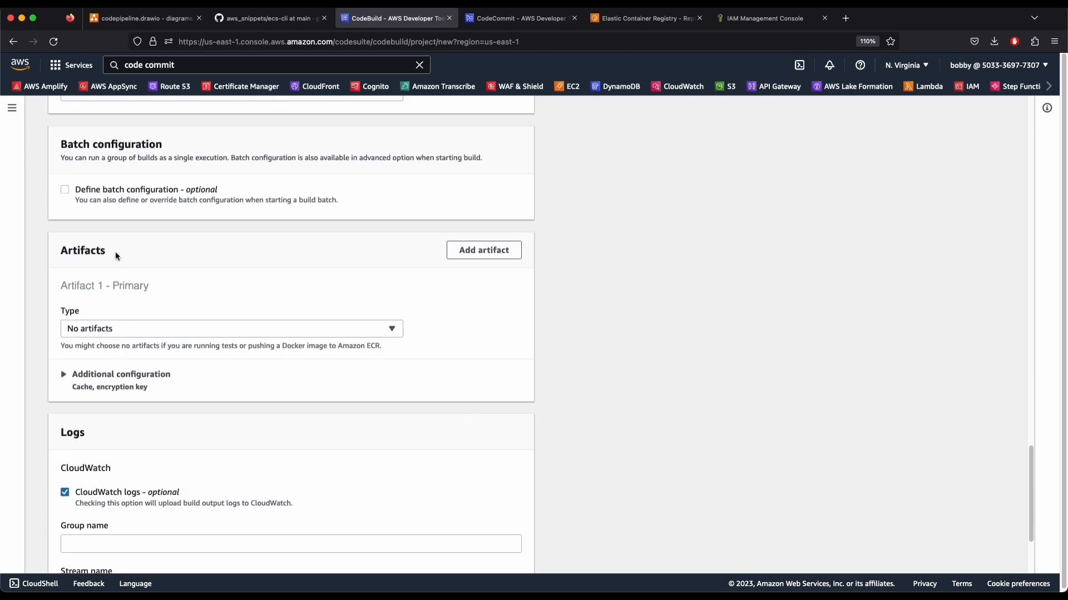
pyautogui.scroll(5, 125, 400)
pyautogui.click(210, 343)
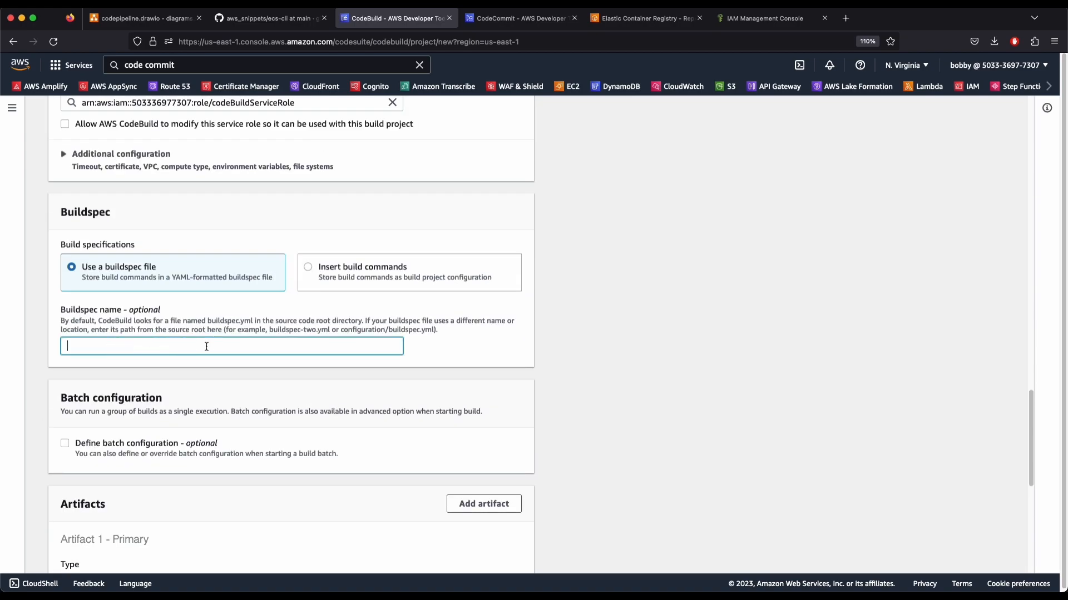
# Keep the Artifacts type set to No artifacts
pyautogui.moveTo(1031, 395); pyautogui.dragTo(1017, 443)
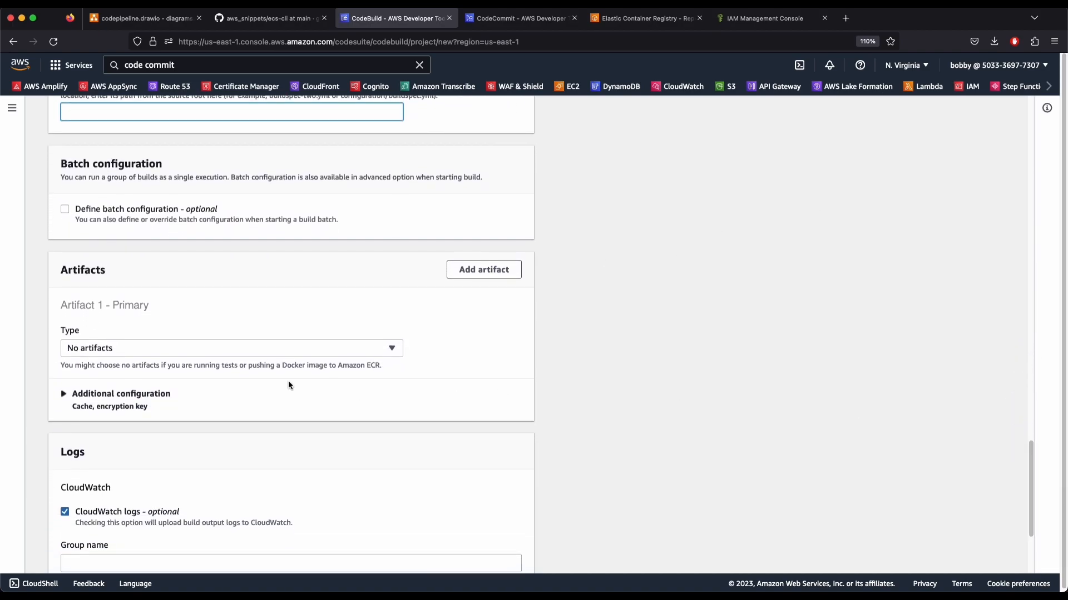
pyautogui.click(111, 348)
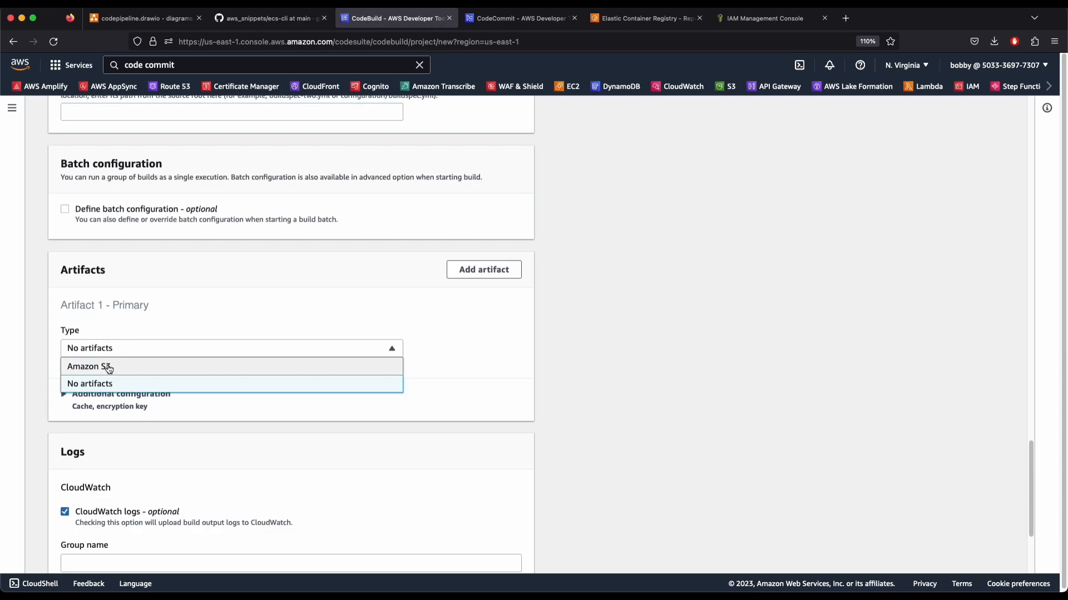
pyautogui.click(878, 457)
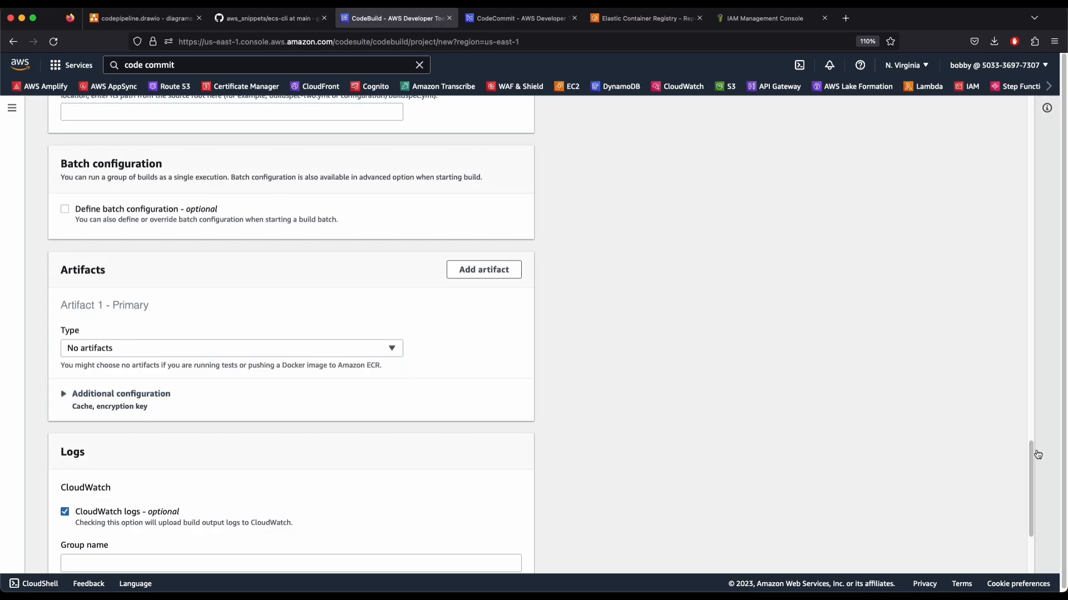
# Move to CloudWatch logs and select the log Group name field
pyautogui.moveTo(1033, 459); pyautogui.dragTo(1029, 477)
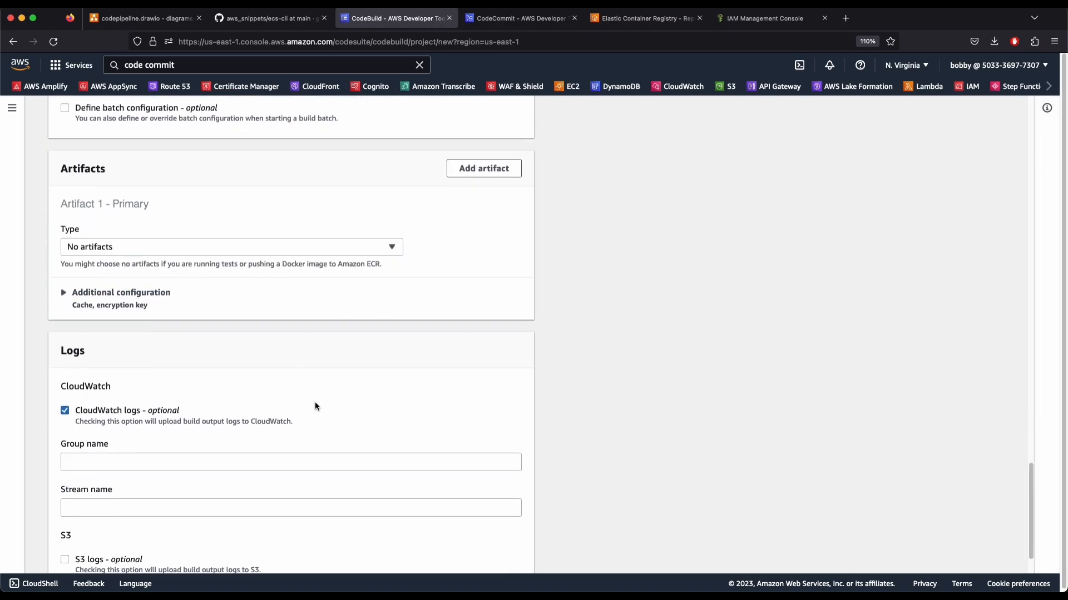
pyautogui.scroll(-3, 107, 426)
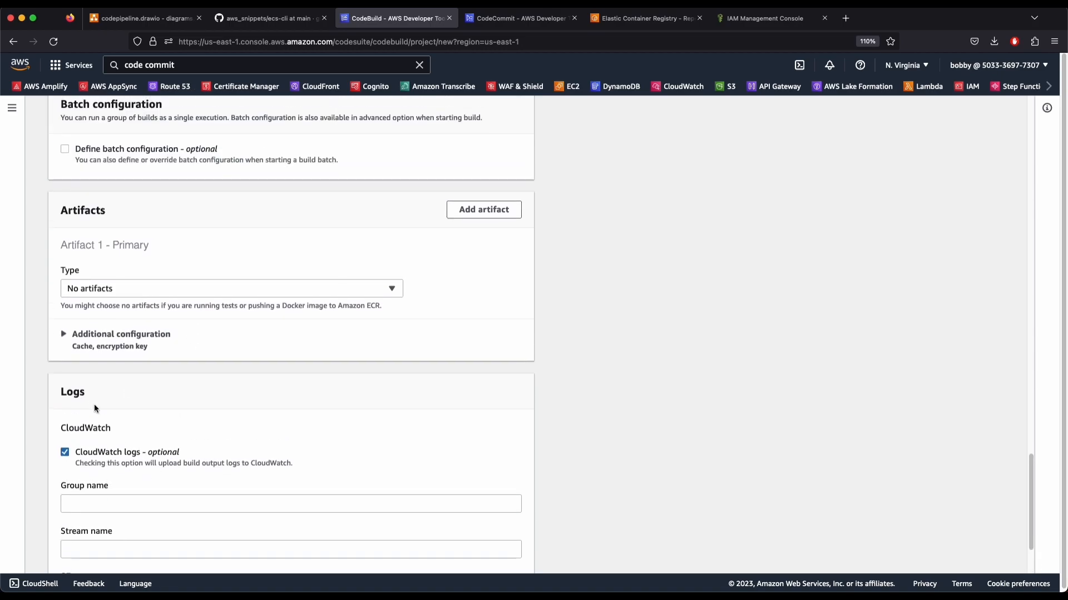
pyautogui.click(110, 397)
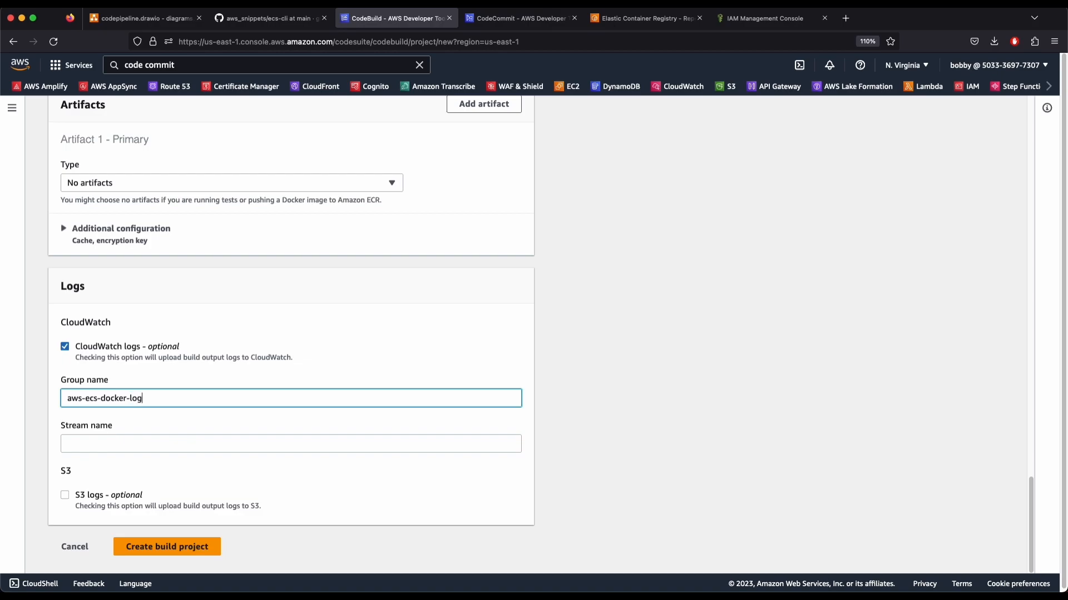
# Create the aws-ecs-docker-build project with logs sent to the aws-ecs-docker-logs group
pyautogui.click(185, 553)
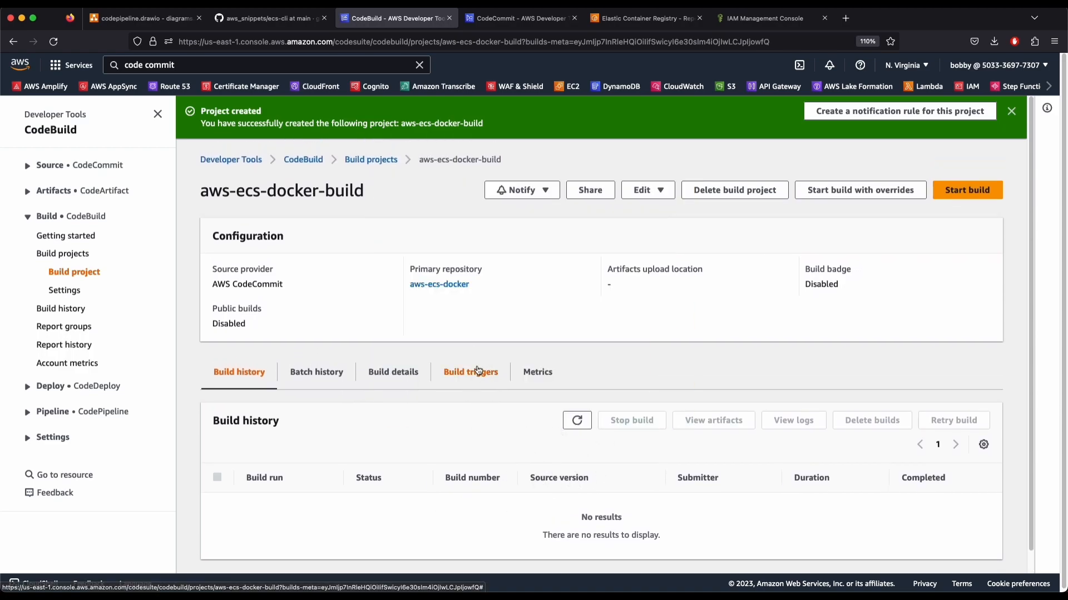
pyautogui.scroll(-1, 865, 295)
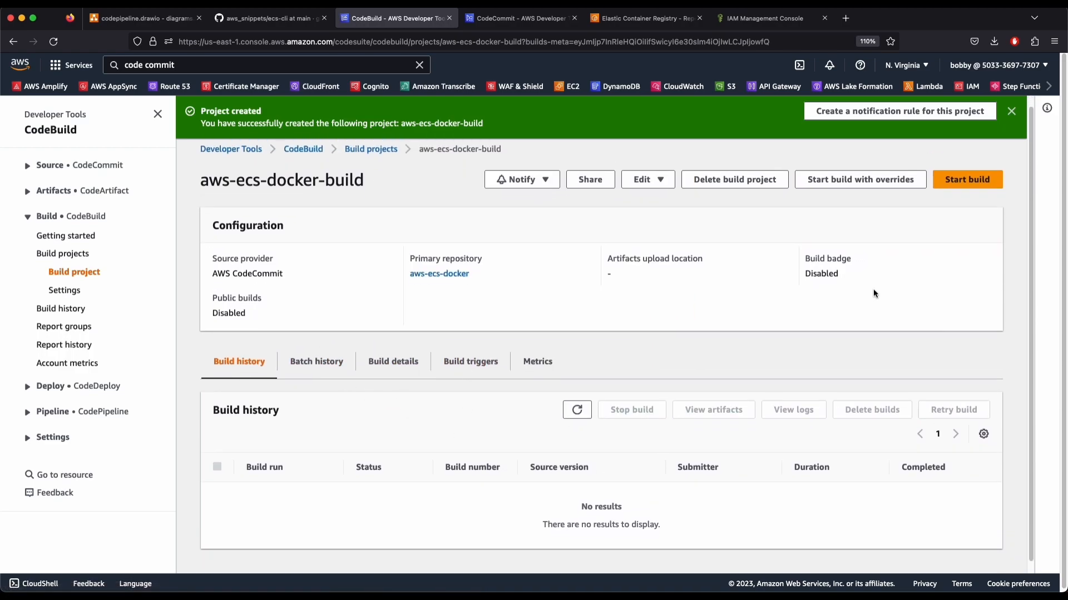
pyautogui.scroll(1, 965, 275)
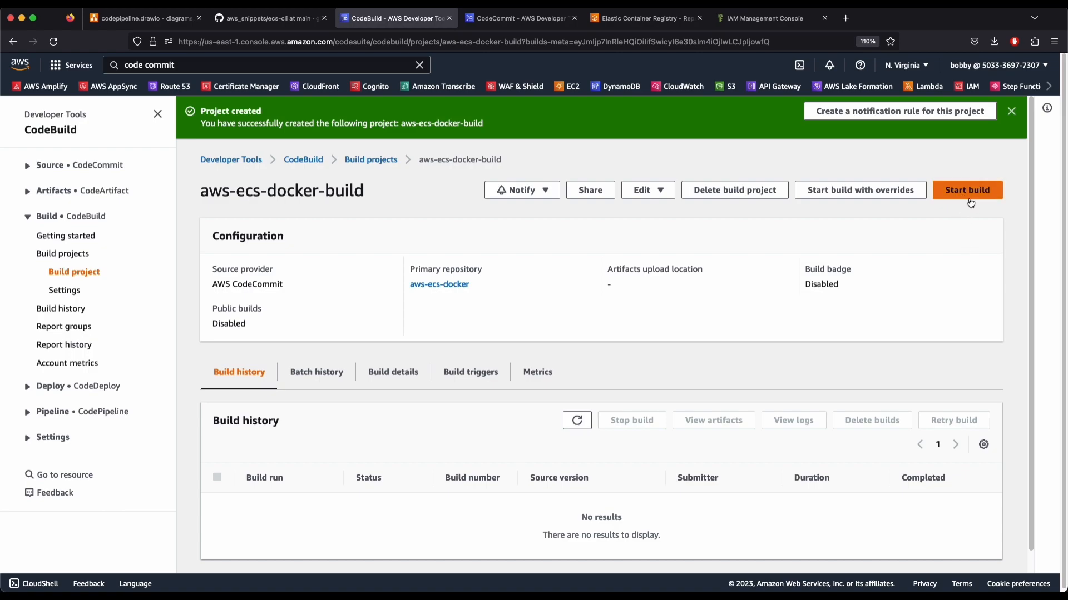
# Start a build of aws-ecs-docker-build and follow its phase details and build log
pyautogui.click(987, 190)
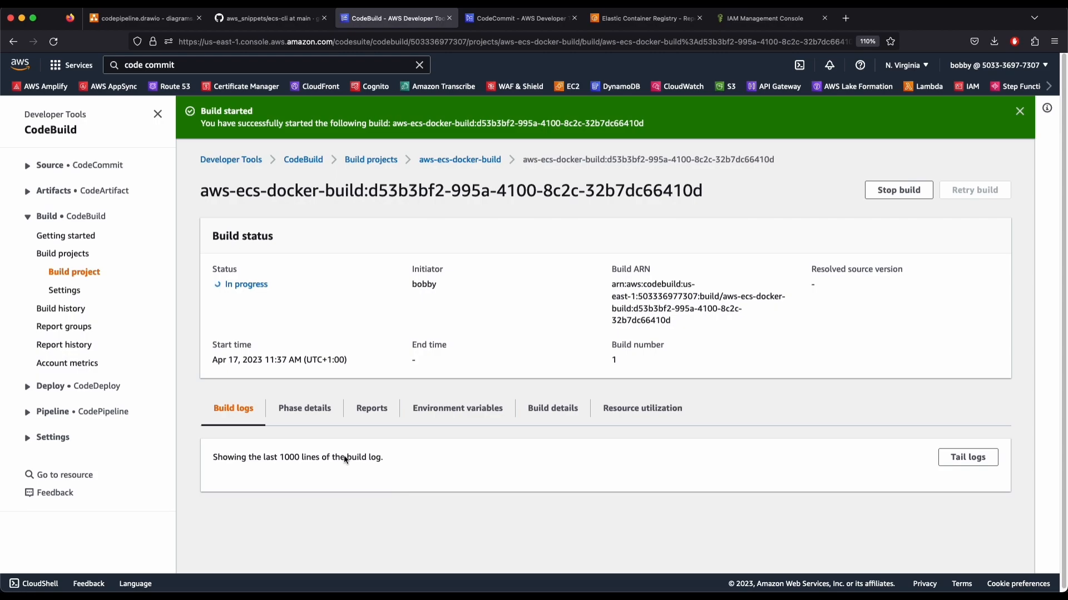
pyautogui.click(298, 409)
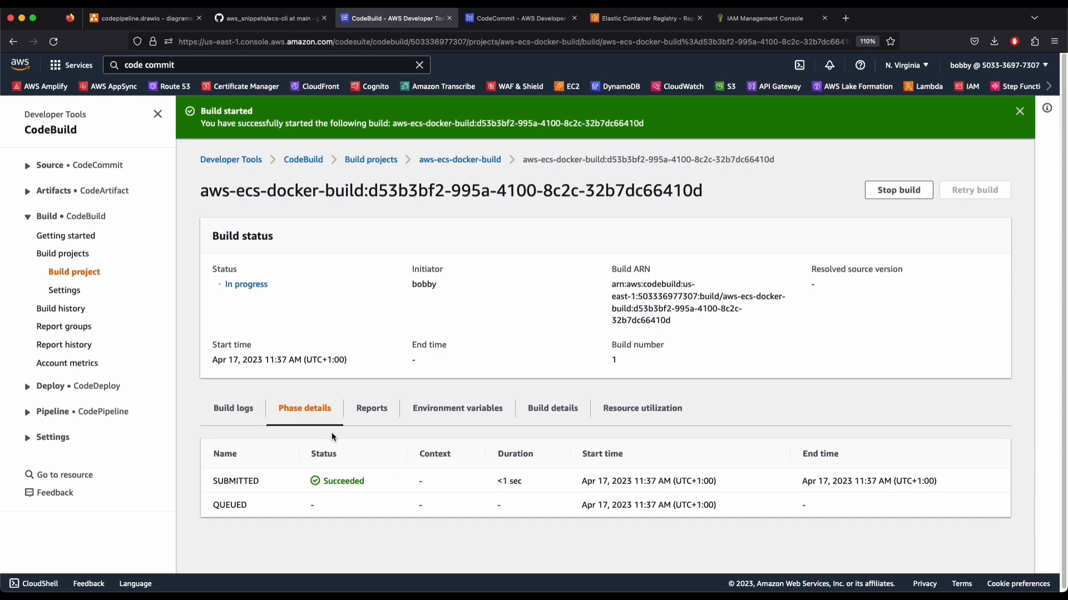
pyautogui.click(268, 424)
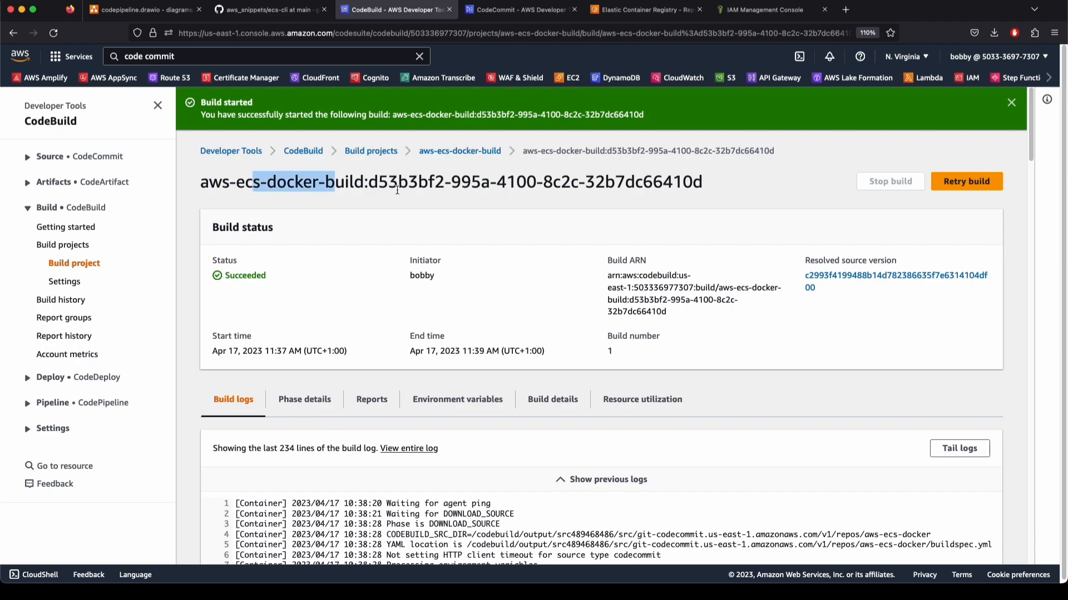
pyautogui.scroll(-10, 474, 448)
pyautogui.scroll(-5, 473, 447)
pyautogui.scroll(15, 471, 446)
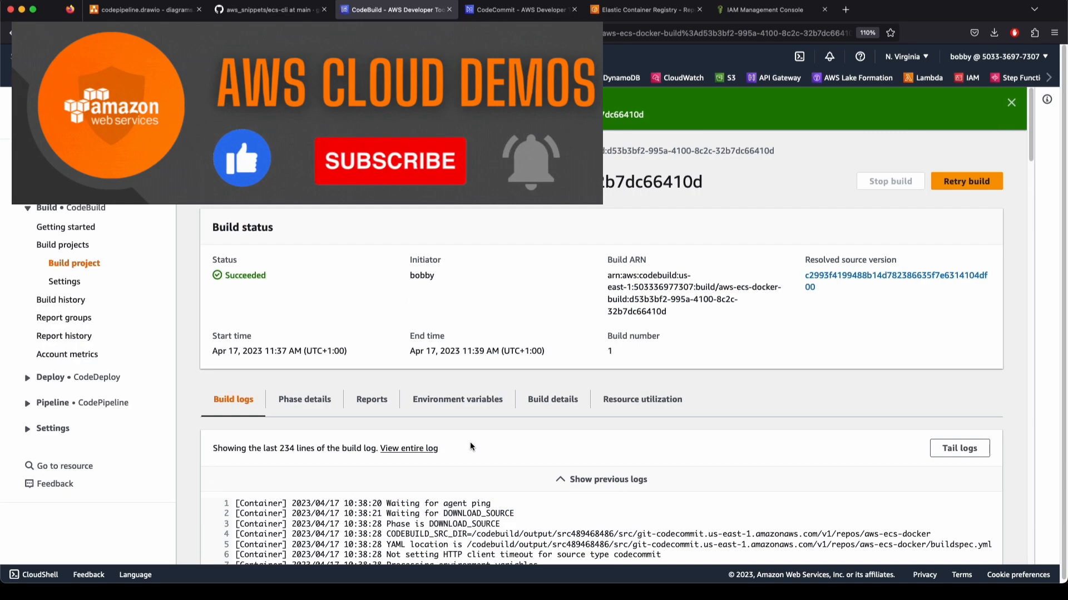
# Scroll the build log to the image and layer push lines for the aws-ecs-docker registry
pyautogui.moveTo(1031, 153); pyautogui.dragTo(1028, 313)
pyautogui.scroll(-5, 666, 418)
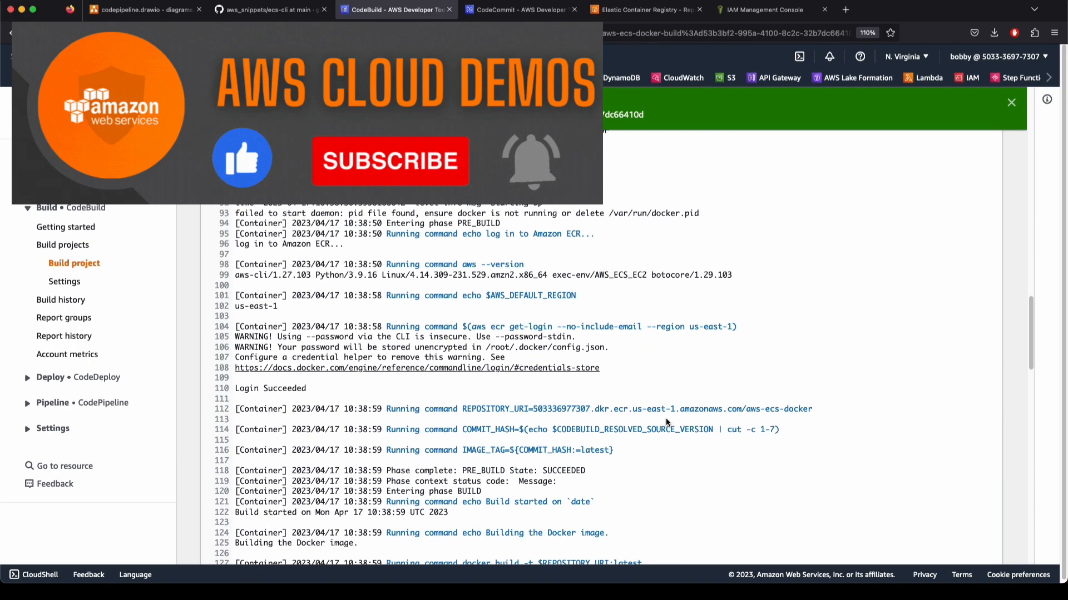
pyautogui.scroll(1, 602, 359)
pyautogui.moveTo(602, 359); pyautogui.dragTo(760, 399)
pyautogui.click(761, 425)
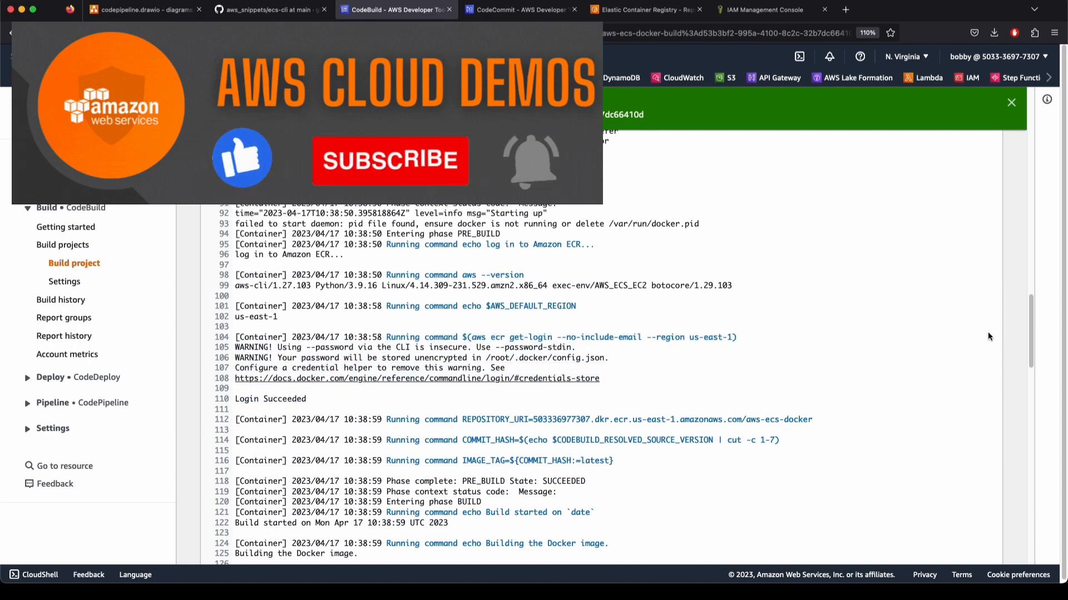
pyautogui.moveTo(1032, 315); pyautogui.dragTo(1027, 510)
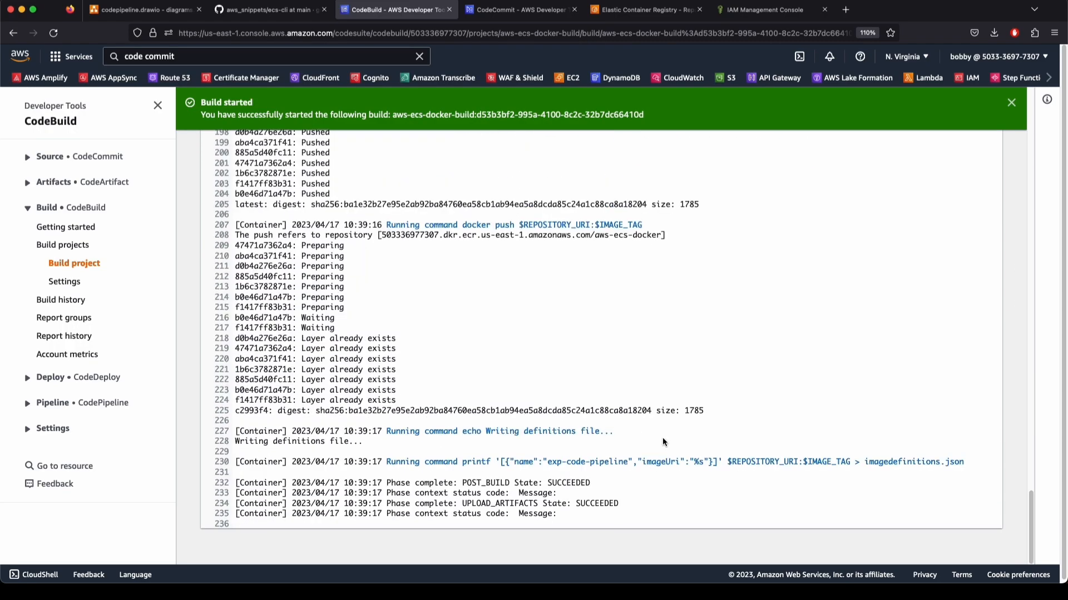
pyautogui.moveTo(421, 241); pyautogui.dragTo(653, 455)
pyautogui.click(389, 376)
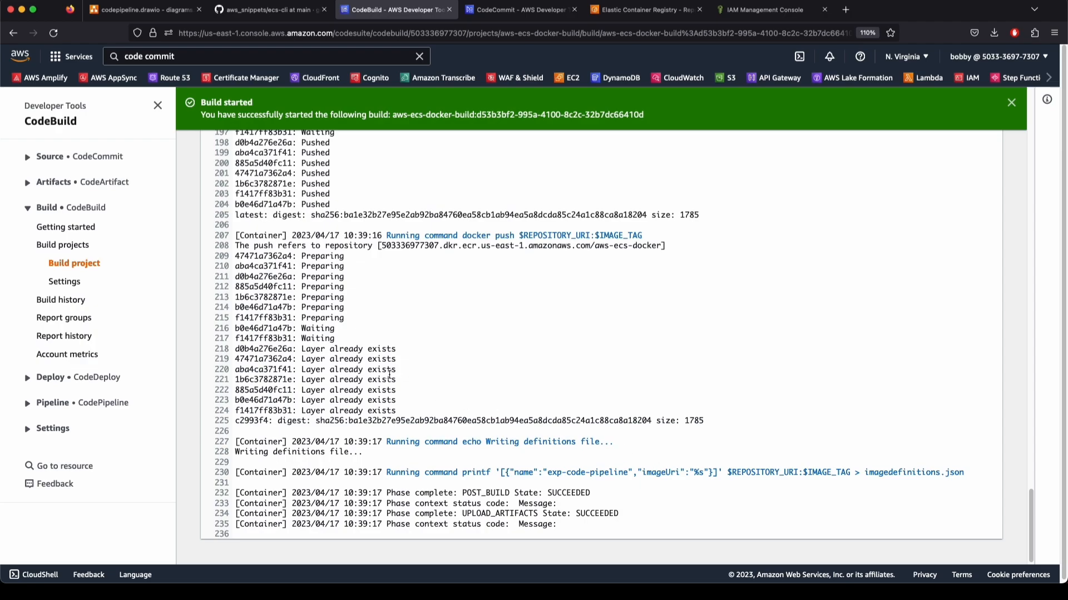
pyautogui.moveTo(261, 256); pyautogui.dragTo(343, 377)
pyautogui.click(344, 378)
# Refresh the ECR repositories list and open the aws-ecs-docker registry repository
pyautogui.click(533, 10)
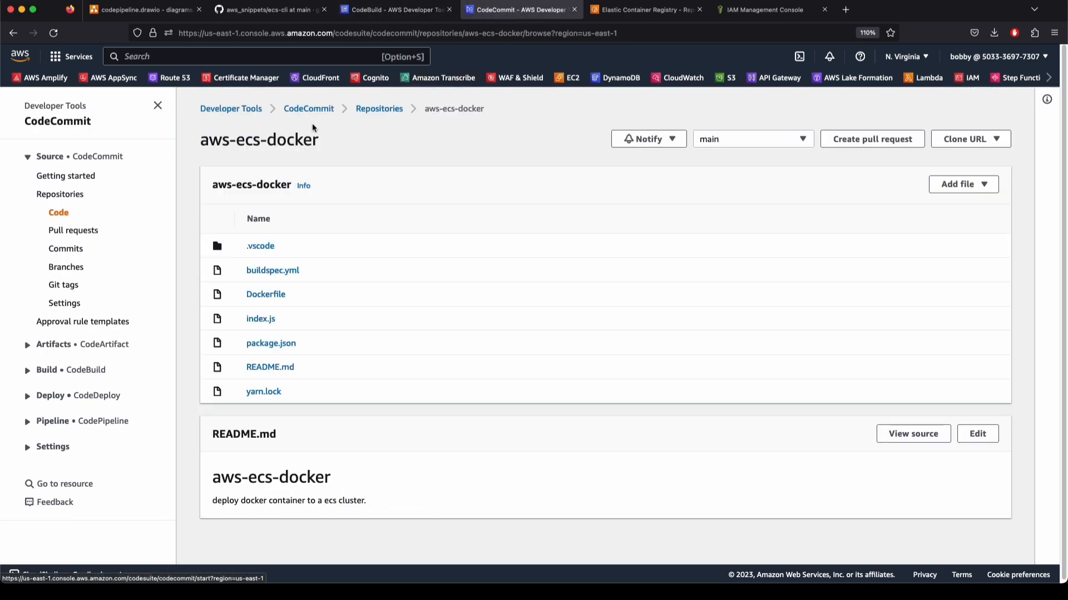
pyautogui.hotkey('ctrl', 'Tab')
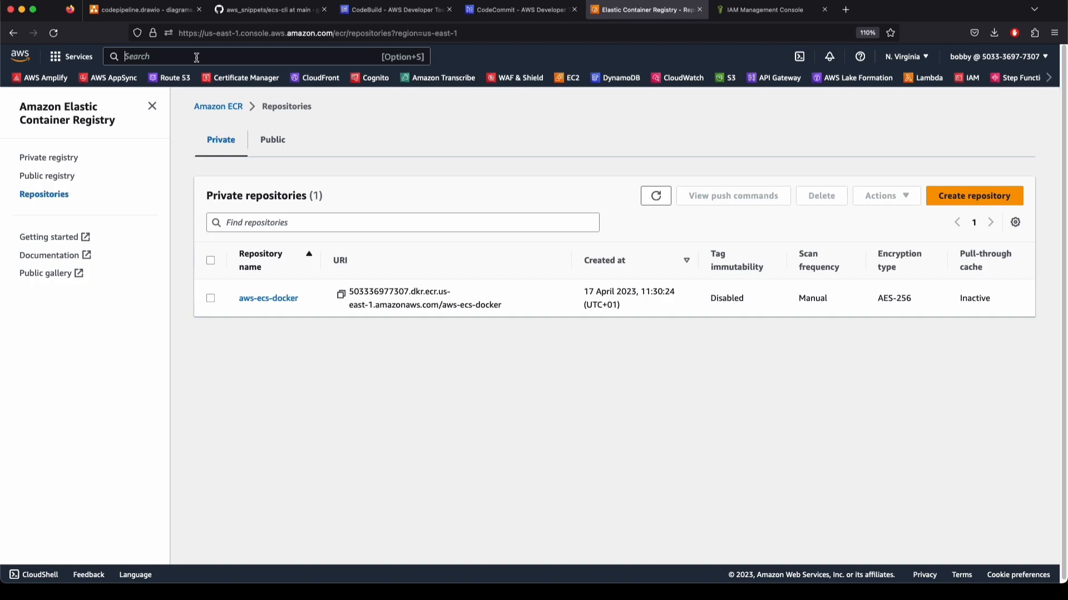
pyautogui.click(655, 195)
pyautogui.click(268, 298)
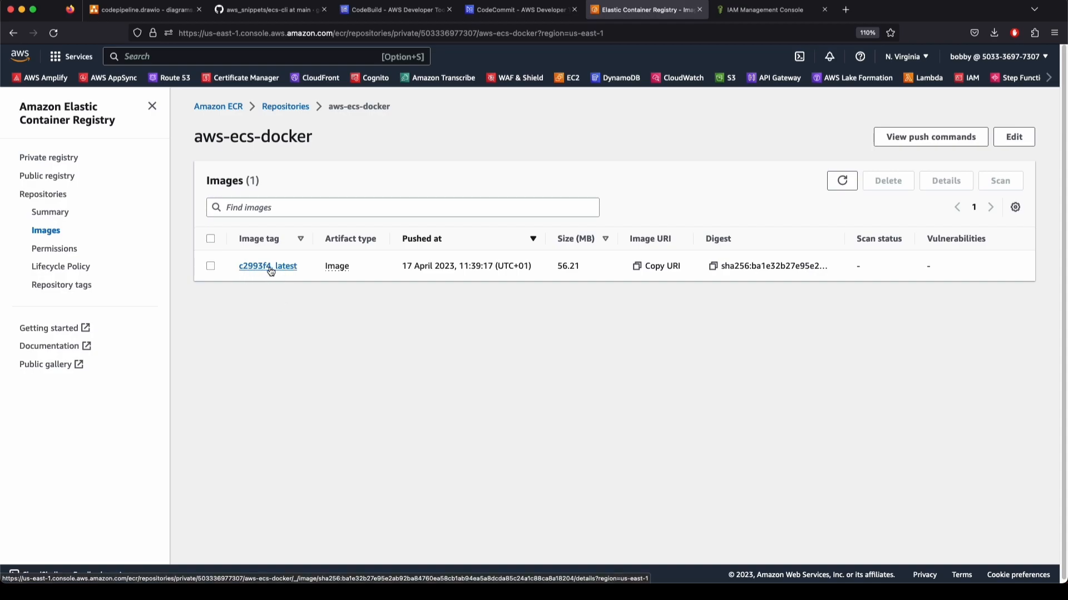
# Inspect the details of the c2993f4, latest image, then return to the images list
pyautogui.click(247, 267)
pyautogui.doubleClick(231, 234)
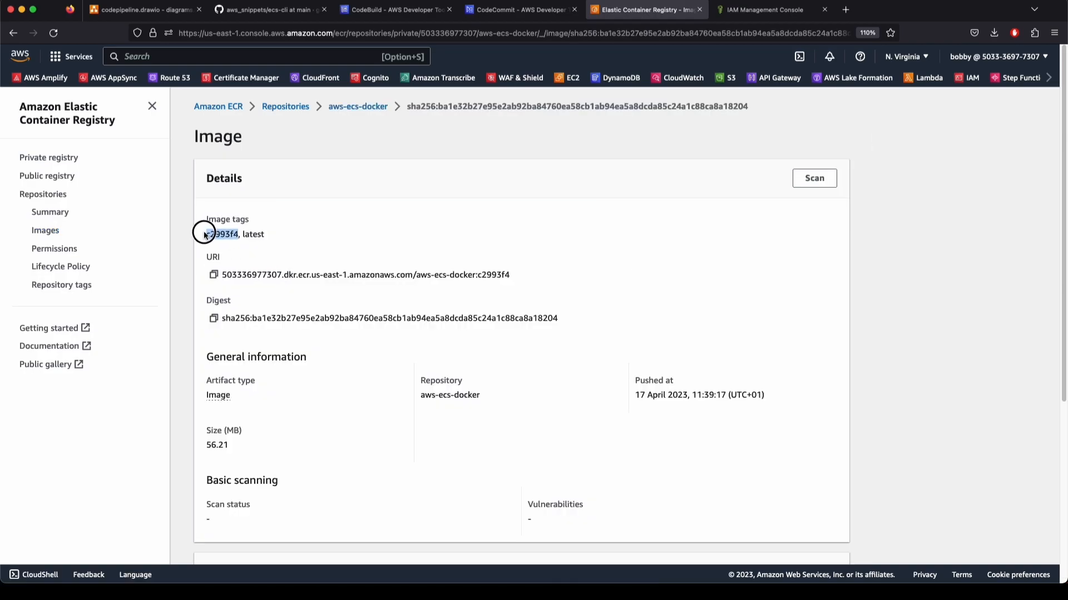
pyautogui.scroll(-5, 391, 383)
pyautogui.scroll(5, 392, 384)
pyautogui.scroll(-1, 363, 206)
pyautogui.click(245, 225)
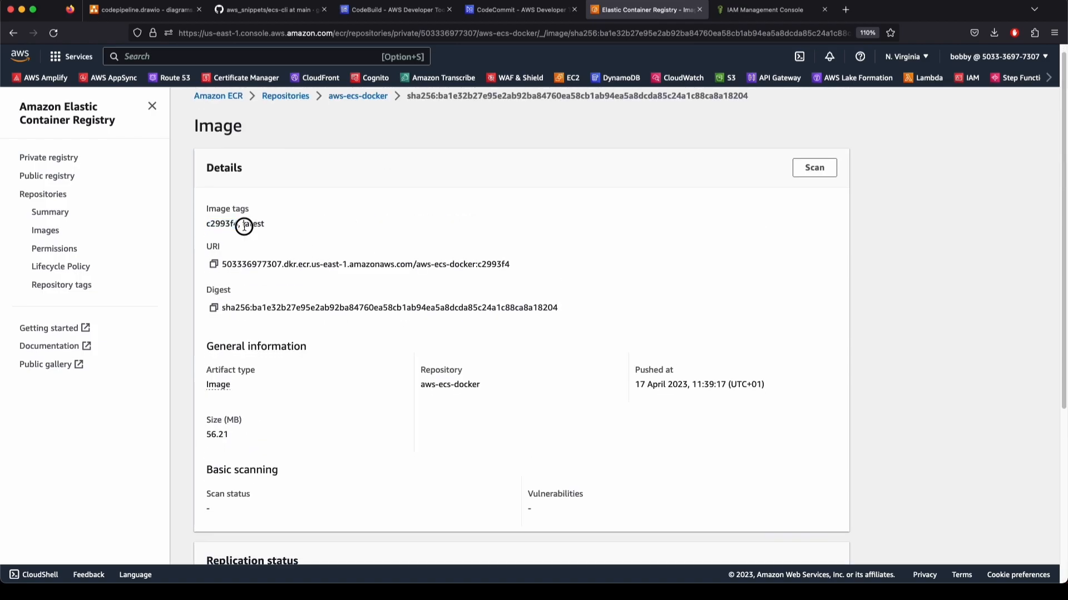
pyautogui.scroll(1, 365, 282)
pyautogui.click(365, 295)
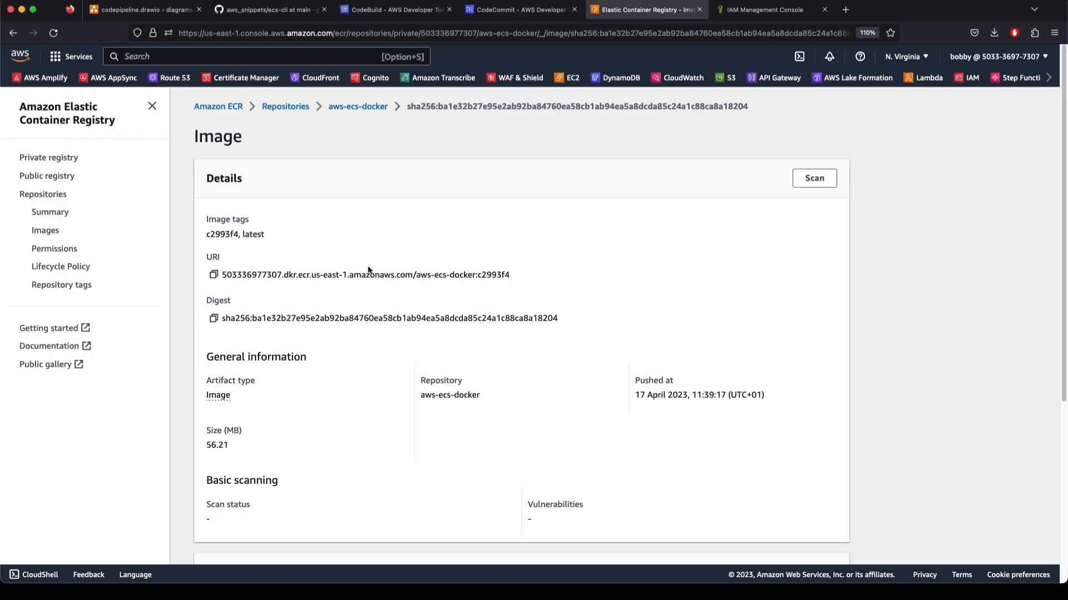
pyautogui.click(352, 108)
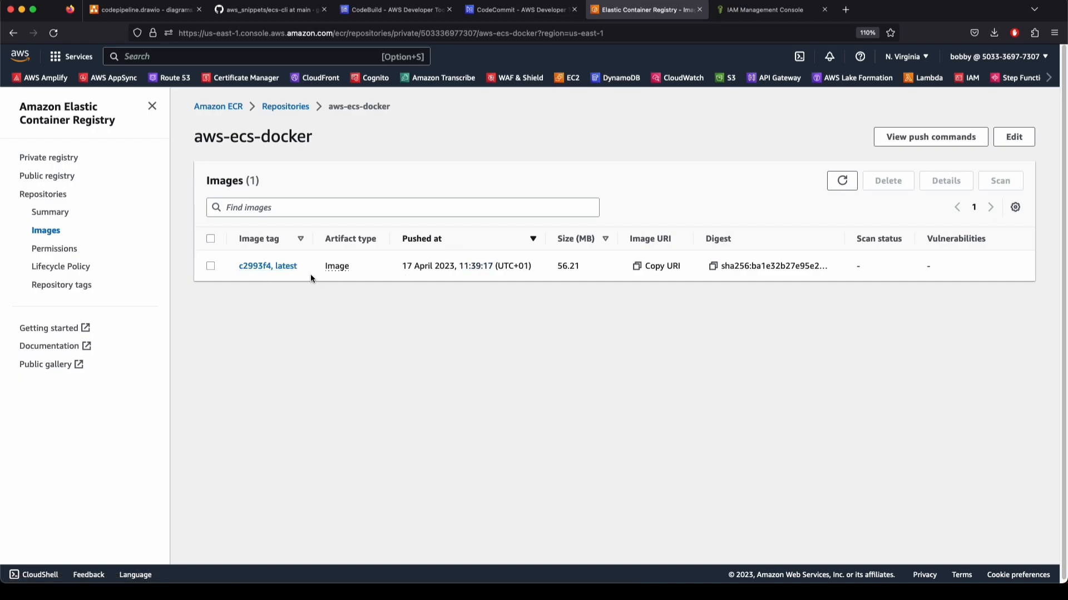
# Revisit the CodeCommit repository and confirm build 1 of aws-ecs-docker-build shows Succeeded
pyautogui.click(521, 8)
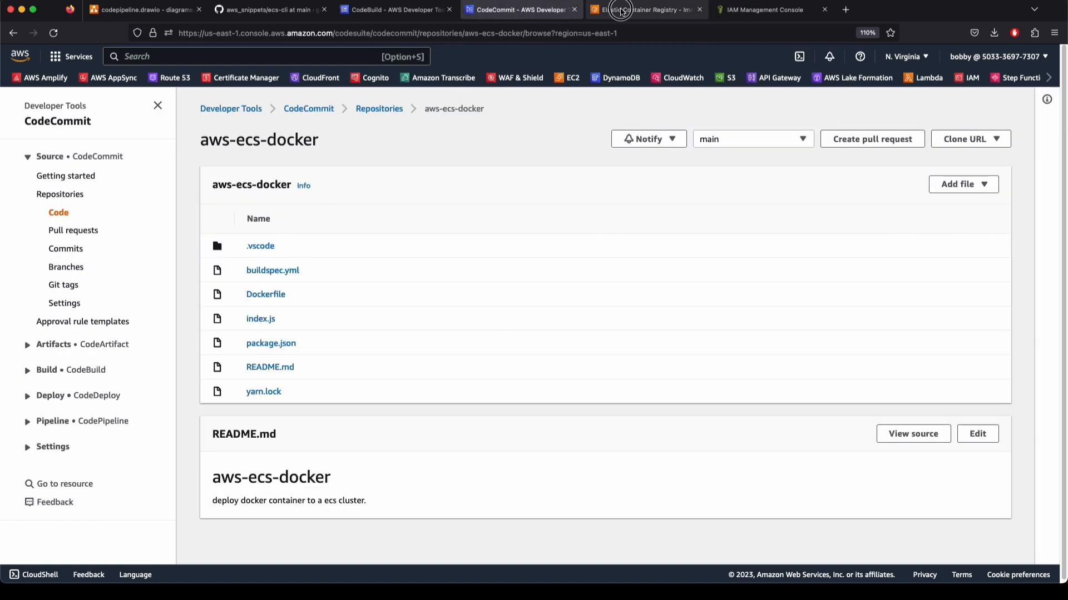
pyautogui.click(621, 10)
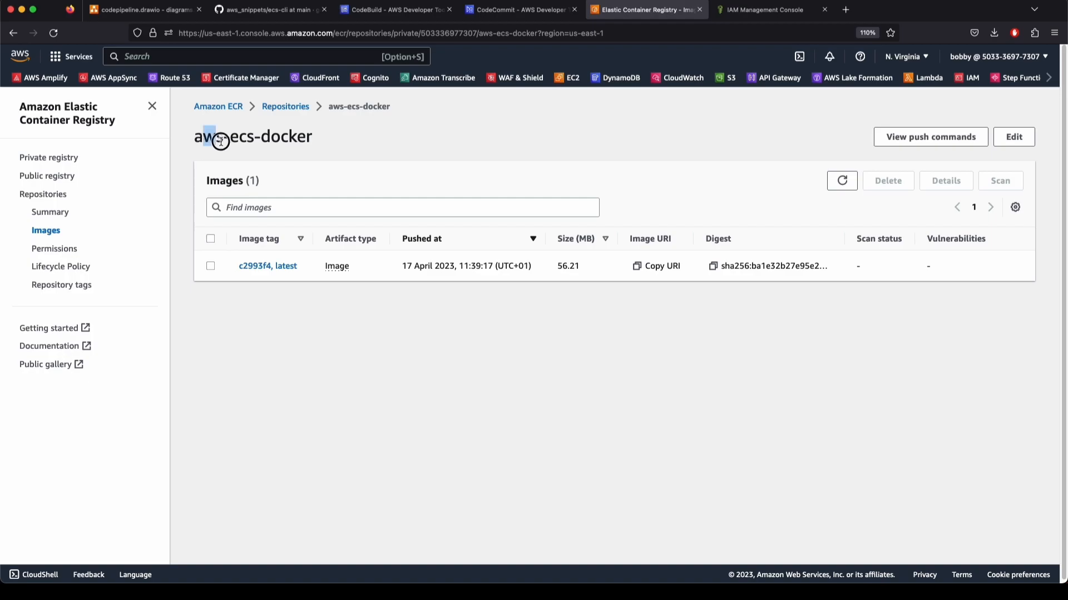
pyautogui.click(494, 10)
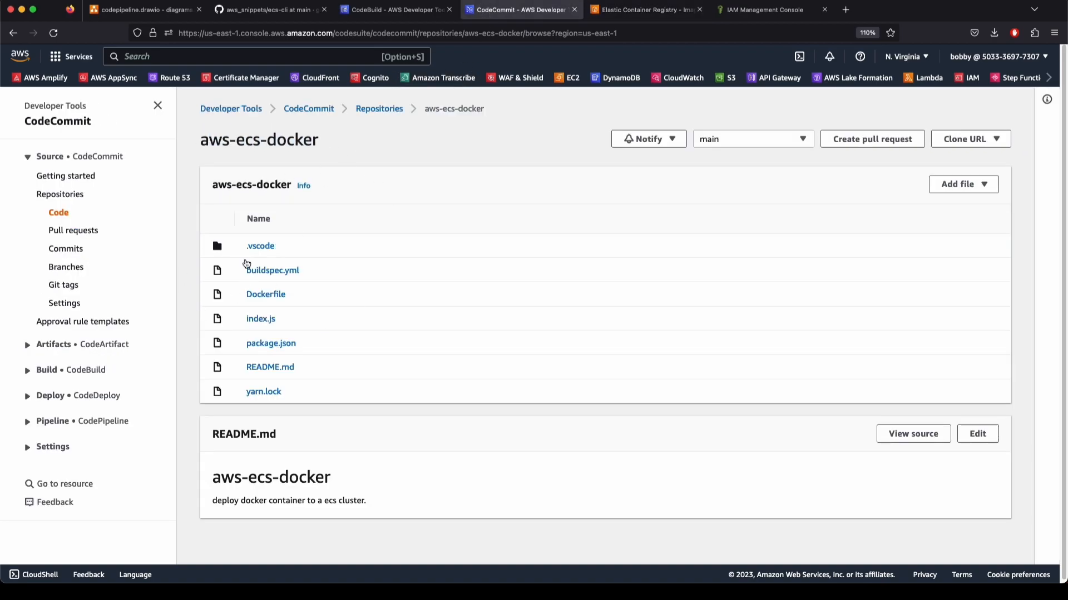
pyautogui.click(405, 10)
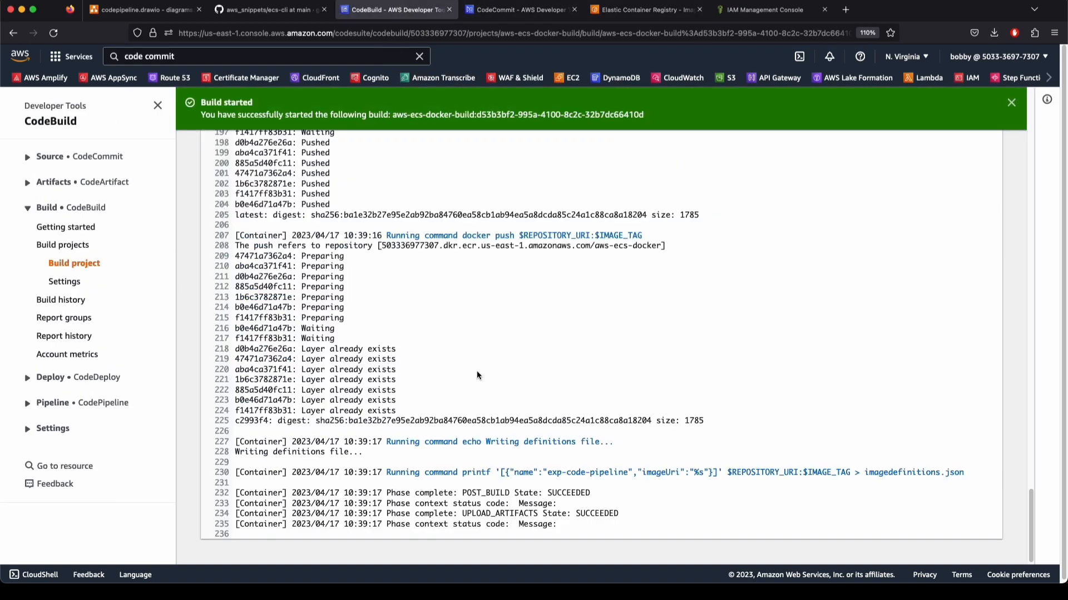
pyautogui.scroll(20, 550, 323)
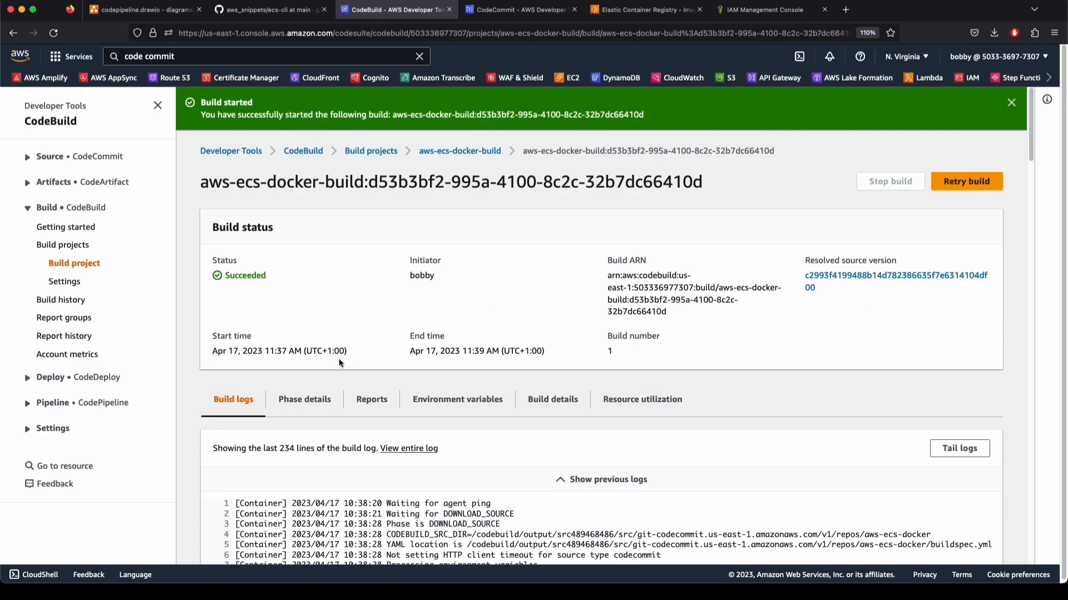
pyautogui.moveTo(261, 295); pyautogui.dragTo(219, 276)
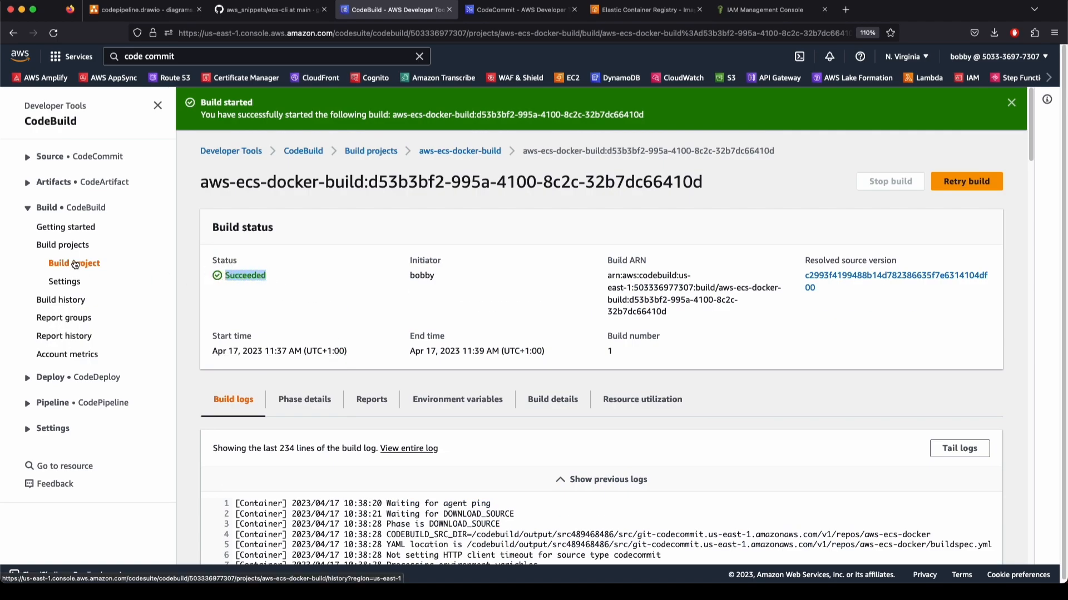
pyautogui.click(419, 56)
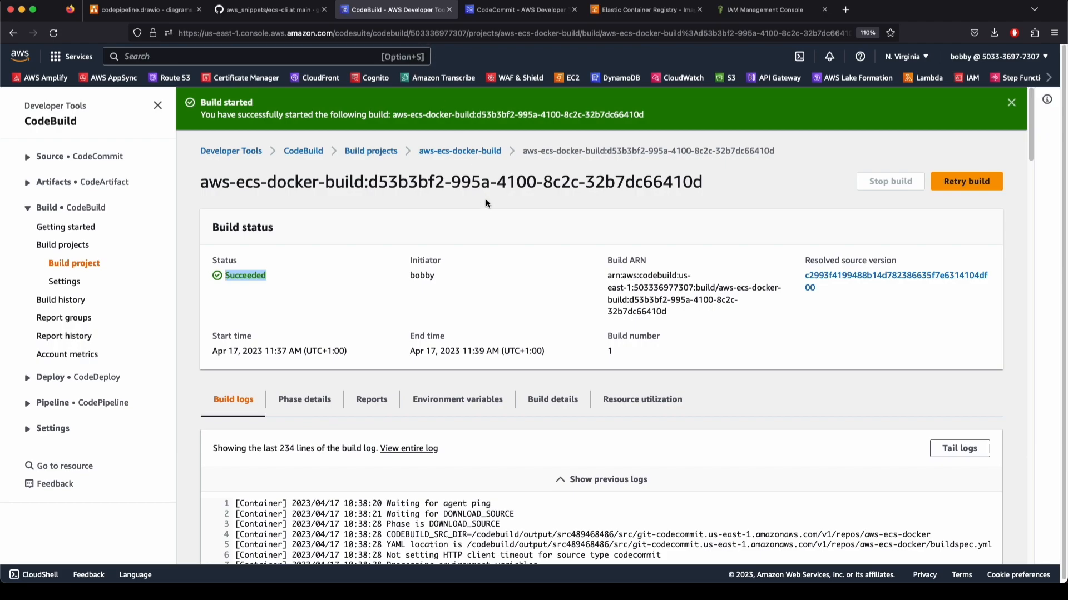
pyautogui.click(246, 14)
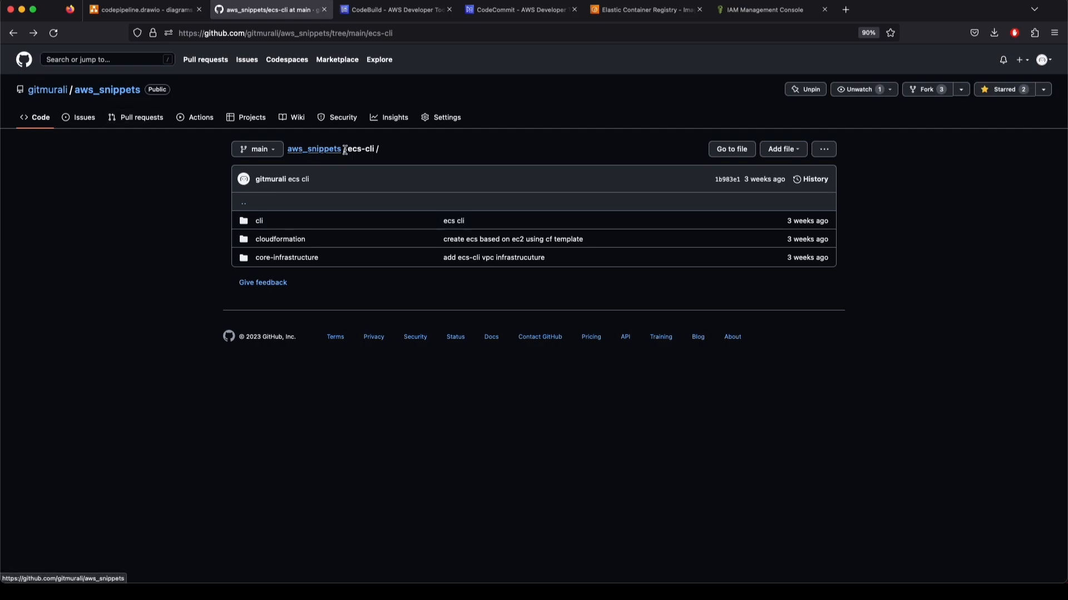
# Open the core-infrastructure folder and copy its readme's aws cloudformation create-stack command
pyautogui.moveTo(346, 152); pyautogui.dragTo(424, 154)
pyautogui.click(424, 154)
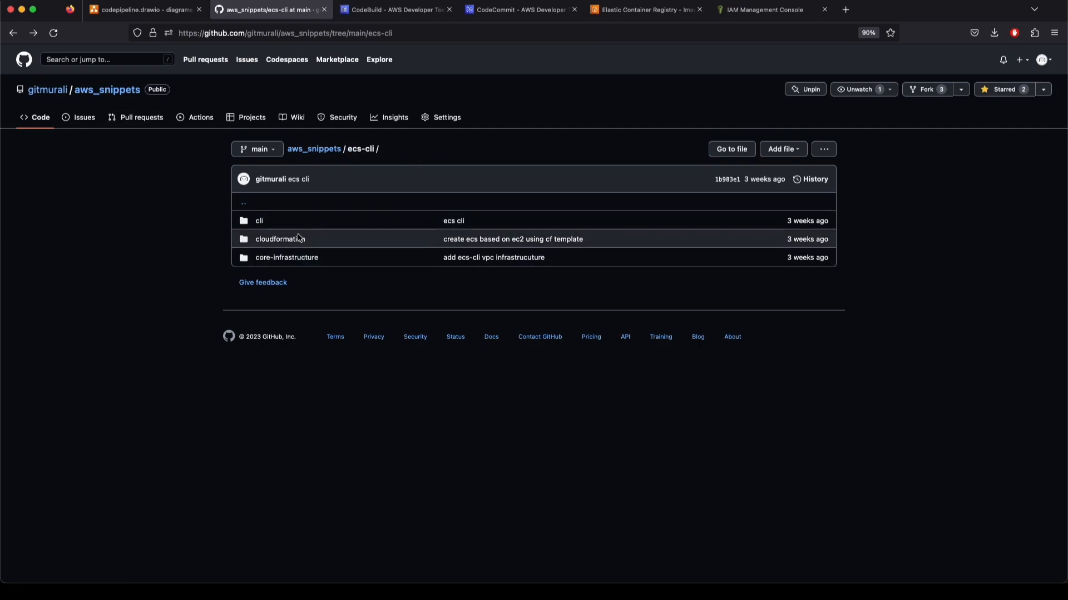
pyautogui.click(288, 258)
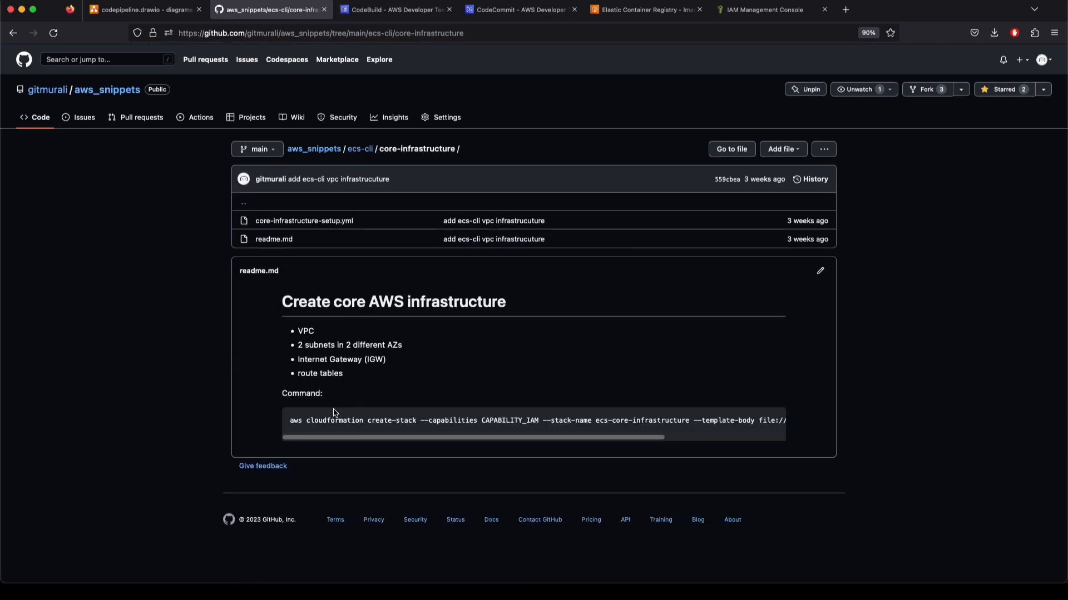
pyautogui.moveTo(292, 422); pyautogui.dragTo(437, 422)
pyautogui.click(773, 421)
pyautogui.moveTo(662, 439); pyautogui.dragTo(605, 437)
pyautogui.click(773, 421)
pyautogui.hotkey('ctrl', 'Up')
# Paste the create-stack command in the aws_snippets terminal session, then clear it and run ls
pyautogui.click(634, 147)
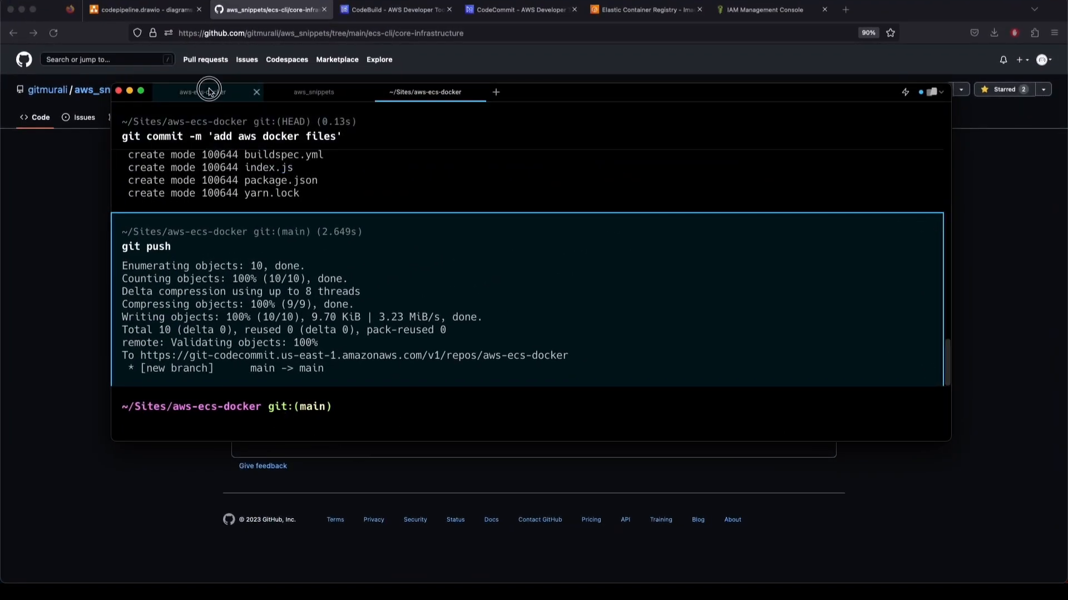
pyautogui.click(207, 92)
pyautogui.click(316, 94)
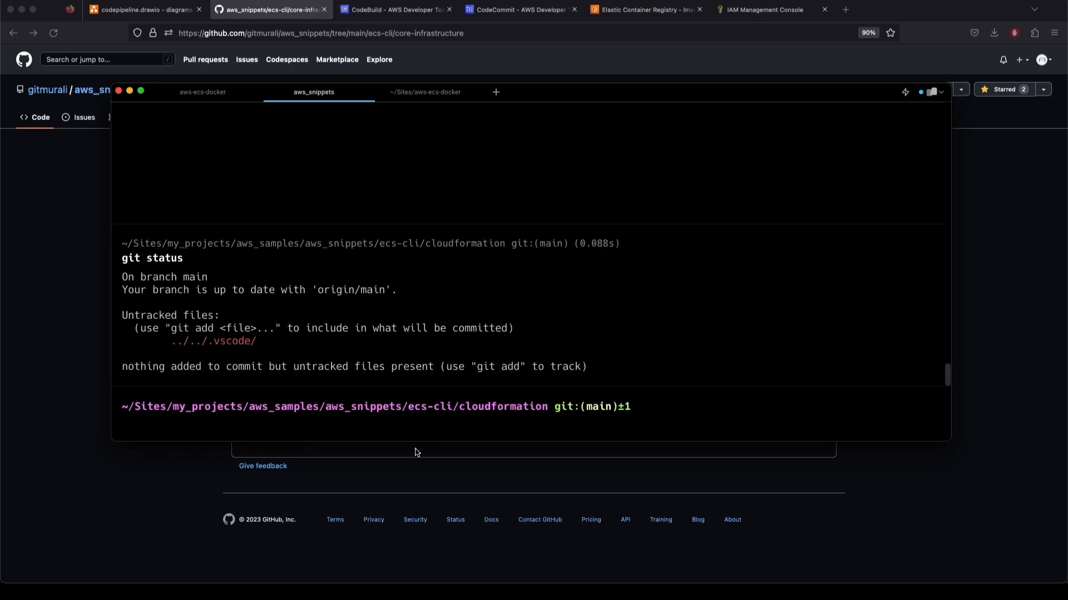
pyautogui.press('super+v')
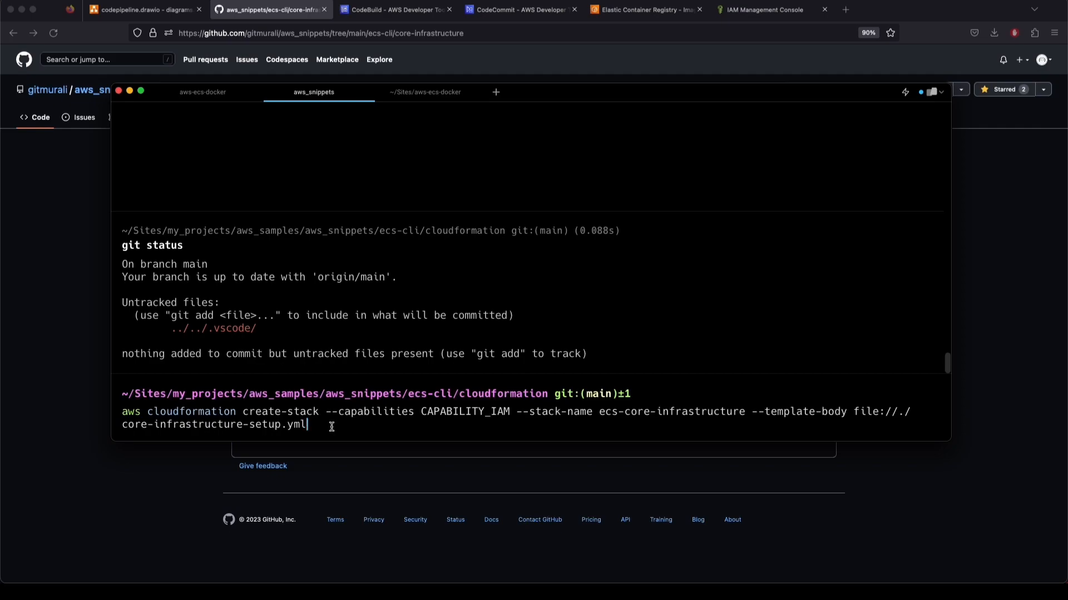
pyautogui.click(307, 412)
pyautogui.moveTo(599, 412); pyautogui.dragTo(747, 412)
pyautogui.click(747, 412)
pyautogui.press('super+a')
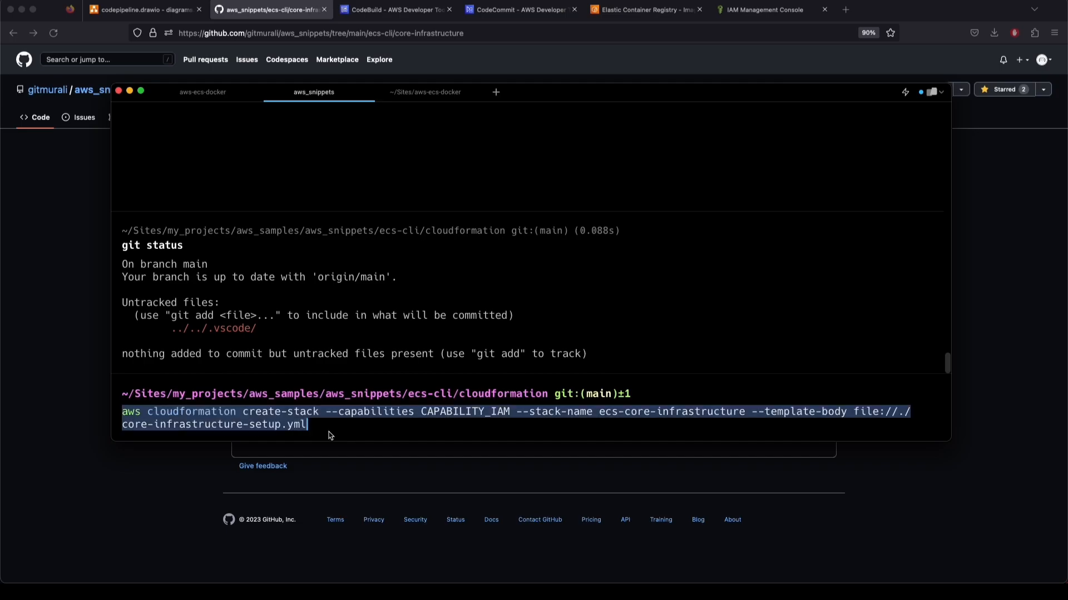
pyautogui.press('BackSpace')
pyautogui.write('ls')
pyautogui.press('Return')
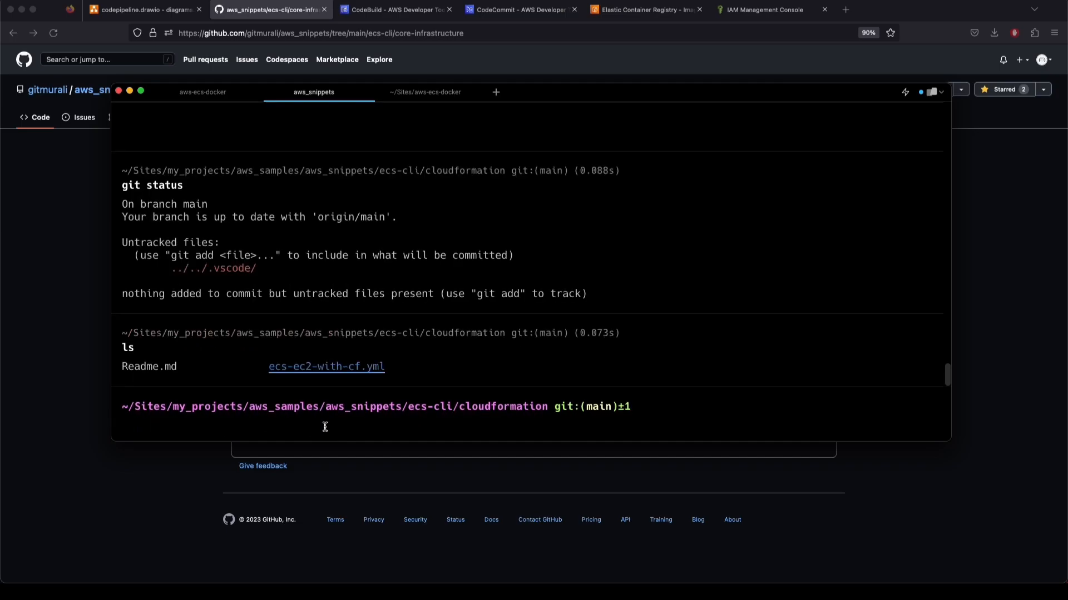
# Change the pasted command's template to ecs-ec2-with-cf.yml and check core-infrastructure-setup.yml on GitHub
pyautogui.press('super+v')
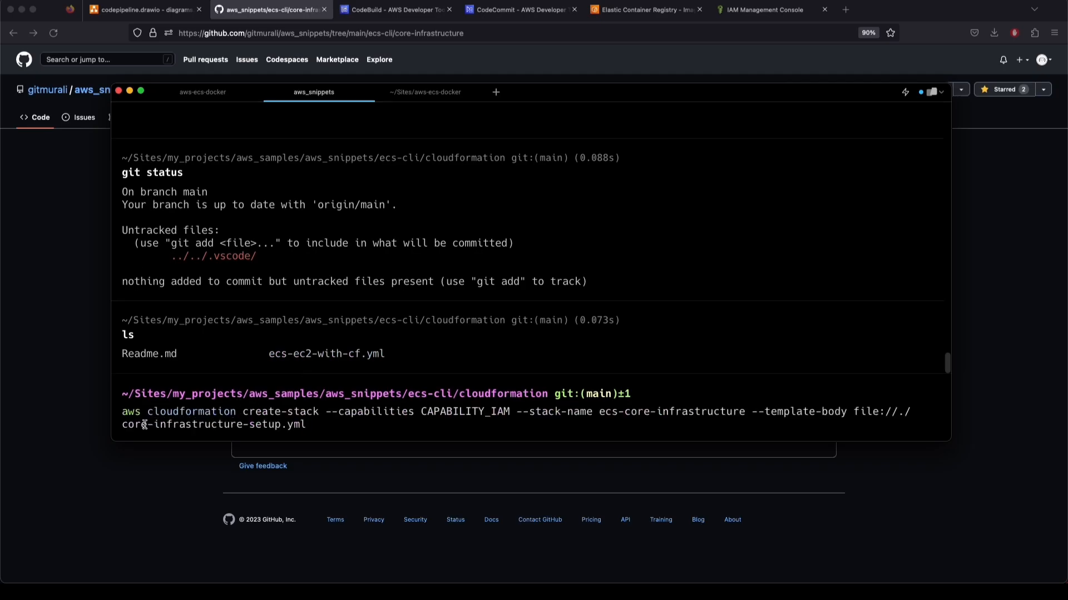
pyautogui.click(276, 427)
pyautogui.press('super+BackSpace')
pyautogui.write('ecs-ec2')
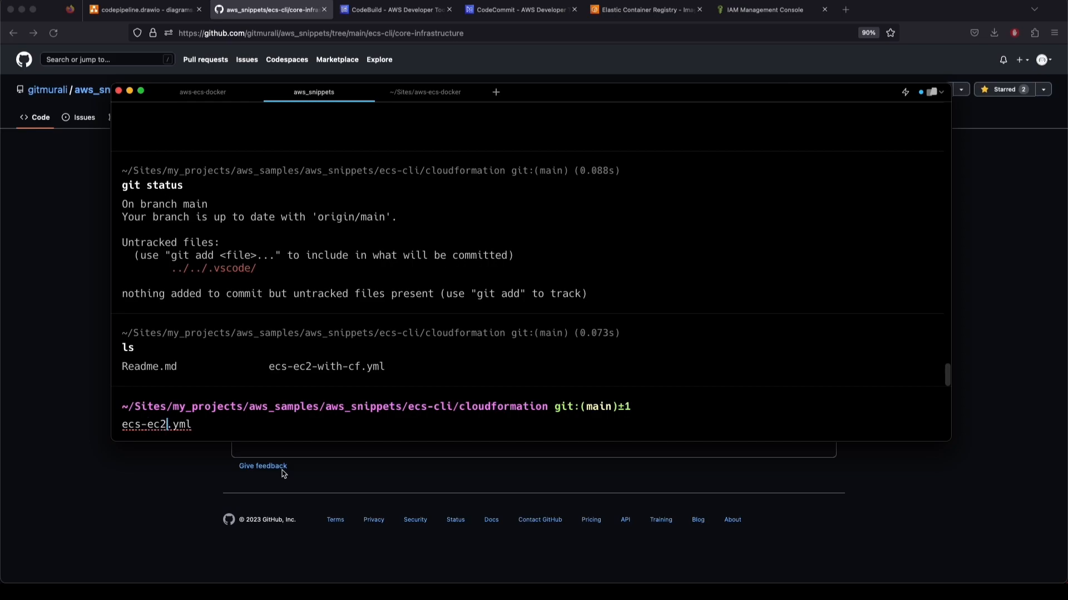
pyautogui.hotkey('ctrl', 'k')
pyautogui.write('-with-cf.yml')
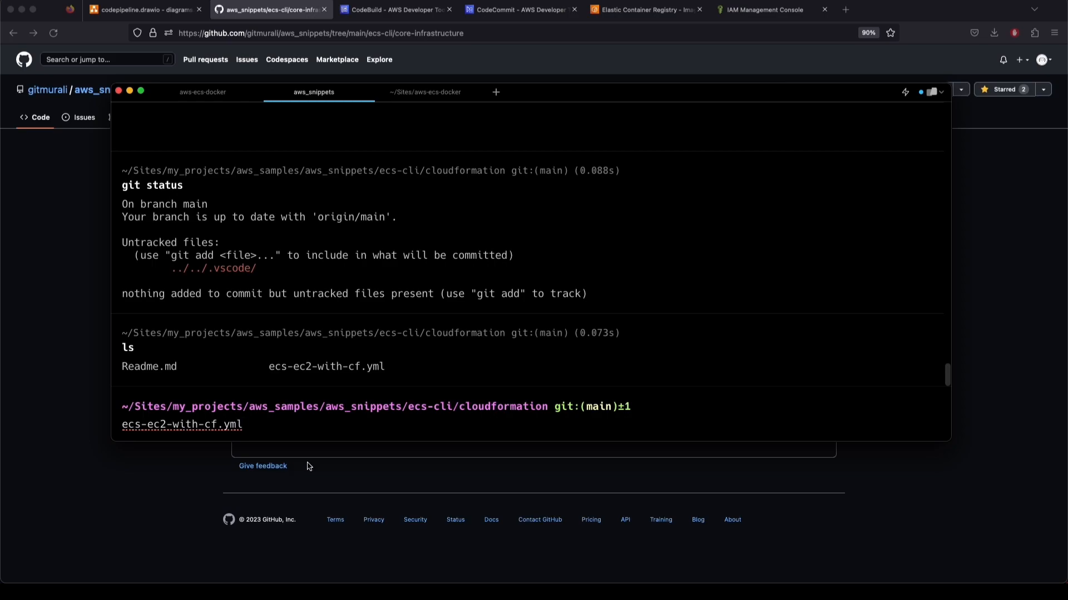
pyautogui.click(49, 266)
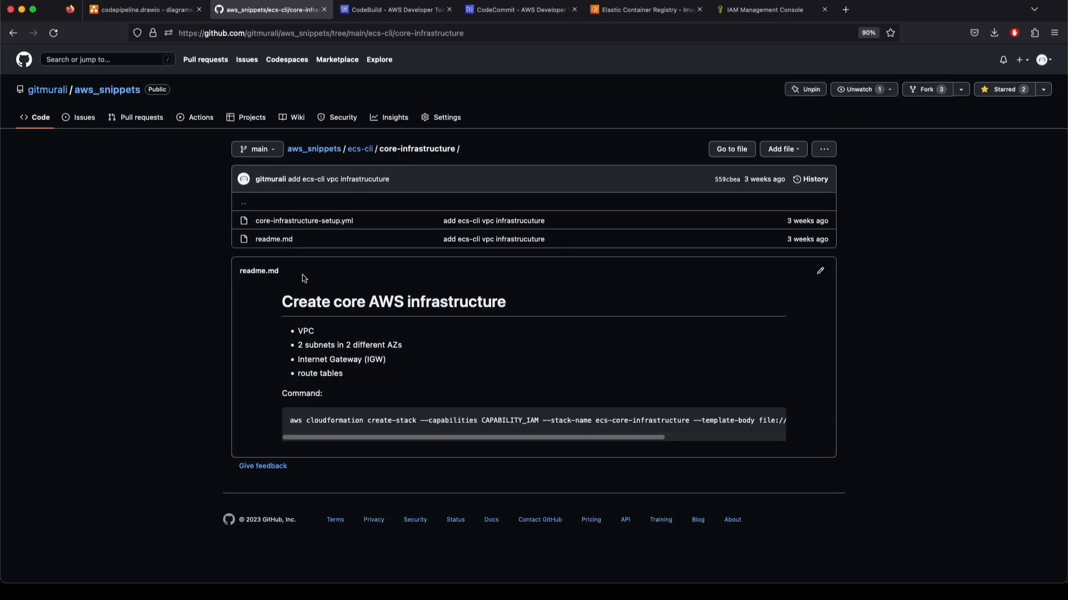
pyautogui.click(319, 223)
pyautogui.scroll(-10, 396, 453)
pyautogui.press('super+Left')
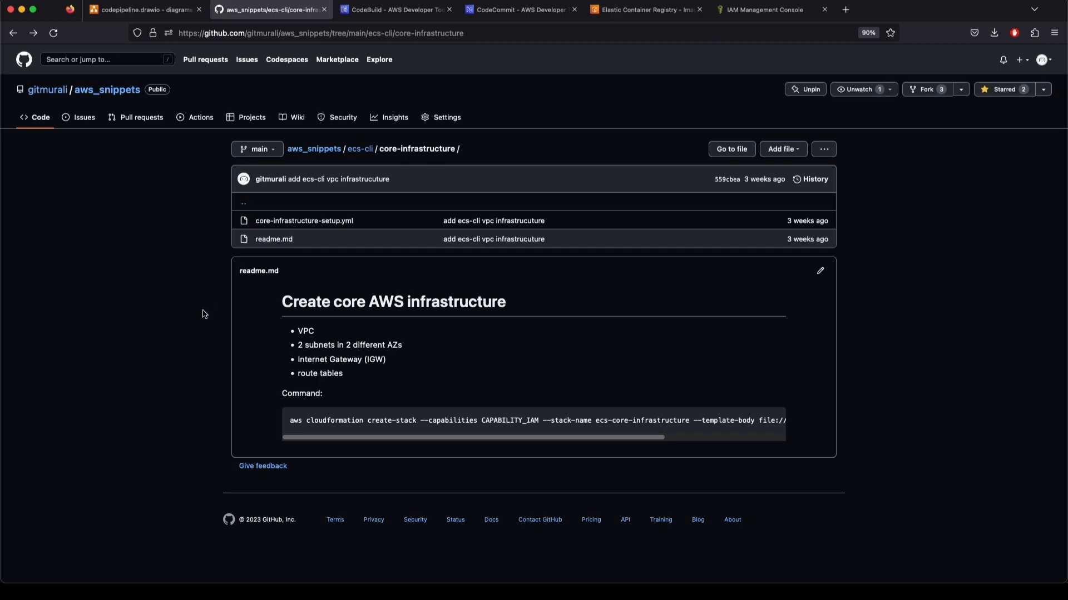
pyautogui.press('super+Tab')
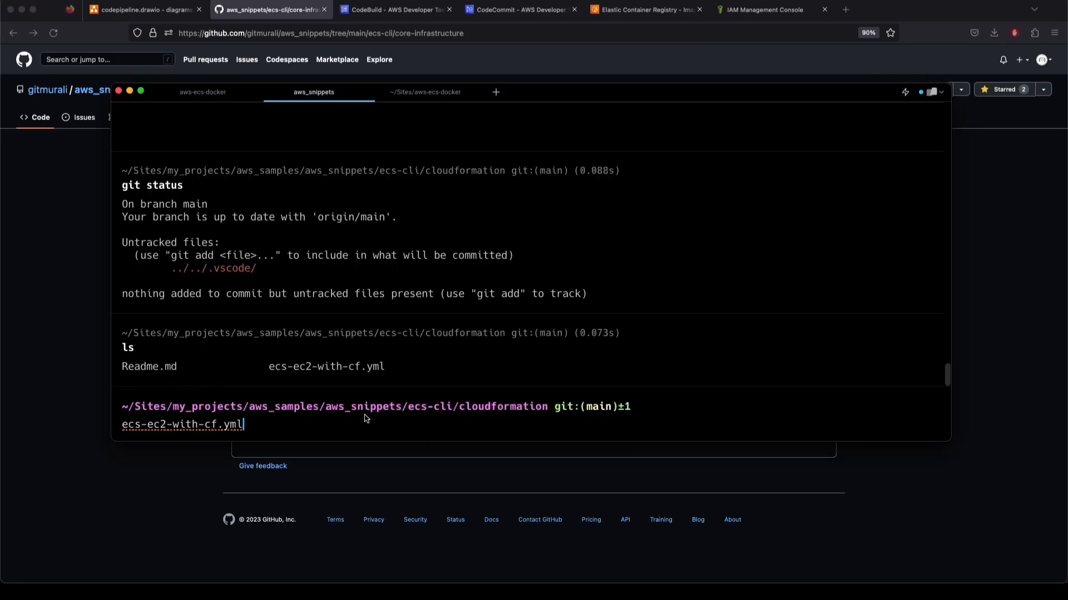
# Discard the edit and move into ecs-cli/core-infrastructure, listing its files
pyautogui.moveTo(243, 424); pyautogui.dragTo(121, 424)
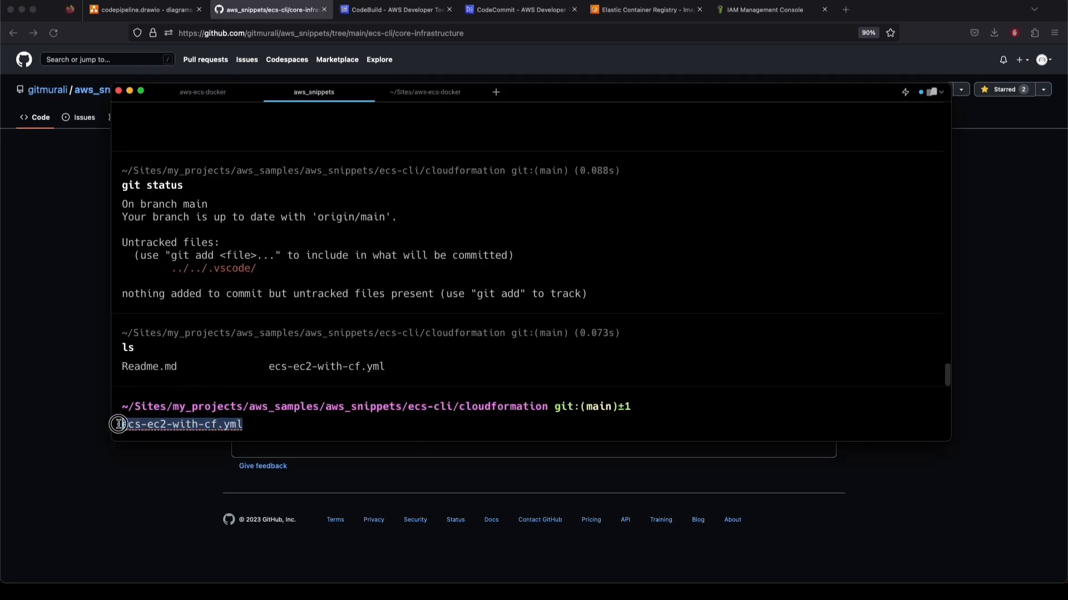
pyautogui.press('BackSpace')
pyautogui.write('cd ..')
pyautogui.press('Return')
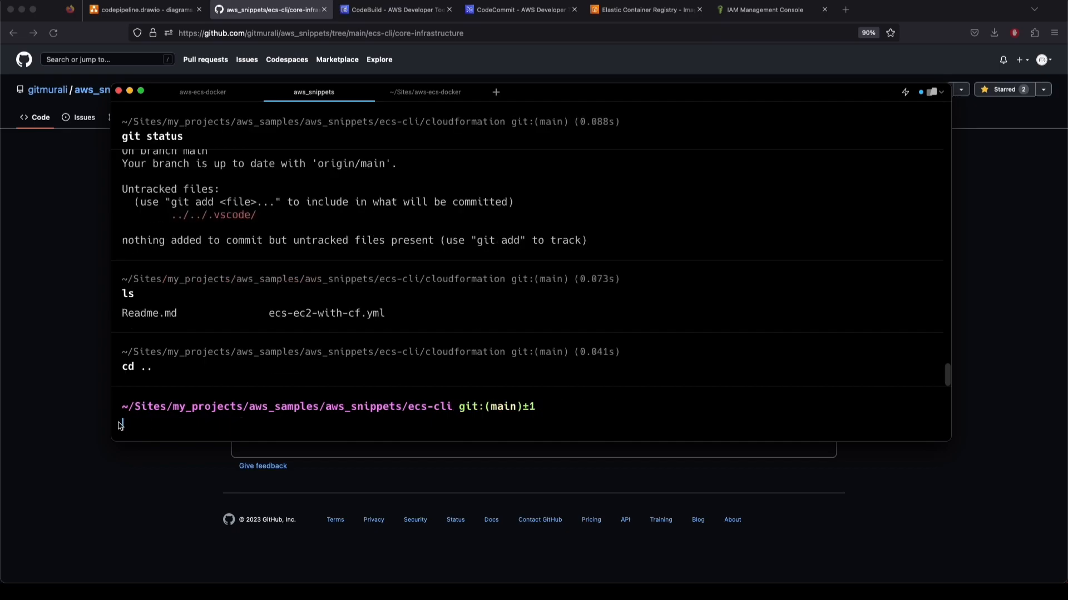
pyautogui.write('ls')
pyautogui.press('Return')
pyautogui.write('cd core')
pyautogui.press('Tab')
pyautogui.press('Return')
pyautogui.write('l')
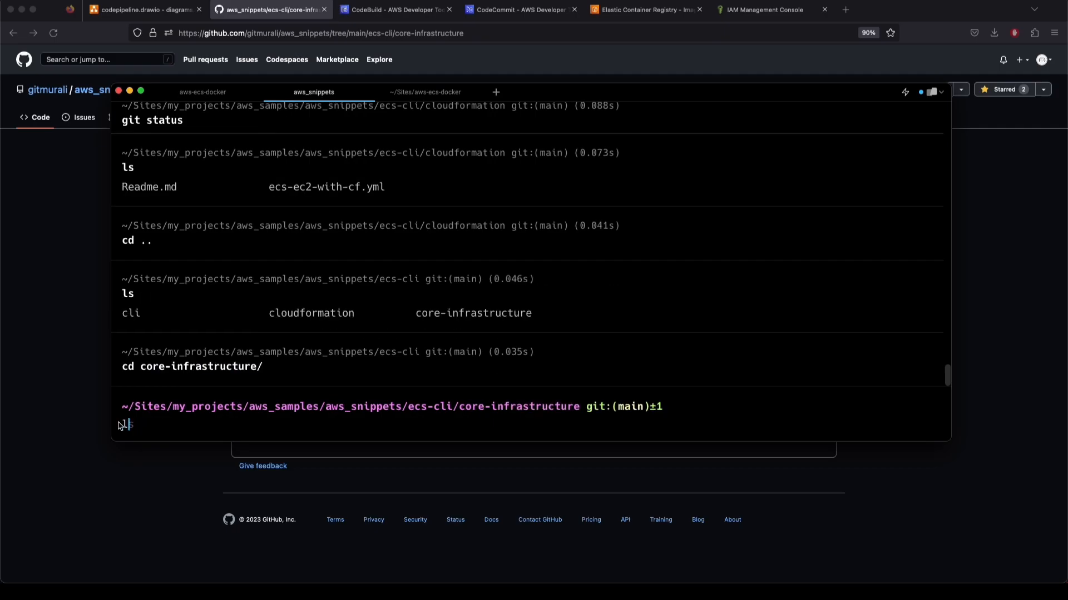
pyautogui.write('s')
pyautogui.press('Return')
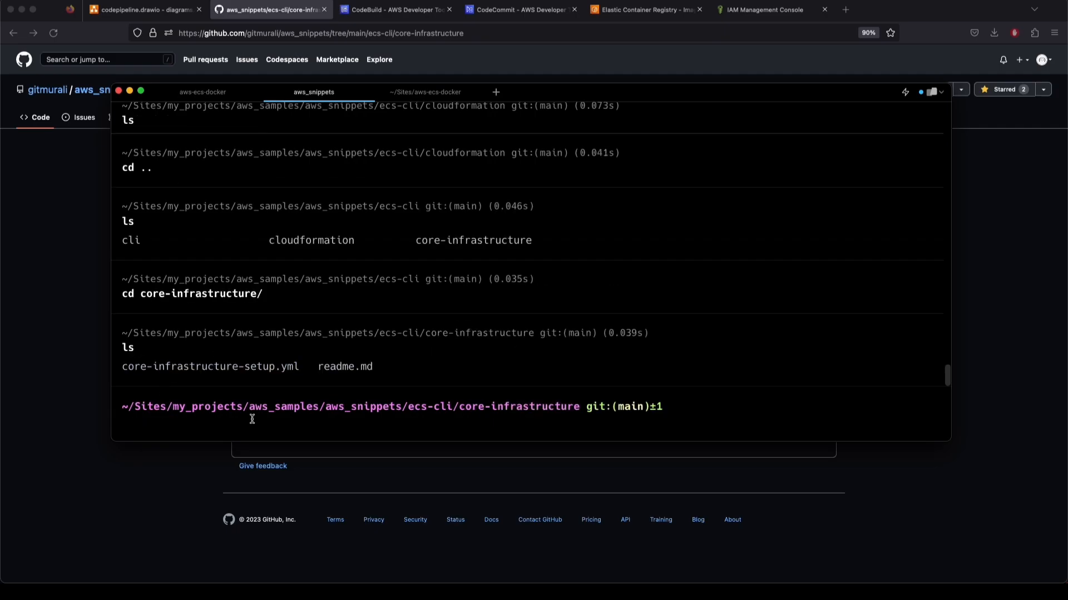
# Run the create-stack command for ecs-core-infrastructure and note the returned StackId
pyautogui.press('super+v')
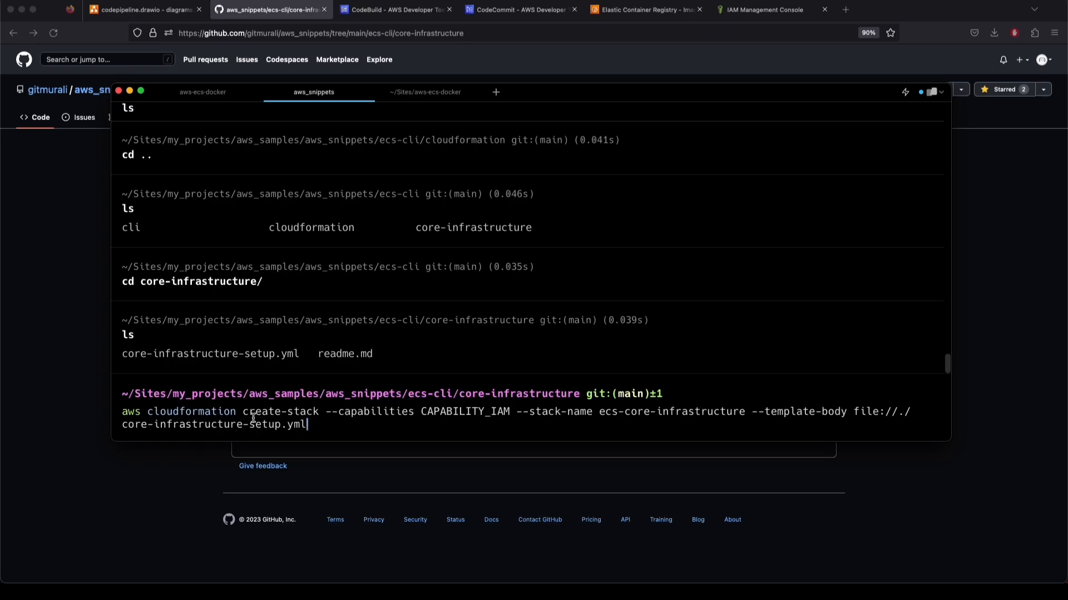
pyautogui.press('Return')
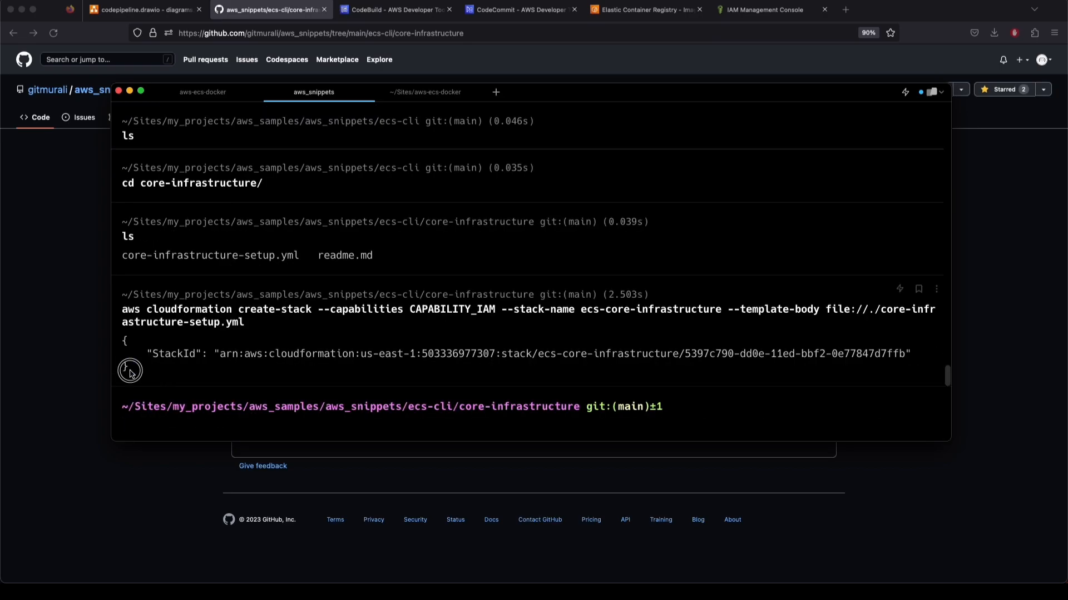
pyautogui.moveTo(131, 374); pyautogui.dragTo(119, 342)
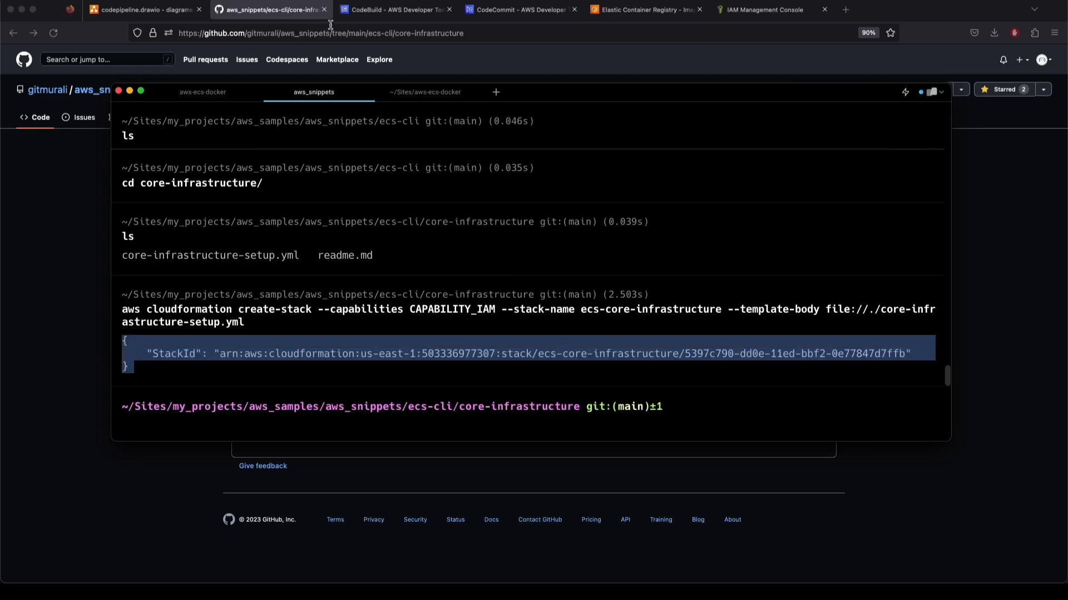
pyautogui.click(144, 10)
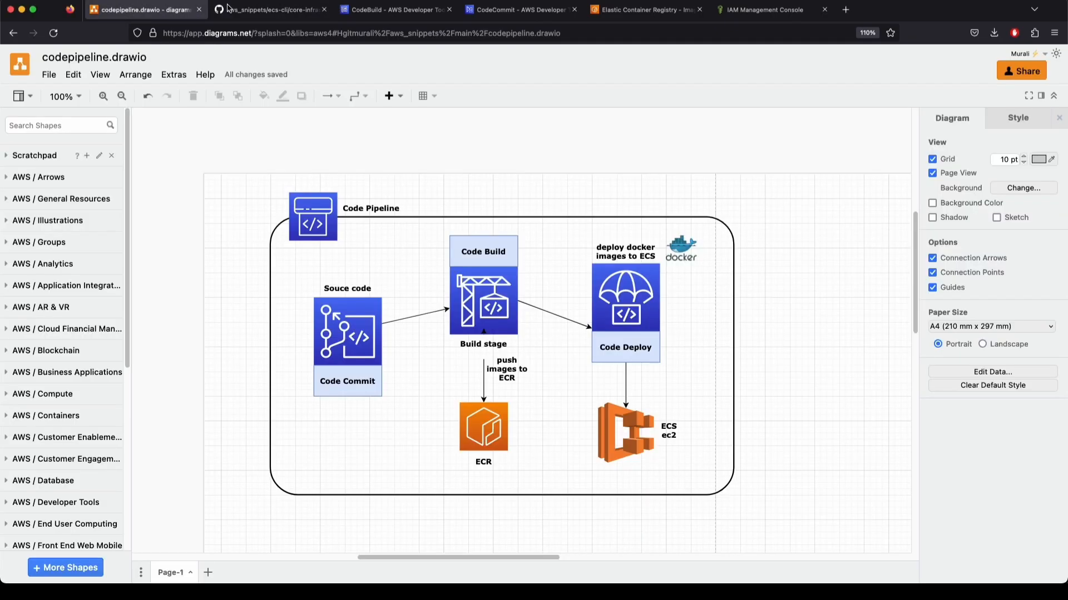
# Open CloudFormation in a new tab and view the ecs-core-infrastructure stack's Resources
pyautogui.click(622, 10)
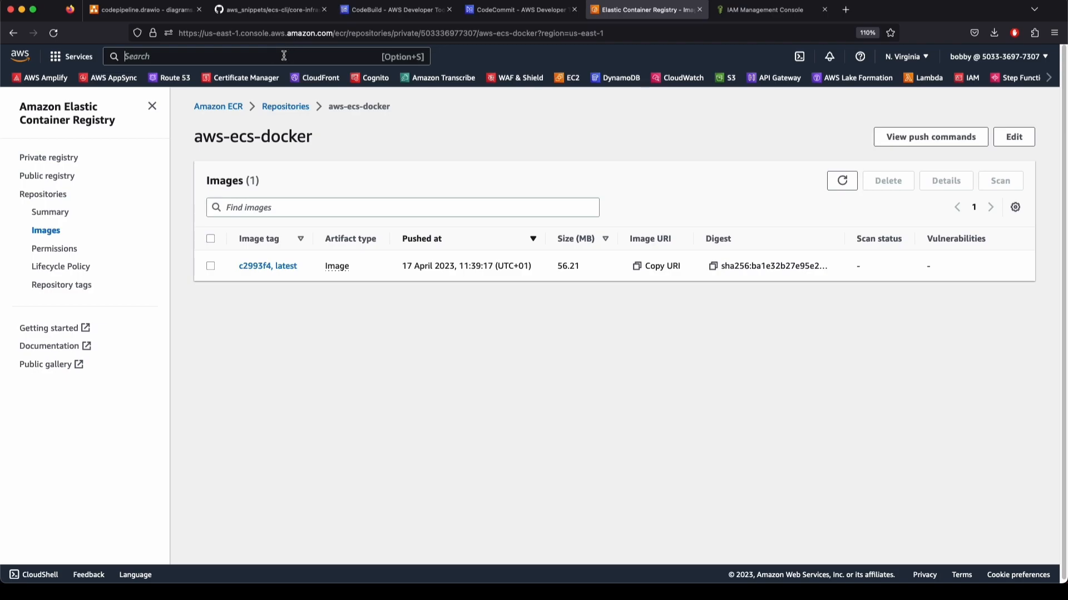
pyautogui.write('cloudforma')
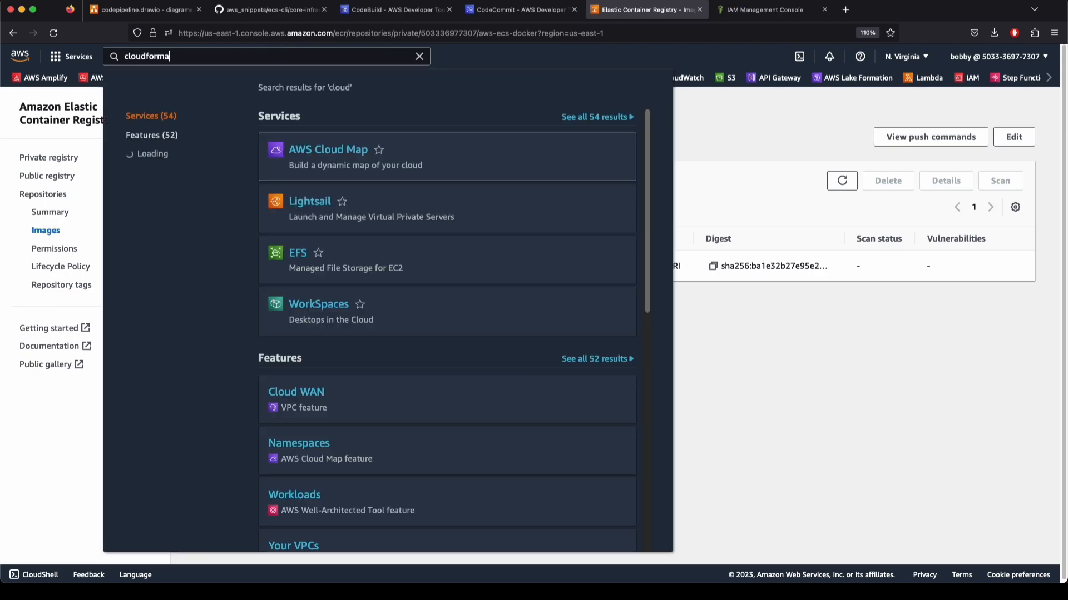
pyautogui.rightClick(509, 142)
pyautogui.click(556, 146)
pyautogui.click(740, 11)
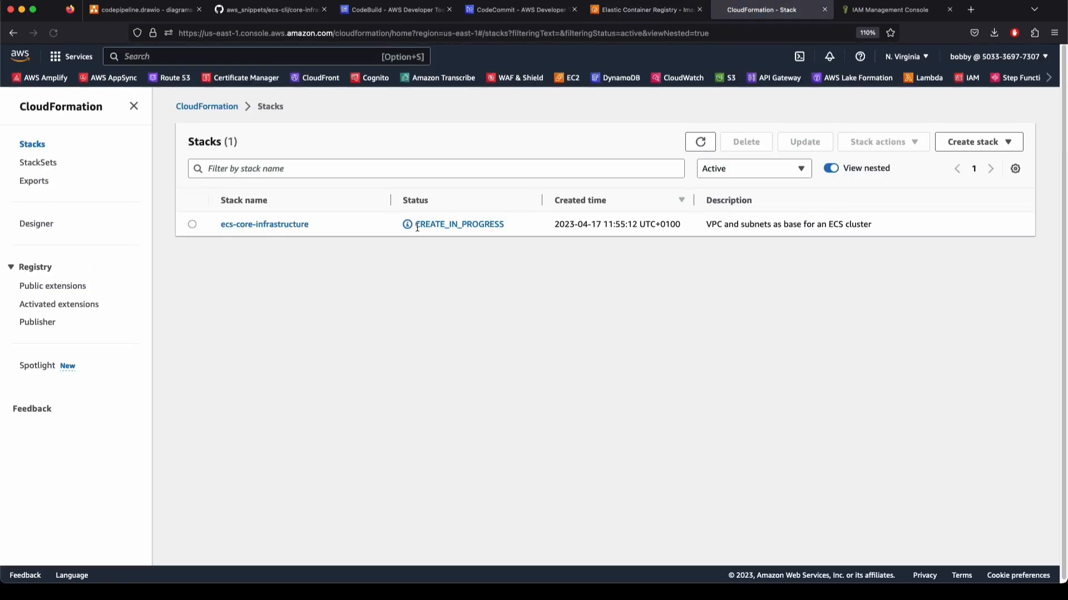
pyautogui.click(293, 225)
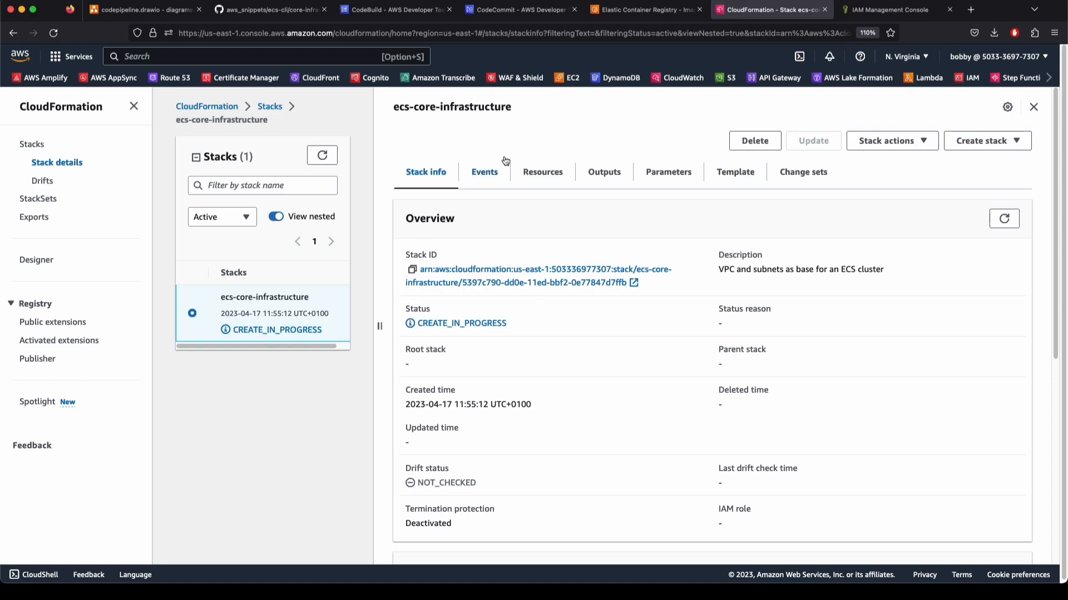
pyautogui.click(531, 179)
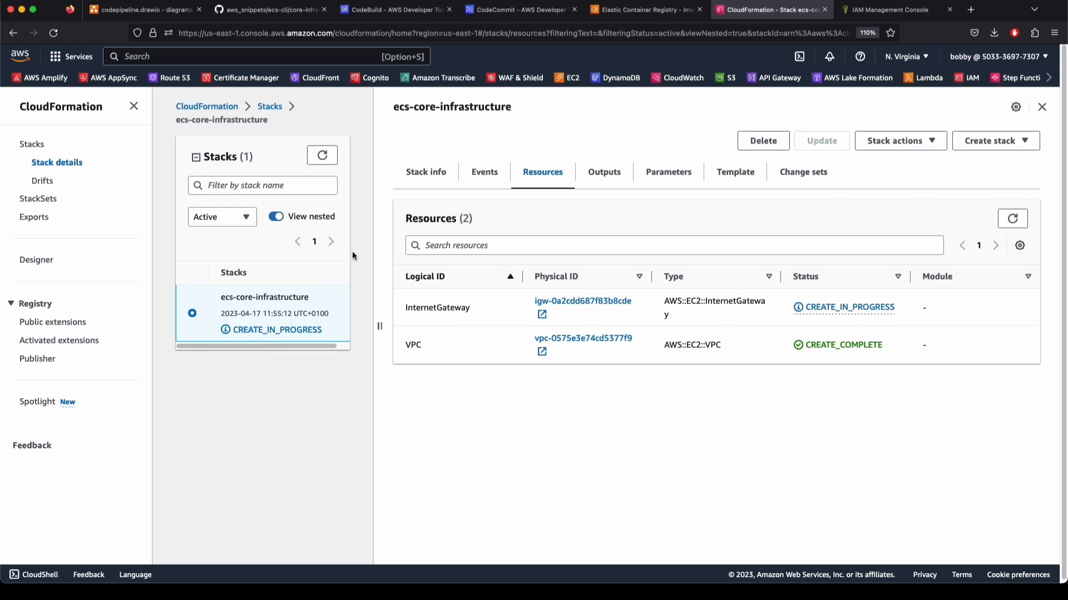
# Run cd .., ls, cd cloudformation/ and ls to list Readme.md and ecs-ec2-with-cf.yml
pyautogui.hotkey('ctrl', 'Up')
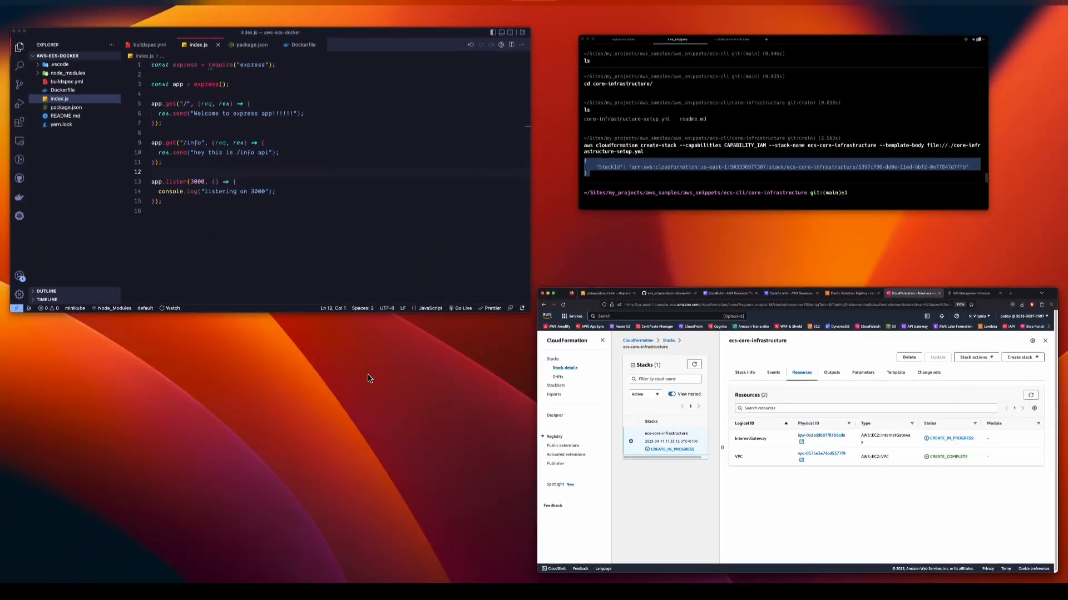
pyautogui.click(576, 216)
pyautogui.click(343, 423)
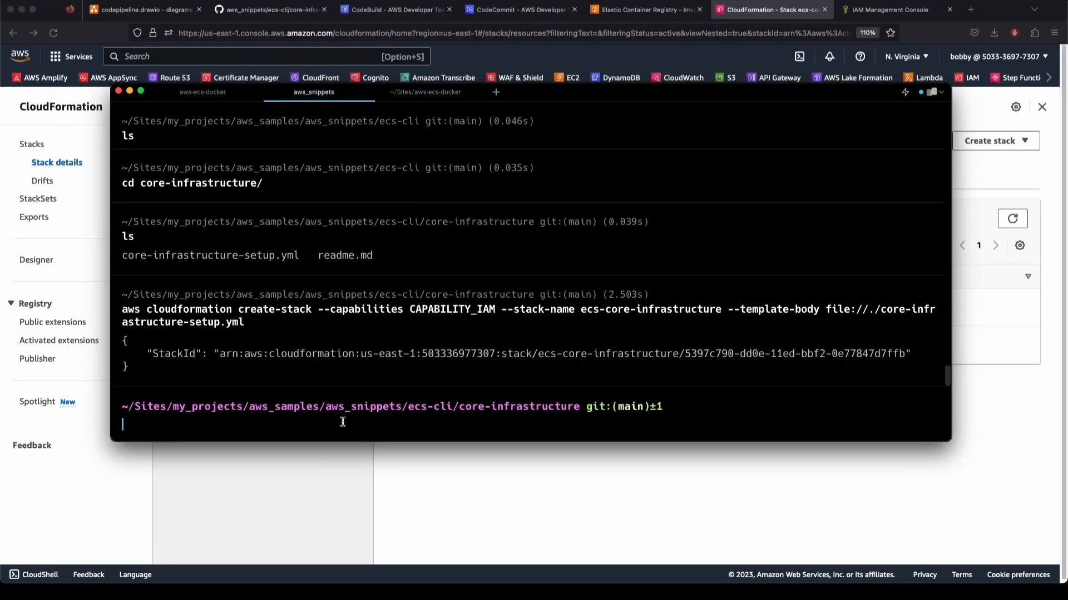
pyautogui.write('cd ..')
pyautogui.press('Return')
pyautogui.write('ls')
pyautogui.press('Return')
pyautogui.write('cd cloudformation/')
pyautogui.press('Return')
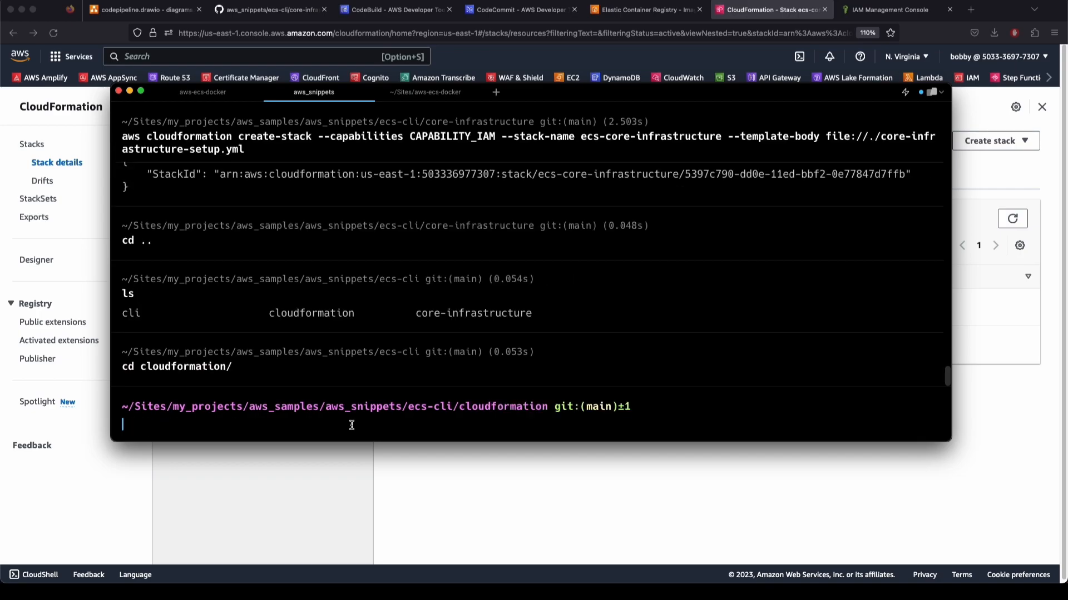
pyautogui.write('ls')
pyautogui.press('Return')
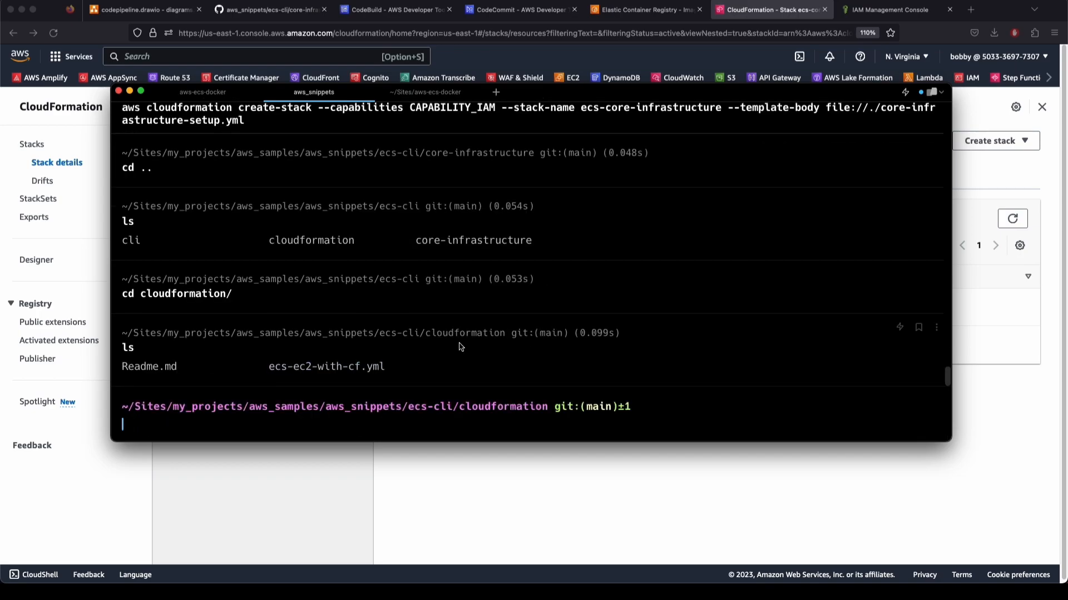
pyautogui.click(298, 493)
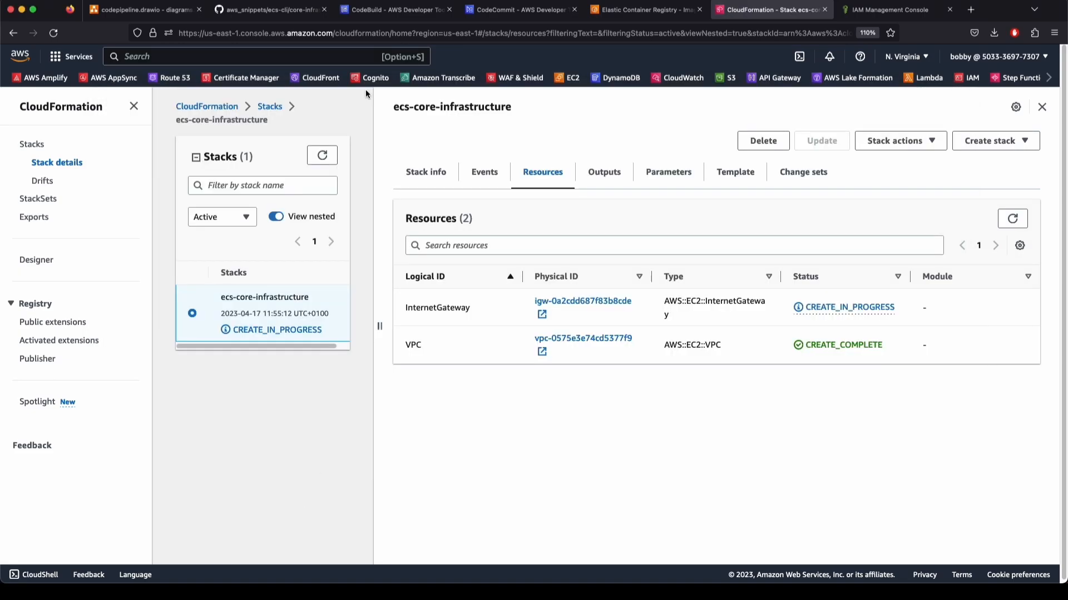
# Navigate GitHub to ecs-cli/cloudformation and copy the Readme's ecs-type-ec2 create-stack command
pyautogui.click(255, 12)
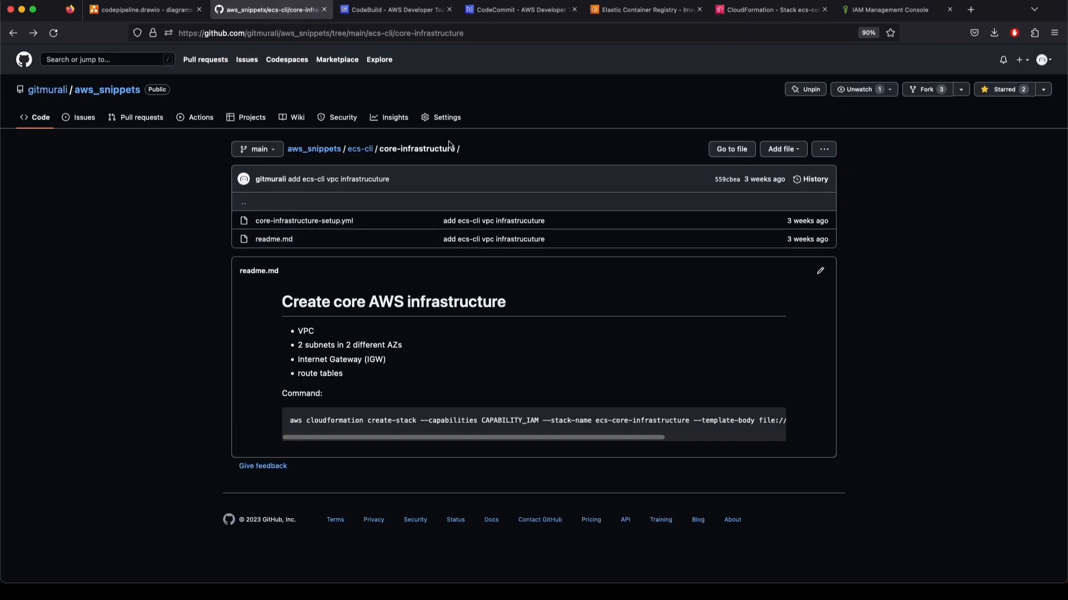
pyautogui.click(360, 149)
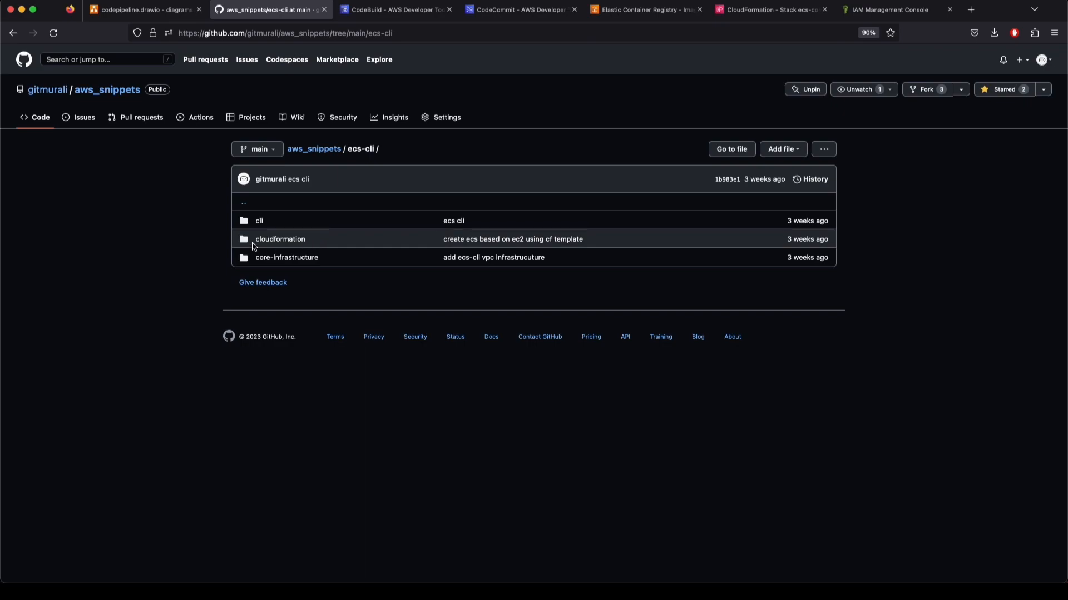
pyautogui.click(276, 240)
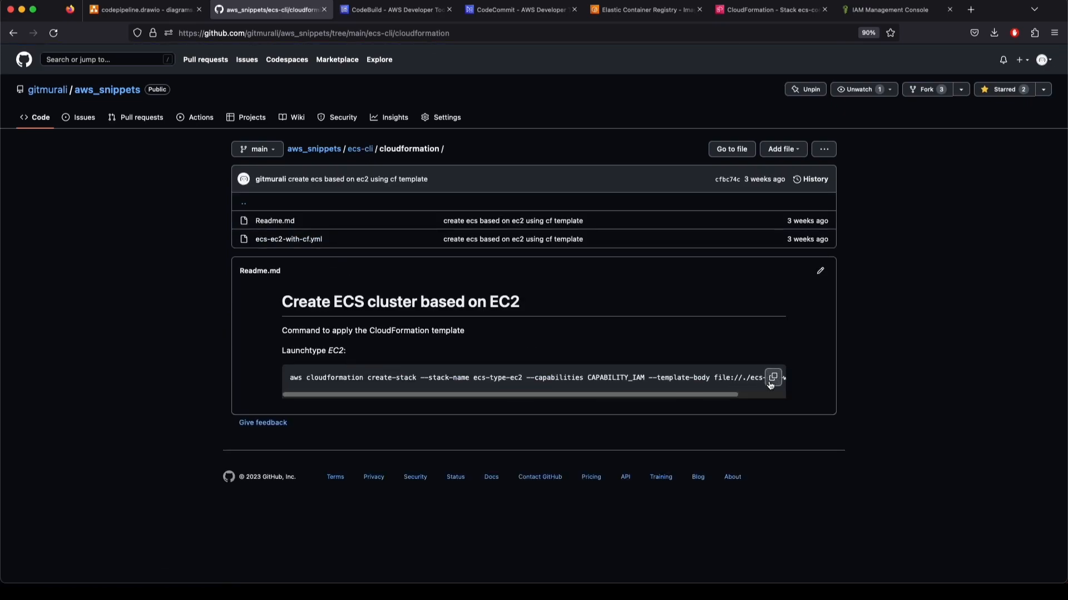
pyautogui.moveTo(682, 395)
pyautogui.mouseDown()
pyautogui.moveTo(730, 396)
pyautogui.moveTo(709, 395)
pyautogui.moveTo(734, 380)
pyautogui.moveTo(695, 380)
pyautogui.mouseUp()
pyautogui.click(695, 380)
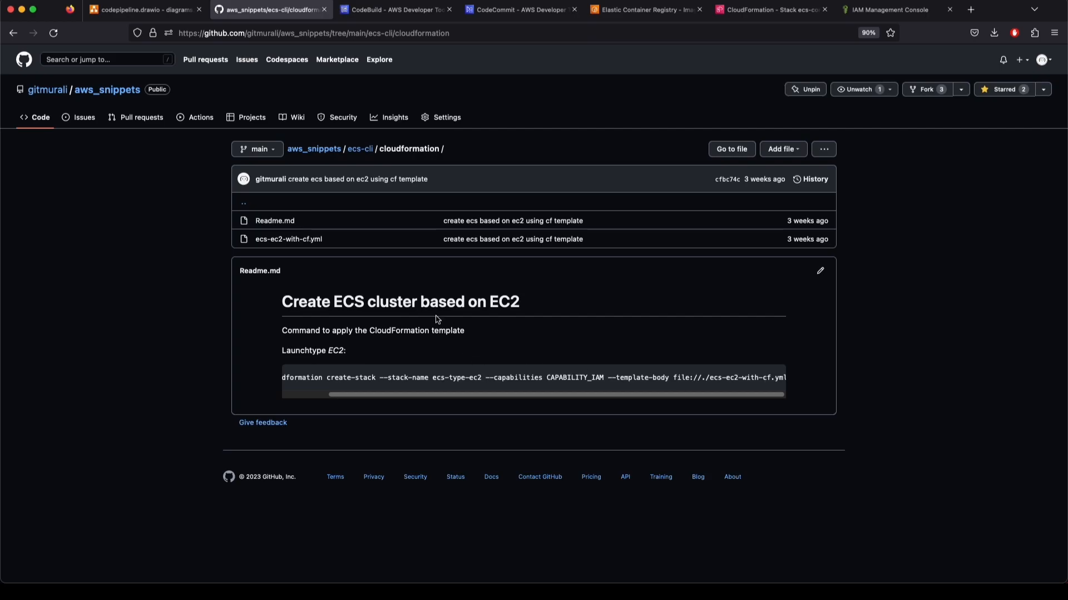
pyautogui.click(774, 383)
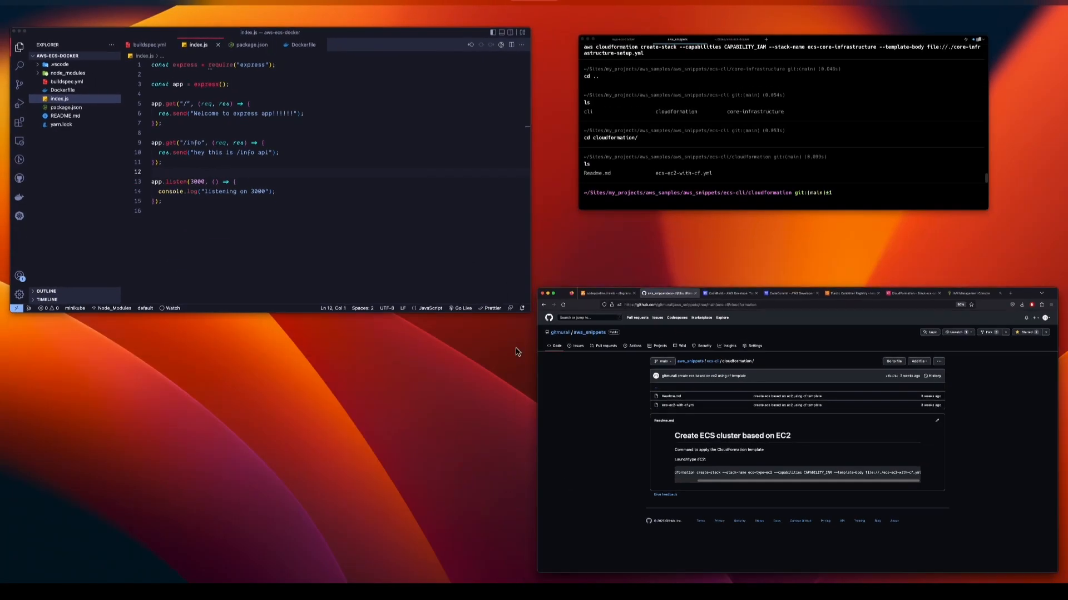
pyautogui.click(433, 285)
pyautogui.click(416, 398)
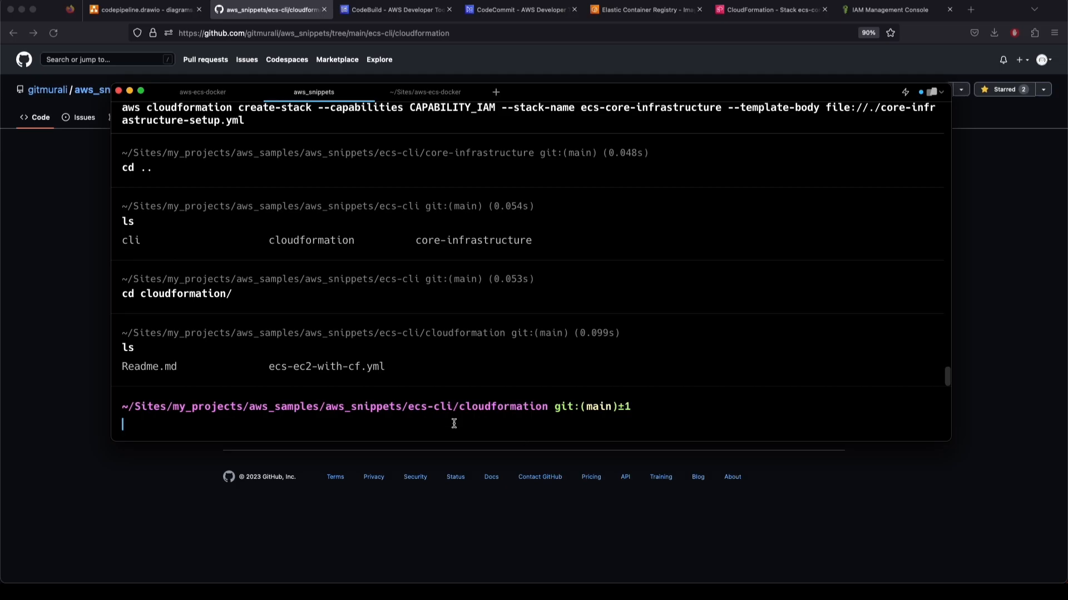
# Paste the create-stack command and restore its stack name to ecs-type-ec2 after trial edits
pyautogui.press('super+v')
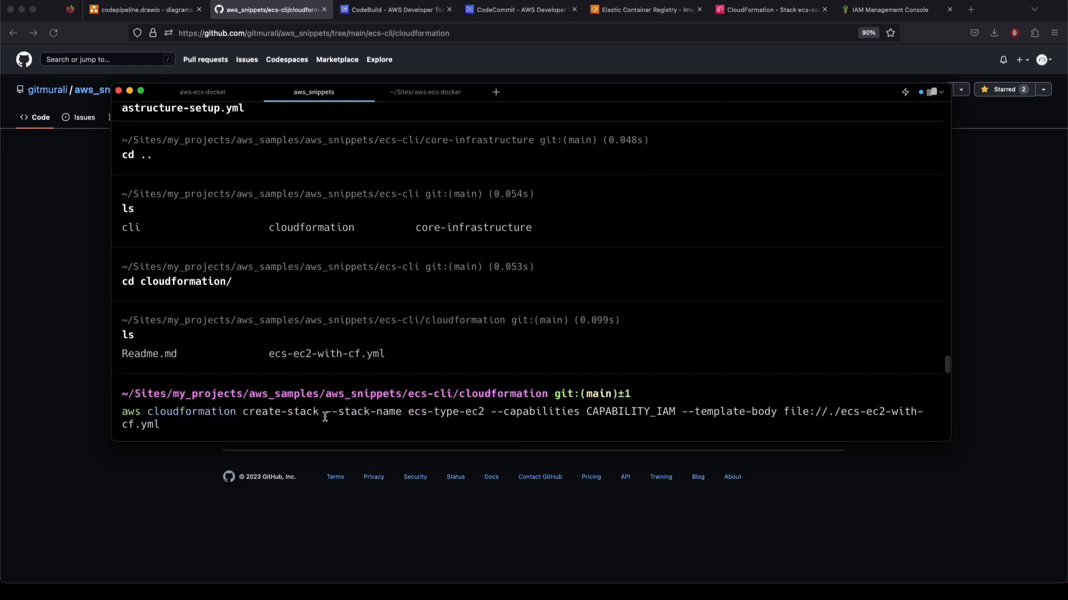
pyautogui.click(181, 414)
pyautogui.moveTo(479, 412); pyautogui.dragTo(413, 411)
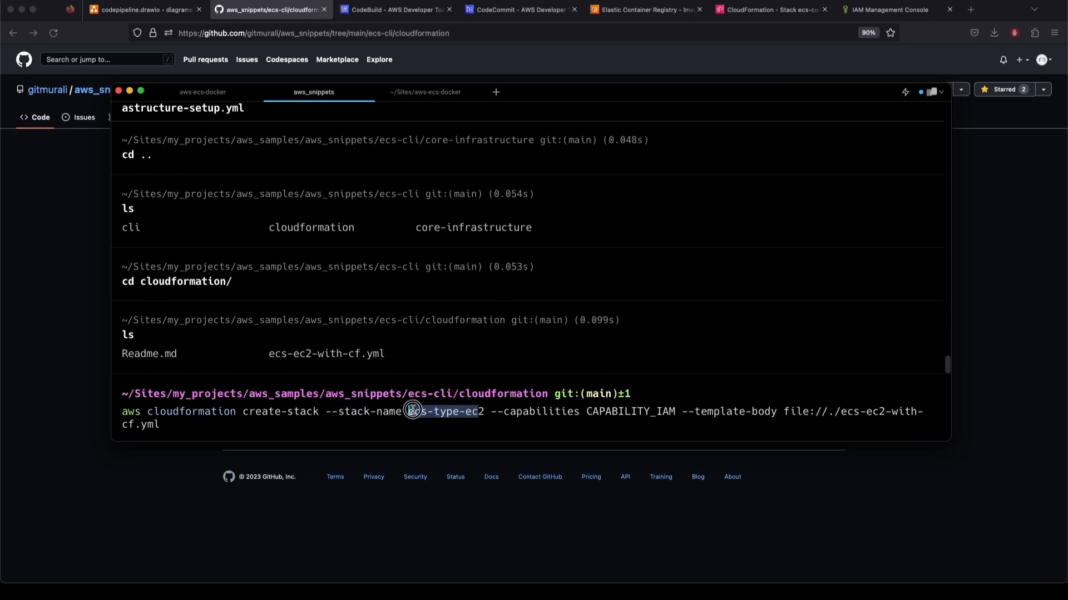
pyautogui.keyDown('shift'); pyautogui.click(485, 411); pyautogui.keyUp('shift')
pyautogui.write('a')
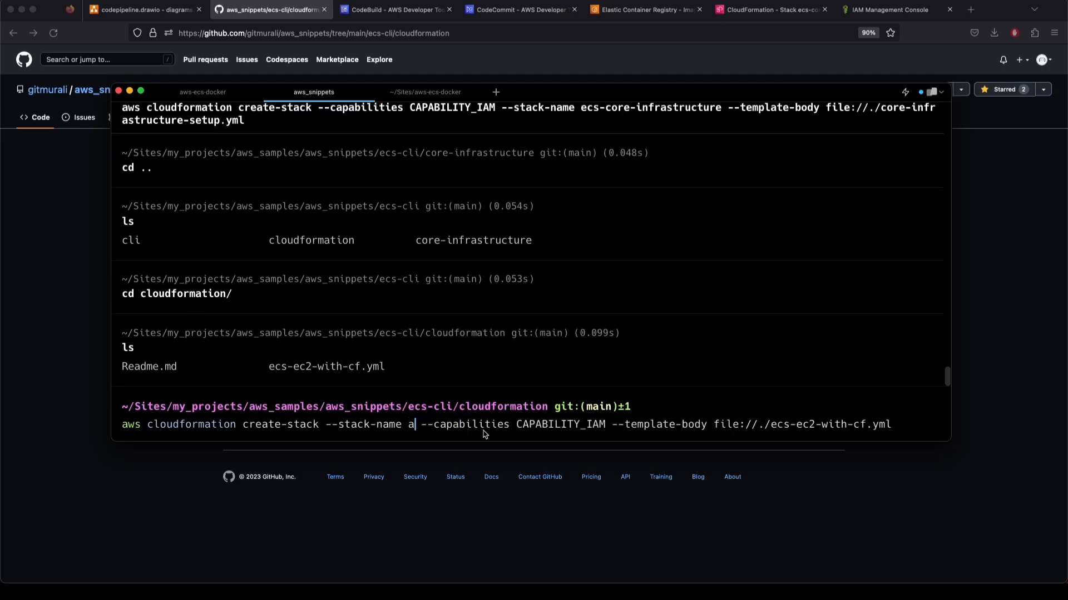
pyautogui.press('super+z')
pyautogui.press('Right')
pyautogui.press('BackSpace')
pyautogui.press('BackSpace')
pyautogui.press('BackSpace')
pyautogui.write('far')
pyautogui.press('BackSpace')
pyautogui.press('BackSpace')
pyautogui.press('BackSpace')
pyautogui.write('ec2')
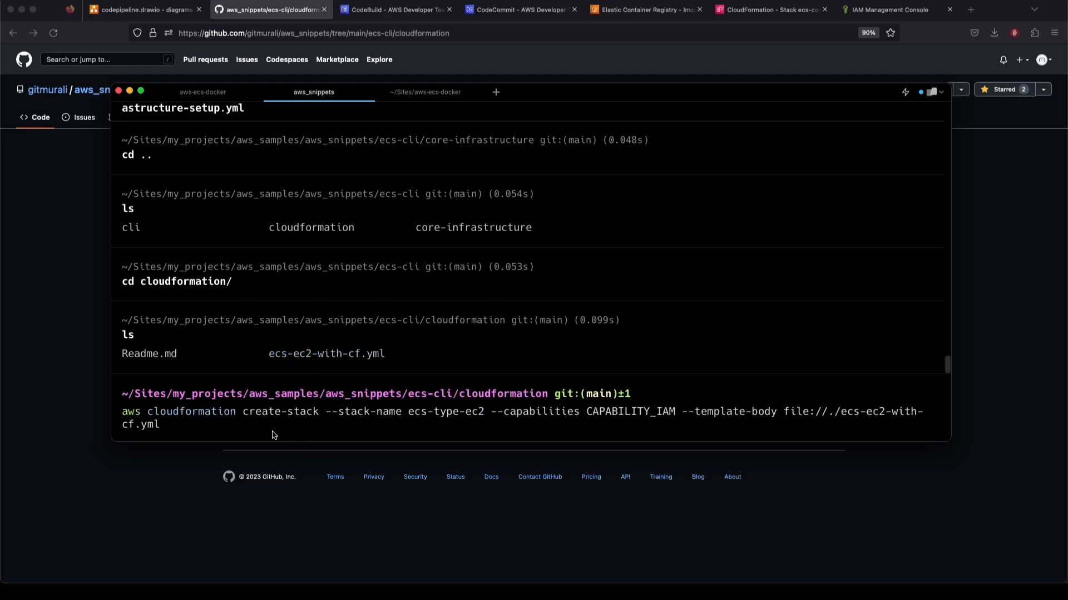
pyautogui.click(66, 309)
# Refresh the ecs-core-infrastructure stack's resources and overview to check creation progress
pyautogui.click(762, 9)
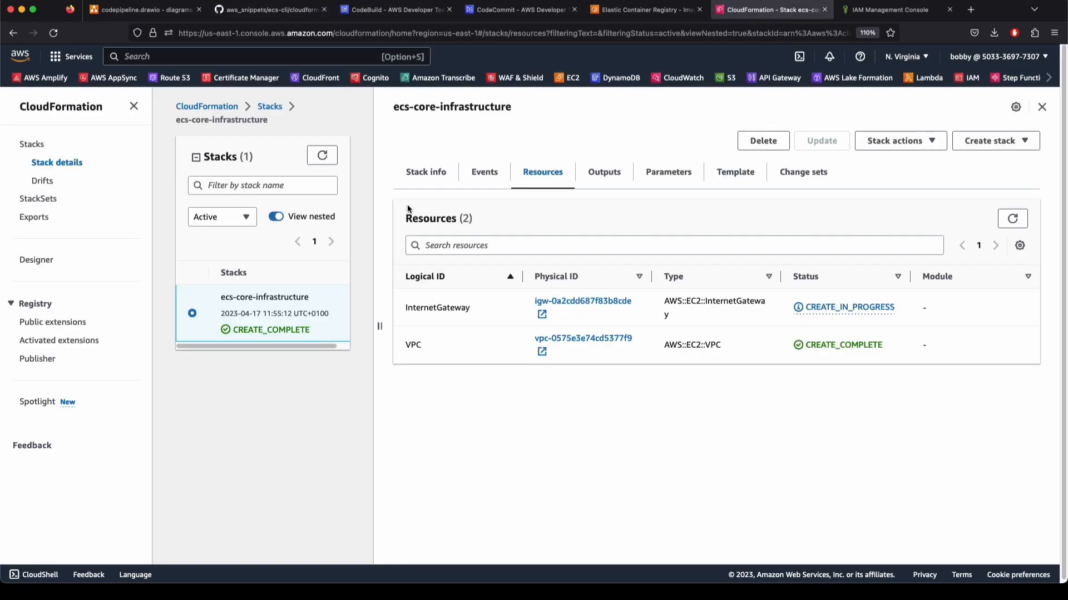
pyautogui.click(322, 155)
pyautogui.click(1012, 218)
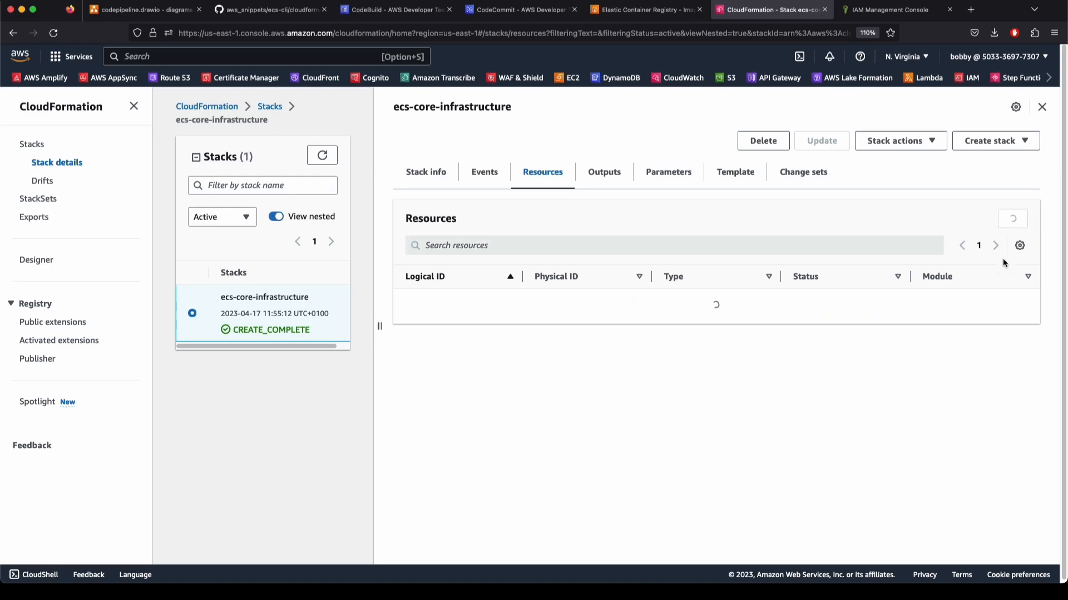
pyautogui.scroll(-2, 672, 414)
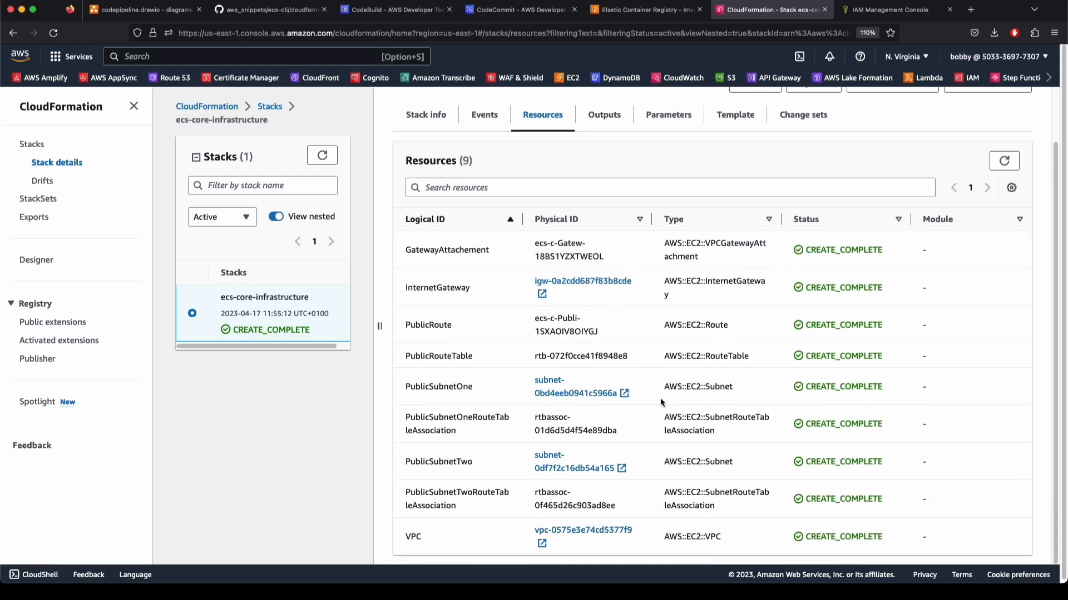
pyautogui.scroll(2, 443, 222)
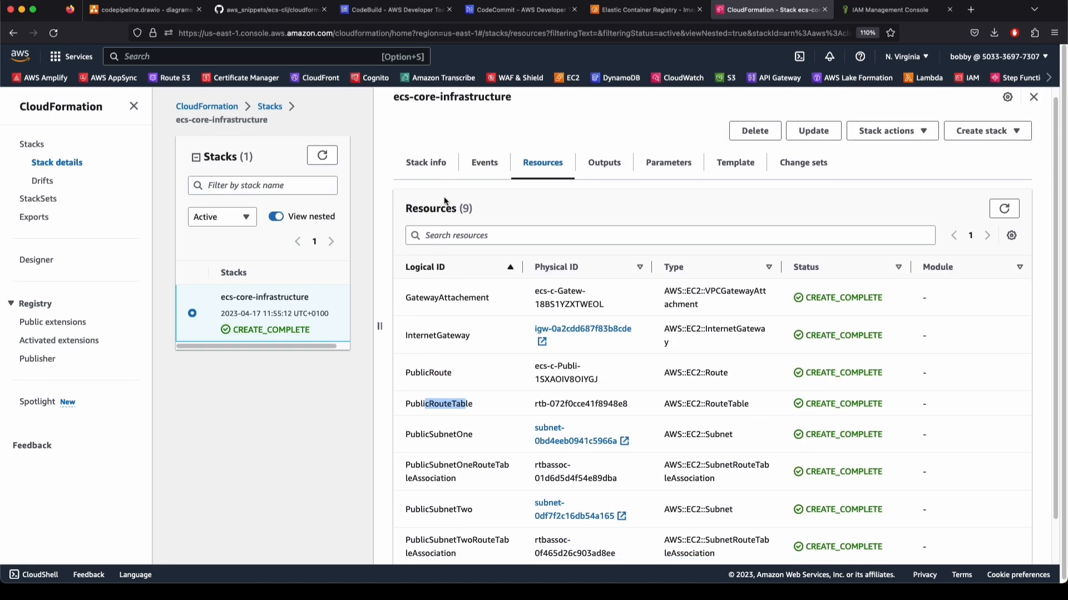
pyautogui.click(439, 166)
# Run the ecs-type-ec2 create-stack command and open the new stack's details
pyautogui.press('super+Tab')
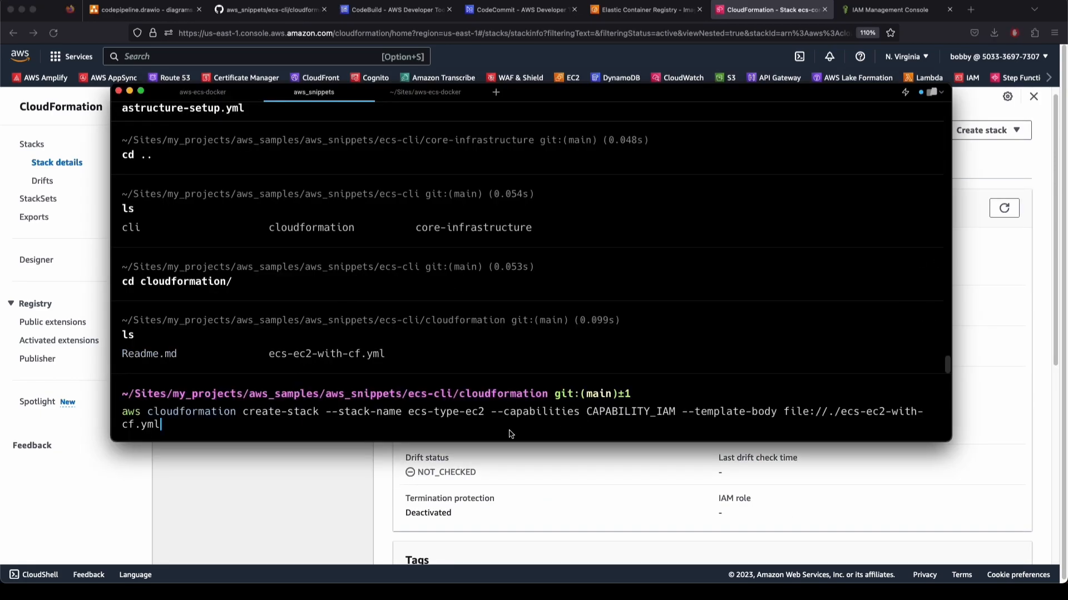
pyautogui.press('Return')
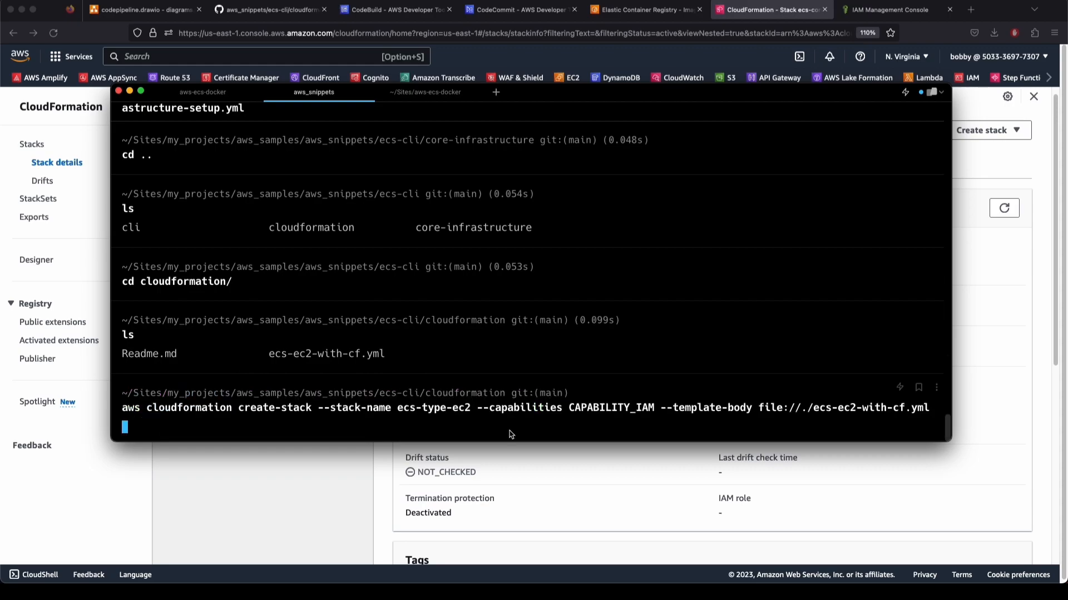
pyautogui.moveTo(140, 377); pyautogui.dragTo(116, 324)
pyautogui.click(123, 335)
pyautogui.press('super+Tab')
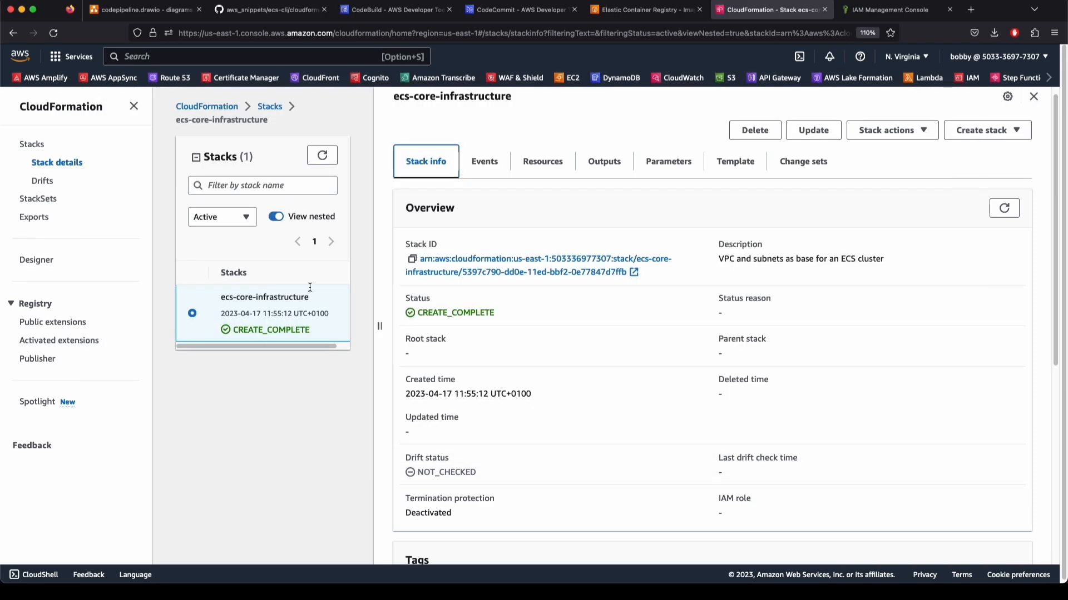
pyautogui.click(323, 157)
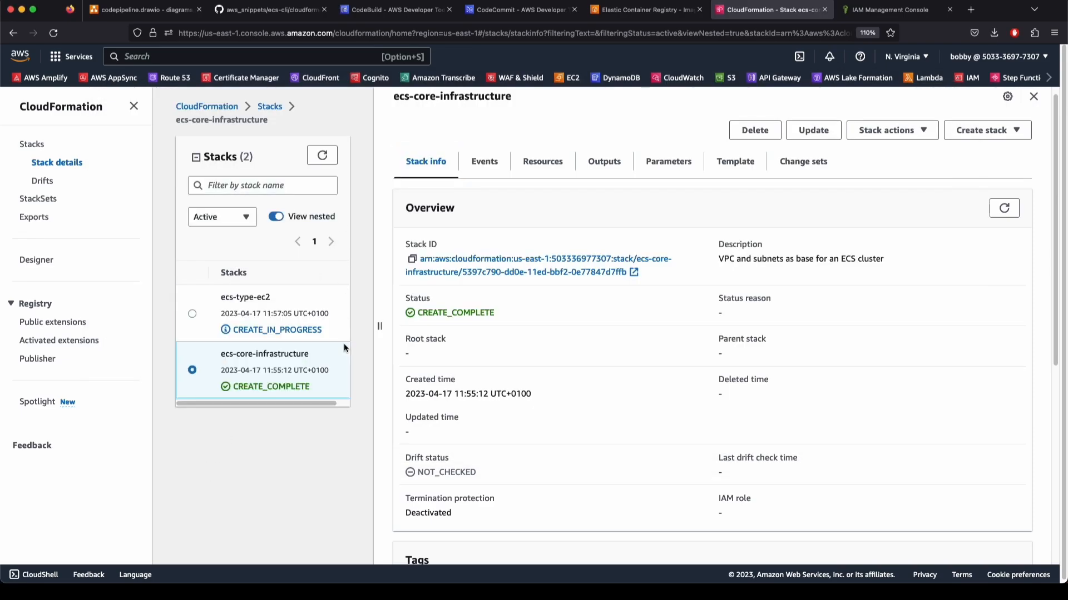
pyautogui.click(208, 304)
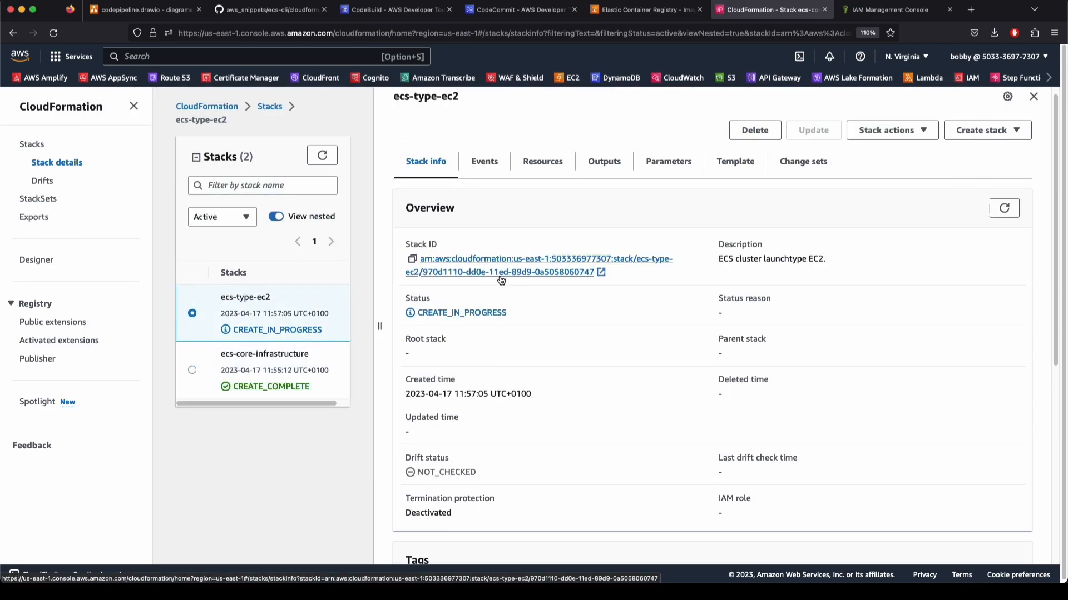
pyautogui.click(287, 57)
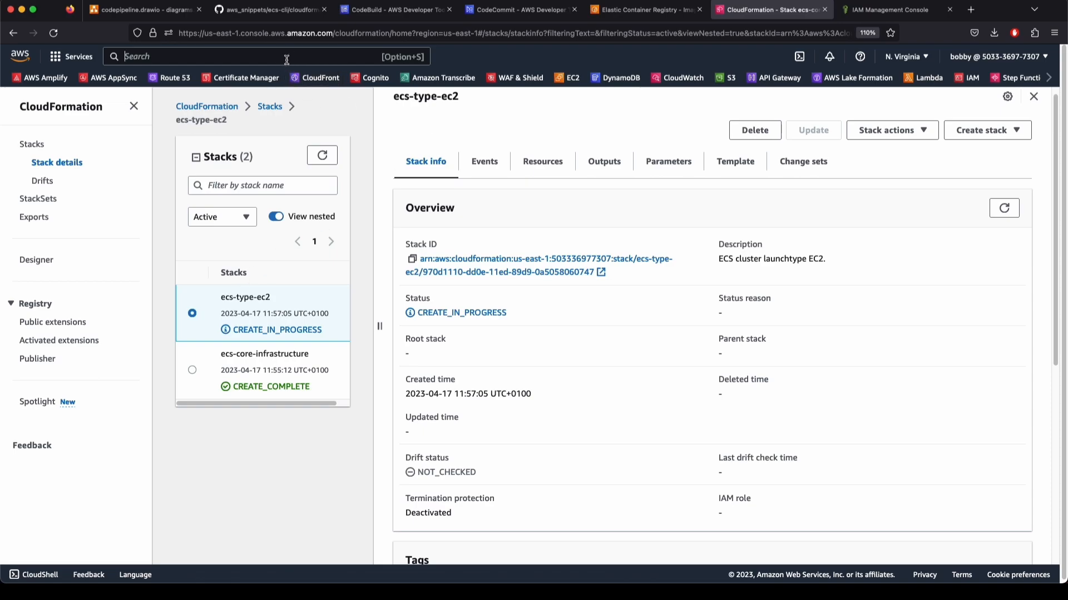
pyautogui.write('ecs')
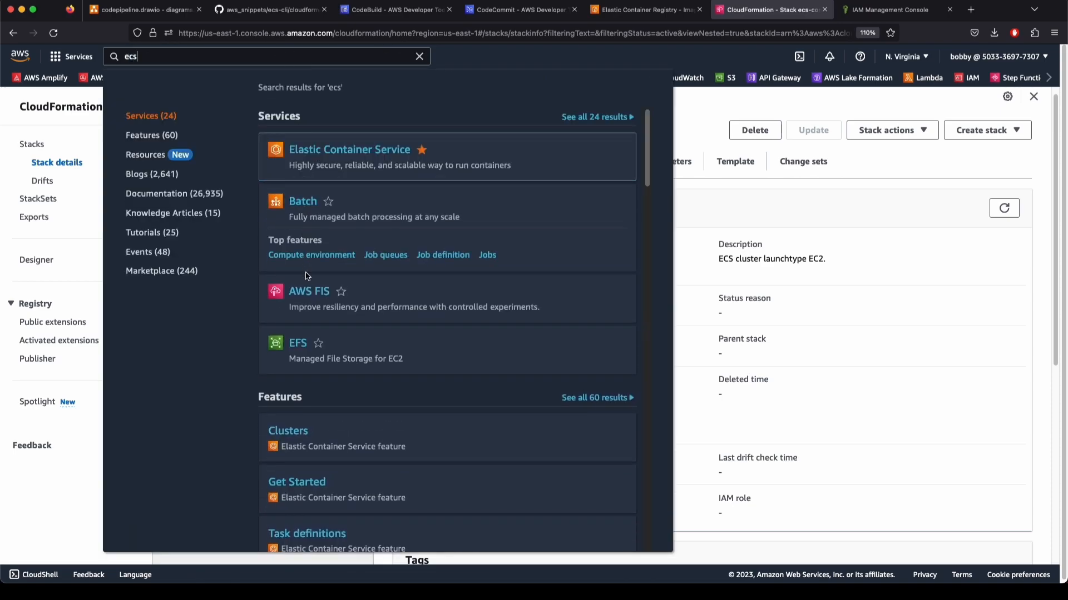
pyautogui.click(323, 151)
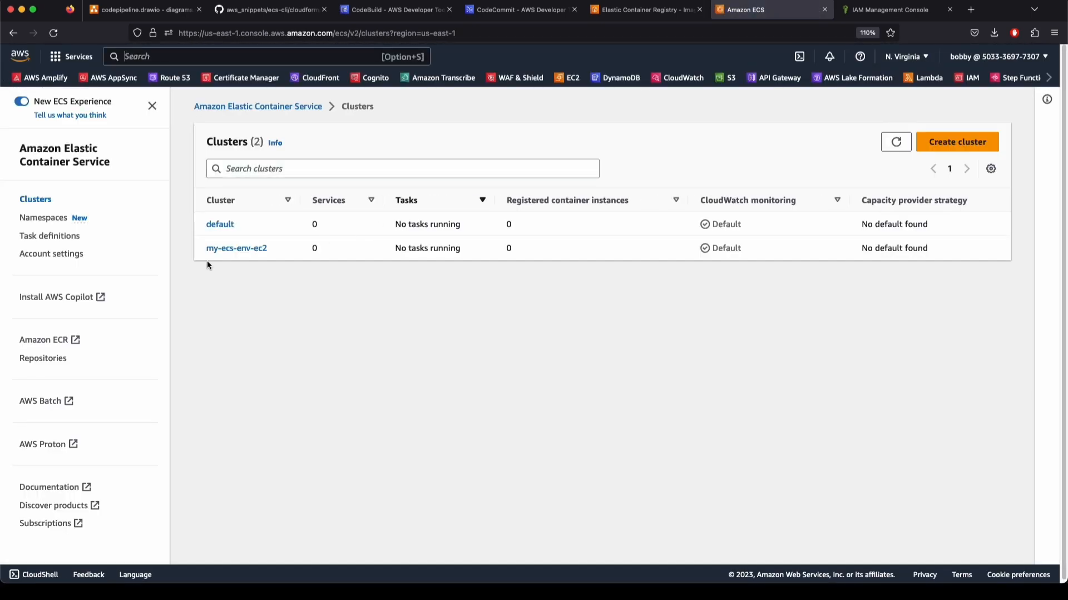
pyautogui.click(237, 249)
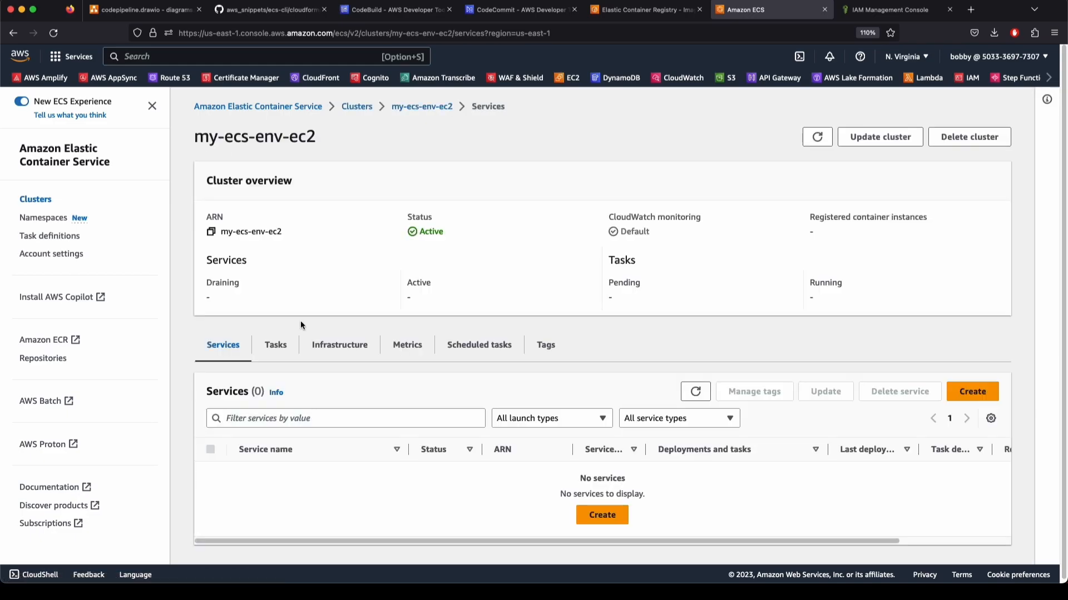
pyautogui.click(276, 343)
pyautogui.click(216, 348)
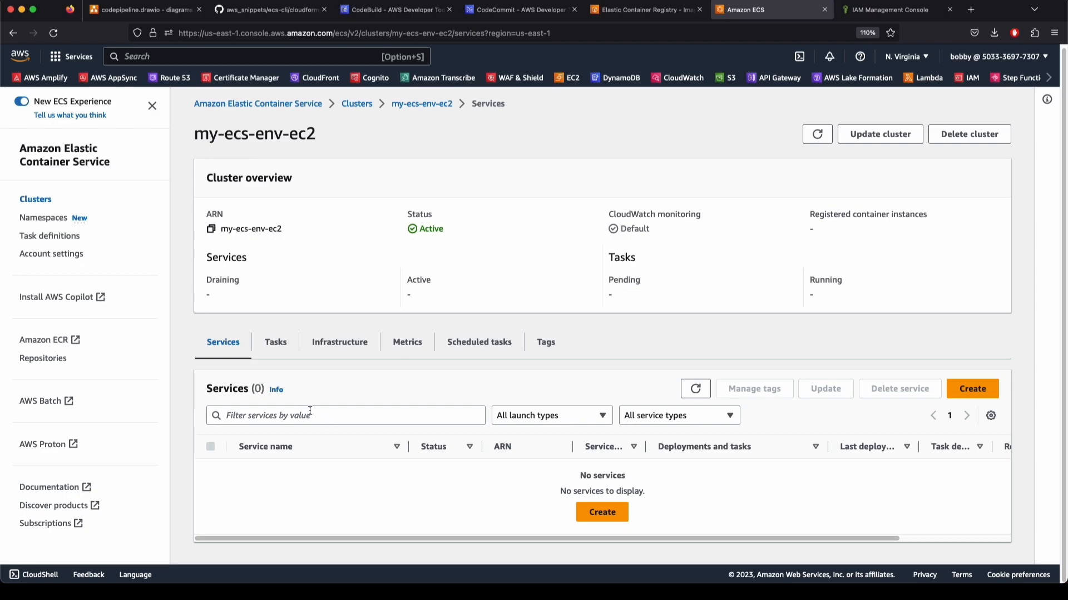
pyautogui.click(274, 345)
pyautogui.click(239, 355)
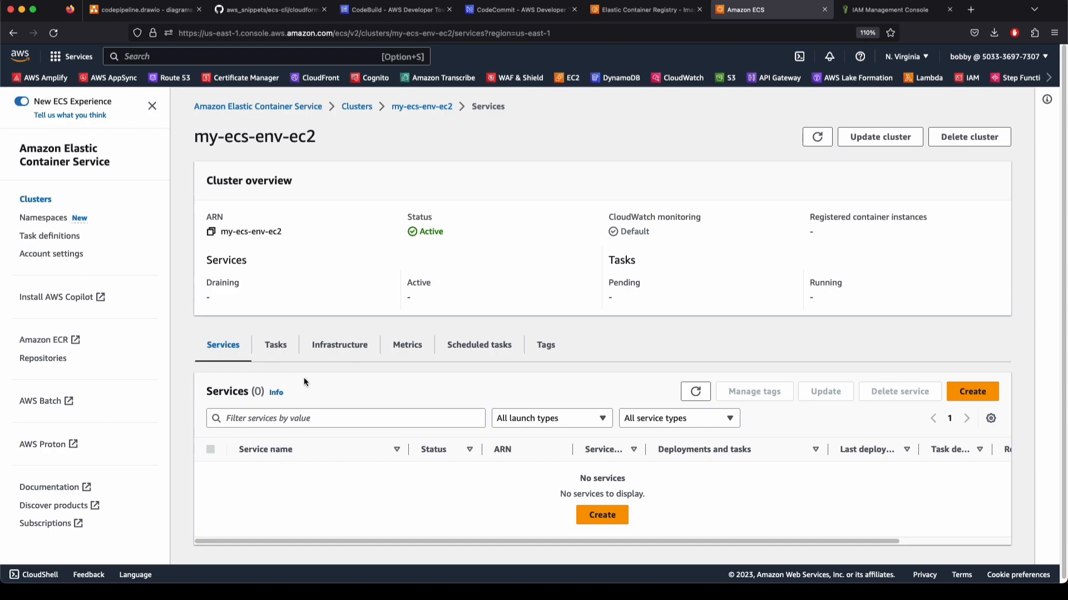
pyautogui.click(282, 350)
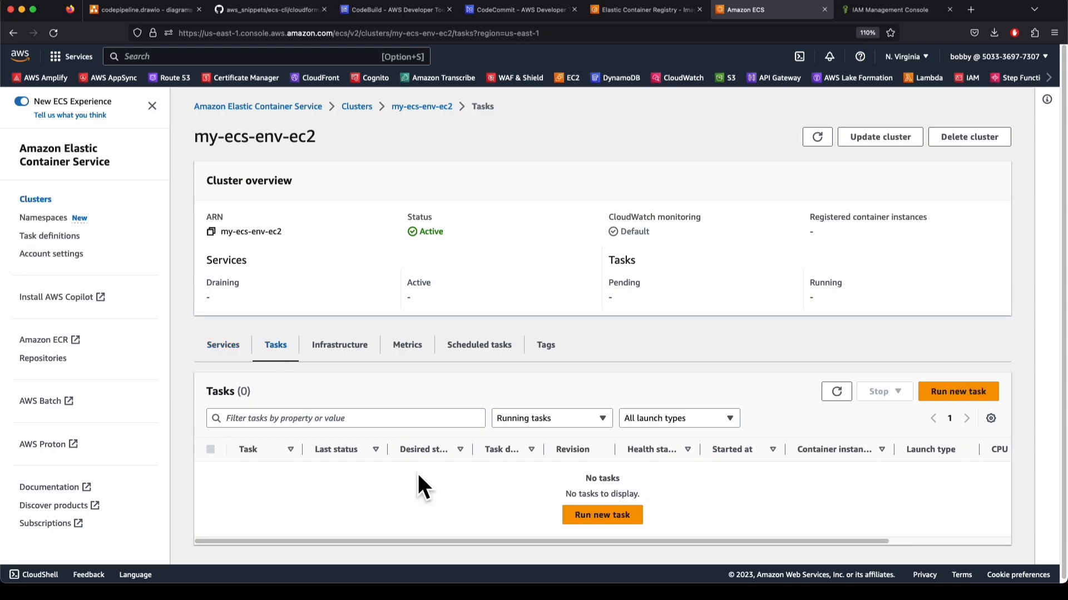
pyautogui.click(356, 347)
pyautogui.scroll(-4, 600, 525)
pyautogui.scroll(4, 609, 527)
pyautogui.click(543, 475)
pyautogui.moveTo(541, 473); pyautogui.dragTo(629, 496)
pyautogui.click(636, 499)
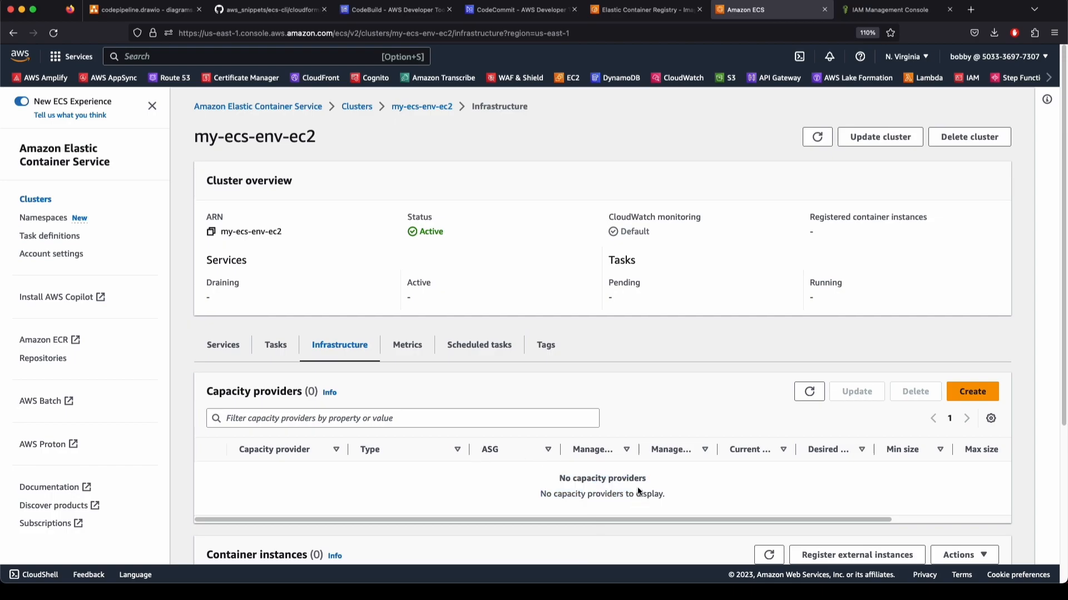
pyautogui.scroll(-4, 552, 491)
pyautogui.scroll(1, 325, 458)
pyautogui.moveTo(205, 378); pyautogui.dragTo(320, 379)
pyautogui.moveTo(537, 464); pyautogui.dragTo(670, 485)
pyautogui.click(671, 485)
pyautogui.click(773, 381)
pyautogui.click(766, 378)
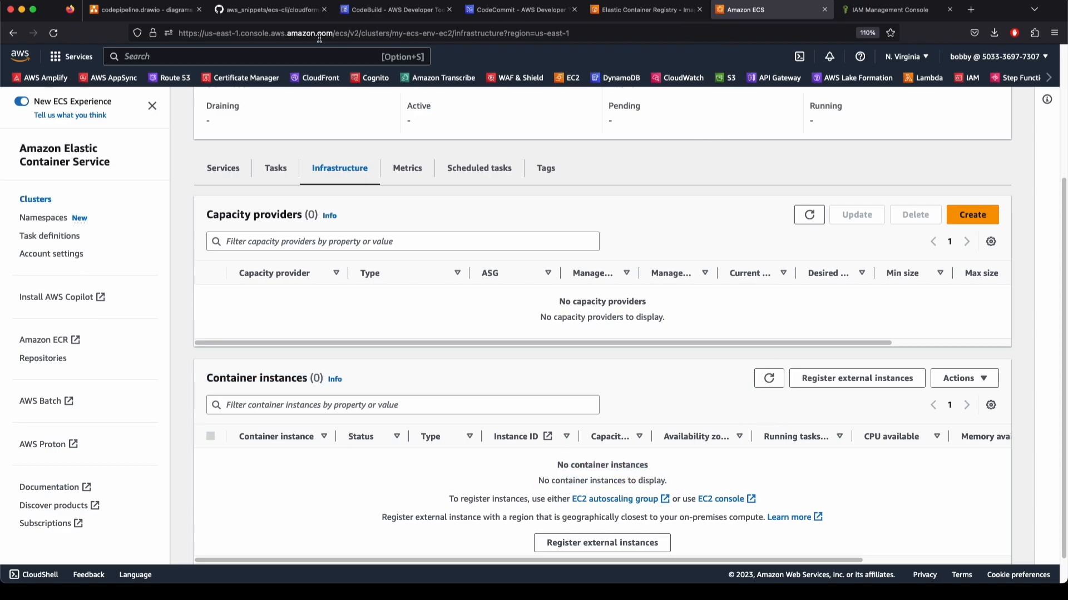
pyautogui.hscroll(2, 778, 80)
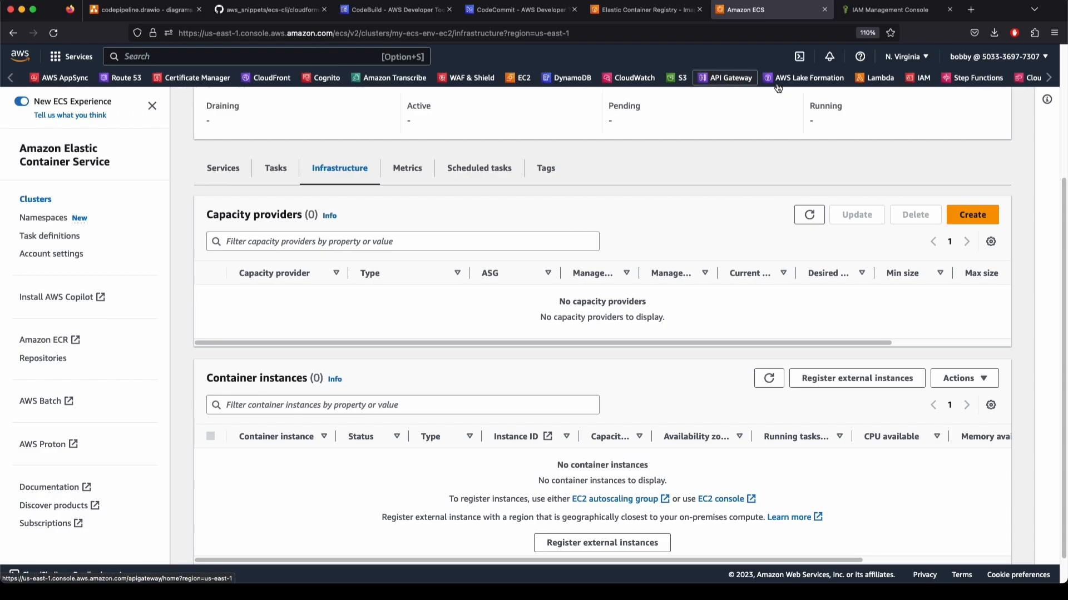
pyautogui.hscroll(1, 777, 87)
pyautogui.click(944, 82)
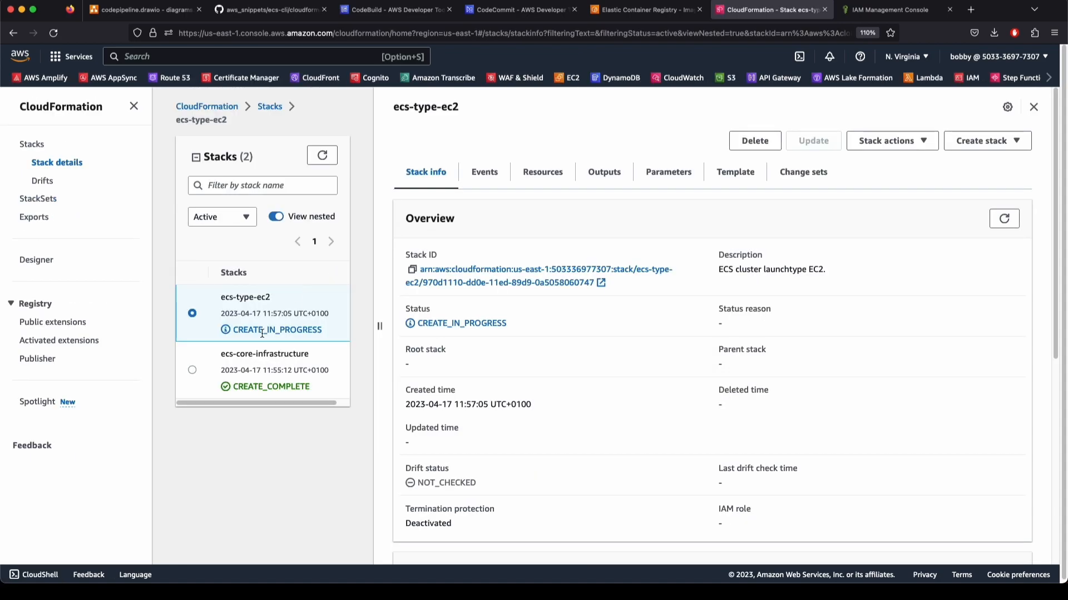
# Refresh the ecs-type-ec2 stack's resources and inspect the EC2InstanceProfile physical ID
pyautogui.click(539, 173)
pyautogui.click(1012, 218)
pyautogui.moveTo(588, 352); pyautogui.dragTo(530, 321)
pyautogui.click(617, 339)
pyautogui.click(1012, 218)
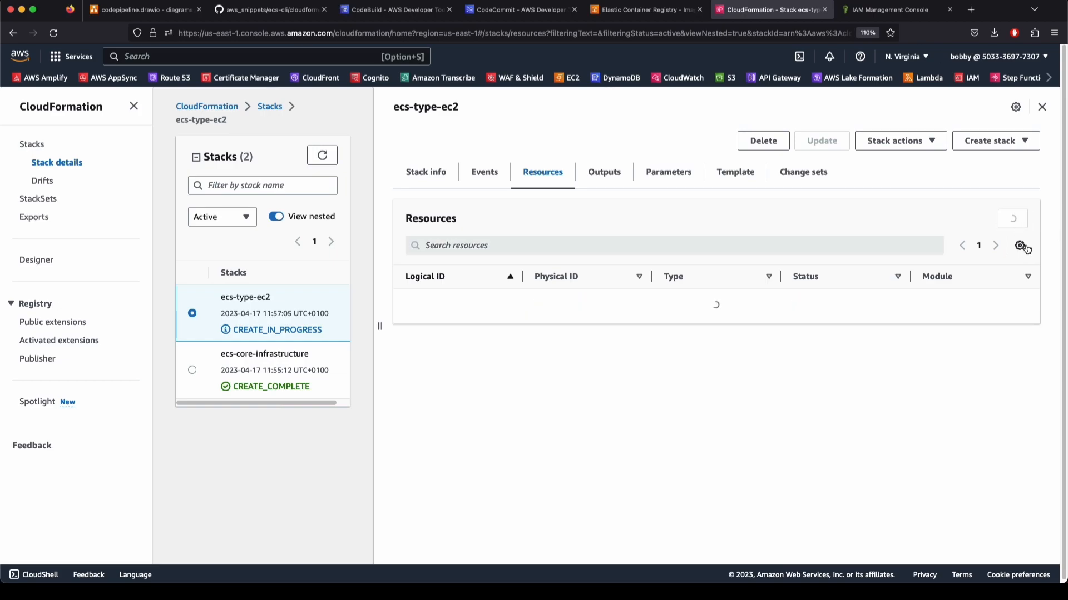
pyautogui.moveTo(614, 357); pyautogui.dragTo(519, 327)
pyautogui.click(519, 325)
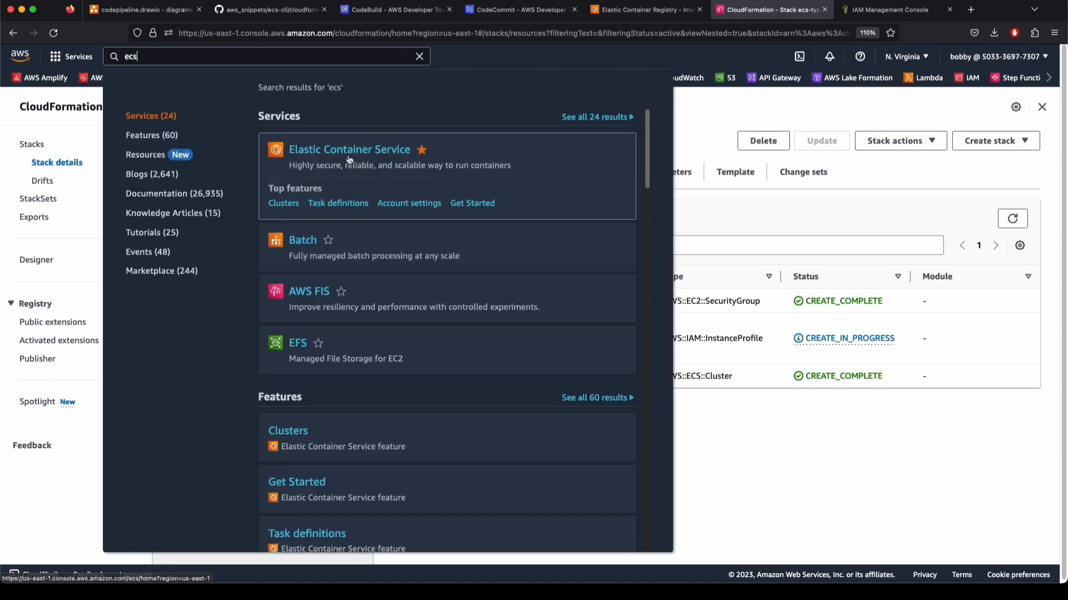
# Check that the my-ecs-env-ec2 cluster's infrastructure still lists no container instances after reloading
pyautogui.click(342, 150)
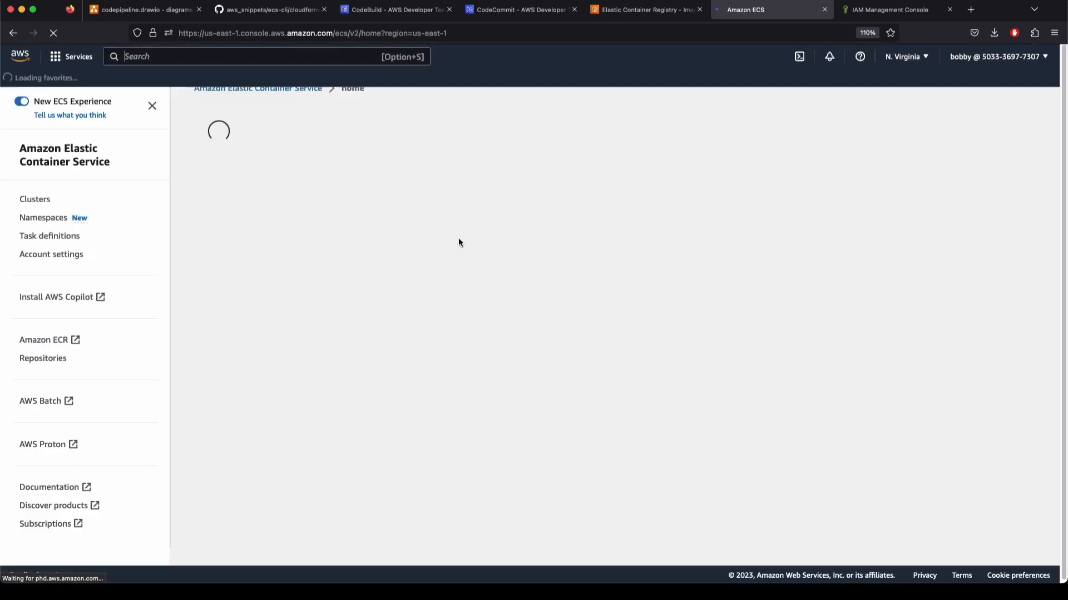
pyautogui.click(260, 248)
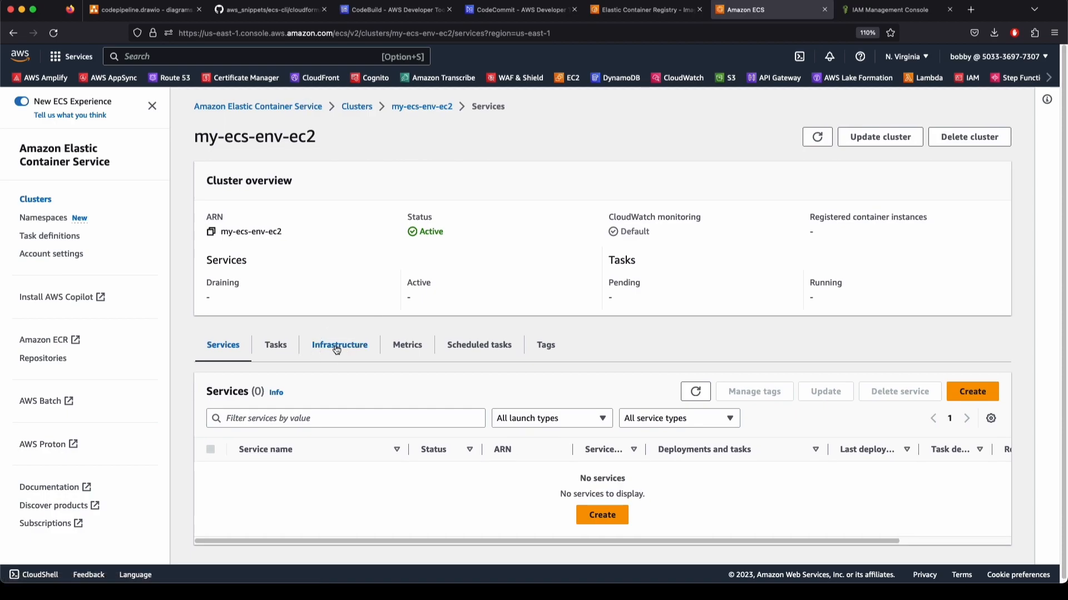
pyautogui.click(340, 345)
pyautogui.scroll(-4, 770, 415)
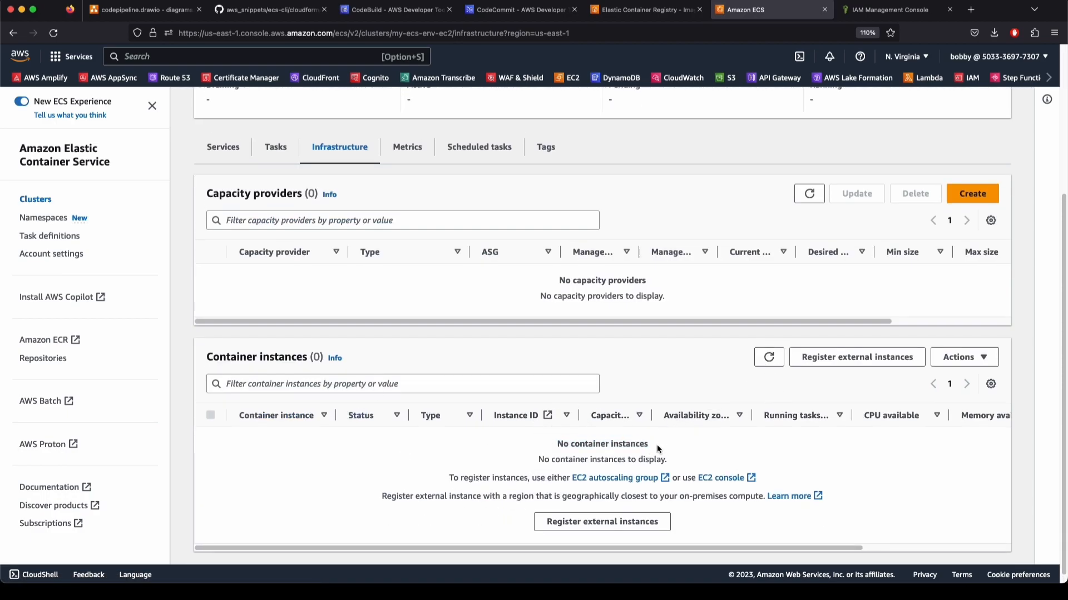
pyautogui.moveTo(699, 447); pyautogui.dragTo(555, 443)
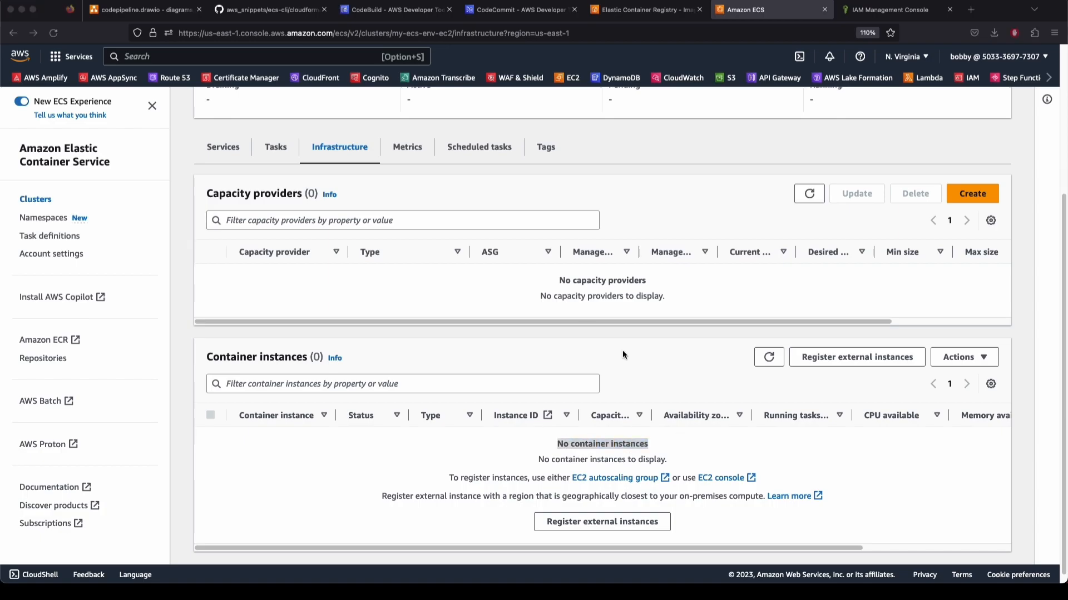
pyautogui.click(764, 359)
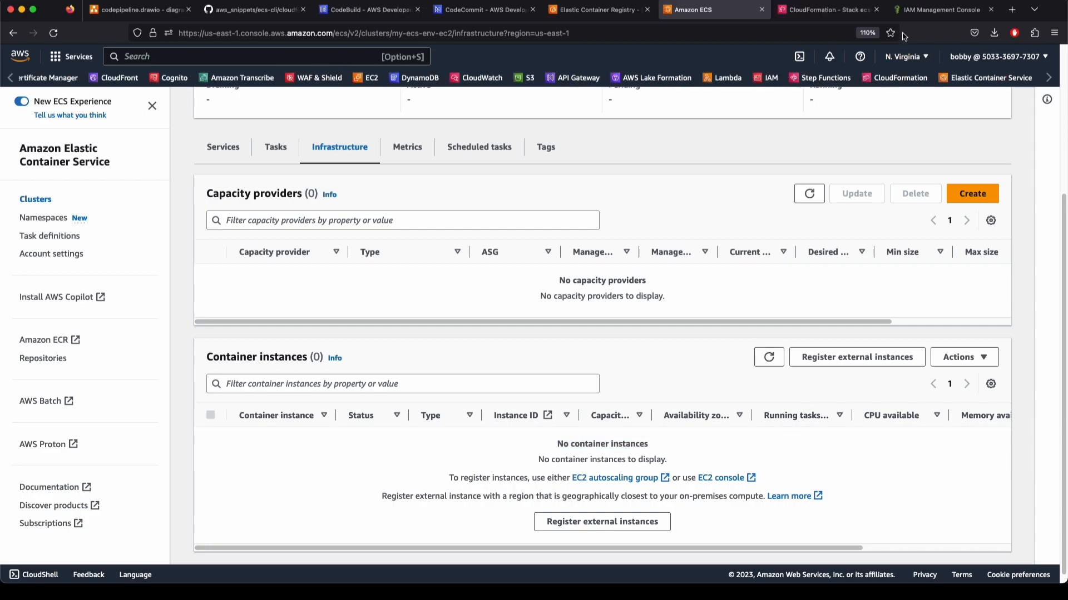
pyautogui.click(937, 10)
# Find codeBuildServiceRole by searching 'codebuild' in IAM Roles and review its attached policies
pyautogui.scroll(15, 392, 289)
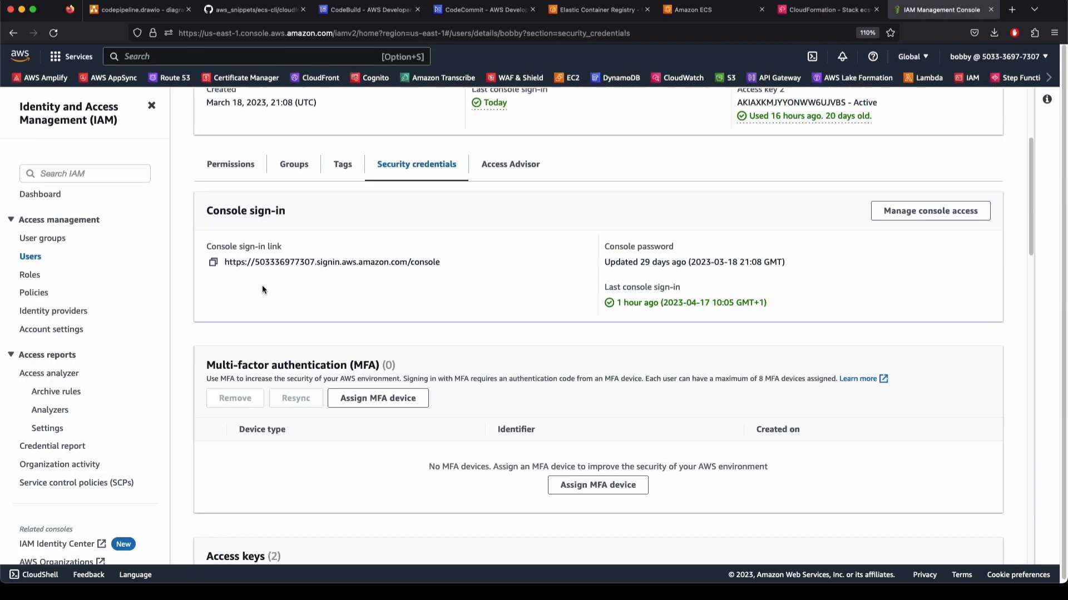
pyautogui.click(201, 108)
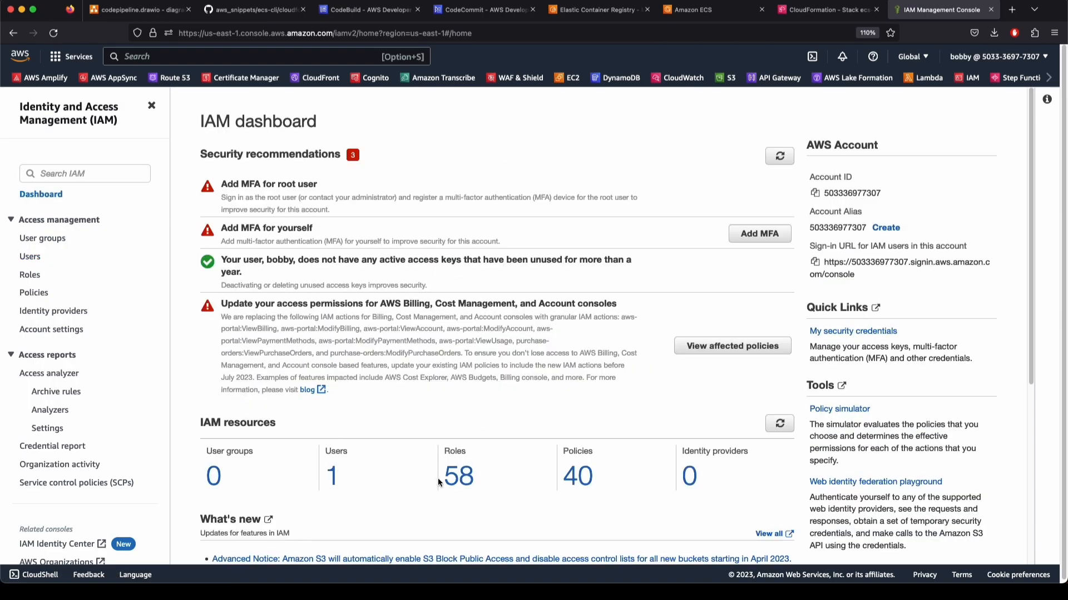
pyautogui.click(439, 478)
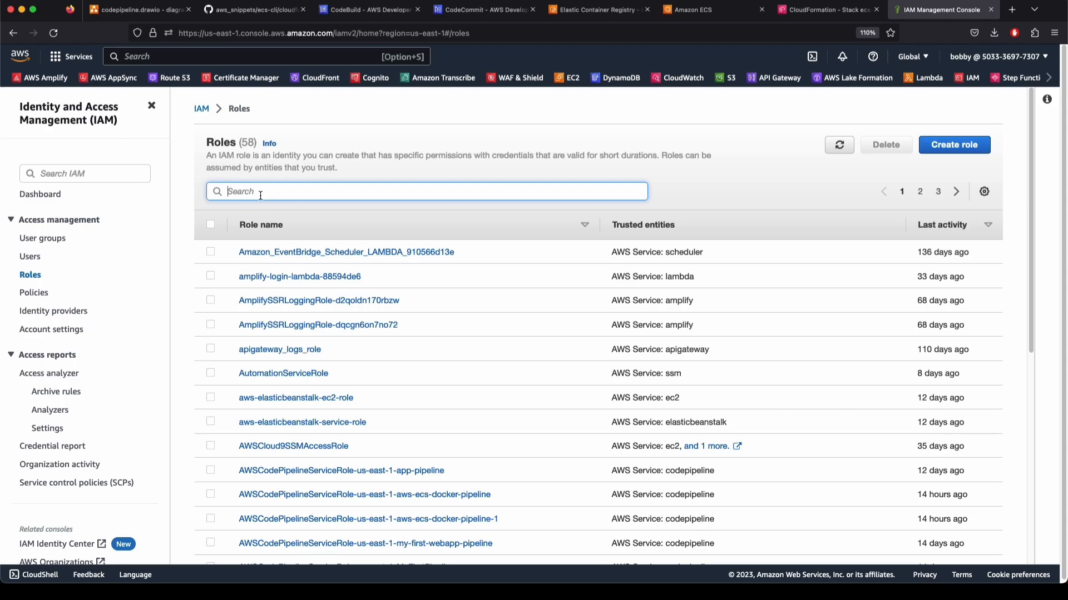
pyautogui.write('codebuild')
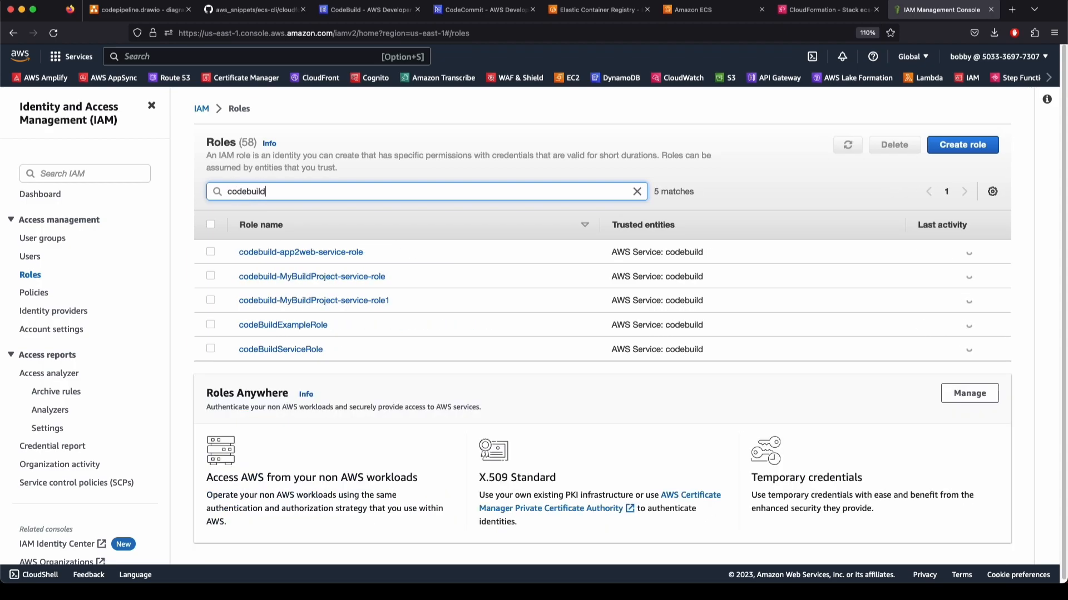
pyautogui.click(280, 349)
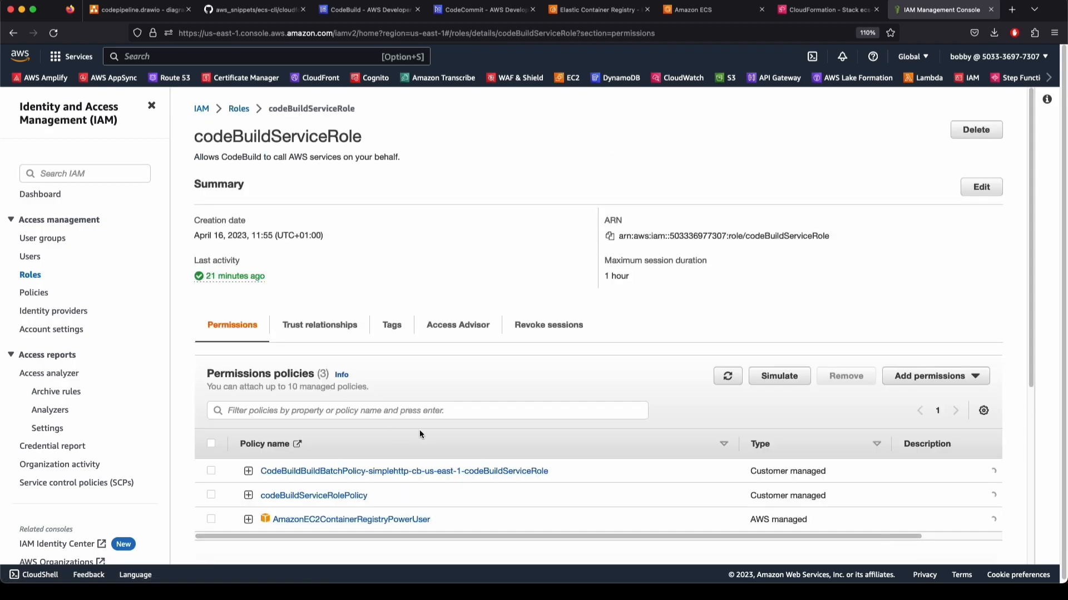
pyautogui.moveTo(193, 136); pyautogui.dragTo(358, 137)
pyautogui.click(361, 135)
pyautogui.click(201, 138)
pyautogui.click(358, 157)
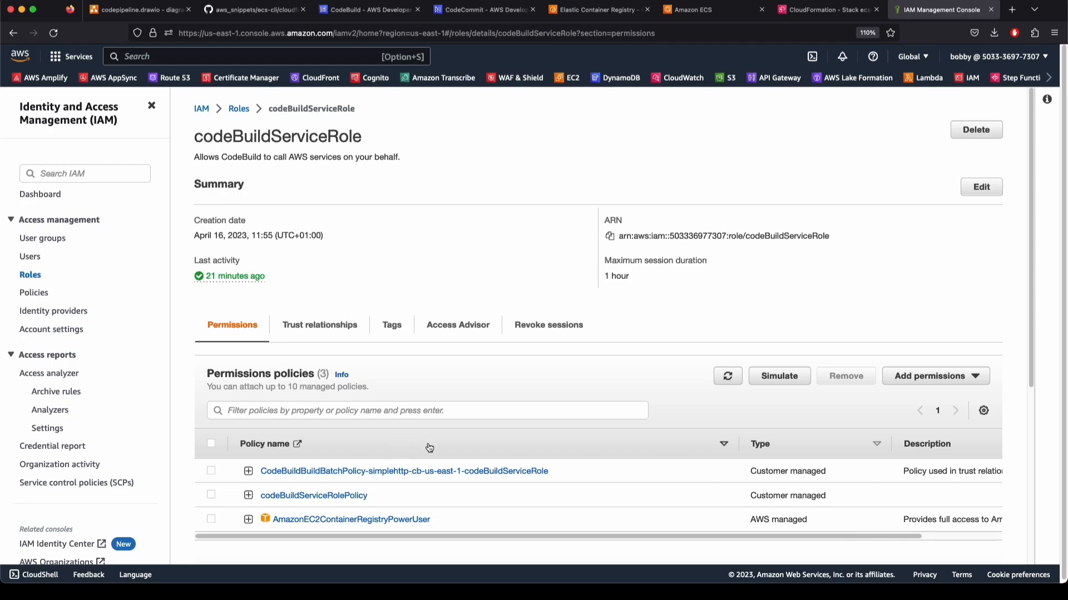
pyautogui.scroll(-5, 411, 448)
pyautogui.scroll(5, 342, 477)
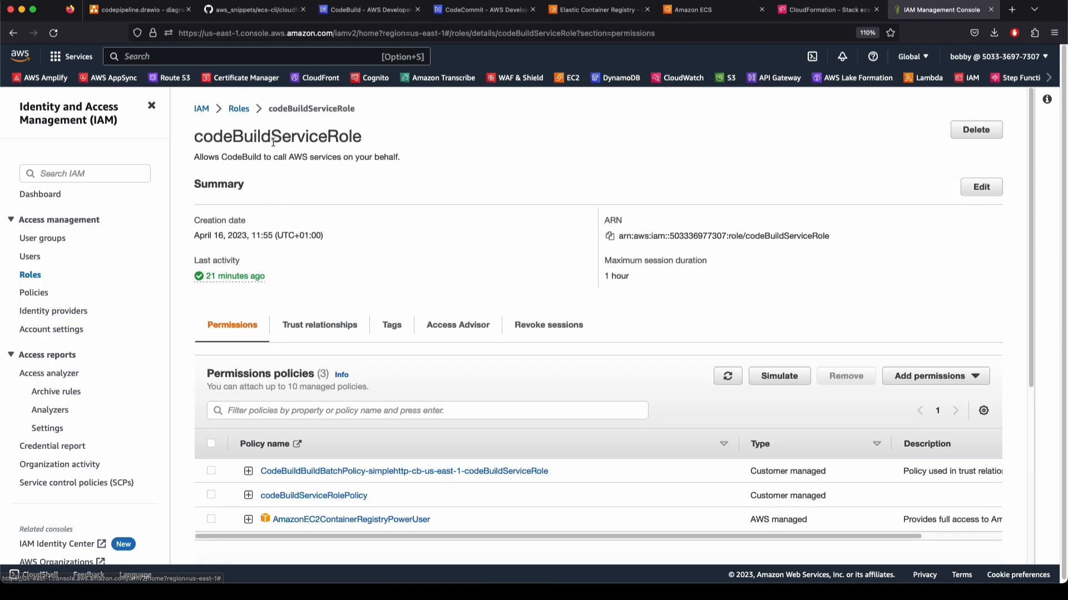
pyautogui.scroll(-5, 410, 348)
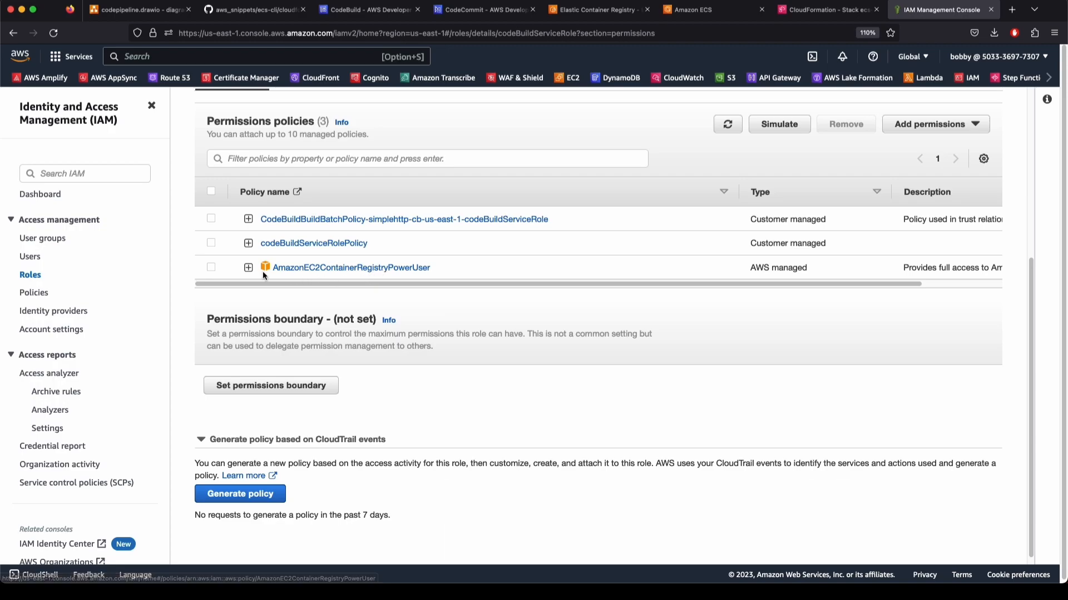
# Inspect the AmazonEC2ContainerRegistryPowerUser and codeBuildServiceRolePolicy JSON documents
pyautogui.click(248, 268)
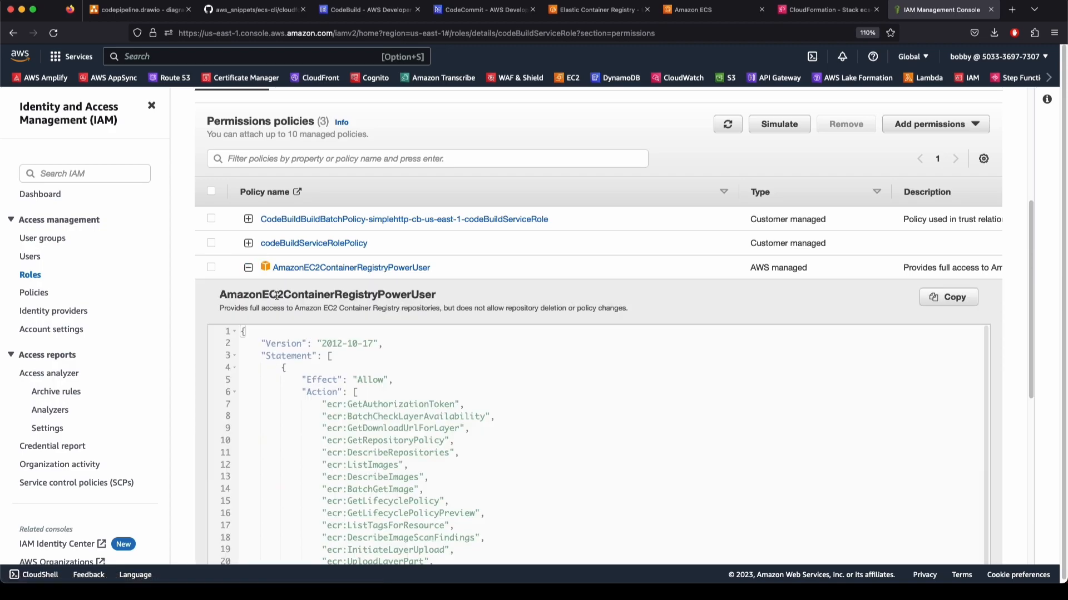
pyautogui.click(248, 267)
pyautogui.click(248, 495)
pyautogui.scroll(-5, 229, 441)
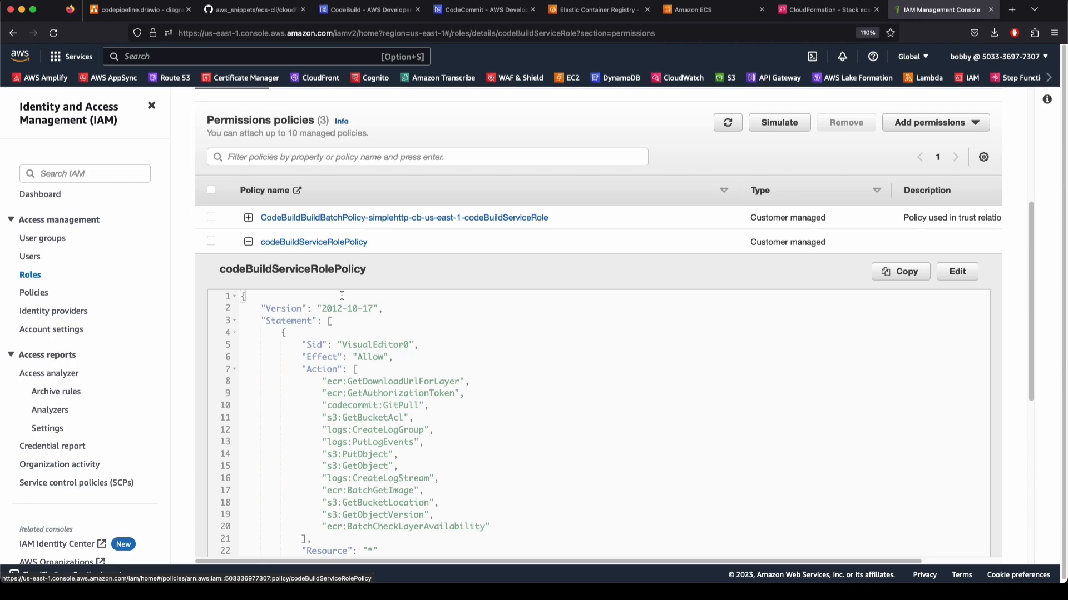
pyautogui.scroll(-6, 341, 415)
pyautogui.scroll(11, 341, 414)
pyautogui.scroll(-4, 334, 444)
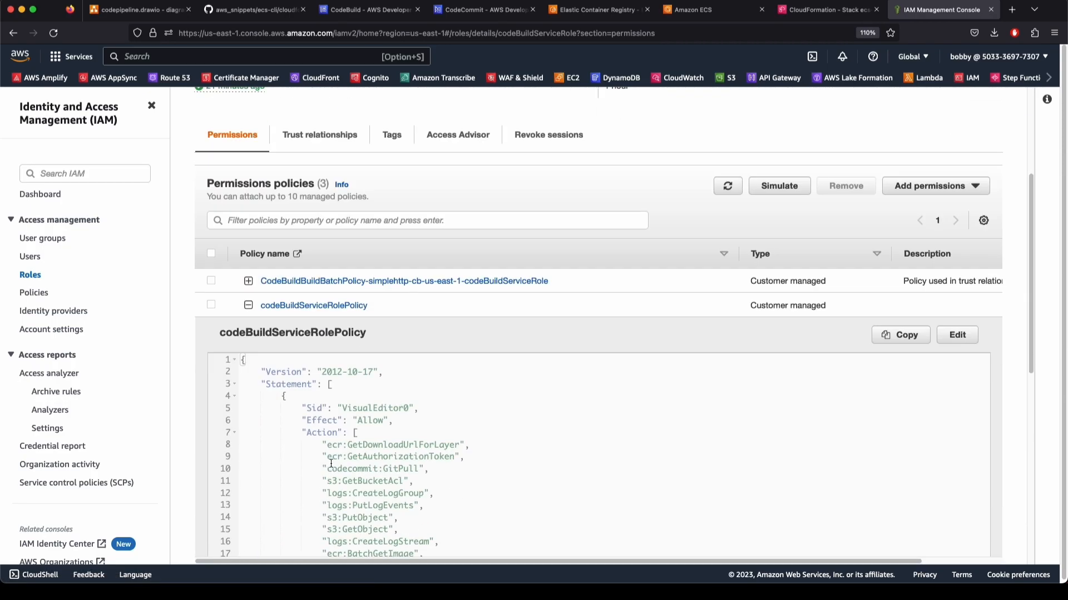
pyautogui.moveTo(327, 422); pyautogui.dragTo(376, 505)
pyautogui.click(378, 505)
pyautogui.scroll(-1, 376, 496)
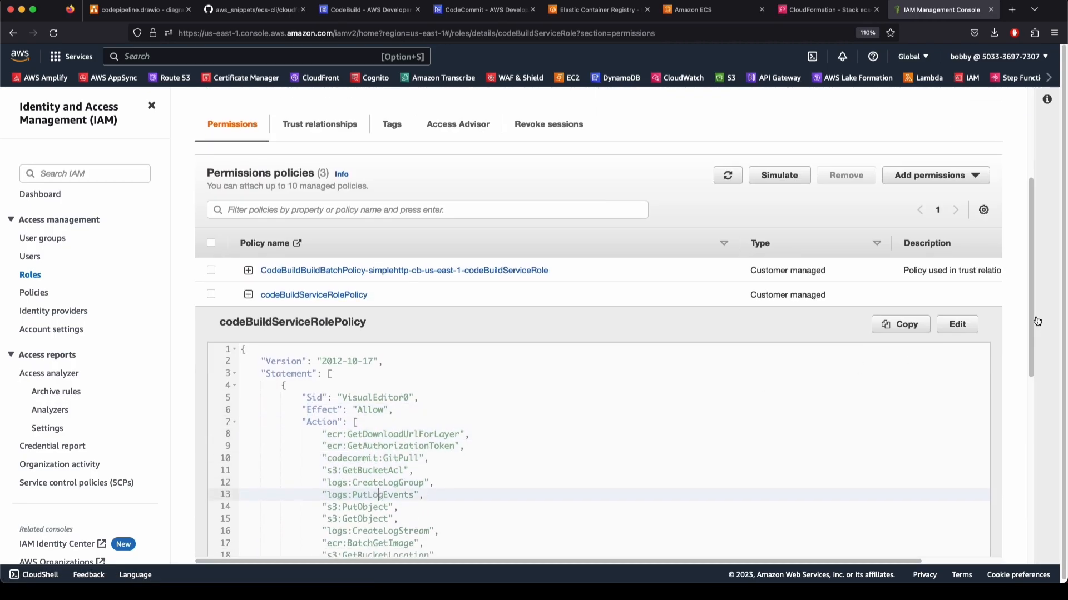
pyautogui.moveTo(1030, 327); pyautogui.dragTo(1026, 377)
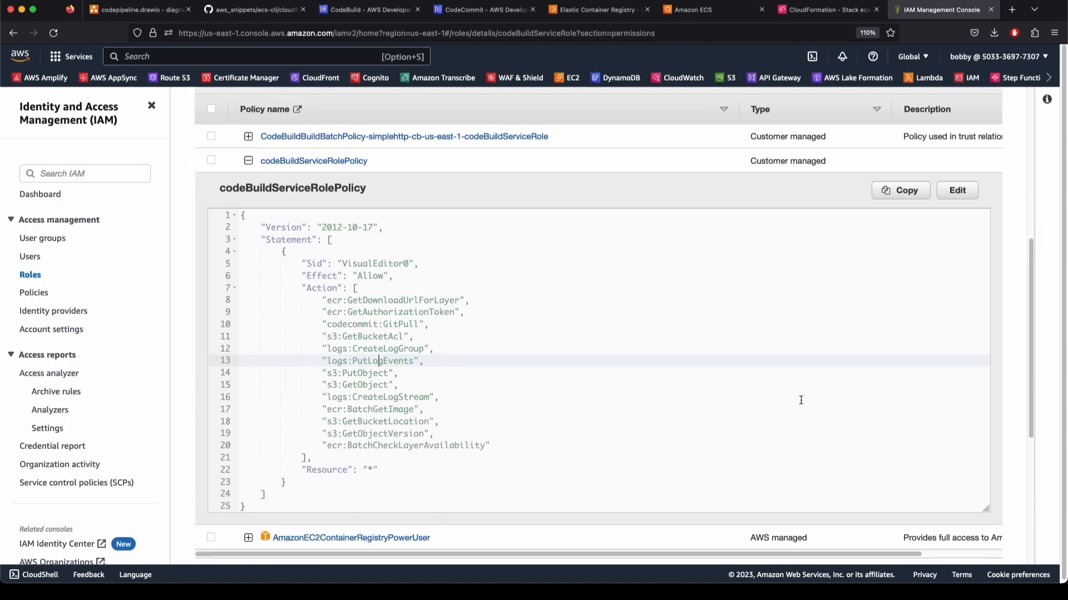
pyautogui.scroll(10, 801, 400)
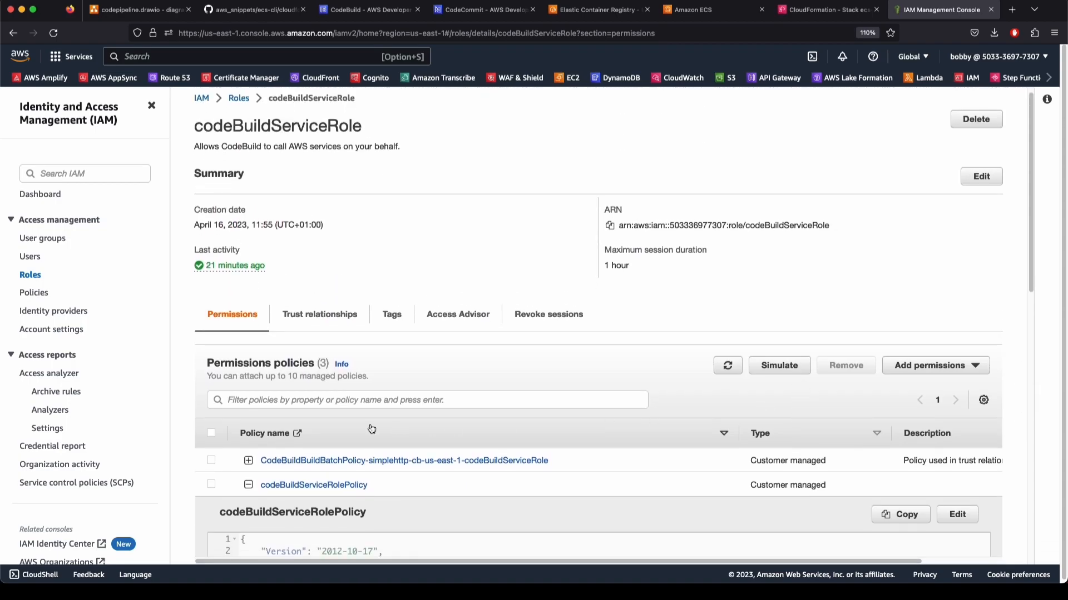
pyautogui.click(248, 485)
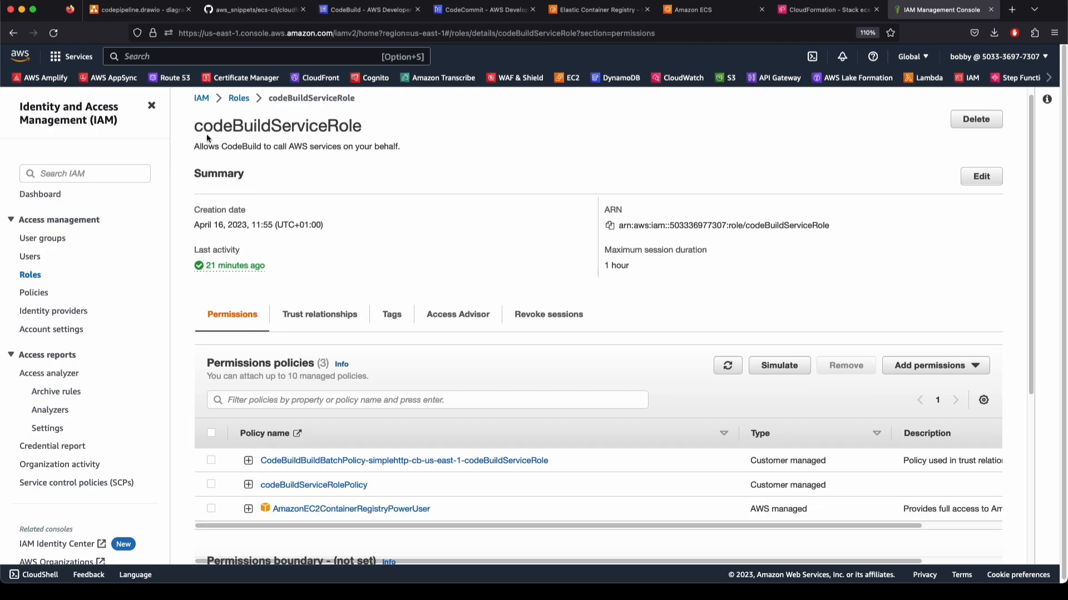
# Read the CodeBuildBuildBatchPolicy JSON, then reopen codeBuildServiceRolePolicy and begin editing it
pyautogui.click(248, 461)
pyautogui.scroll(-10, 241, 497)
pyautogui.scroll(10, 278, 456)
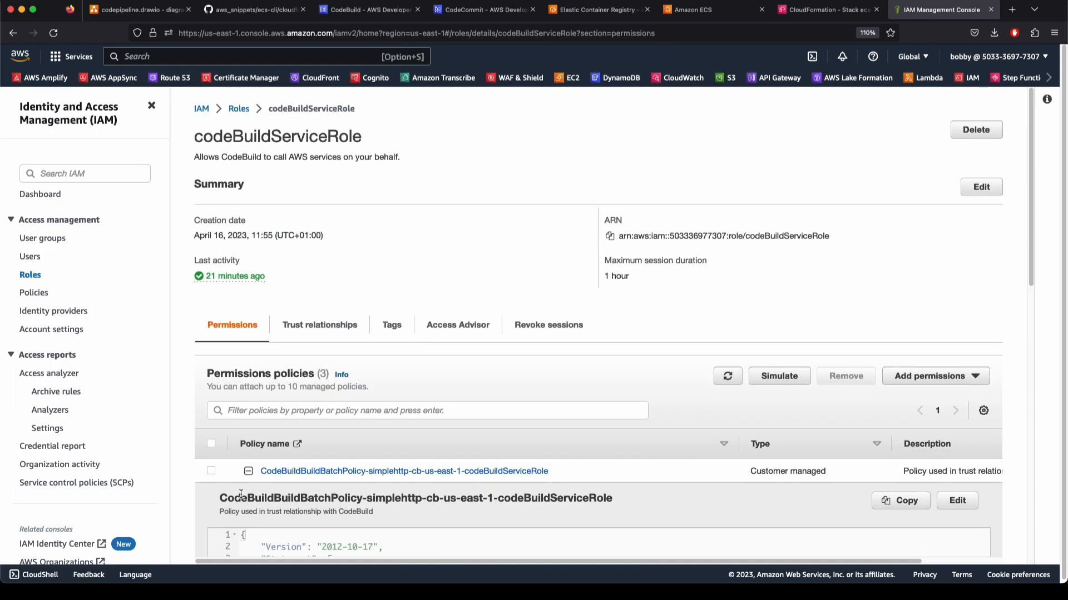
pyautogui.scroll(-5, 307, 414)
pyautogui.moveTo(327, 337); pyautogui.dragTo(460, 362)
pyautogui.click(460, 362)
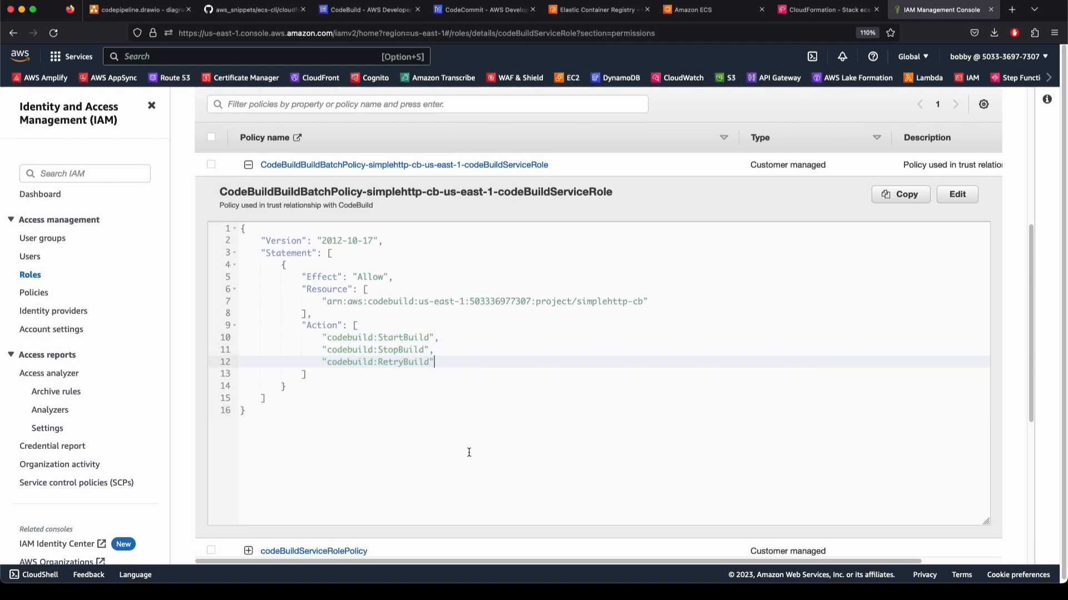
pyautogui.moveTo(1030, 353); pyautogui.dragTo(1032, 281)
pyautogui.click(248, 324)
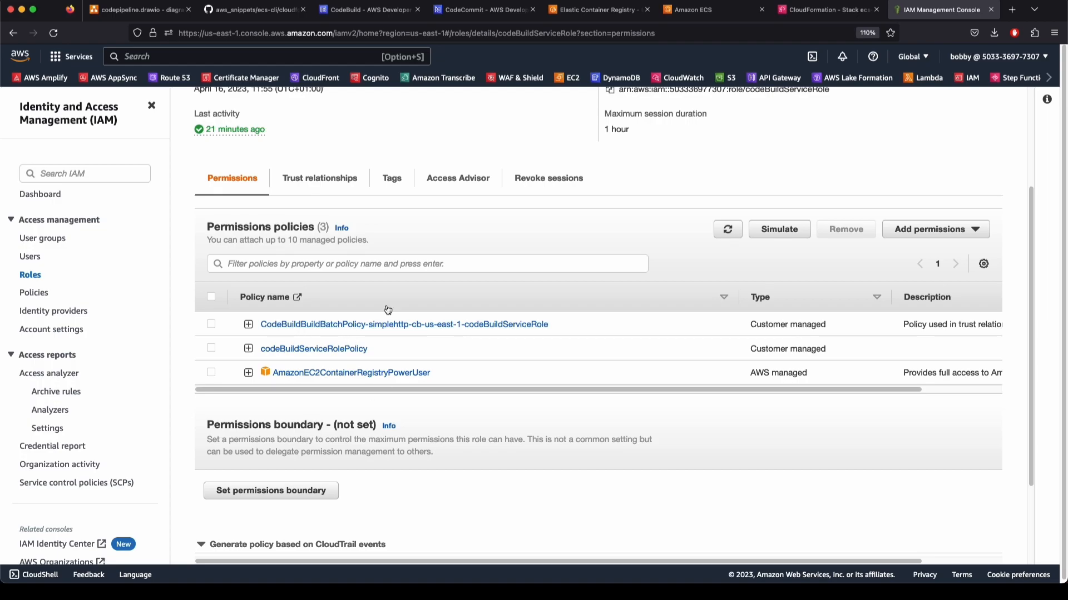
pyautogui.scroll(3, 373, 477)
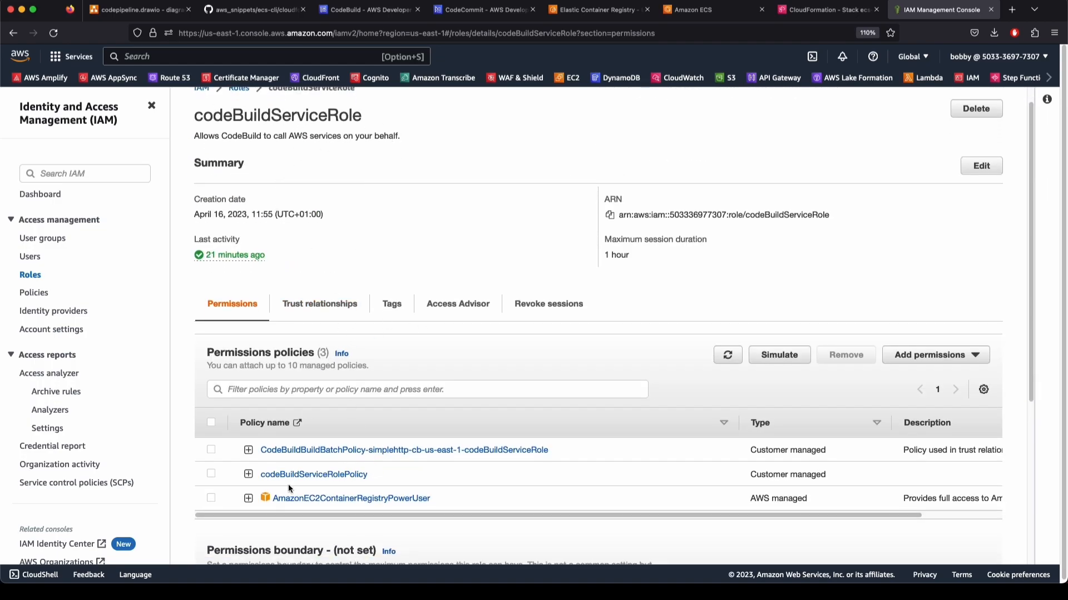
pyautogui.click(248, 474)
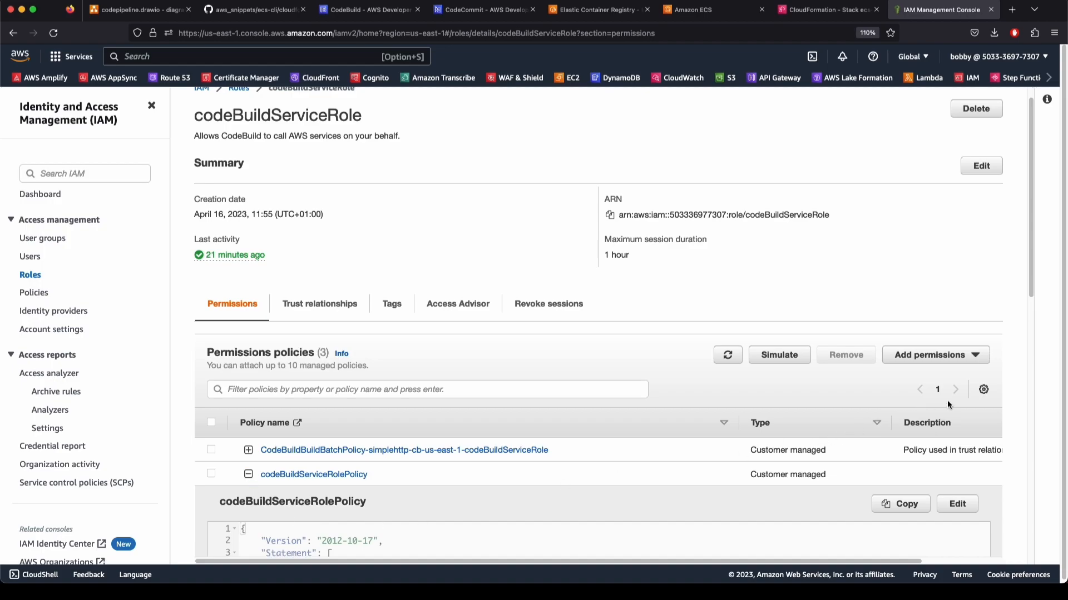
pyautogui.click(957, 503)
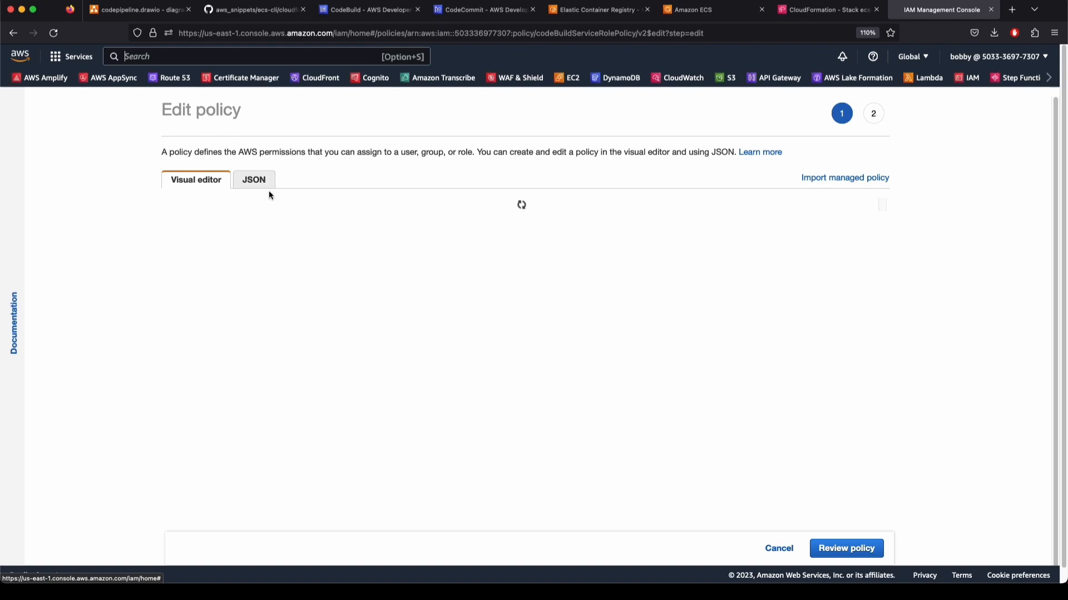
# Review codeBuildServiceRolePolicy's actions in the JSON editor, then cancel without saving
pyautogui.click(254, 179)
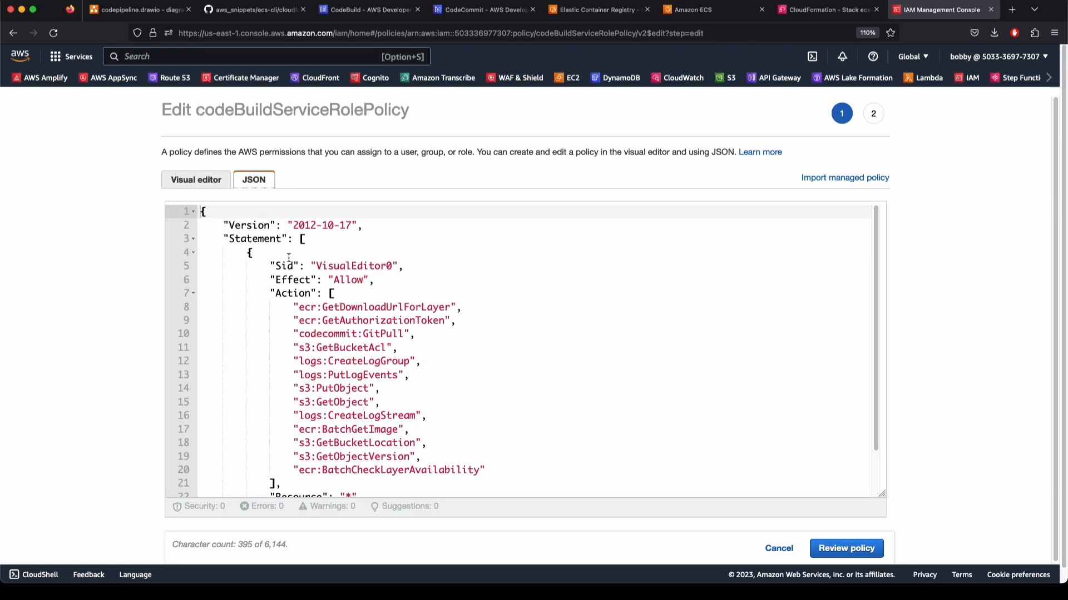
pyautogui.scroll(-3, 412, 328)
pyautogui.scroll(3, 494, 348)
pyautogui.scroll(-3, 493, 348)
pyautogui.scroll(1, 342, 332)
pyautogui.moveTo(305, 267); pyautogui.dragTo(304, 281)
pyautogui.scroll(3, 958, 205)
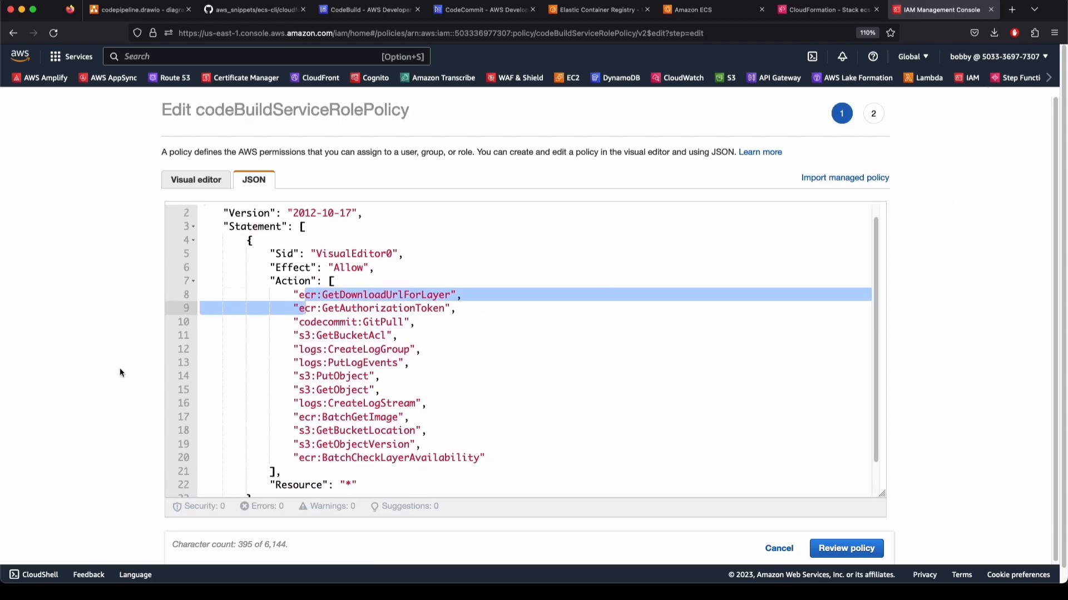
pyautogui.scroll(-2, 501, 389)
pyautogui.click(768, 549)
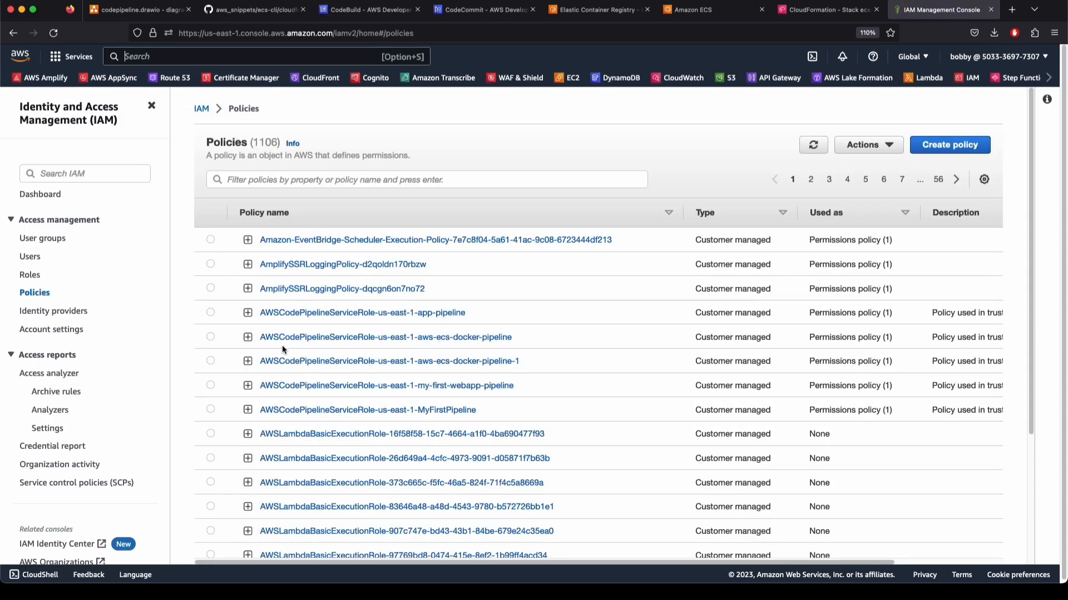
pyautogui.hotkey('alt', 's')
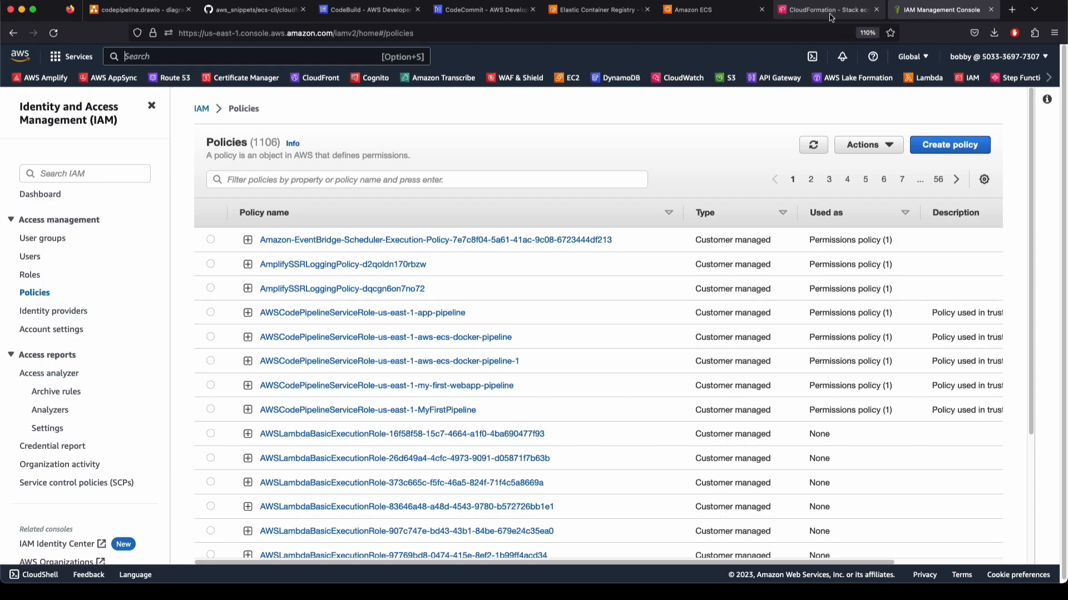
# Verify the my-ecs-env-ec2 cluster's single EC2 container instance shows Active status in us-east-1a
pyautogui.click(830, 12)
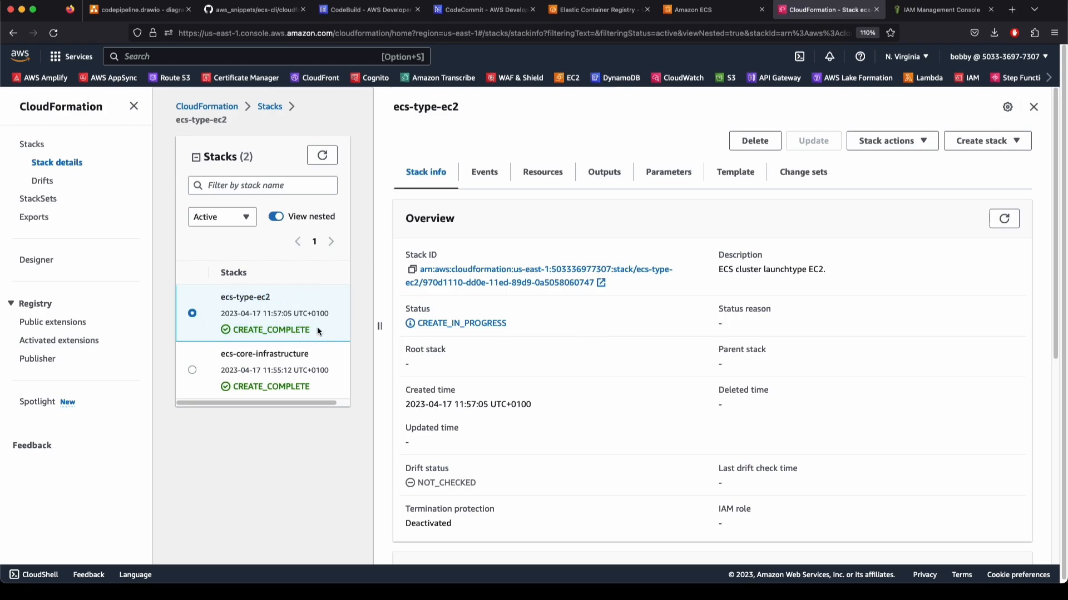
pyautogui.click(700, 9)
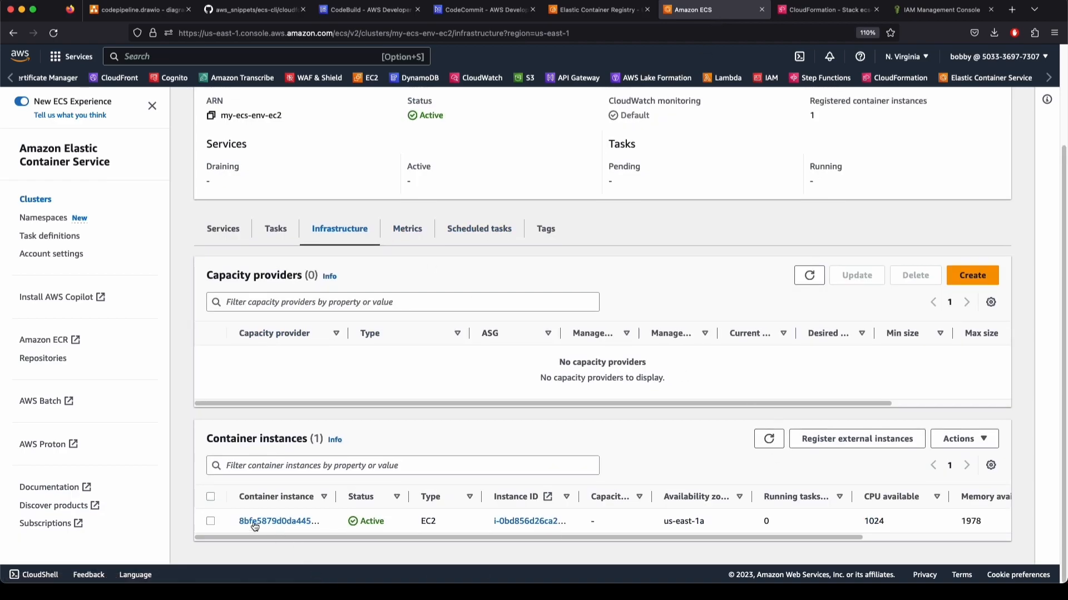
pyautogui.doubleClick(380, 521)
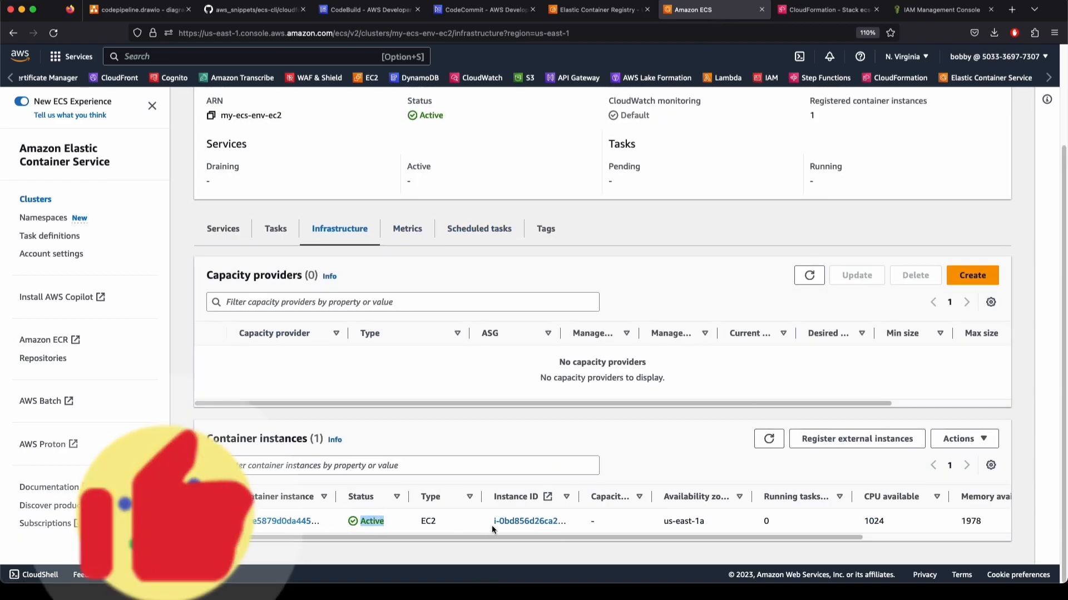
pyautogui.click(692, 523)
pyautogui.moveTo(712, 523); pyautogui.dragTo(663, 524)
pyautogui.click(687, 522)
pyautogui.moveTo(816, 539); pyautogui.dragTo(935, 540)
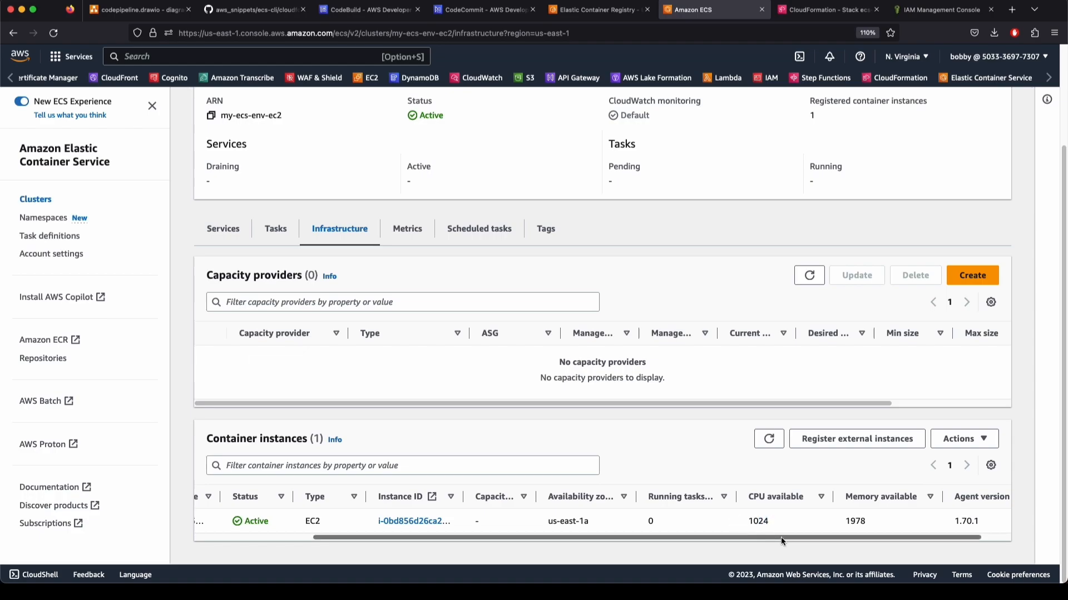
pyautogui.moveTo(845, 539); pyautogui.dragTo(576, 537)
pyautogui.scroll(3, 343, 456)
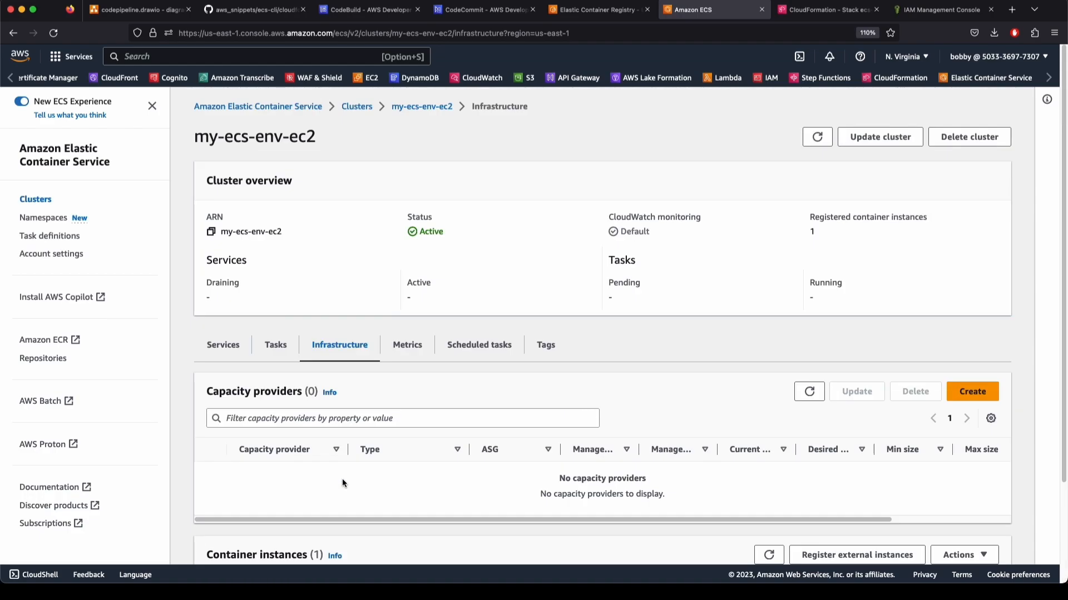
pyautogui.scroll(-2, 342, 479)
# Filter task definitions by 'exp' and look over exp-code-pipeline-1's revisions
pyautogui.click(228, 262)
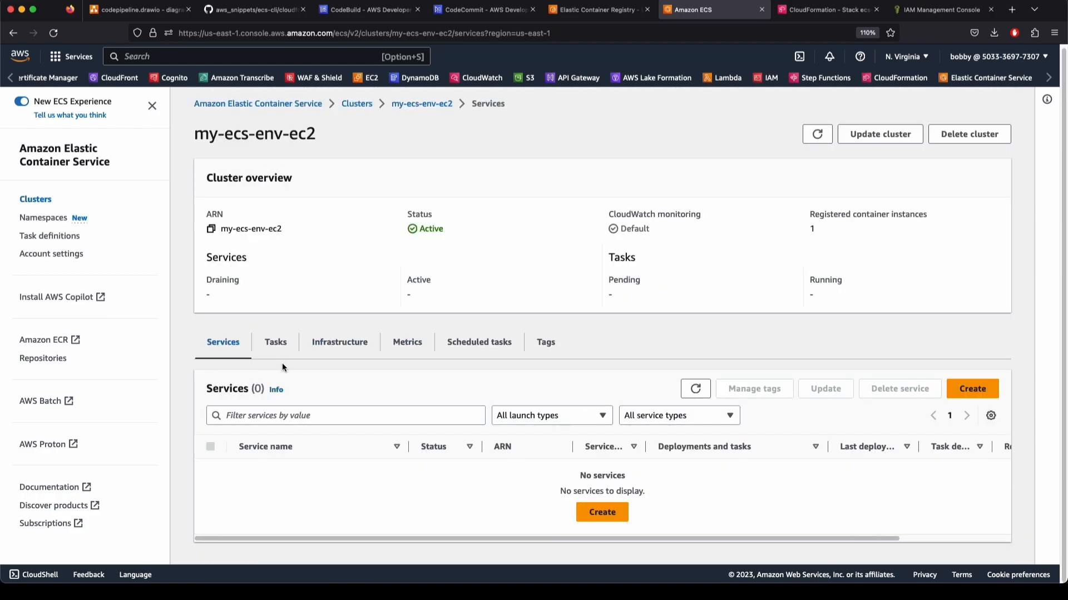
pyautogui.click(276, 345)
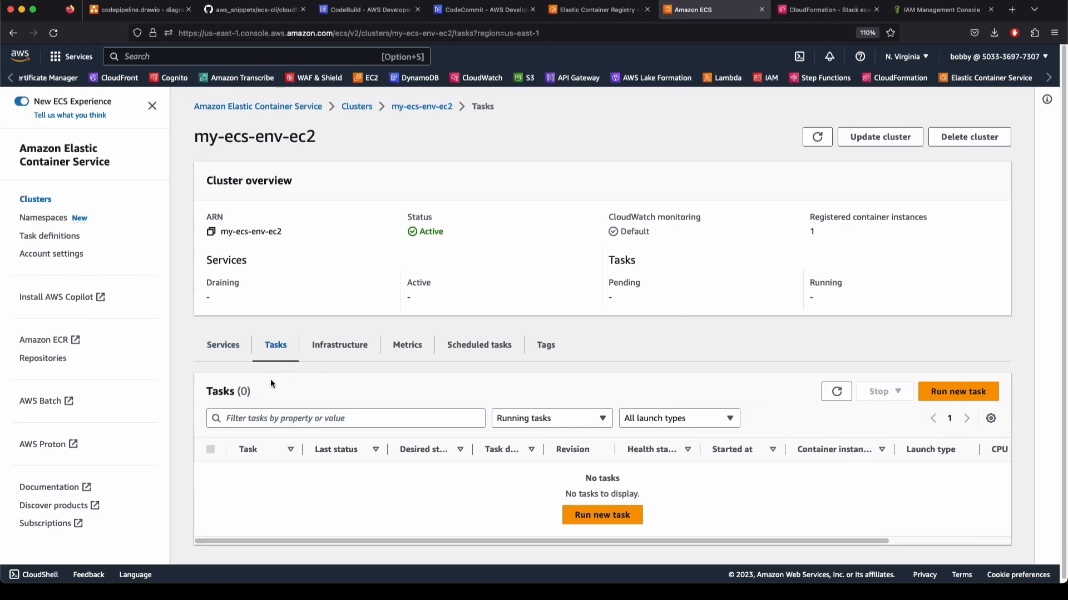
pyautogui.click(57, 238)
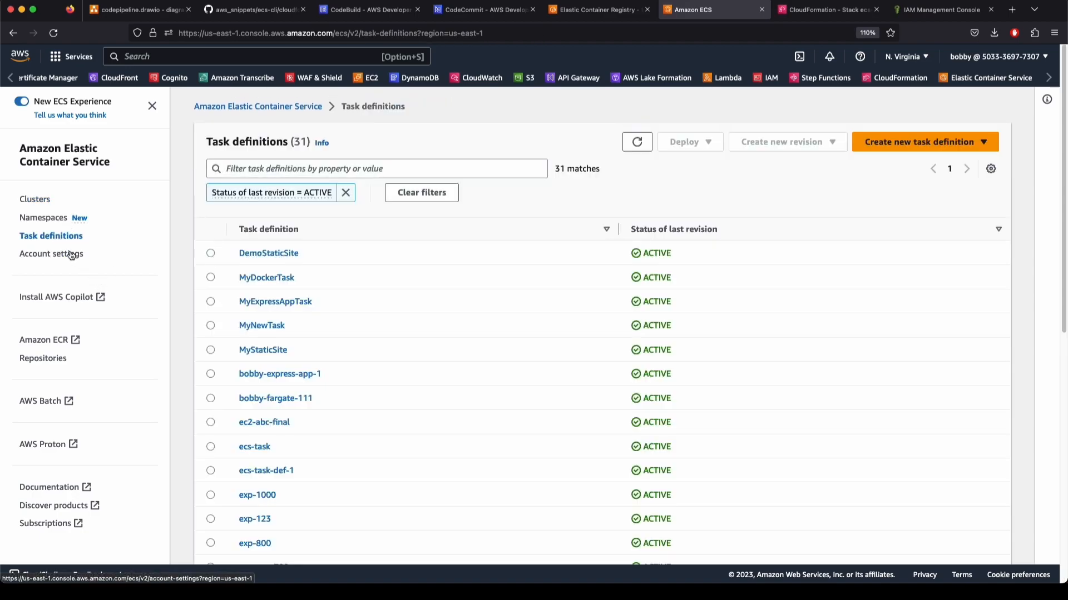
pyautogui.click(345, 193)
pyautogui.click(310, 168)
pyautogui.write('exp')
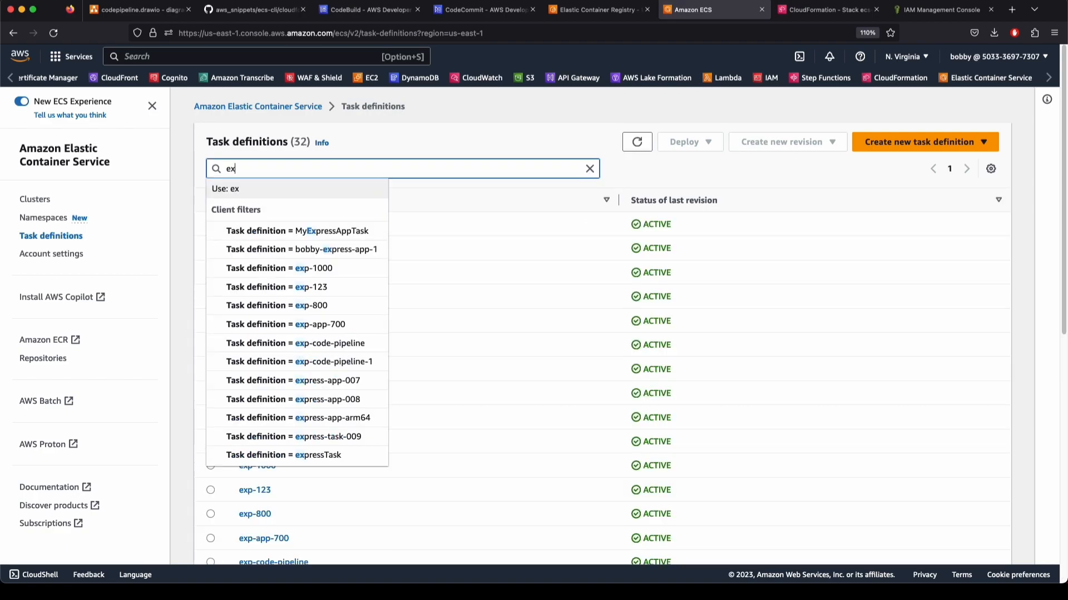
pyautogui.press('Return')
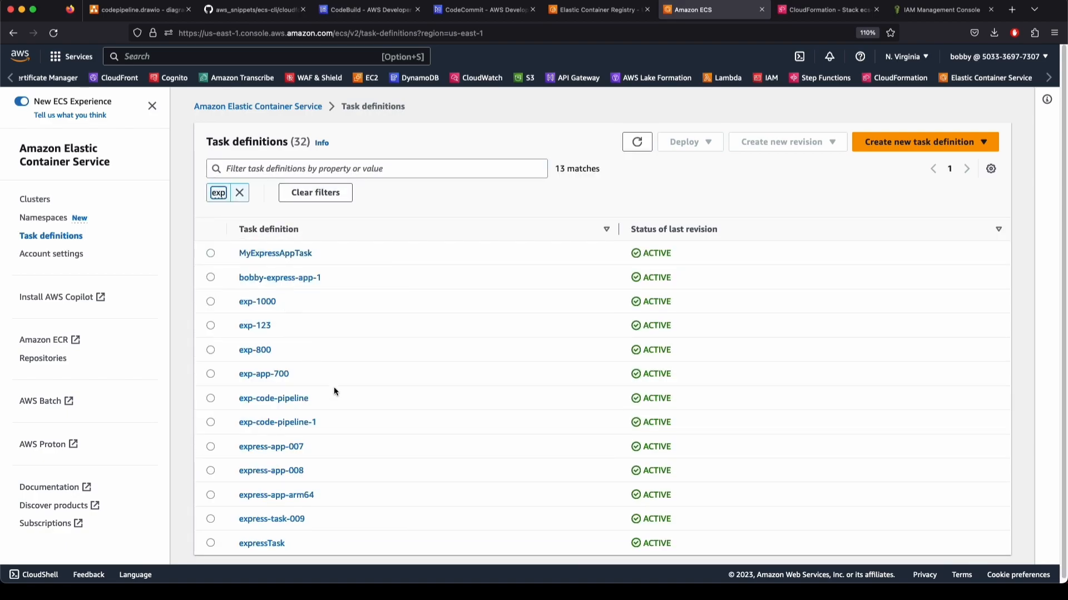
pyautogui.click(248, 424)
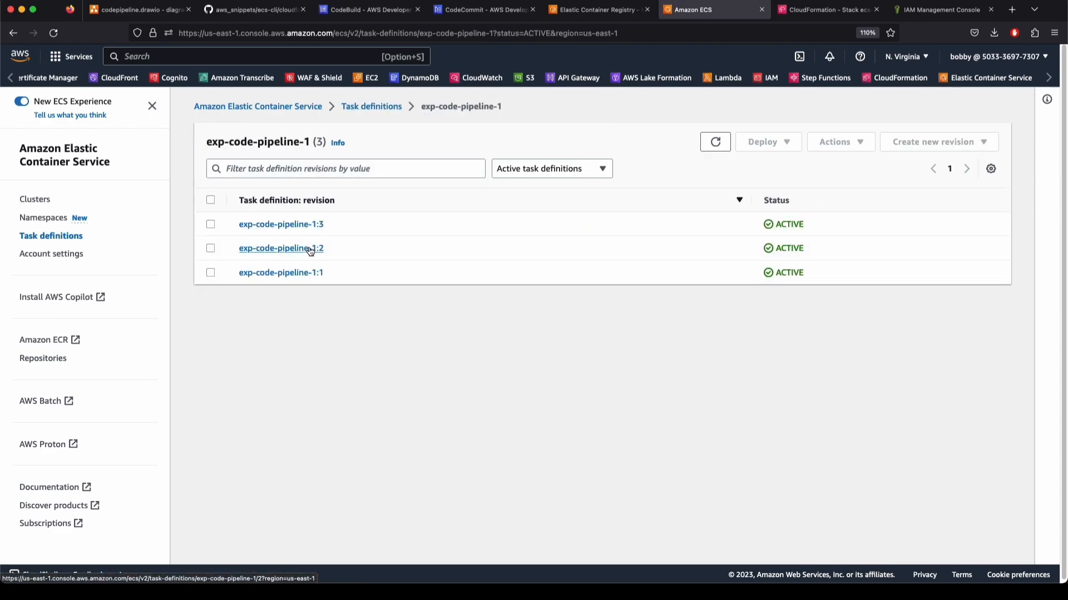
pyautogui.click(80, 238)
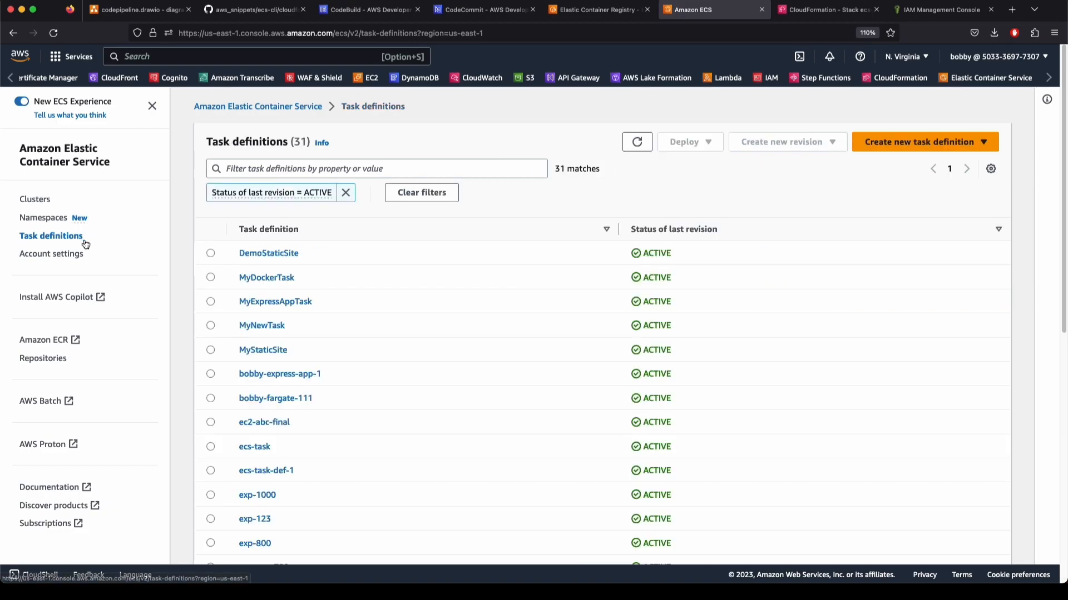
pyautogui.click(346, 193)
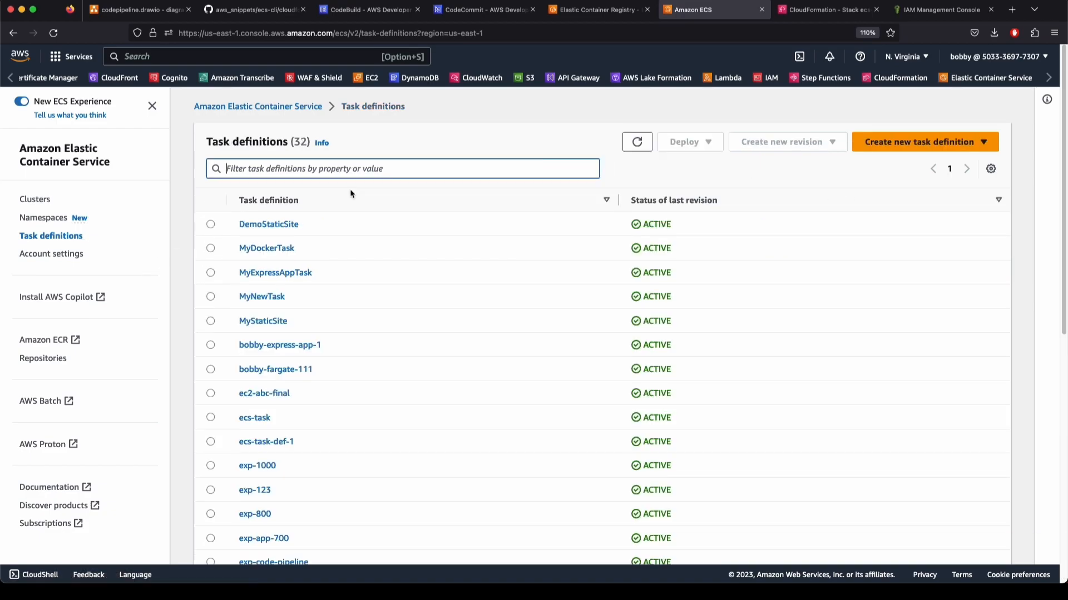
# Start a new task definition with family name begun as 'exp-aws-ecs-docke'
pyautogui.click(929, 142)
pyautogui.click(916, 168)
pyautogui.click(419, 245)
pyautogui.write('exp-')
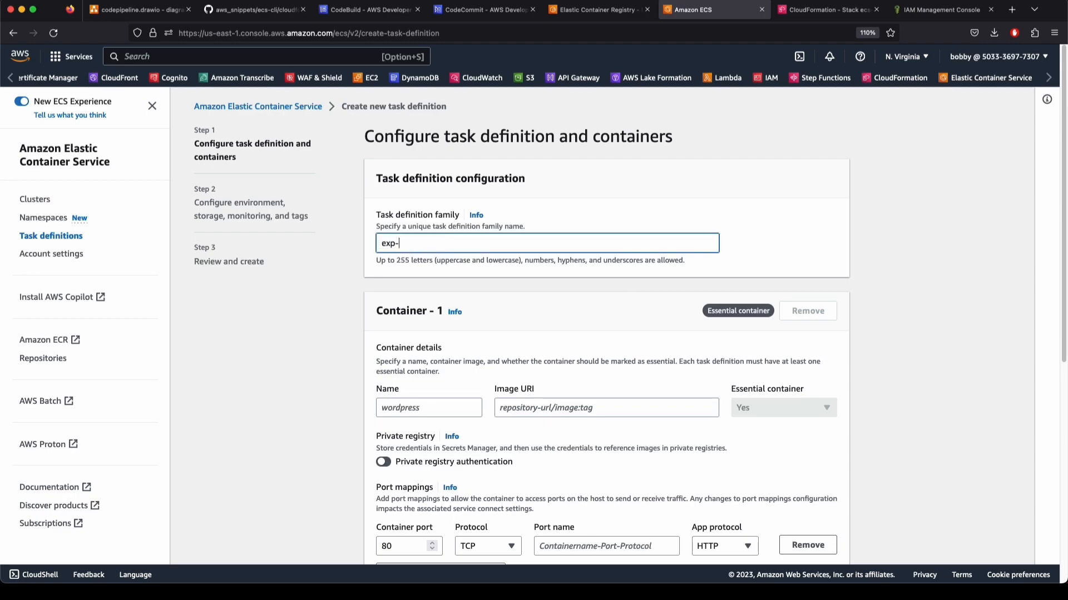
pyautogui.write('aws-ecs-docker')
# Complete the family name as exp-aws-ecs-docker and bring up the aws_snippets repository on GitHub
pyautogui.click(411, 401)
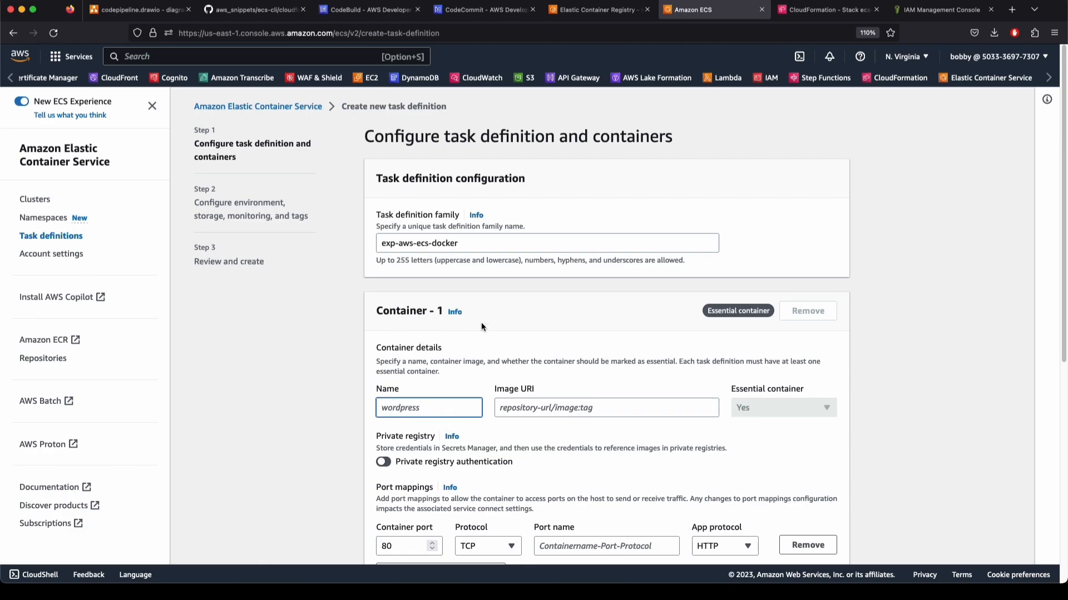
pyautogui.click(239, 10)
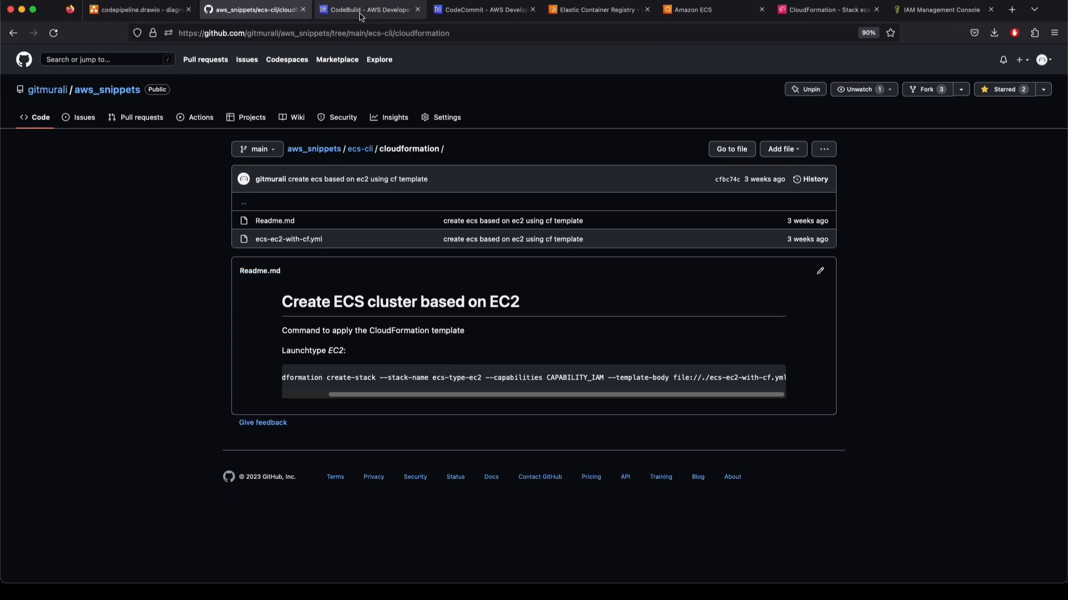
# Copy 'exp-code-pipeline' from line 31 of buildspec.yml and paste it as the container name
pyautogui.click(474, 12)
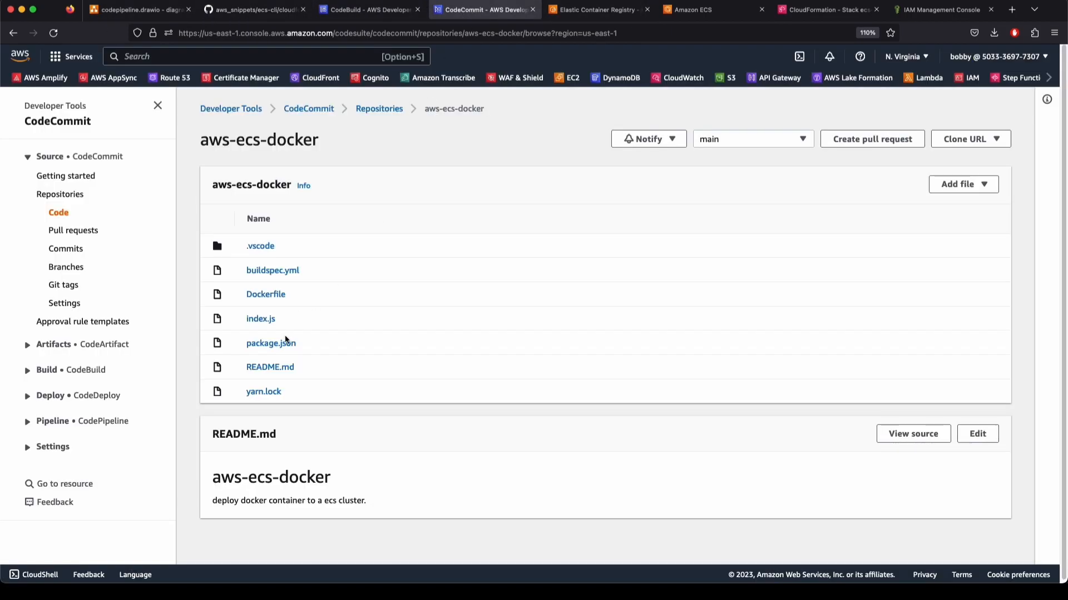
pyautogui.click(273, 270)
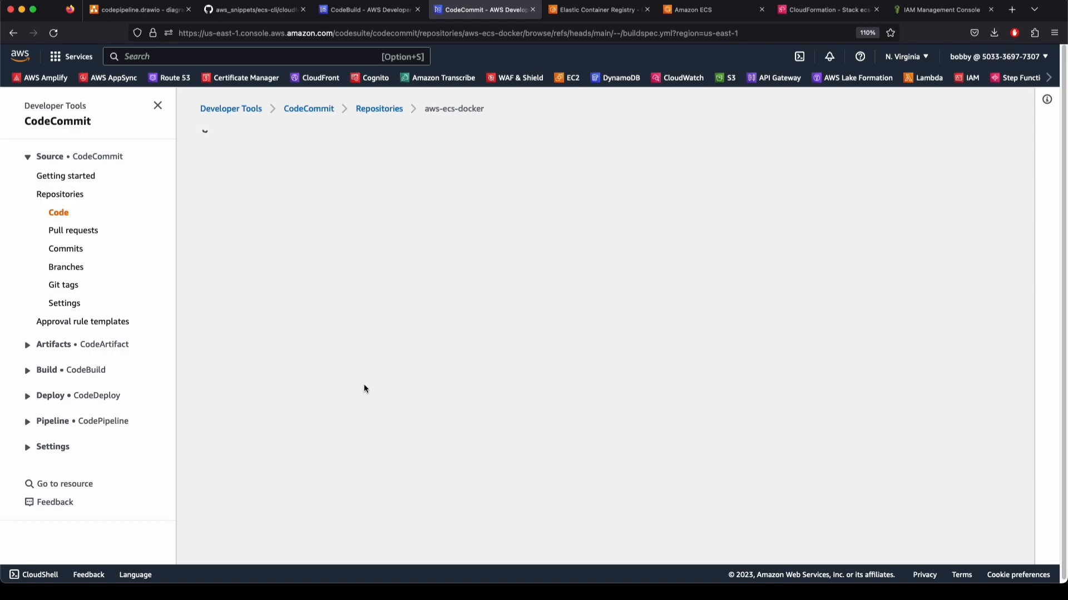
pyautogui.scroll(-1, 521, 383)
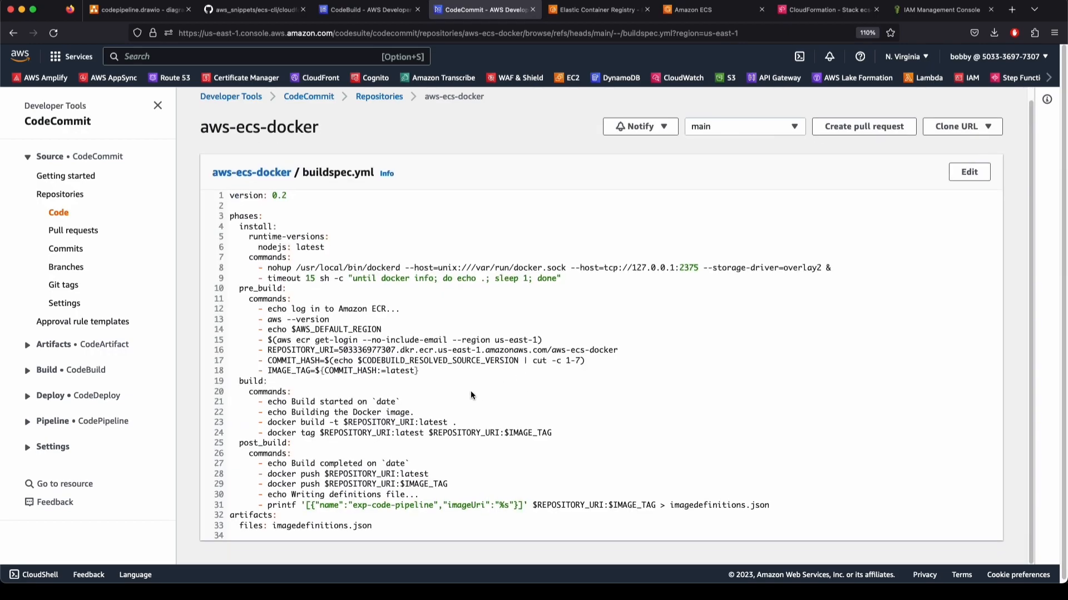
pyautogui.moveTo(352, 506); pyautogui.dragTo(435, 507)
pyautogui.press('super+c')
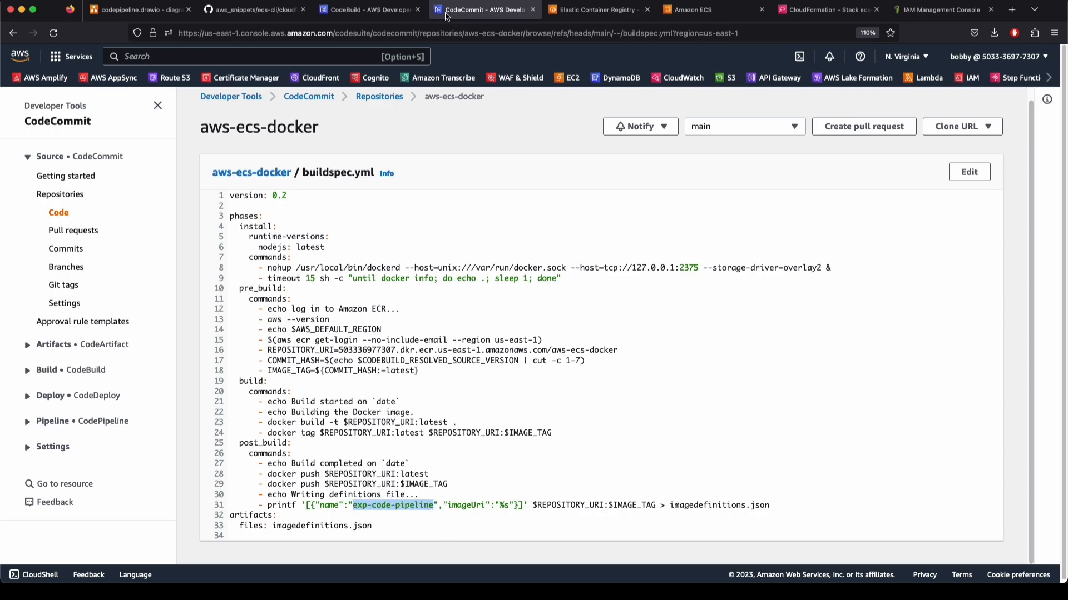
pyautogui.click(694, 10)
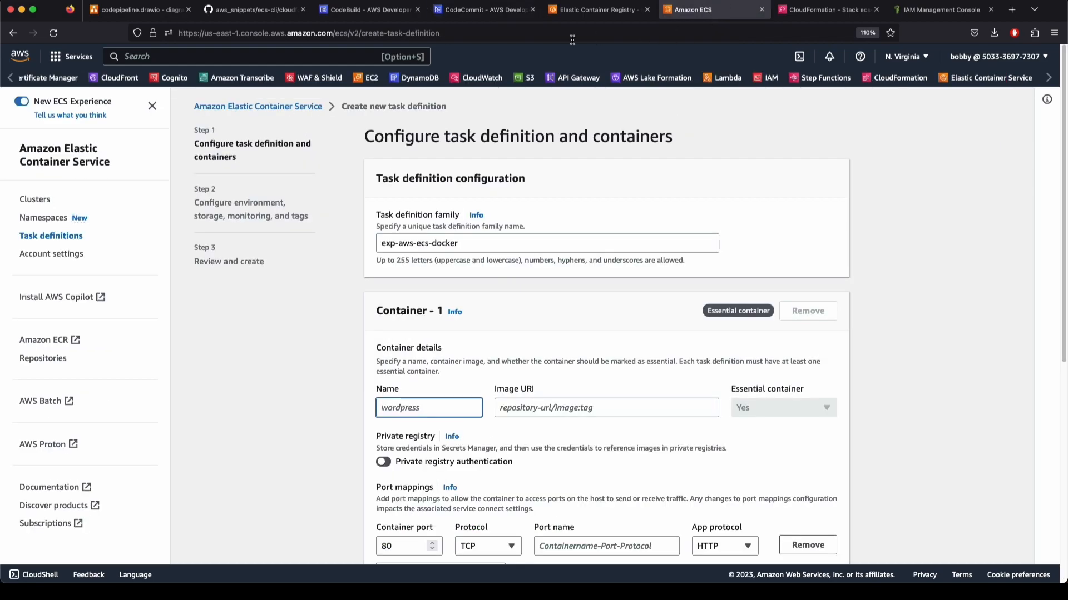
pyautogui.press('super+v')
pyautogui.moveTo(451, 412); pyautogui.dragTo(357, 412)
# Compare the container name exp-code-pipeline with buildspec.yml, then move to the Image URI field
pyautogui.click(482, 10)
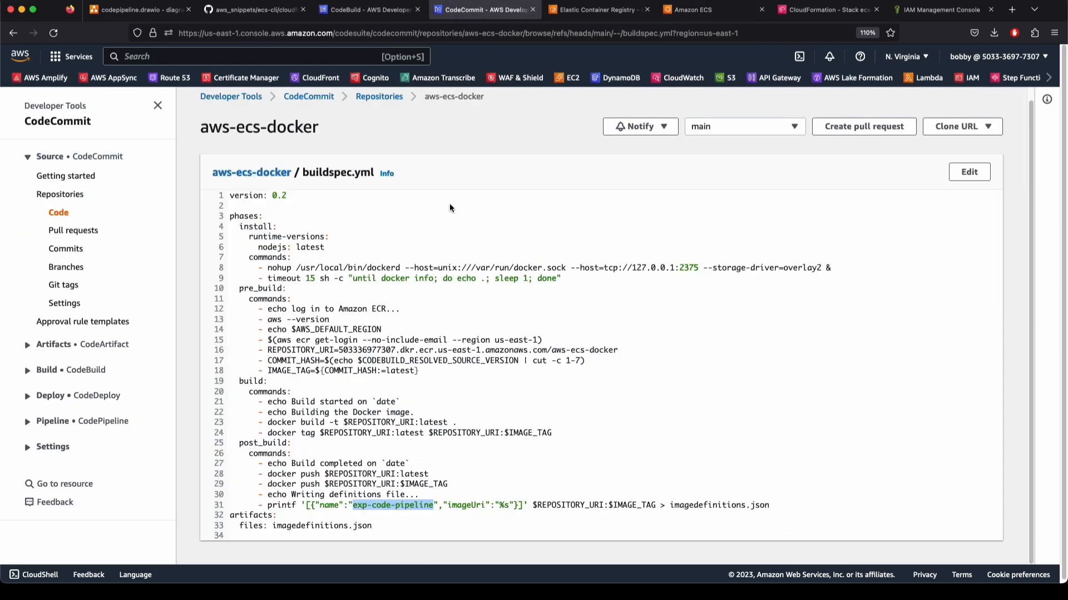
pyautogui.click(382, 516)
pyautogui.click(692, 10)
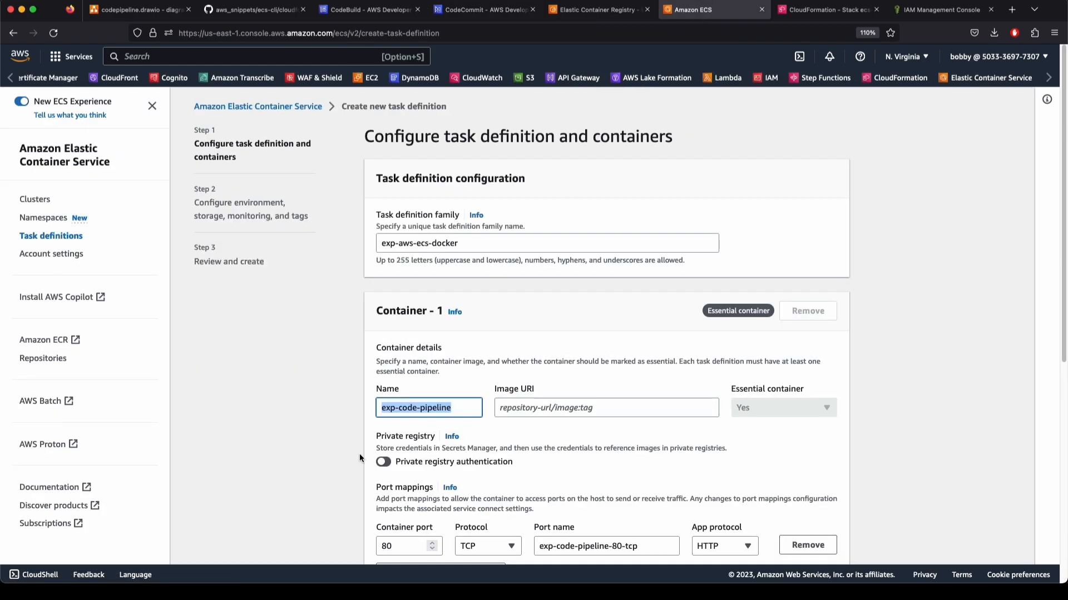
pyautogui.click(460, 408)
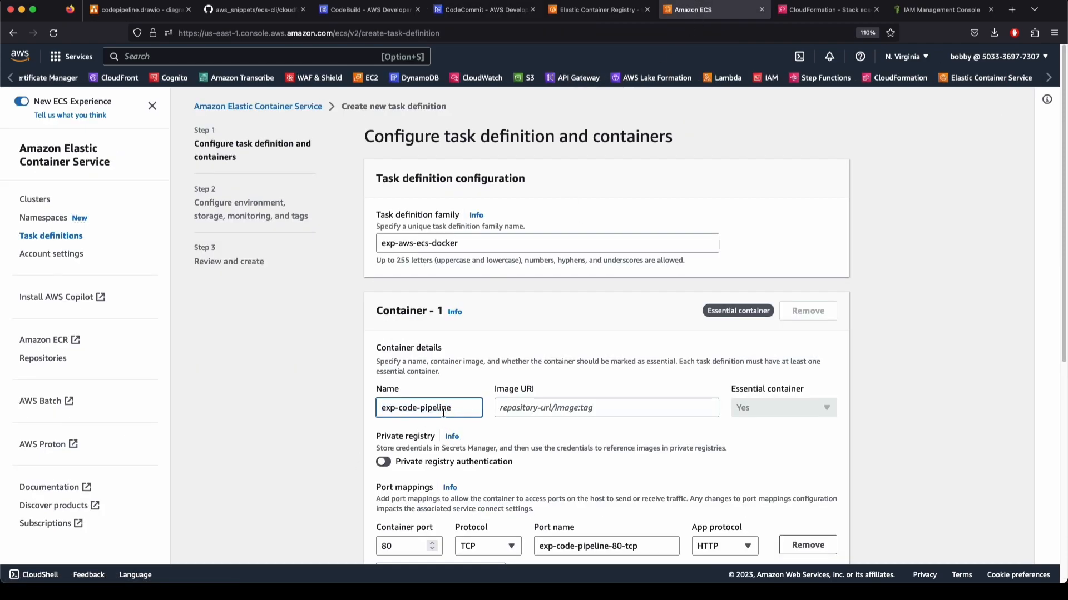
pyautogui.click(517, 409)
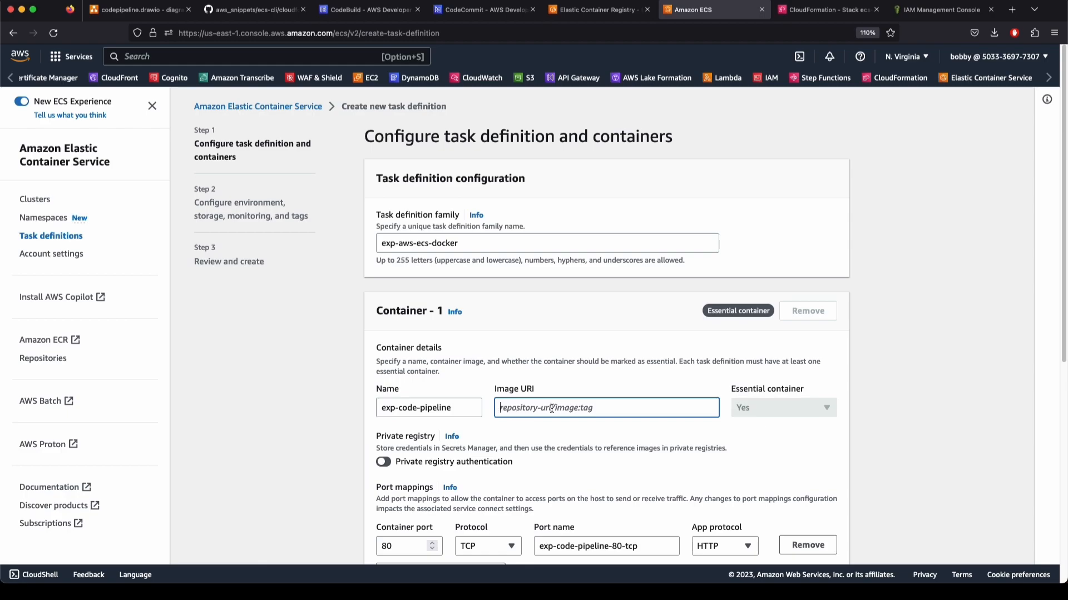
# Copy the URI of the aws-ecs-docker image tagged c2993f4 from ECR
pyautogui.click(590, 9)
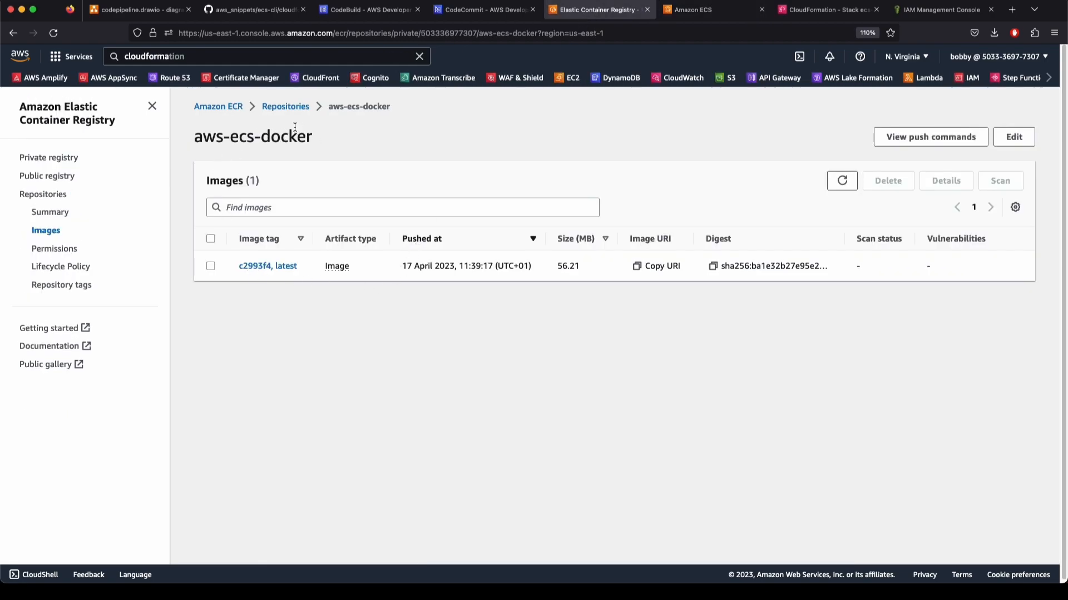
pyautogui.click(286, 106)
pyautogui.click(341, 294)
pyautogui.click(271, 301)
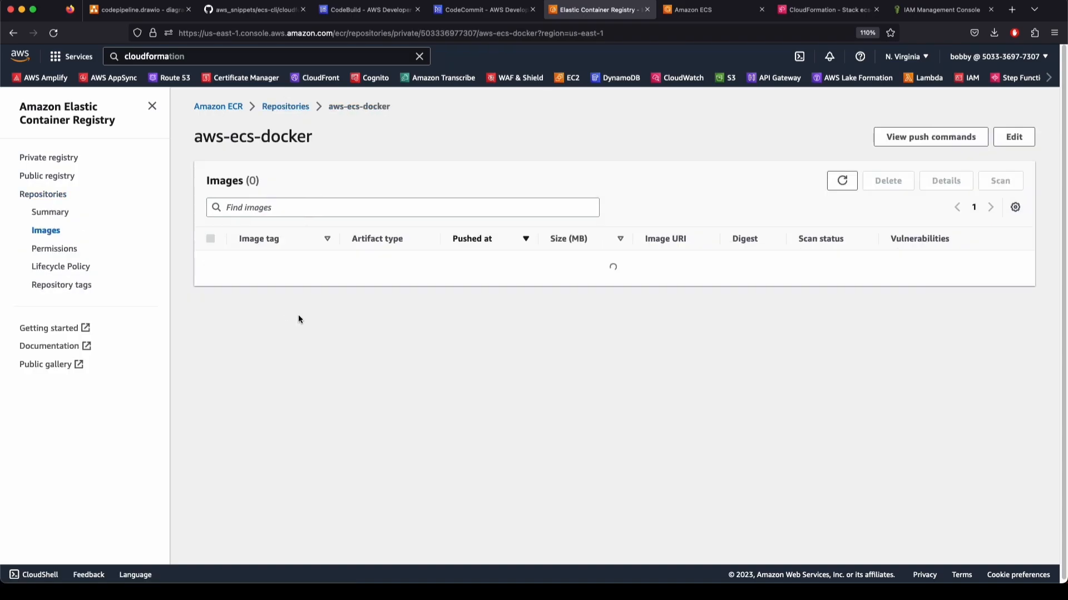
pyautogui.click(275, 266)
pyautogui.click(214, 274)
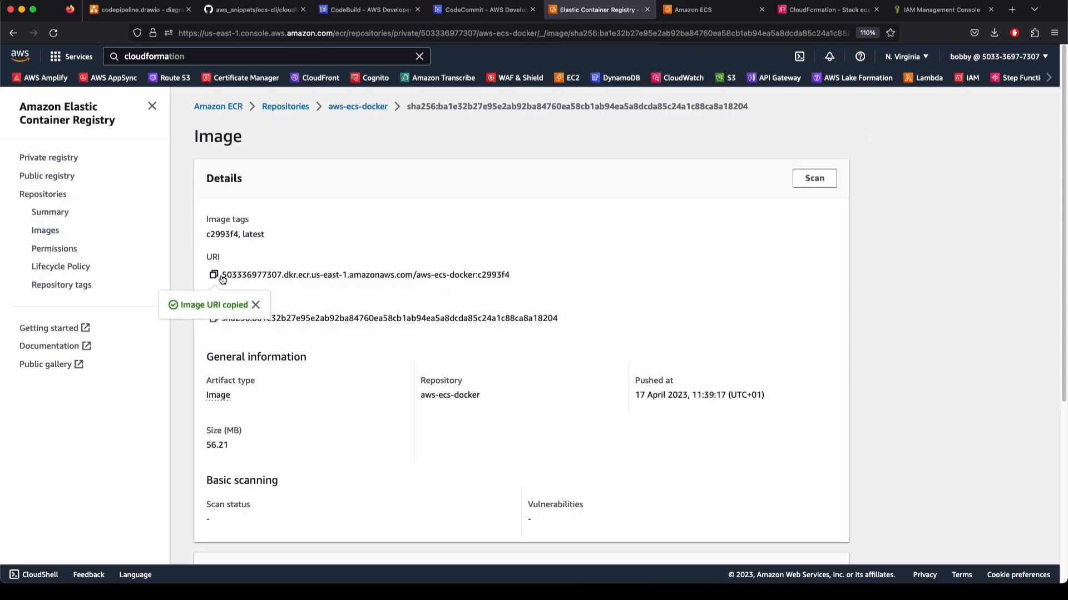
pyautogui.moveTo(512, 276); pyautogui.dragTo(457, 270)
pyautogui.click(457, 270)
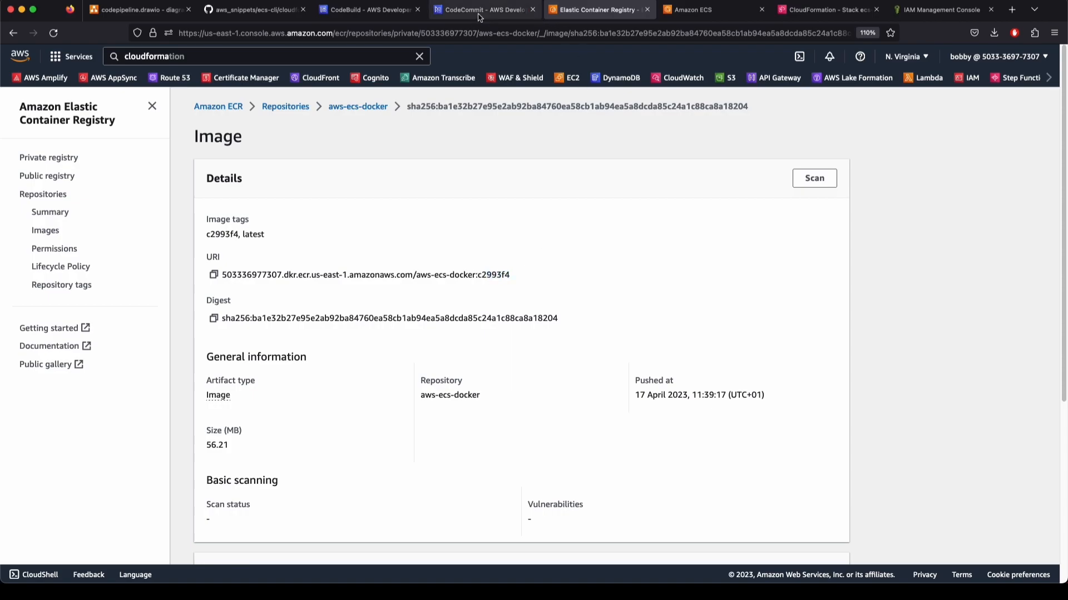
pyautogui.click(692, 10)
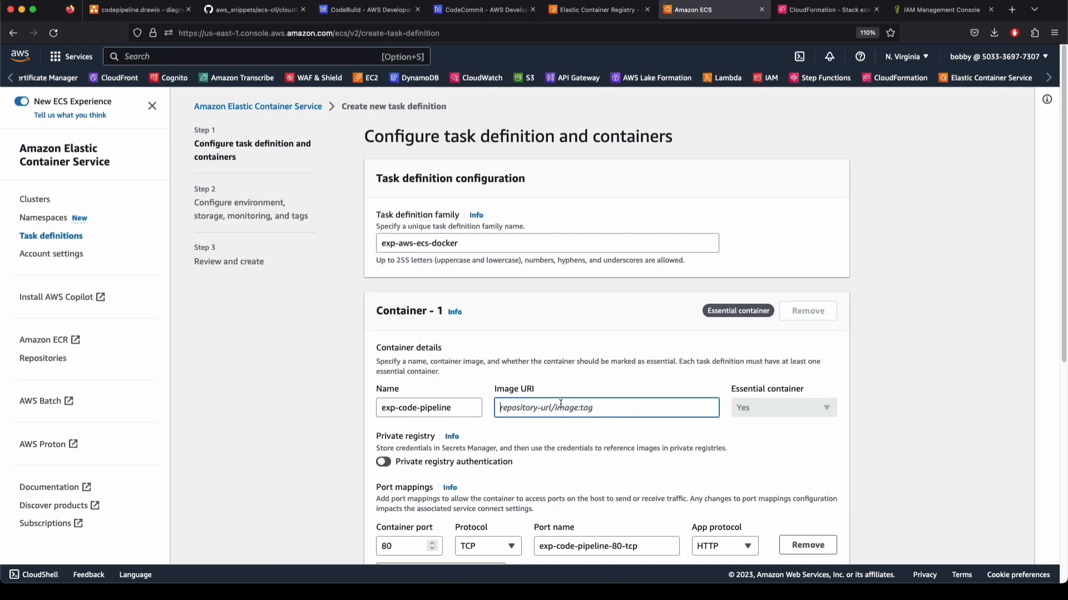
# Paste the aws-ecs-docker image URI and strip its tag suffix and trailing colon
pyautogui.press('super+v')
pyautogui.press('BackSpace')
pyautogui.press('BackSpace')
pyautogui.press('BackSpace')
pyautogui.press('BackSpace')
pyautogui.press('BackSpace')
pyautogui.press('BackSpace')
pyautogui.press('BackSpace')
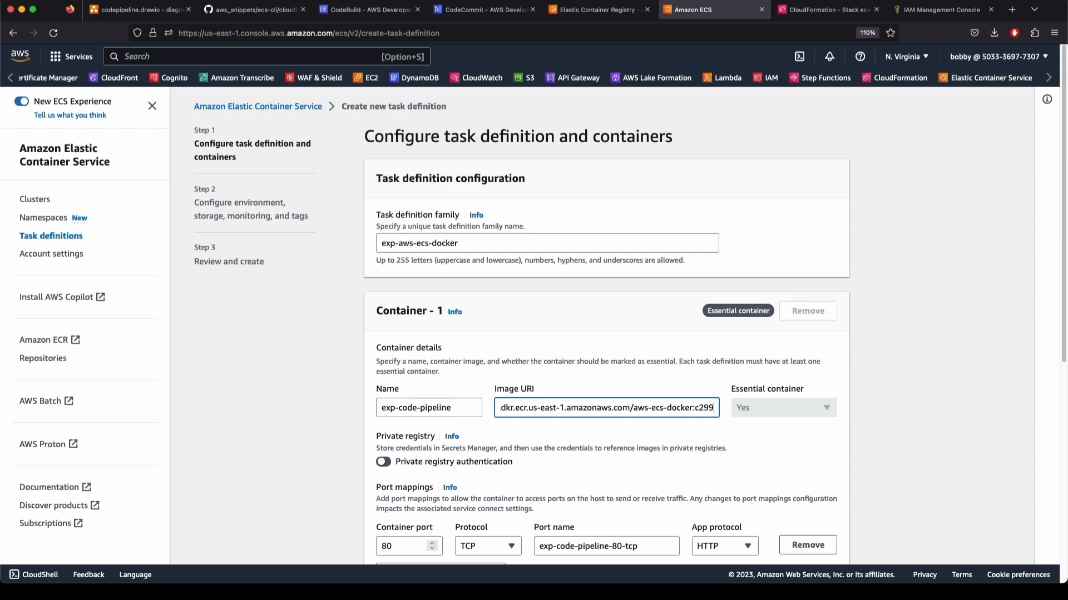
pyautogui.press('super+Left')
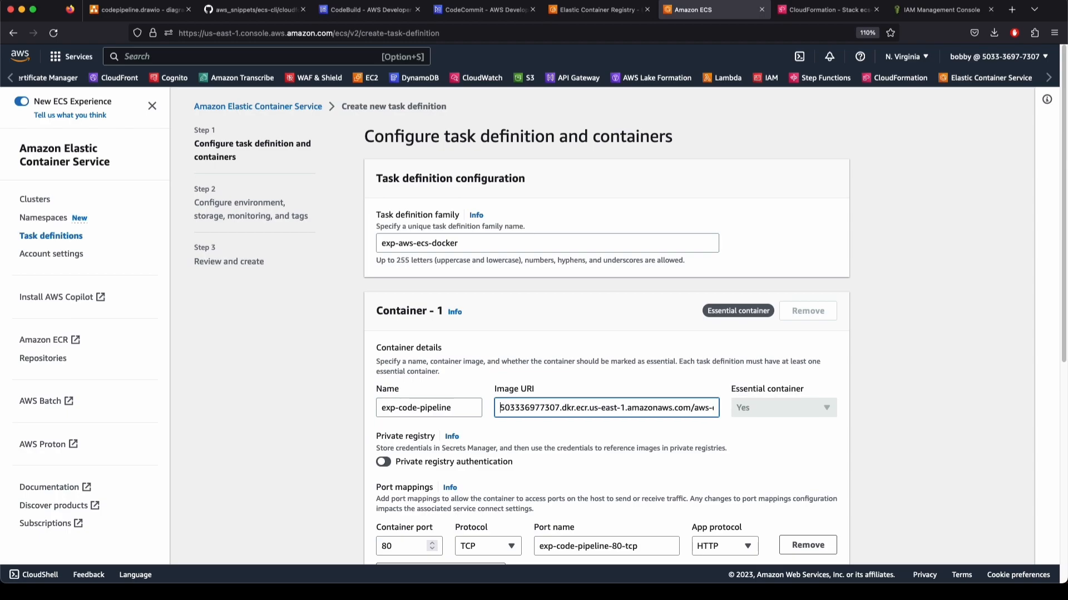
pyautogui.press('super+Right')
pyautogui.press('BackSpace')
pyautogui.press('super+Left')
# Change the container port from 80 to 3000 and continue to the environment step
pyautogui.scroll(-6, 386, 447)
pyautogui.moveTo(399, 208); pyautogui.dragTo(355, 201)
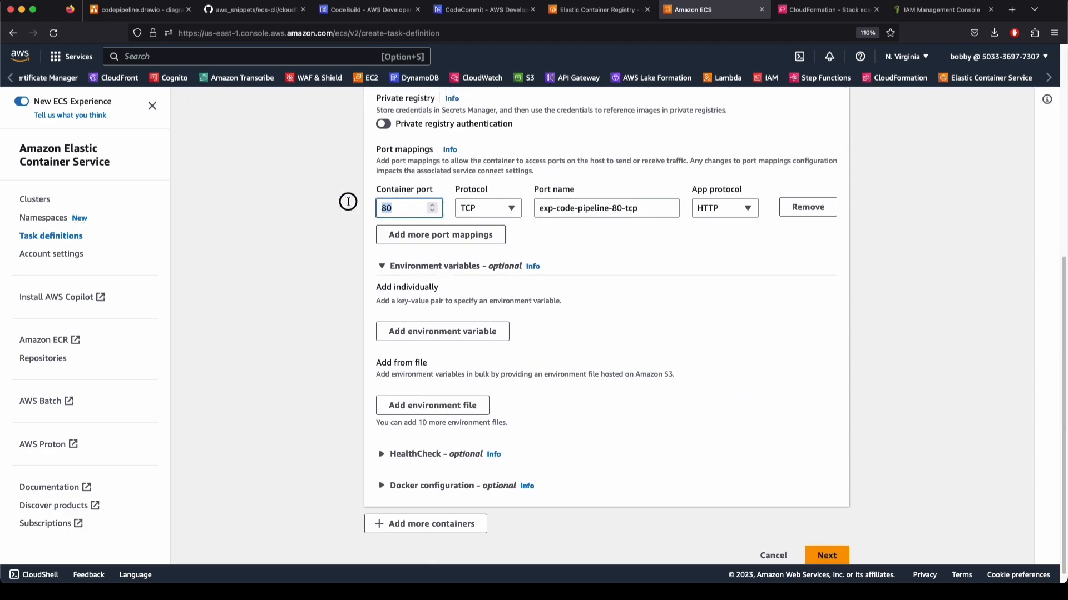
pyautogui.write('3000')
pyautogui.scroll(6, 308, 349)
pyautogui.scroll(-6, 308, 348)
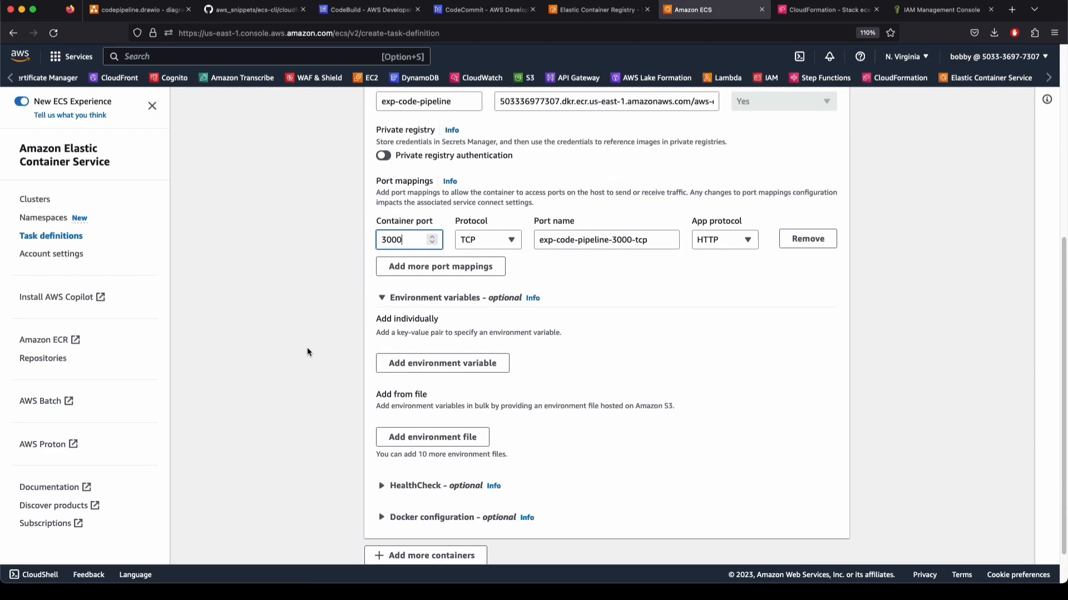
pyautogui.scroll(3, 335, 352)
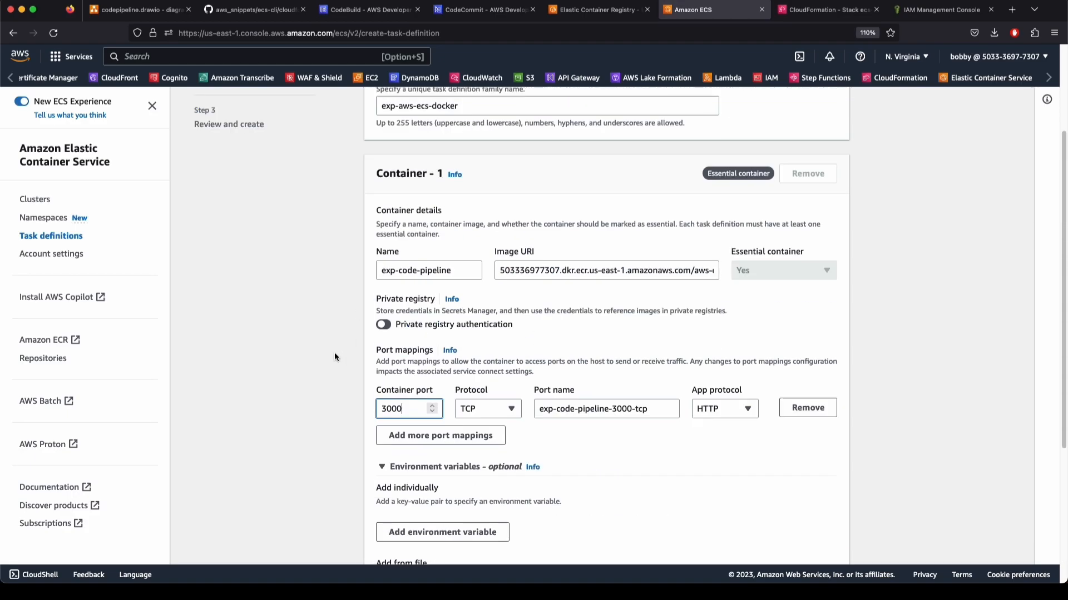
pyautogui.scroll(-4, 853, 357)
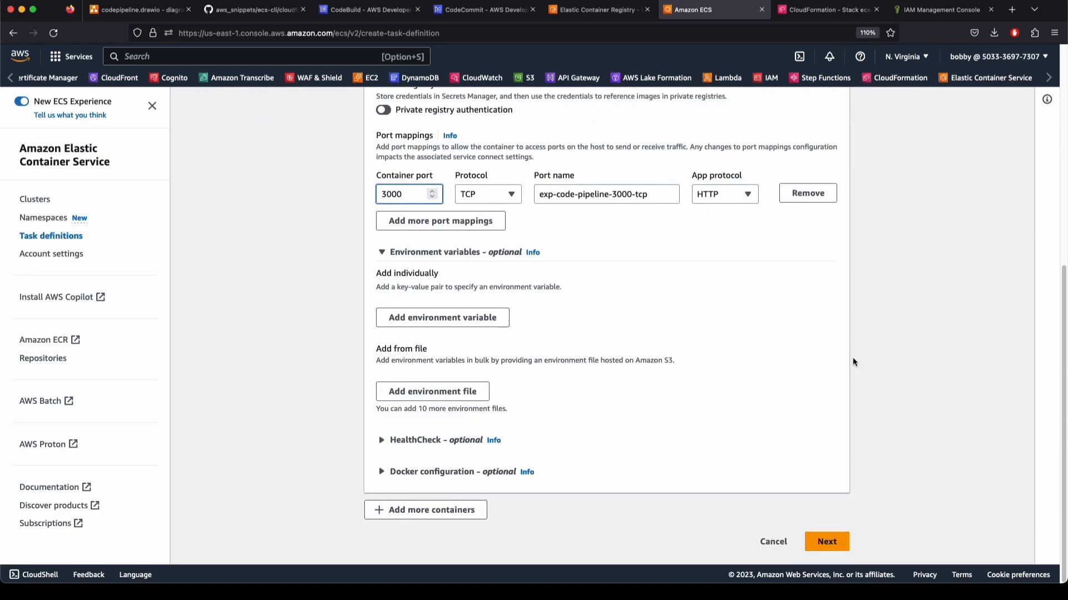
pyautogui.click(825, 540)
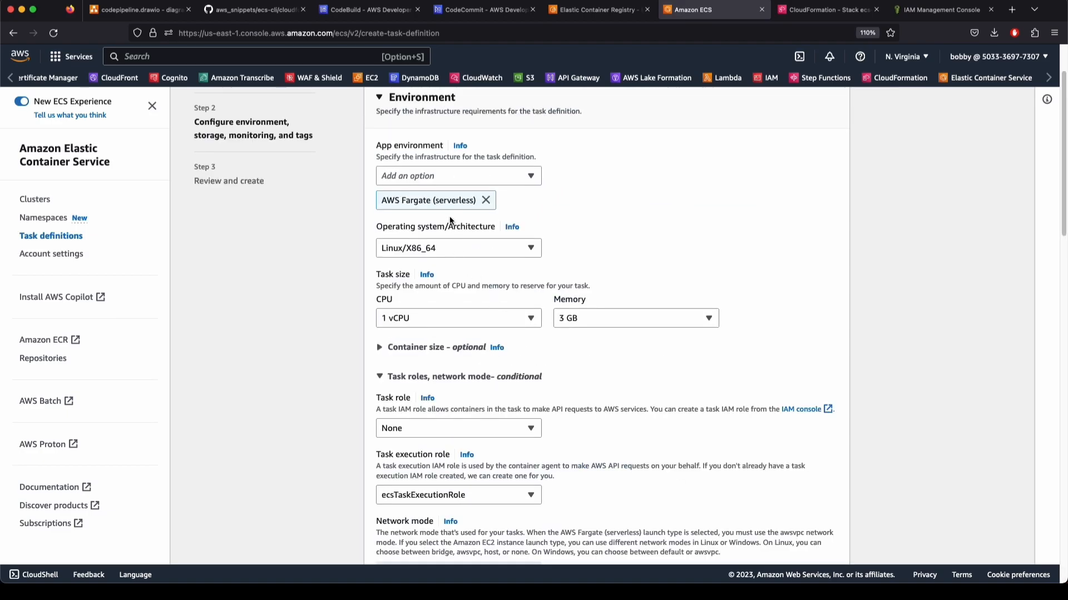
# Replace Fargate with Amazon EC2 instances as the task definition's app environment
pyautogui.click(485, 200)
pyautogui.click(434, 176)
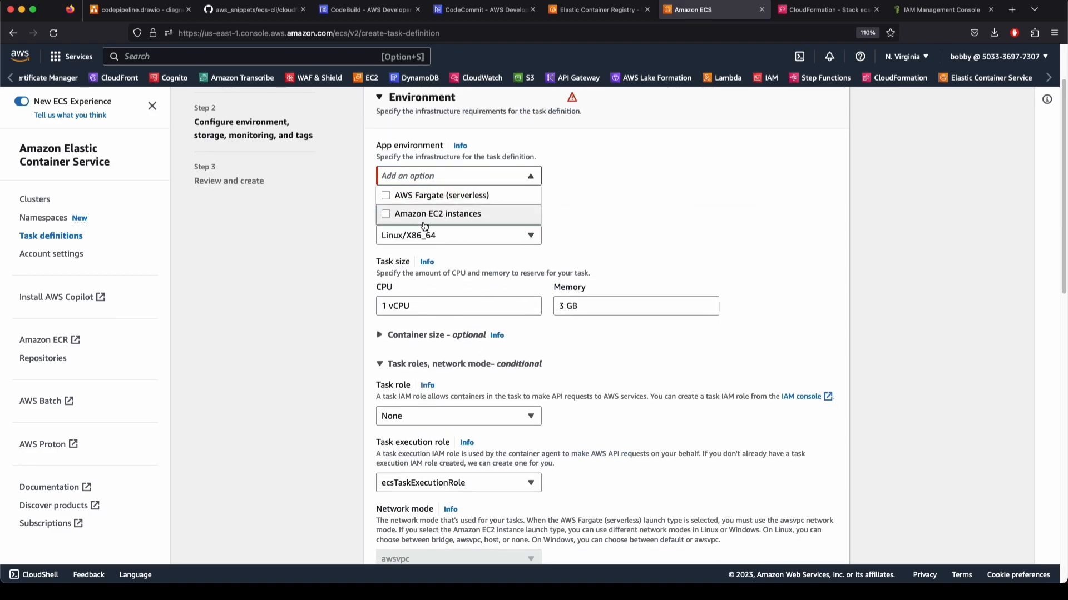
pyautogui.click(425, 214)
pyautogui.click(707, 222)
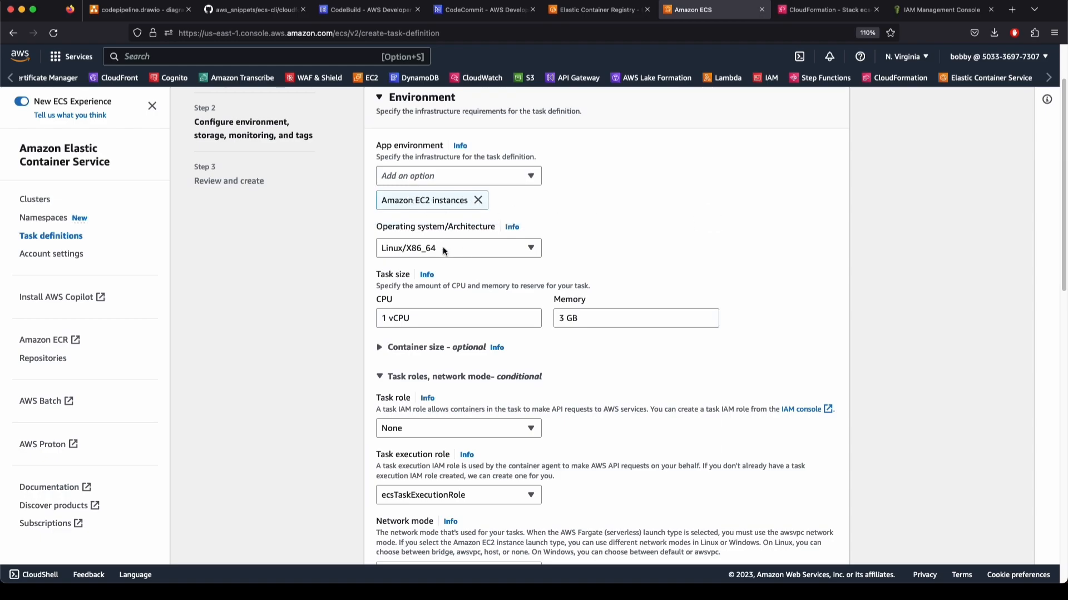
# Size the task at 1 vCPU and 1 GB memory with ecsTaskExecutionRole as task role
pyautogui.click(389, 317)
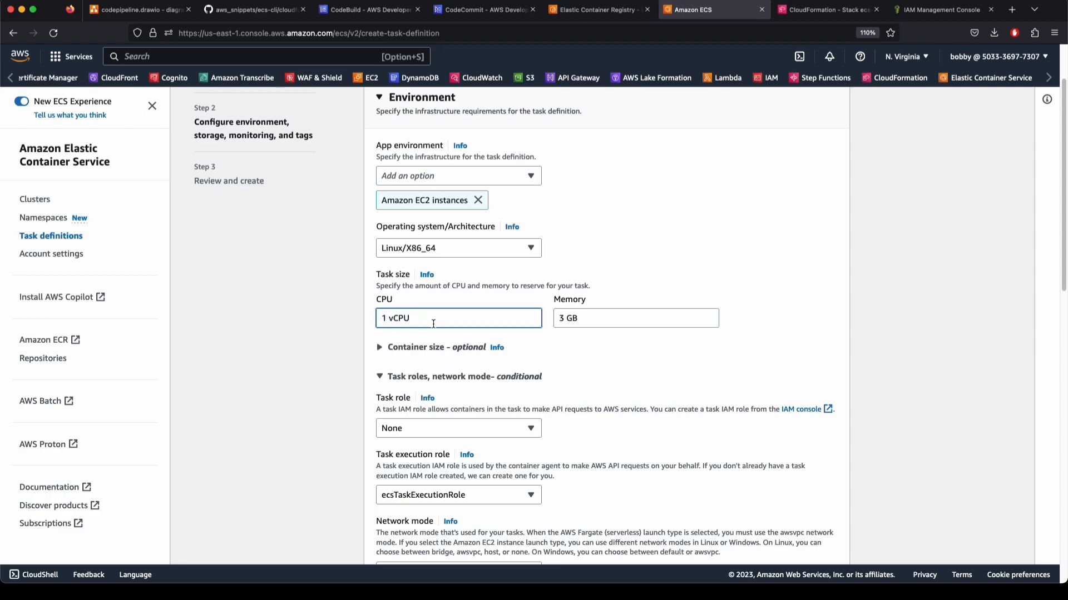
pyautogui.click(565, 321)
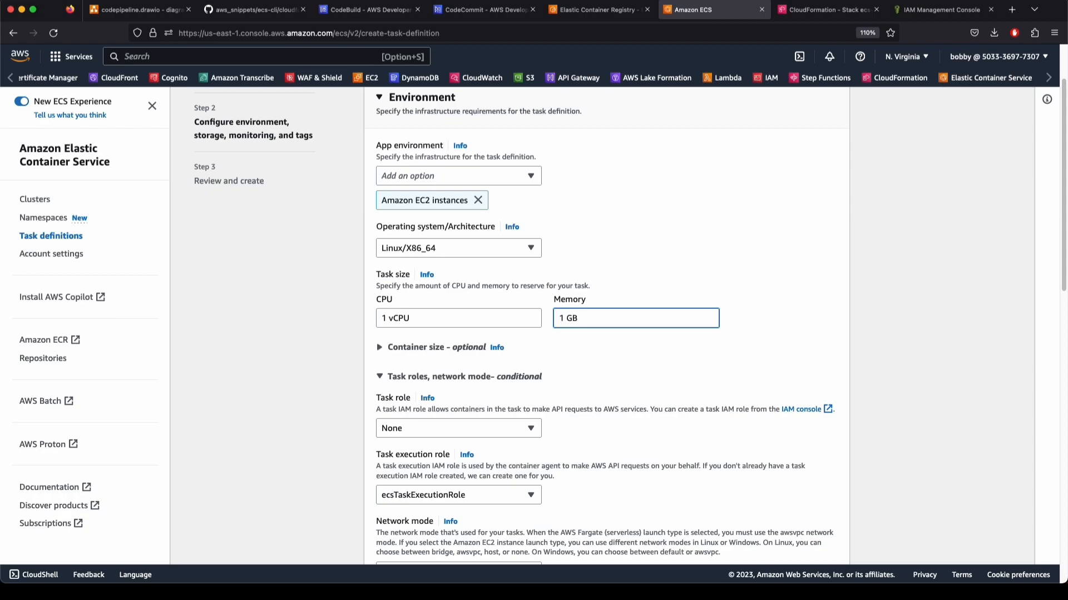
pyautogui.click(423, 429)
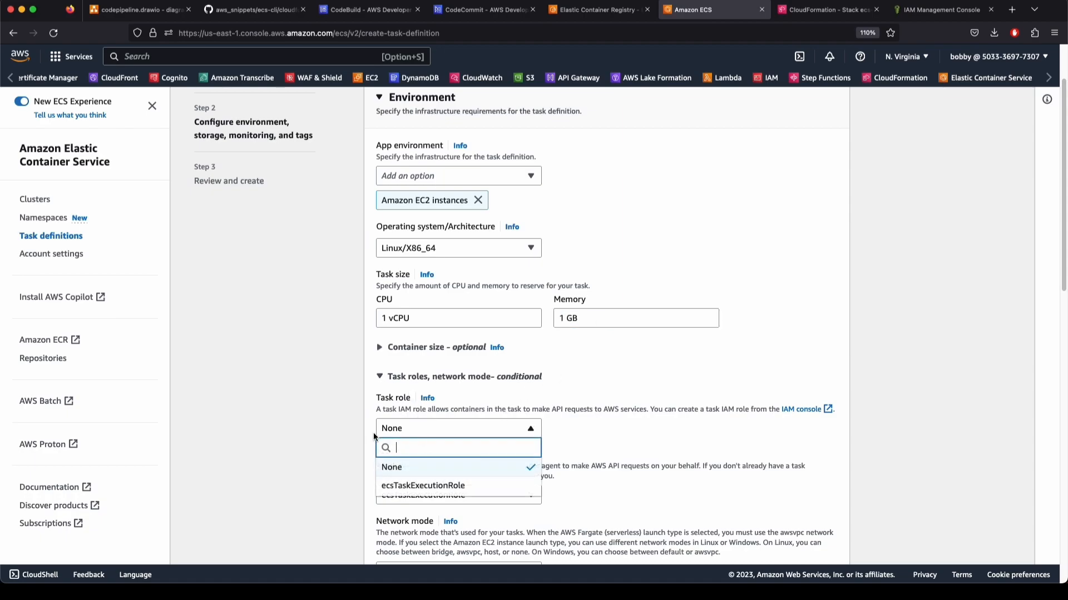
pyautogui.click(403, 485)
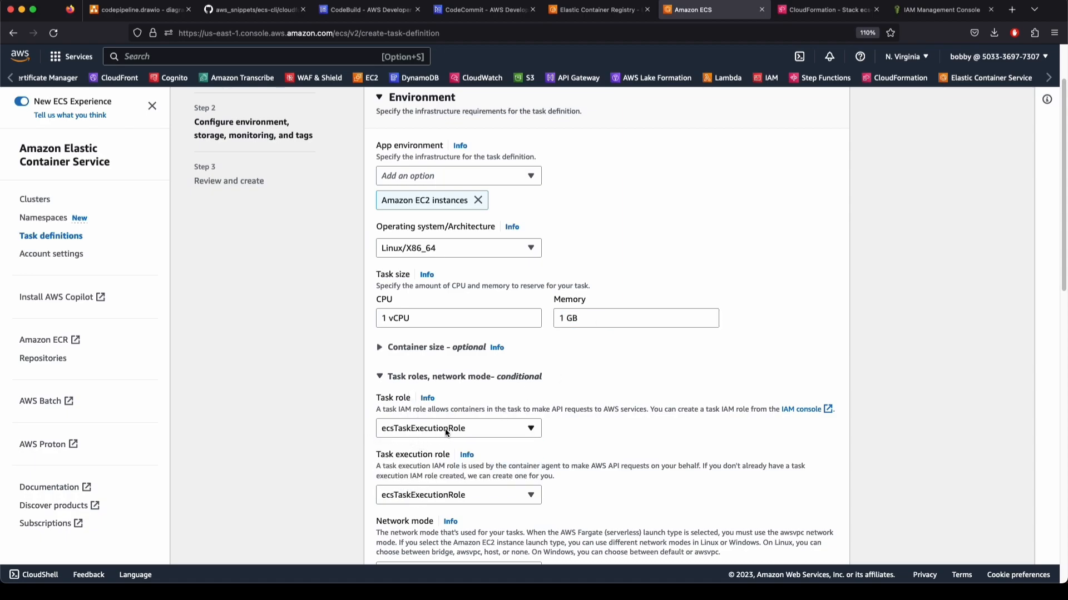
# Collapse the container size, storage and logging sections and advance to the review step
pyautogui.click(398, 384)
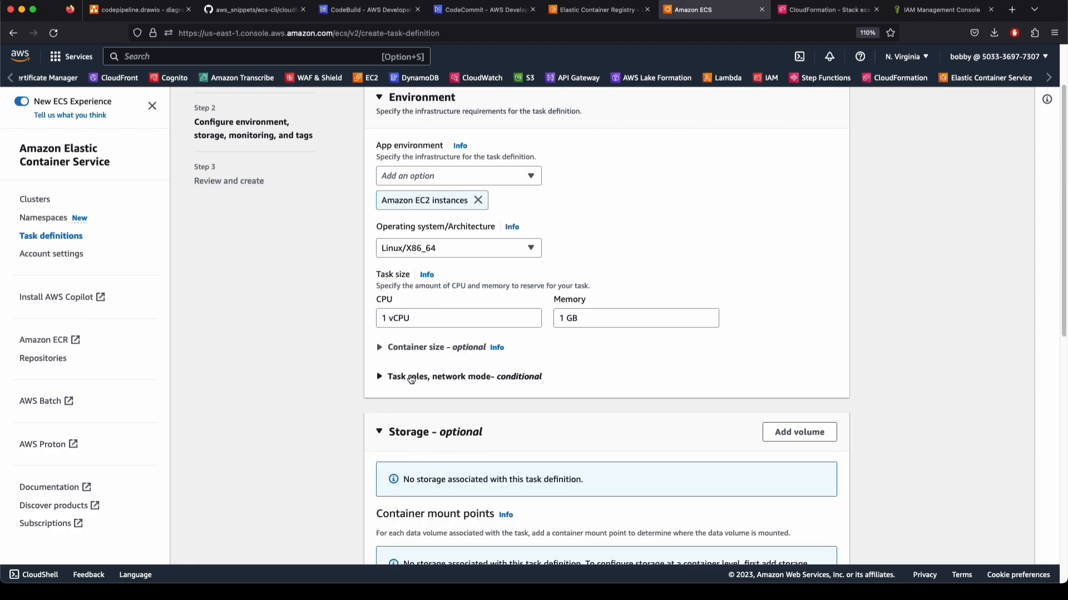
pyautogui.click(410, 346)
pyautogui.click(410, 346)
pyautogui.scroll(-5, 413, 457)
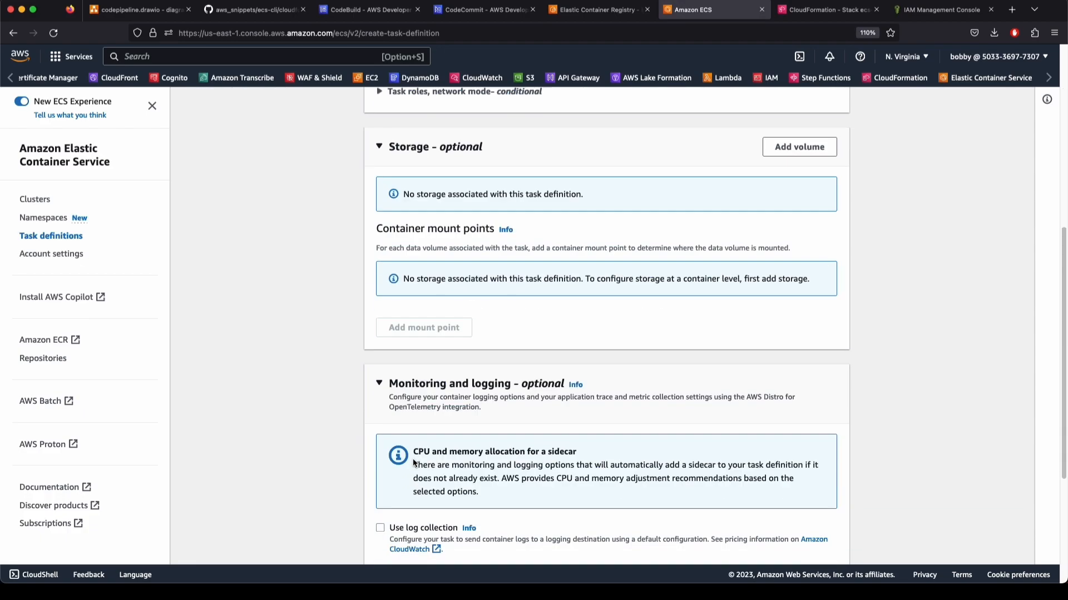
pyautogui.click(423, 149)
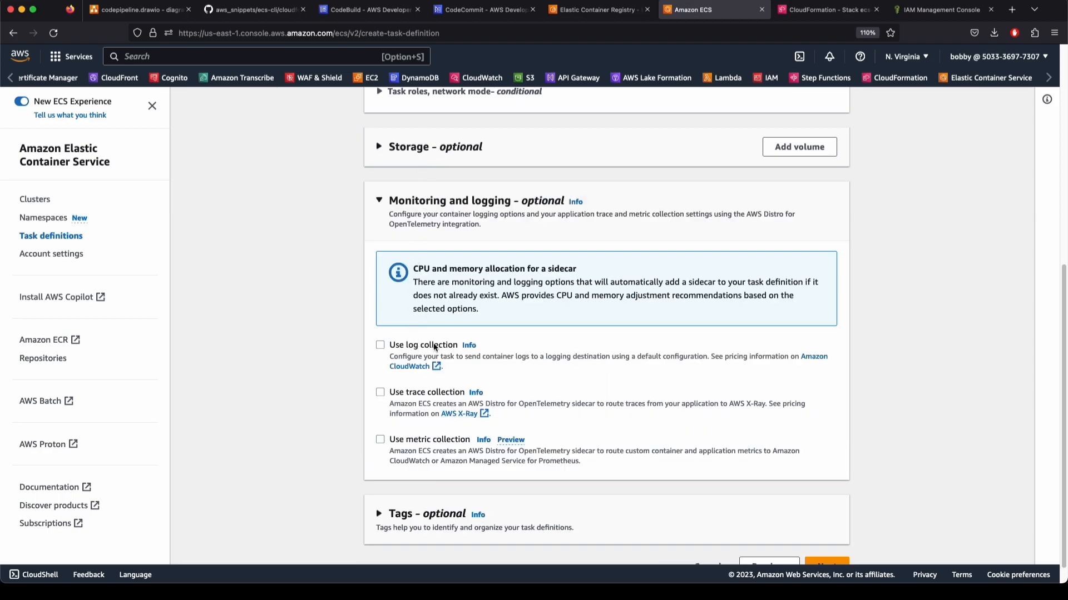
pyautogui.click(439, 201)
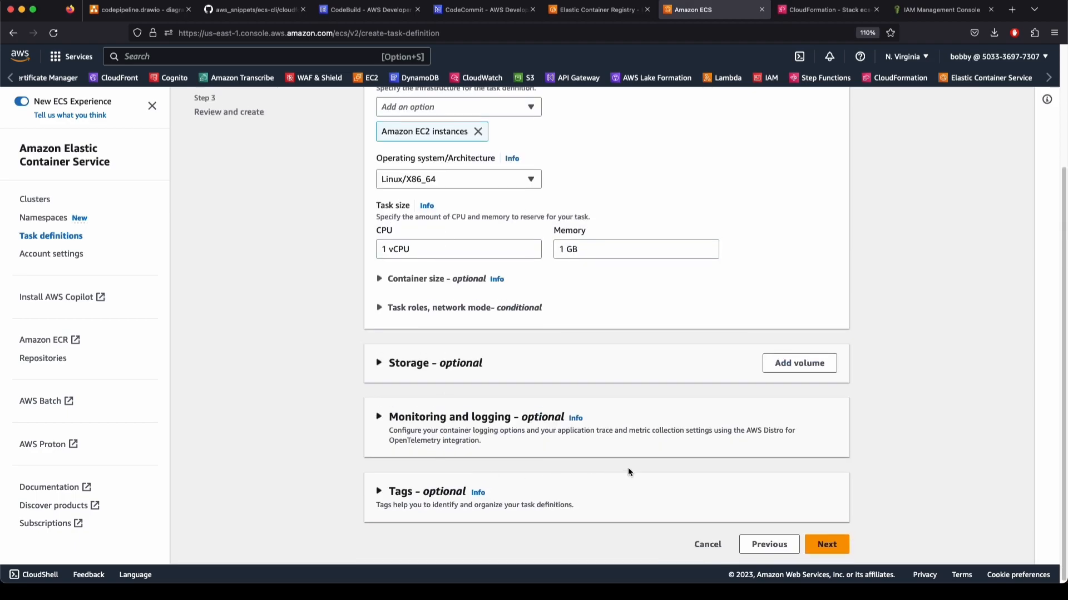
pyautogui.scroll(3, 513, 473)
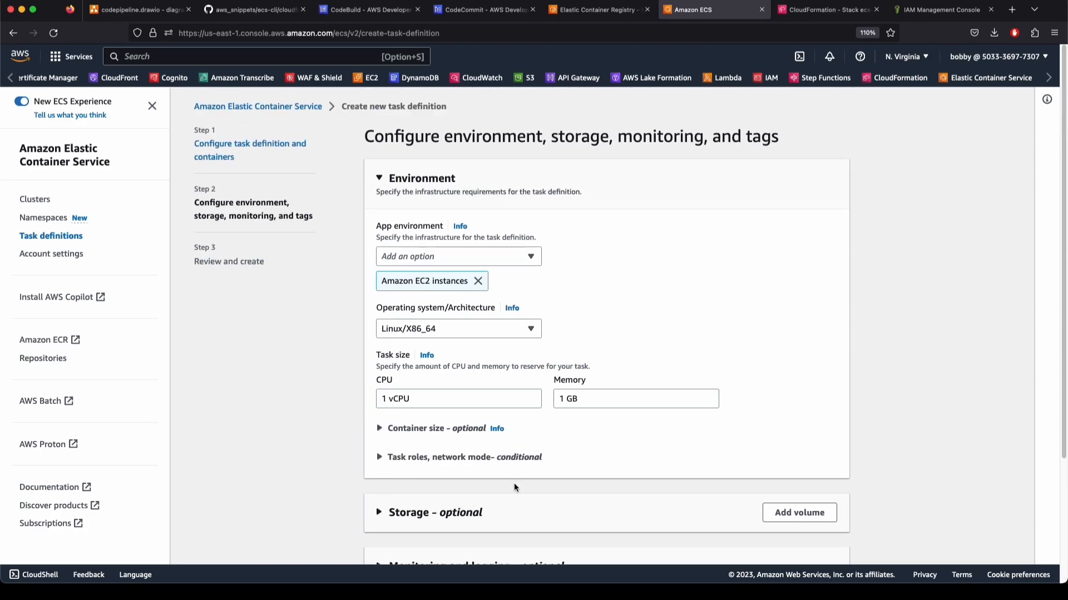
pyautogui.scroll(-3, 514, 487)
pyautogui.click(823, 551)
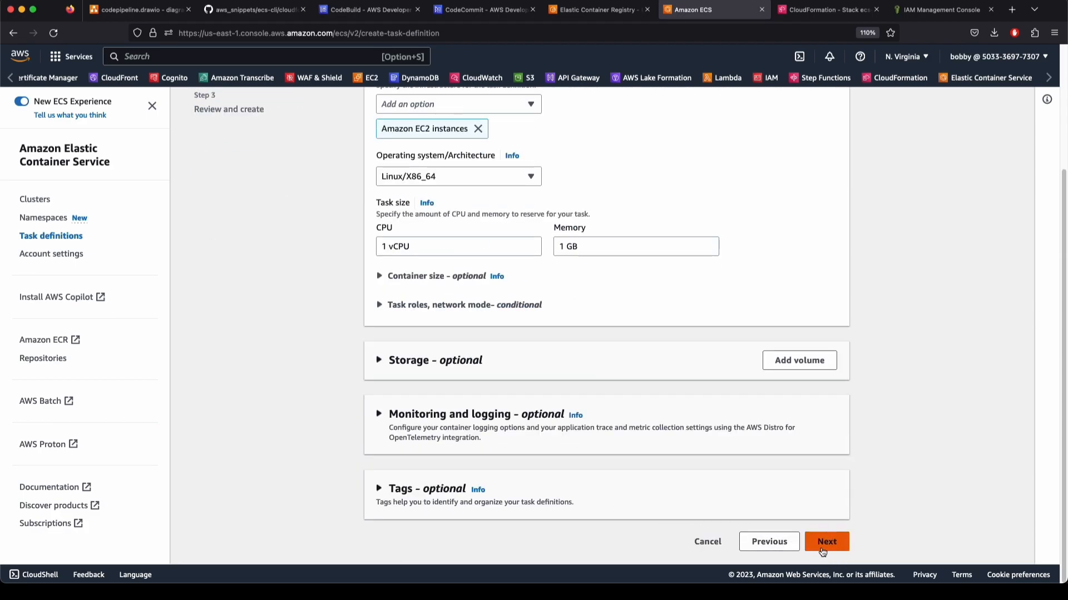
pyautogui.scroll(-15, 376, 418)
pyautogui.scroll(15, 376, 421)
pyautogui.scroll(-15, 376, 424)
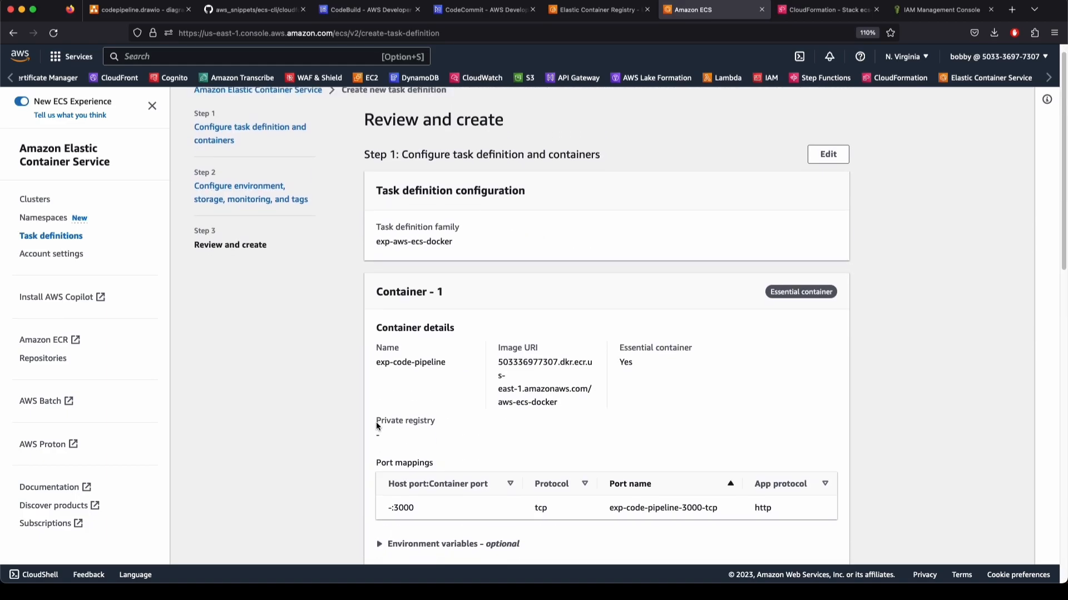
# Create the exp-aws-ecs-docker task definition from the review page
pyautogui.click(821, 542)
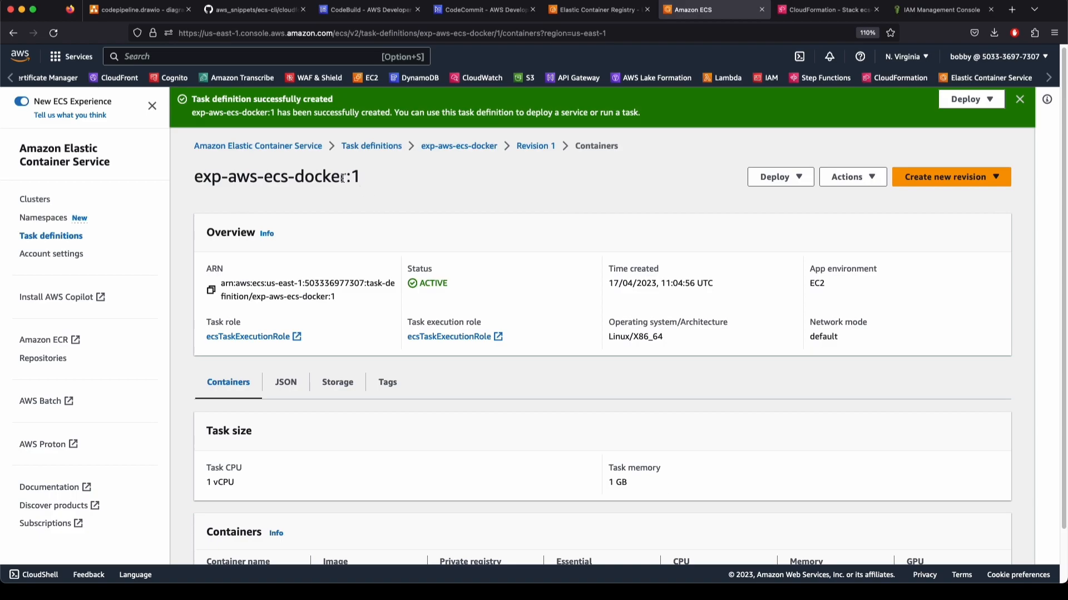
pyautogui.moveTo(343, 178); pyautogui.dragTo(197, 167)
pyautogui.press('super+c')
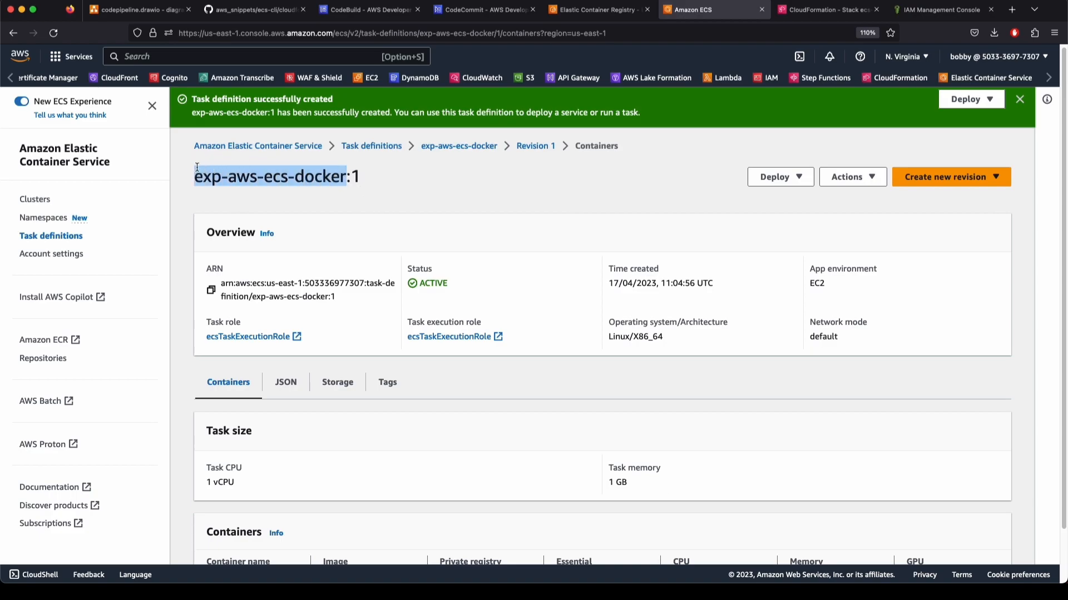
pyautogui.click(482, 194)
# Check the exp-aws-ecs-docker revisions, then open the my-ecs-env-ec2 cluster
pyautogui.click(459, 146)
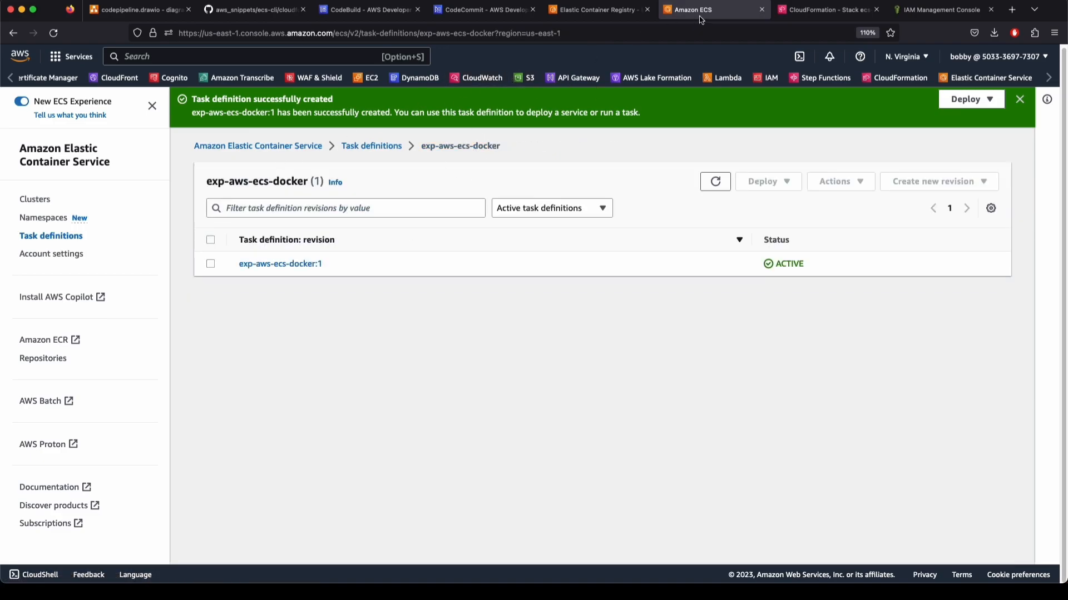
pyautogui.click(34, 199)
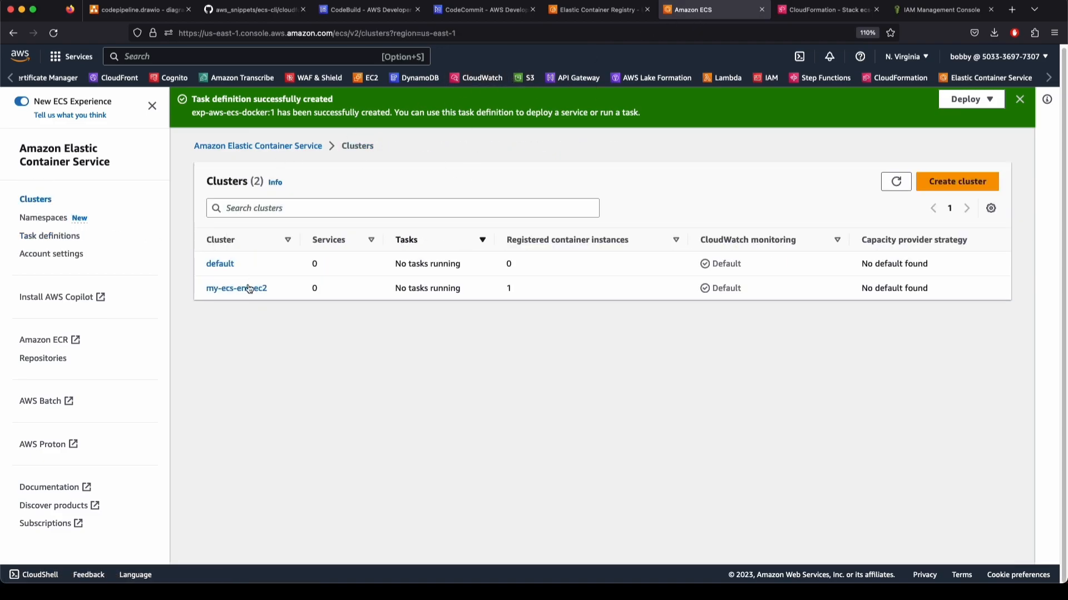
pyautogui.click(255, 289)
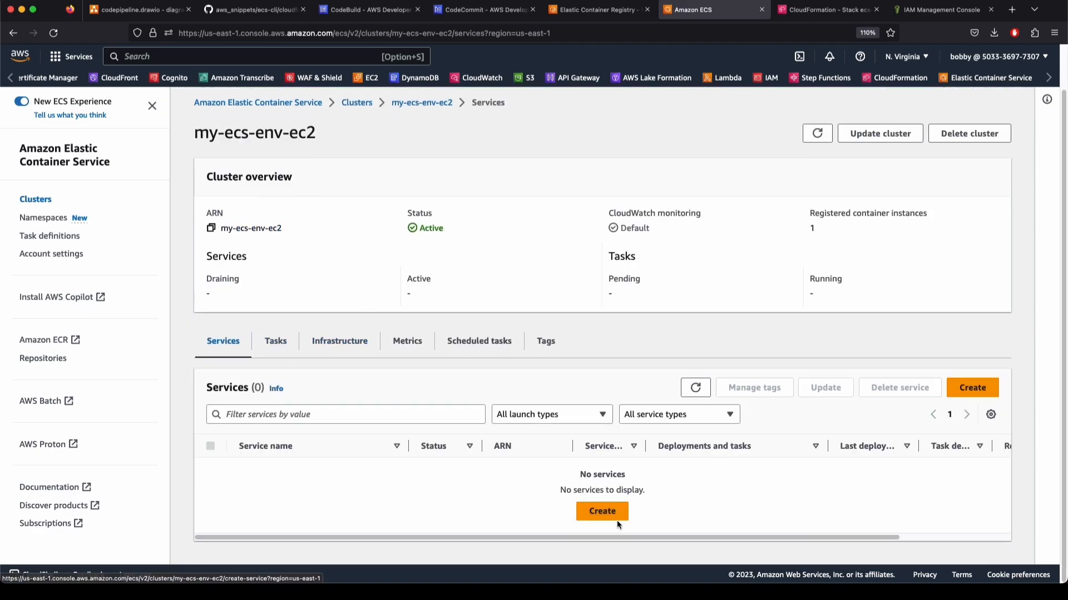
# Start a new service on the cluster with EC2 as the launch type
pyautogui.click(602, 511)
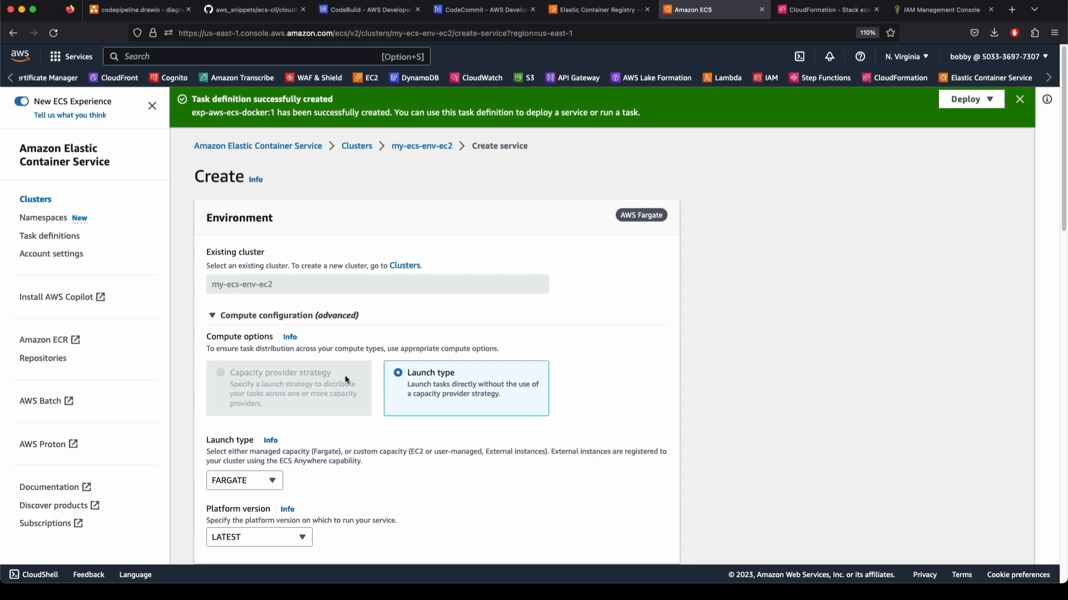
pyautogui.click(245, 481)
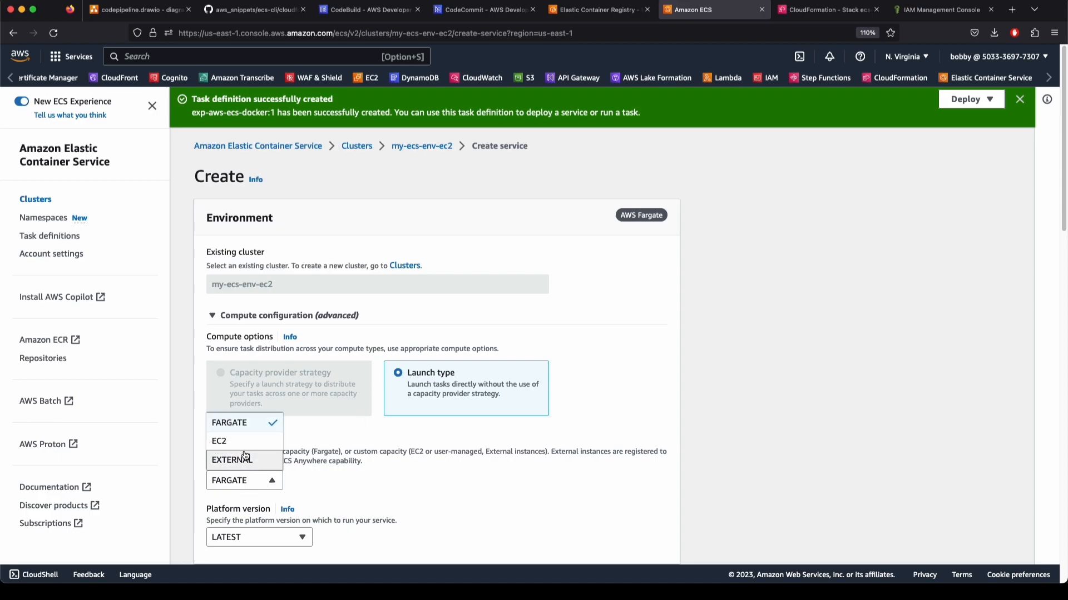
pyautogui.click(219, 438)
pyautogui.scroll(-10, 533, 515)
pyautogui.scroll(10, 533, 517)
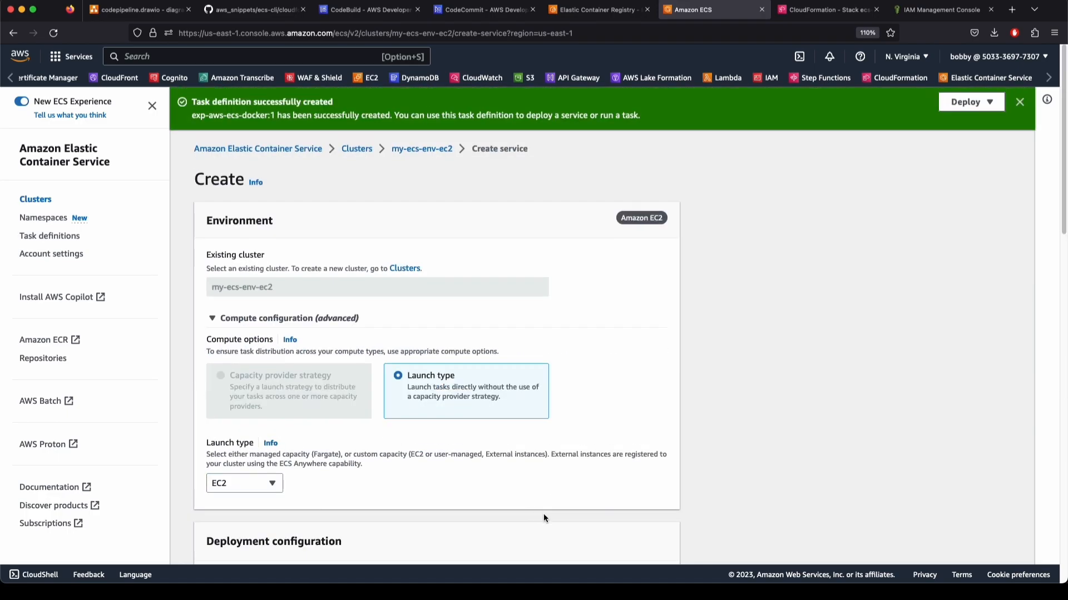
pyautogui.click(245, 483)
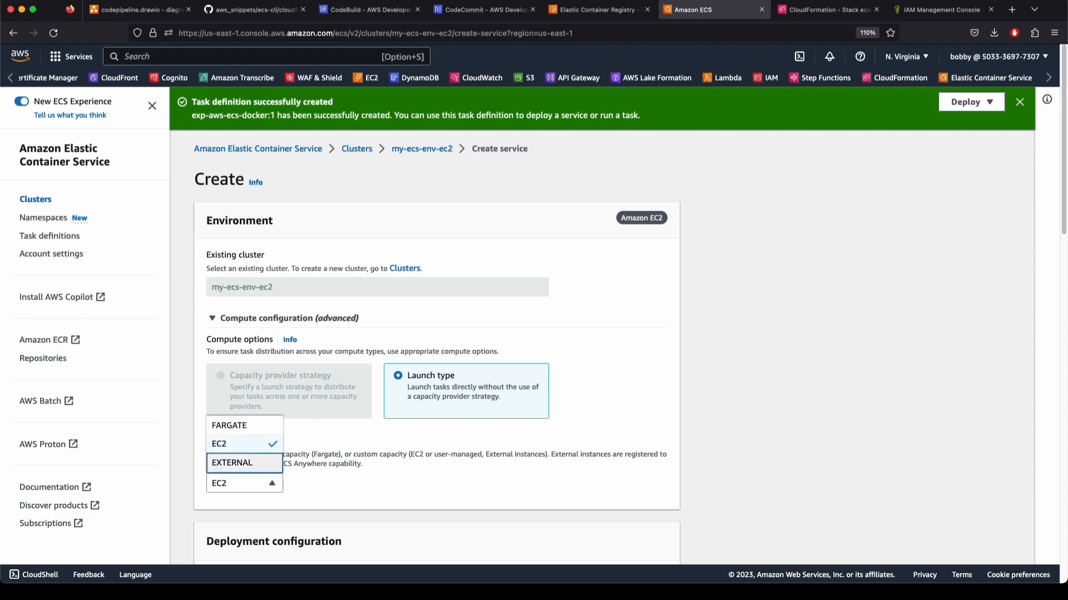
pyautogui.click(673, 405)
pyautogui.scroll(-1, 1064, 155)
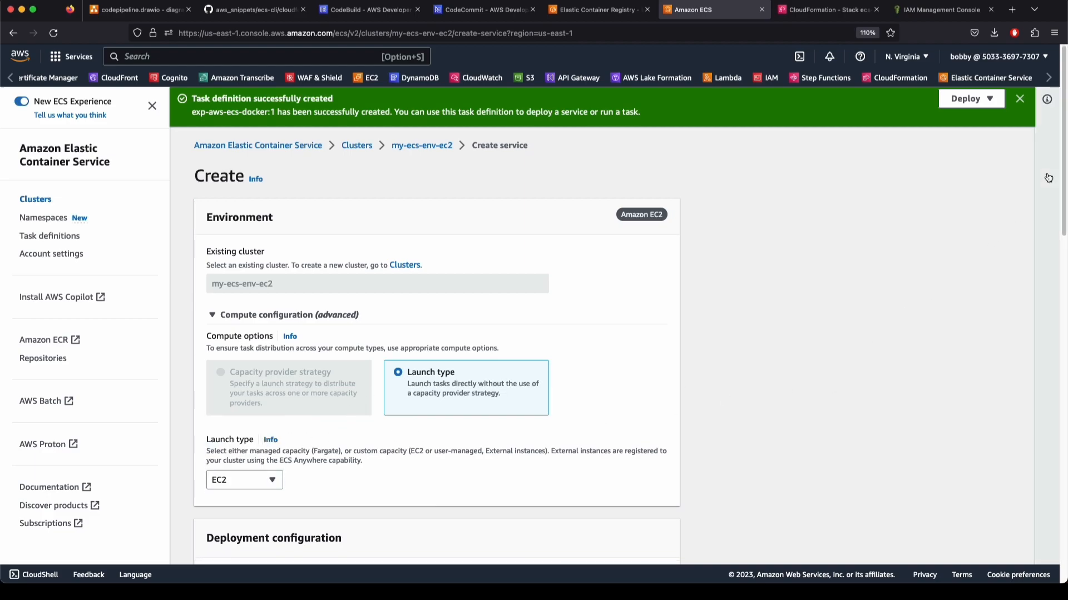
pyautogui.moveTo(1064, 156); pyautogui.dragTo(1046, 302)
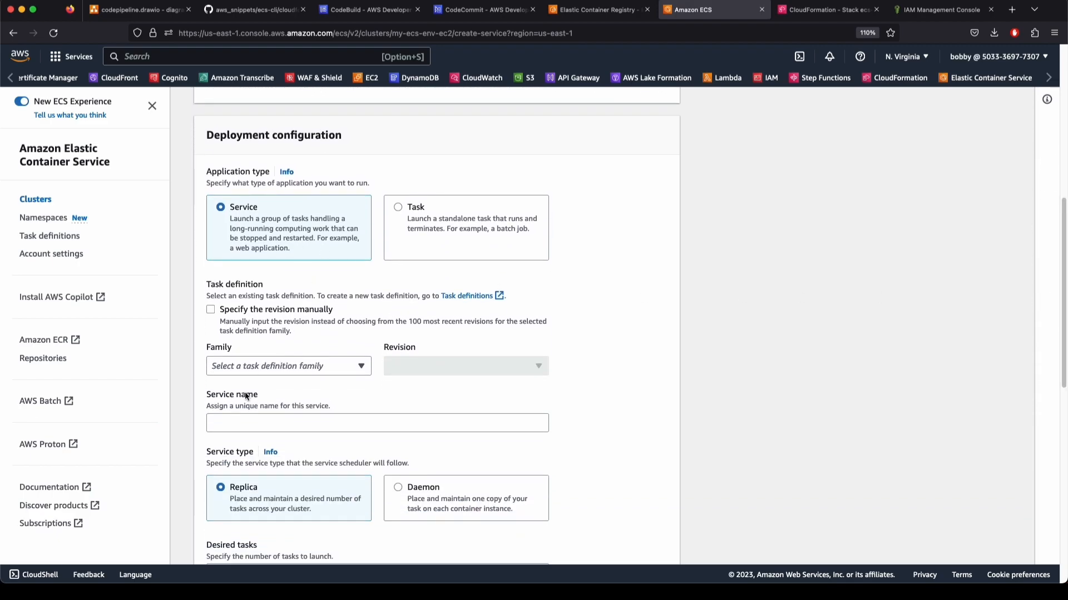
# Use family exp-aws-ecs-docker, revision 1 (LATEST), and name the service exp-aws-ecs-docker-pipeline
pyautogui.click(250, 367)
pyautogui.press('super+v')
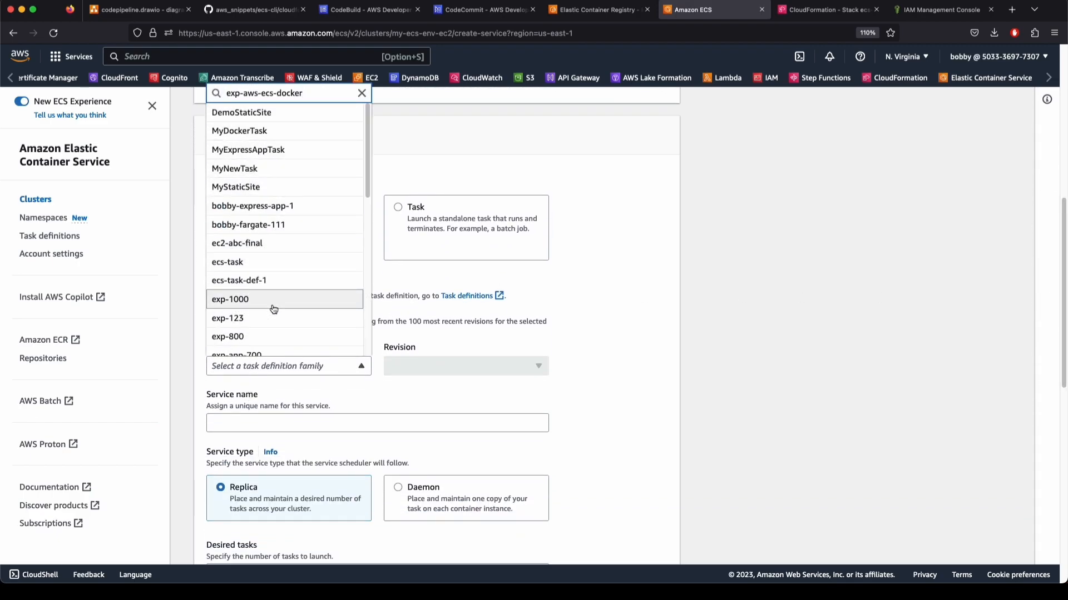
pyautogui.click(251, 315)
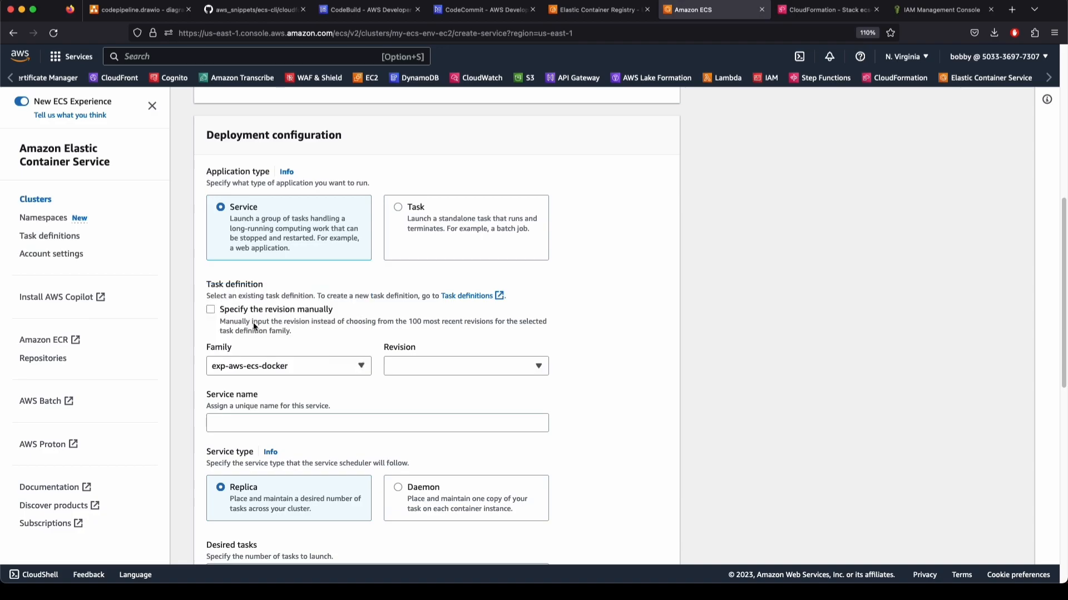
pyautogui.click(386, 371)
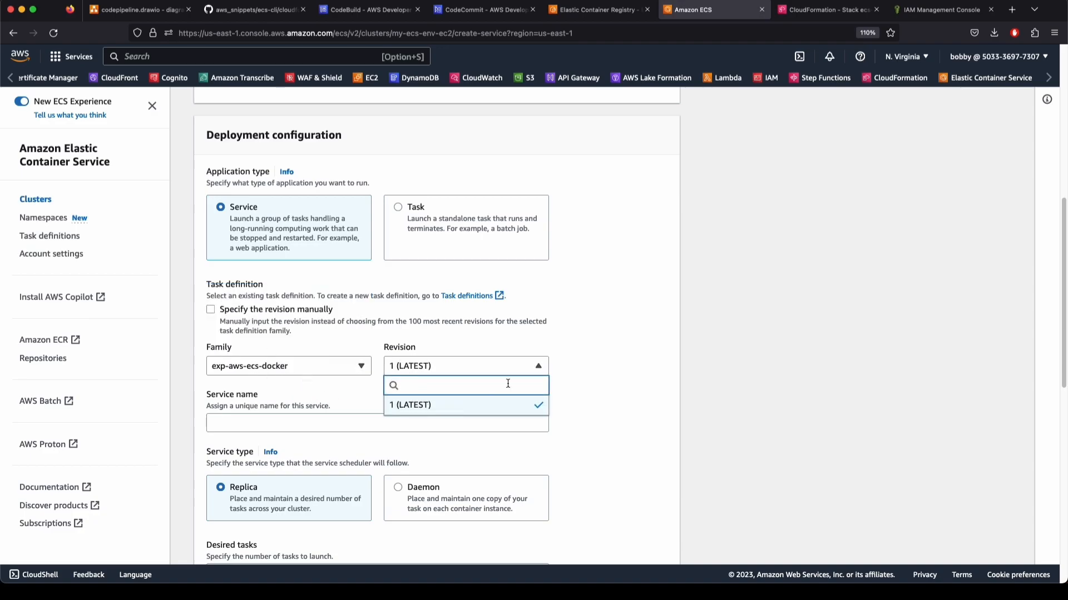
pyautogui.click(475, 358)
pyautogui.click(237, 424)
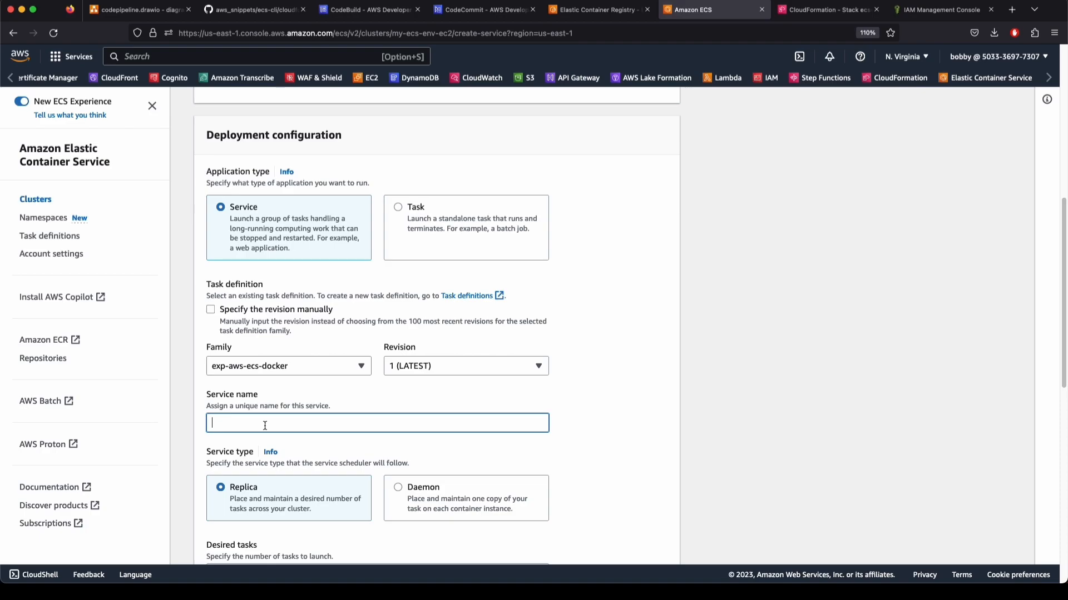
pyautogui.press('super+v')
pyautogui.write('-pip')
# Review desired tasks, deployment, Service Connect and load balancing settings, keeping the defaults
pyautogui.scroll(-5, 416, 493)
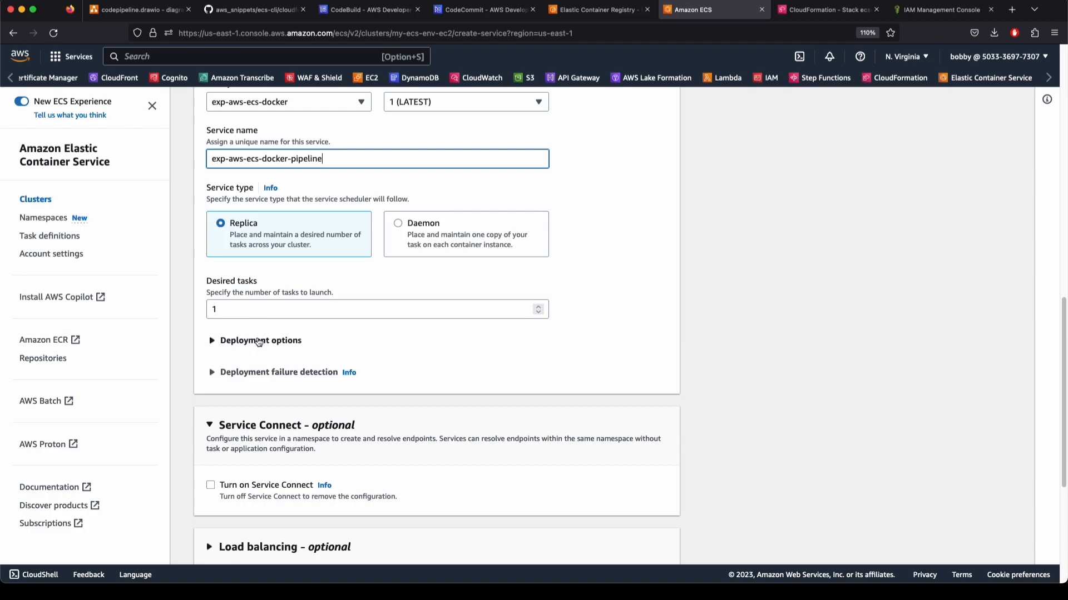
pyautogui.click(225, 307)
pyautogui.click(223, 340)
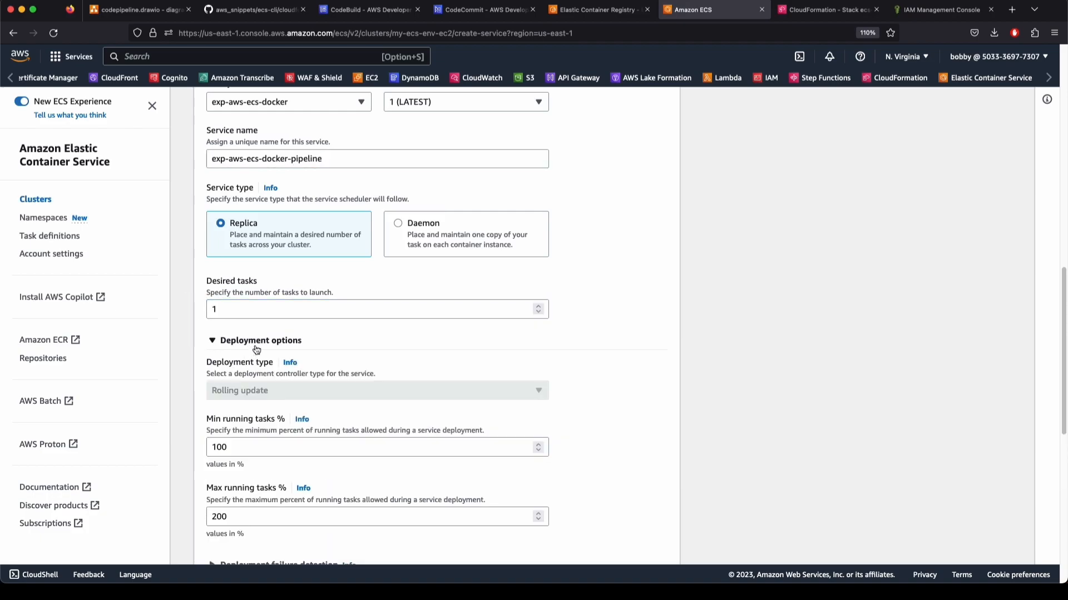
pyautogui.scroll(-3, 276, 381)
pyautogui.click(267, 185)
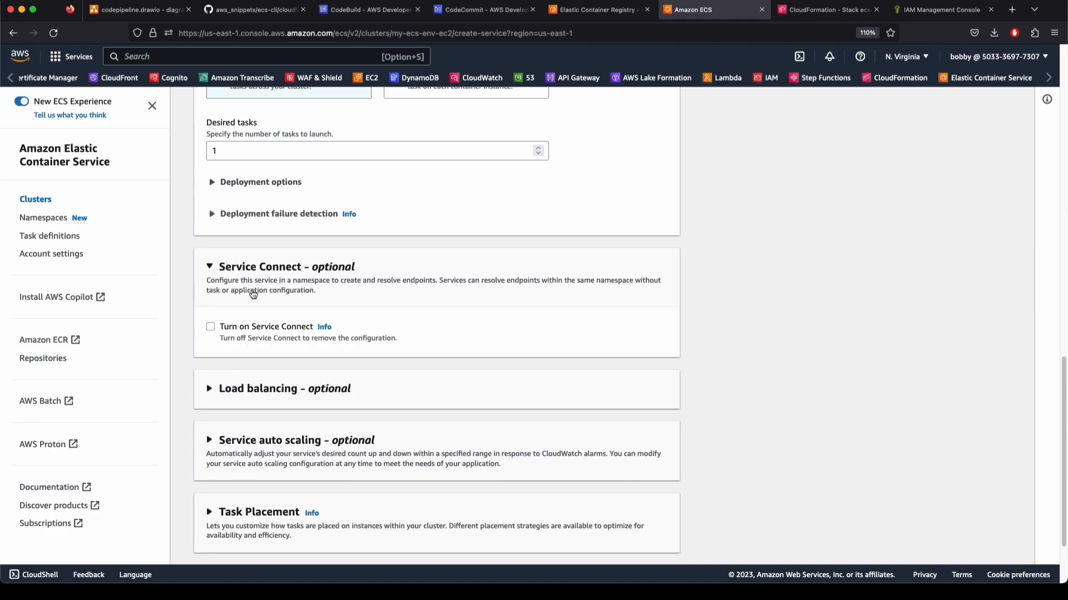
pyautogui.click(253, 276)
pyautogui.click(257, 345)
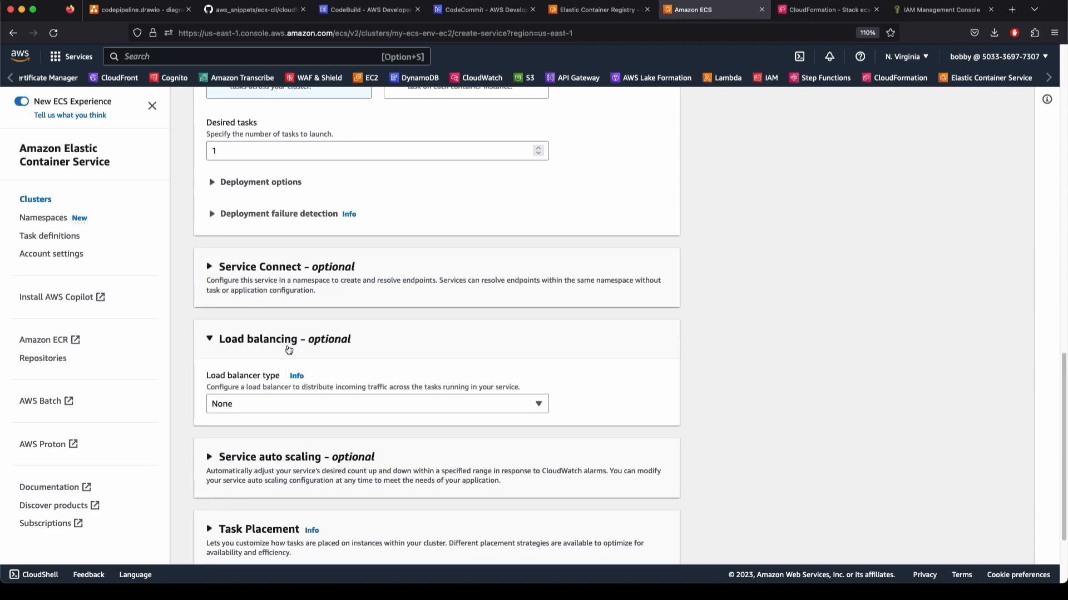
pyautogui.click(258, 337)
# Glance at task placement settings and create the service
pyautogui.scroll(-1, 262, 427)
pyautogui.click(253, 462)
pyautogui.click(253, 462)
pyautogui.scroll(-1, 253, 458)
pyautogui.scroll(10, 253, 459)
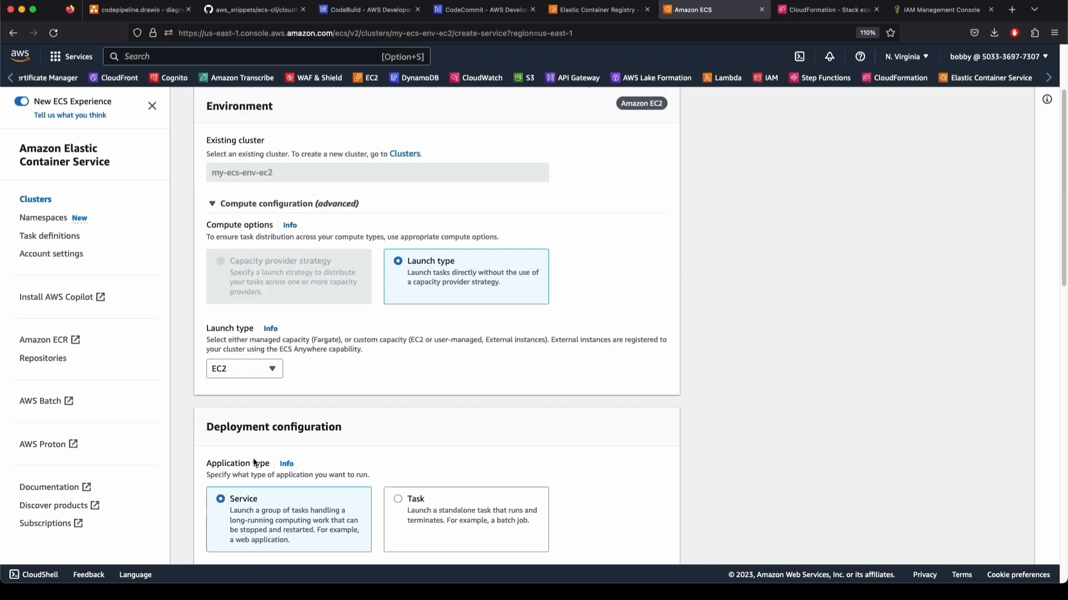
pyautogui.scroll(5, 254, 463)
pyautogui.scroll(-15, 255, 462)
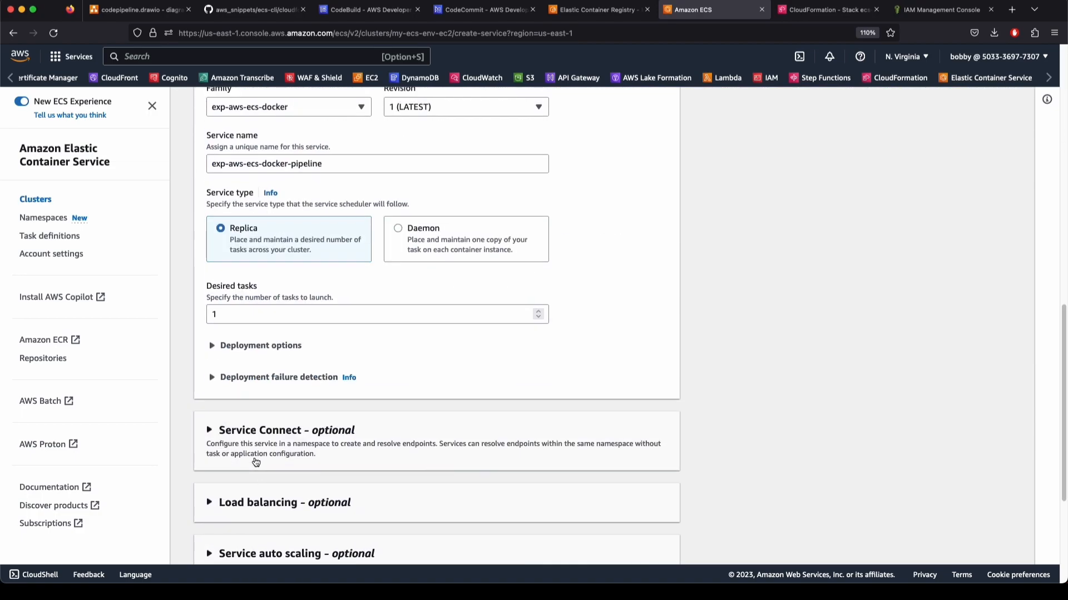
pyautogui.scroll(-4, 256, 462)
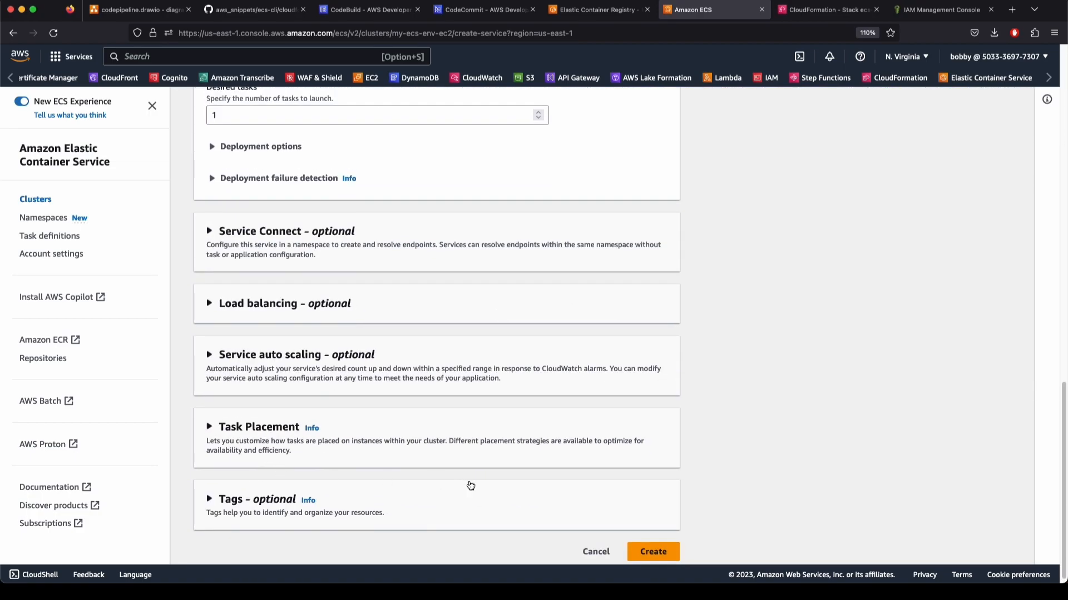
pyautogui.click(628, 544)
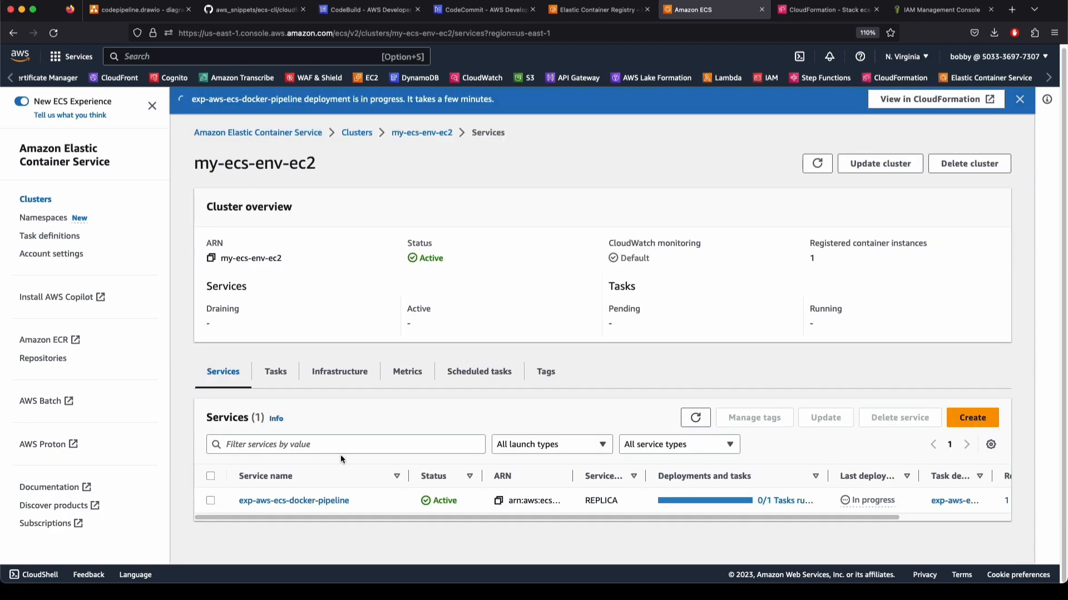
# Confirm the service is Active and its task shows Running in the cluster's Tasks list
pyautogui.doubleClick(461, 503)
pyautogui.click(275, 372)
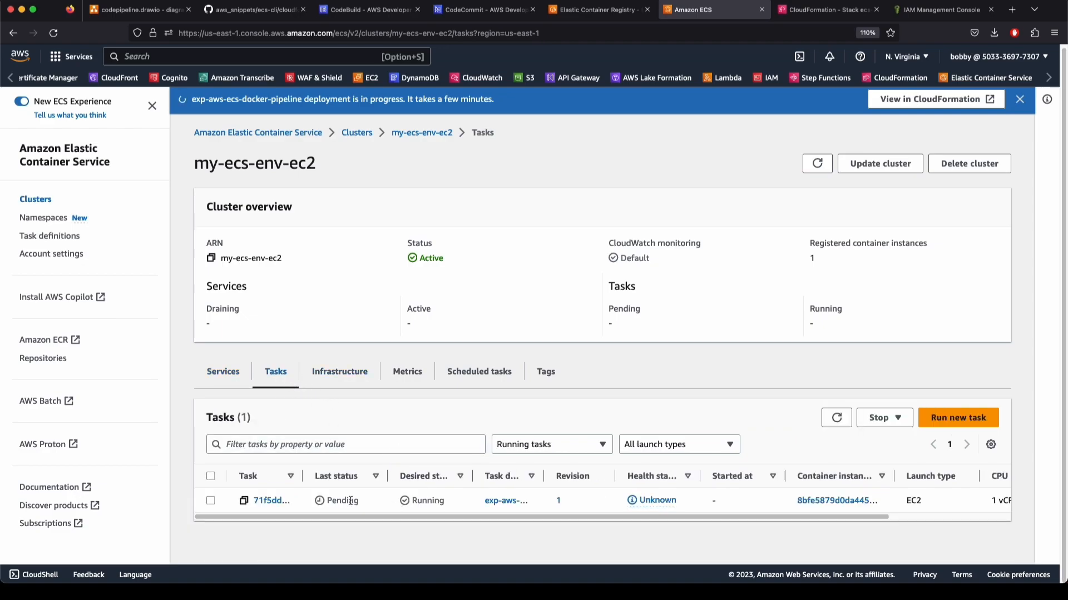
pyautogui.moveTo(861, 517); pyautogui.dragTo(982, 518)
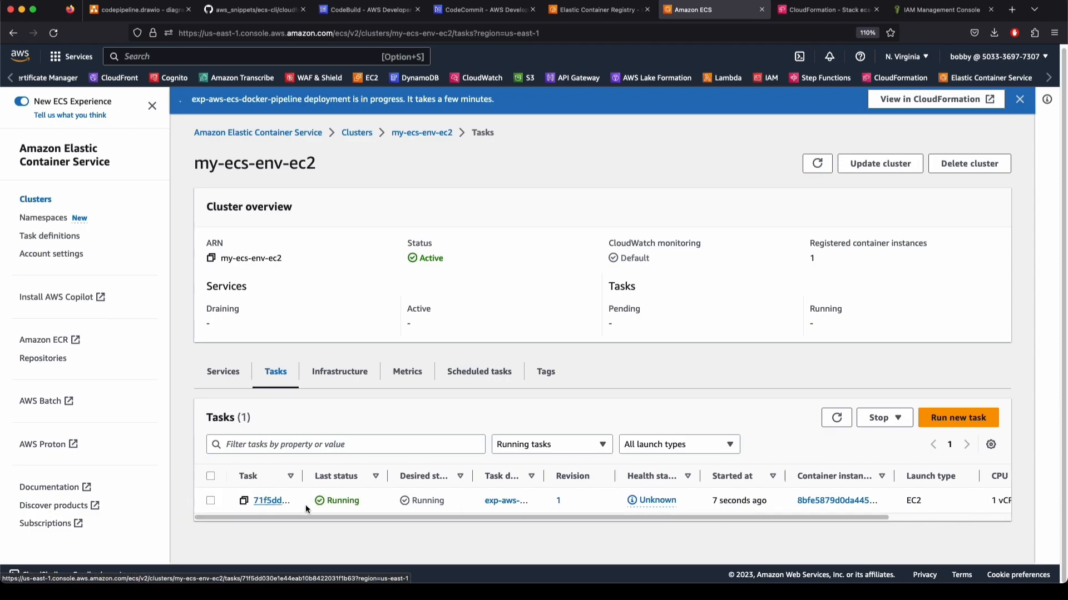
pyautogui.doubleClick(327, 499)
pyautogui.click(327, 499)
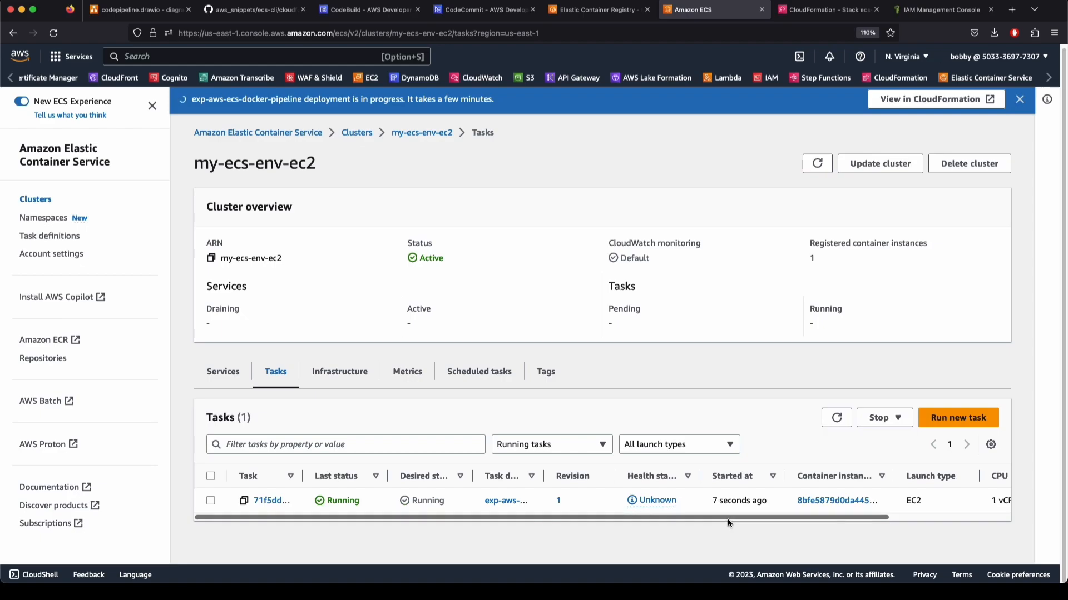
pyautogui.moveTo(847, 517); pyautogui.dragTo(690, 532)
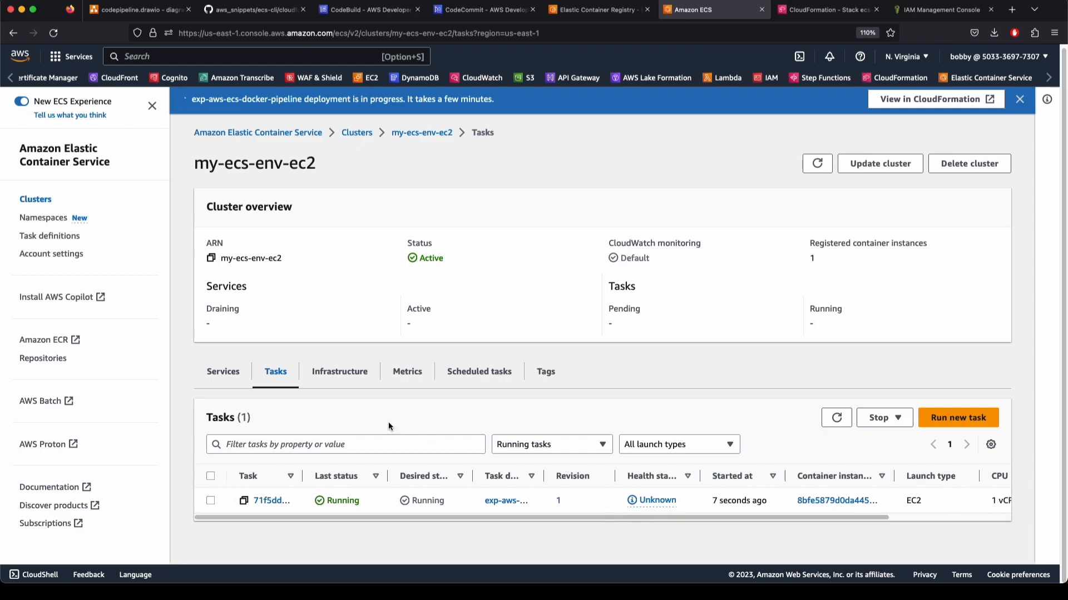
# Check the cluster's container instances, then open the running task's details
pyautogui.click(341, 382)
pyautogui.scroll(-3, 250, 489)
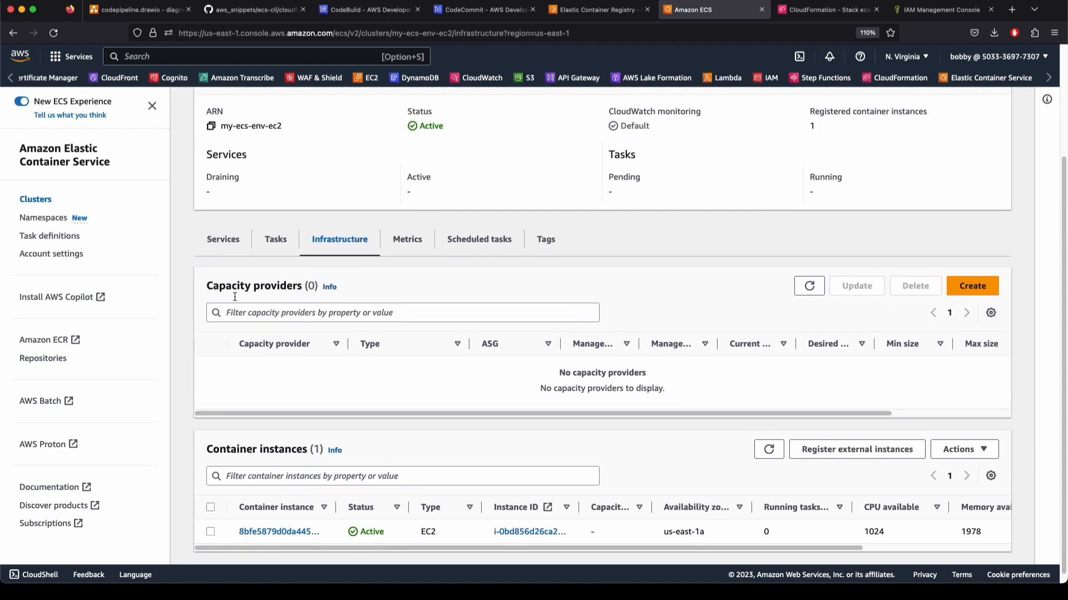
pyautogui.click(276, 241)
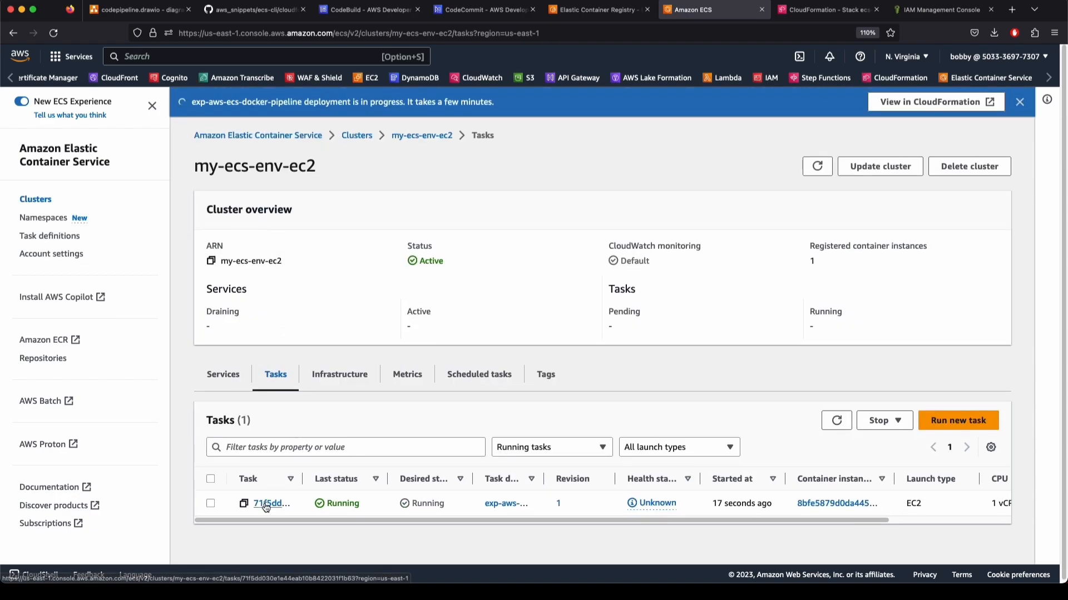
pyautogui.click(269, 501)
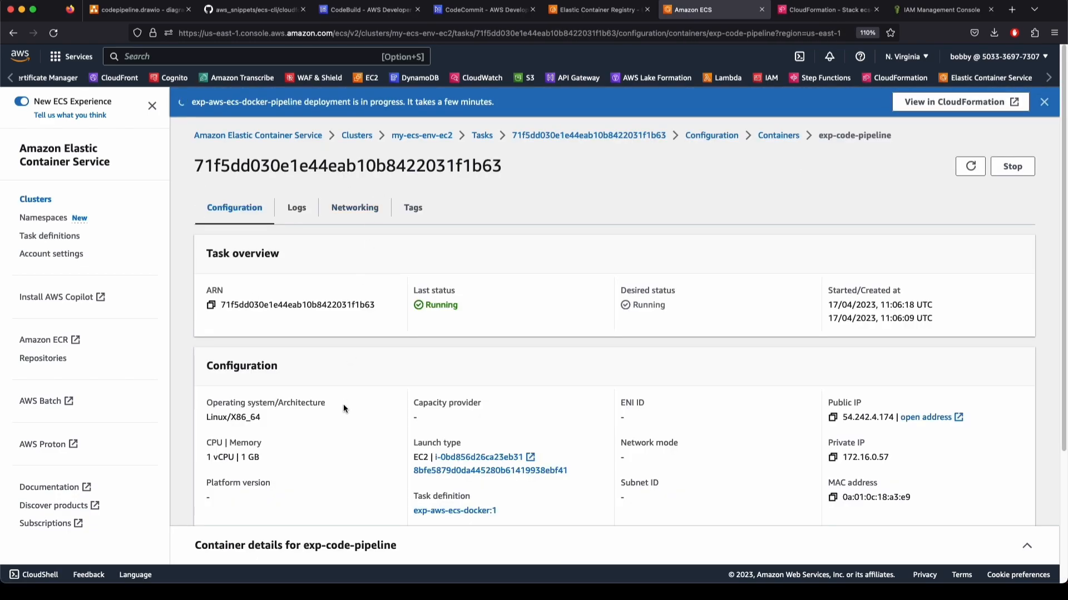
# Expand the exp-code-pipeline container's network bindings and open its external address in a new tab
pyautogui.scroll(-3, 343, 408)
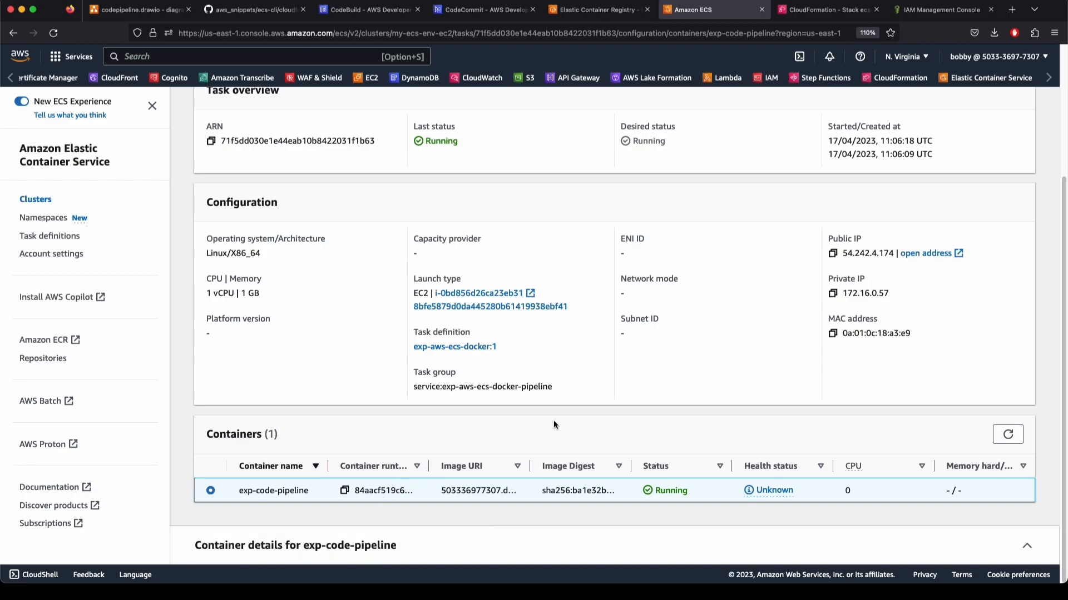
pyautogui.click(387, 545)
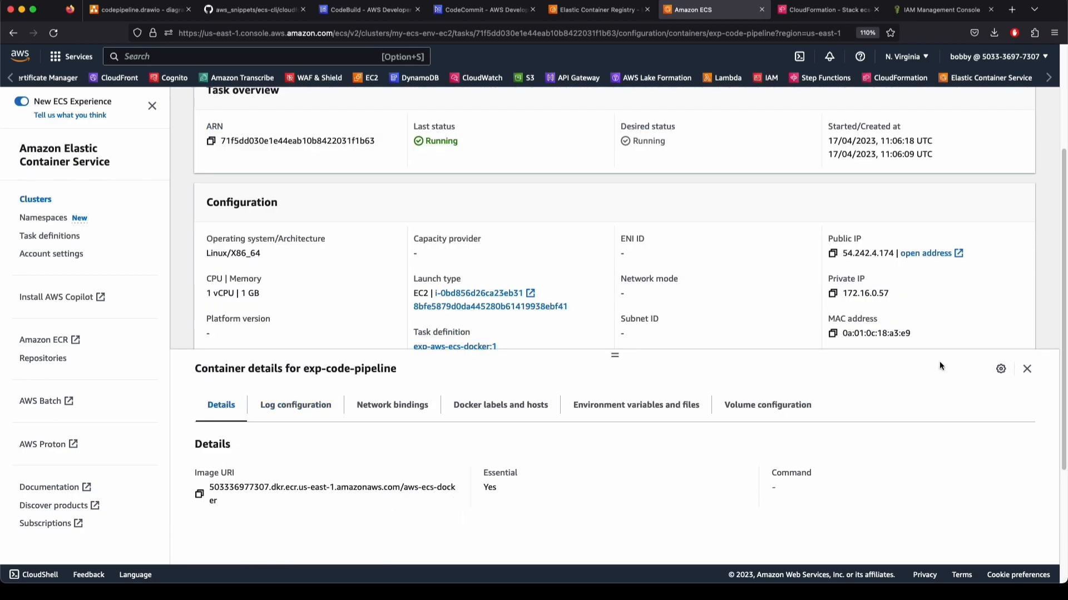
pyautogui.click(390, 411)
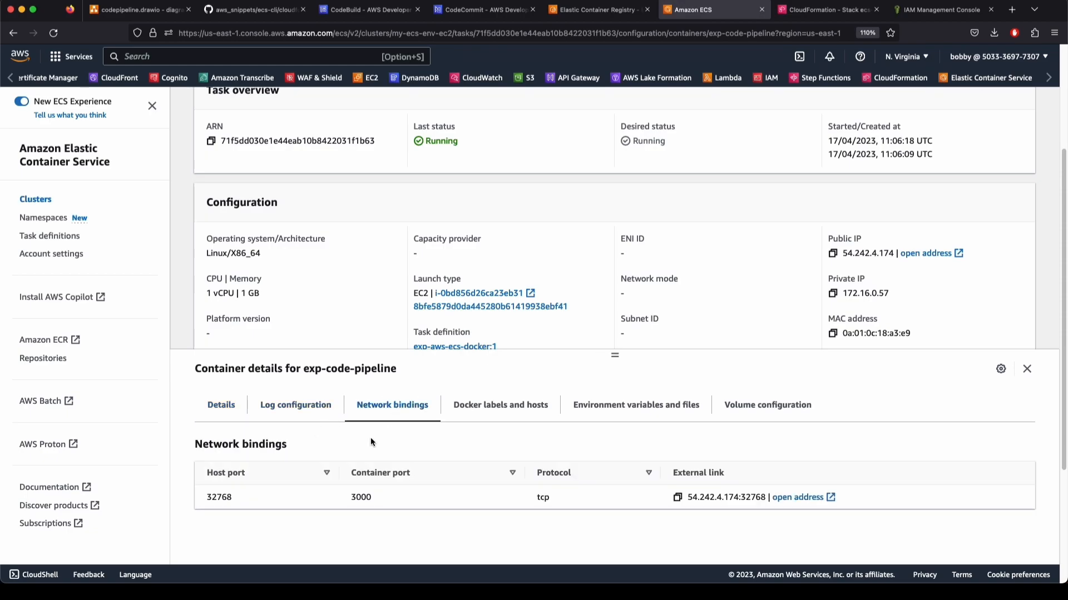
pyautogui.click(806, 497)
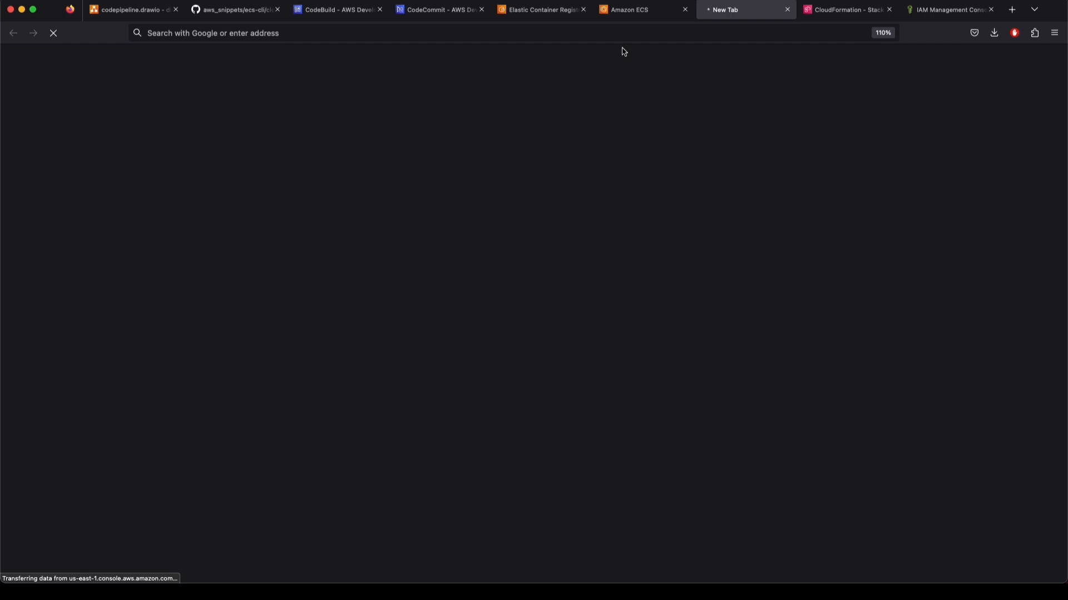
# Copy the external address 54.242.4.174:32768 and load it in the new browser tab
pyautogui.click(627, 11)
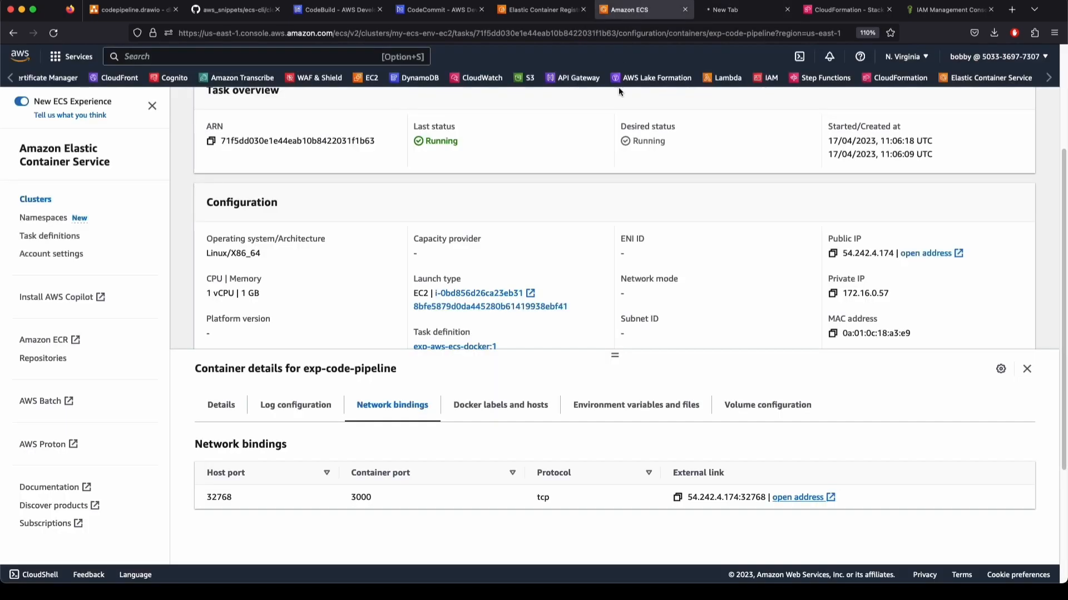
pyautogui.click(677, 498)
pyautogui.click(717, 11)
pyautogui.click(658, 28)
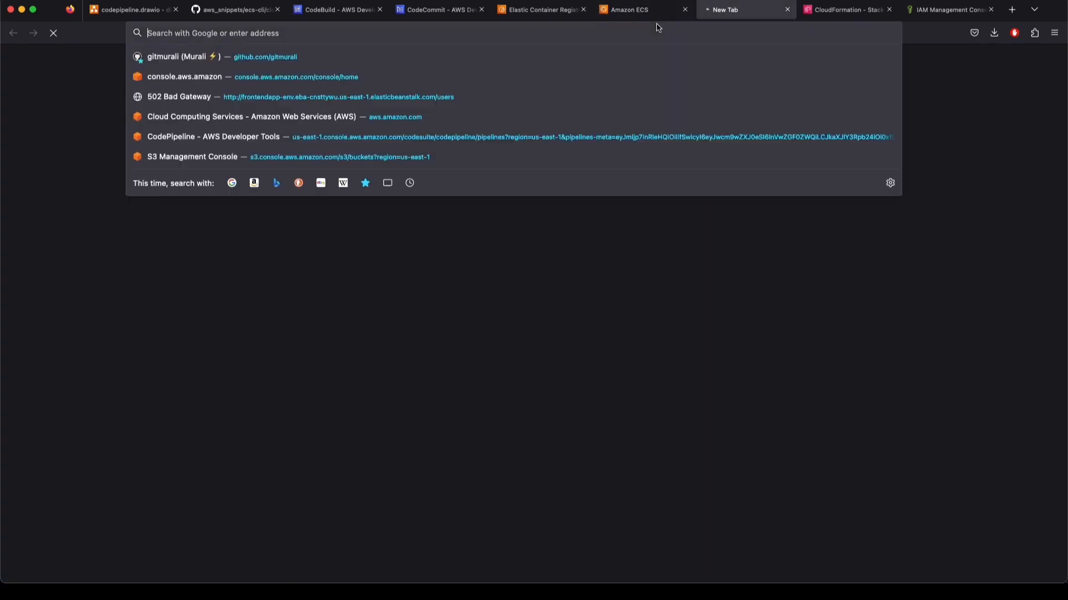
pyautogui.press('super+v')
pyautogui.press('Return')
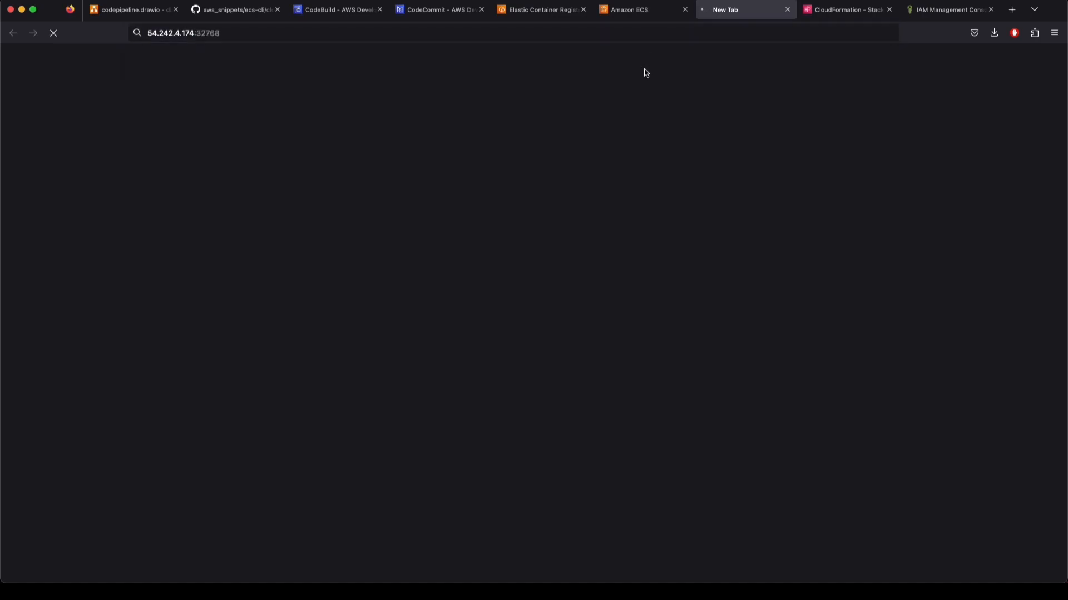
pyautogui.doubleClick(210, 33)
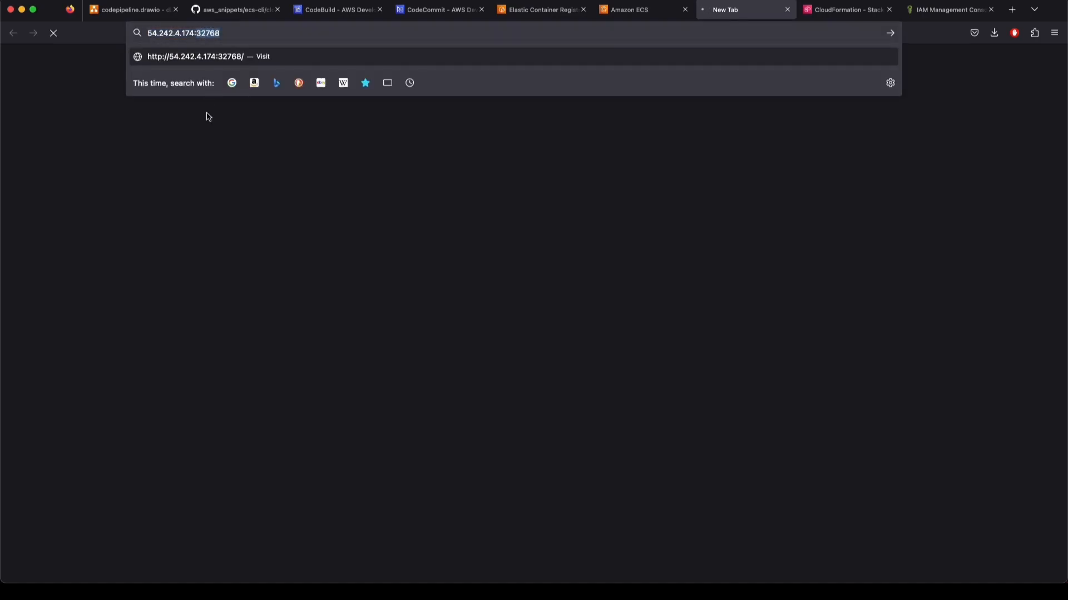
pyautogui.click(497, 249)
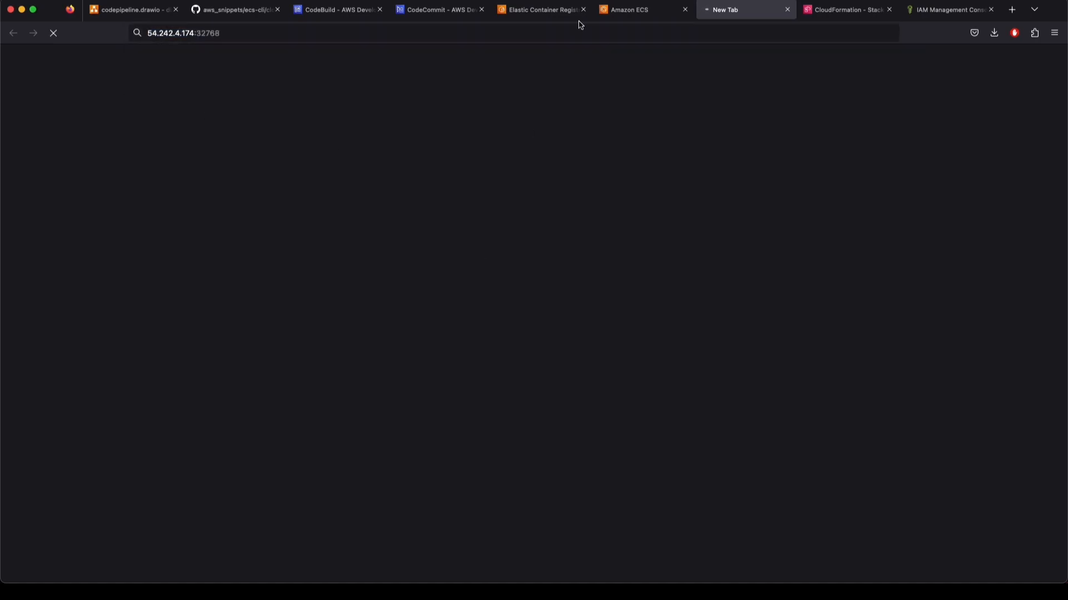
# Go from the task to its container instance and on to the backing EC2 instance
pyautogui.click(630, 10)
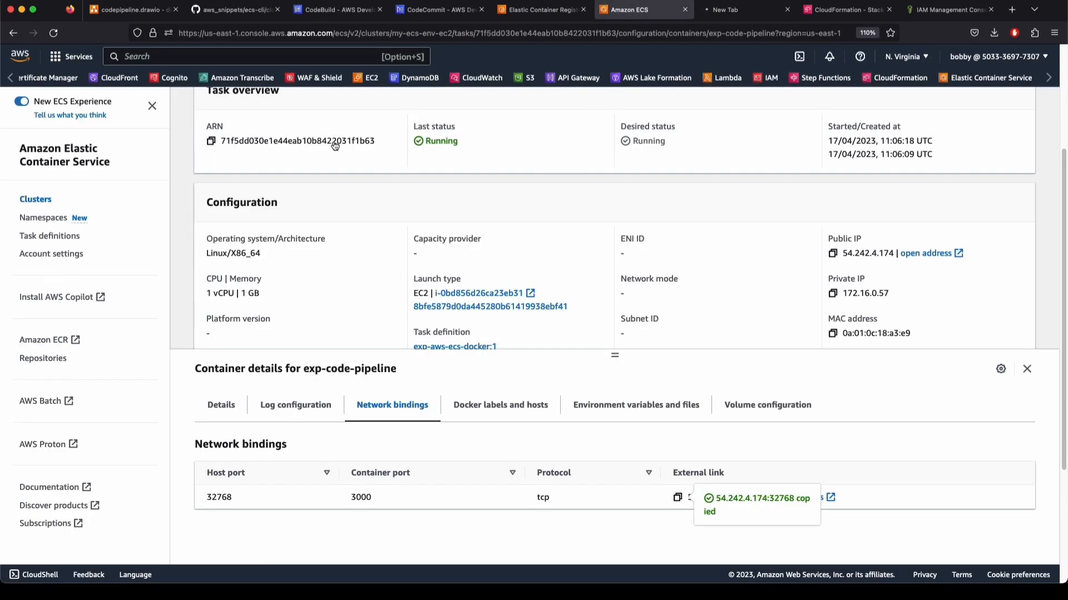
pyautogui.click(450, 305)
pyautogui.scroll(-3, 340, 356)
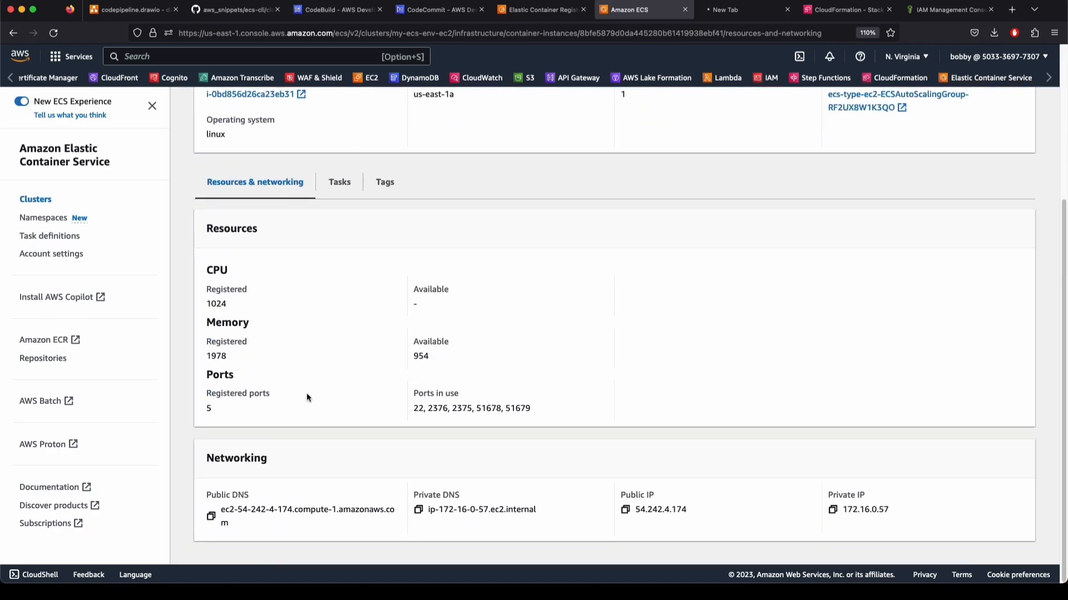
pyautogui.scroll(5, 305, 392)
pyautogui.click(266, 300)
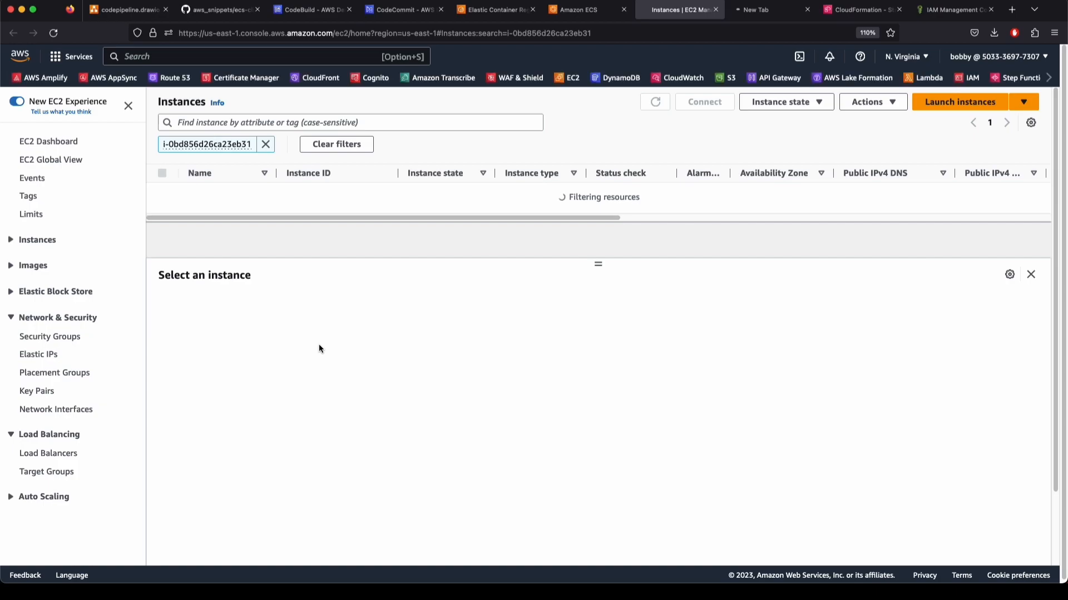
# Open the instance's container security group and see it has no inbound rules
pyautogui.click(266, 143)
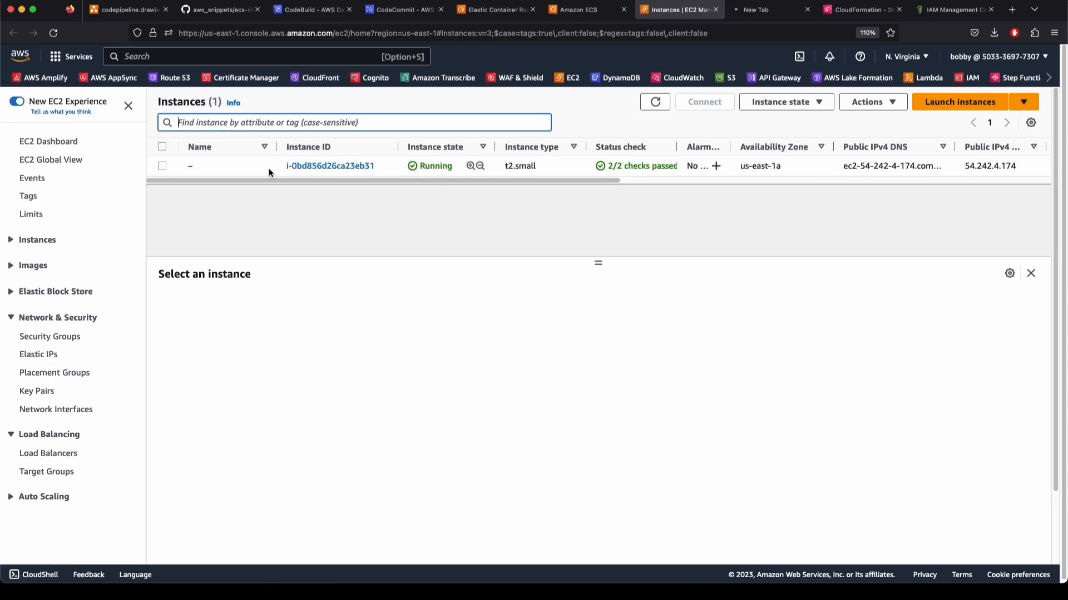
pyautogui.click(269, 168)
pyautogui.scroll(-10, 276, 416)
pyautogui.scroll(10, 278, 417)
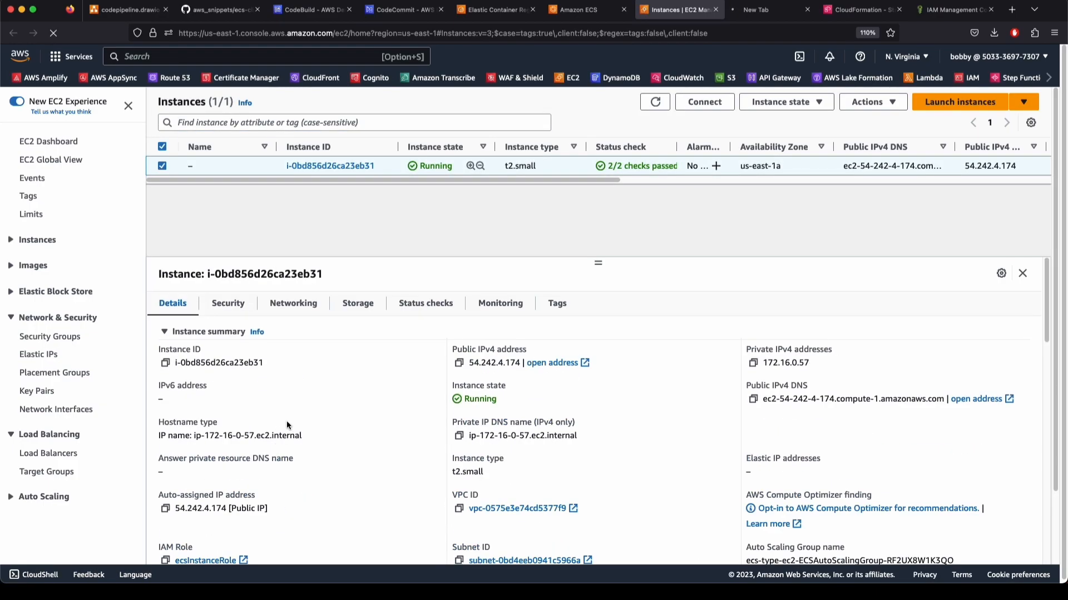
pyautogui.click(231, 303)
pyautogui.click(207, 398)
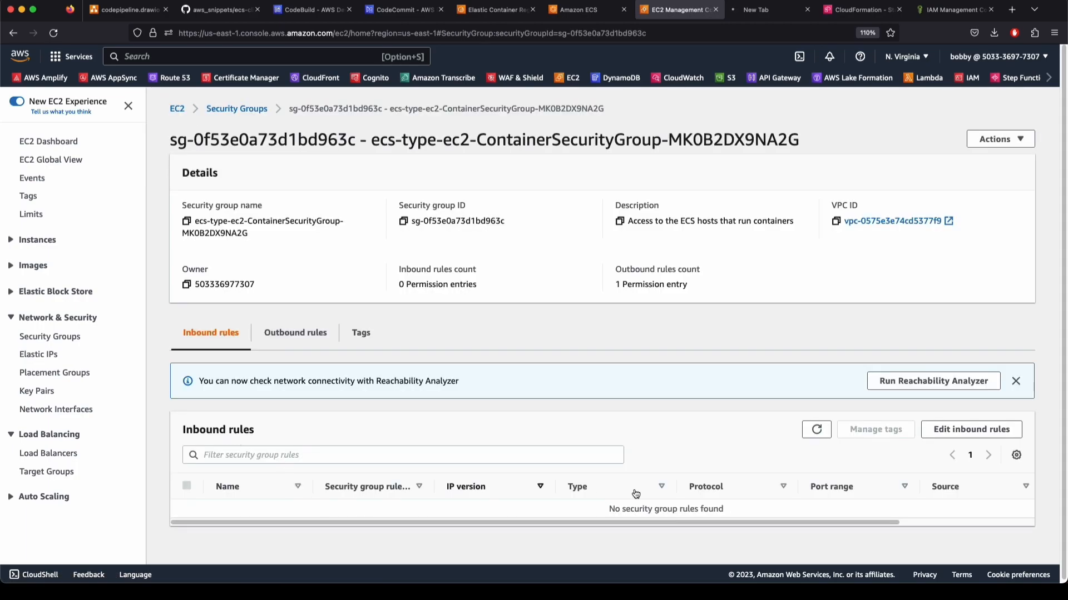
pyautogui.tripleClick(576, 508)
pyautogui.click(295, 332)
pyautogui.click(210, 333)
# Add and save an inbound rule allowing All TCP from Anywhere-IPv4
pyautogui.click(972, 430)
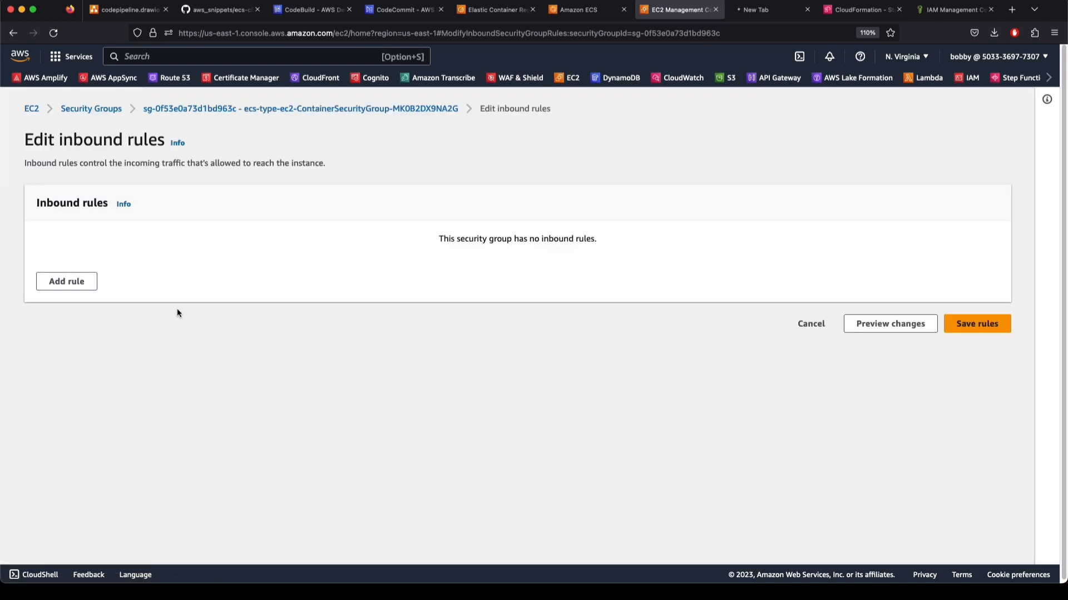
pyautogui.click(67, 281)
pyautogui.click(247, 257)
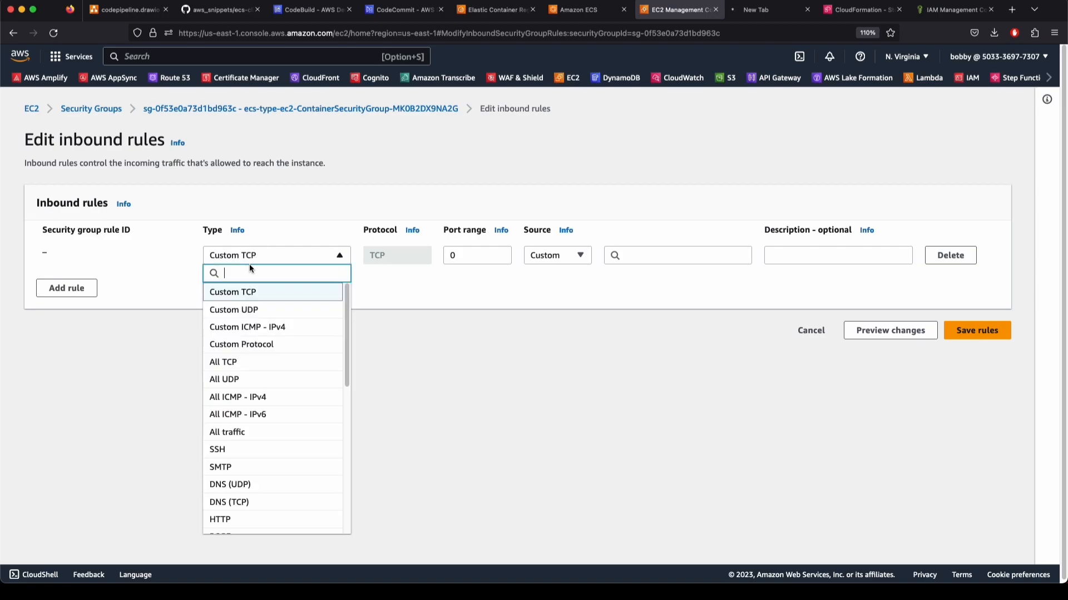
pyautogui.click(227, 366)
pyautogui.click(556, 255)
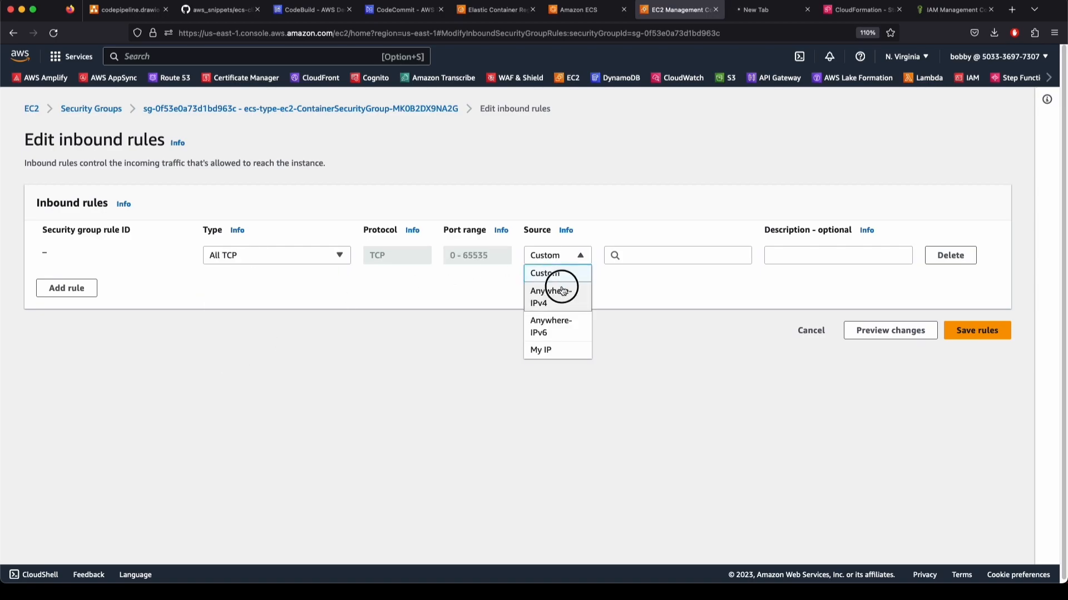
pyautogui.click(562, 287)
pyautogui.click(977, 356)
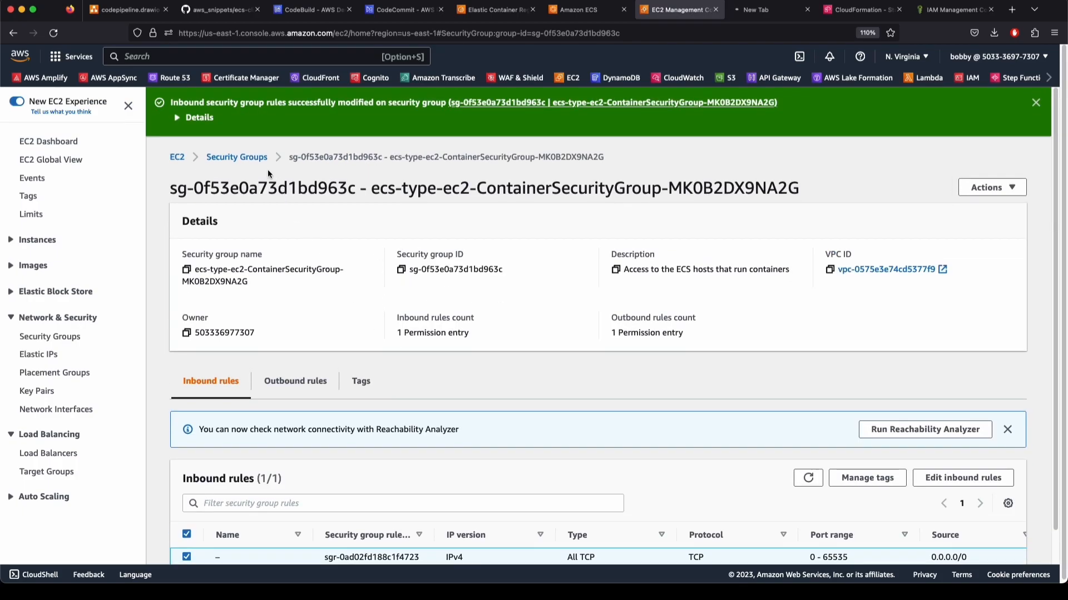
# Check the saved rule, then go to the security groups list
pyautogui.scroll(-1, 272, 173)
pyautogui.moveTo(301, 124); pyautogui.dragTo(583, 128)
pyautogui.click(338, 144)
pyautogui.click(236, 123)
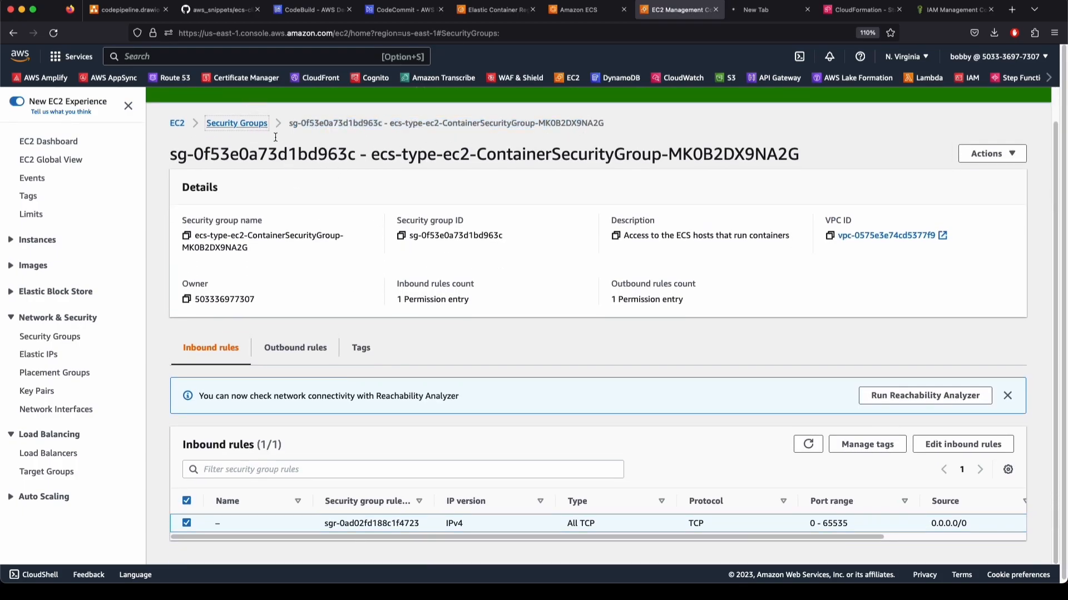
# Load the Express app at 54.242.4.174:32768 and zoom in on its welcome message
pyautogui.click(747, 16)
pyautogui.click(200, 34)
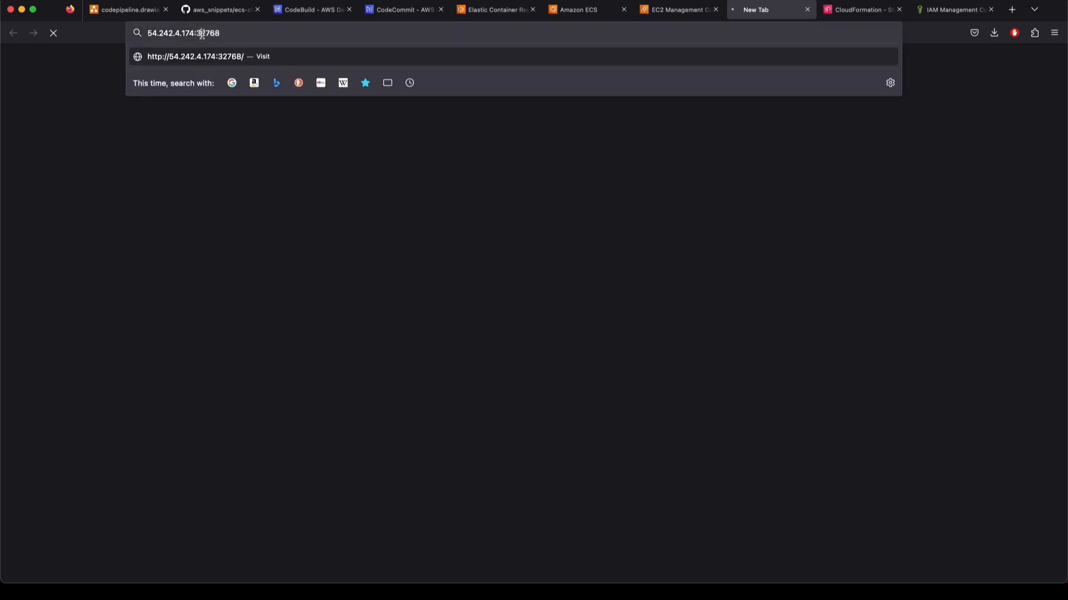
pyautogui.press('Return')
pyautogui.moveTo(110, 56); pyautogui.dragTo(6, 54)
pyautogui.click(131, 131)
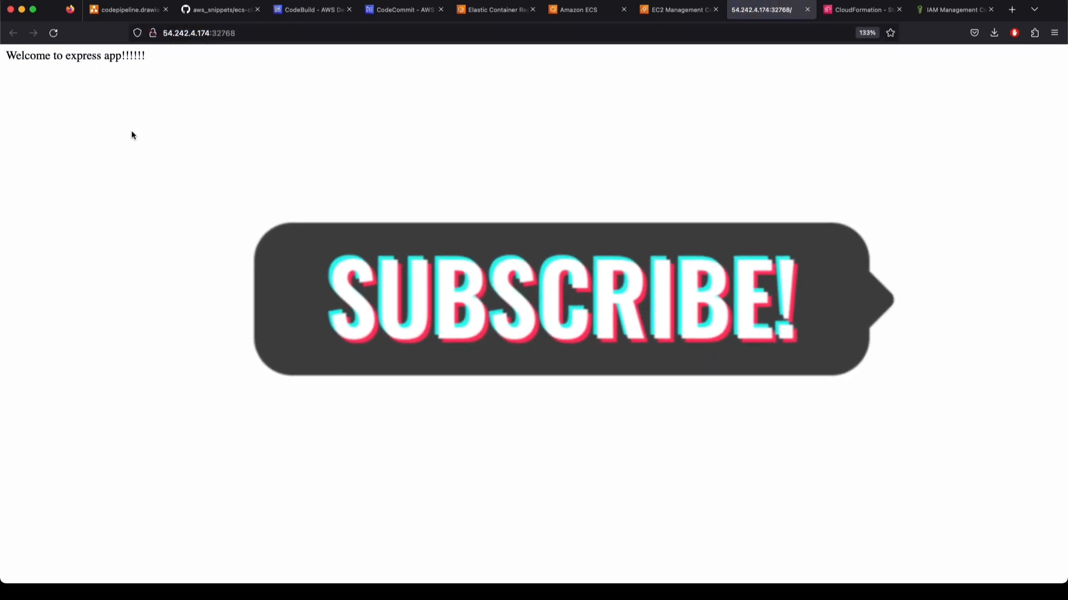
pyautogui.press('super+plus')
pyautogui.press('super+plus')
pyautogui.press('super+plus')
pyautogui.press('super+plus')
pyautogui.press('super+plus')
pyautogui.moveTo(194, 60); pyautogui.dragTo(112, 60)
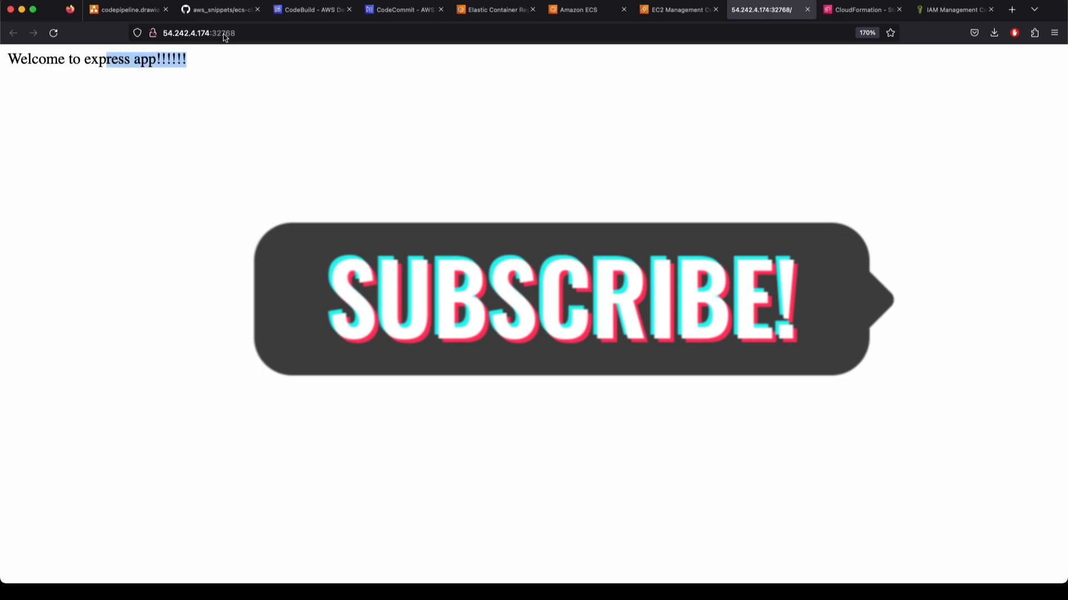
# Load the app's /info route to see its response, then close the tab
pyautogui.press('super+l')
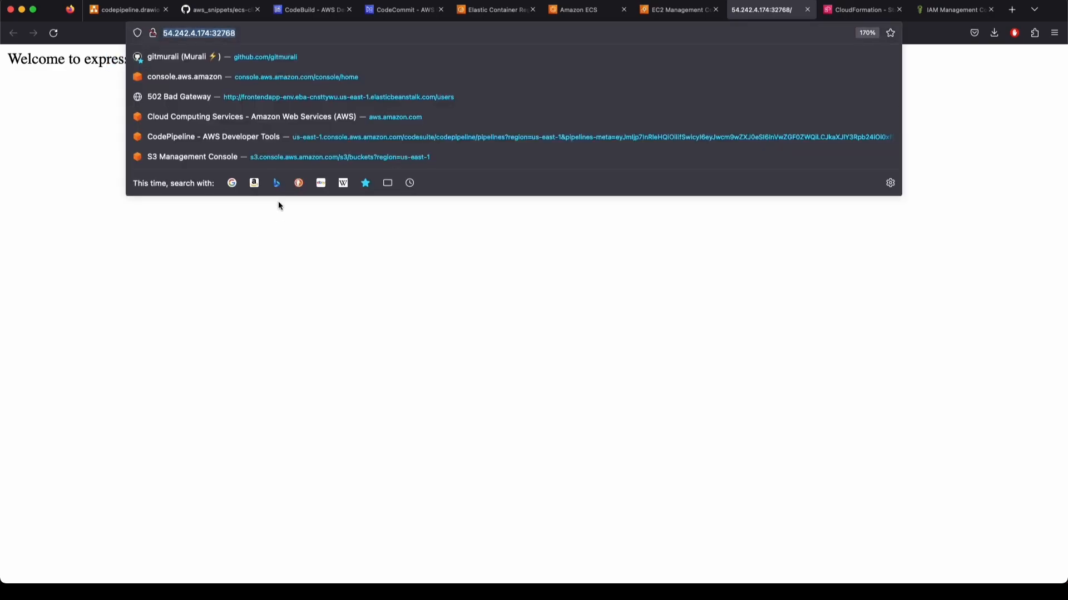
pyautogui.click(454, 330)
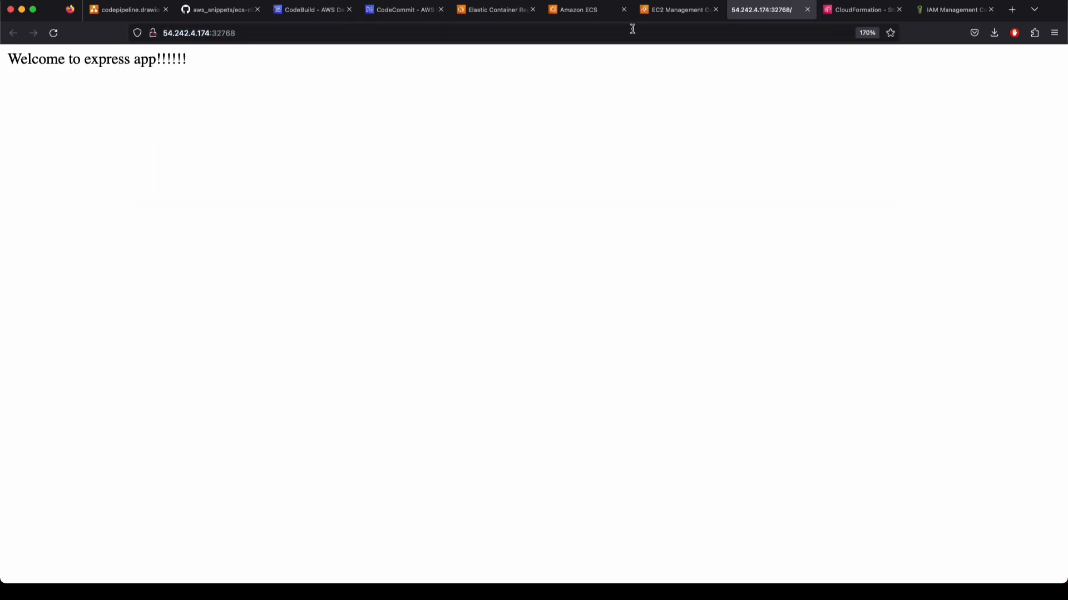
pyautogui.click(226, 33)
pyautogui.write('/i')
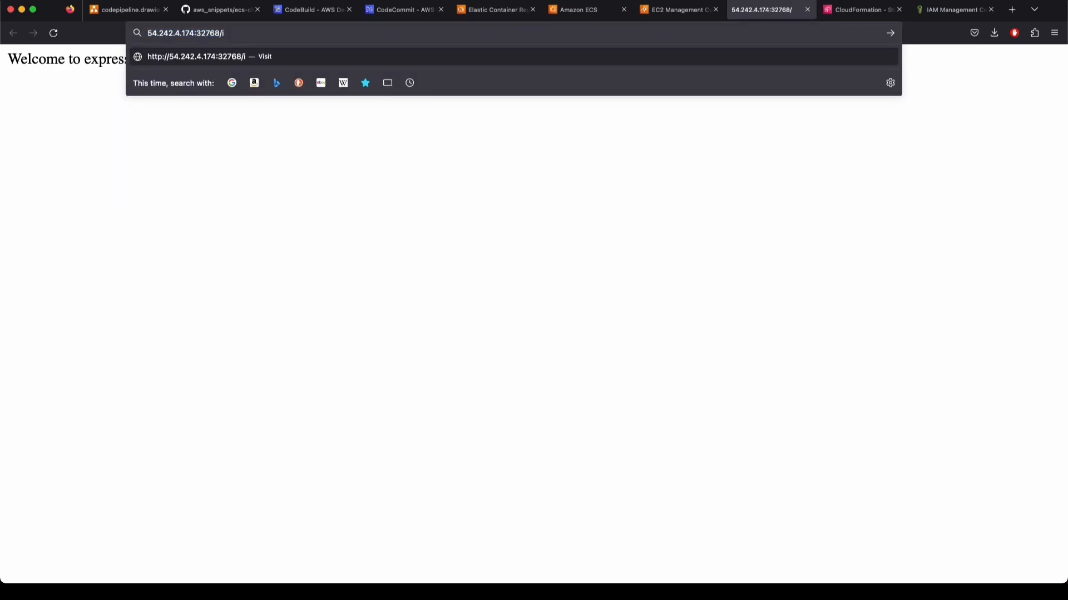
pyautogui.write('nfo')
pyautogui.press('Return')
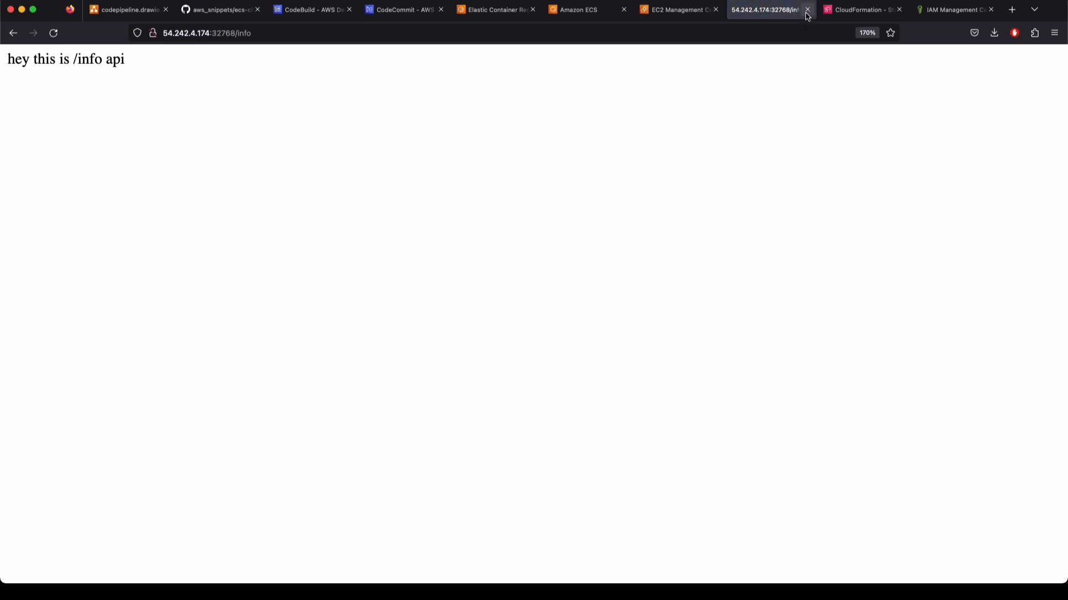
pyautogui.click(191, 52)
pyautogui.click(231, 32)
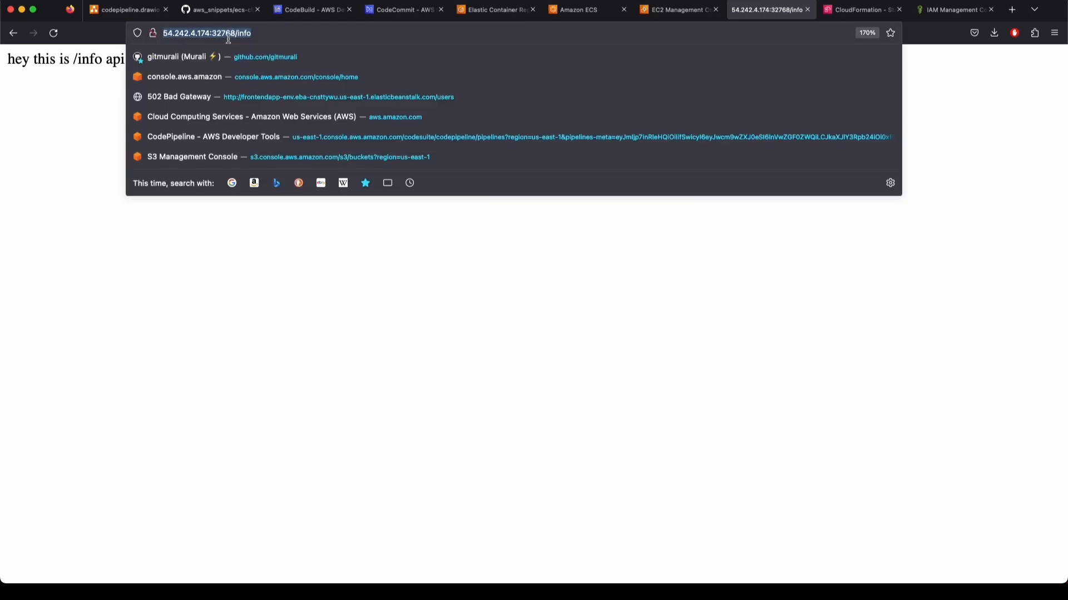
pyautogui.click(77, 92)
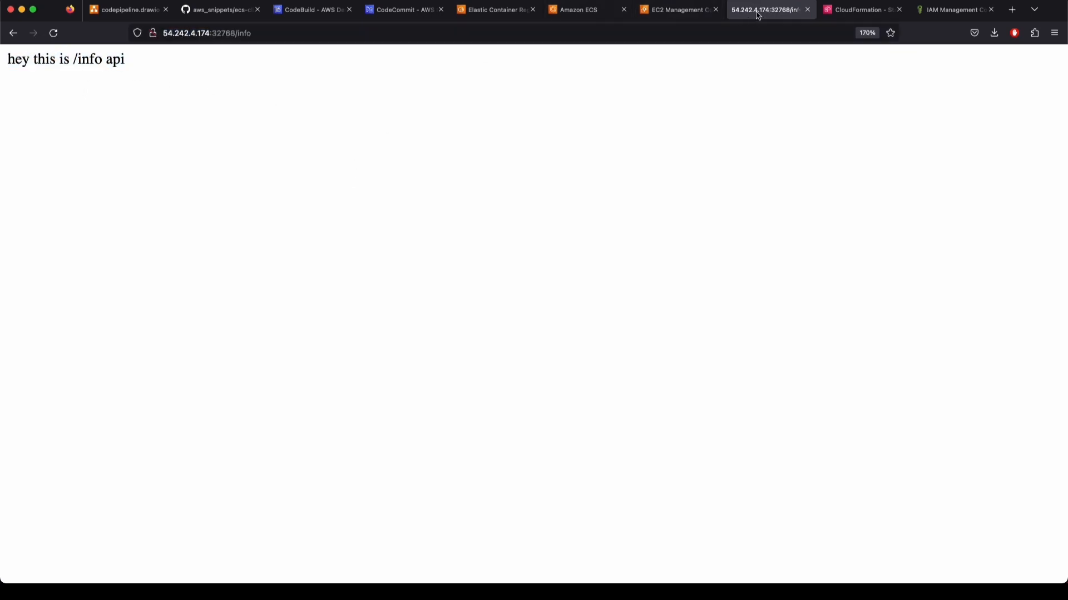
pyautogui.click(807, 9)
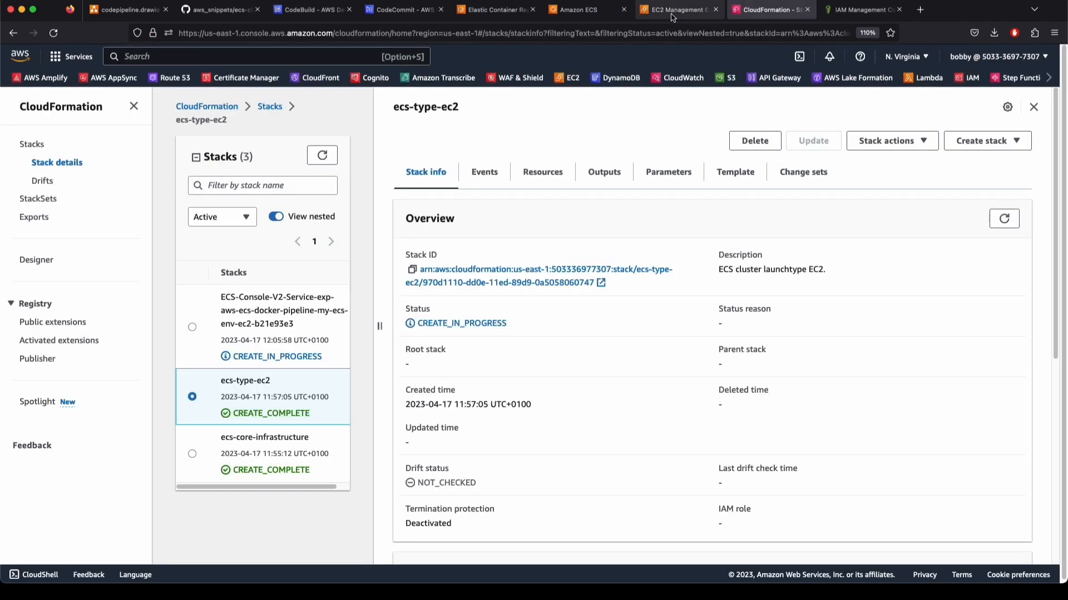
# Close the EC2 tab, verify my-ecs-env-ec2 lists one running task, then show codepipeline.drawio
pyautogui.click(715, 9)
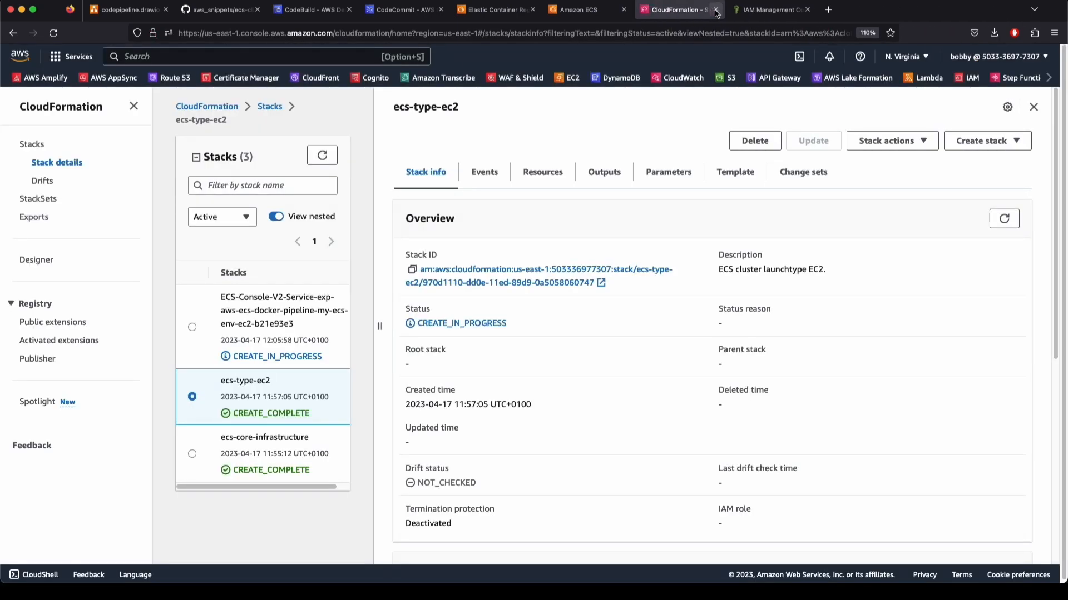
pyautogui.click(583, 16)
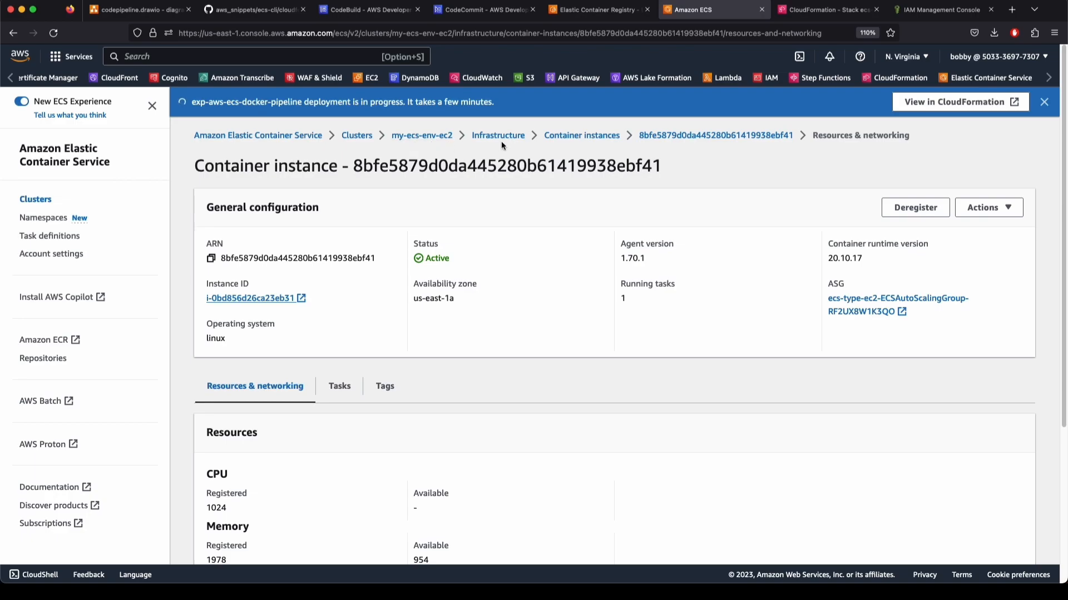
pyautogui.click(417, 137)
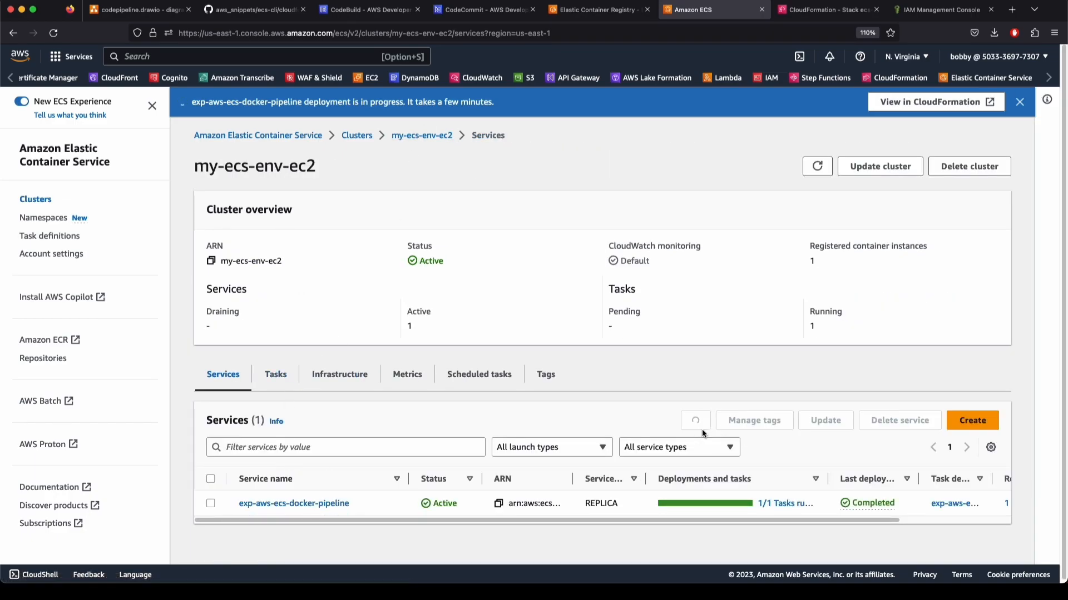
pyautogui.click(278, 378)
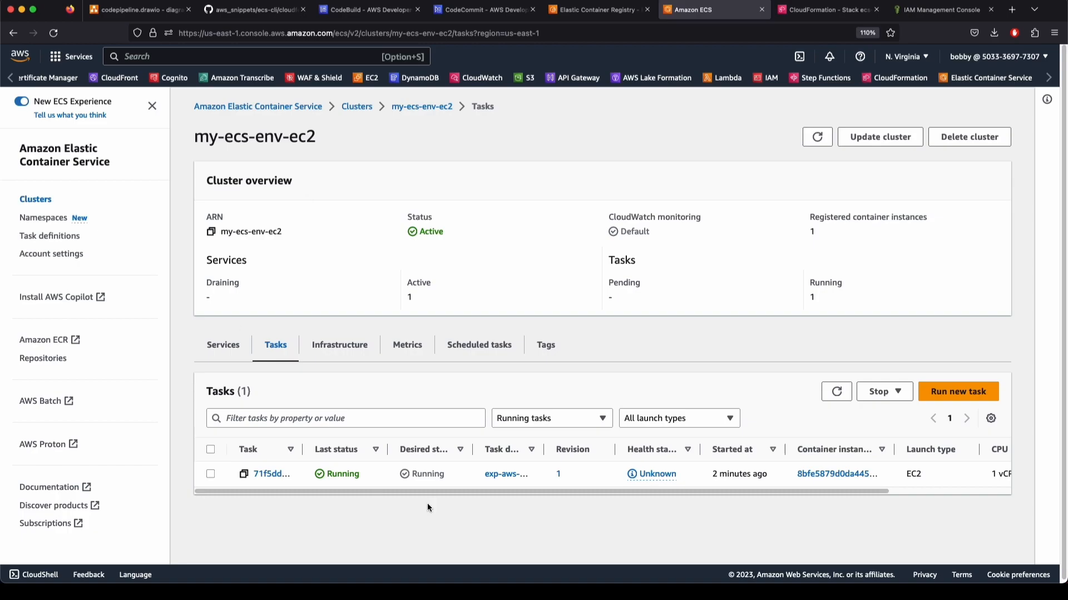
pyautogui.click(139, 10)
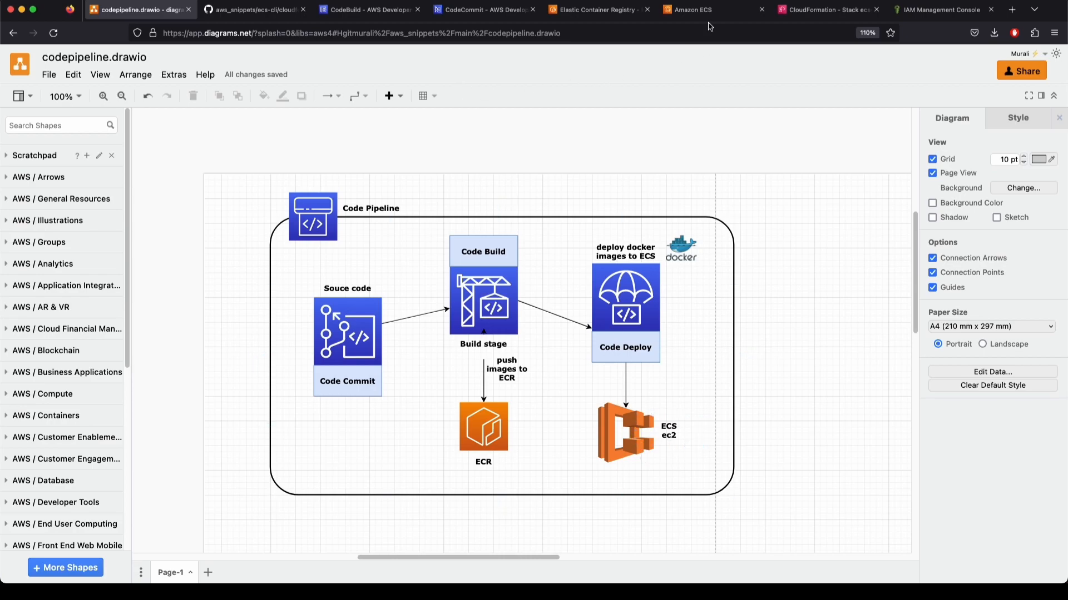
# Go from the CodeCommit tab to the CodePipeline service by searching 'codepipe'
pyautogui.click(462, 10)
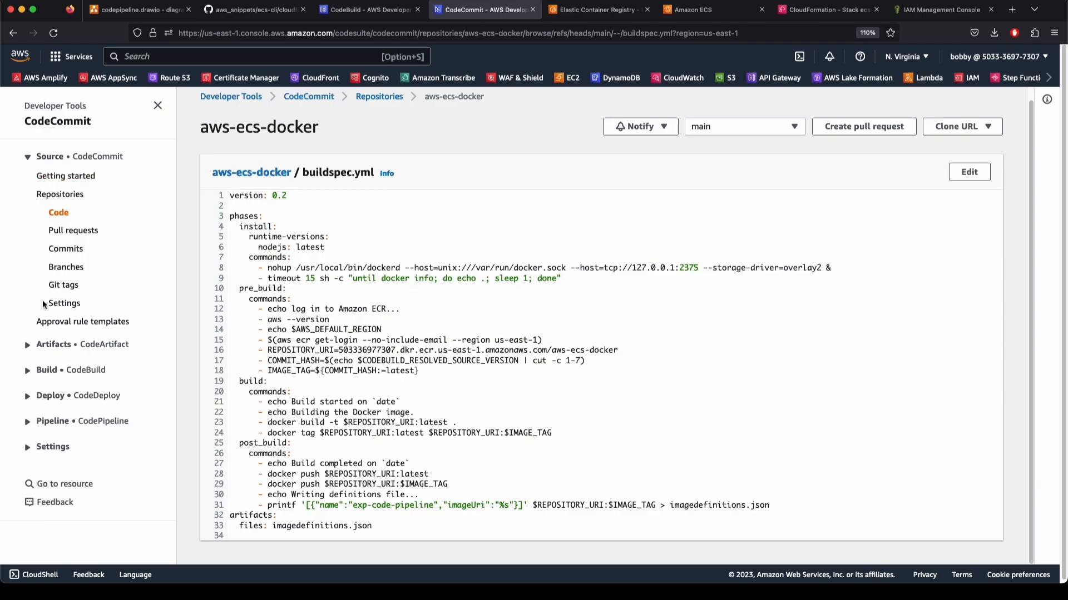
pyautogui.click(53, 421)
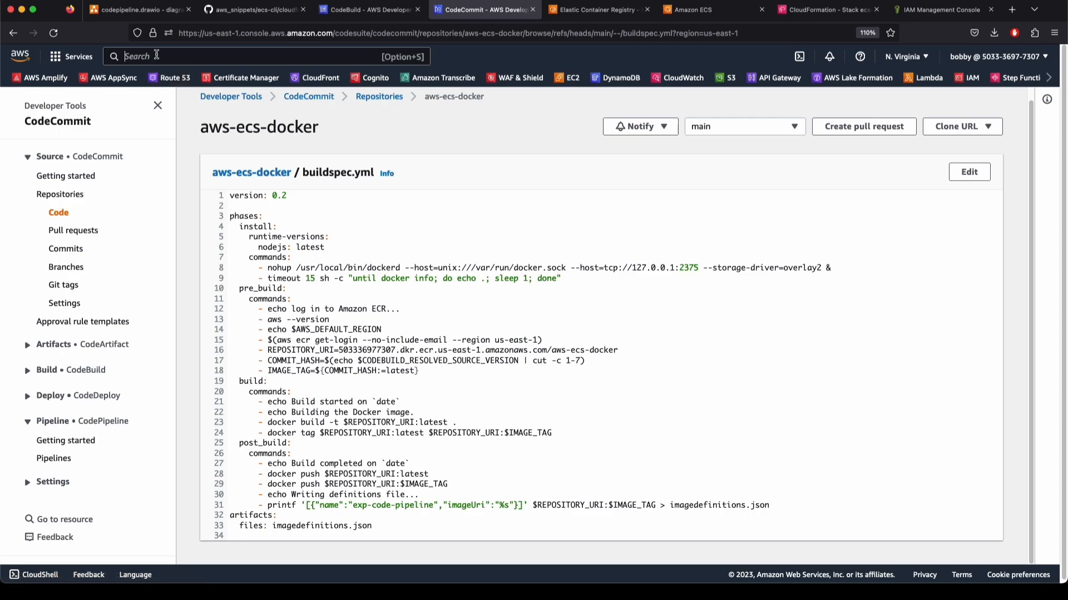
pyautogui.hotkey('alt', 's')
pyautogui.write('codepipe')
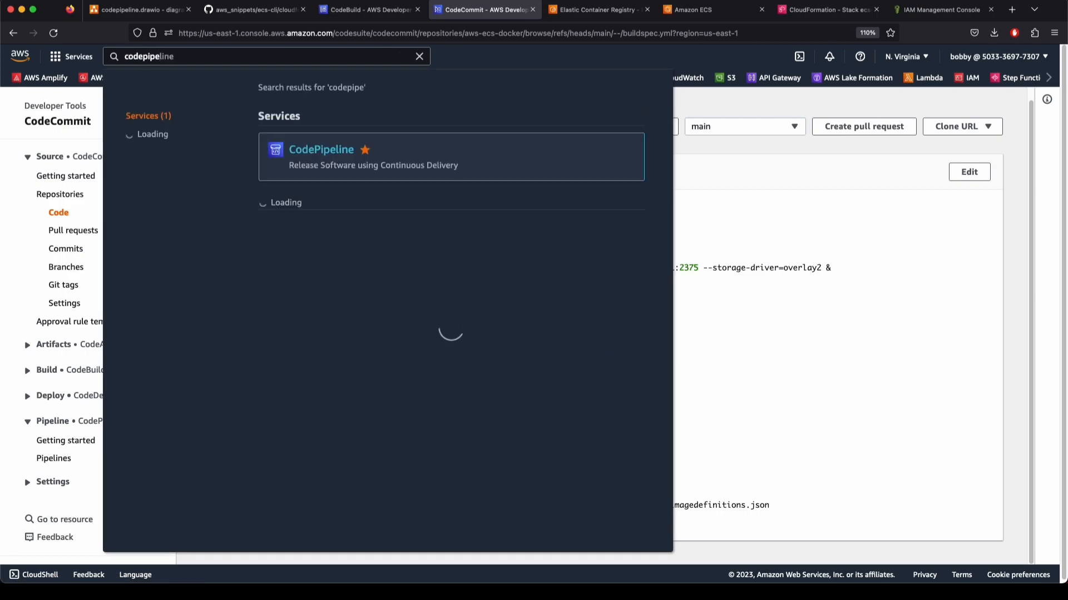
pyautogui.click(310, 150)
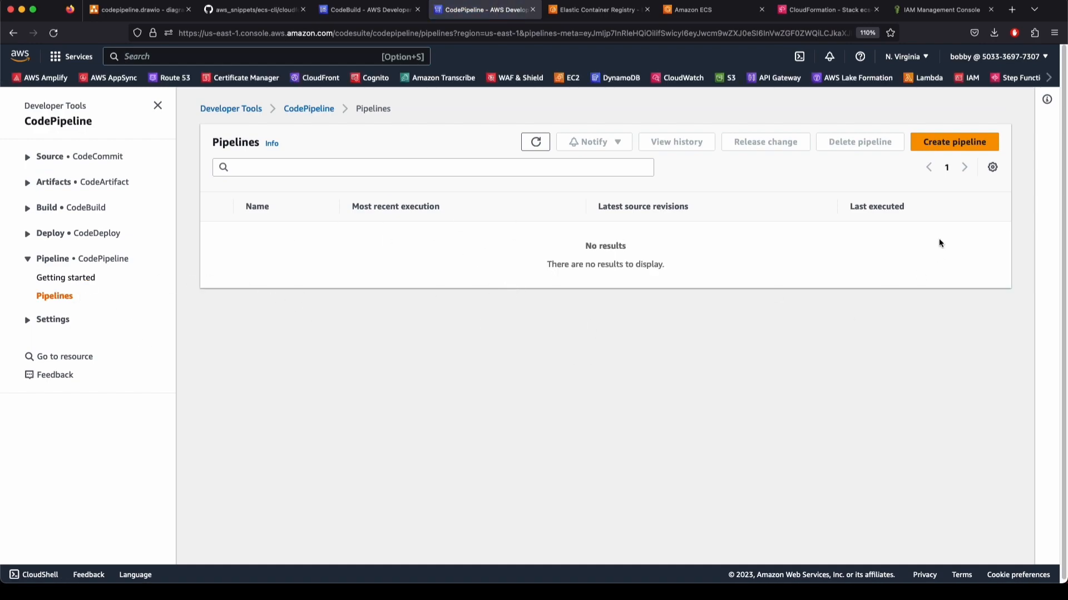
# Start a new pipeline and name it aws-ecs-docker-pipeline
pyautogui.click(946, 143)
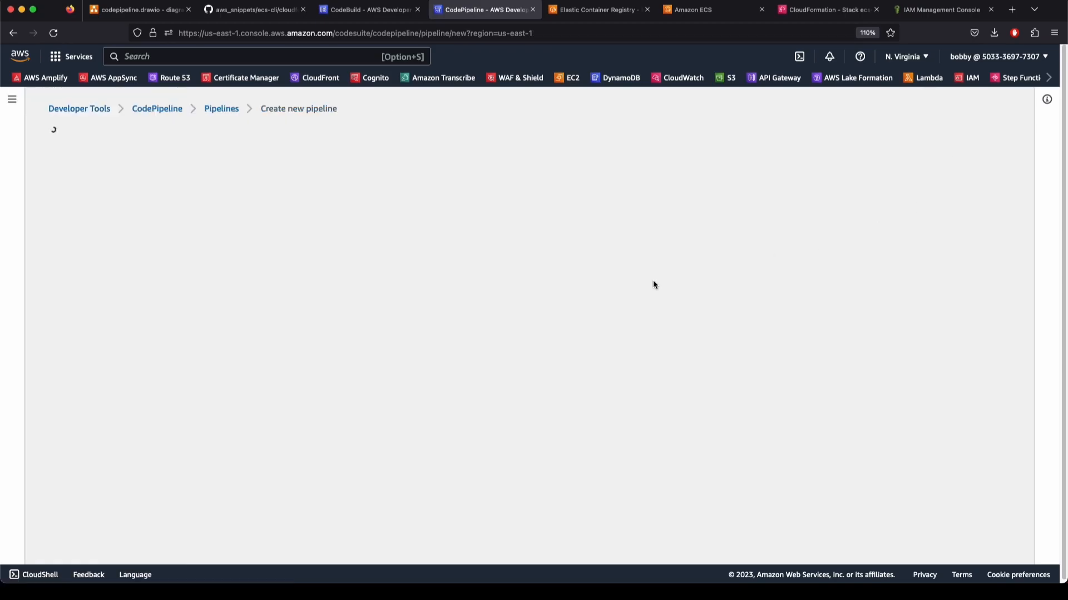
pyautogui.click(267, 239)
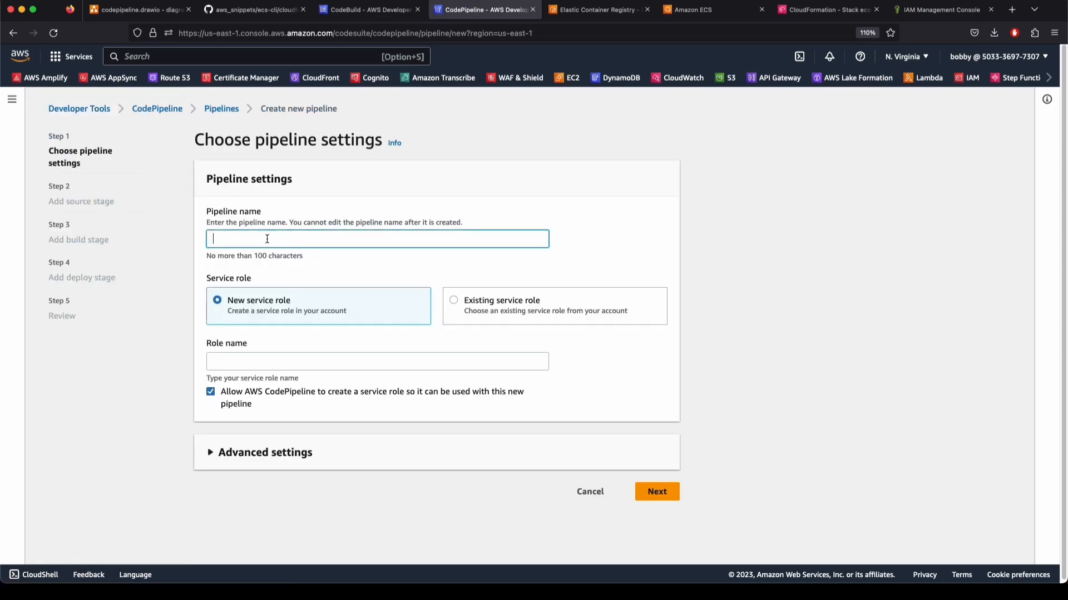
pyautogui.write('54.242.4.174:52768')
pyautogui.press('super+z')
pyautogui.write('aws-ec')
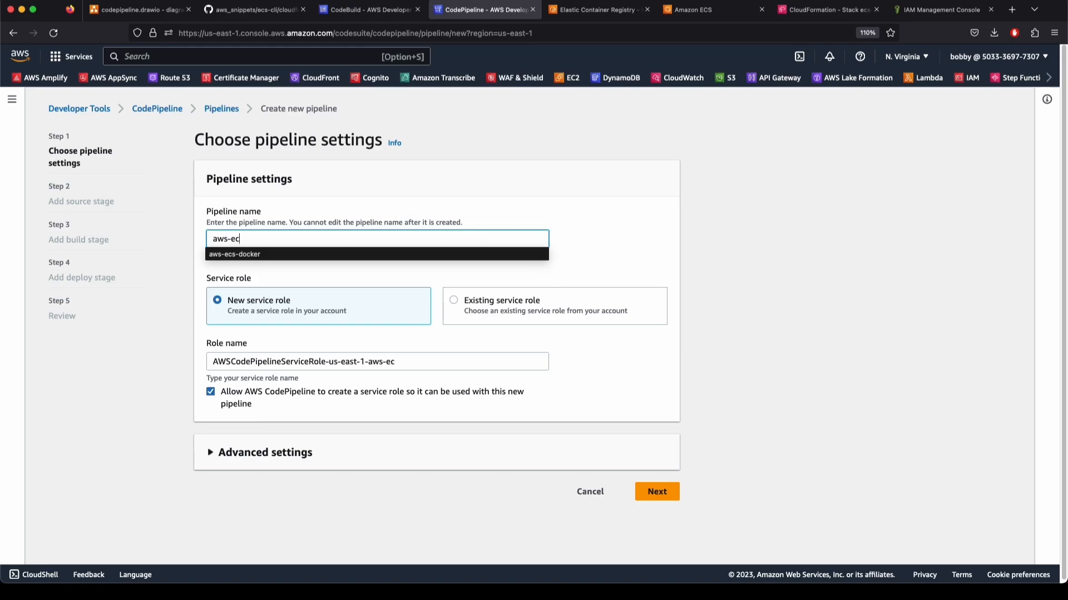
pyautogui.press('Down')
pyautogui.press('Return')
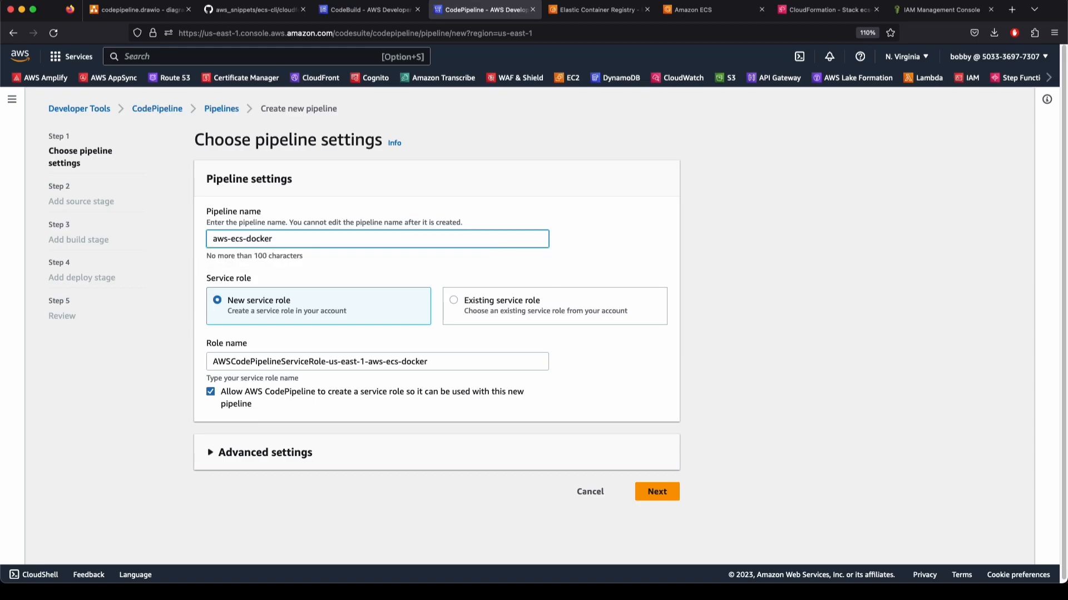
pyautogui.write('-pipeline')
# Use an existing service role, picking its ARN from the role list, and continue
pyautogui.click(472, 311)
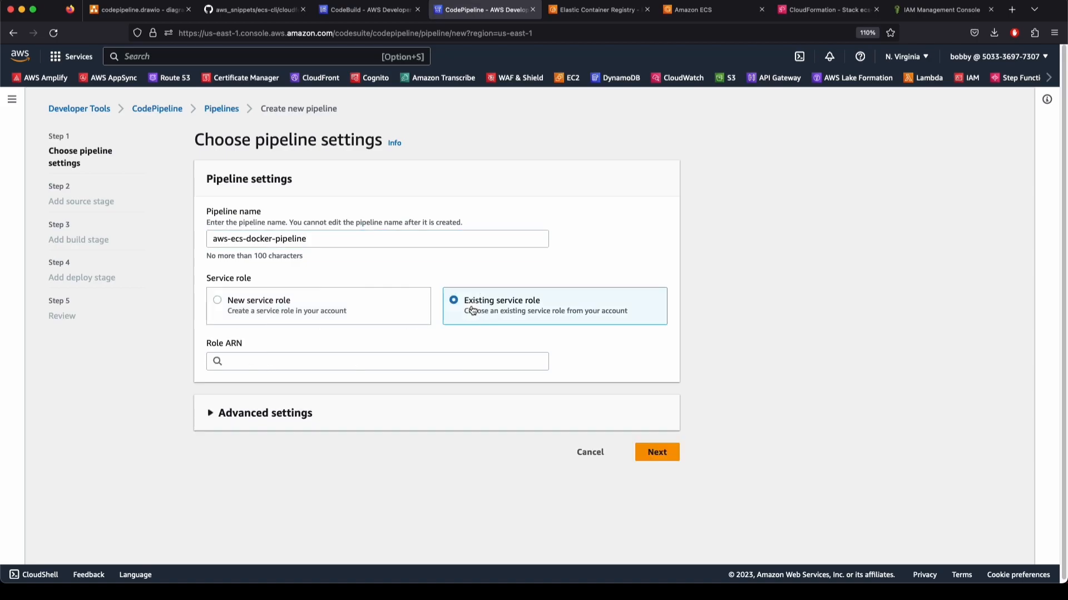
pyautogui.click(294, 369)
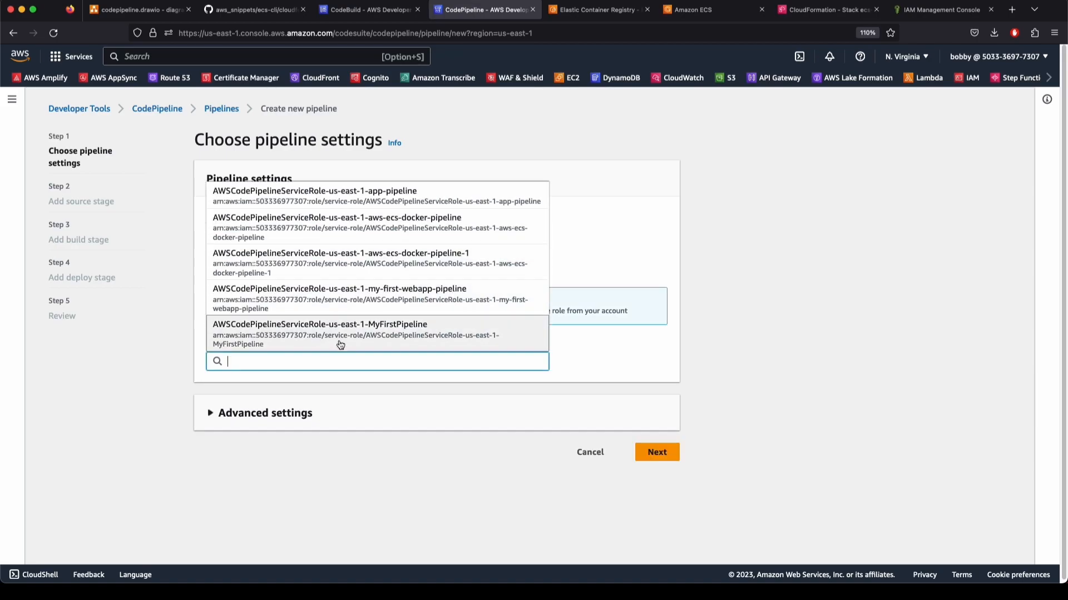
pyautogui.click(698, 365)
pyautogui.click(262, 322)
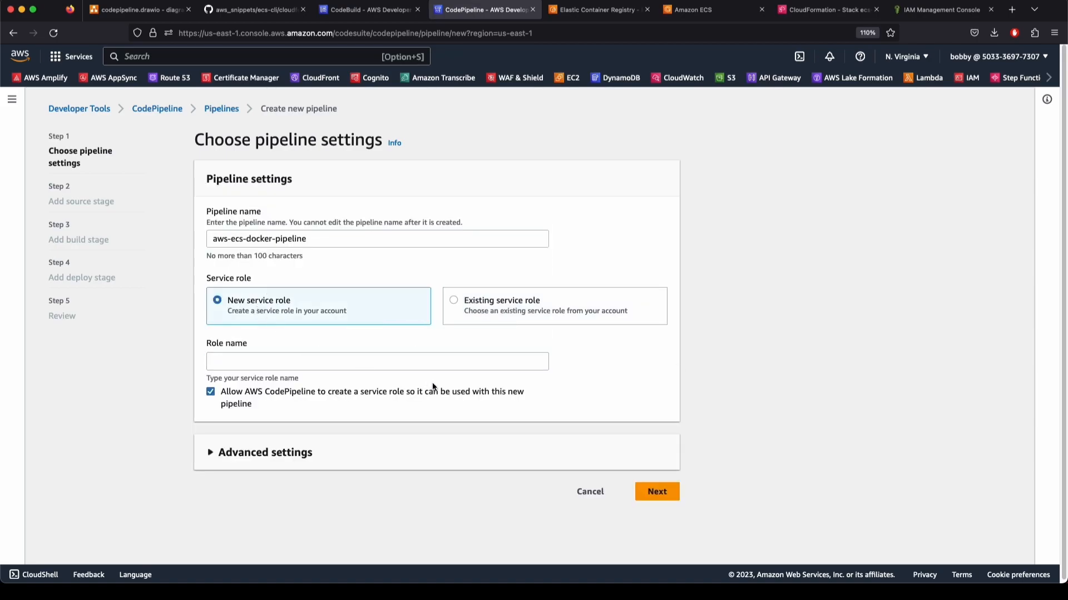
pyautogui.click(508, 309)
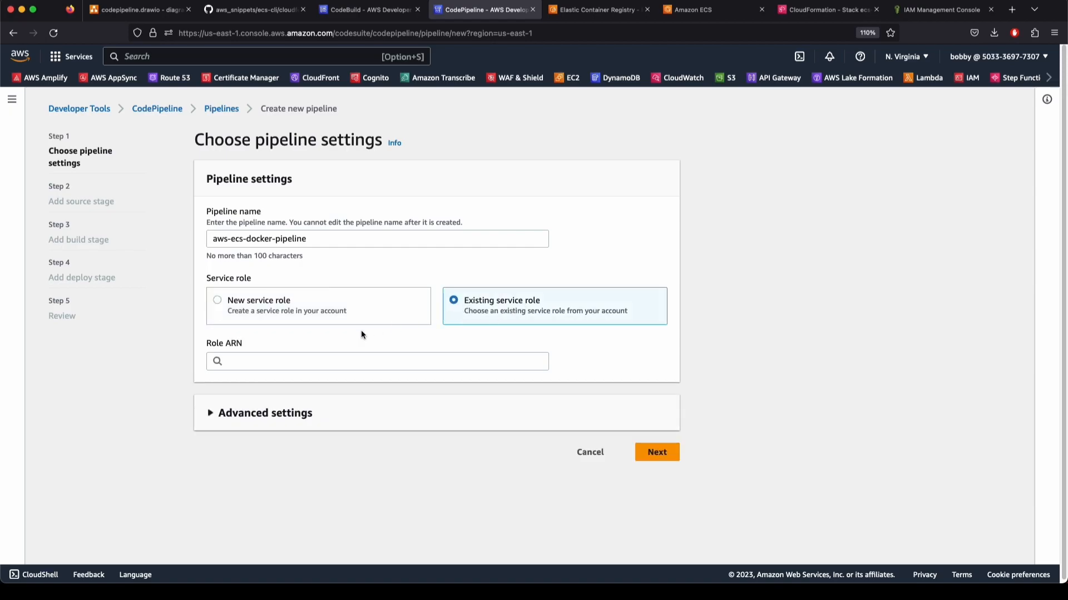
pyautogui.click(317, 359)
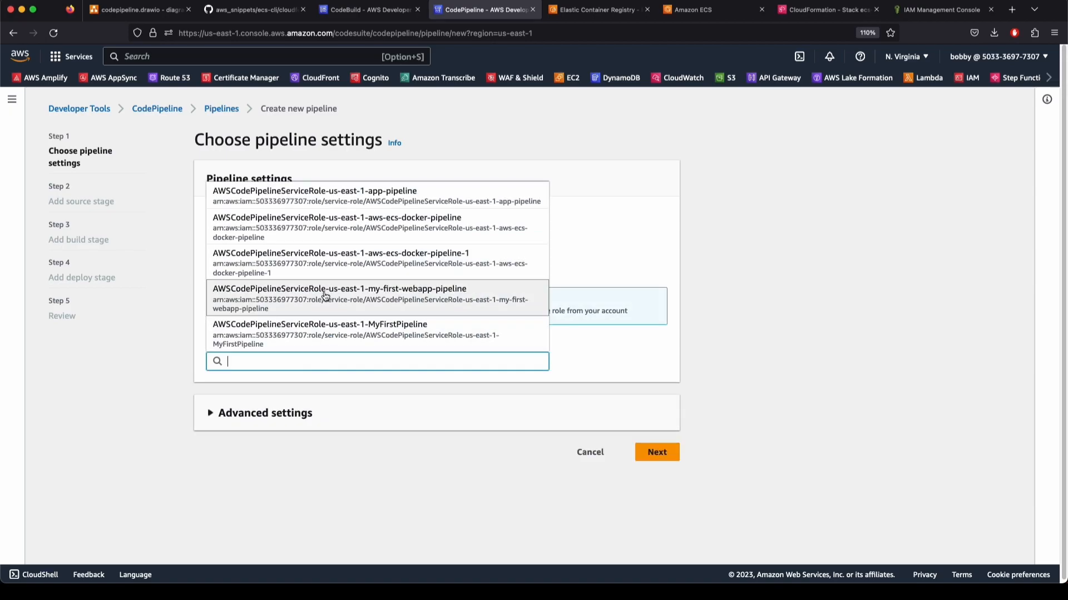
pyautogui.scroll(-1, 370, 224)
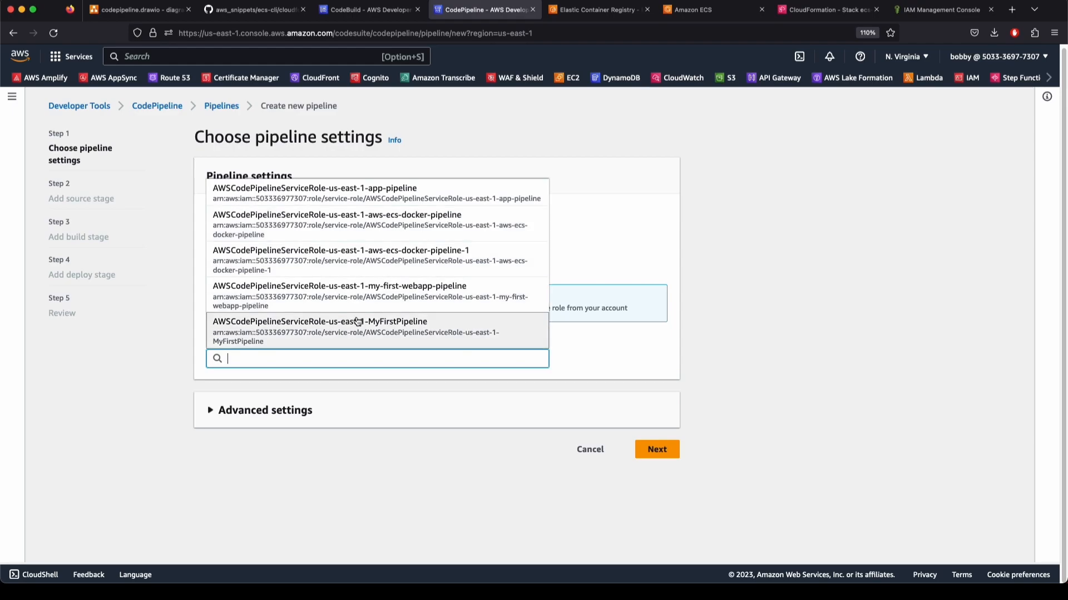
pyautogui.click(363, 197)
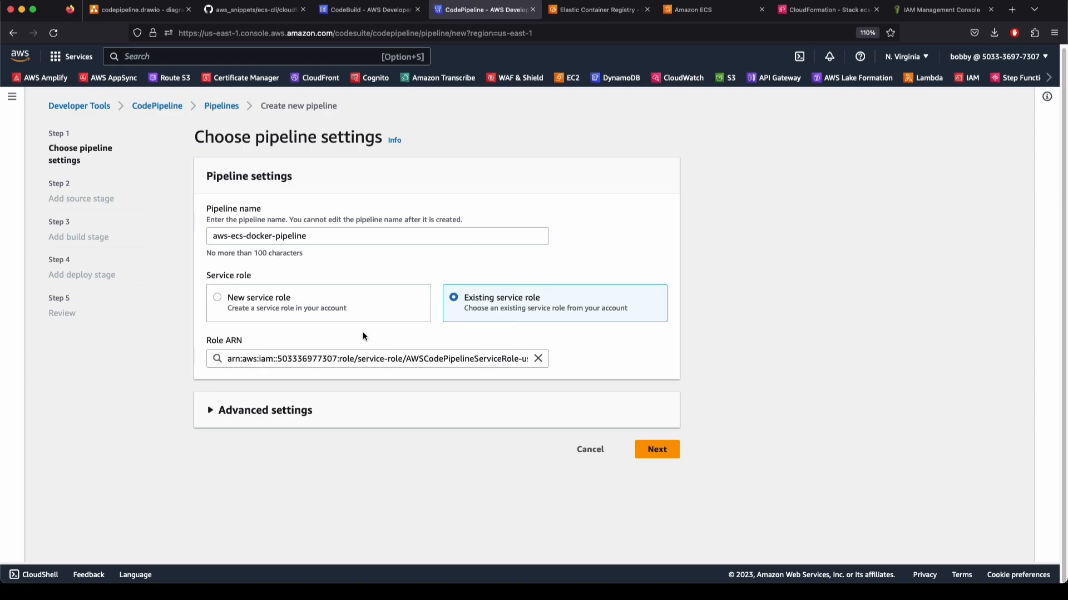
pyautogui.click(469, 360)
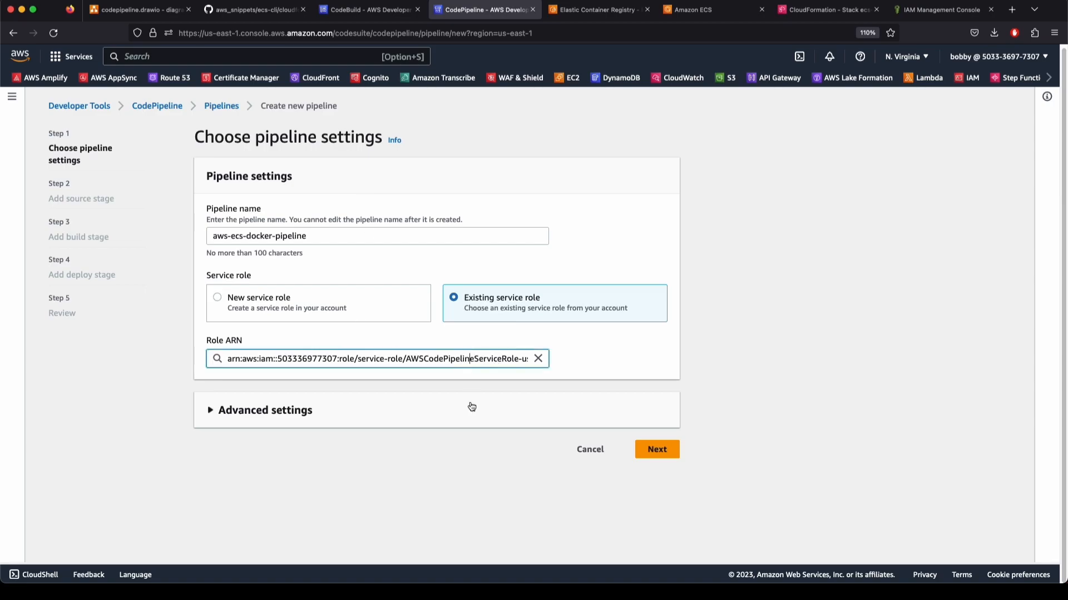
pyautogui.click(663, 450)
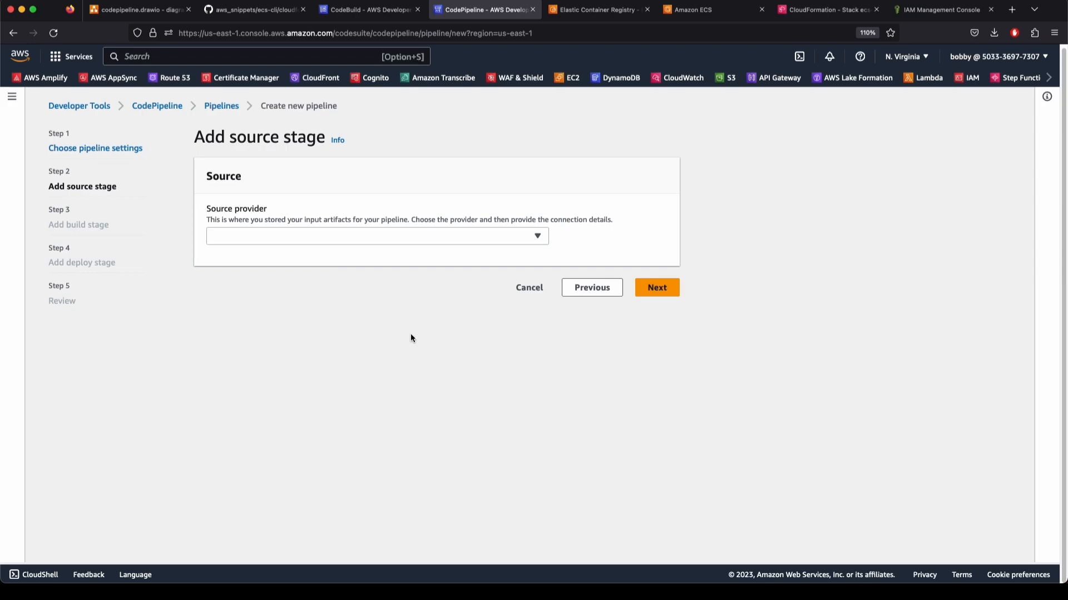
# Set the source to AWS CodeCommit, repository aws-ecs-docker, branch main
pyautogui.click(359, 240)
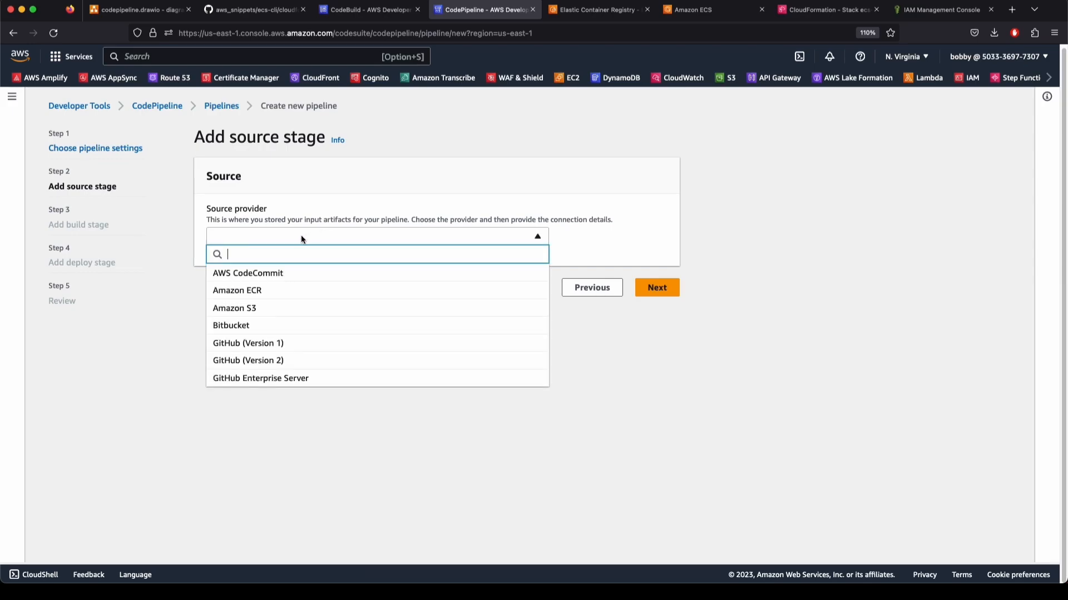
pyautogui.click(259, 275)
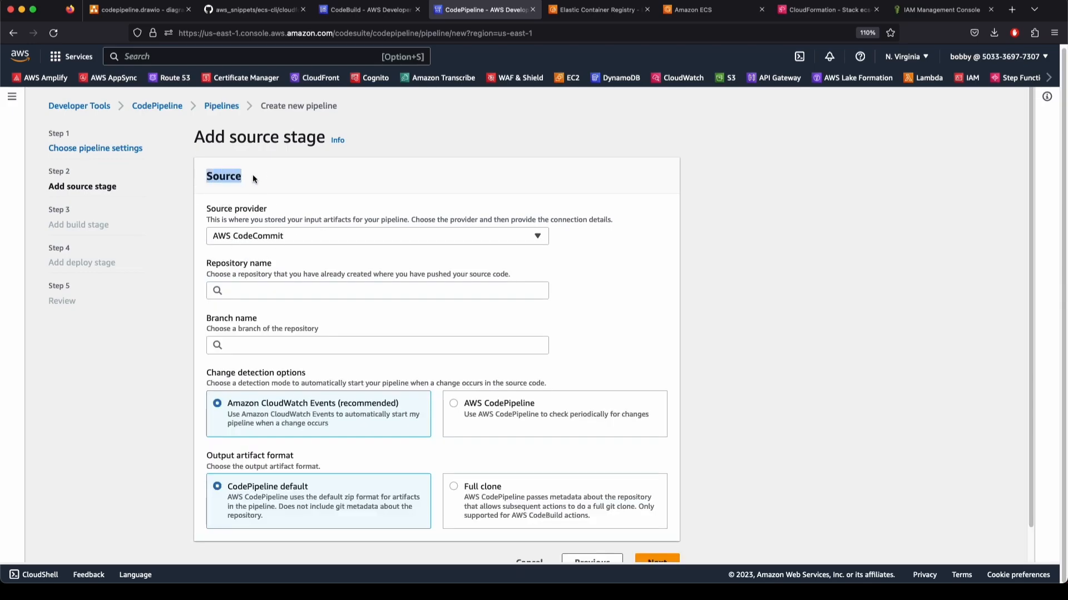
pyautogui.click(245, 296)
pyautogui.click(245, 307)
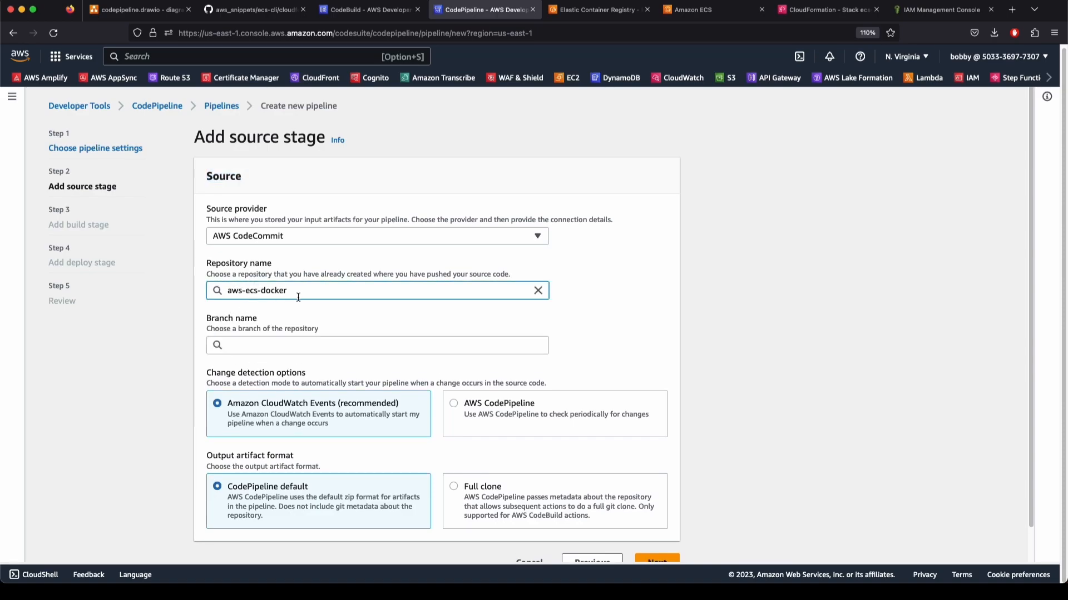
pyautogui.click(247, 345)
pyautogui.click(234, 365)
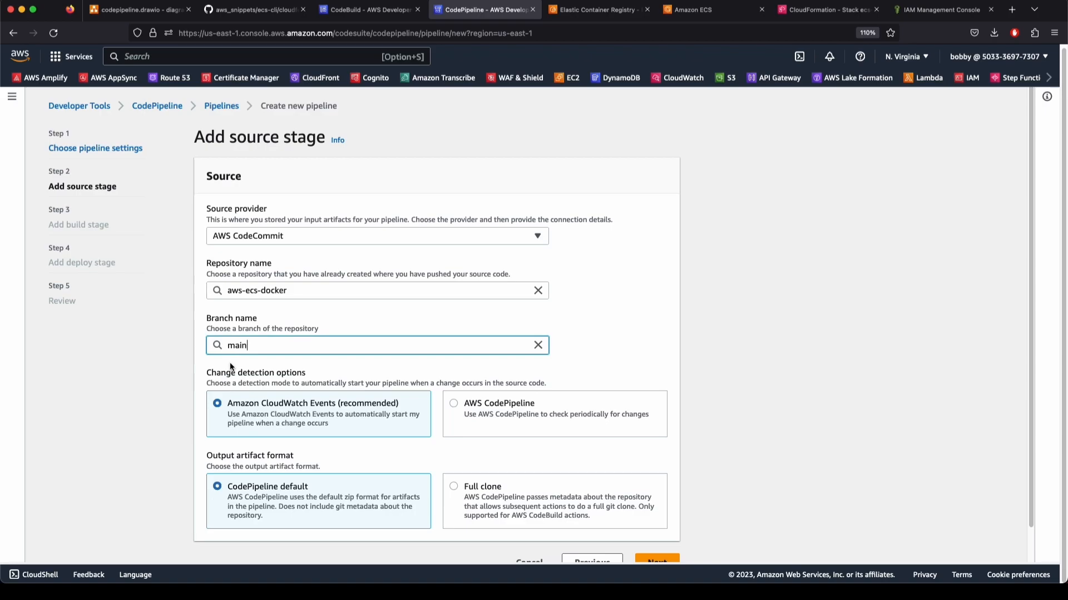
pyautogui.scroll(-2, 689, 491)
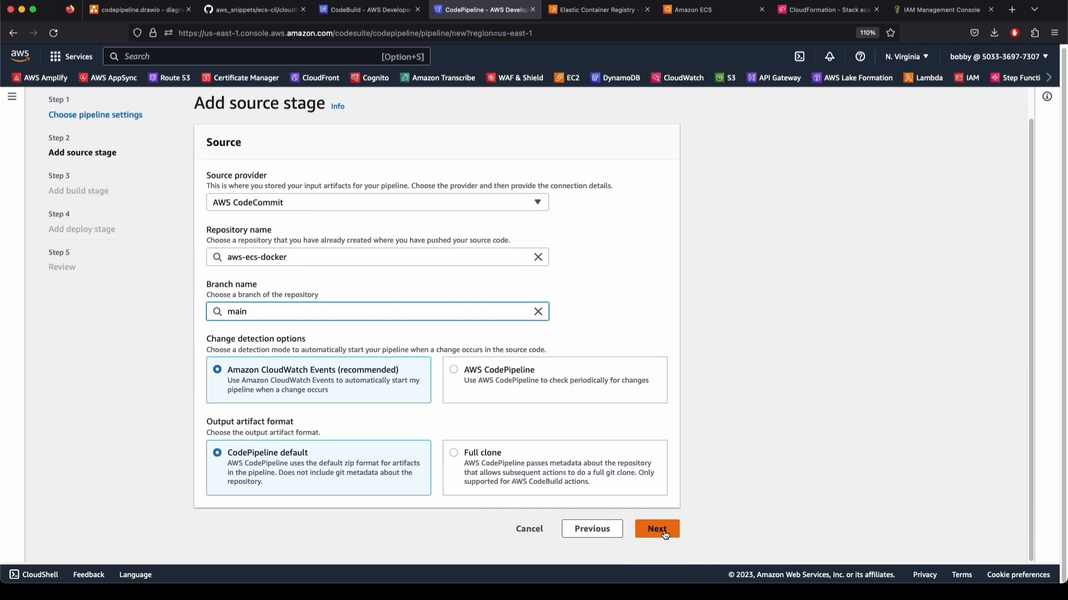
pyautogui.click(661, 530)
# Set the build to AWS CodeBuild project aws-ecs-docker-build without environment variables
pyautogui.click(249, 237)
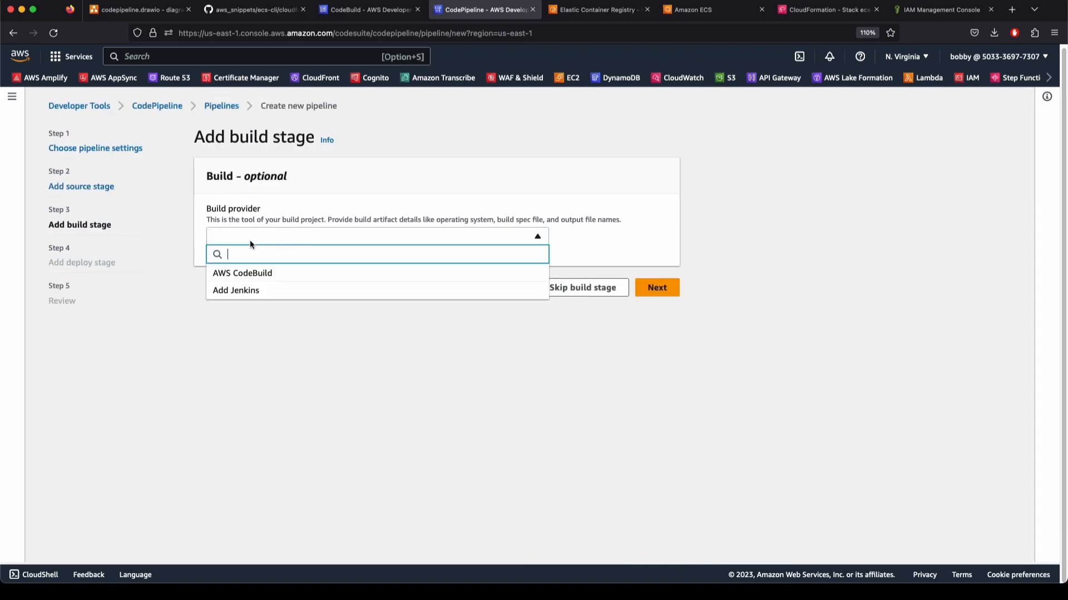
pyautogui.click(253, 274)
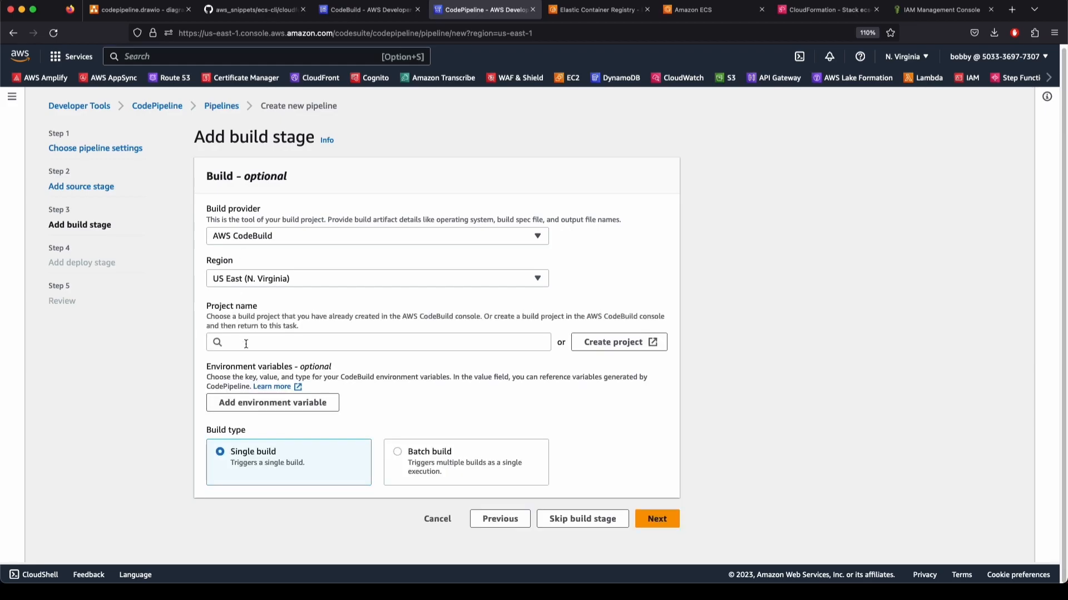
pyautogui.click(249, 342)
pyautogui.click(251, 361)
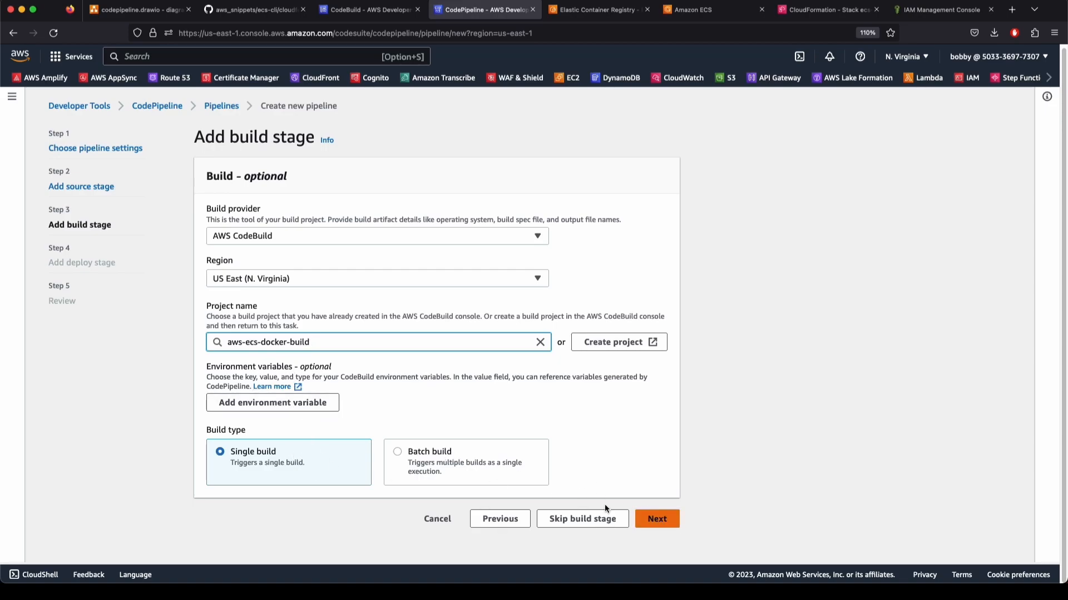
pyautogui.click(281, 406)
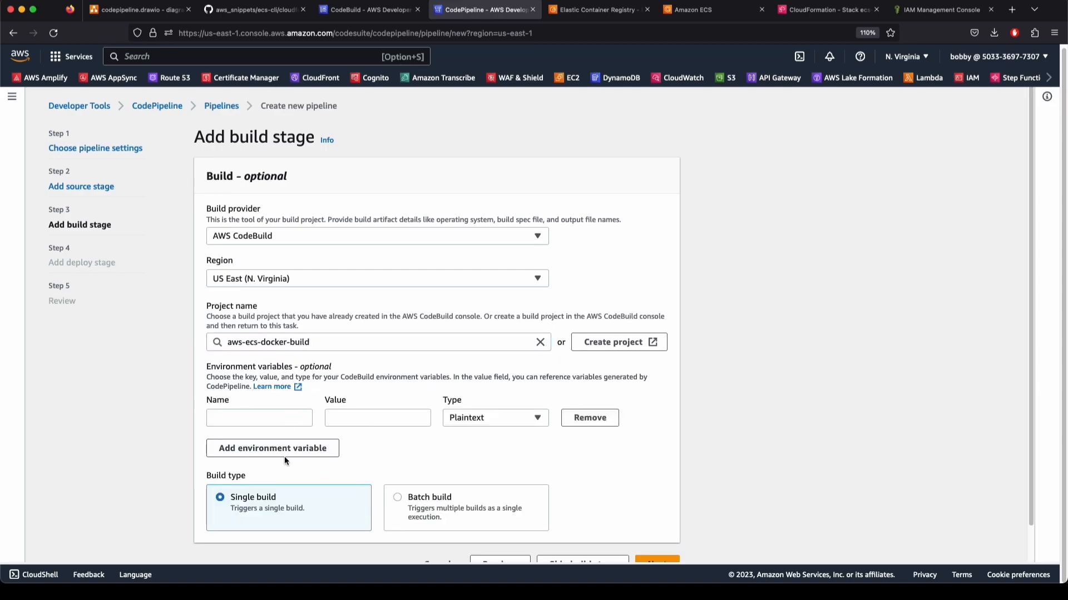
pyautogui.click(590, 419)
pyautogui.click(670, 522)
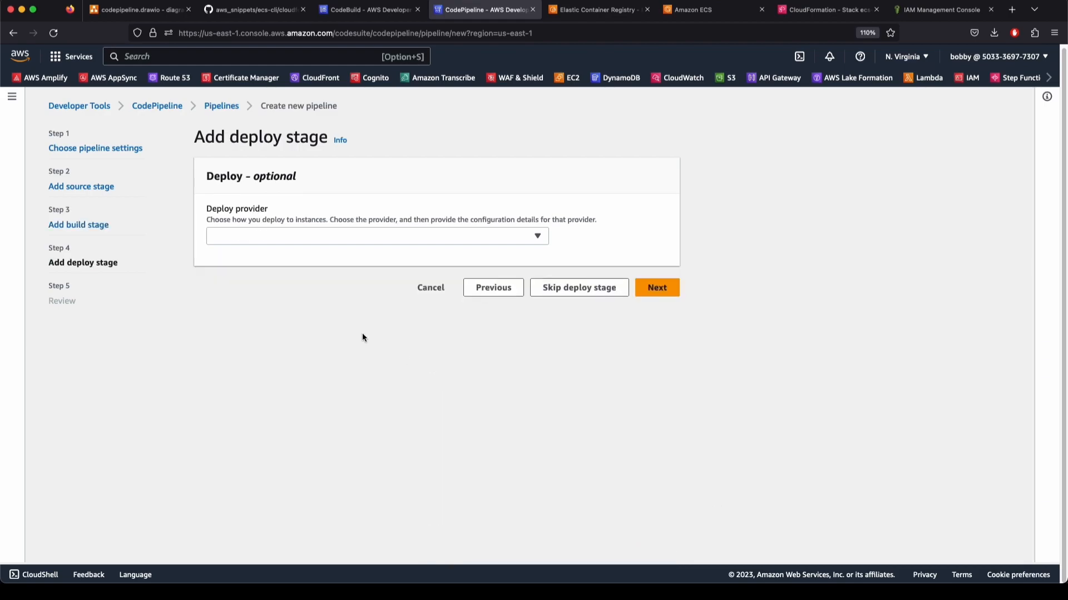
# Browse the deploy provider options, briefly revisiting the build stage
pyautogui.click(305, 240)
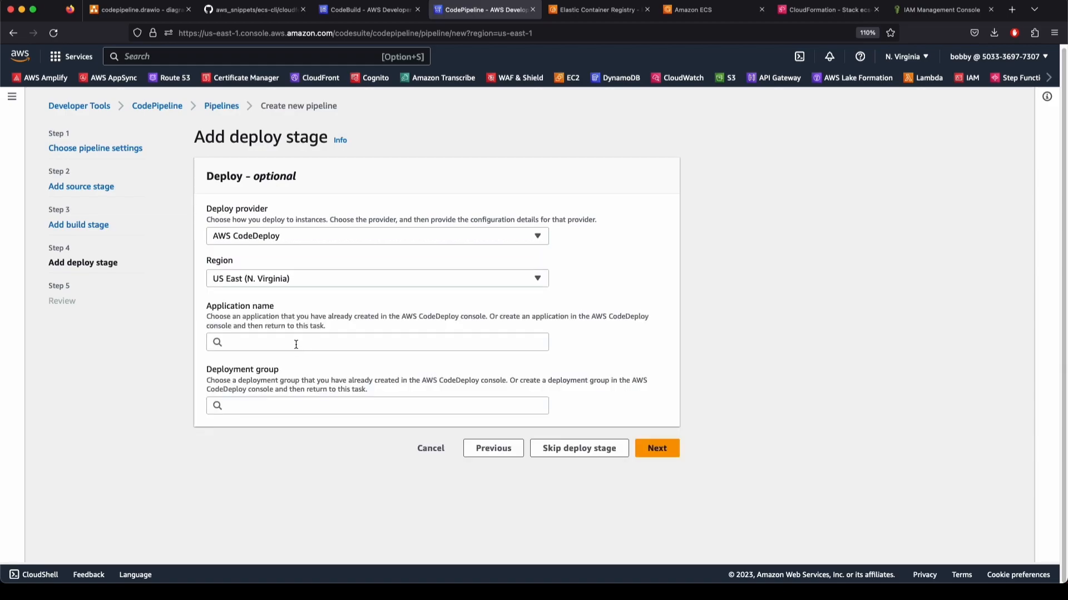
pyautogui.click(256, 337)
pyautogui.click(255, 324)
pyautogui.click(490, 450)
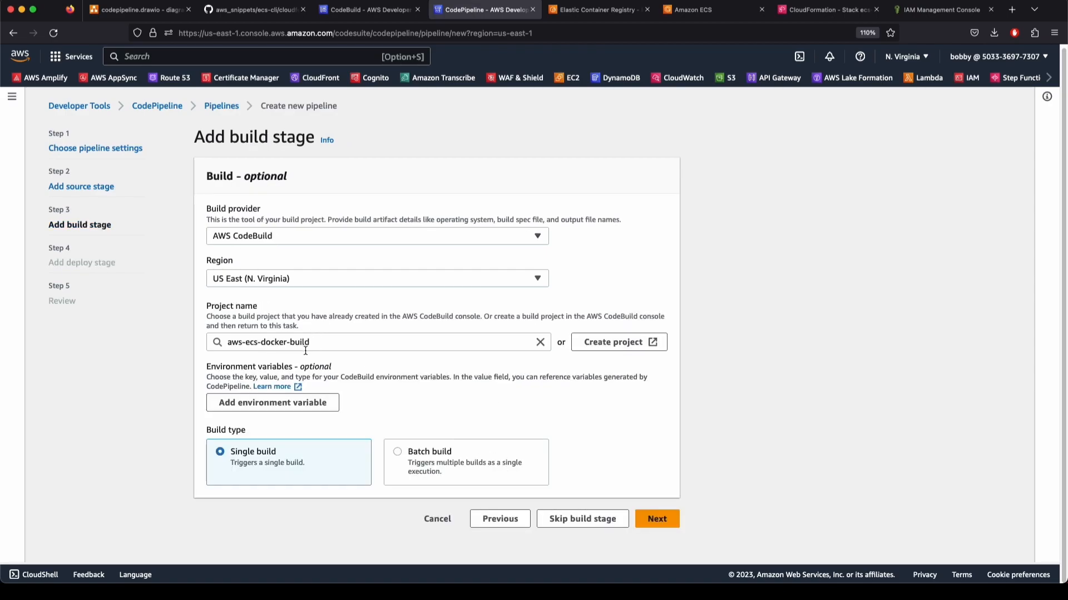
pyautogui.click(656, 518)
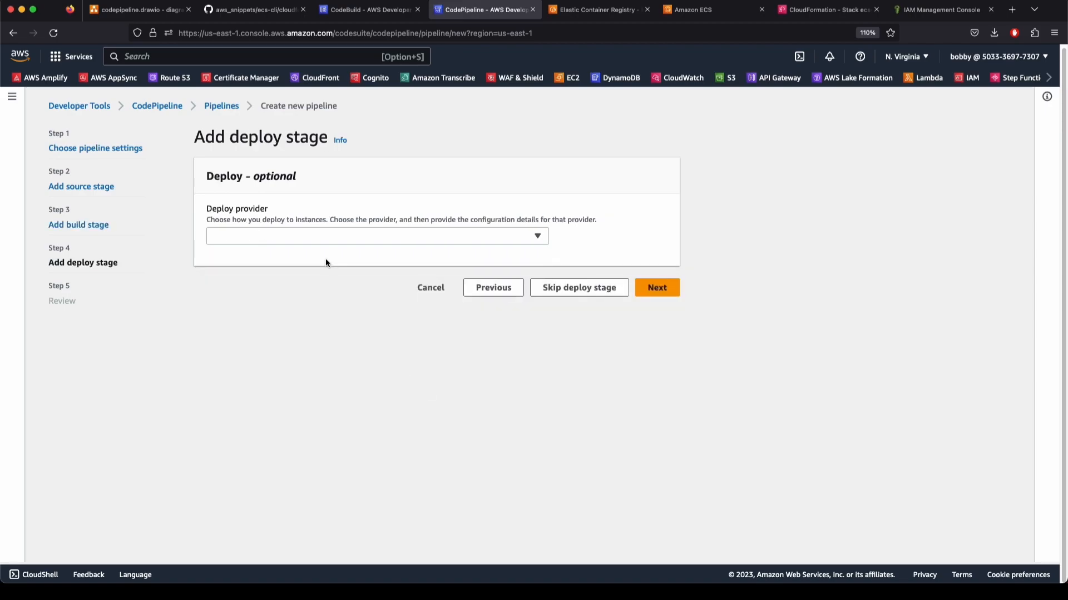
# Deploy with Amazon ECS to cluster my-ecs-env-ec2 and service exp-aws-ecs-docker-pipeline
pyautogui.click(285, 236)
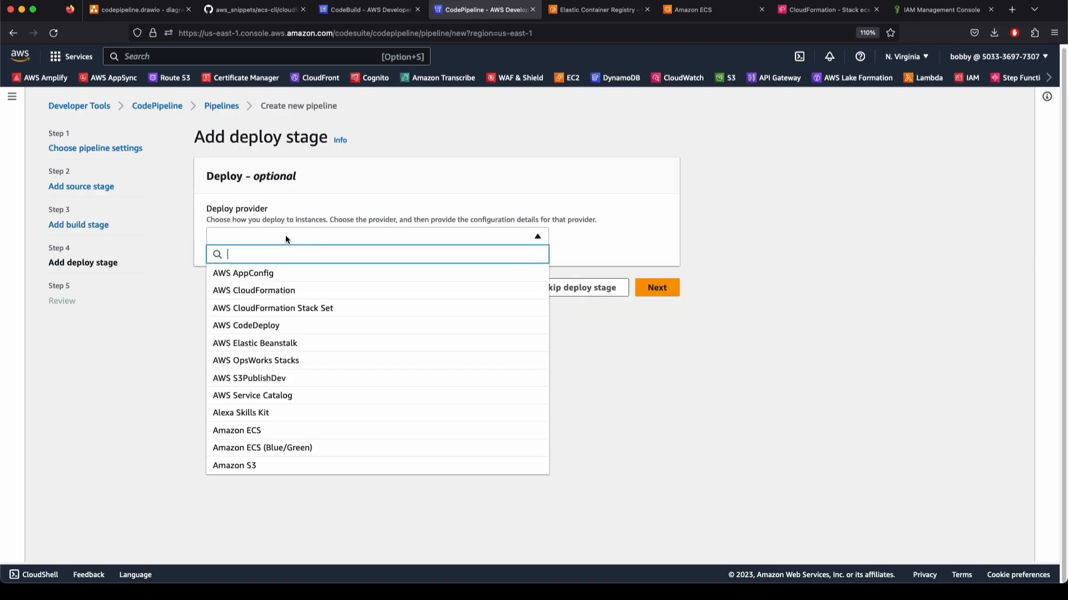
pyautogui.click(273, 436)
pyautogui.click(255, 343)
pyautogui.click(255, 362)
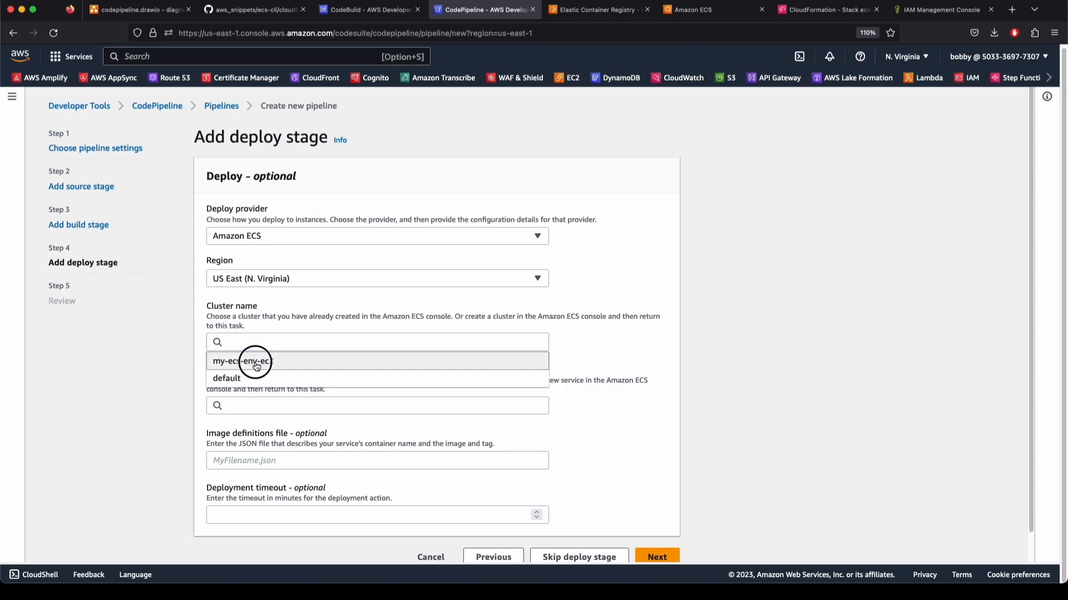
pyautogui.click(254, 405)
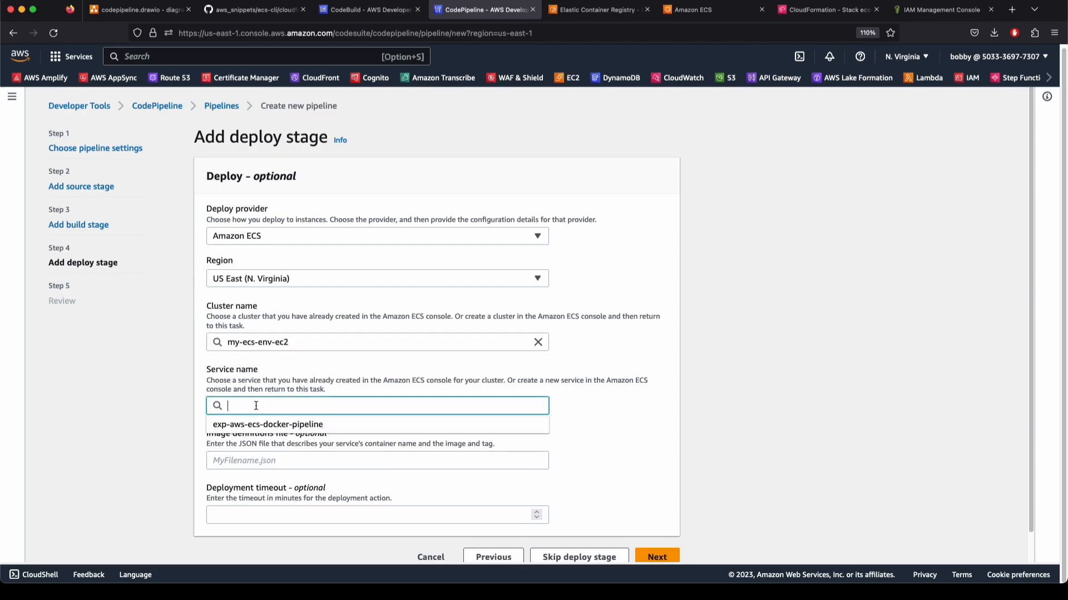
pyautogui.click(288, 428)
pyautogui.click(254, 462)
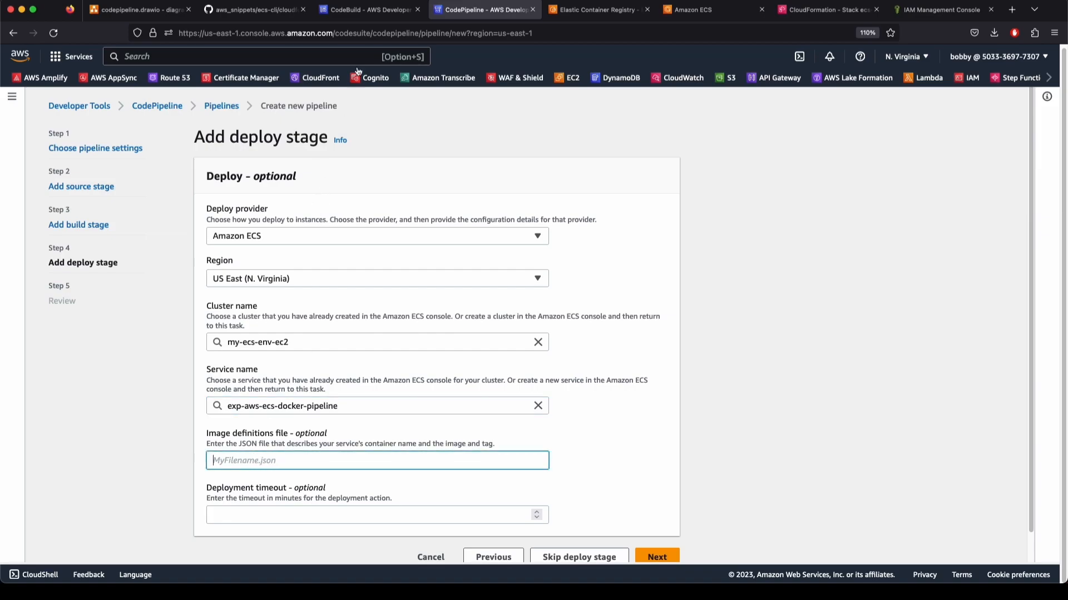
pyautogui.click(367, 9)
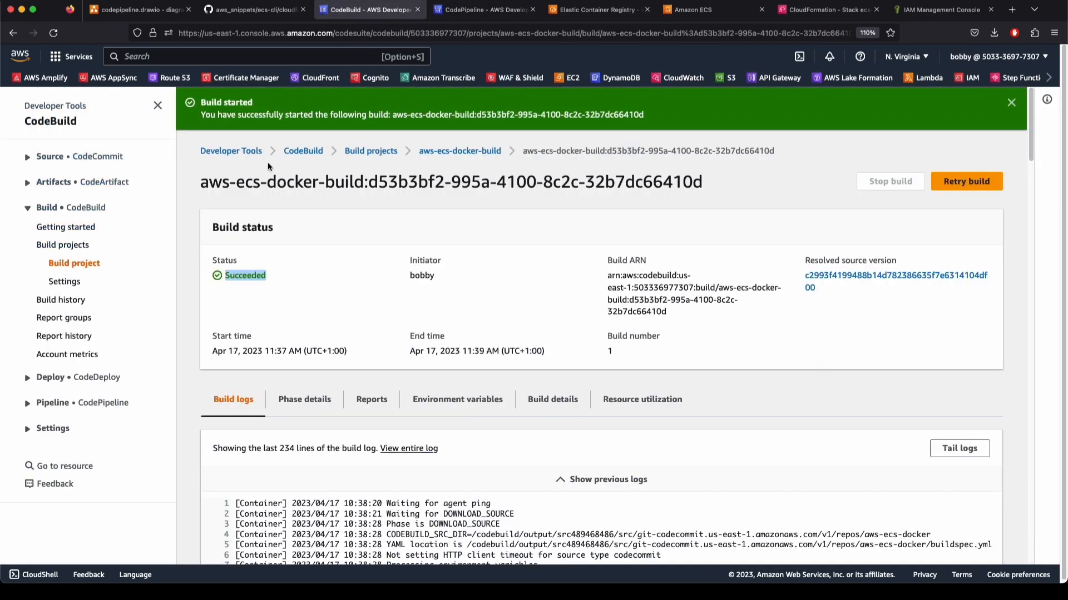
# Copy the artifact name imagedefinitions.json from aws-ecs-docker's buildspec.yml, then return to the pipeline form
pyautogui.click(27, 158)
pyautogui.click(66, 196)
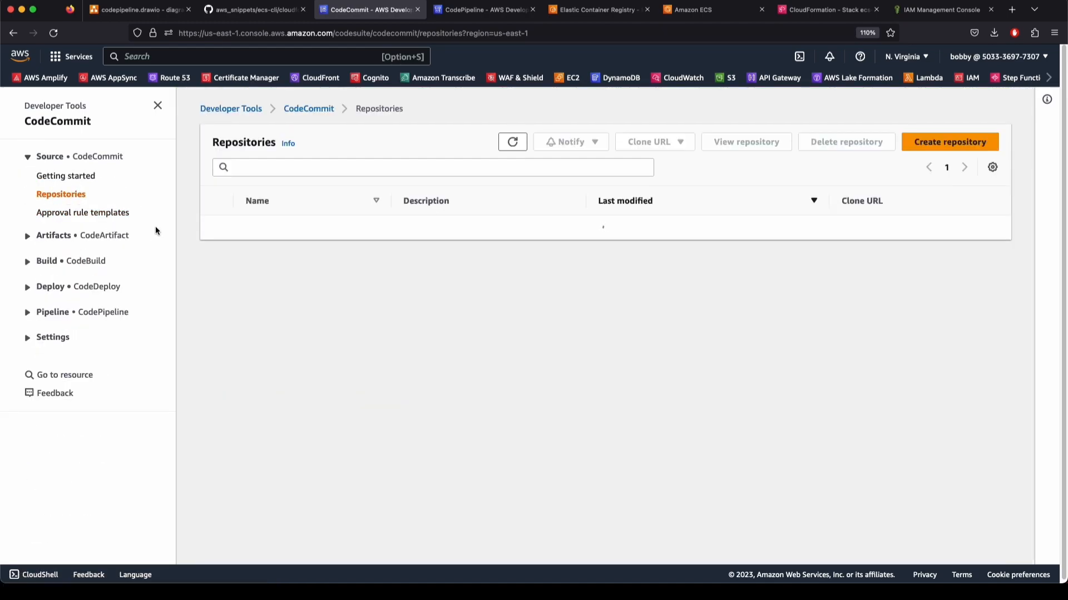
pyautogui.click(275, 228)
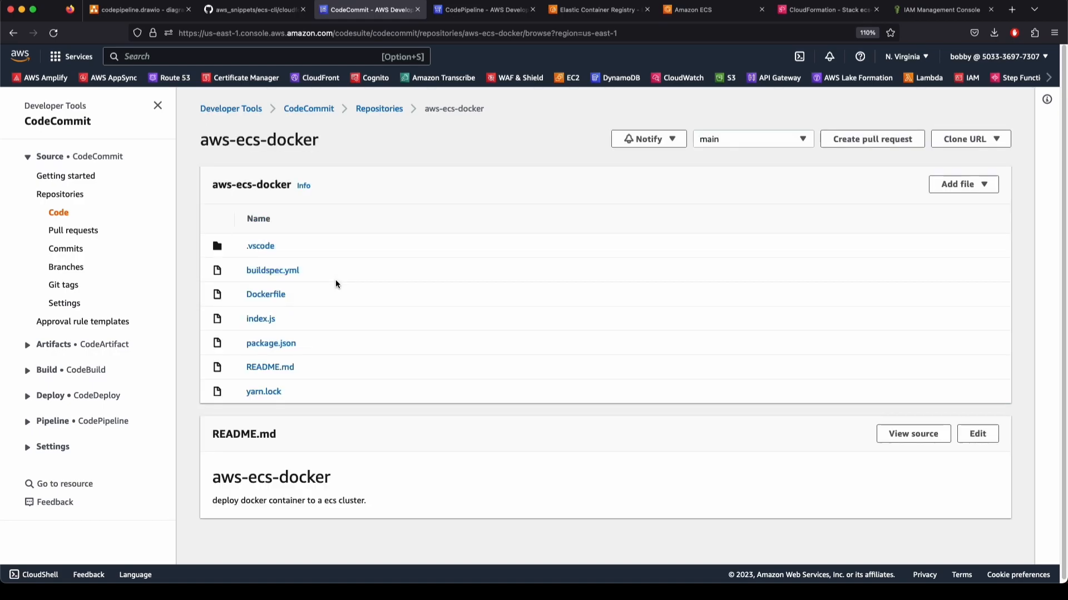
pyautogui.click(279, 271)
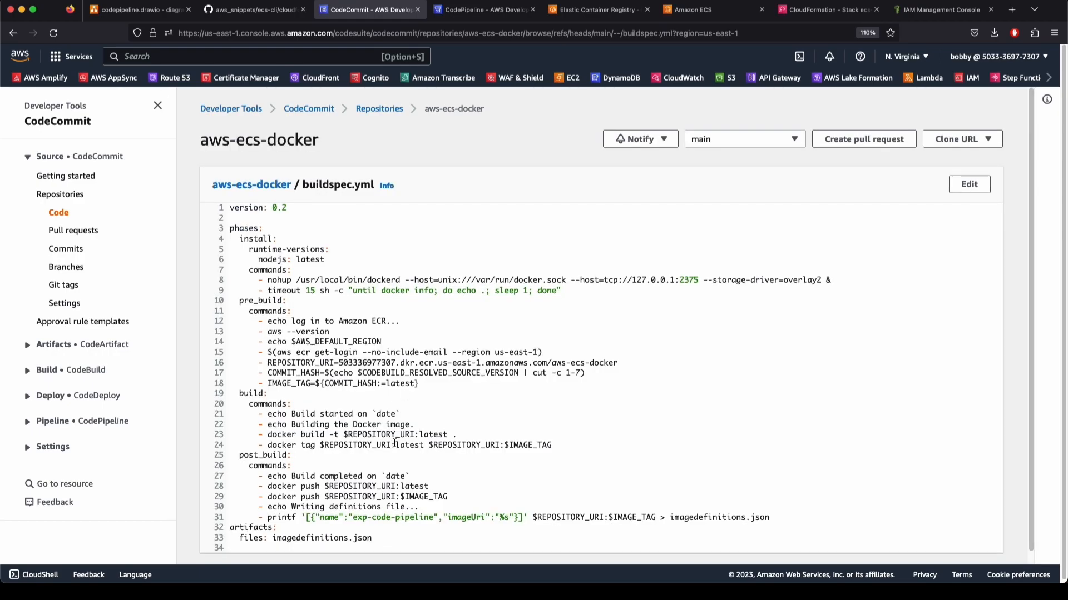
pyautogui.moveTo(272, 536); pyautogui.dragTo(372, 533)
pyautogui.press('super+c')
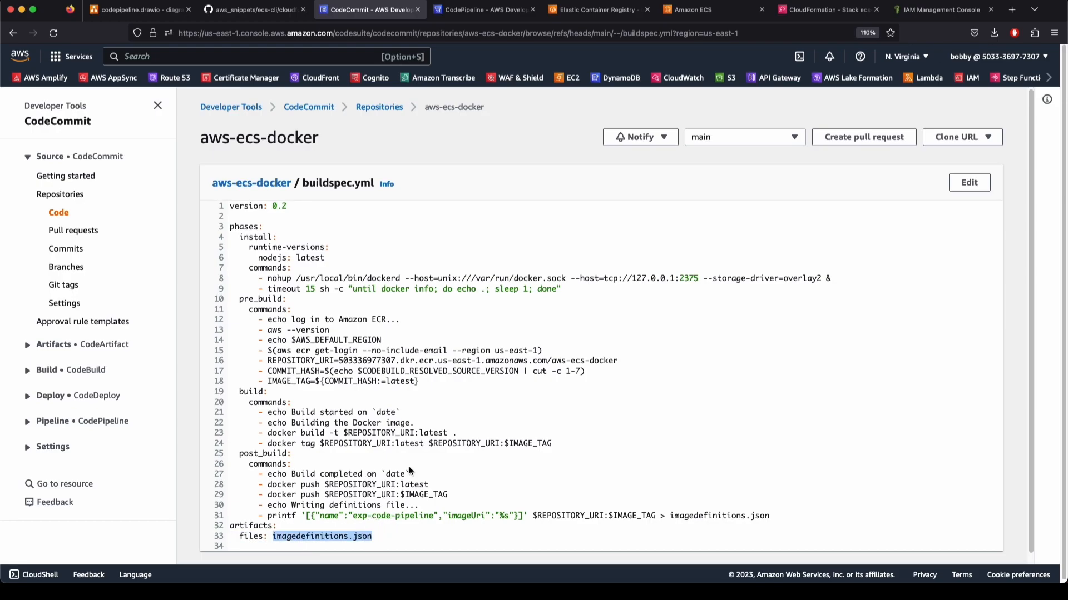
pyautogui.click(470, 10)
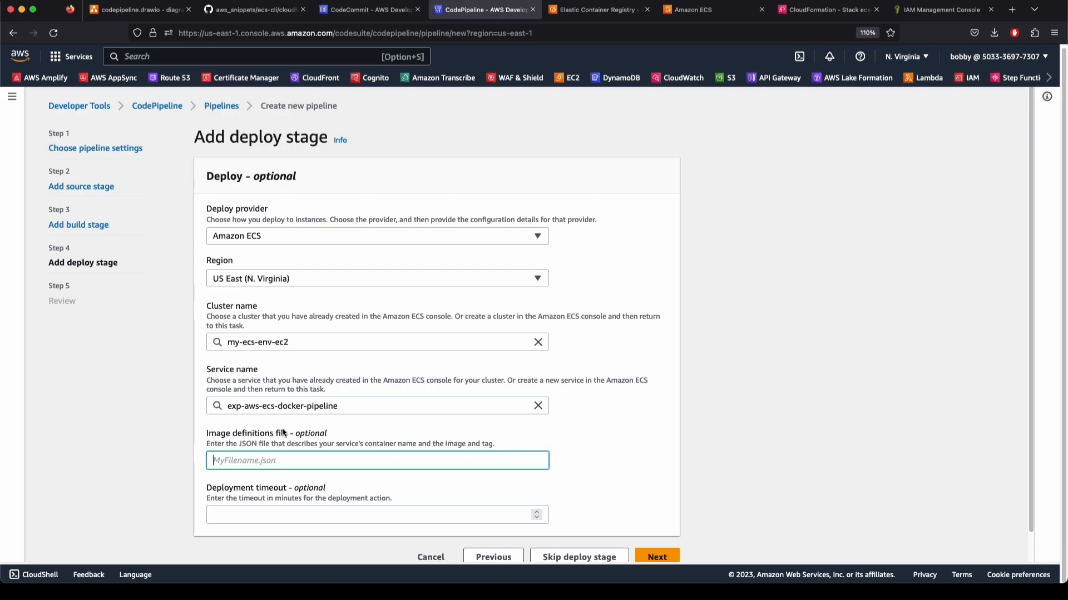
# Enter imagedefinitions.json as the ECS deploy action's image definitions file
pyautogui.press('super+v')
pyautogui.click(264, 514)
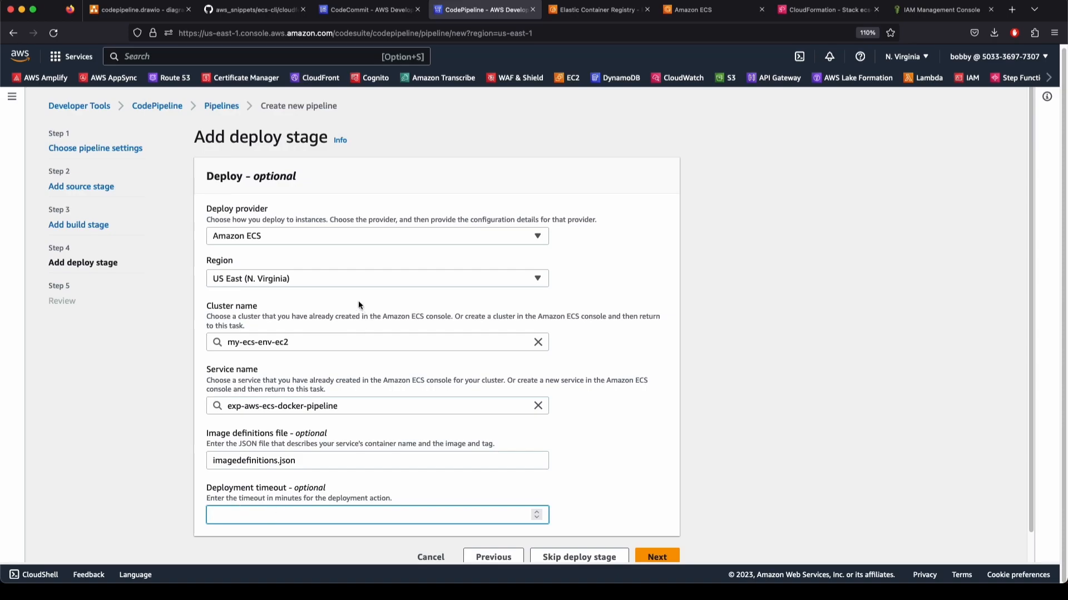
pyautogui.moveTo(205, 174); pyautogui.dragTo(265, 174)
pyautogui.click(257, 173)
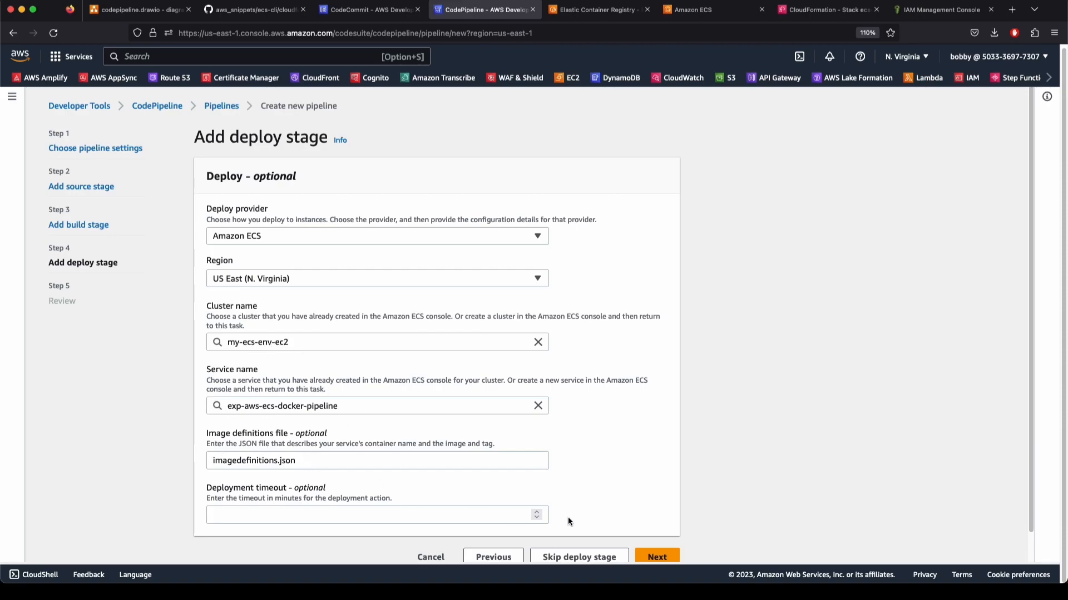
# Review the settings and create the aws-ecs-docker-pipeline pipeline
pyautogui.click(656, 558)
pyautogui.scroll(-9, 307, 367)
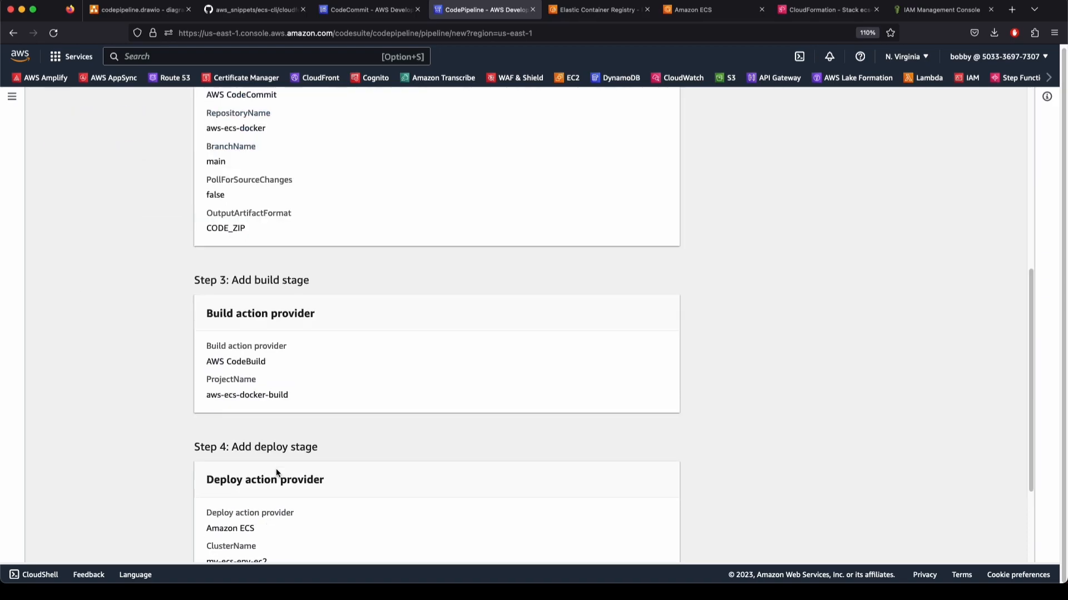
pyautogui.scroll(2, 412, 453)
pyautogui.scroll(8, 415, 465)
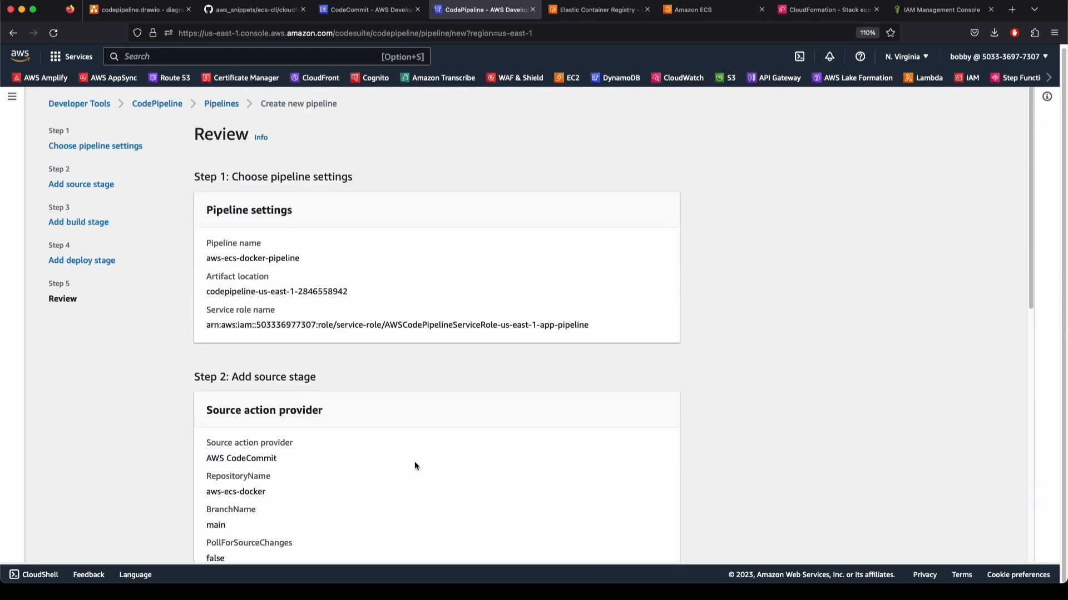
pyautogui.scroll(-9, 445, 422)
pyautogui.click(620, 523)
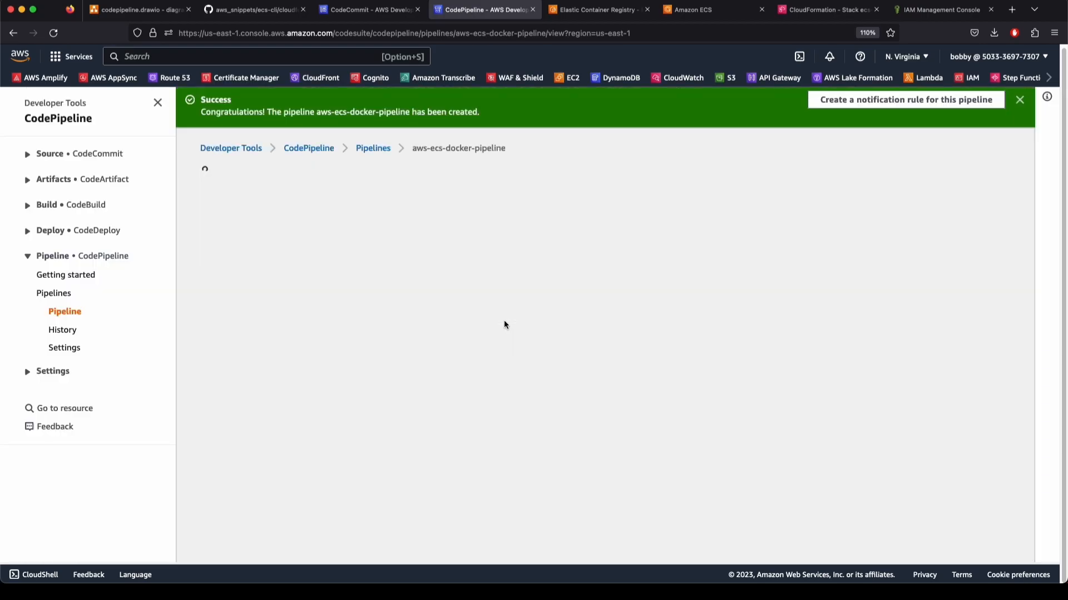
pyautogui.scroll(-3, 459, 476)
# Watch the first run until Source succeeds on commit c2993f41 and Build starts, then edit the pipeline
pyautogui.scroll(3, 459, 476)
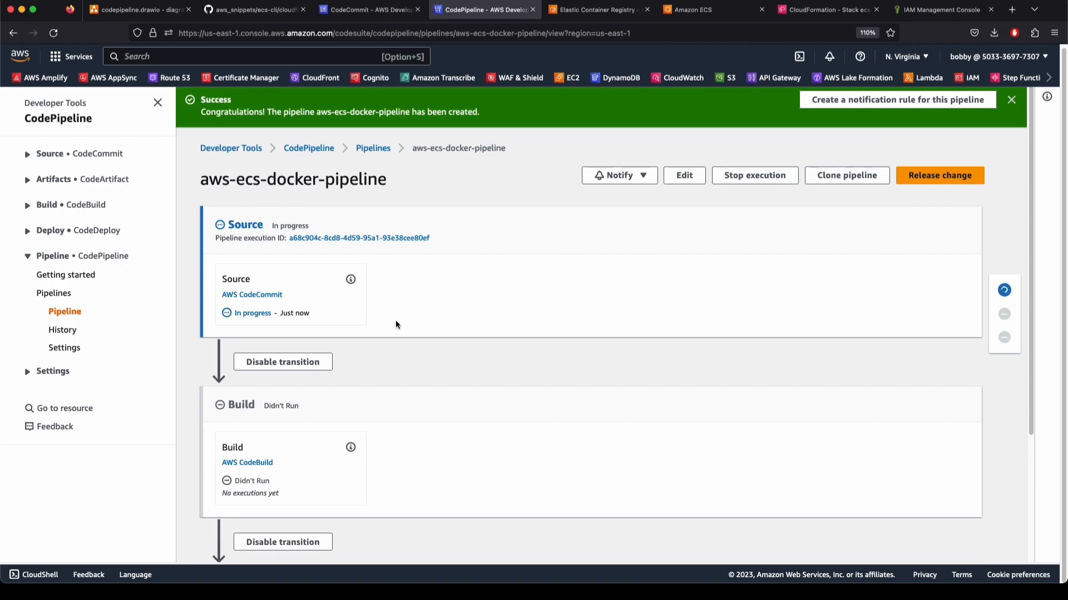
pyautogui.scroll(-3, 396, 400)
pyautogui.scroll(3, 396, 400)
pyautogui.scroll(-3, 393, 407)
pyautogui.scroll(3, 509, 376)
pyautogui.scroll(-1, 595, 303)
pyautogui.scroll(1, 593, 262)
pyautogui.scroll(-3, 412, 412)
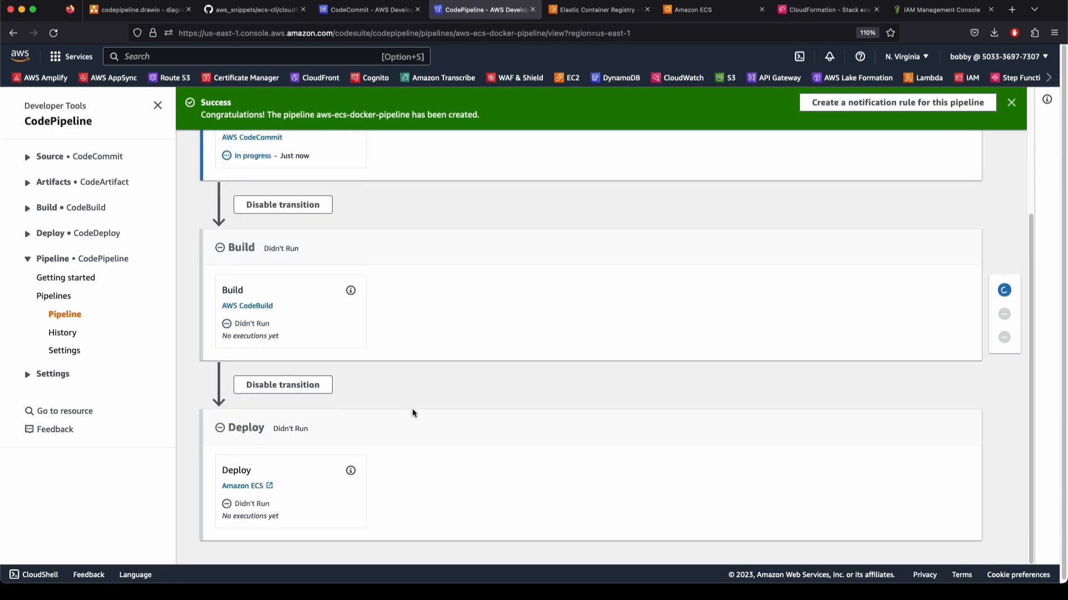
pyautogui.scroll(3, 605, 363)
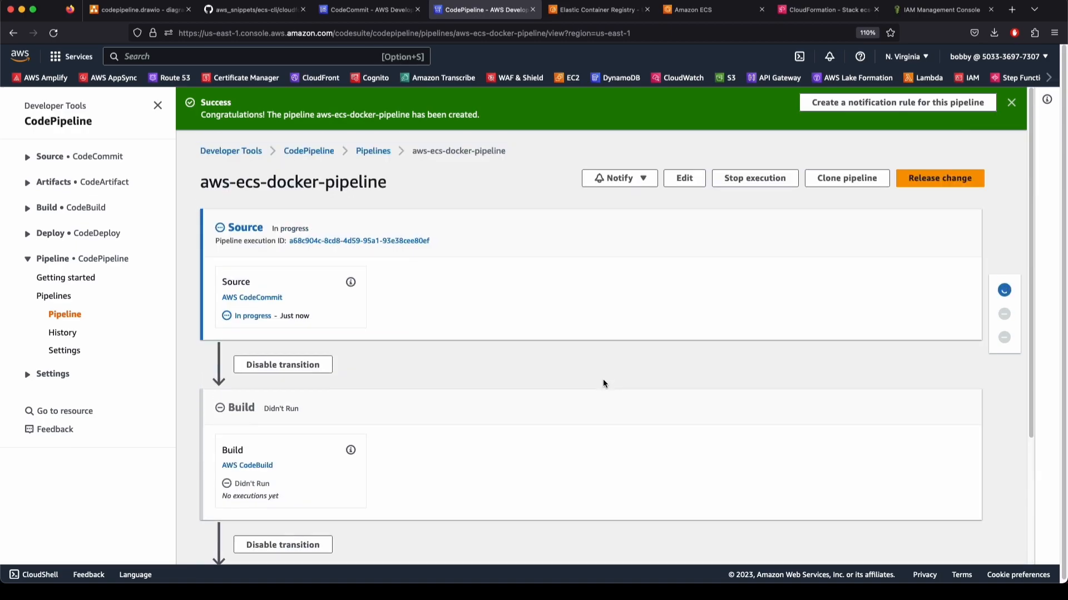
pyautogui.scroll(-1, 603, 379)
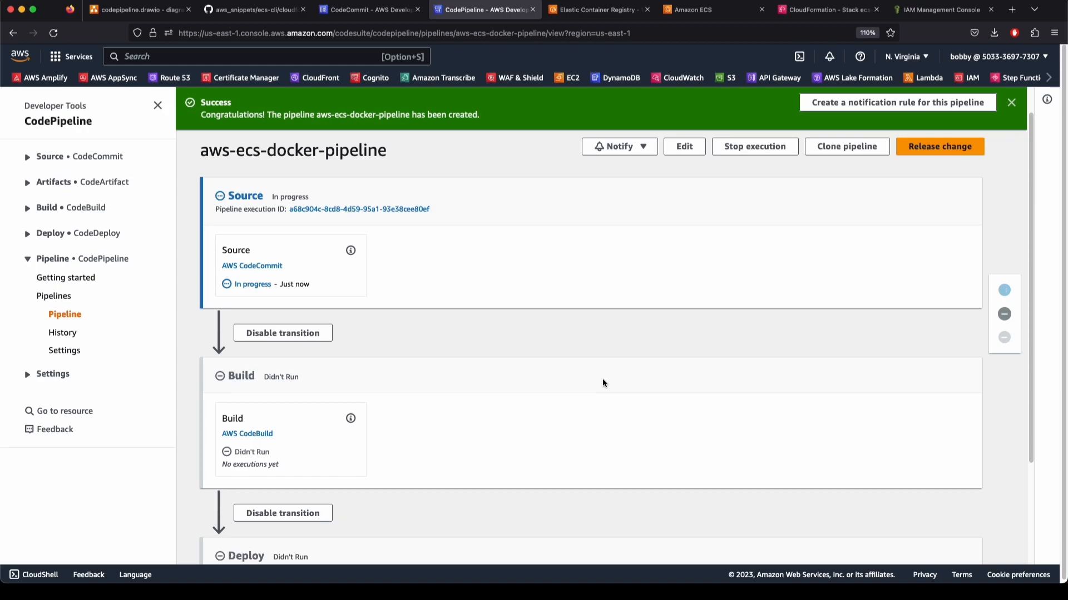
pyautogui.scroll(-3, 603, 378)
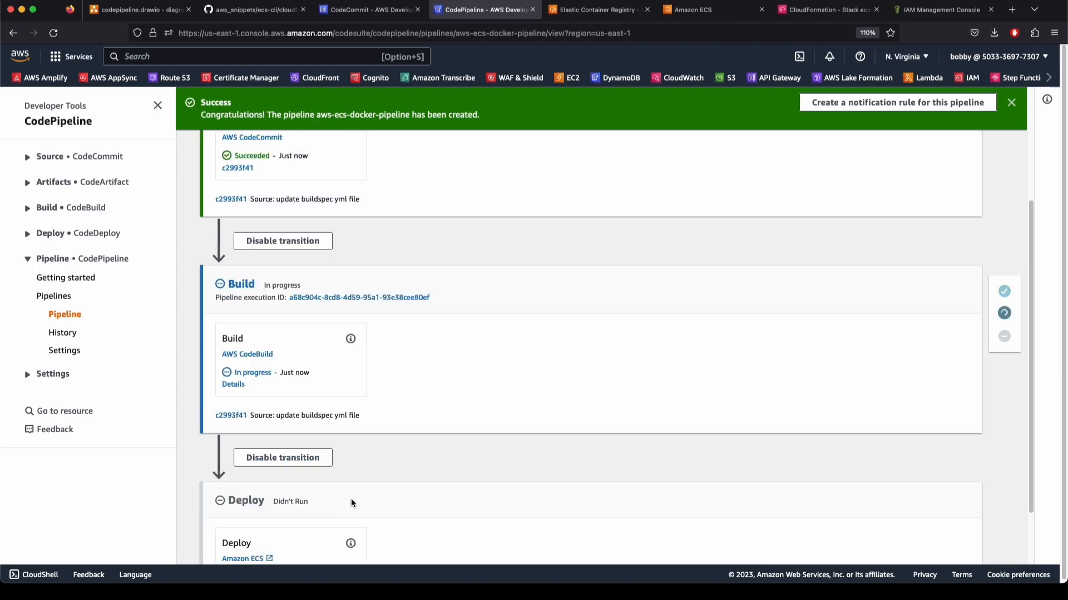
pyautogui.scroll(3, 578, 455)
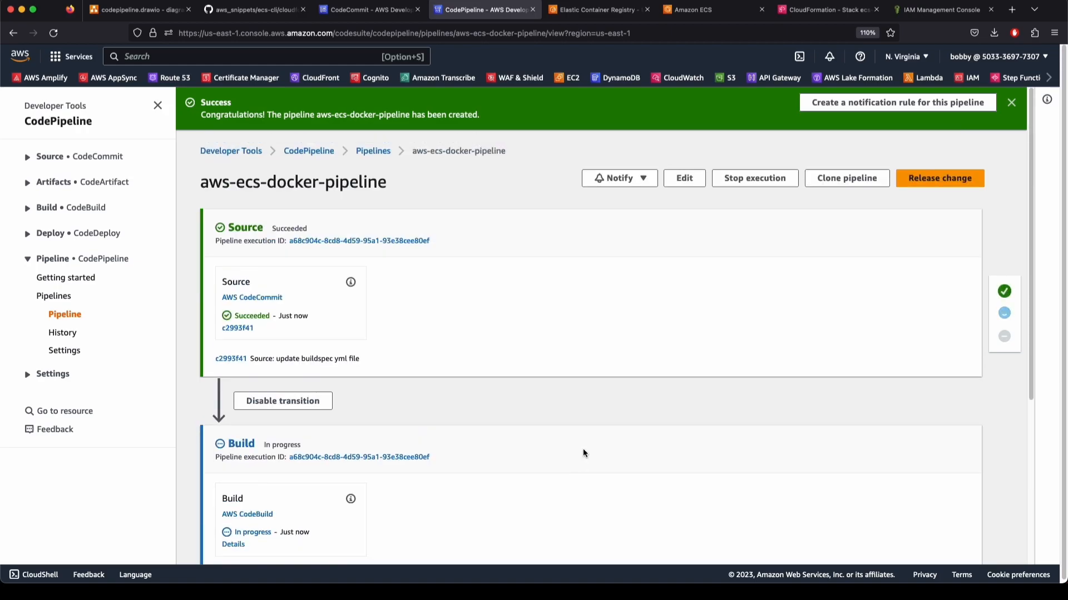
pyautogui.click(684, 178)
# Add a stage named ManualApproval between the Build and Deploy stages
pyautogui.scroll(-2, 439, 367)
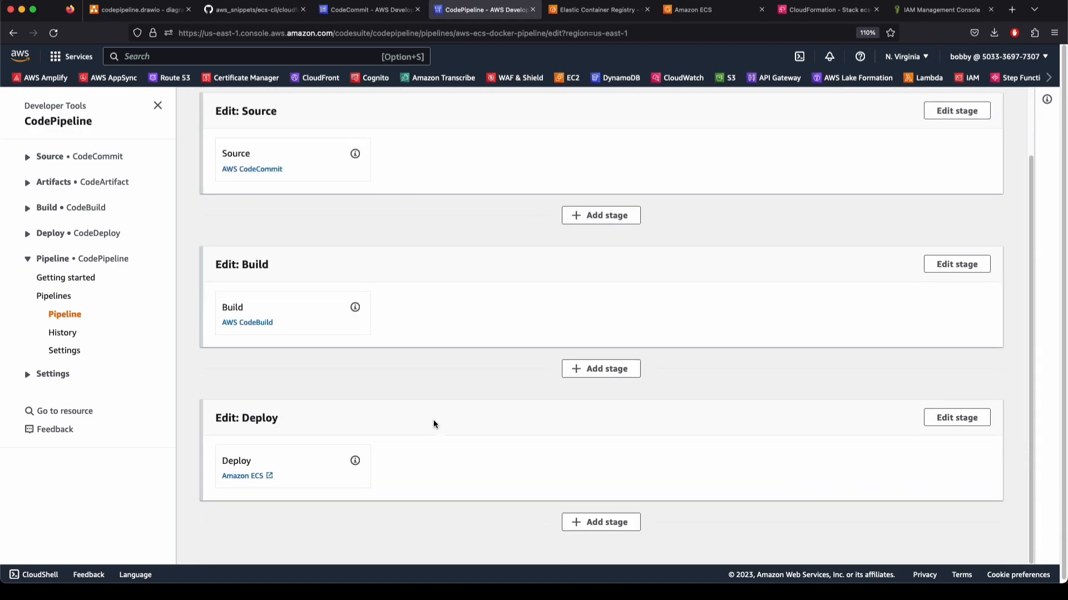
pyautogui.click(612, 370)
pyautogui.click(439, 316)
pyautogui.write('Man')
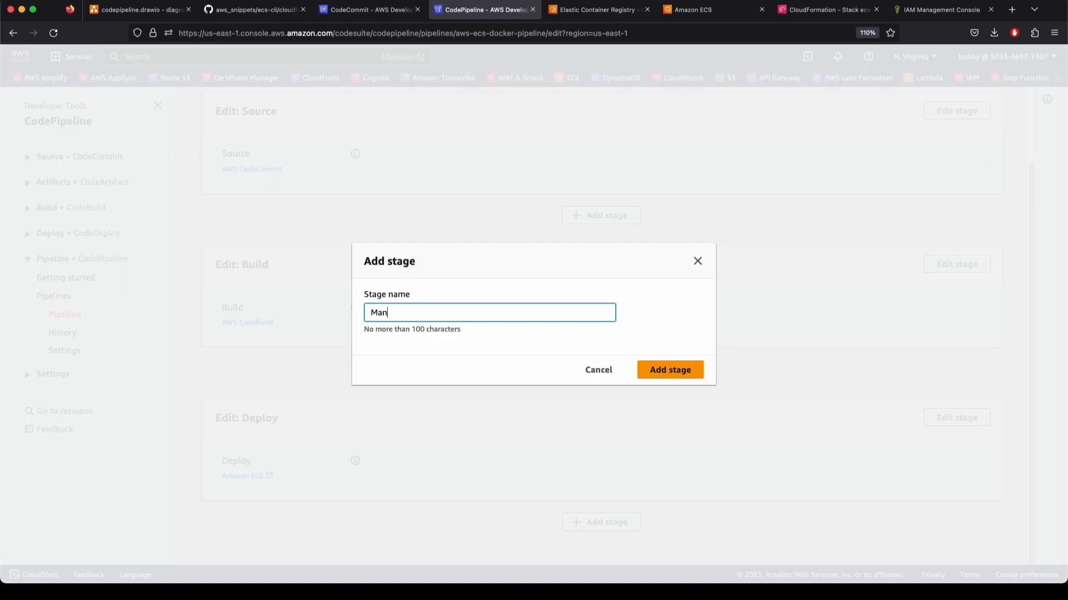
pyautogui.write('ualApproval')
pyautogui.click(641, 365)
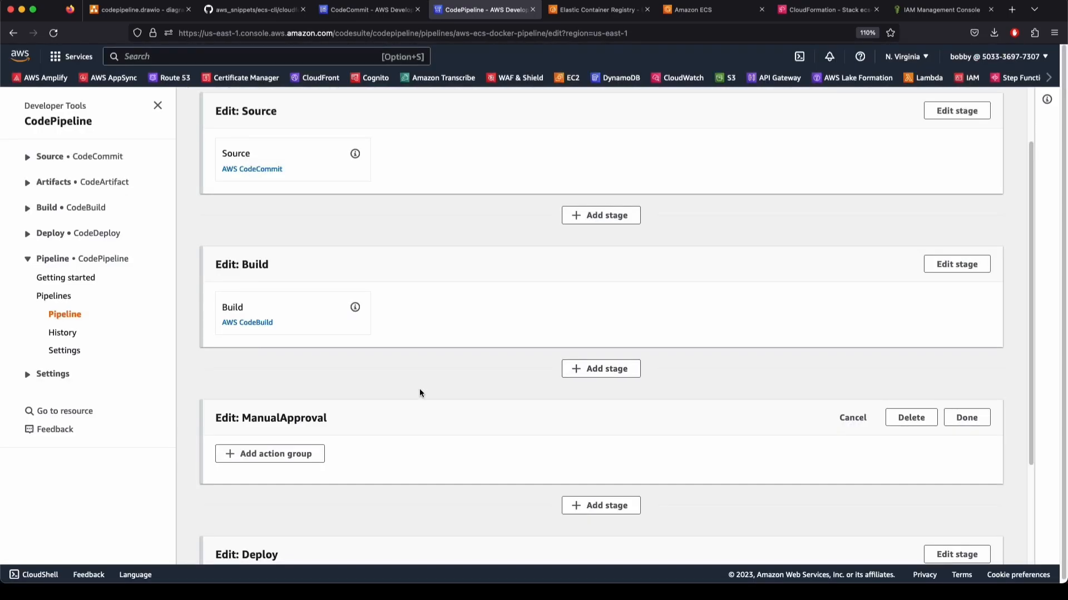
pyautogui.scroll(-3, 422, 395)
# Give ManualApproval a Manual approval action named Review
pyautogui.click(291, 319)
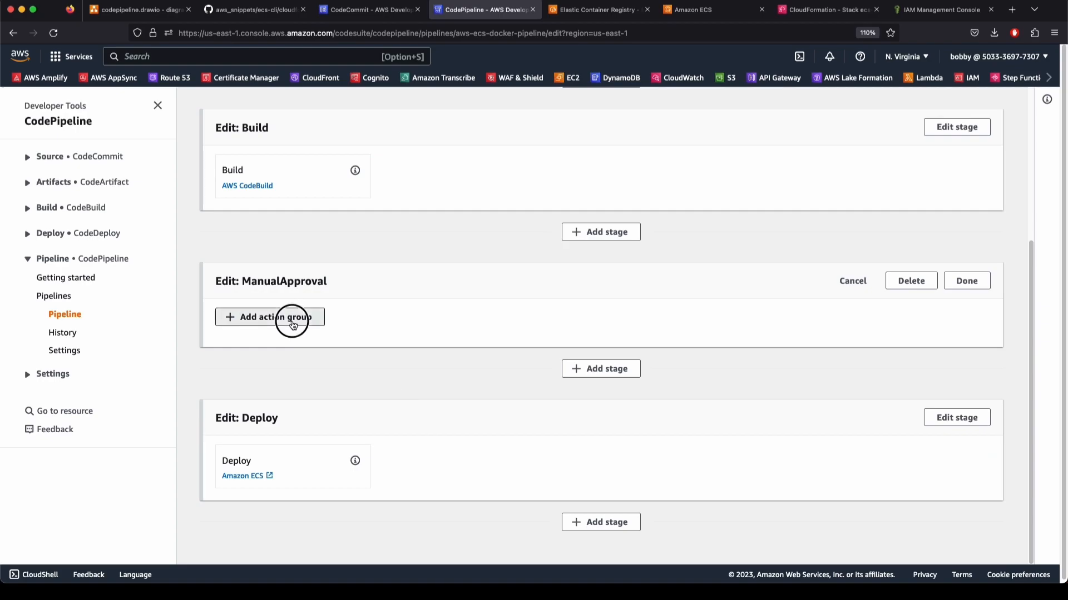
pyautogui.click(140, 159)
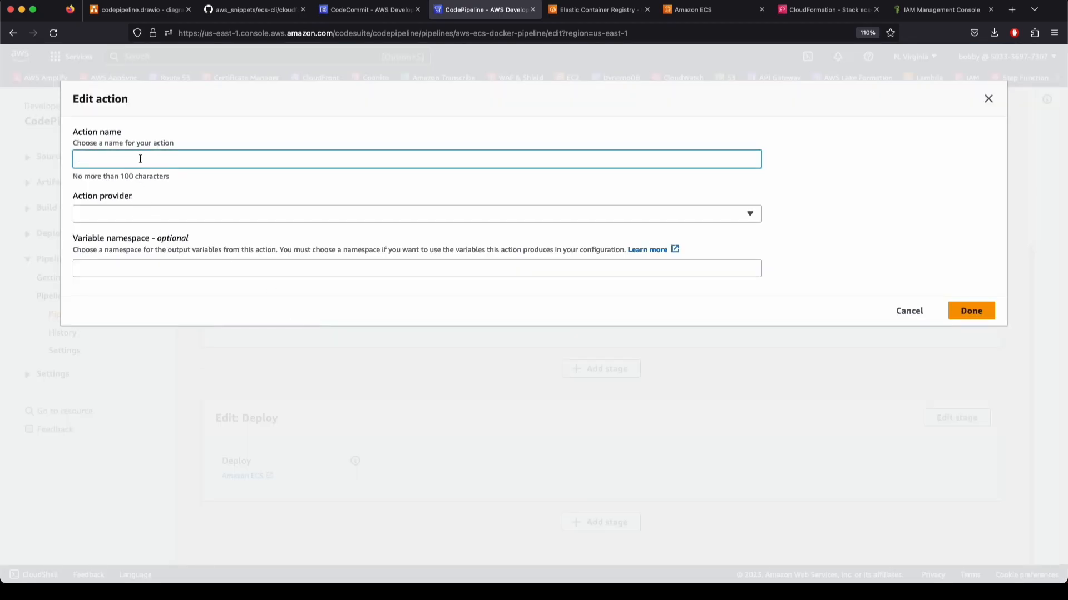
pyautogui.write('A')
pyautogui.write('eview')
pyautogui.press('Tab')
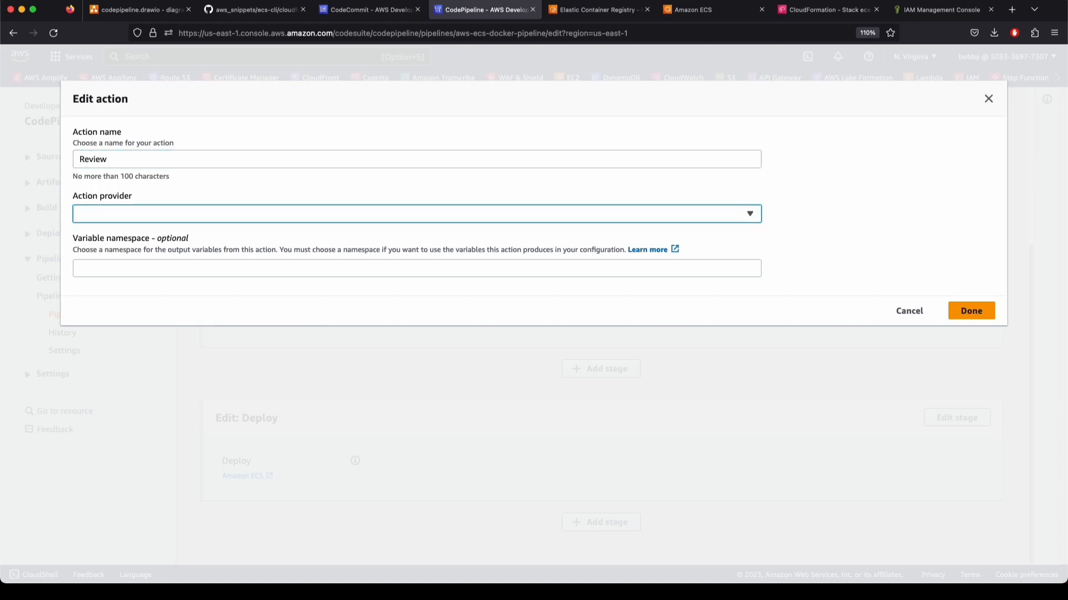
pyautogui.click(194, 217)
pyautogui.click(178, 276)
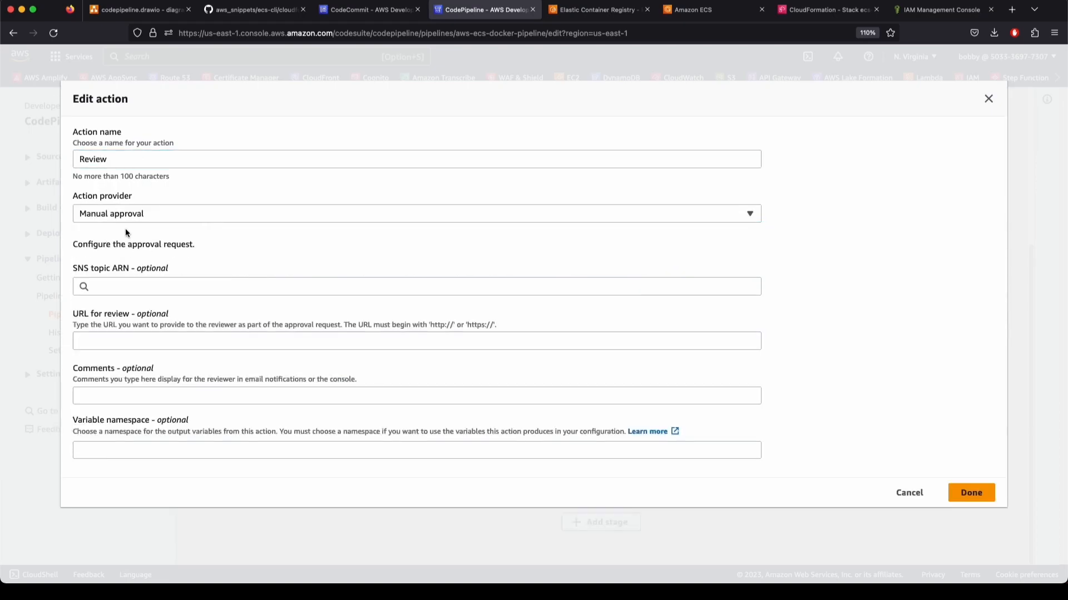
pyautogui.click(123, 289)
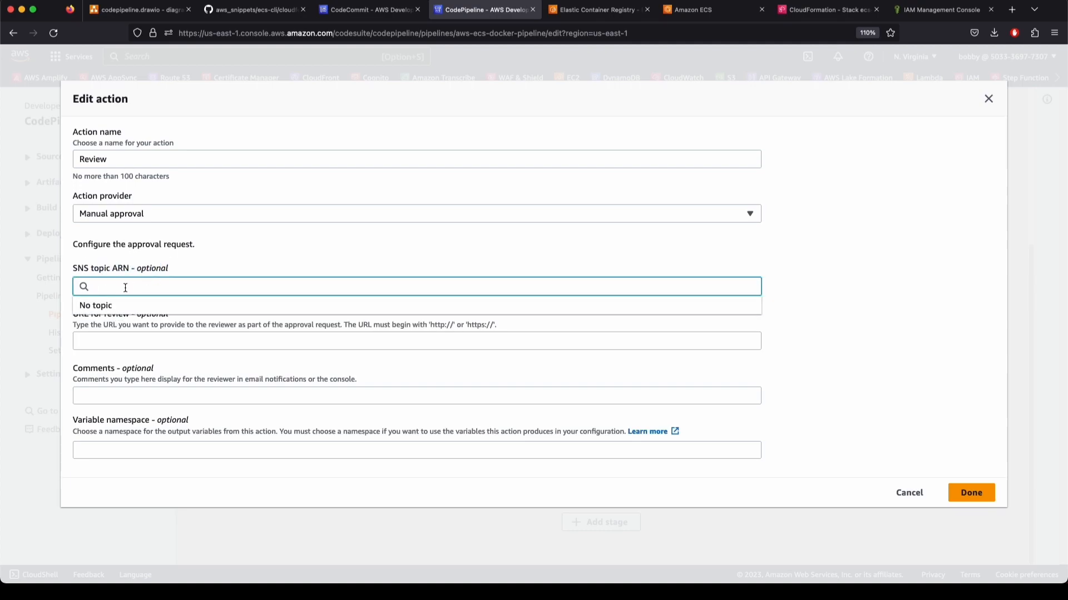
pyautogui.moveTo(88, 318); pyautogui.dragTo(167, 319)
pyautogui.click(151, 337)
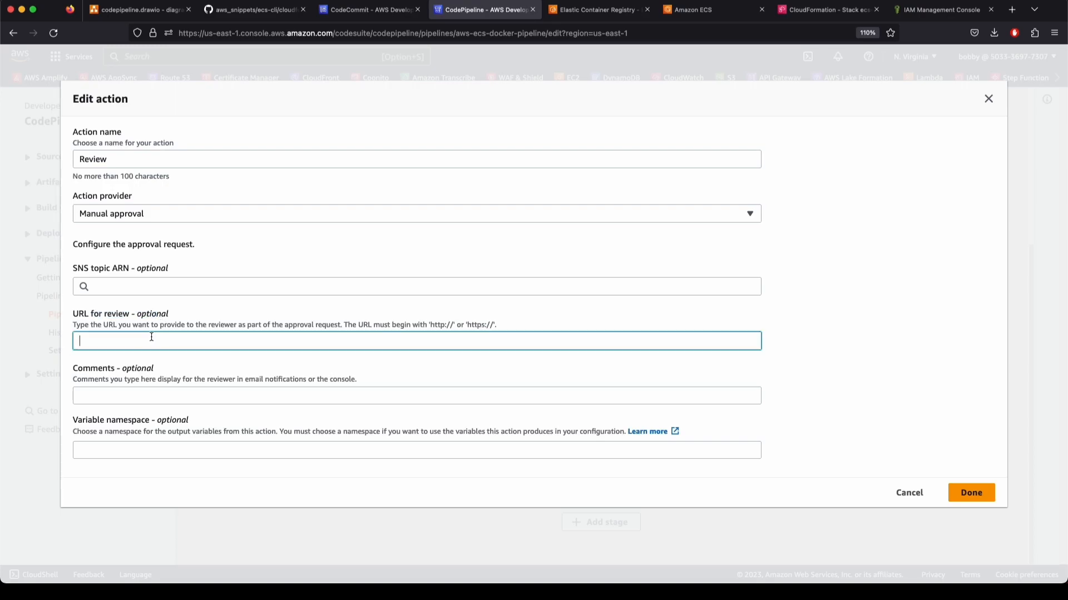
pyautogui.click(114, 389)
pyautogui.click(968, 502)
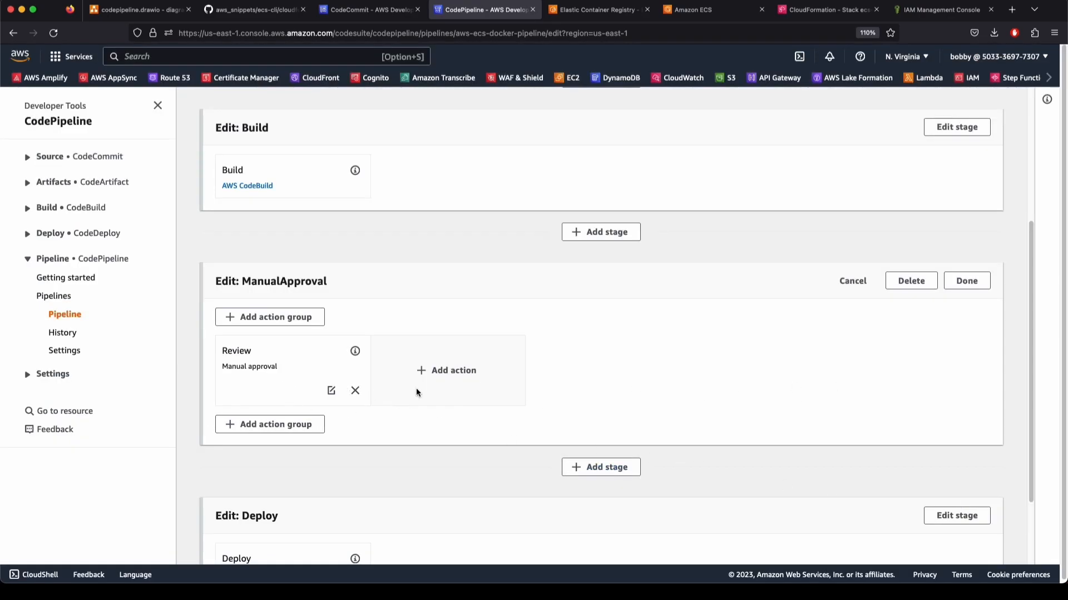
# Look over the edited pipeline stages and start saving the changes
pyautogui.scroll(5, 559, 427)
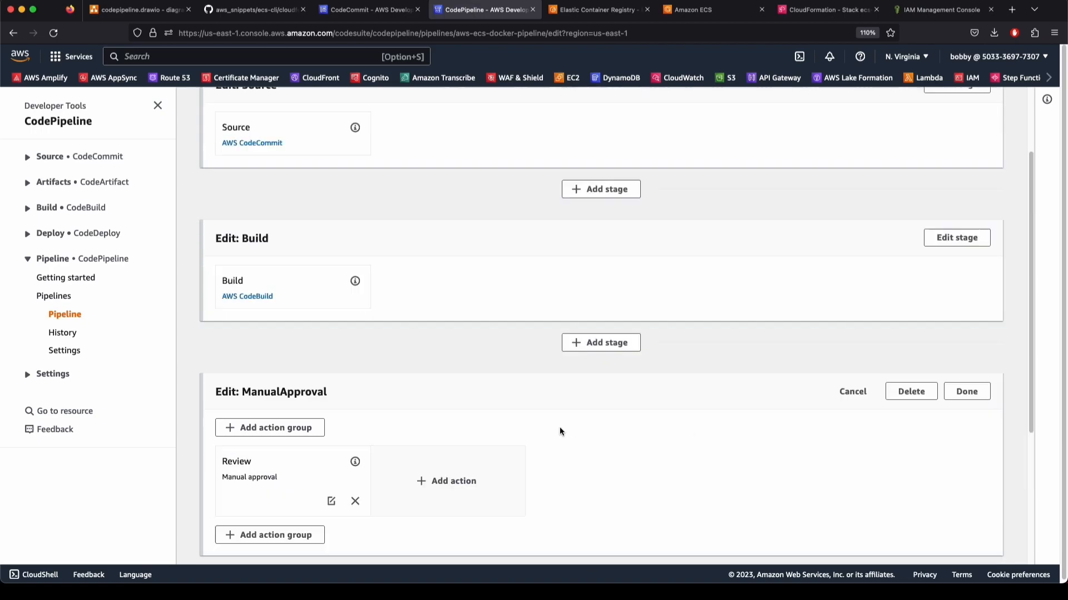
pyautogui.scroll(-5, 315, 421)
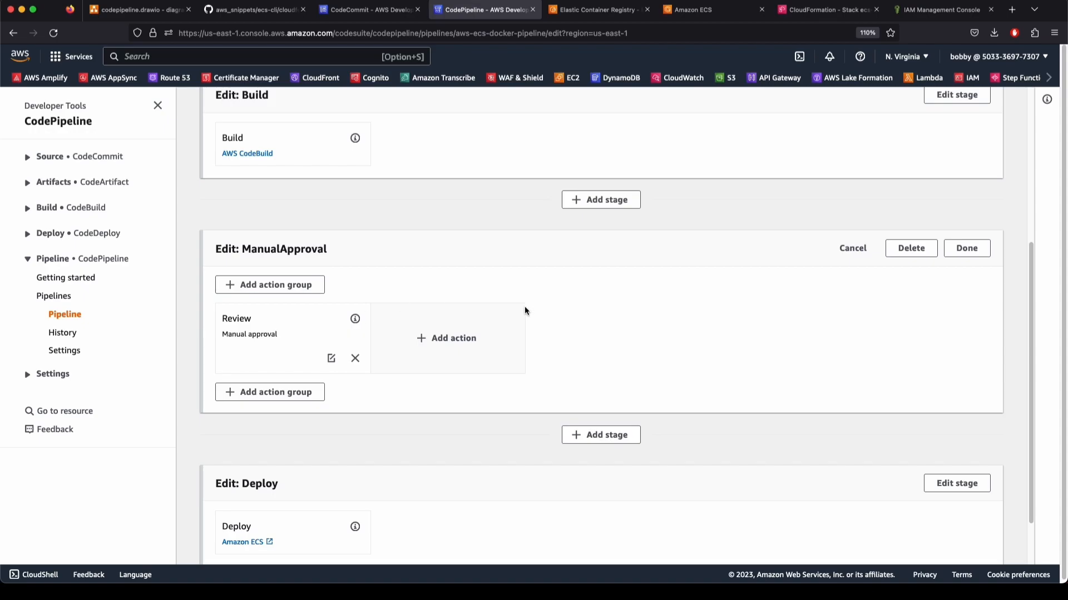
pyautogui.scroll(-2, 412, 426)
pyautogui.scroll(10, 630, 479)
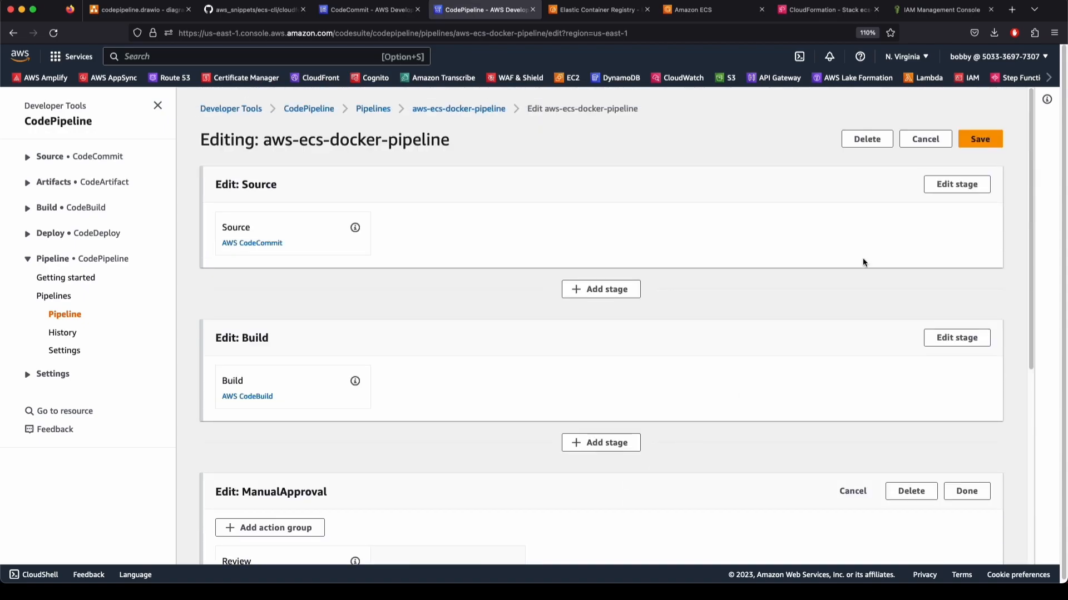
pyautogui.click(979, 139)
# Confirm the pipeline changes and follow the rerun, jumping to the in-progress Build stage
pyautogui.click(684, 356)
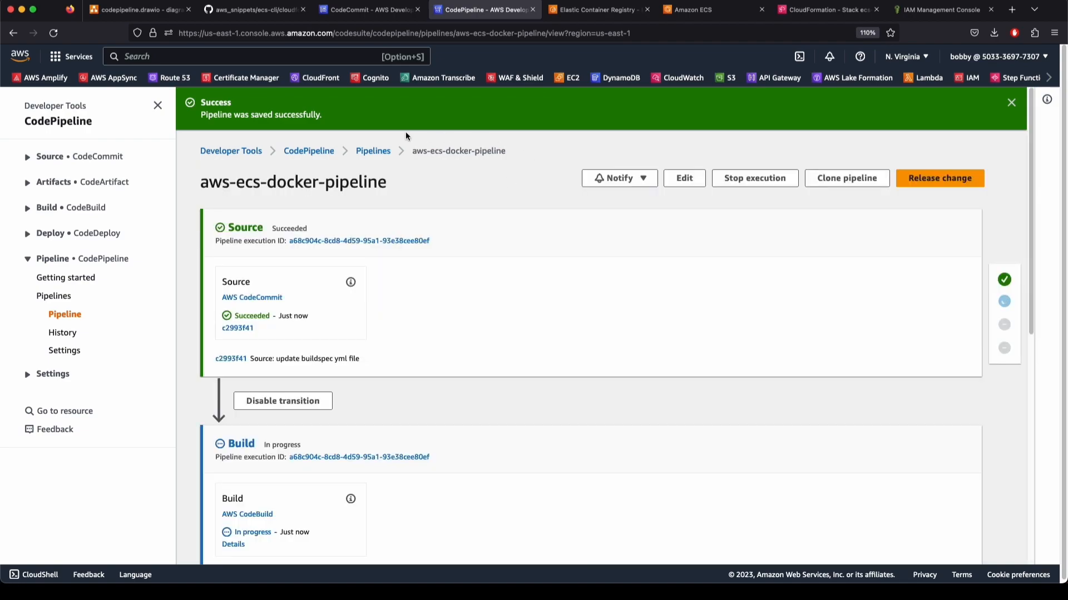
pyautogui.scroll(-5, 459, 329)
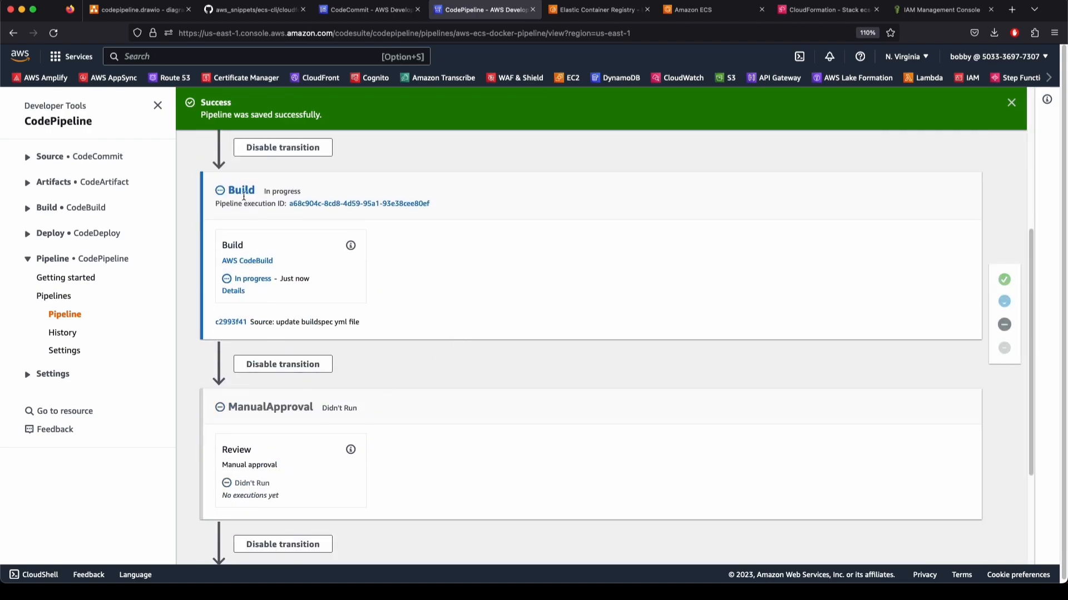
pyautogui.scroll(5, 437, 339)
pyautogui.scroll(-1, 437, 339)
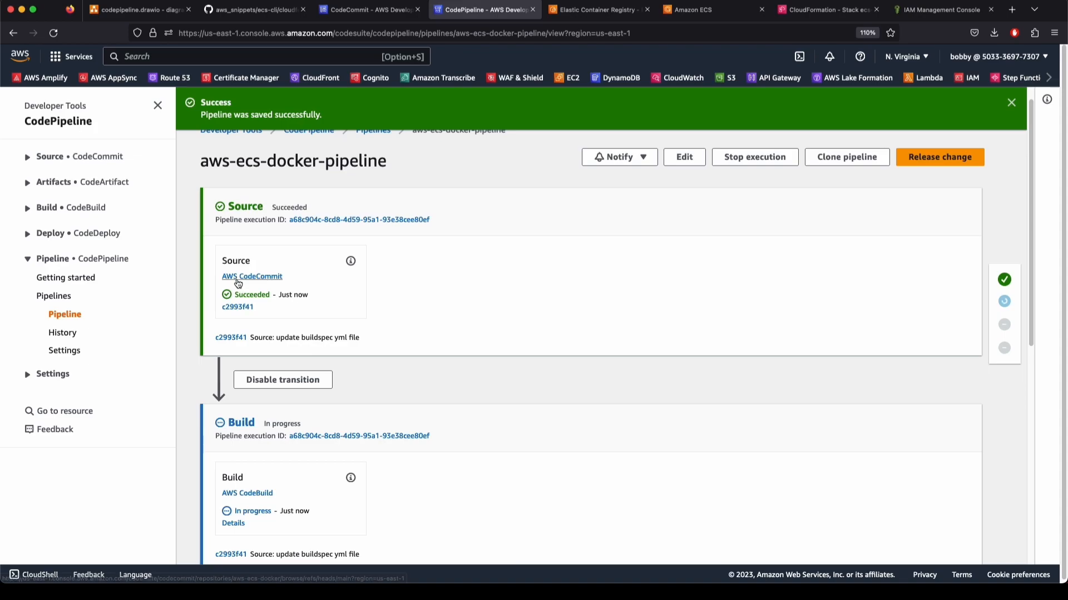
pyautogui.moveTo(1030, 197); pyautogui.dragTo(1029, 281)
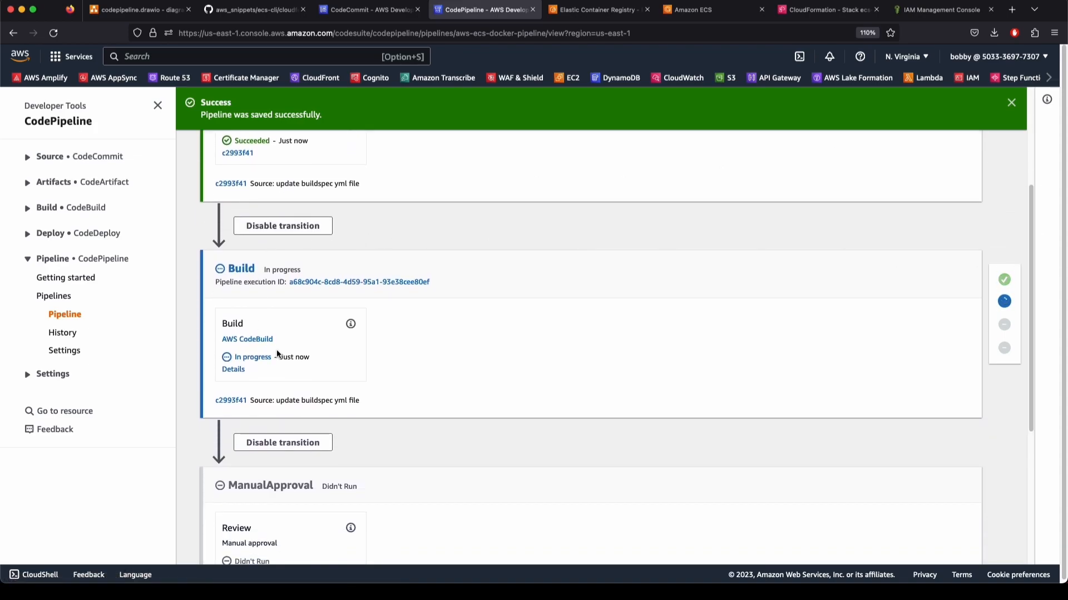
pyautogui.scroll(-3, 438, 378)
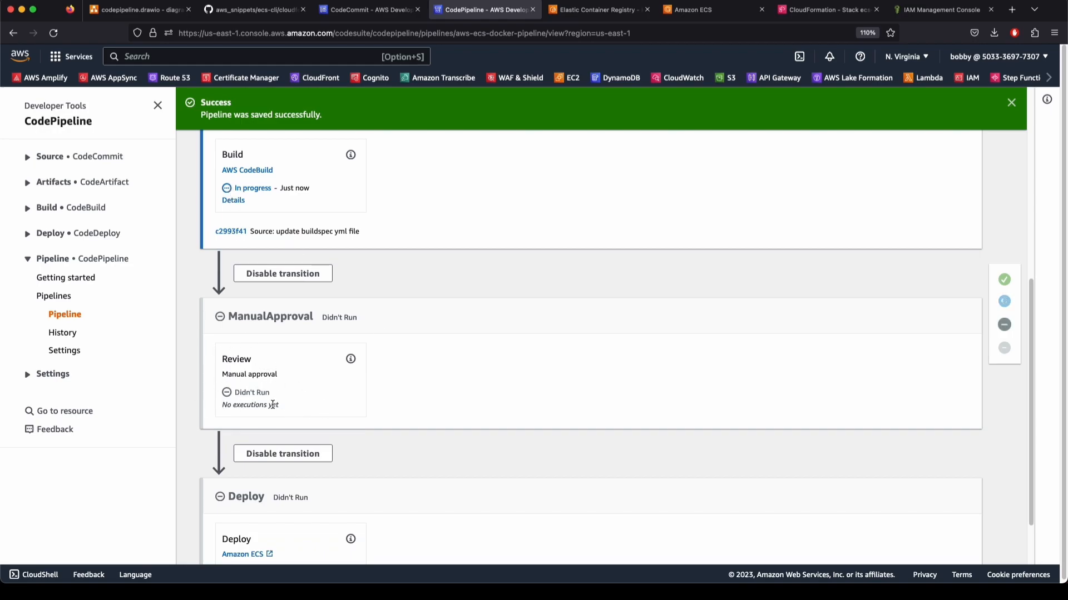
pyautogui.scroll(-1, 305, 452)
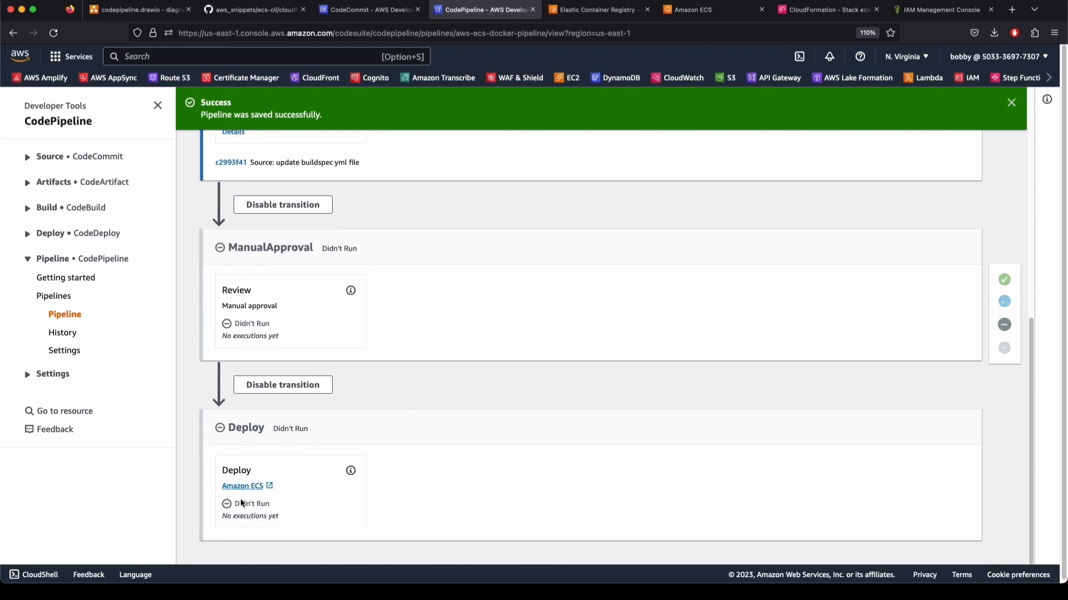
pyautogui.scroll(7, 431, 473)
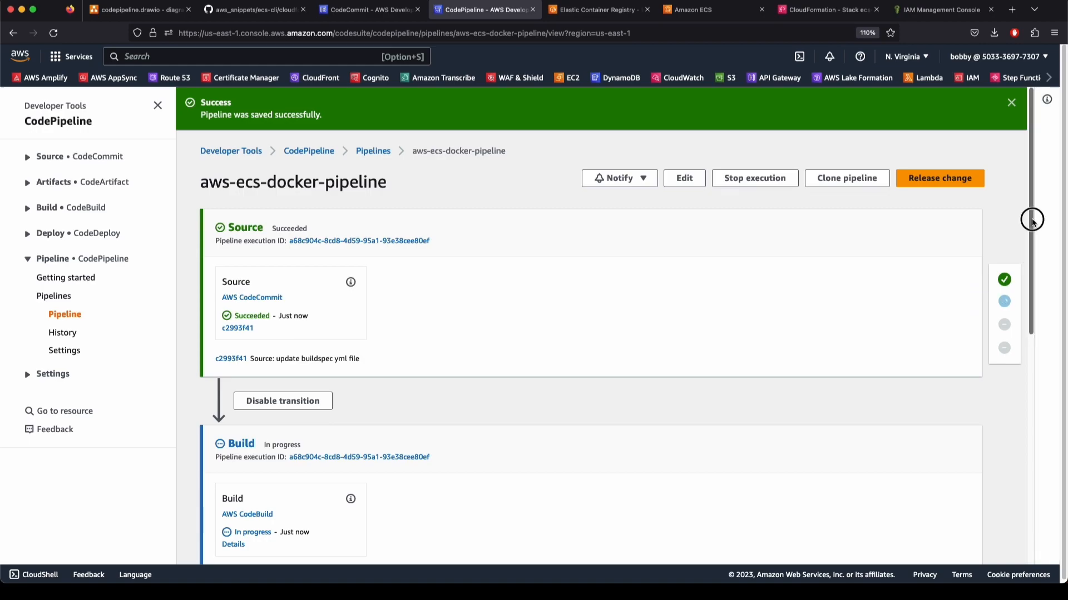
pyautogui.click(1004, 302)
# Open the Build action's logs and read through the node image pull, Docker build and yarn install
pyautogui.click(233, 402)
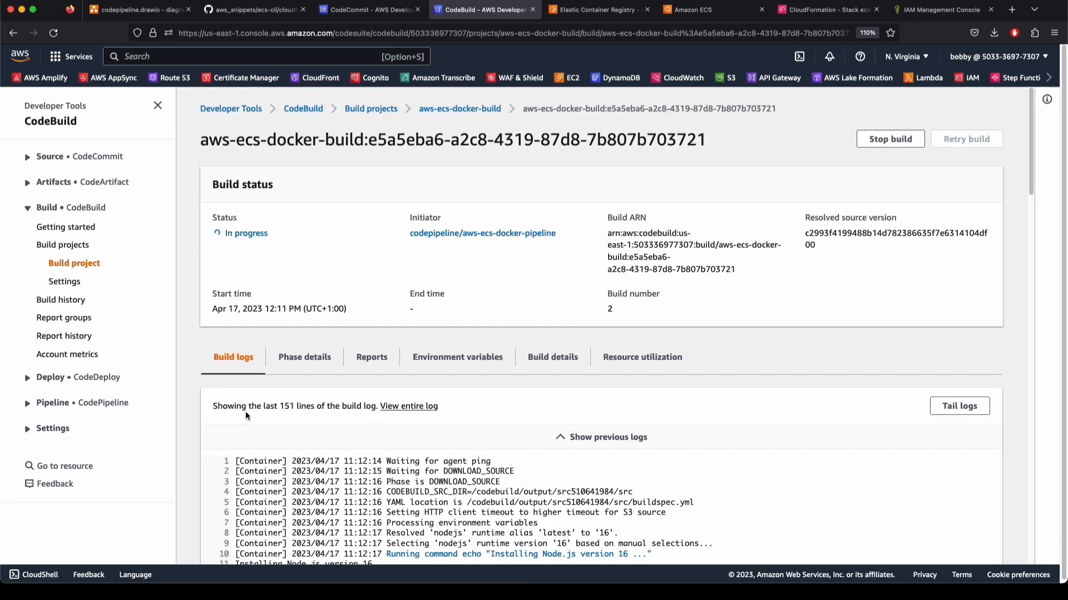
pyautogui.scroll(-10, 441, 502)
pyautogui.moveTo(279, 312); pyautogui.dragTo(382, 469)
pyautogui.click(384, 473)
pyautogui.scroll(-1, 388, 482)
pyautogui.moveTo(357, 512); pyautogui.dragTo(369, 343)
pyautogui.click(380, 448)
pyautogui.scroll(-3, 380, 453)
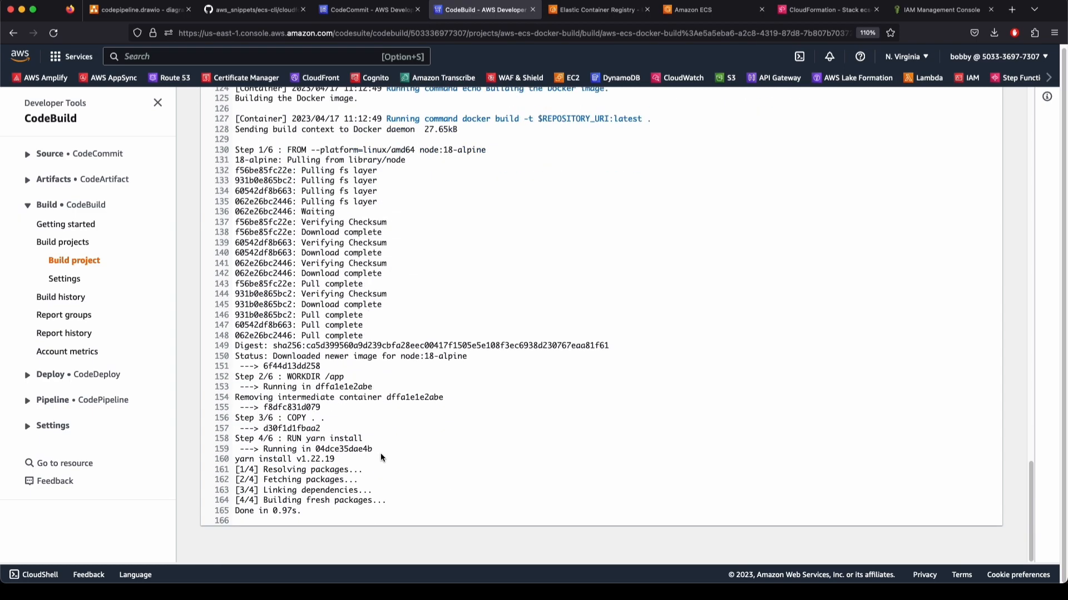
pyautogui.moveTo(326, 521); pyautogui.dragTo(261, 485)
pyautogui.click(278, 487)
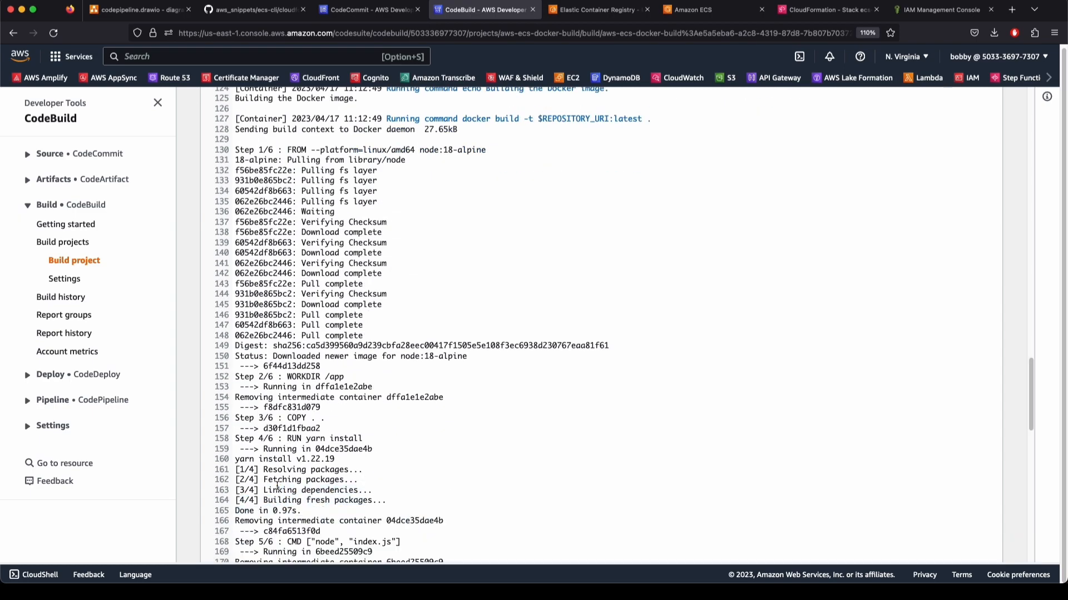
# Check the final log lines show success, then go via aws-ecs-docker-build to the pipeline list
pyautogui.scroll(-15, 277, 486)
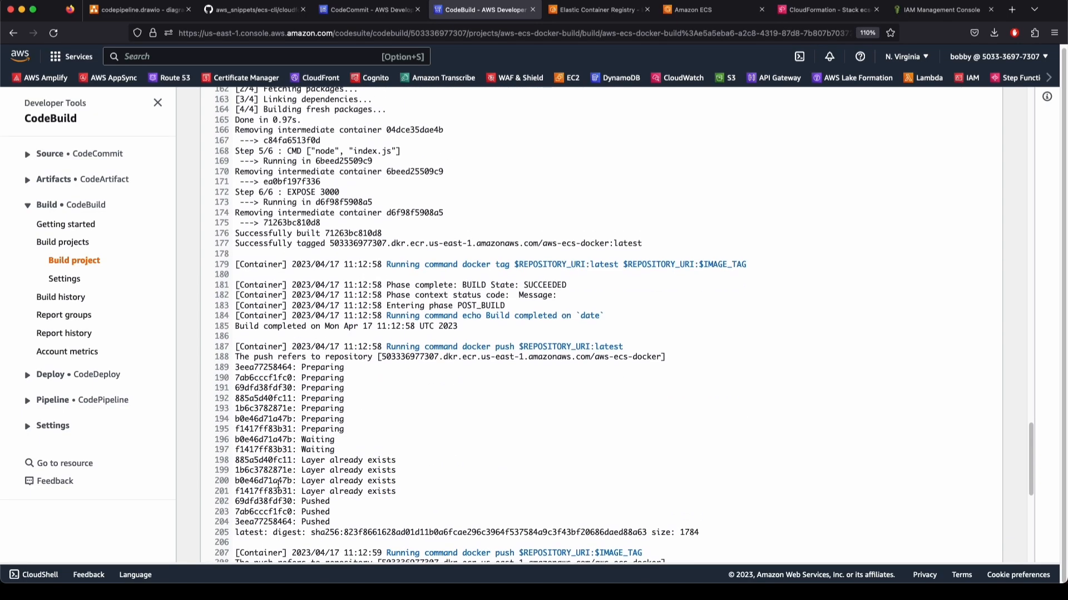
pyautogui.moveTo(397, 417); pyautogui.dragTo(558, 430)
pyautogui.click(494, 495)
pyautogui.scroll(20, 563, 380)
pyautogui.scroll(-1, 245, 225)
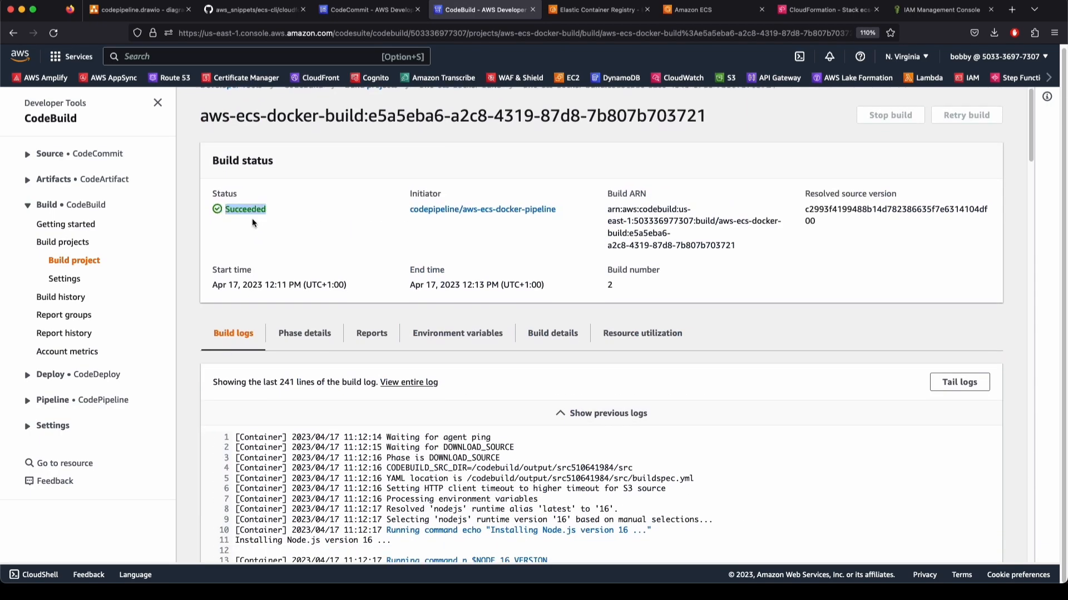
pyautogui.scroll(1, 359, 294)
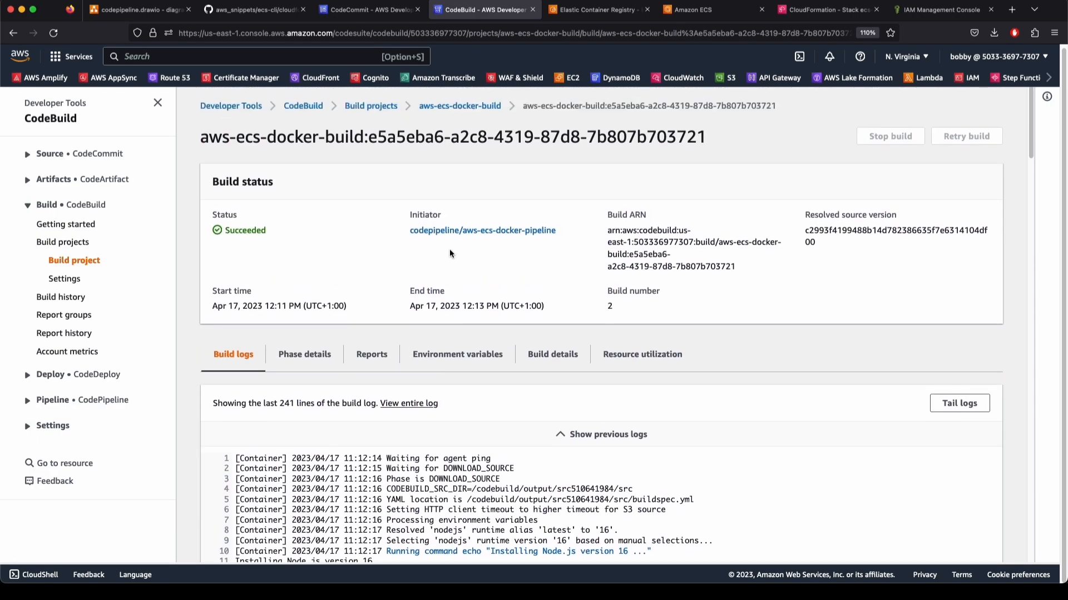
pyautogui.click(452, 108)
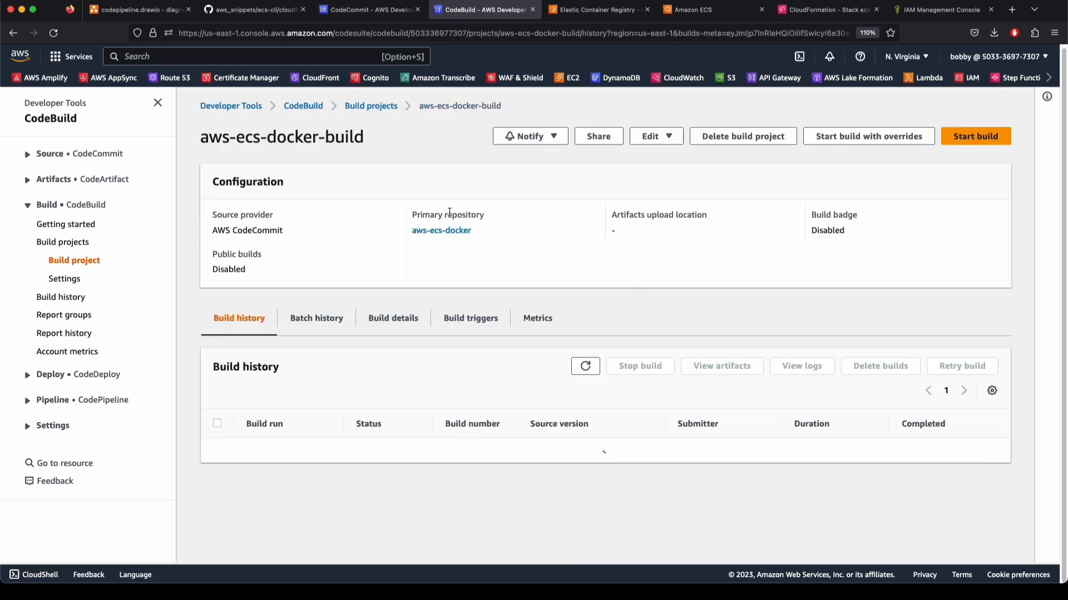
pyautogui.click(28, 400)
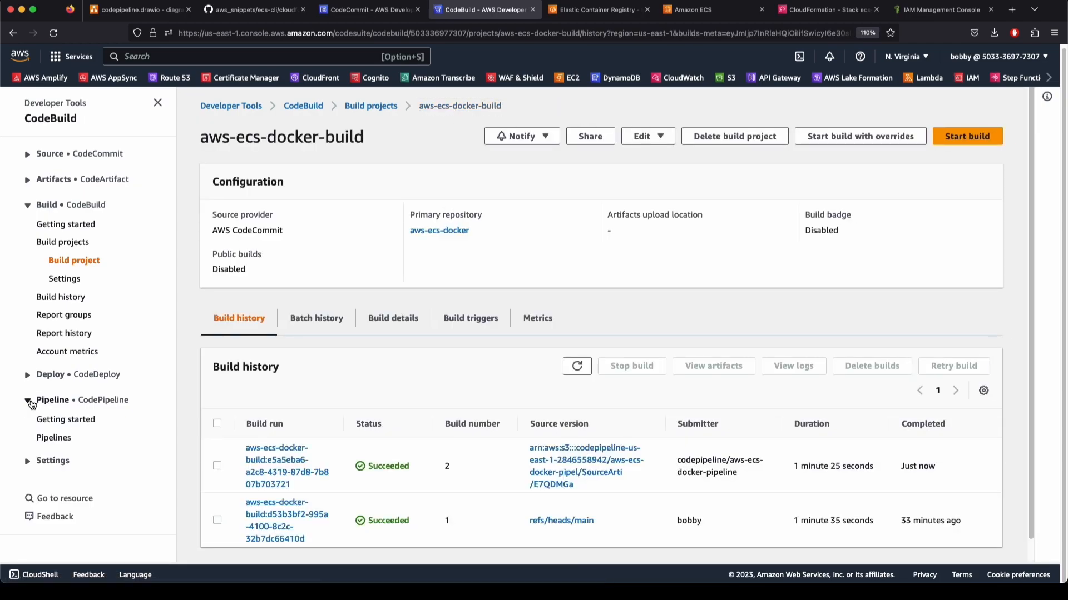
pyautogui.click(56, 437)
# Reopen aws-ecs-docker-pipeline, check its Cancelled Build stage, and reload the page
pyautogui.click(262, 241)
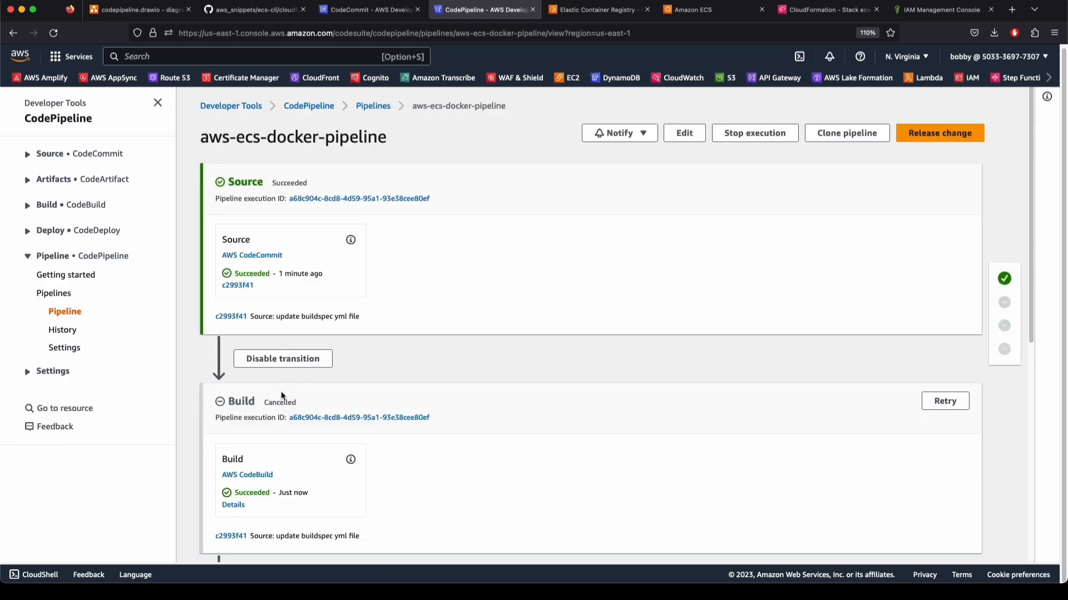
pyautogui.scroll(-5, 293, 389)
pyautogui.moveTo(265, 150)
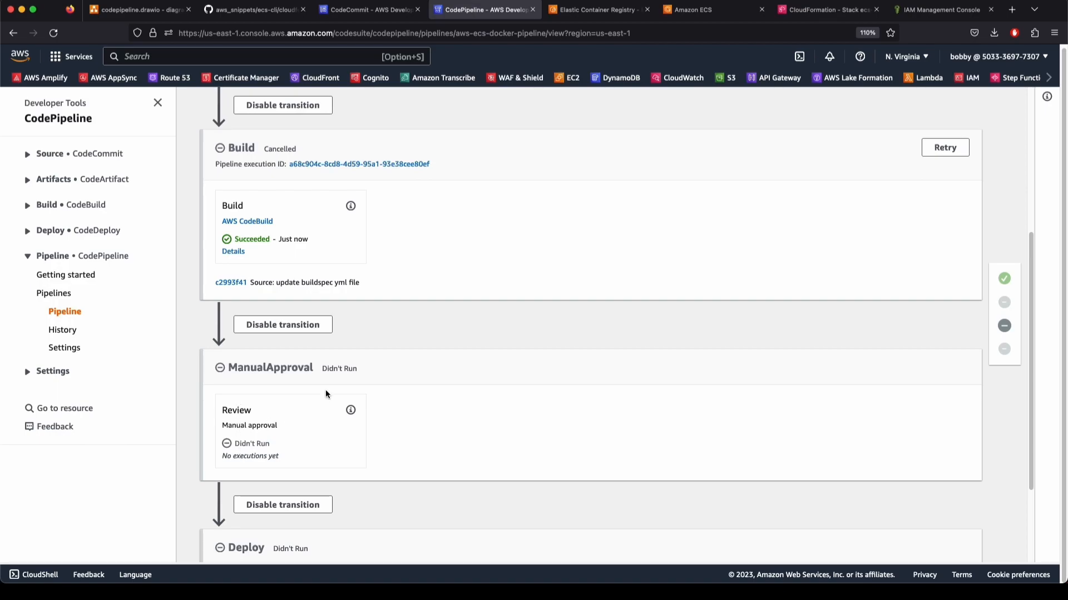
pyautogui.scroll(5, 325, 394)
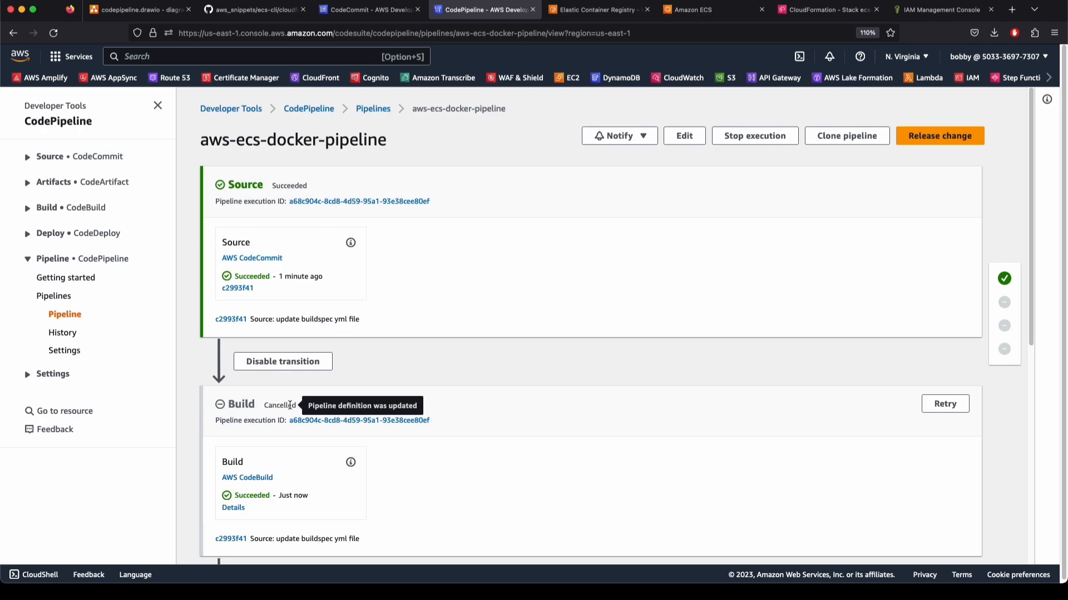
pyautogui.press('super+r')
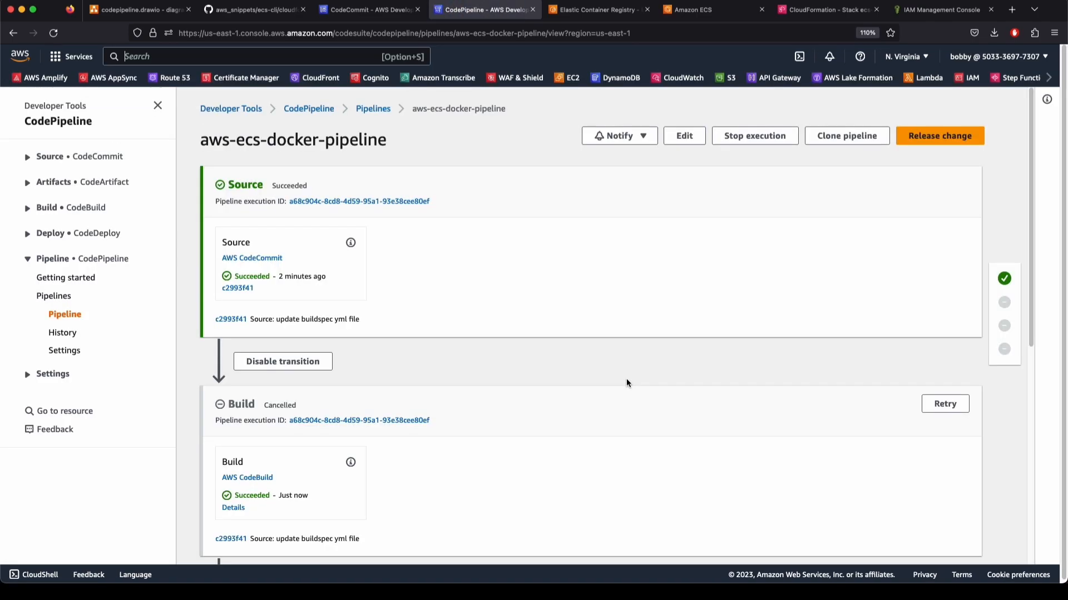
pyautogui.click(234, 508)
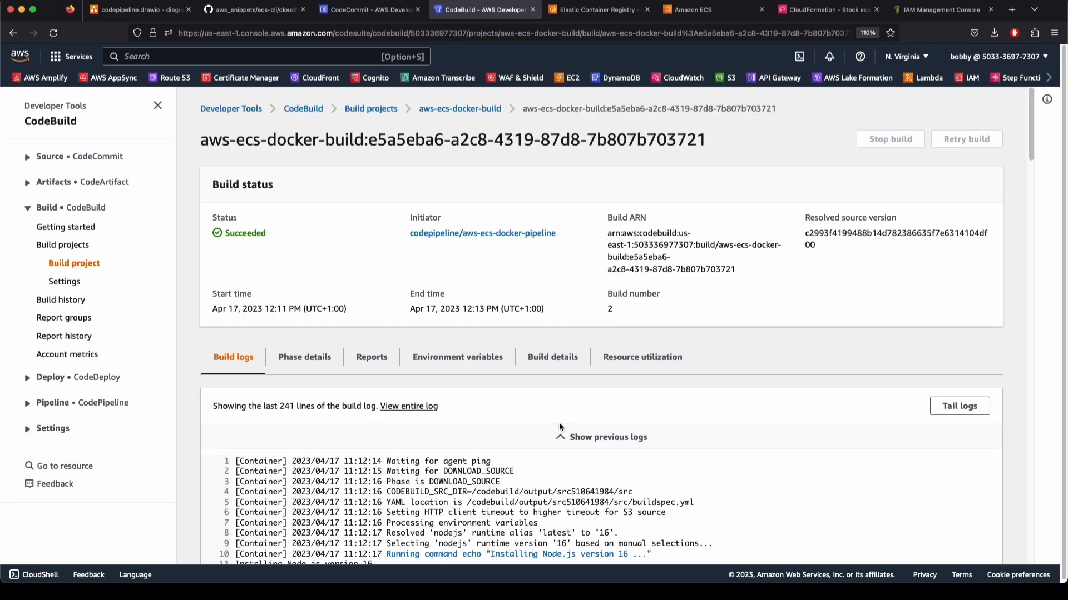
pyautogui.scroll(-20, 559, 422)
pyautogui.moveTo(552, 504); pyautogui.dragTo(652, 510)
pyautogui.click(653, 511)
pyautogui.scroll(20, 446, 414)
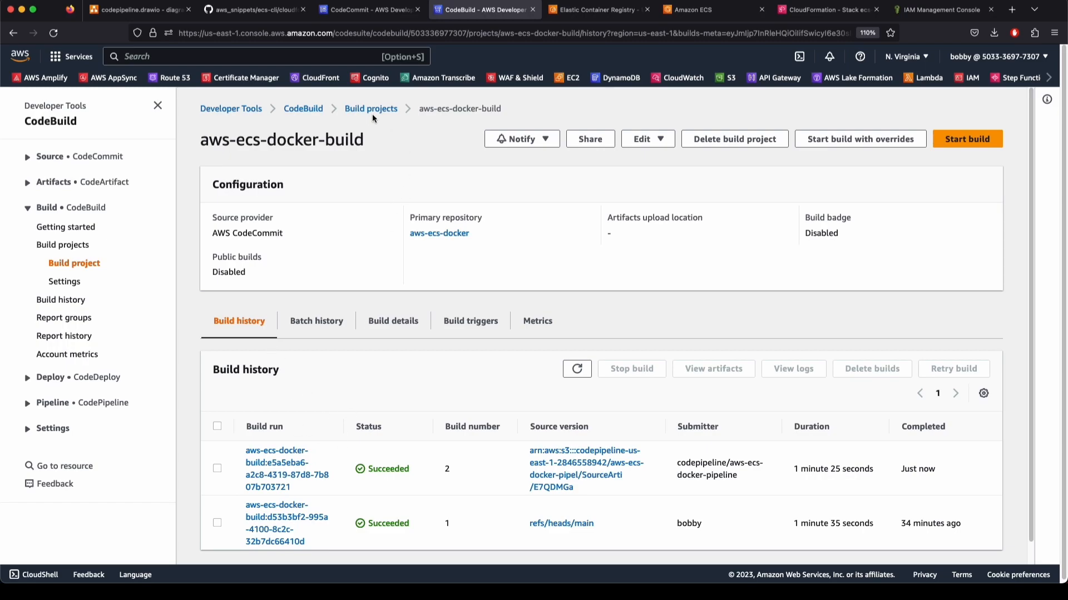
pyautogui.click(48, 404)
pyautogui.click(51, 439)
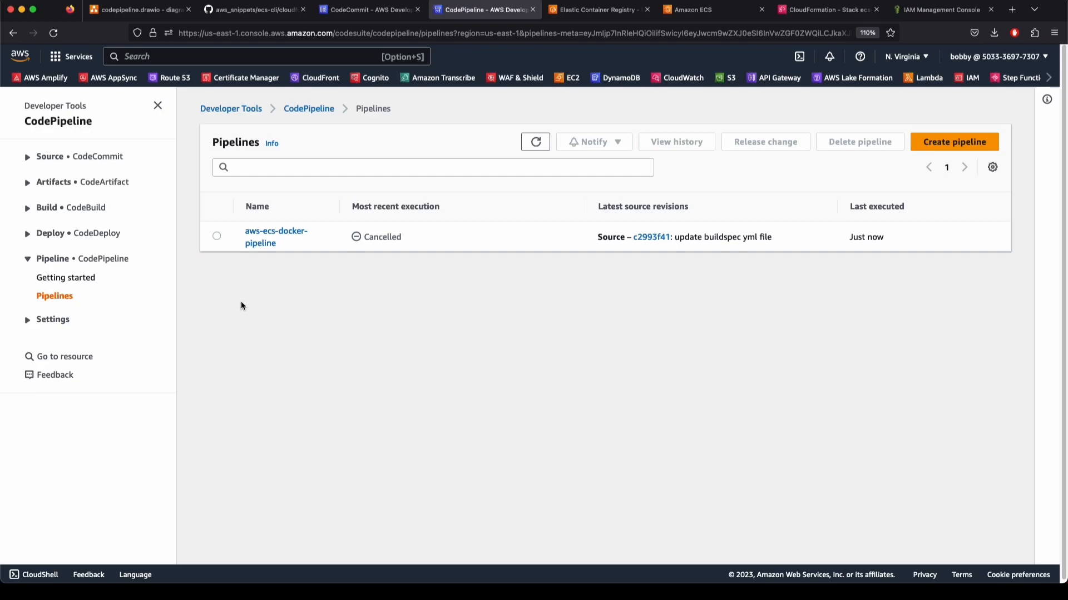
pyautogui.click(261, 241)
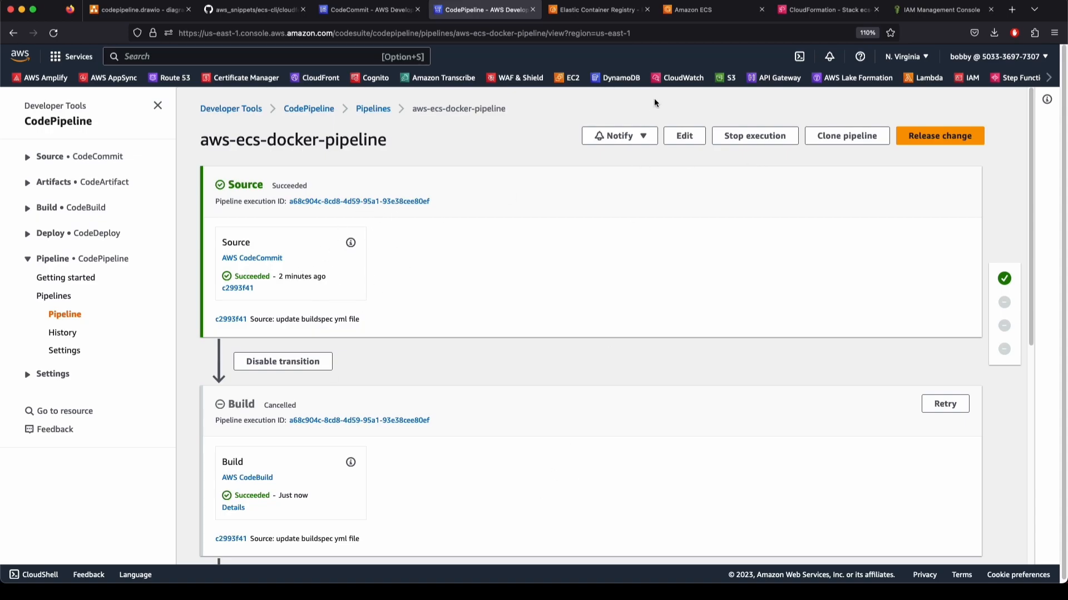
# Look over the ECS, CloudFormation stacks and IAM policies tabs
pyautogui.click(717, 14)
pyautogui.click(817, 10)
pyautogui.click(914, 11)
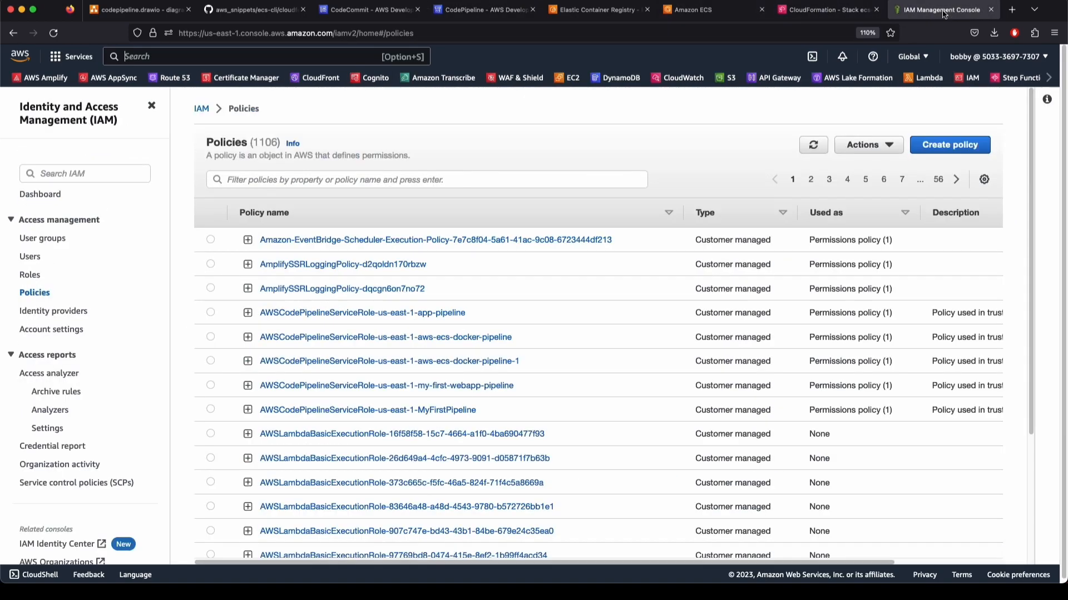
pyautogui.click(797, 12)
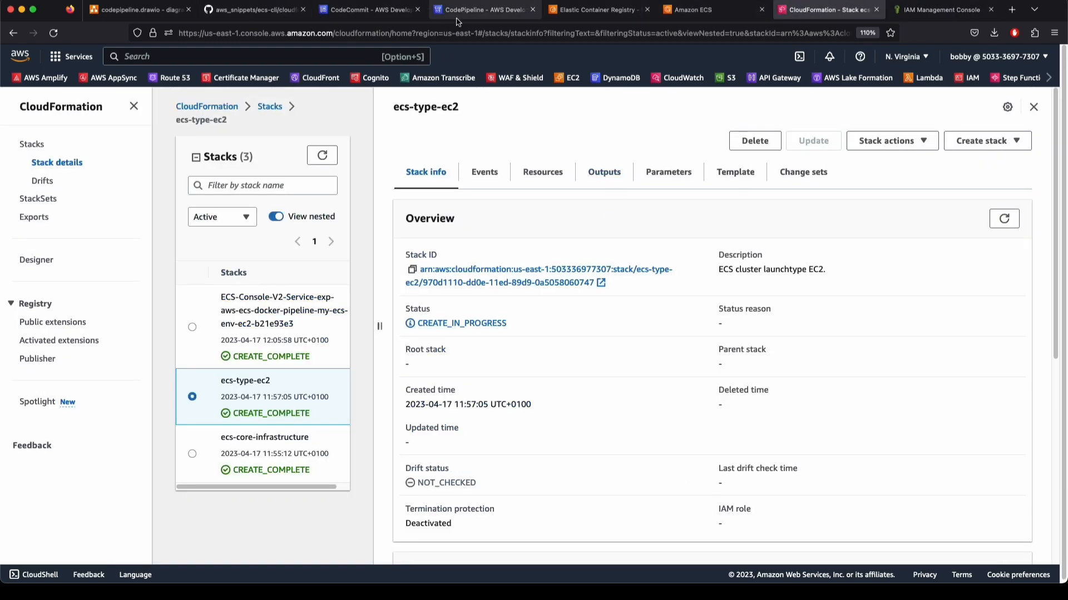
# In CodeCommit, open the aws-ecs-docker repository from the Repositories list
pyautogui.click(366, 10)
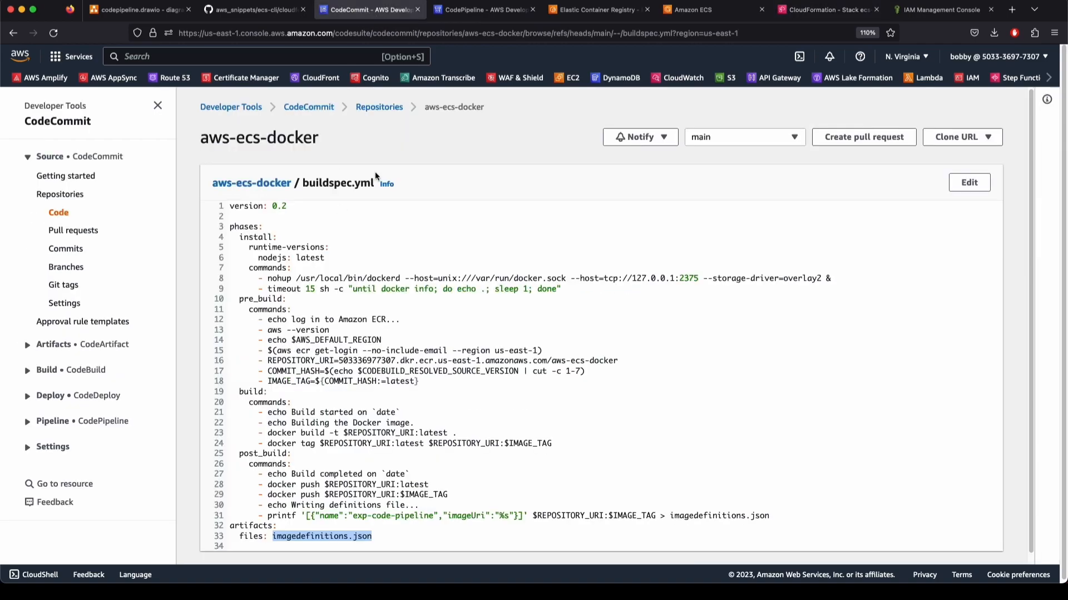
pyautogui.click(386, 108)
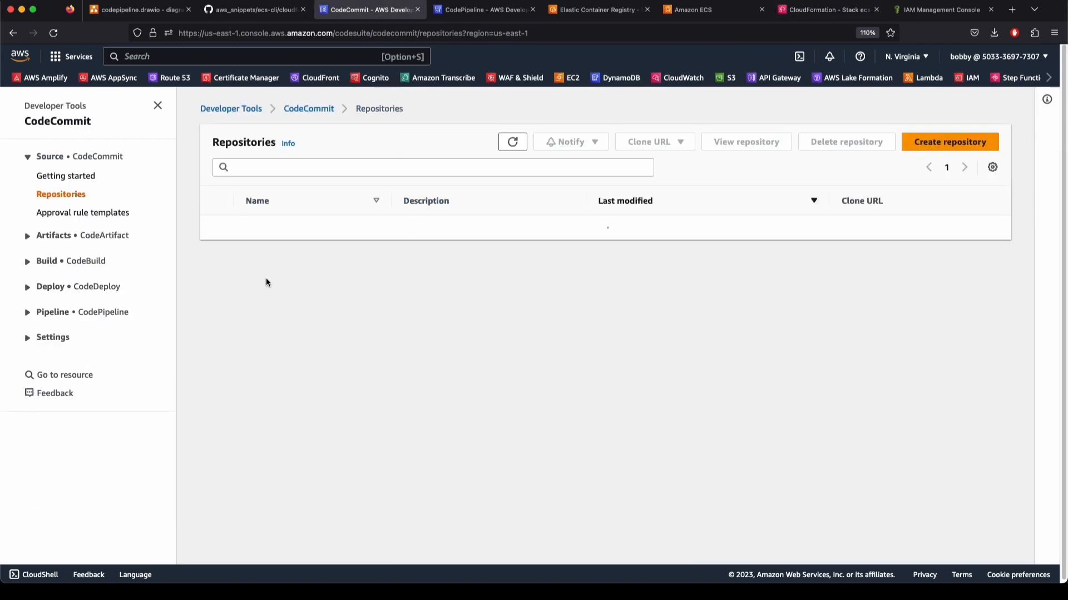
pyautogui.click(273, 228)
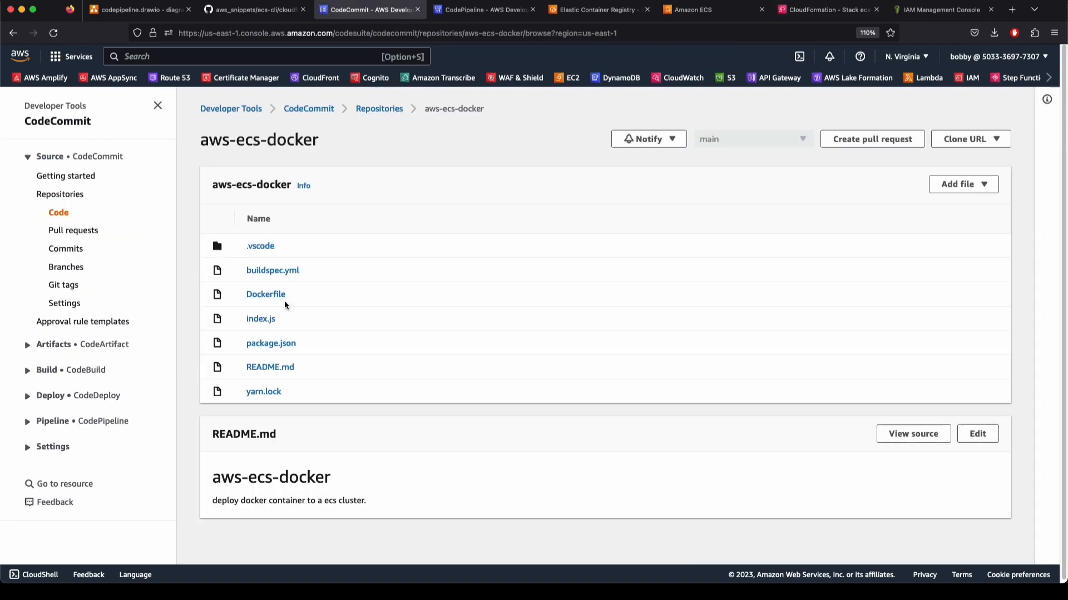
# Edit index.js, replacing line 6's '!!!!!!' with ', it's me' plus the author's name
pyautogui.click(262, 319)
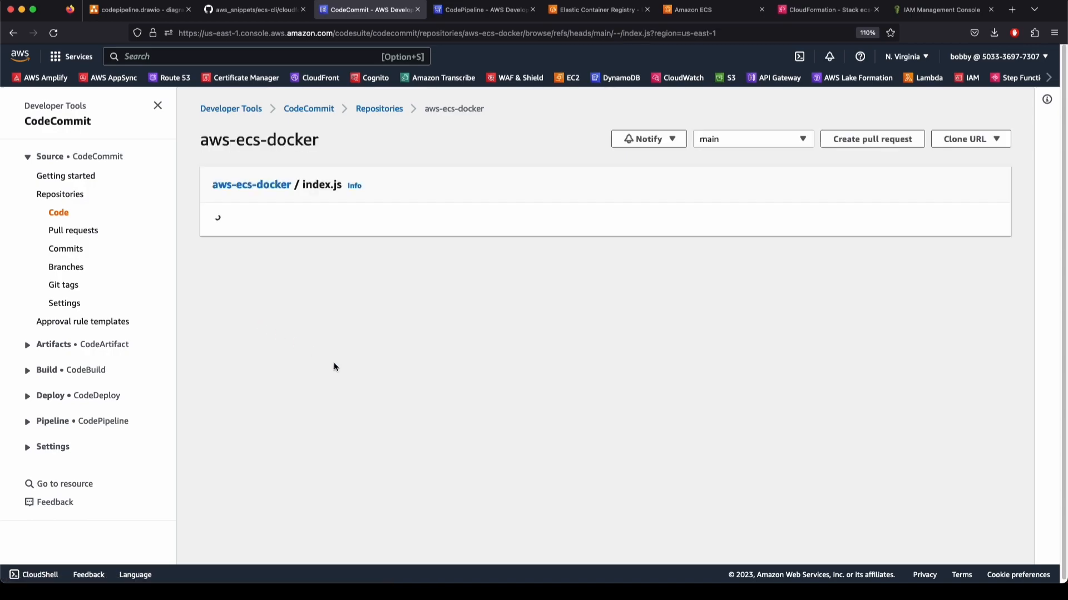
pyautogui.moveTo(287, 259); pyautogui.dragTo(388, 258)
pyautogui.click(390, 258)
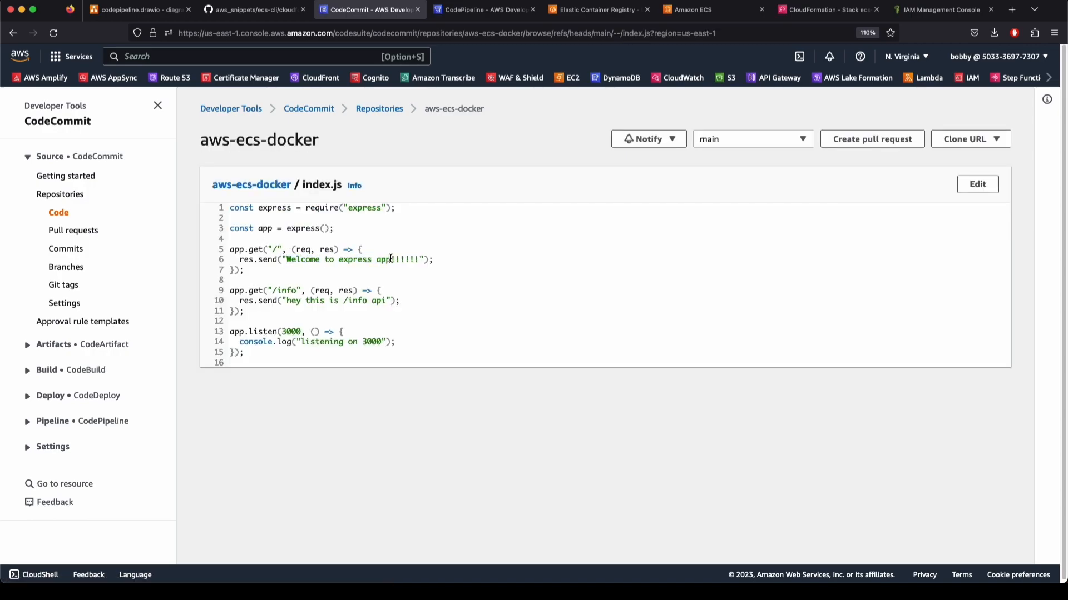
pyautogui.click(974, 184)
pyautogui.click(316, 309)
pyautogui.click(285, 264)
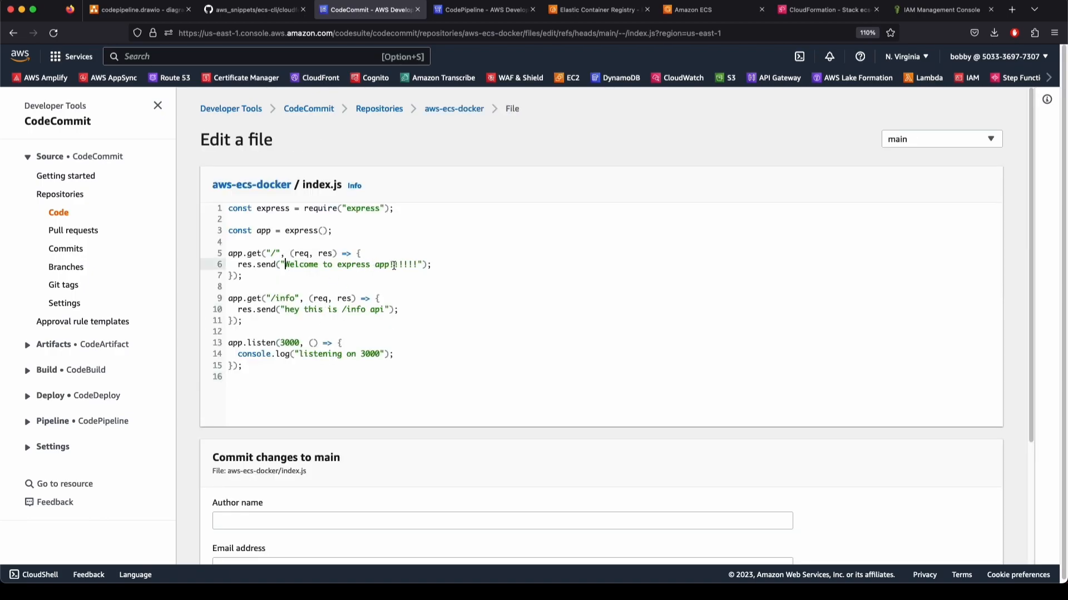
pyautogui.moveTo(389, 264); pyautogui.dragTo(419, 264)
pyautogui.write(", it's me m")
pyautogui.press('BackSpace')
pyautogui.write('Murali')
# Fill in the author's name and e-mail, then commit to main as 'update message in root api'
pyautogui.scroll(-3, 502, 510)
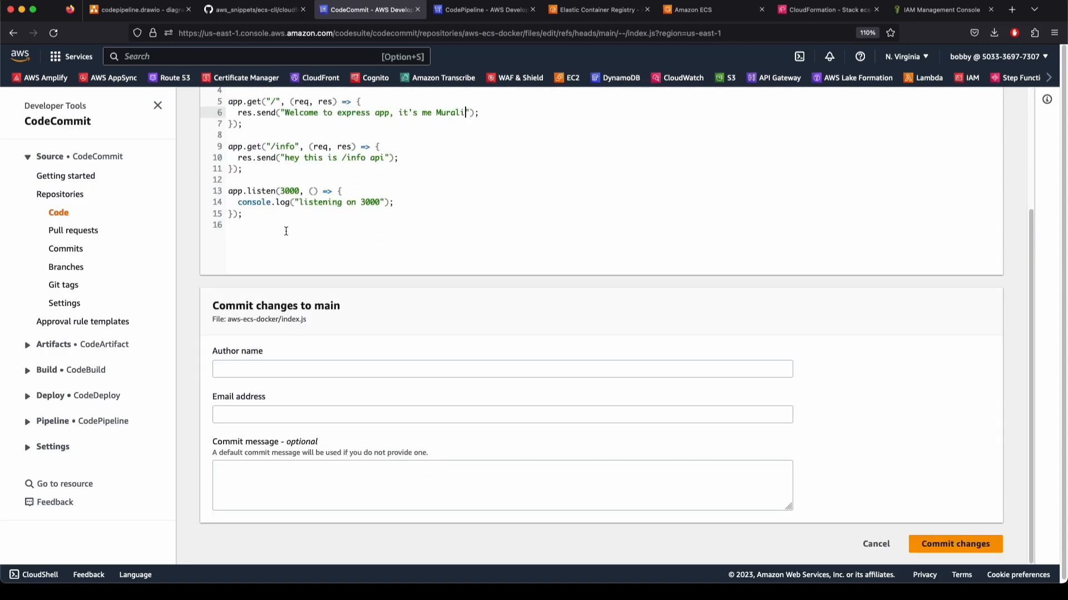
pyautogui.click(295, 370)
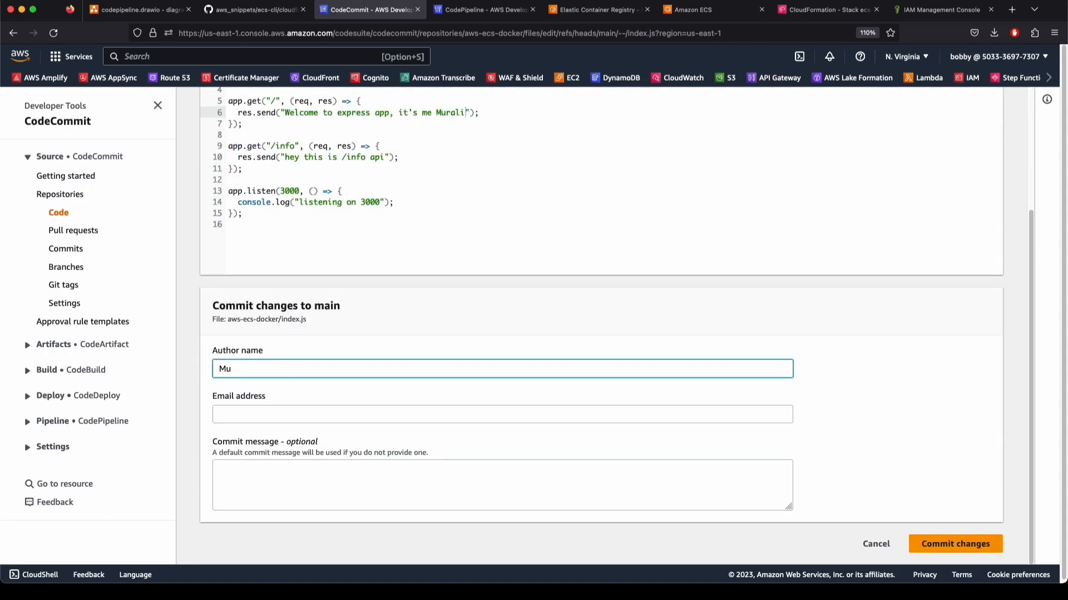
pyautogui.click(503, 415)
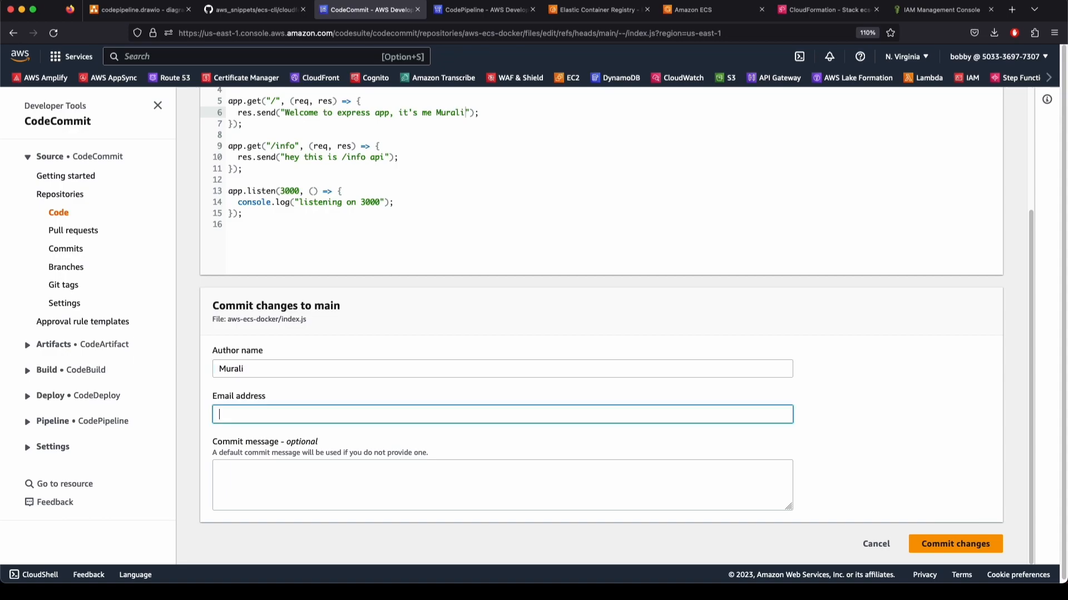
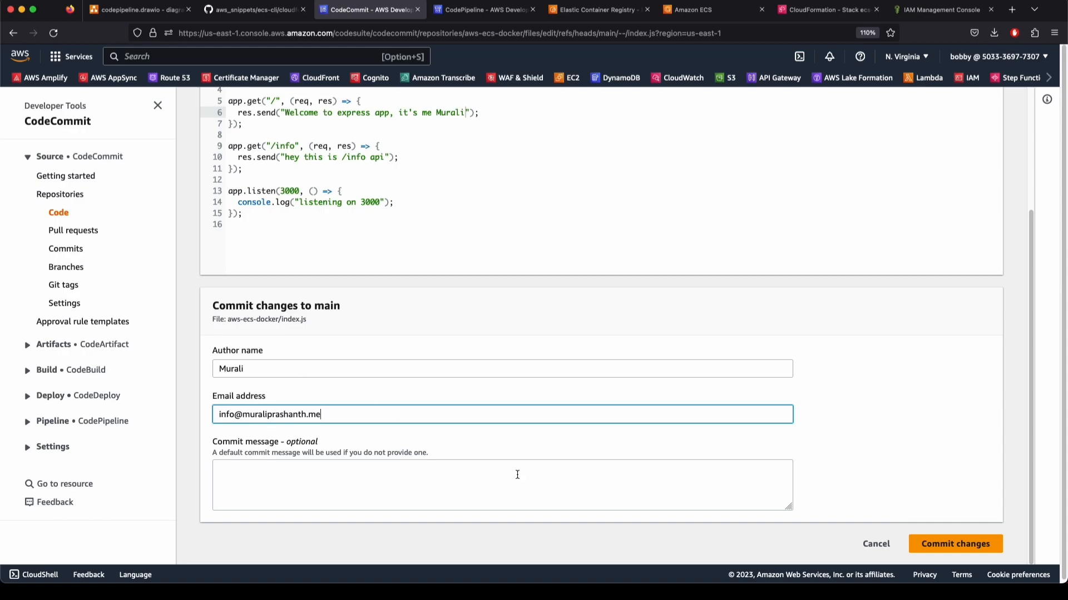
pyautogui.click(648, 495)
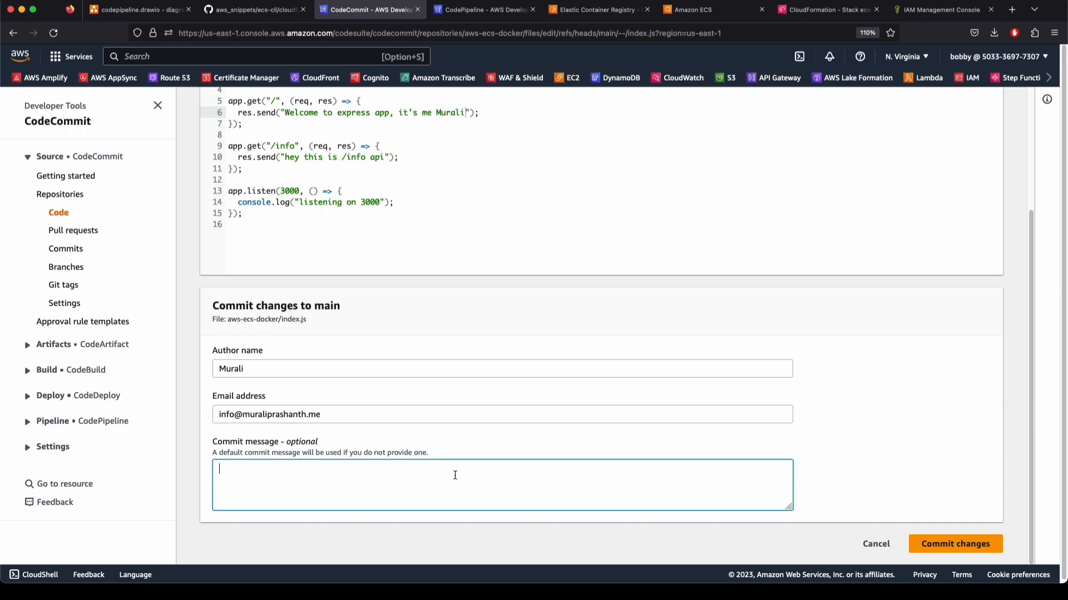
pyautogui.write('update message in root api')
pyautogui.press('Return')
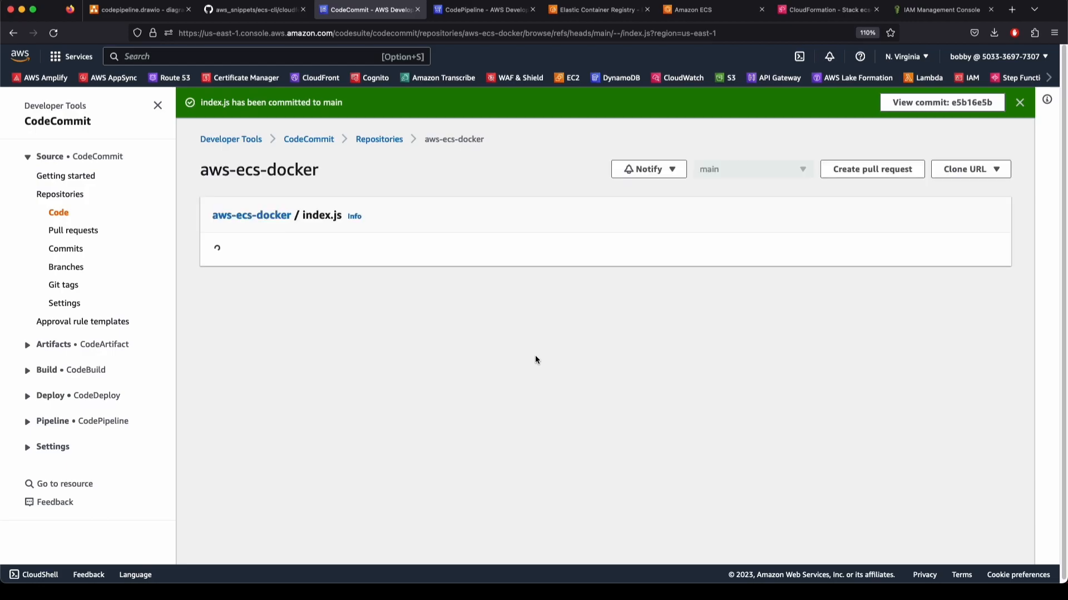
pyautogui.moveTo(286, 290); pyautogui.dragTo(407, 290)
# Go from the CodeCommit sidebar to the aws-ecs-docker-pipeline details in CodePipeline
pyautogui.click(448, 296)
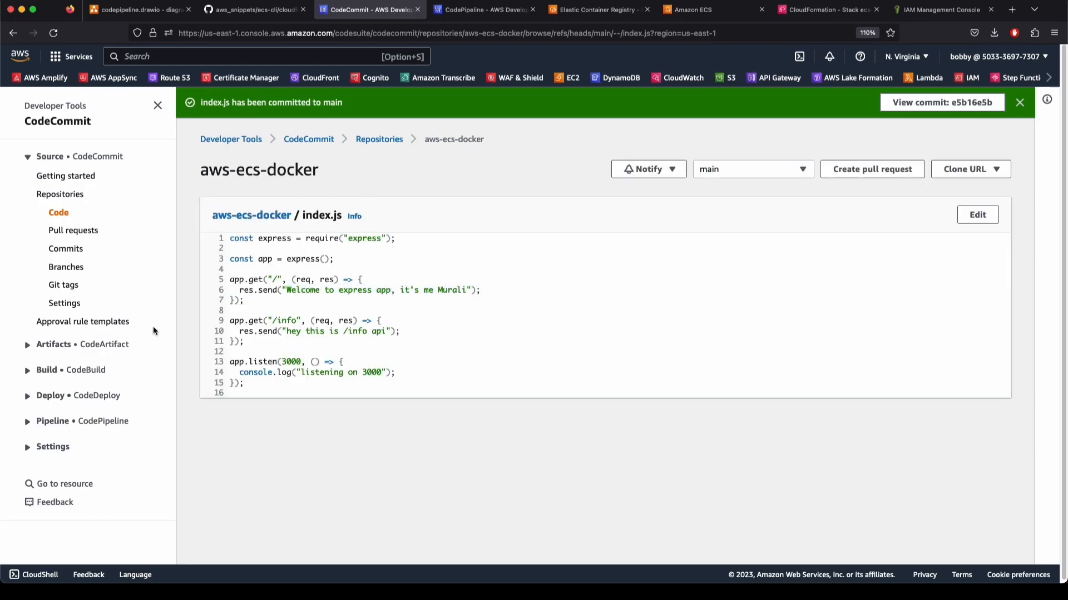
pyautogui.click(26, 157)
pyautogui.click(27, 261)
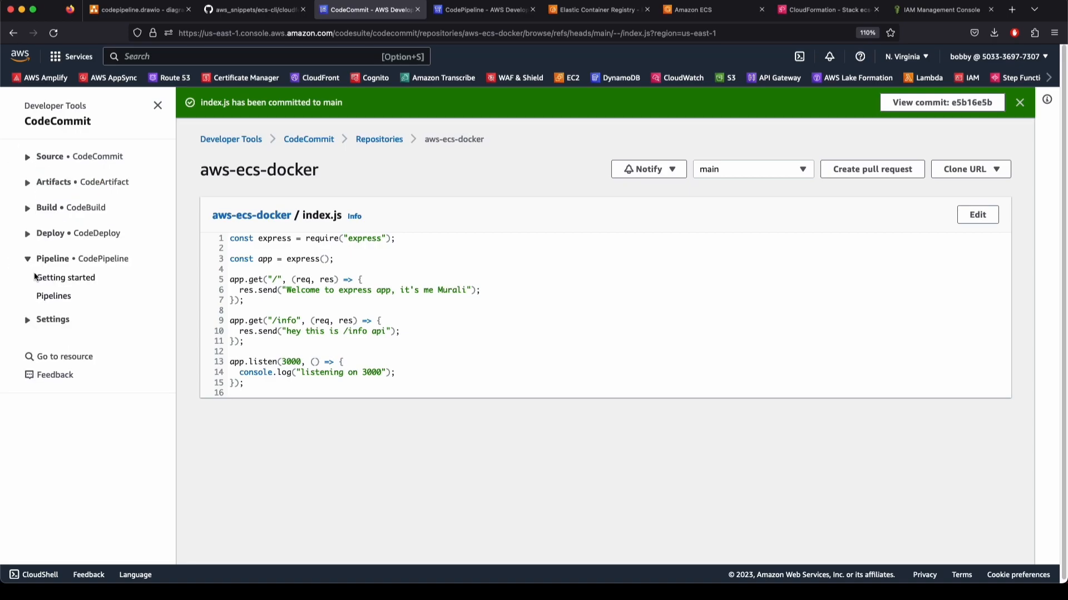
pyautogui.click(61, 296)
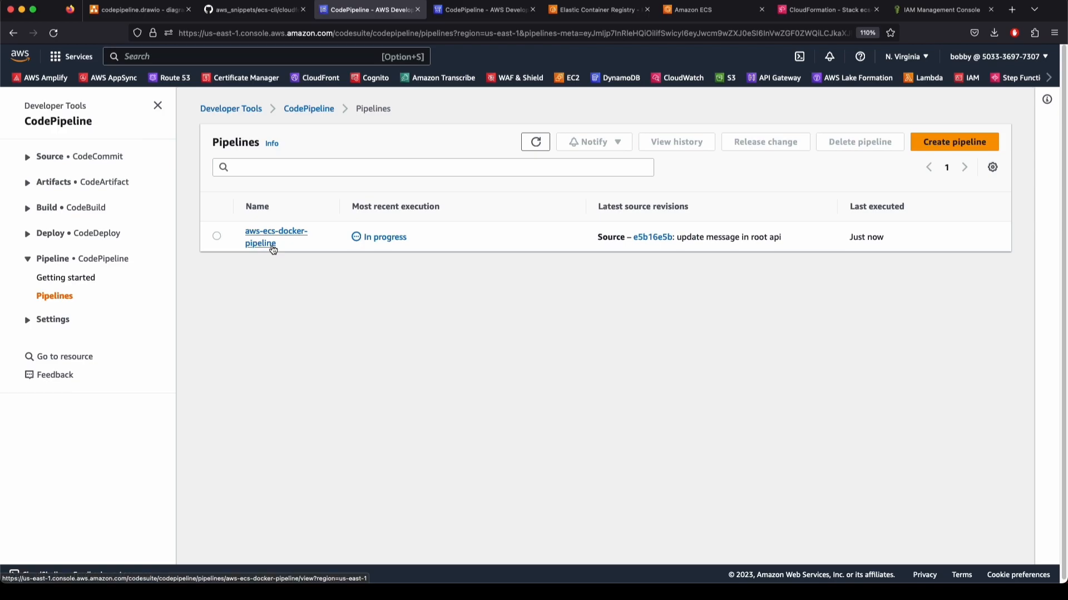
pyautogui.click(277, 231)
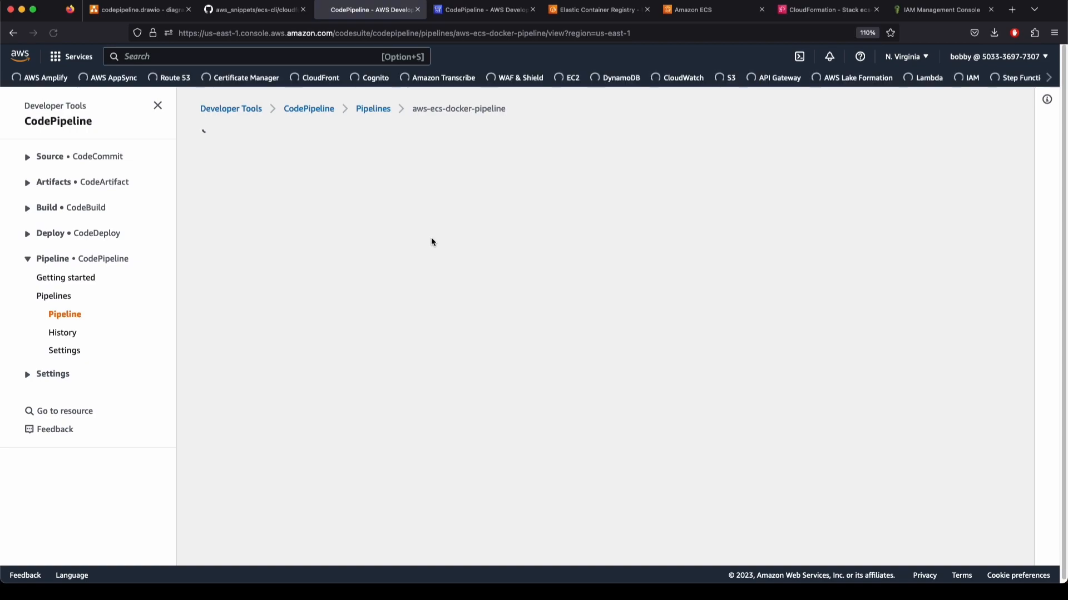
# Reload the pipeline and follow commit 'update message in root api' through Source into Build
pyautogui.press('super+r')
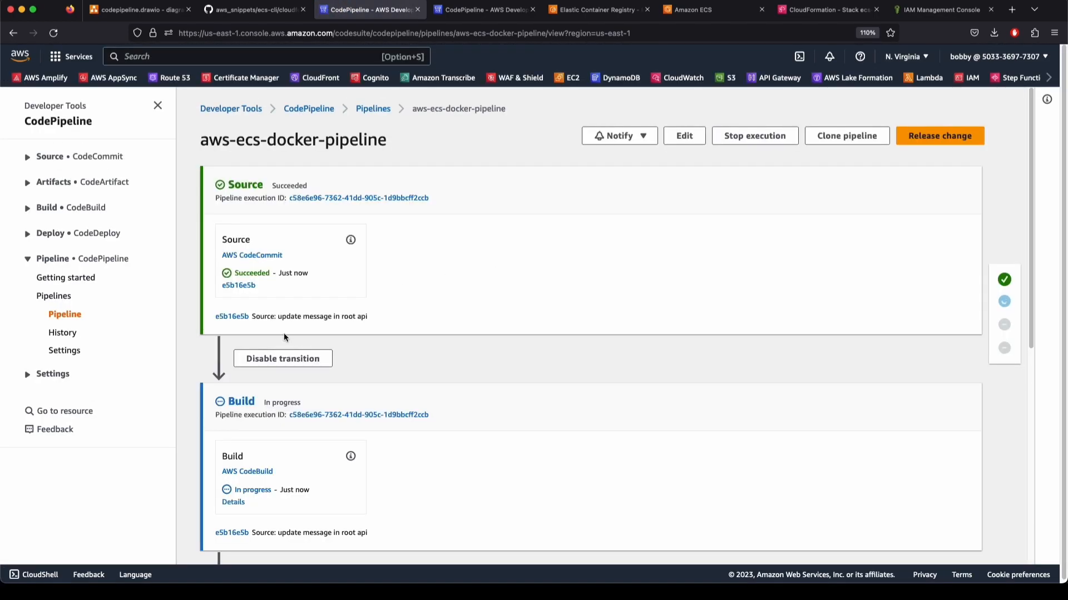
pyautogui.moveTo(254, 317); pyautogui.dragTo(278, 316)
pyautogui.click(278, 316)
pyautogui.scroll(-5, 1027, 241)
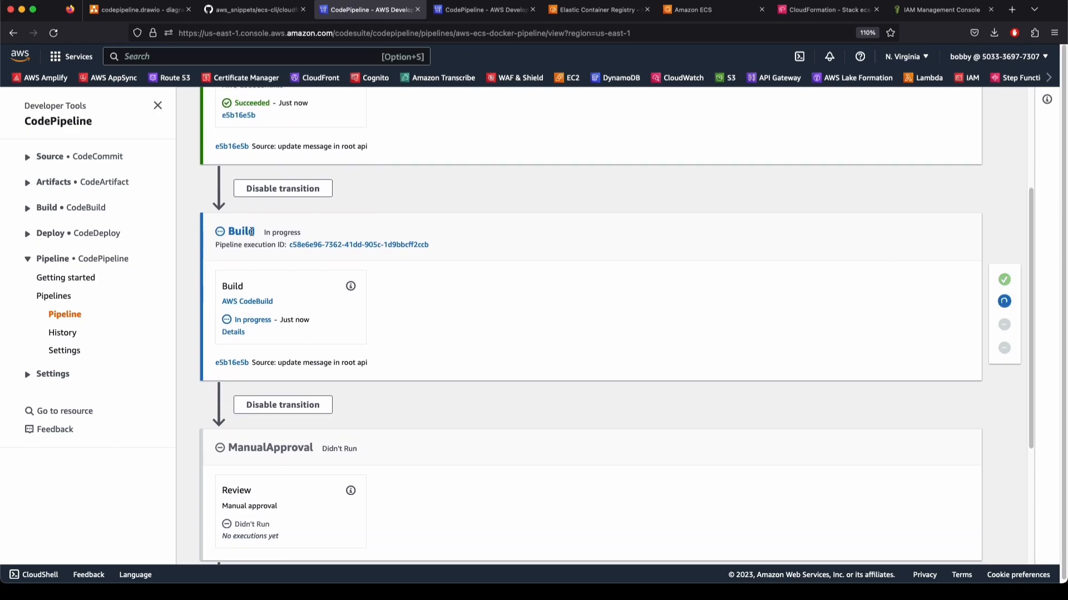
pyautogui.scroll(-1, 531, 352)
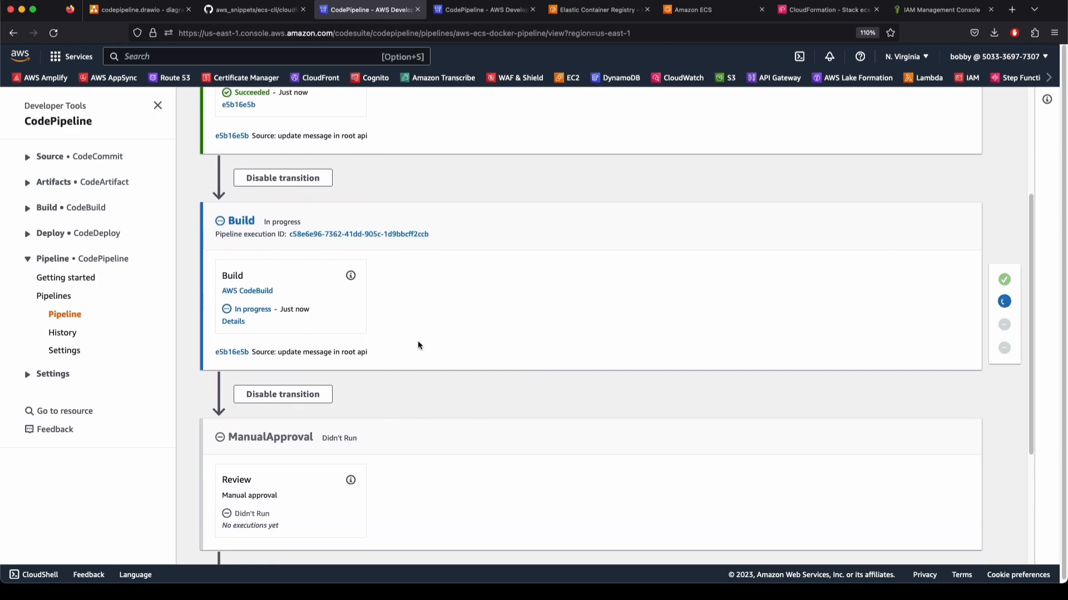
pyautogui.scroll(-6, 418, 346)
pyautogui.scroll(12, 492, 400)
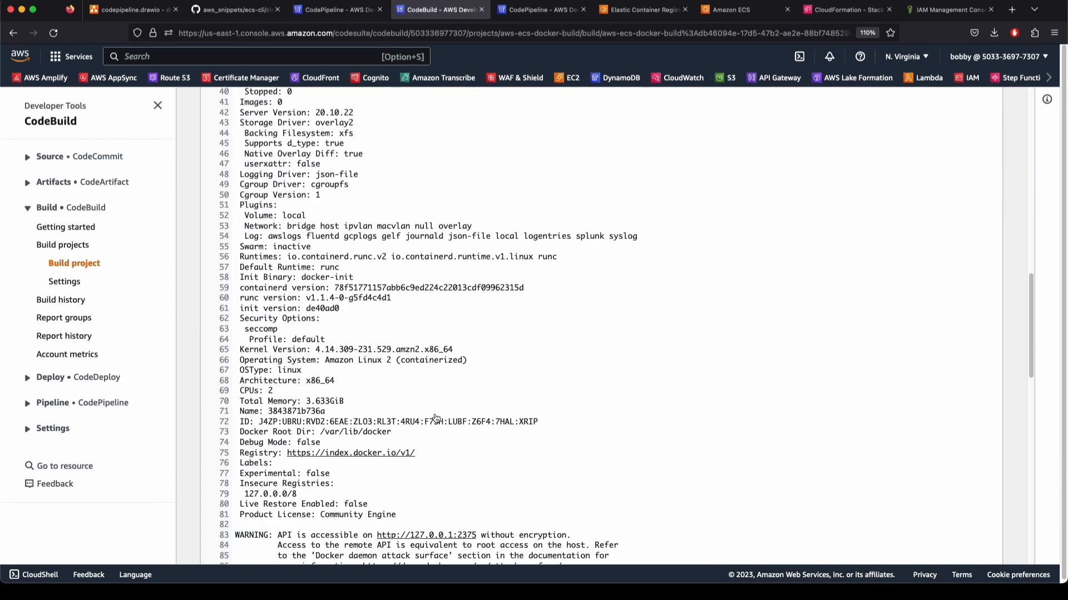
pyautogui.scroll(-15, 434, 414)
# Read the failed build log's Docker Hub pull rate limit error
pyautogui.scroll(20, 435, 414)
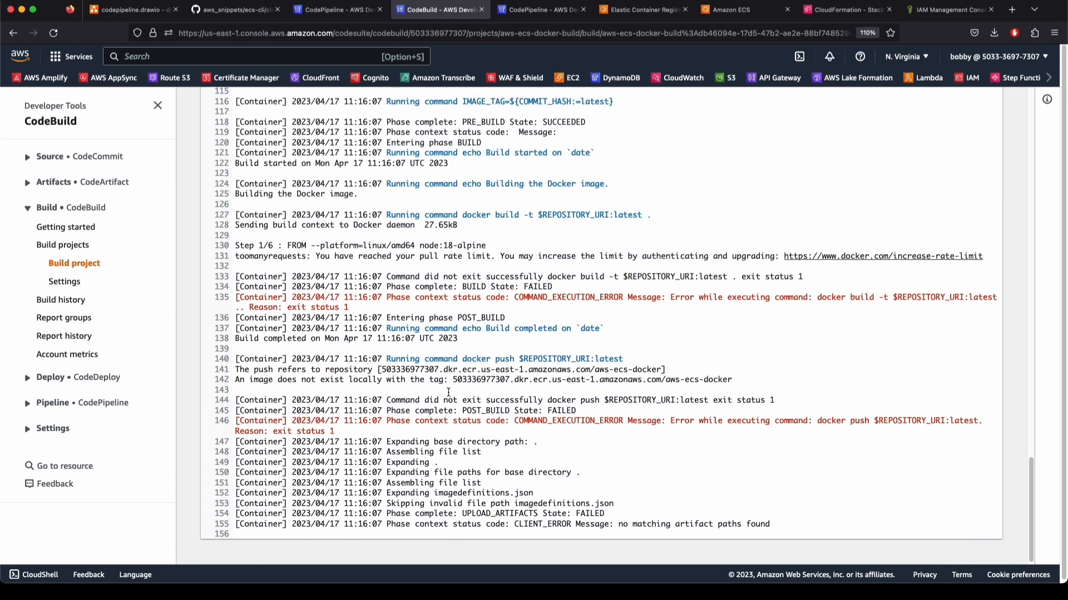
pyautogui.scroll(4, 372, 278)
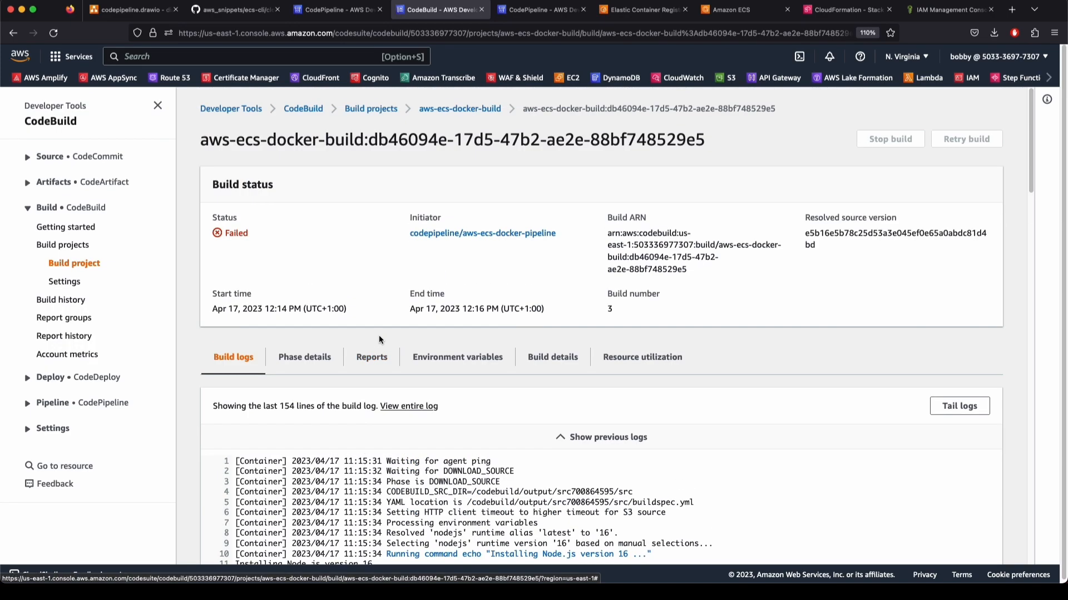
pyautogui.scroll(-20, 494, 418)
pyautogui.click(493, 418)
pyautogui.moveTo(727, 490); pyautogui.dragTo(908, 495)
pyautogui.click(778, 484)
pyautogui.scroll(20, 325, 275)
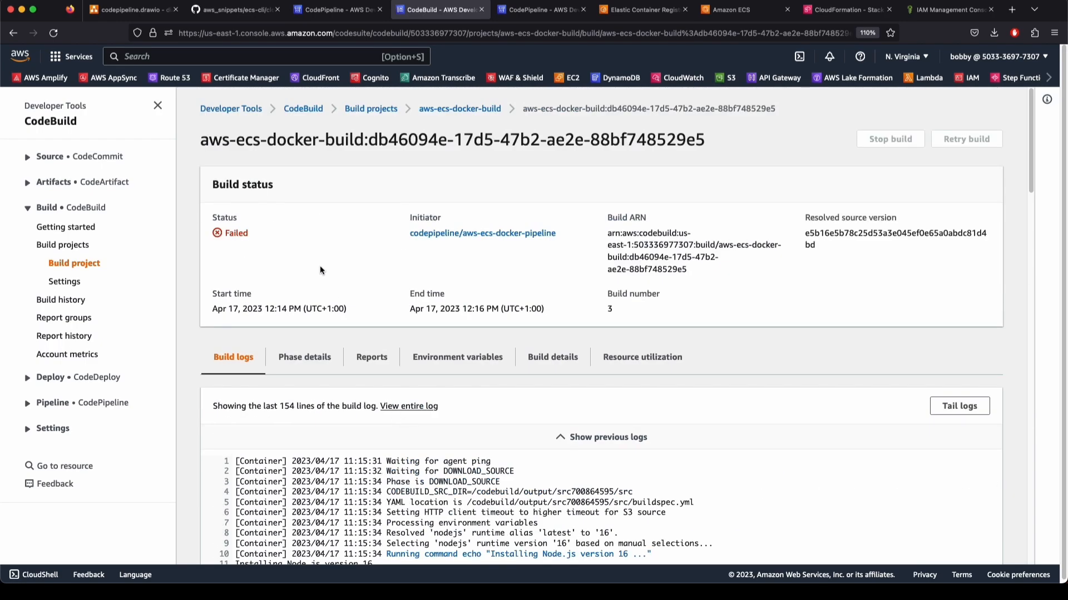
# Return to aws-ecs-docker-pipeline and retry the failed Build stage
pyautogui.click(453, 109)
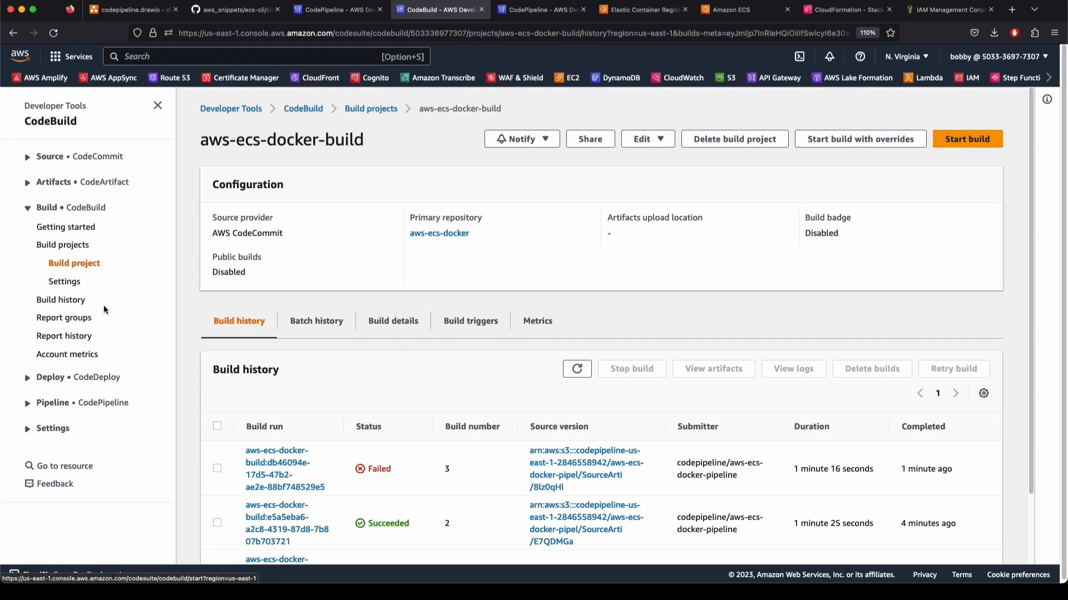
pyautogui.click(53, 402)
pyautogui.click(55, 439)
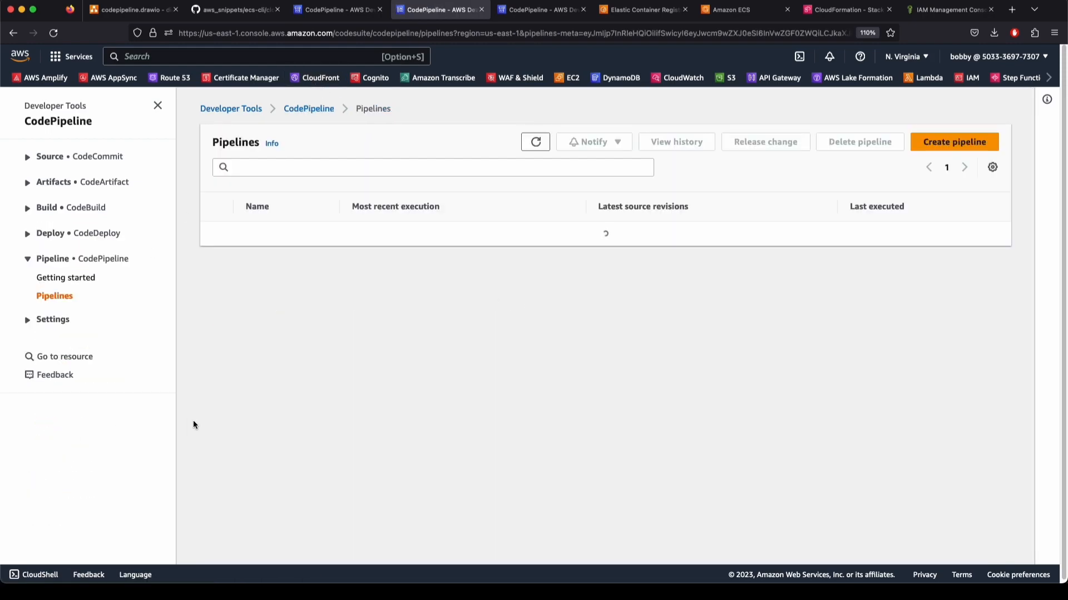
pyautogui.click(274, 246)
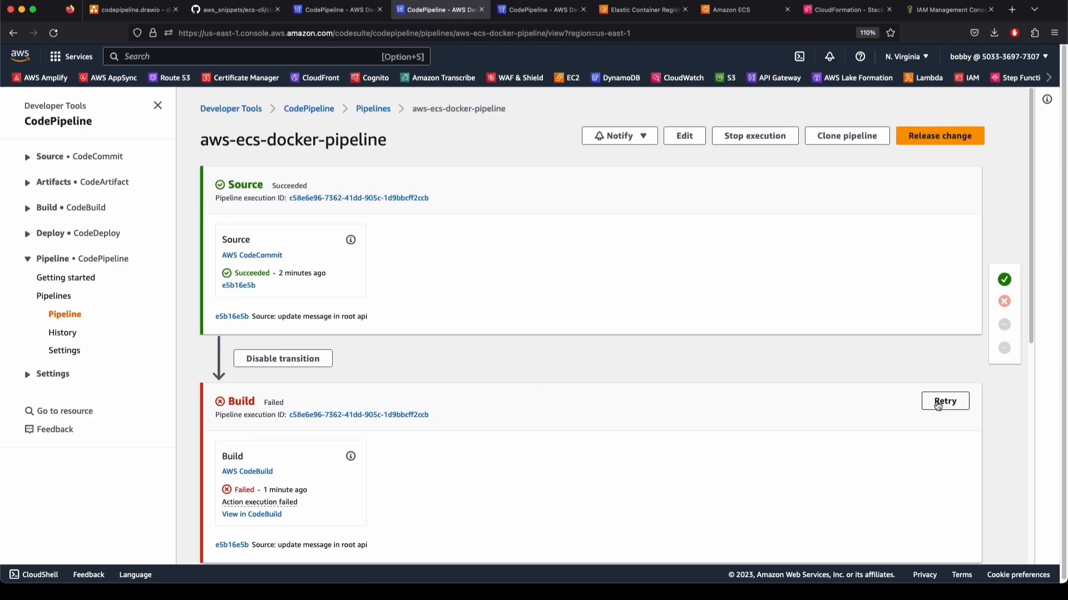
pyautogui.click(944, 401)
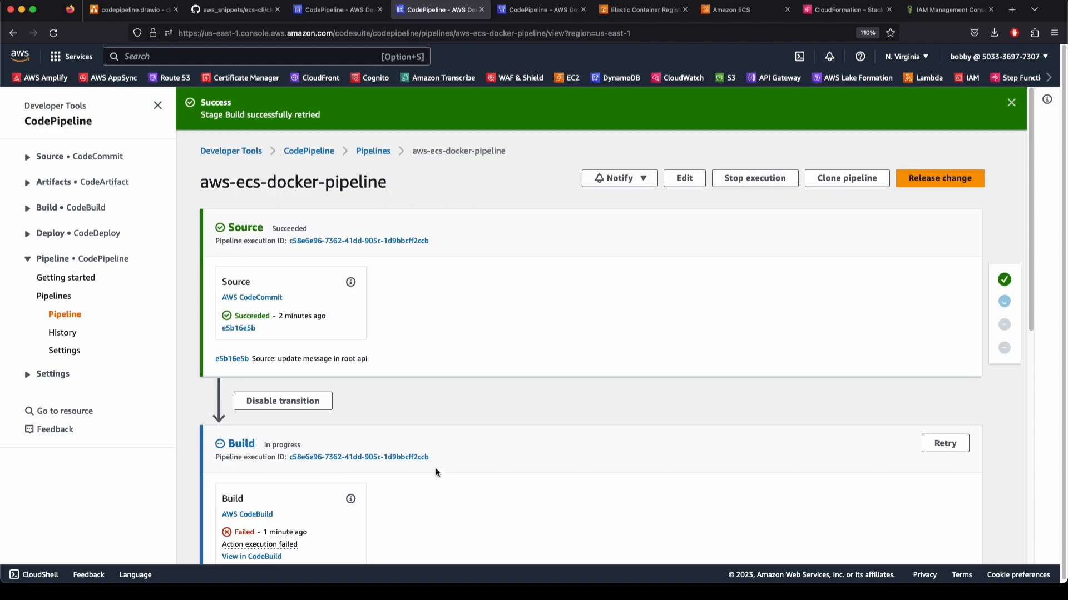
# Open the failed build in CodeBuild, then go back to the aws-ecs-docker-build project
pyautogui.scroll(-1, 436, 472)
pyautogui.scroll(-8, 263, 434)
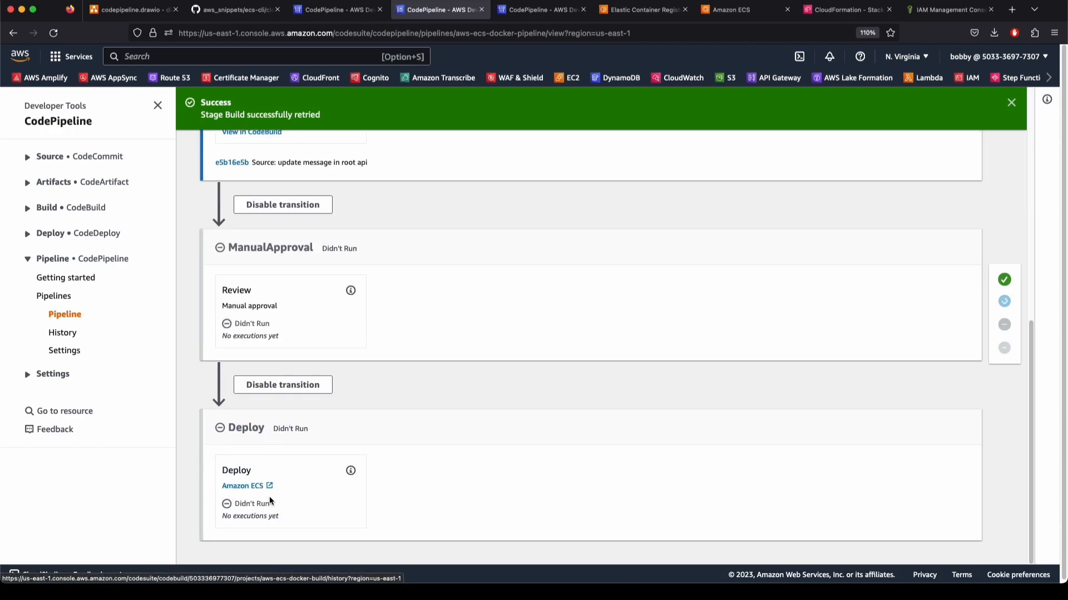
pyautogui.scroll(2, 359, 330)
pyautogui.scroll(2, 359, 330)
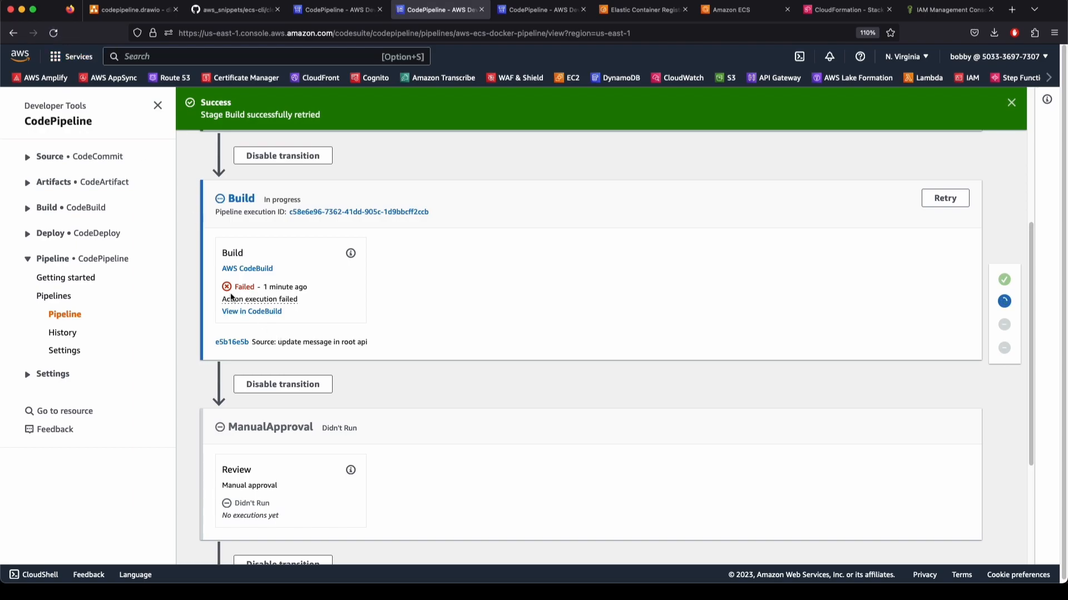
pyautogui.click(241, 312)
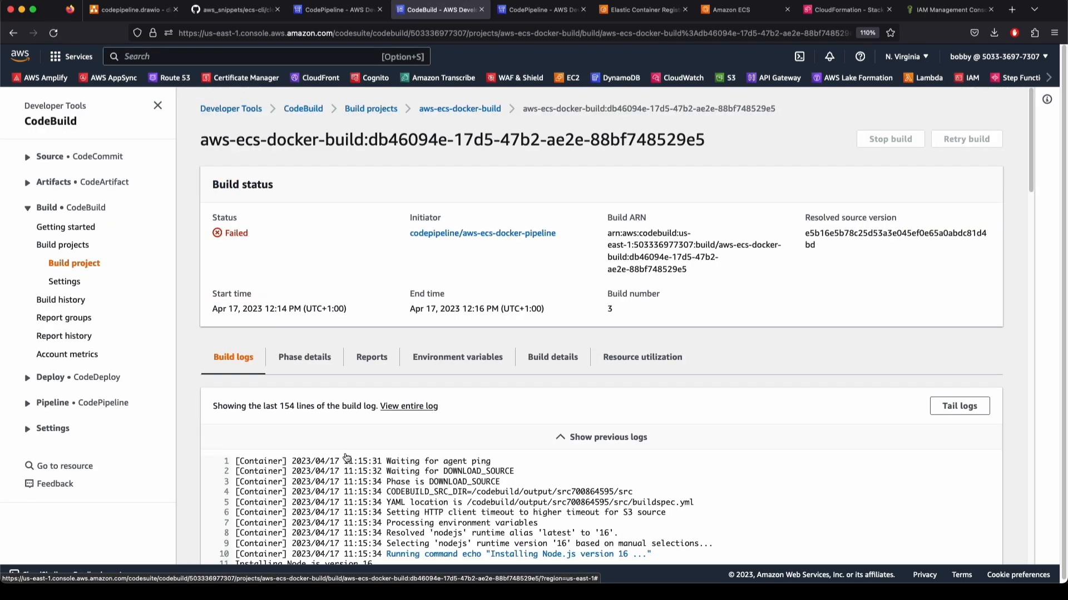
pyautogui.scroll(-10, 329, 440)
pyautogui.scroll(10, 329, 440)
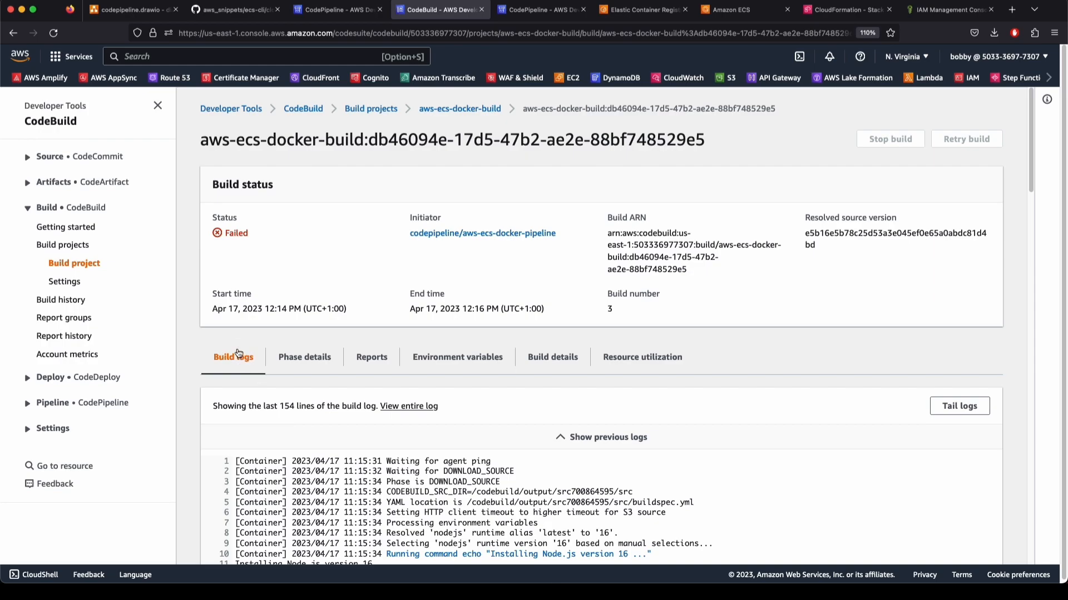
pyautogui.click(457, 109)
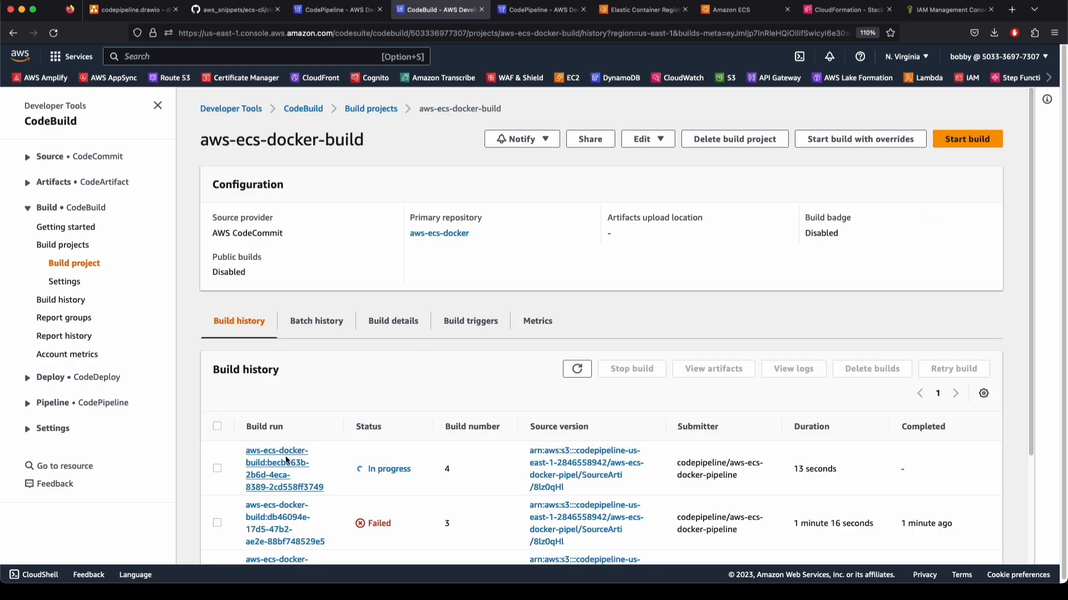
# Open in-progress build 4 and review its SUBMITTED and QUEUED phase details
pyautogui.click(289, 460)
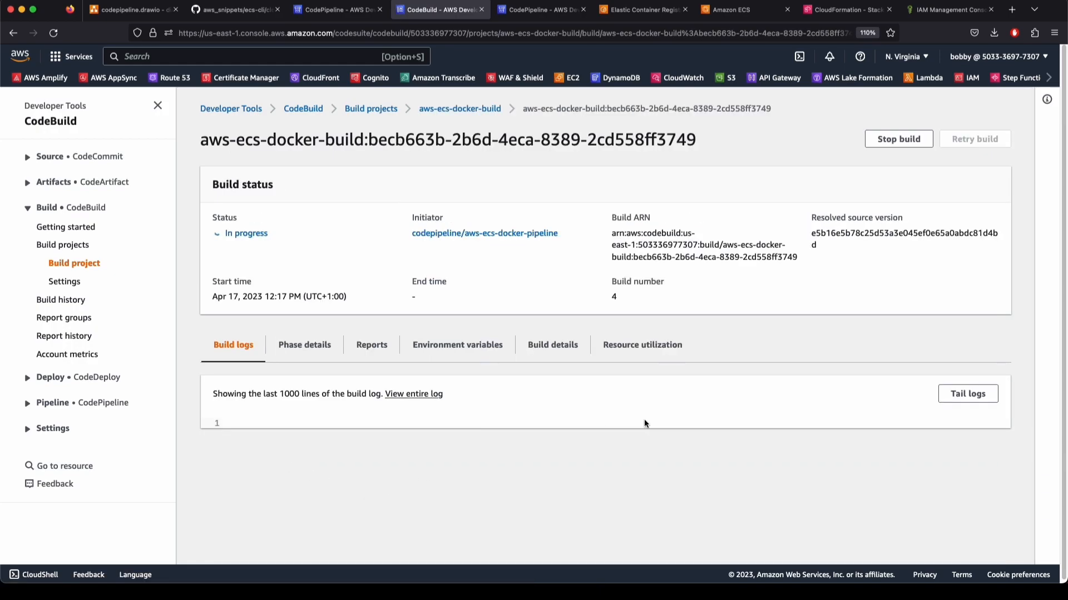
pyautogui.scroll(-1, 712, 410)
pyautogui.click(325, 349)
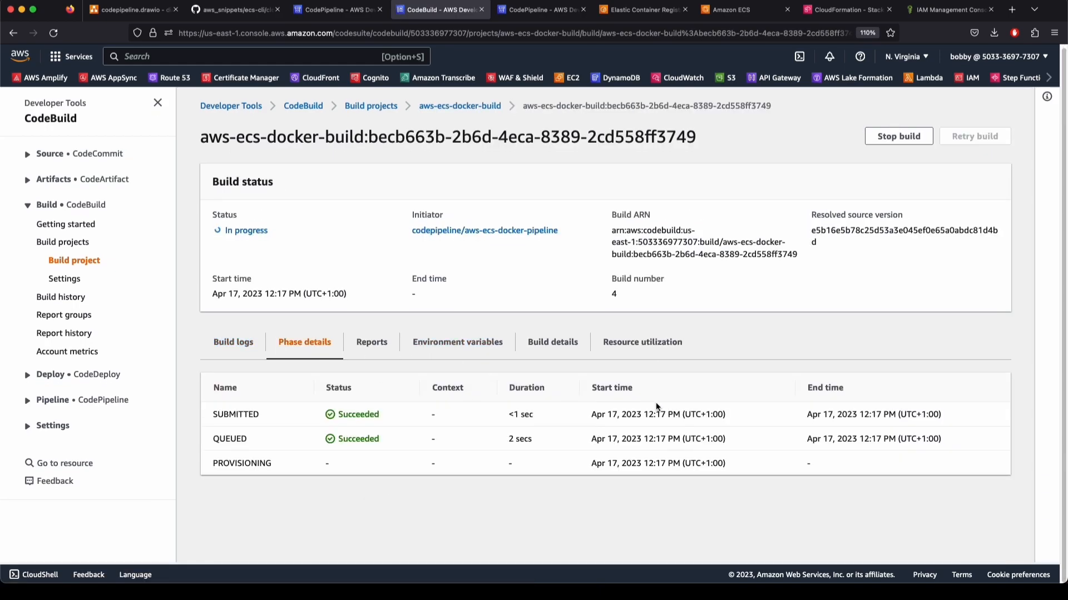
pyautogui.moveTo(340, 421); pyautogui.dragTo(374, 439)
pyautogui.click(376, 441)
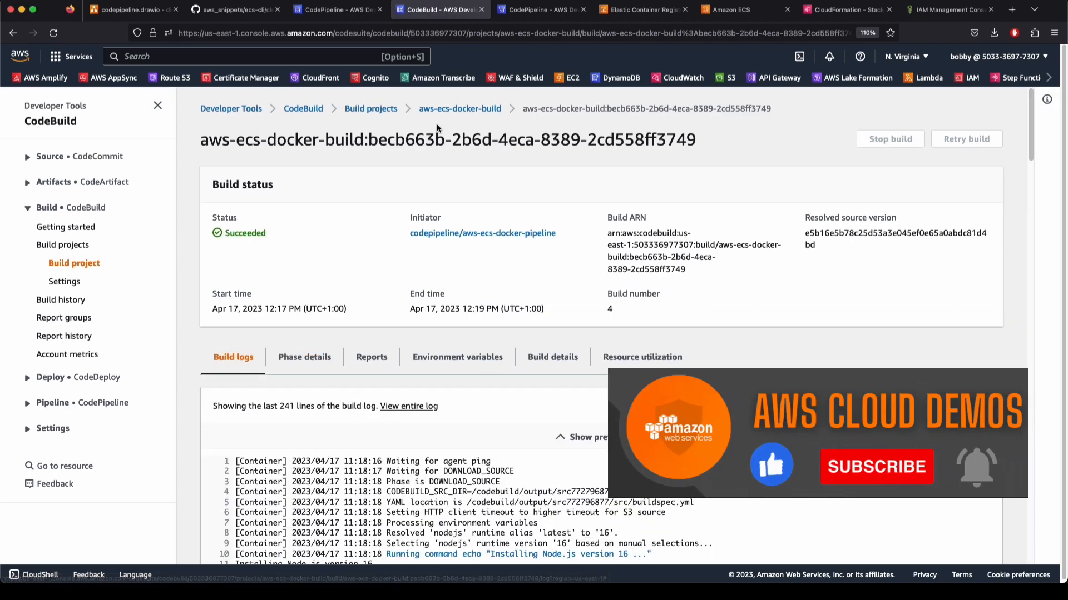
# Reopen aws-ecs-docker-pipeline, now showing Source and Build succeeded on e5b16e5b
pyautogui.click(56, 403)
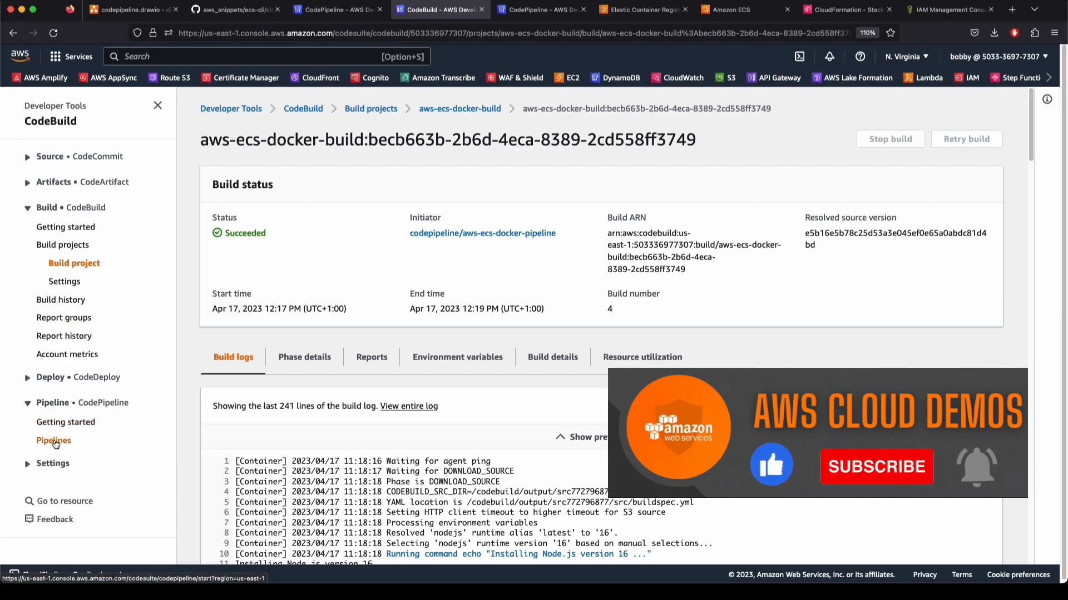
pyautogui.click(53, 440)
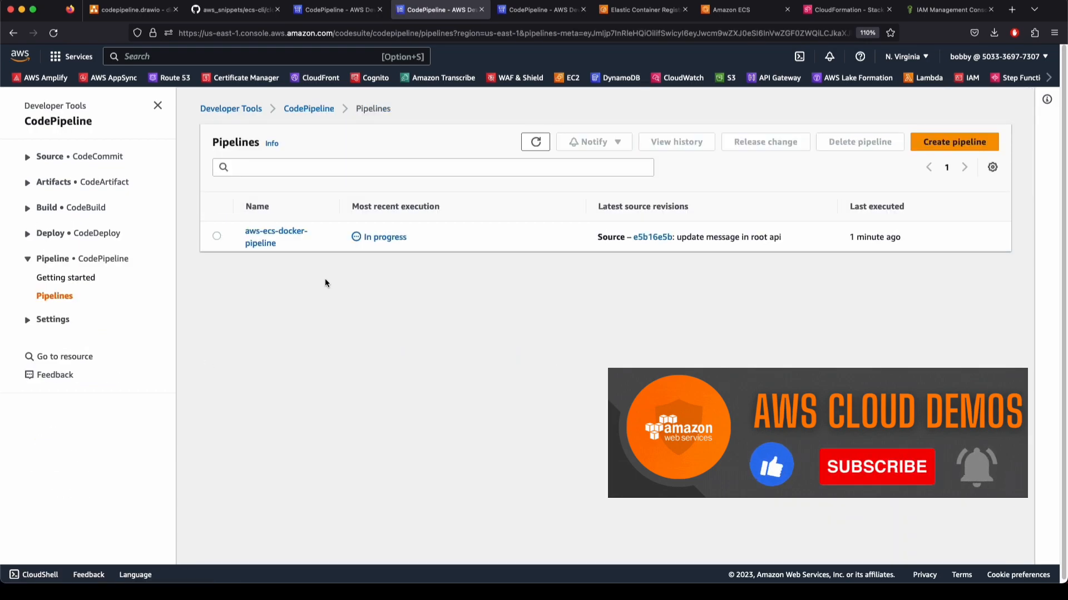
pyautogui.click(263, 243)
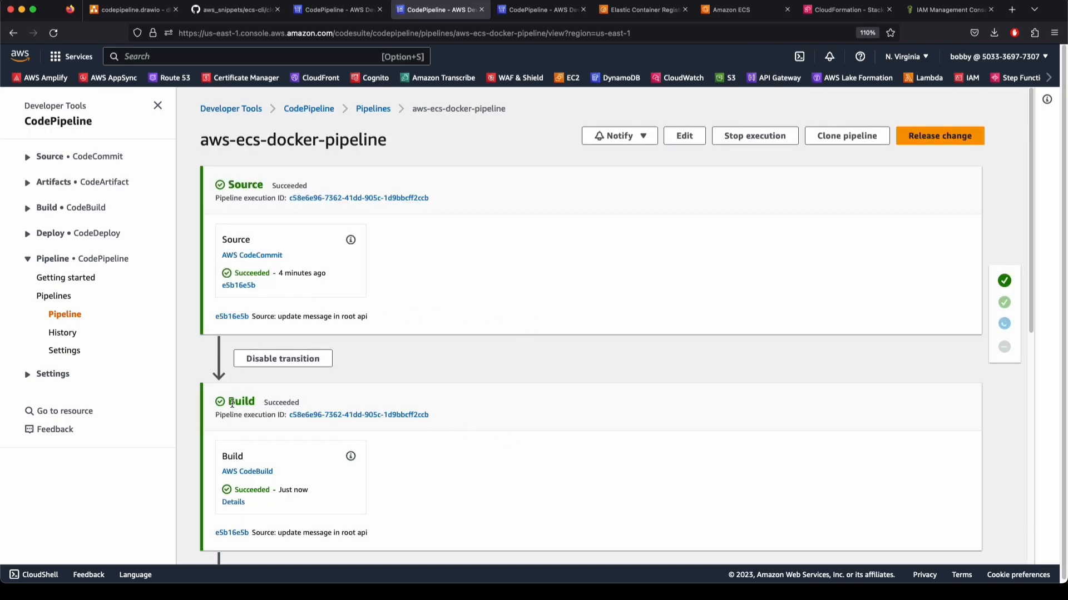
# Approve the waiting ManualApproval action with the comment 'approved'
pyautogui.scroll(-7, 512, 397)
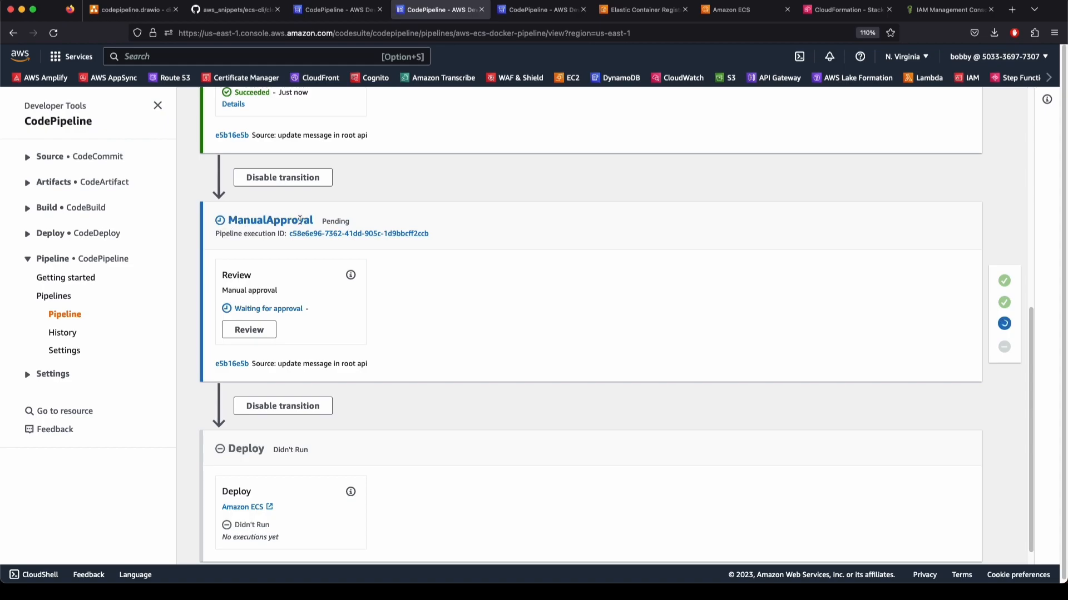
pyautogui.moveTo(293, 220); pyautogui.dragTo(236, 221)
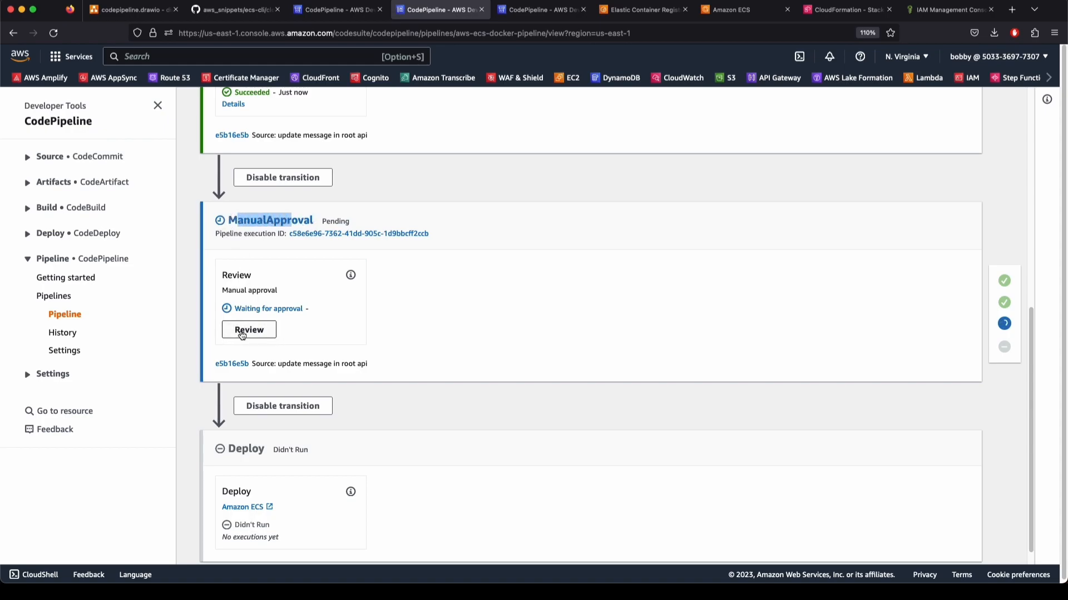
pyautogui.moveTo(308, 309); pyautogui.dragTo(239, 310)
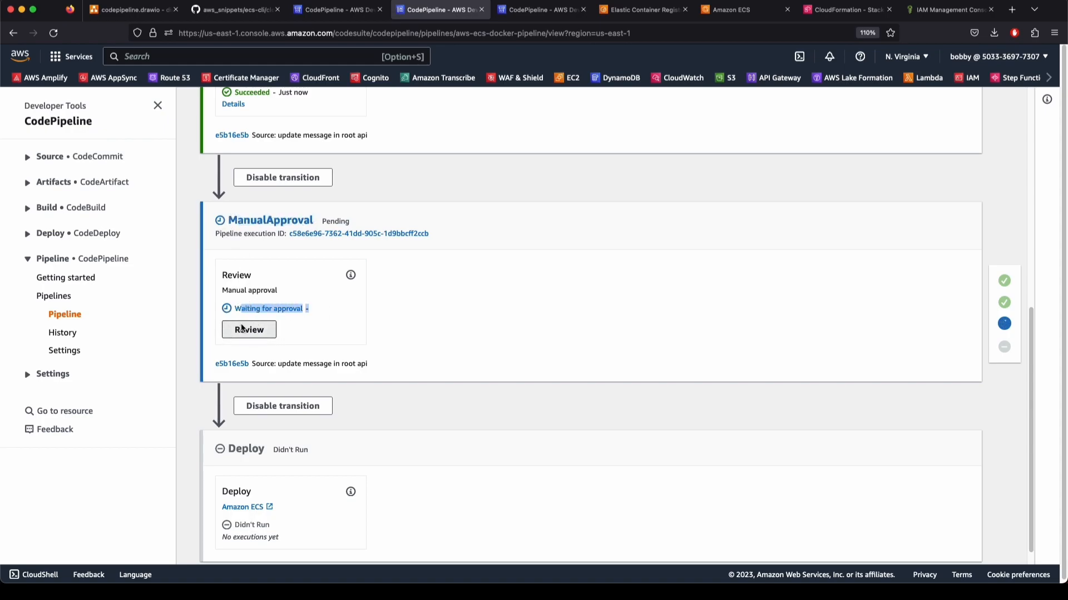
pyautogui.click(241, 329)
pyautogui.click(418, 331)
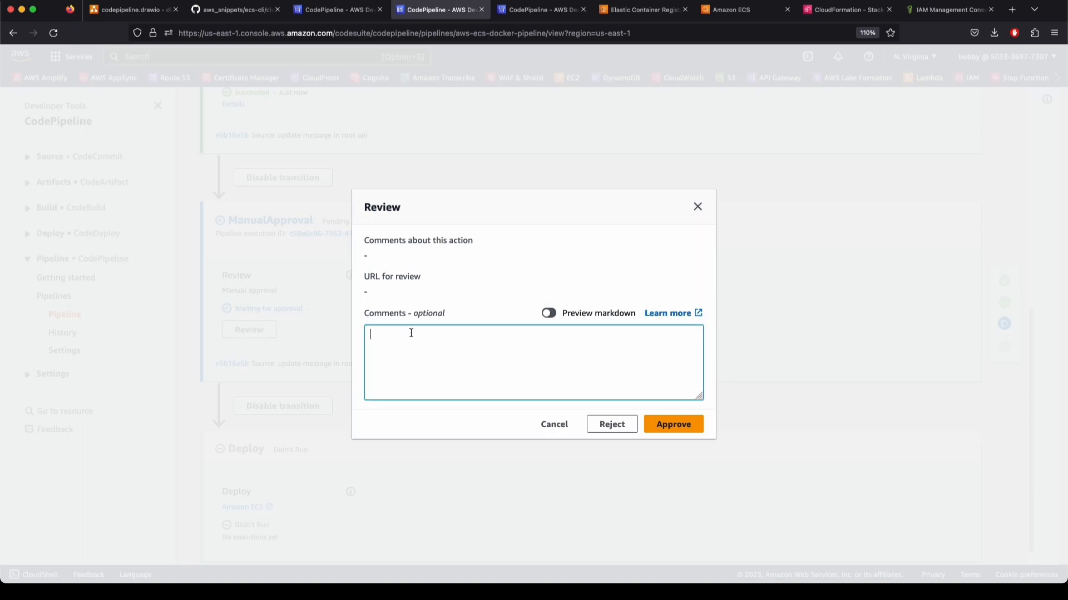
pyautogui.write('approved')
pyautogui.click(673, 425)
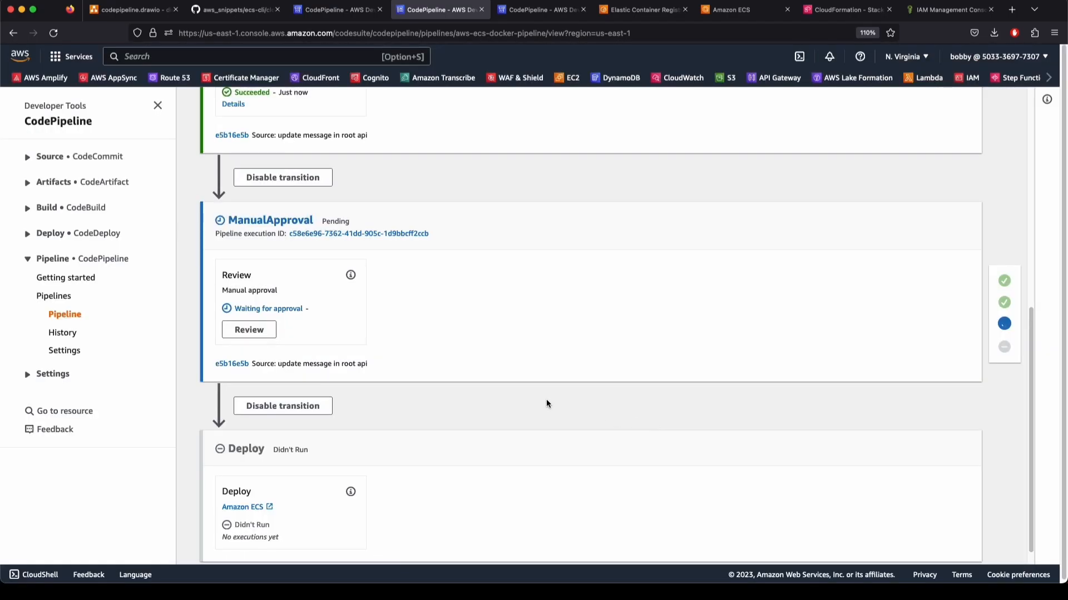
# Confirm the Deploy stage to Amazon ECS is now in progress
pyautogui.moveTo(248, 308); pyautogui.dragTo(298, 312)
pyautogui.scroll(-1, 298, 402)
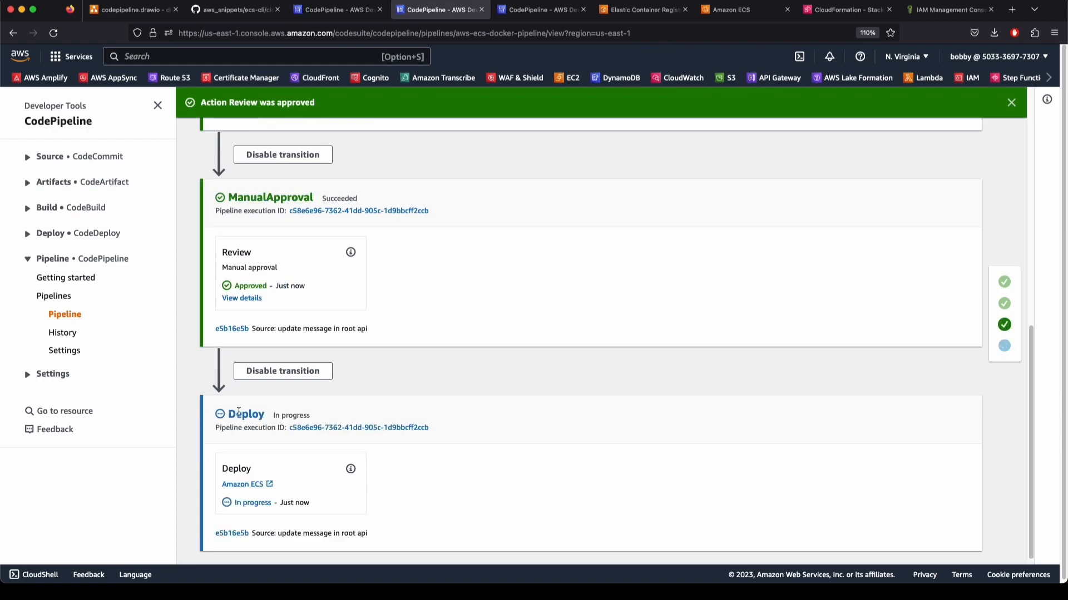
pyautogui.moveTo(228, 414); pyautogui.dragTo(258, 414)
pyautogui.click(433, 416)
# Open the exp-aws-ecs-docker-pipeline ECS service and view its deployments and events
pyautogui.click(244, 485)
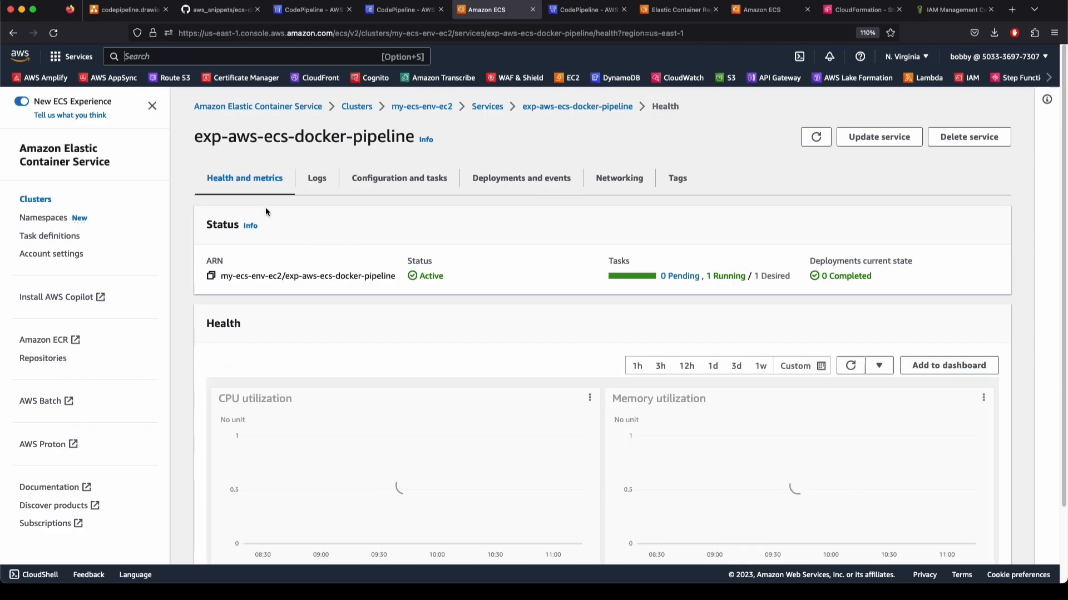
pyautogui.moveTo(203, 138); pyautogui.dragTo(388, 139)
pyautogui.click(389, 139)
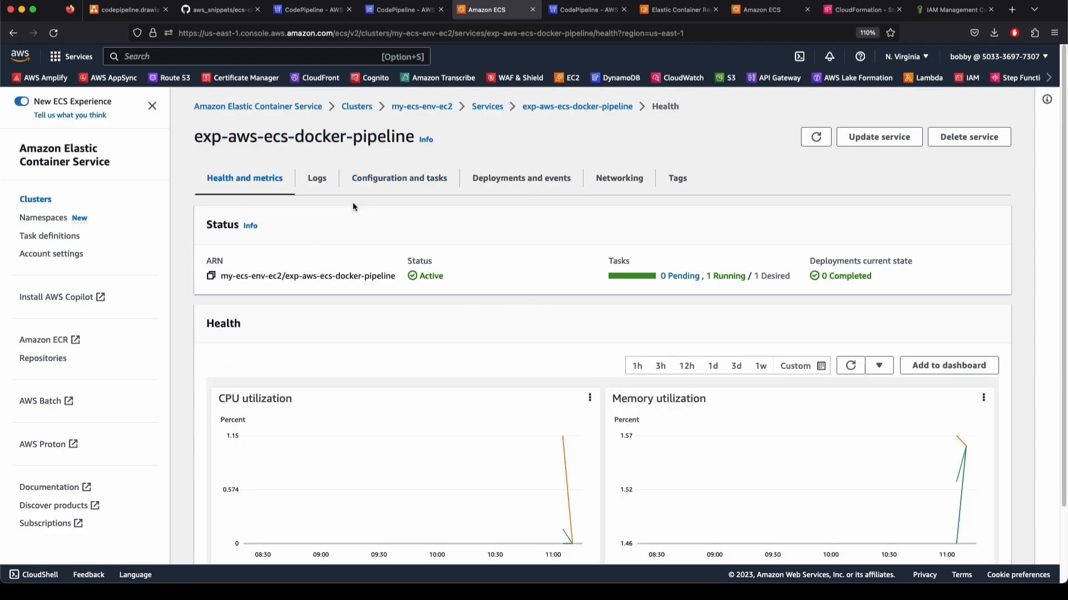
pyautogui.moveTo(203, 138); pyautogui.dragTo(329, 139)
pyautogui.click(331, 139)
pyautogui.scroll(-3, 592, 356)
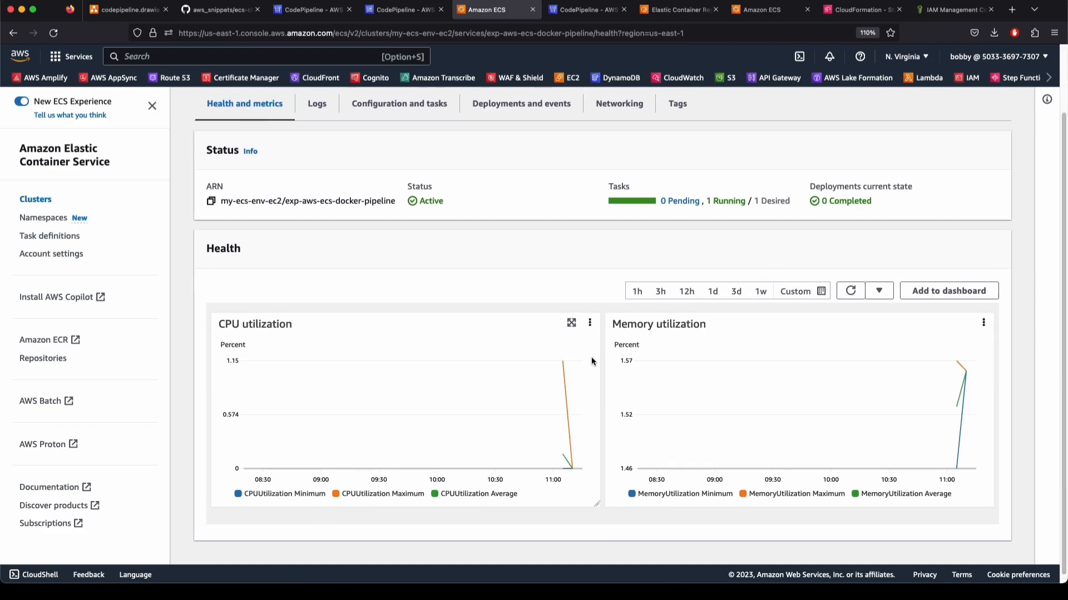
pyautogui.scroll(2, 592, 359)
pyautogui.click(524, 161)
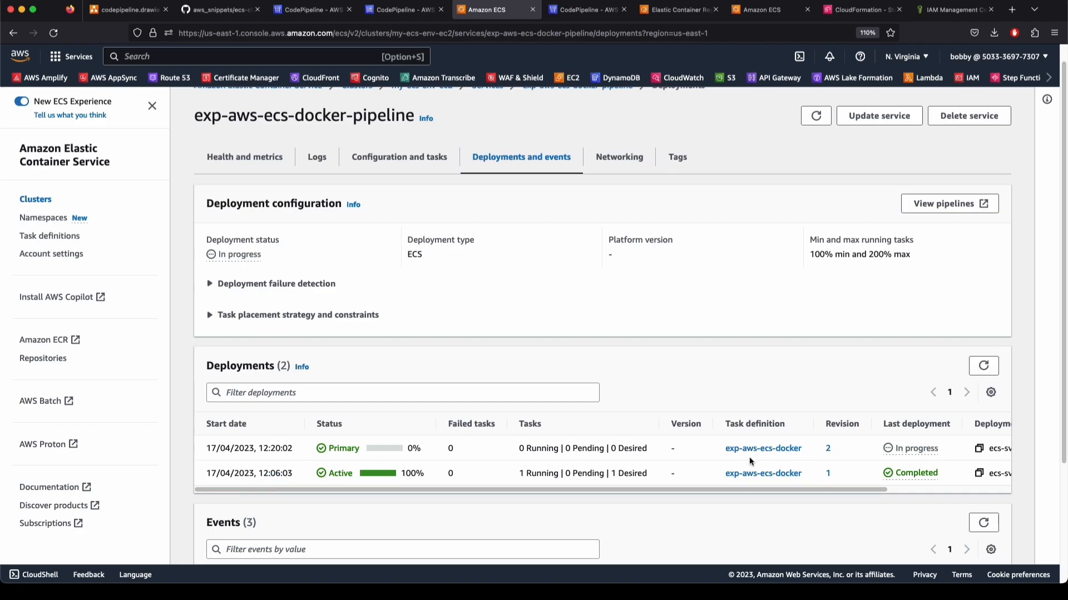
pyautogui.moveTo(843, 489); pyautogui.dragTo(983, 494)
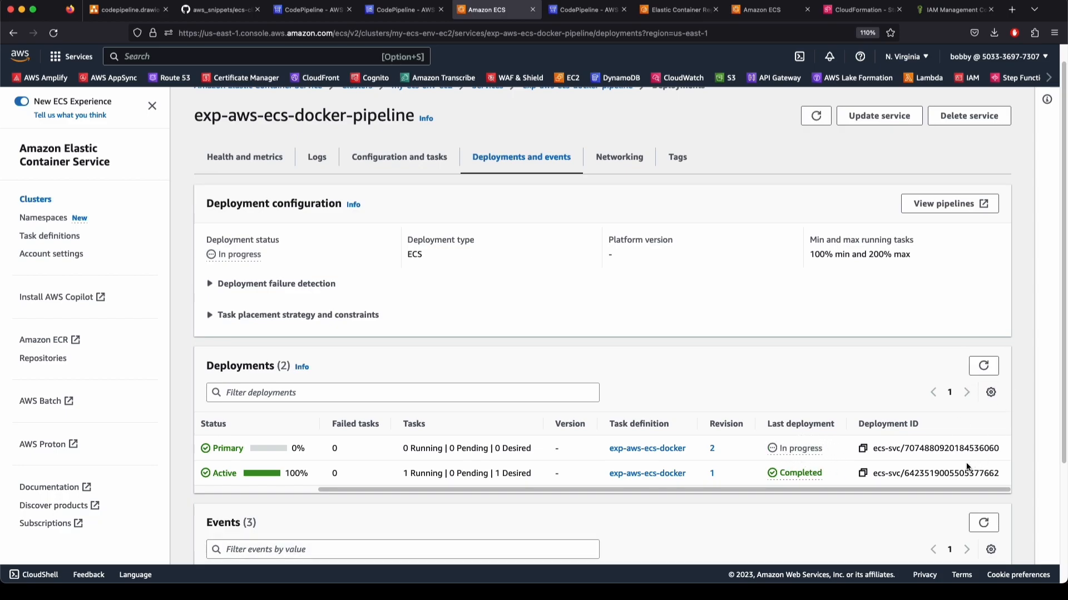
pyautogui.moveTo(941, 489); pyautogui.dragTo(504, 485)
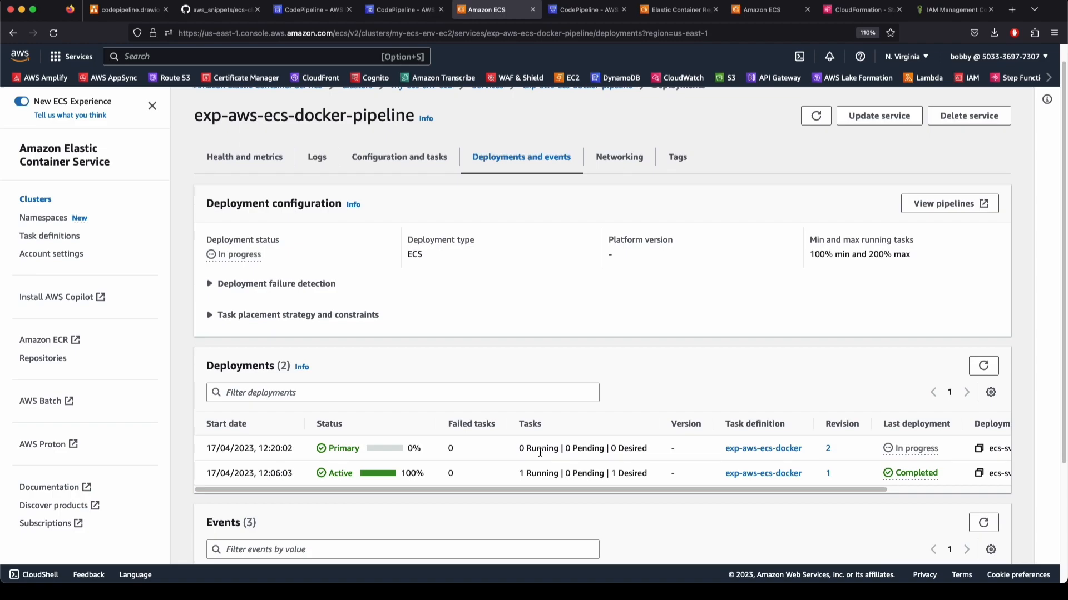
# Check the pipeline's Deploy progress in the other pipeline tabs
pyautogui.click(309, 10)
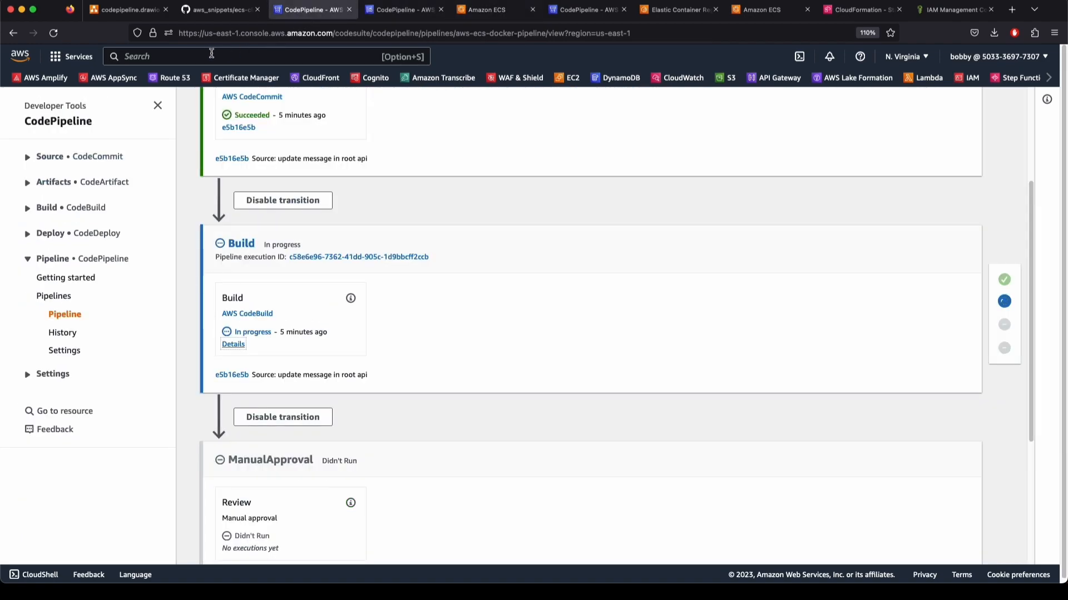
pyautogui.scroll(-5, 205, 225)
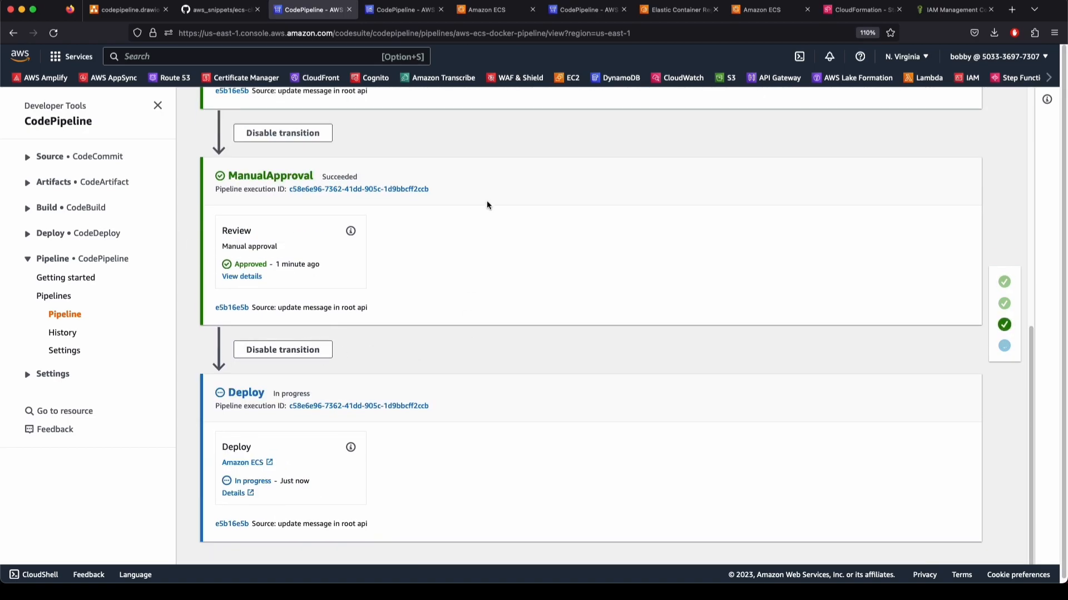
pyautogui.click(591, 10)
pyautogui.scroll(-8, 580, 262)
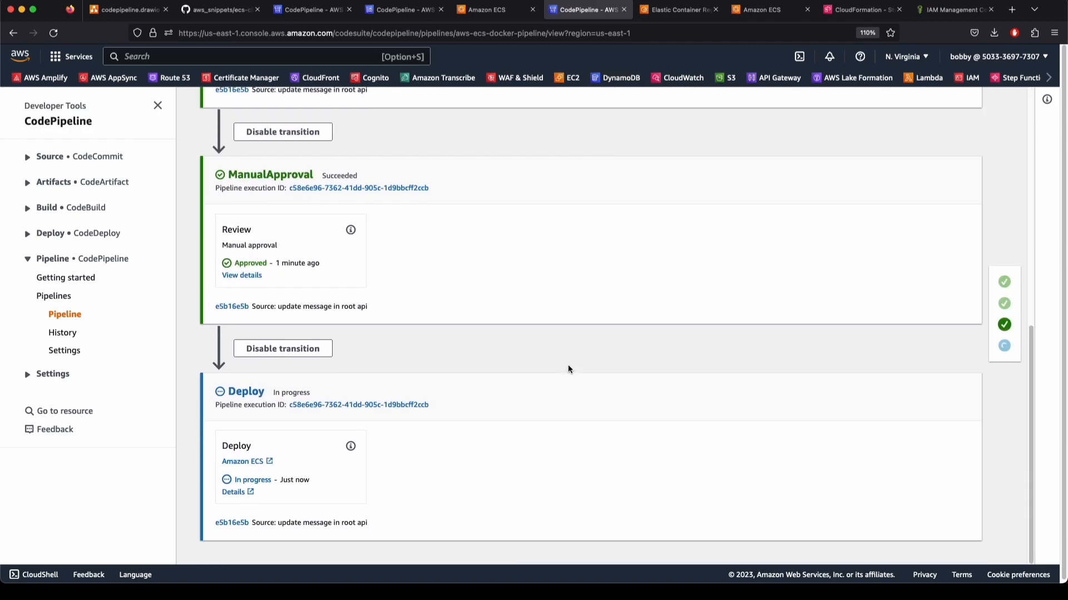
pyautogui.scroll(8, 568, 369)
pyautogui.scroll(-8, 568, 369)
# Review the task placement failure events citing insufficient CPU units
pyautogui.hotkey('ctrl', 'shift', 'Tab')
pyautogui.moveTo(532, 417); pyautogui.dragTo(622, 400)
pyautogui.click(665, 417)
pyautogui.click(676, 427)
pyautogui.click(621, 402)
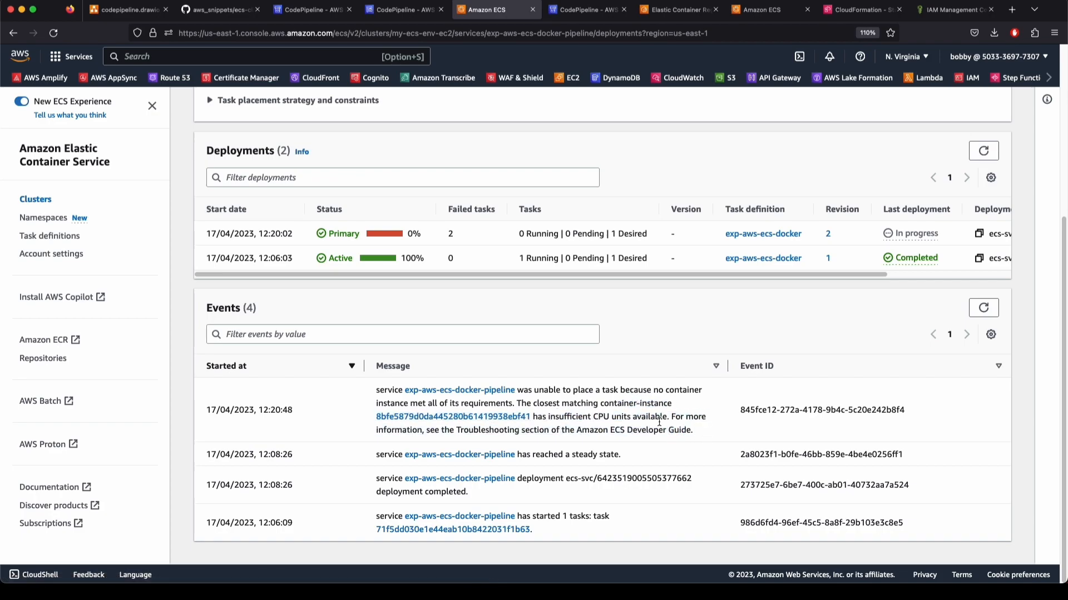
pyautogui.moveTo(567, 374); pyautogui.dragTo(607, 423)
pyautogui.click(606, 424)
pyautogui.click(640, 393)
pyautogui.moveTo(687, 444)
pyautogui.mouseDown()
pyautogui.moveTo(644, 400)
pyautogui.moveTo(674, 396)
pyautogui.moveTo(691, 439)
pyautogui.mouseUp()
pyautogui.click(692, 440)
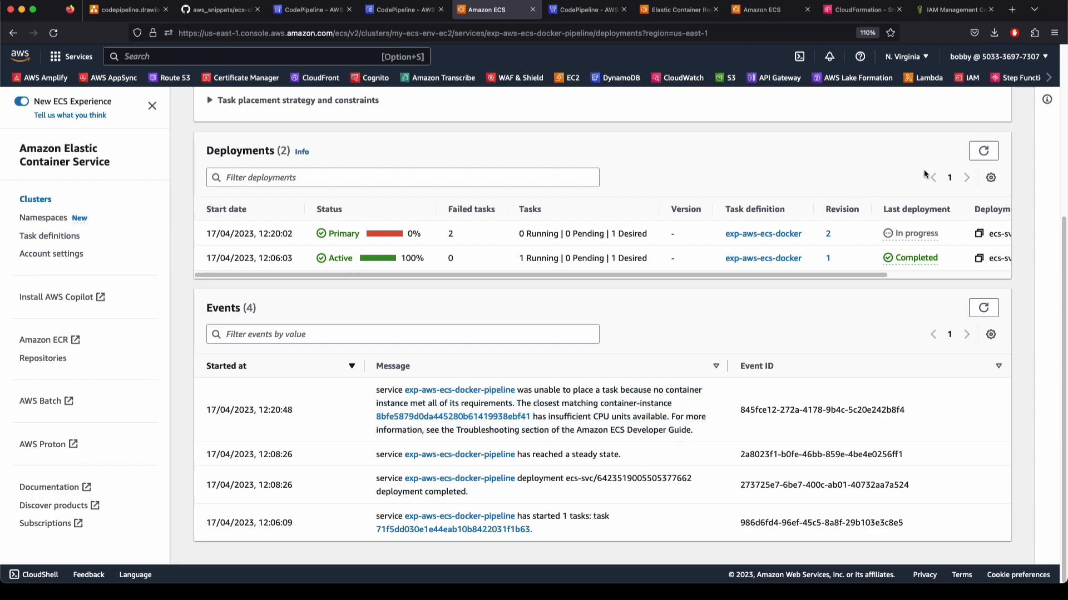
# Refresh the deployments and events to confirm revision 2 is still stuck
pyautogui.click(983, 150)
pyautogui.moveTo(872, 274); pyautogui.dragTo(834, 275)
pyautogui.scroll(5, 315, 218)
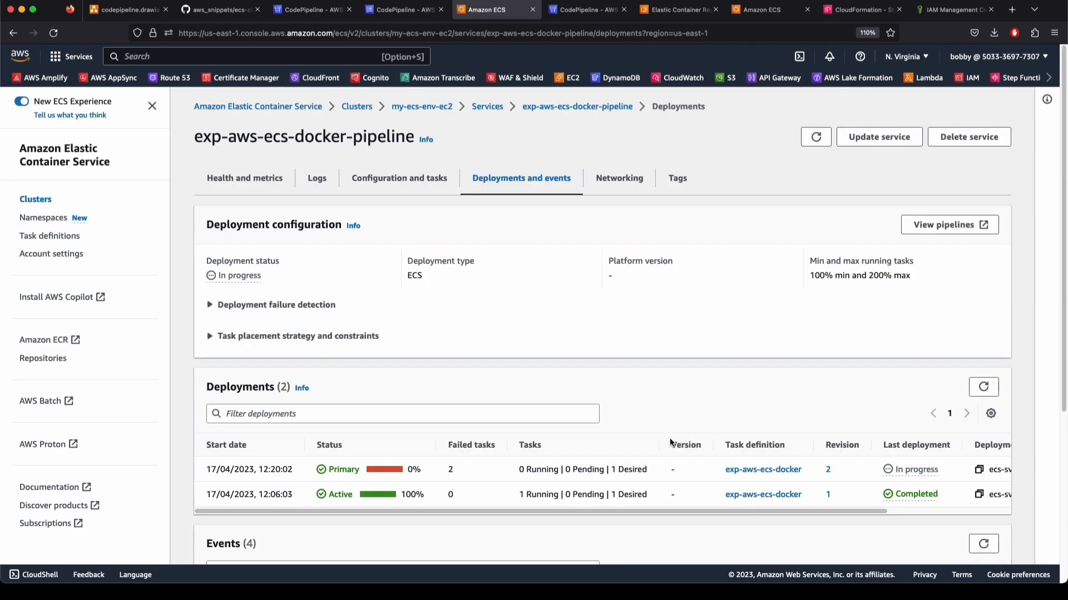
# Force-delete the exp-aws-ecs-docker-pipeline service, confirming with 'delete'
pyautogui.click(488, 109)
pyautogui.click(211, 450)
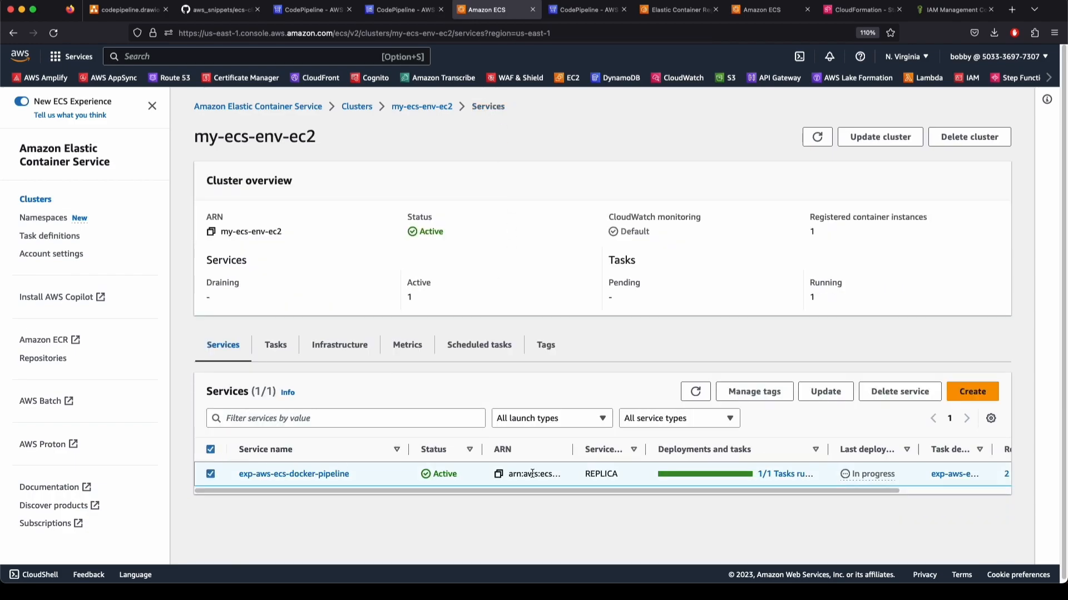
pyautogui.click(890, 392)
pyautogui.click(428, 391)
pyautogui.write('delete')
pyautogui.click(405, 346)
pyautogui.click(677, 430)
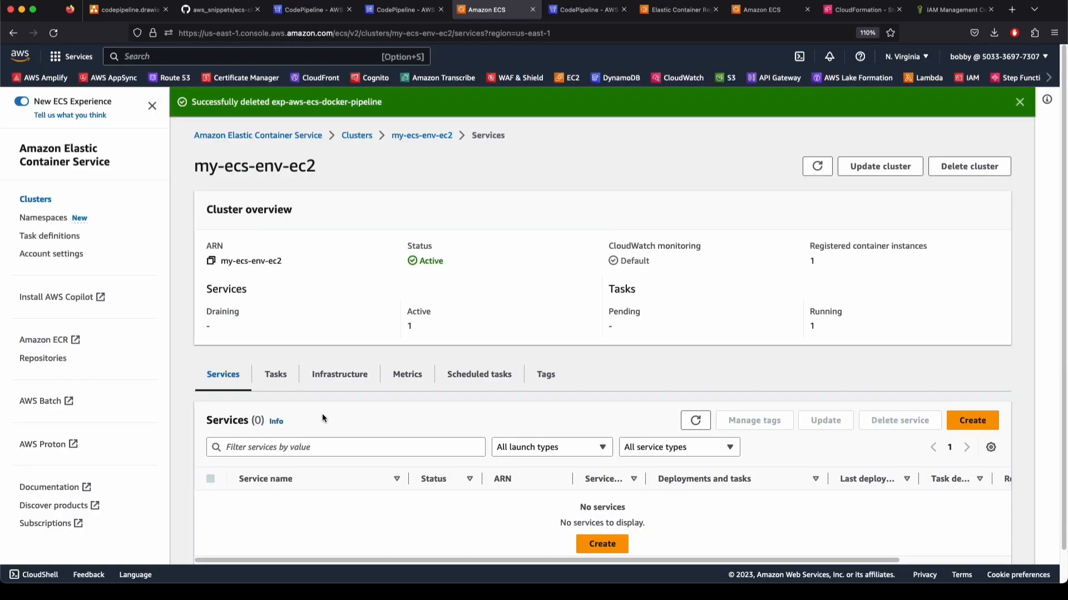
# Stop the remaining running task in my-ecs-env-ec2 and refresh the task list
pyautogui.click(280, 371)
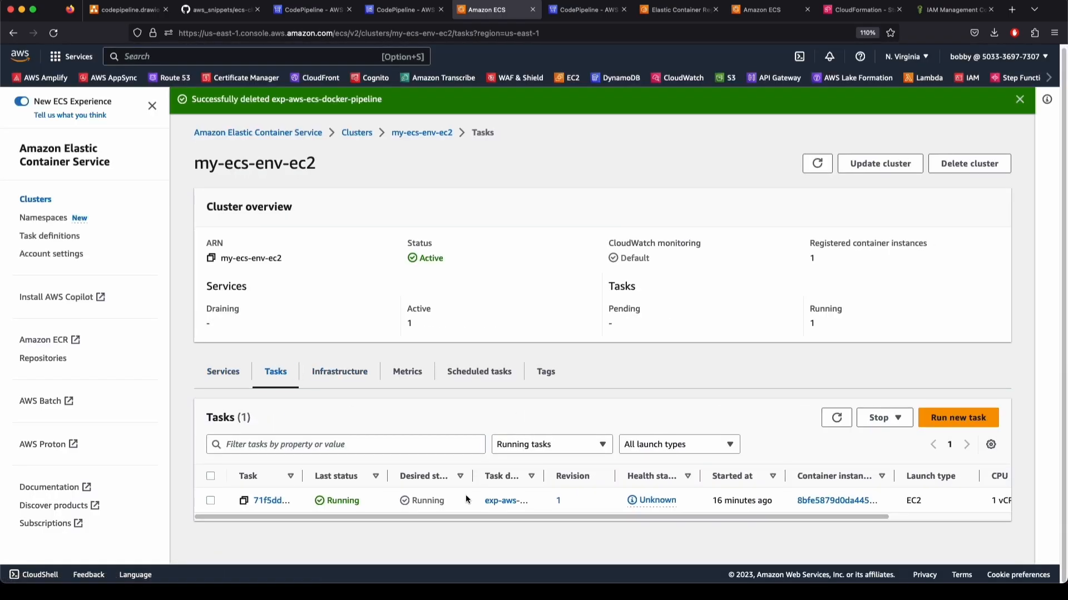
pyautogui.click(210, 476)
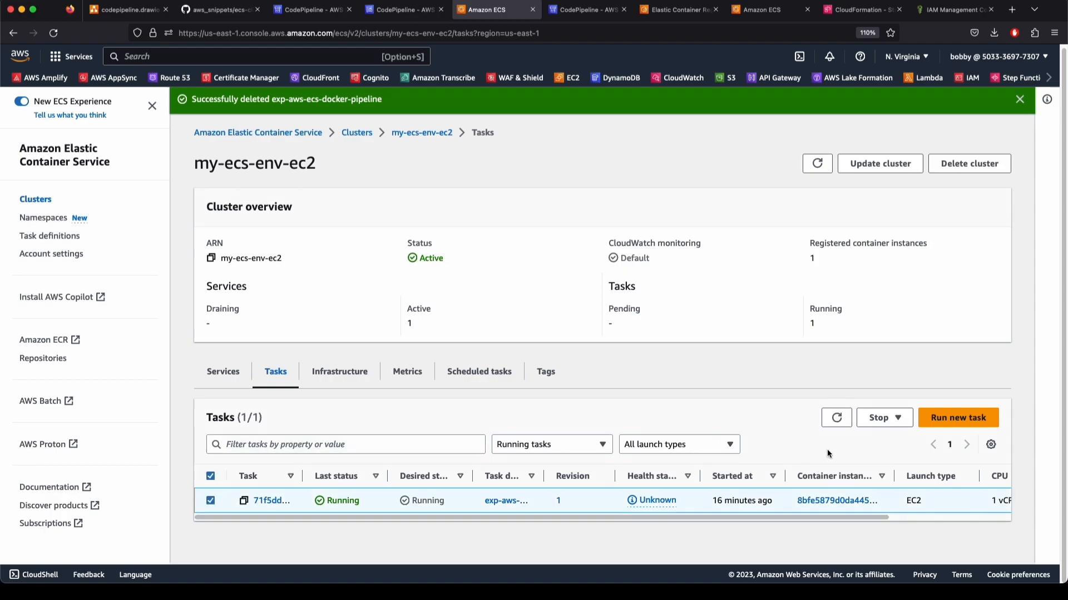
pyautogui.click(881, 418)
pyautogui.click(886, 439)
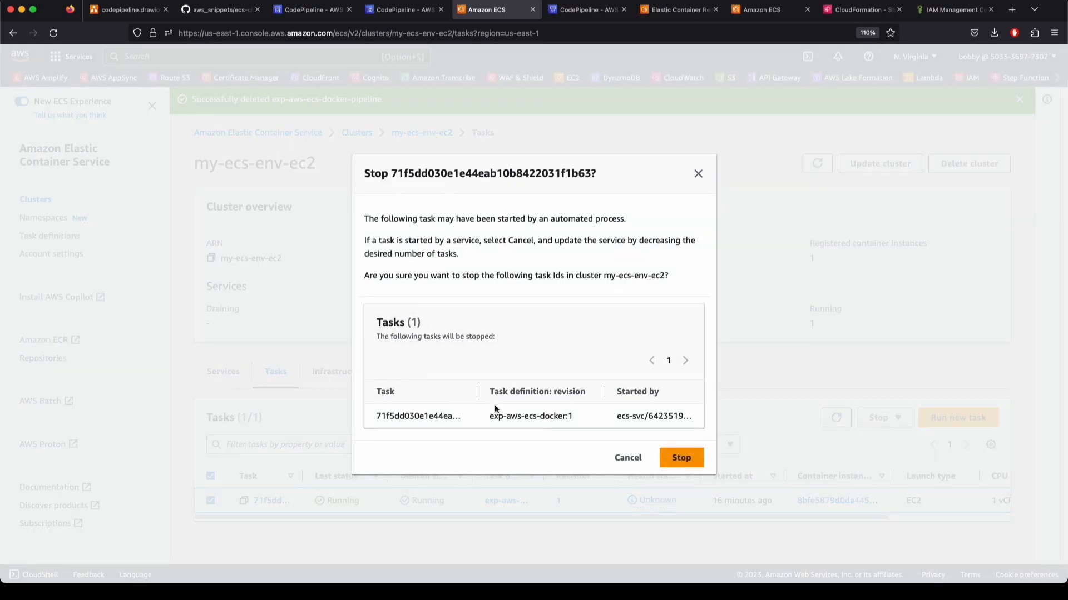
pyautogui.click(681, 461)
pyautogui.scroll(-1, 455, 536)
pyautogui.scroll(1, 455, 536)
pyautogui.click(837, 451)
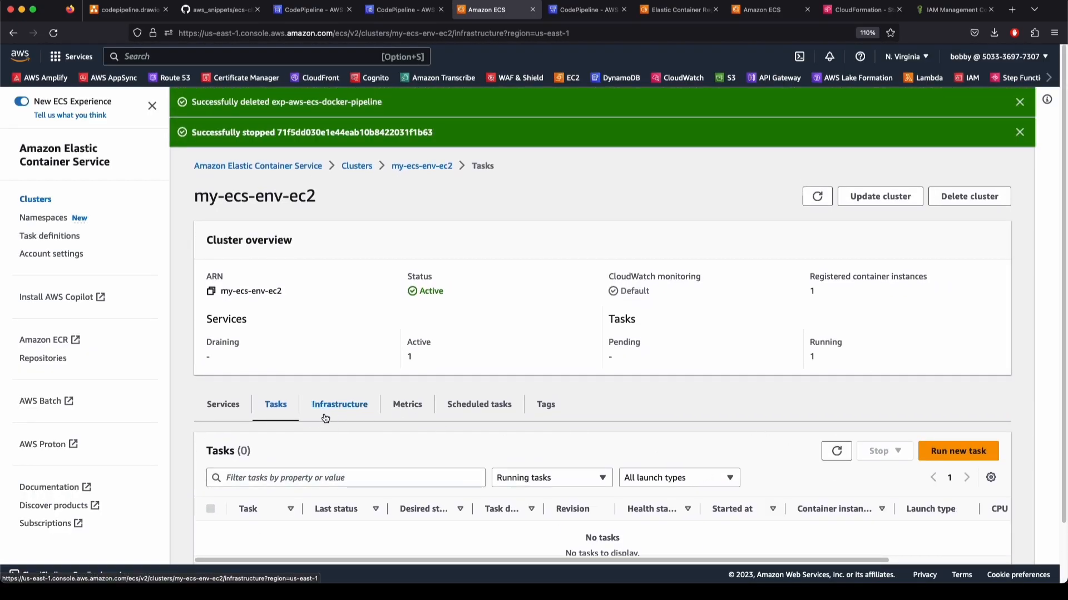
# Verify the container instance runs 0 tasks, then view the cluster's services
pyautogui.click(338, 404)
pyautogui.scroll(-2, 334, 412)
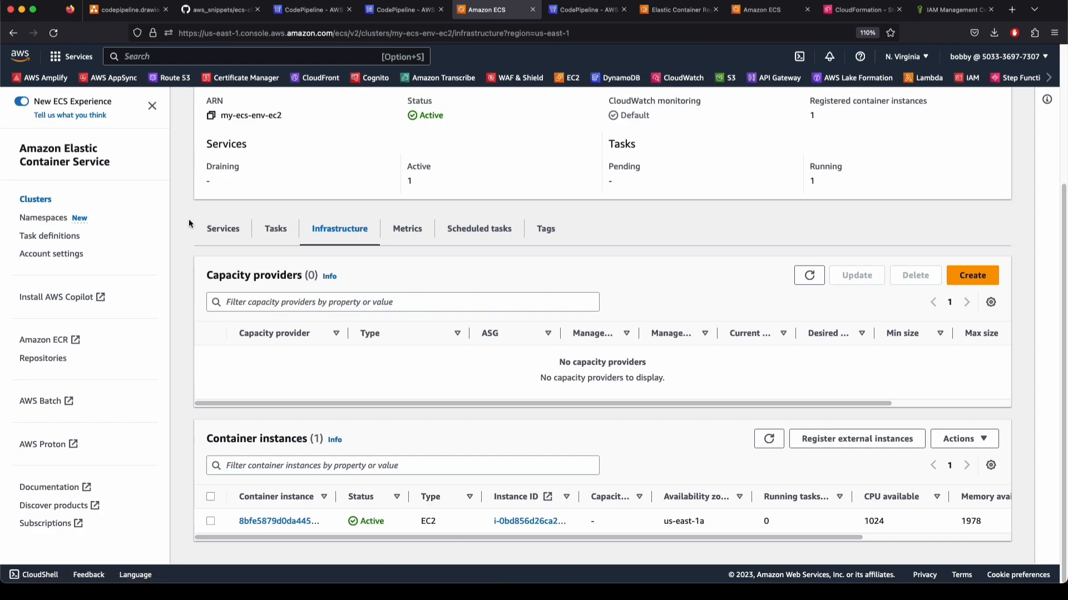
pyautogui.click(227, 230)
# List all task definitions without the active filter and start creating a new one
pyautogui.click(41, 235)
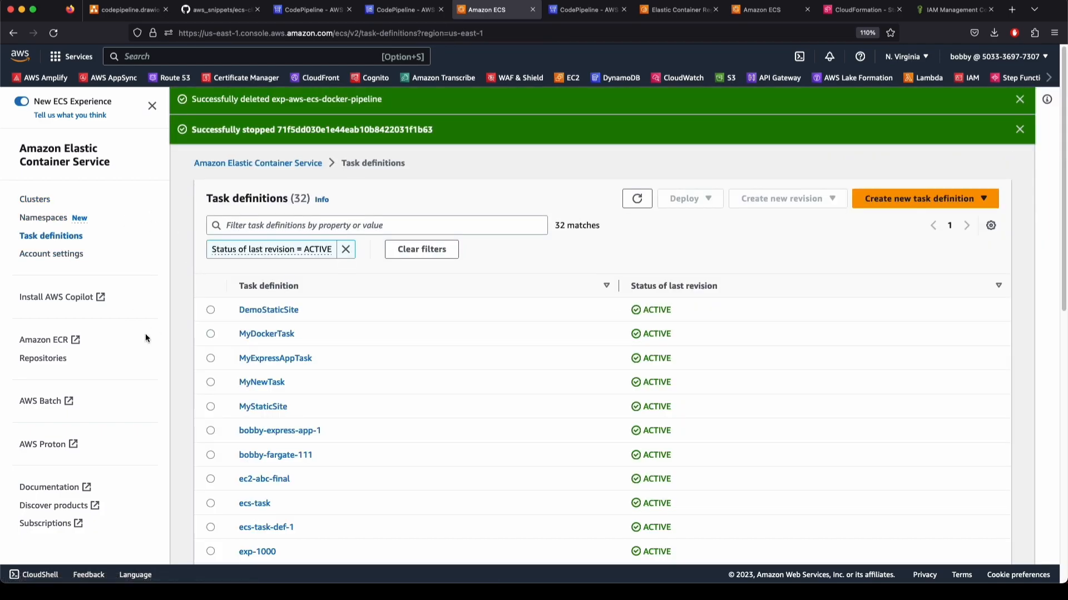
pyautogui.click(345, 249)
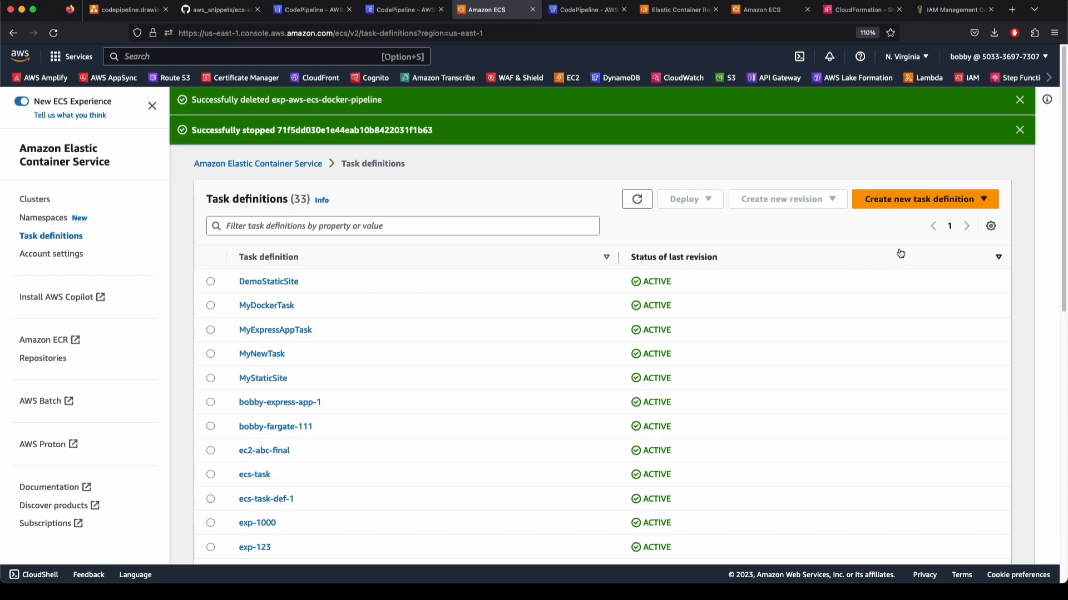
pyautogui.click(918, 200)
pyautogui.click(916, 219)
# Enter aws-ecs-docker-pipeline-10 as the family name and review the form down to the container Name
pyautogui.click(448, 307)
pyautogui.press('super+v')
pyautogui.press('super+a')
pyautogui.write('aw')
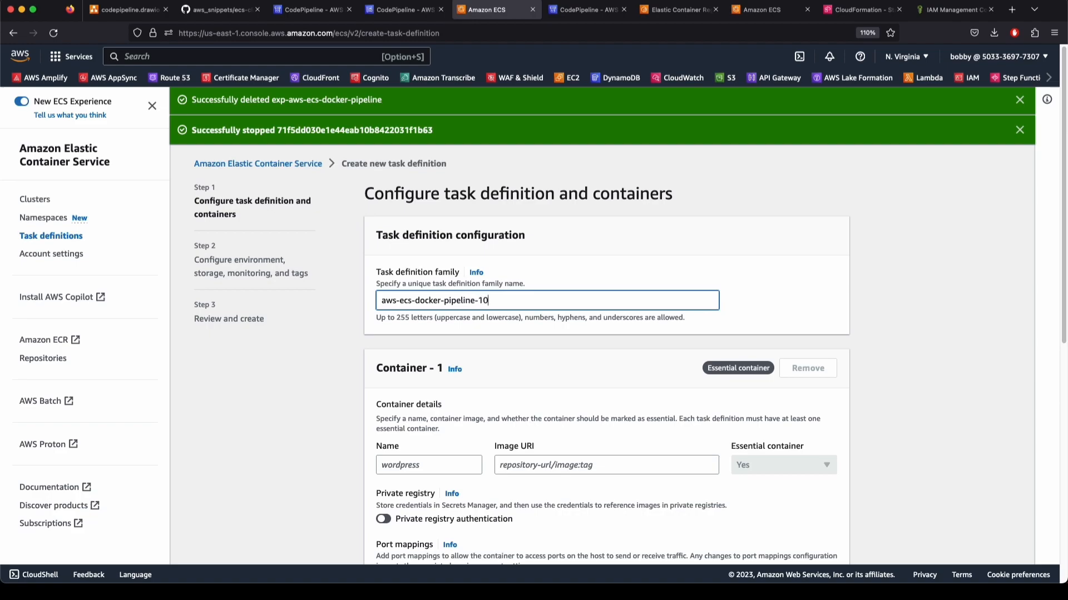
pyautogui.scroll(-5, 390, 433)
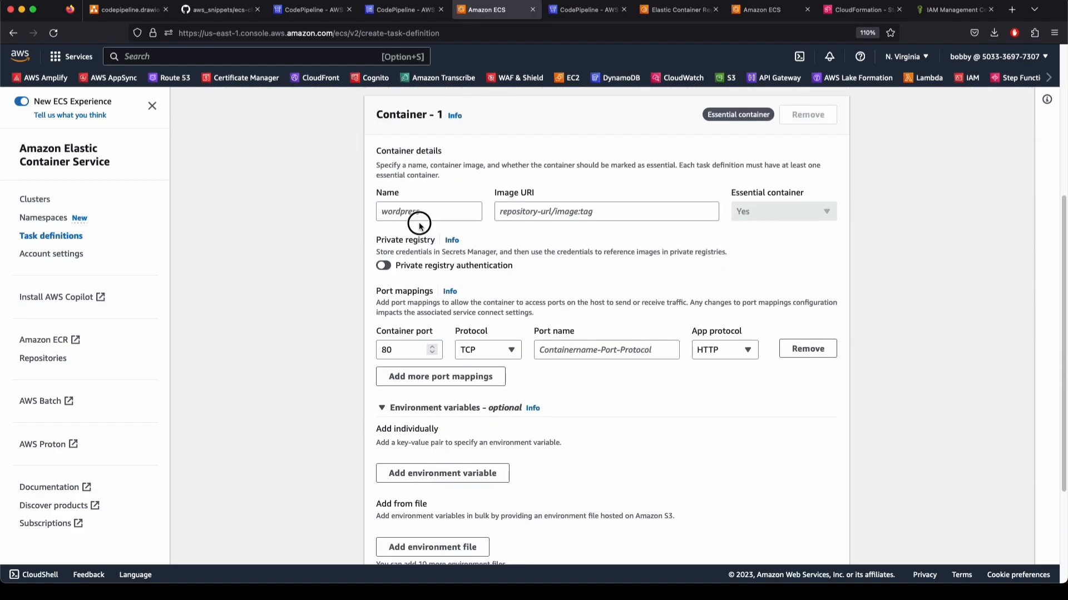
pyautogui.scroll(5, 419, 217)
pyautogui.click(396, 453)
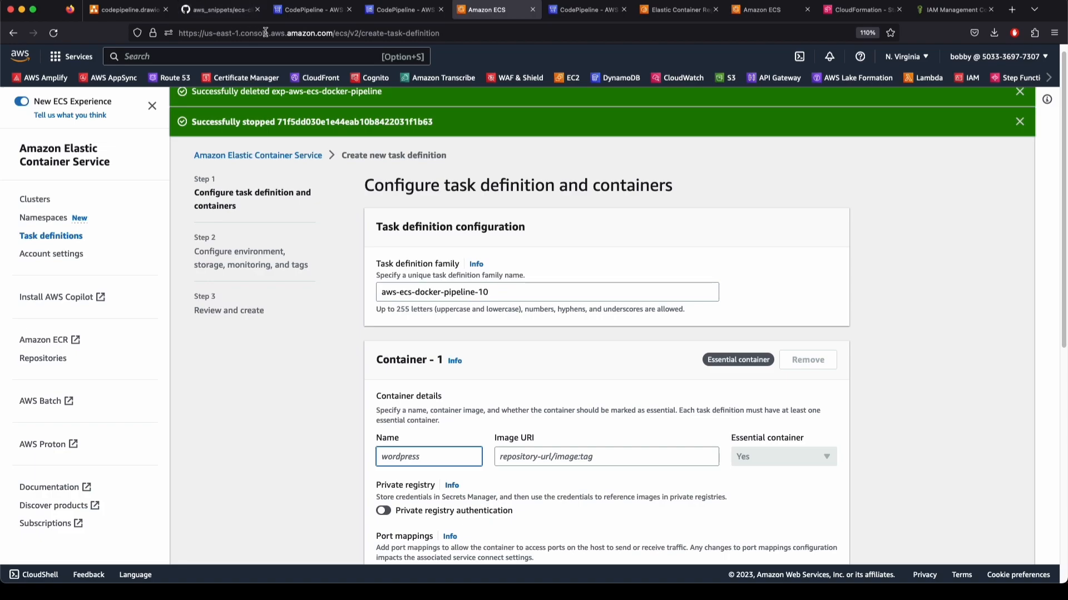
# Open buildspec.yml in the aws-ecs-docker CodeCommit repository to find the container name
pyautogui.click(309, 9)
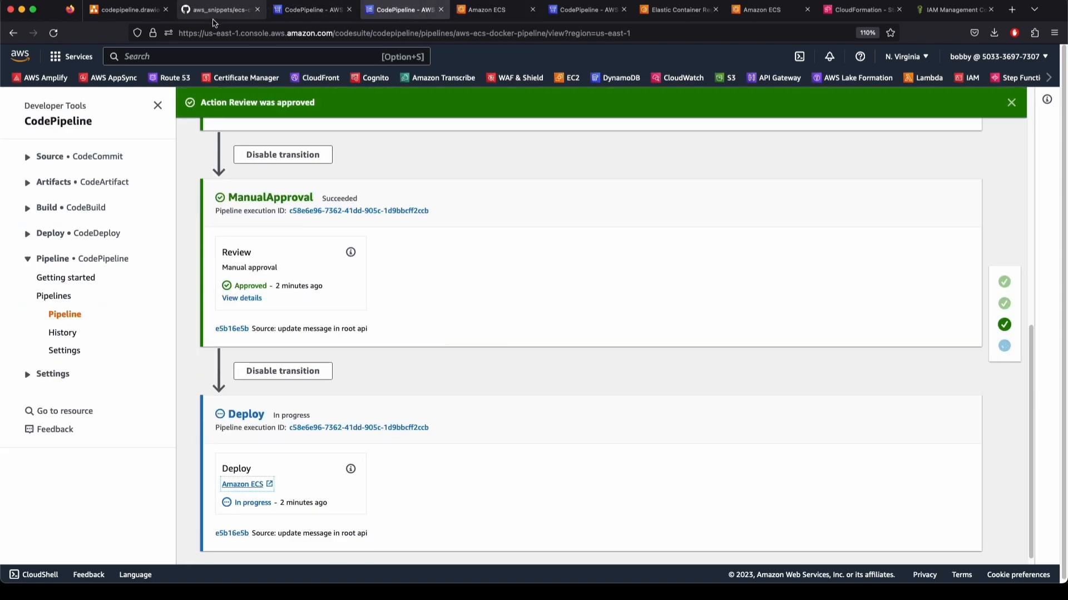
pyautogui.click(216, 11)
pyautogui.click(309, 10)
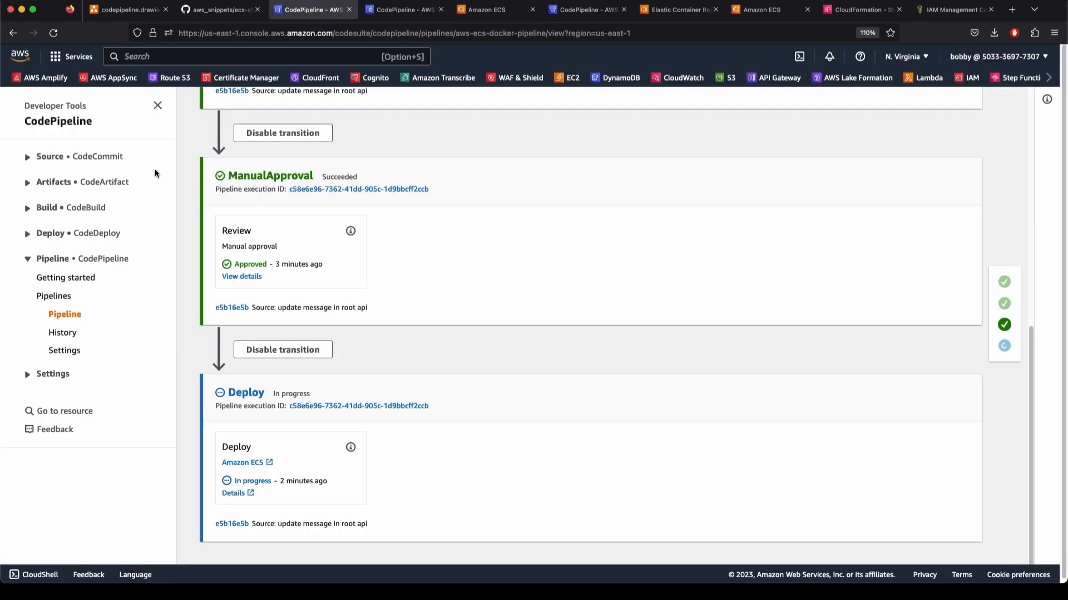
pyautogui.click(49, 156)
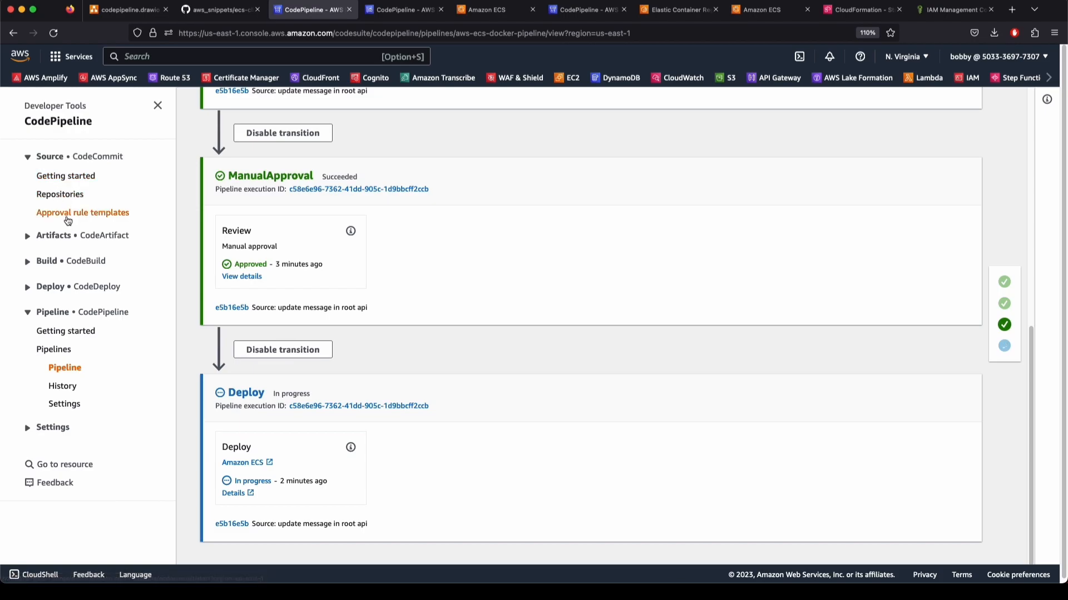
pyautogui.click(67, 196)
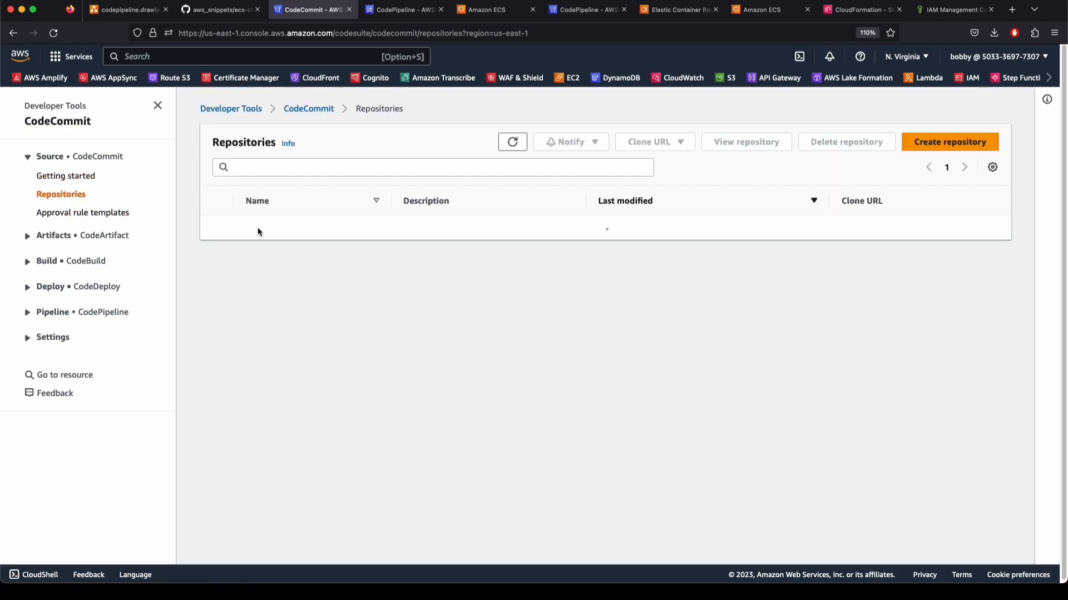
pyautogui.click(258, 231)
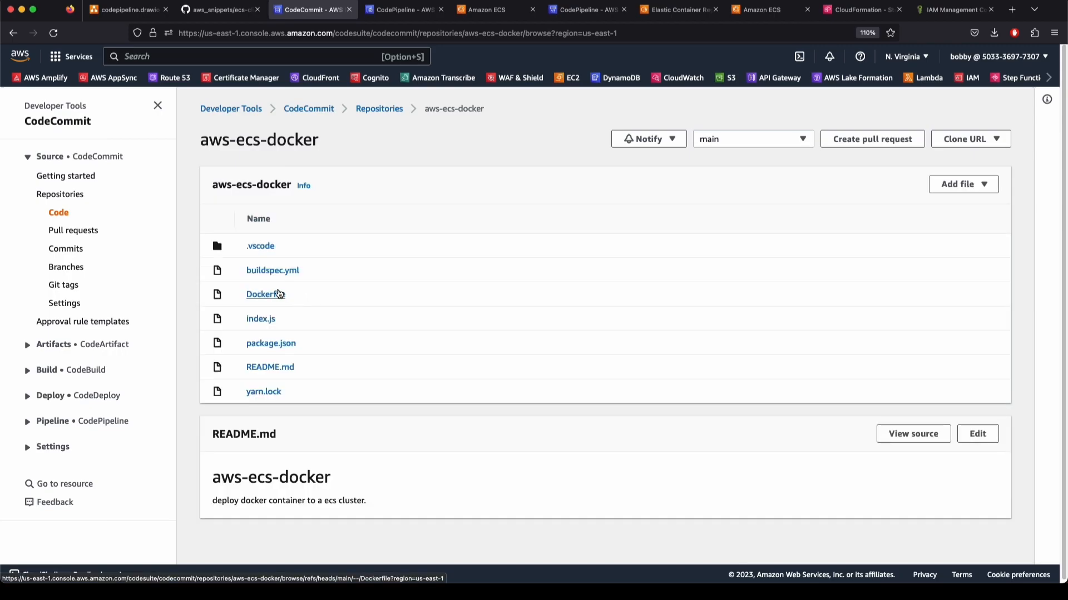
pyautogui.click(266, 294)
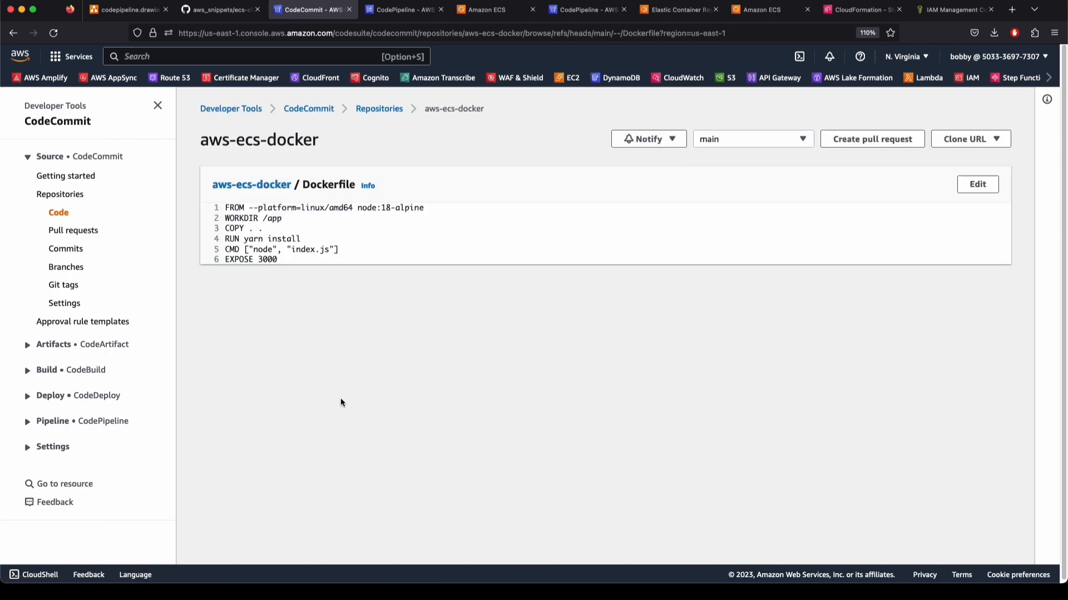
pyautogui.press('super+Left')
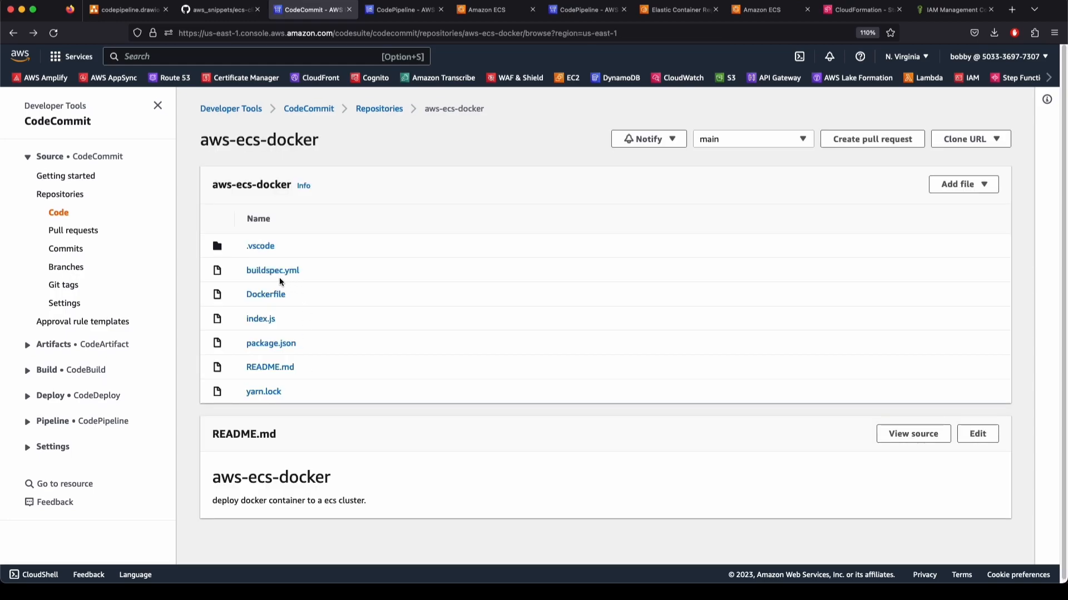
pyautogui.click(273, 271)
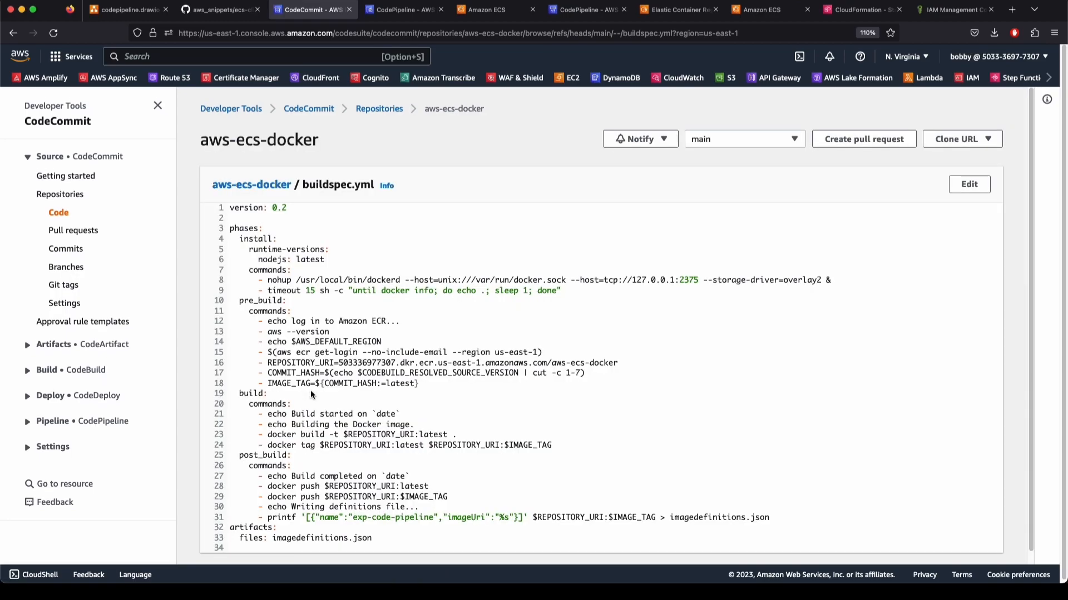
pyautogui.scroll(-1, 315, 388)
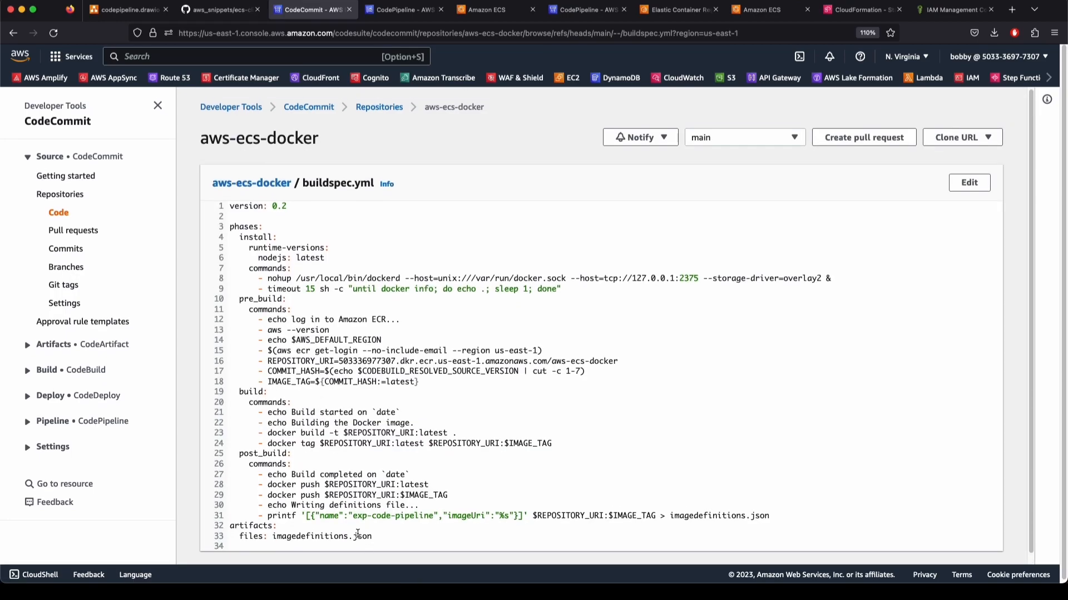
# Paste exp-code-pipeline as the container name and copy the aws-ecs-docker image URI from ECR
pyautogui.moveTo(354, 519); pyautogui.dragTo(433, 512)
pyautogui.press('super+c')
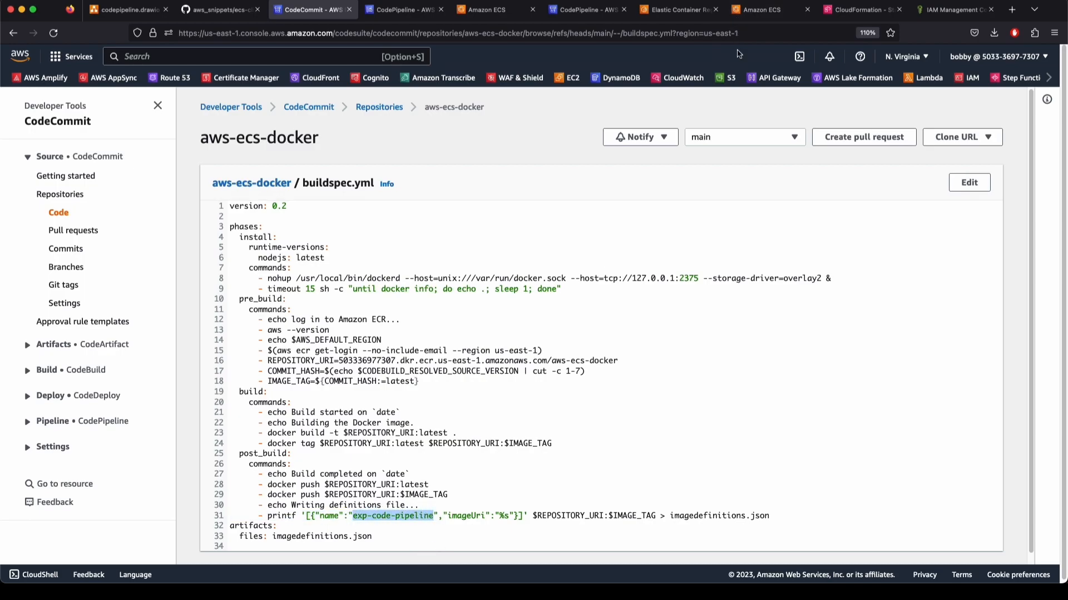
pyautogui.click(486, 12)
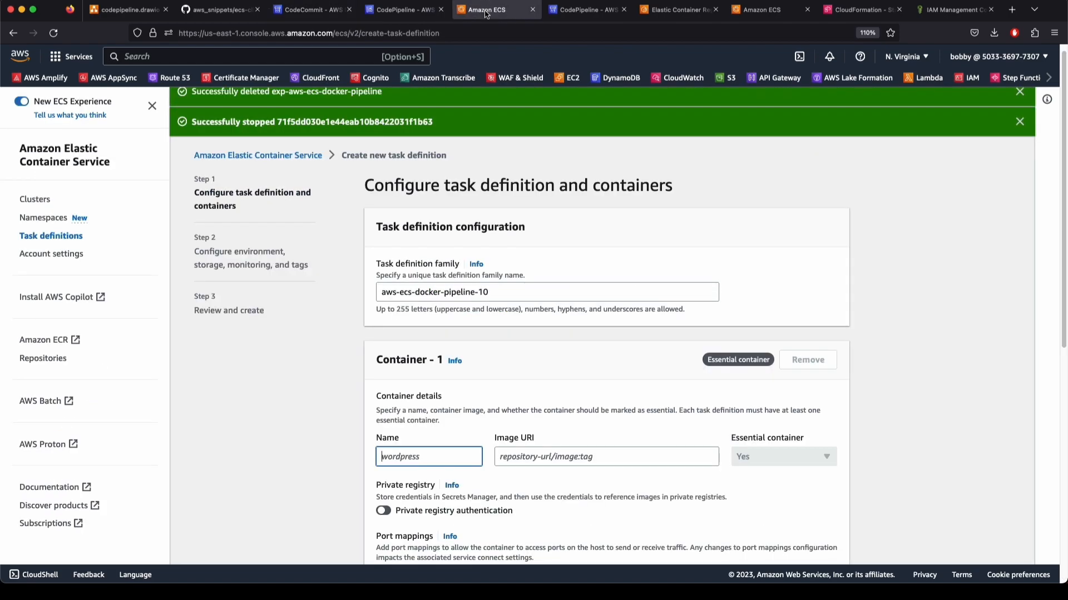
pyautogui.press('super+v')
pyautogui.click(608, 459)
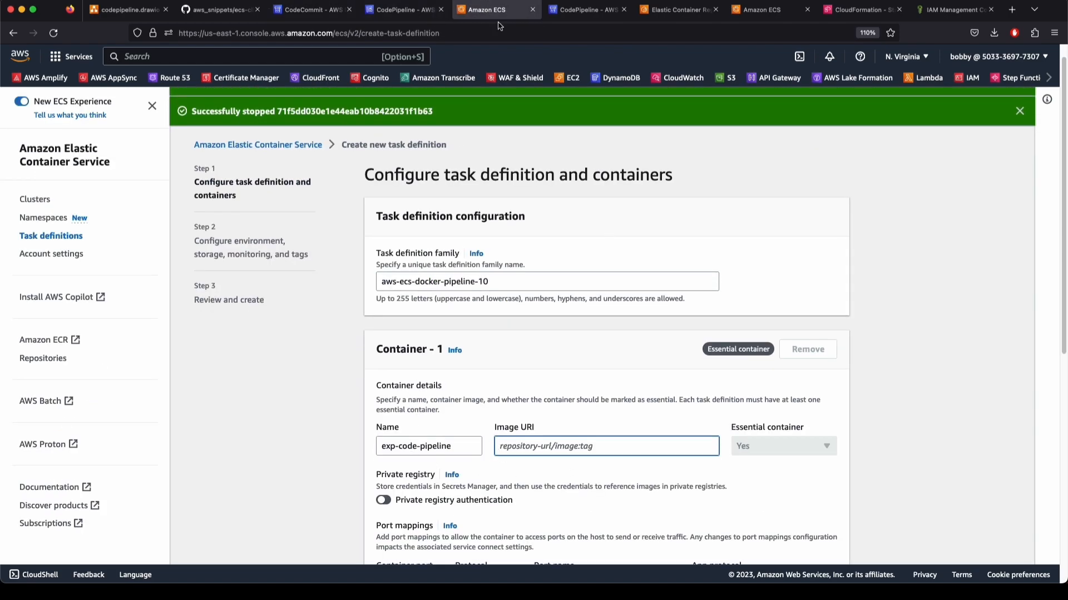
pyautogui.click(677, 9)
pyautogui.click(213, 275)
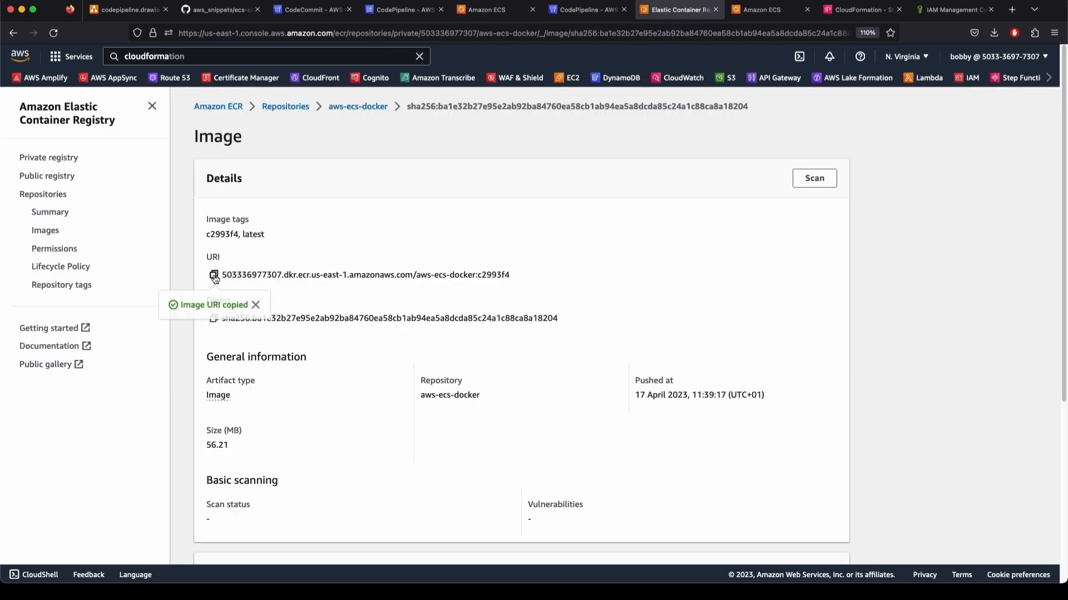
pyautogui.click(583, 10)
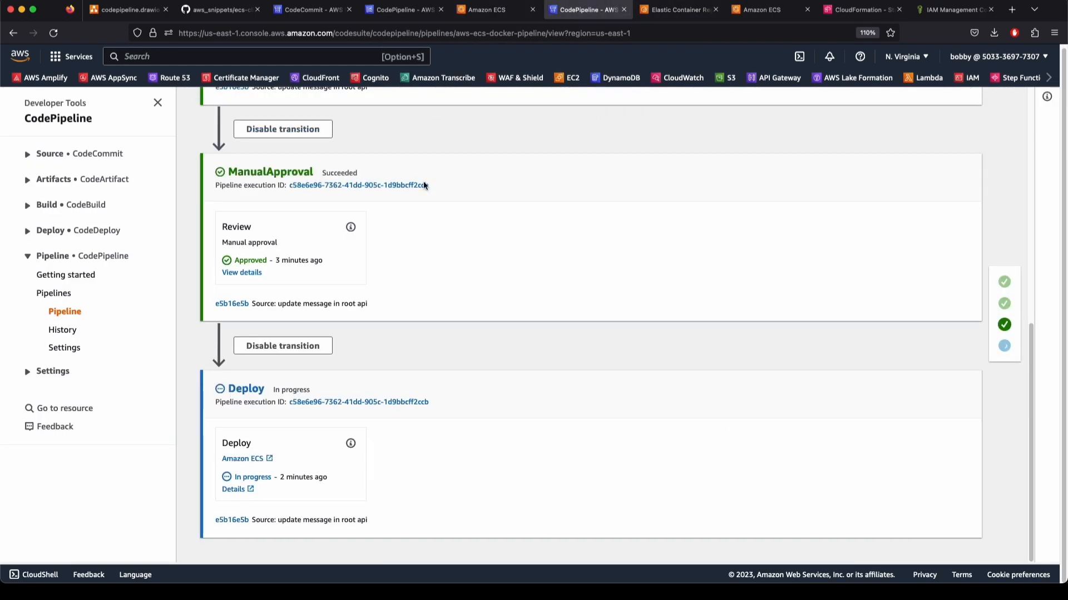
pyautogui.click(471, 10)
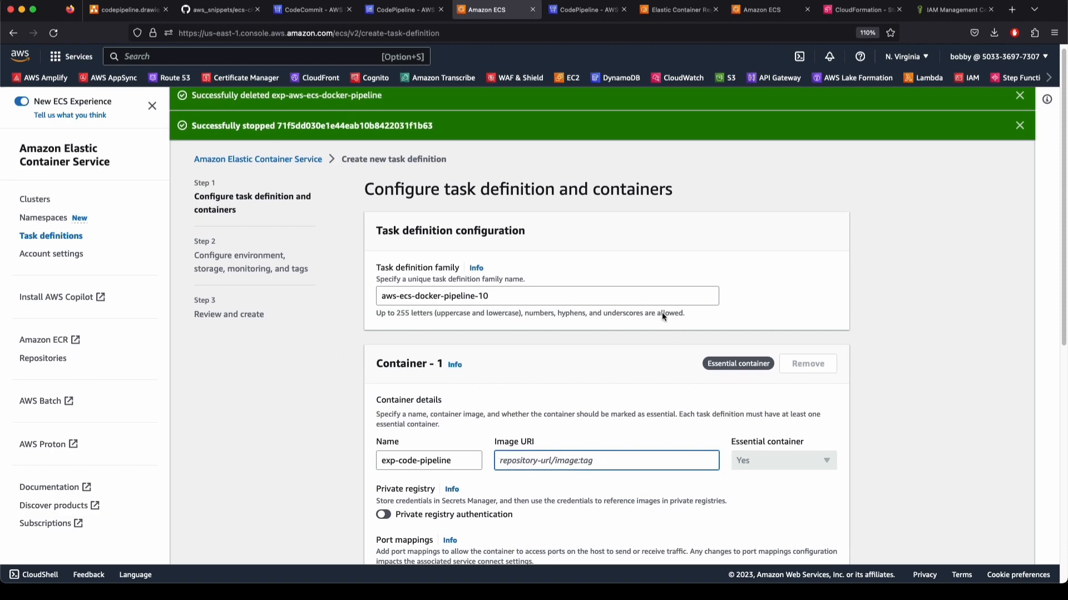
# Paste the image URI without its c2993f4 tag and set the container port to 3000
pyautogui.scroll(-4, 606, 384)
pyautogui.press('super+v')
pyautogui.press('BackSpace')
pyautogui.press('BackSpace')
pyautogui.press('BackSpace')
pyautogui.press('BackSpace')
pyautogui.press('BackSpace')
pyautogui.press('BackSpace')
pyautogui.press('BackSpace')
pyautogui.press('BackSpace')
pyautogui.press('super+Left')
pyautogui.press('super+Right')
pyautogui.doubleClick(390, 364)
pyautogui.write('3000')
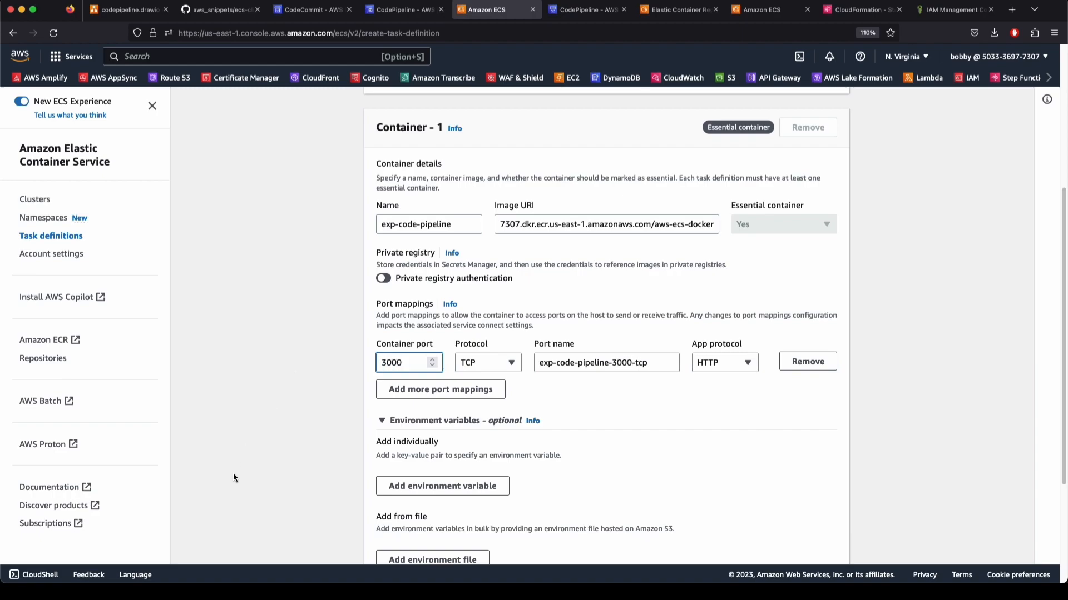
# Check the health check settings and continue to the environment settings
pyautogui.scroll(-3, 232, 477)
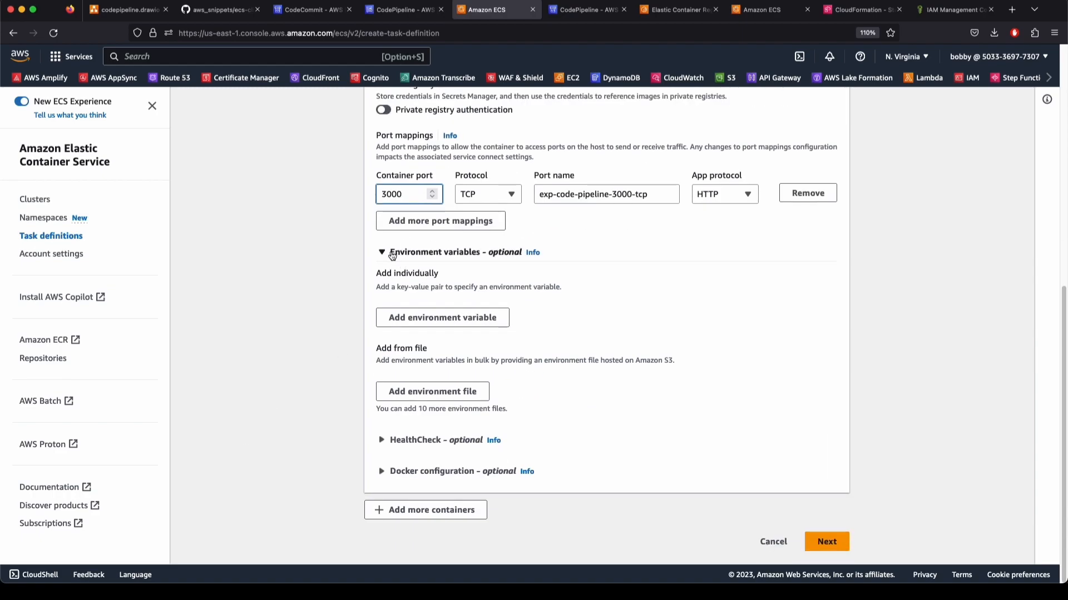
pyautogui.scroll(7, 303, 370)
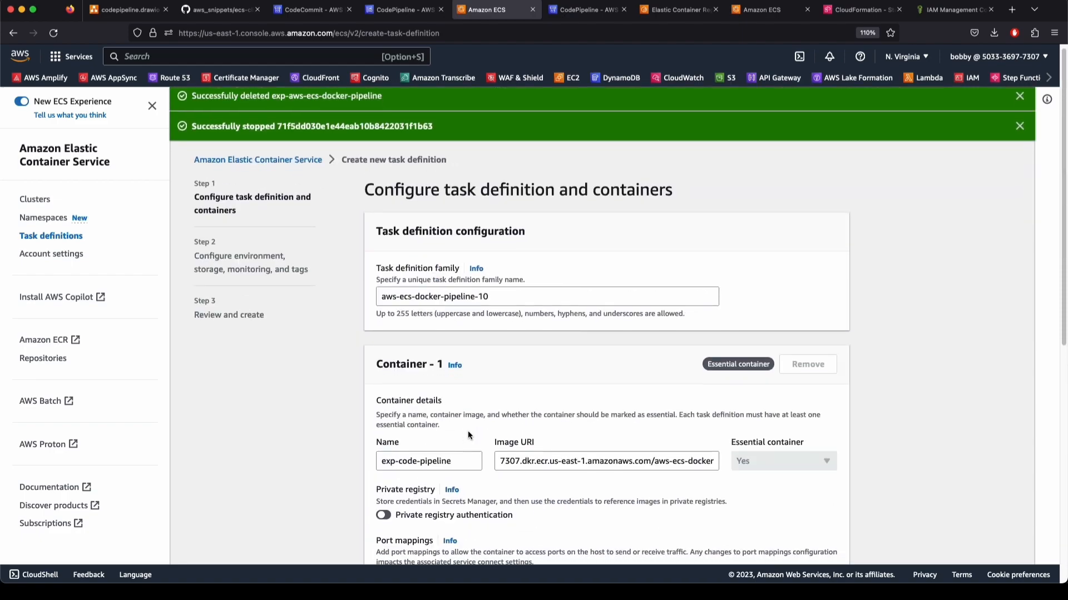
pyautogui.scroll(-7, 468, 435)
pyautogui.click(443, 449)
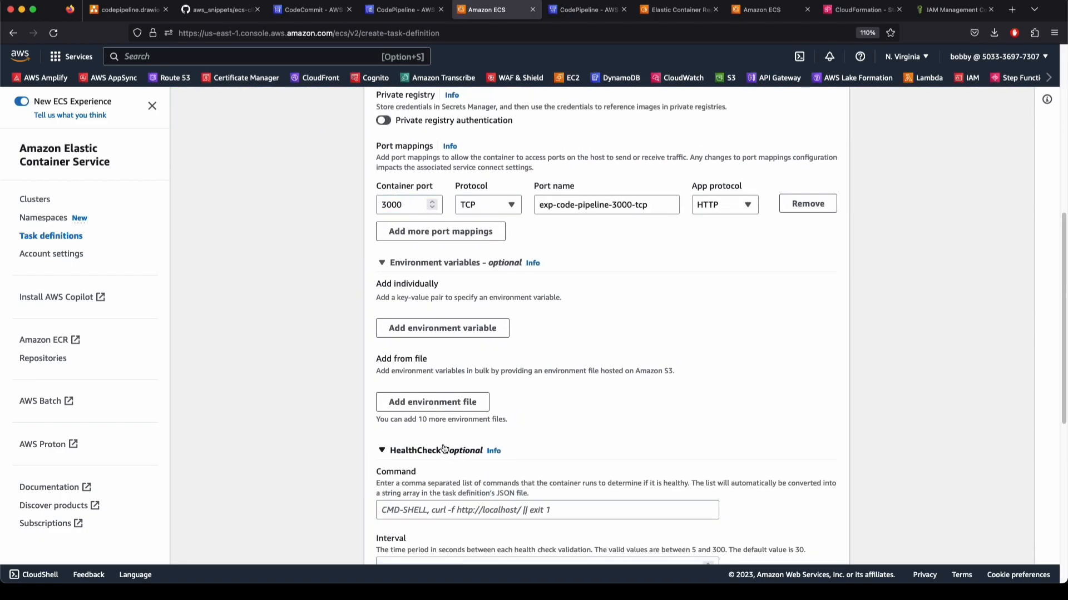
pyautogui.scroll(-7, 432, 507)
pyautogui.scroll(15, 299, 476)
pyautogui.scroll(-5, 300, 476)
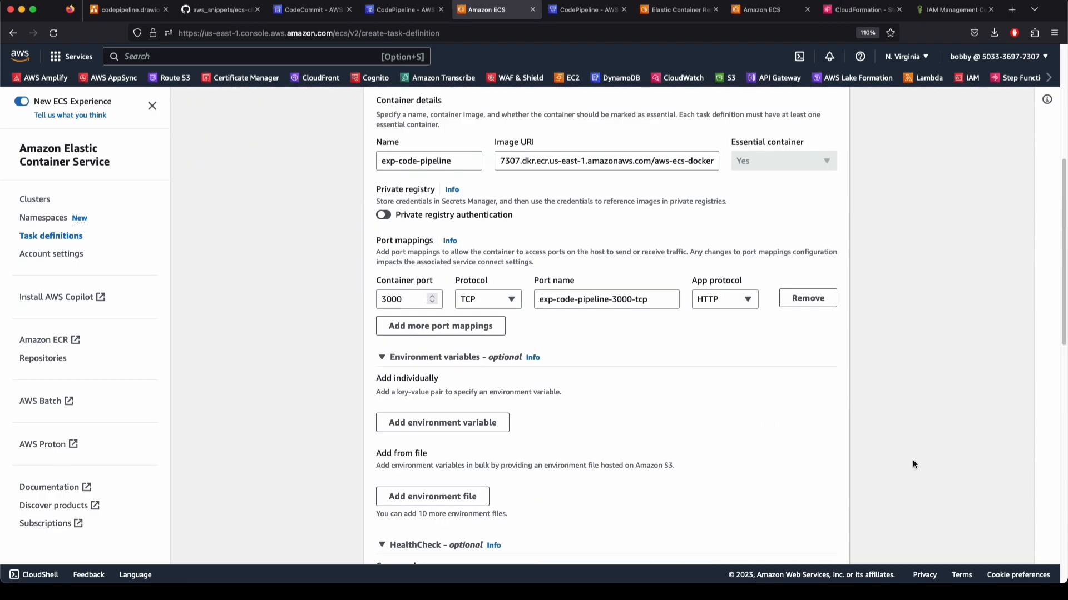
pyautogui.scroll(-12, 914, 460)
pyautogui.click(825, 541)
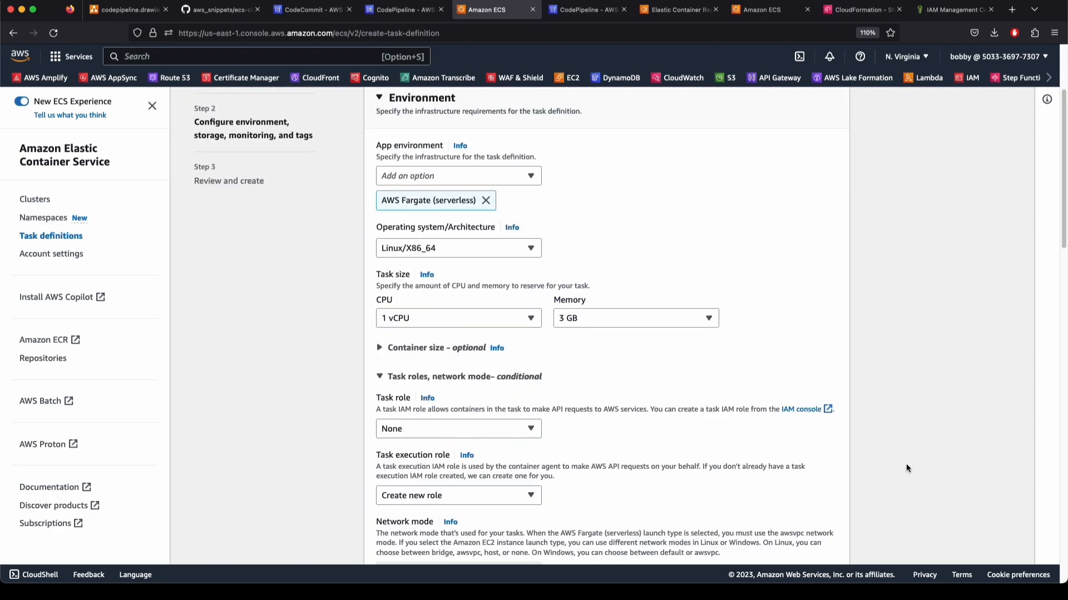
# Replace AWS Fargate with Amazon EC2 instances on Linux/X86_64 and clear the CPU value
pyautogui.click(486, 317)
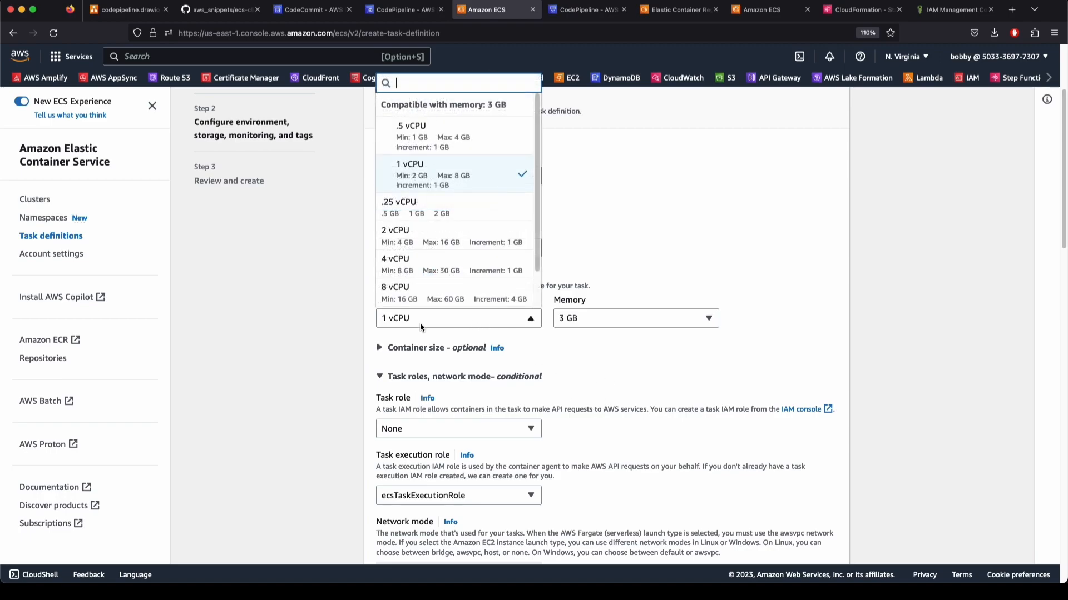
pyautogui.click(414, 131)
pyautogui.scroll(3, 355, 363)
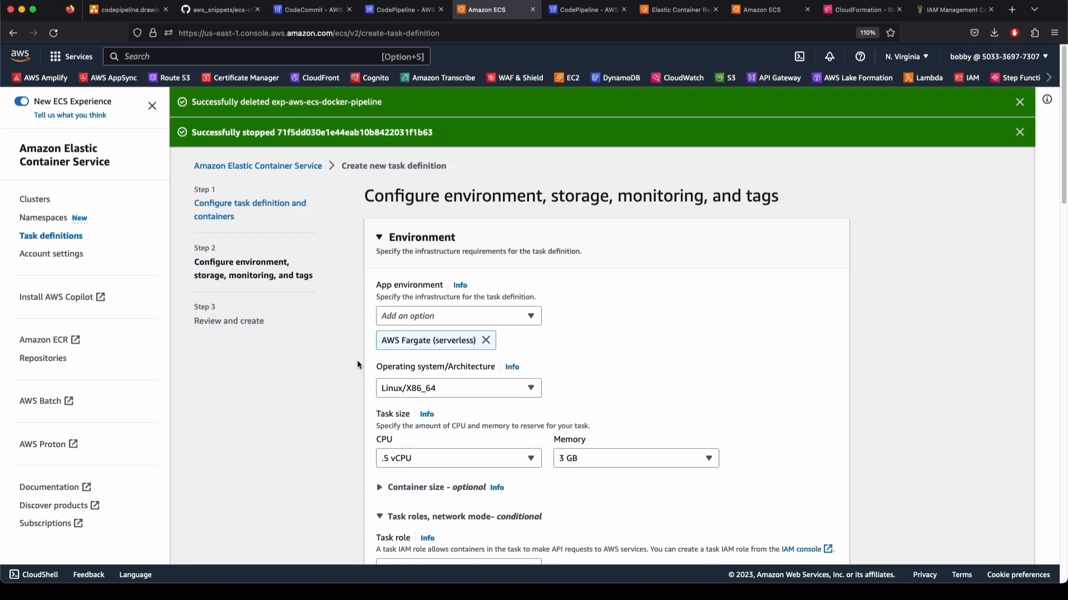
pyautogui.click(446, 316)
pyautogui.click(386, 335)
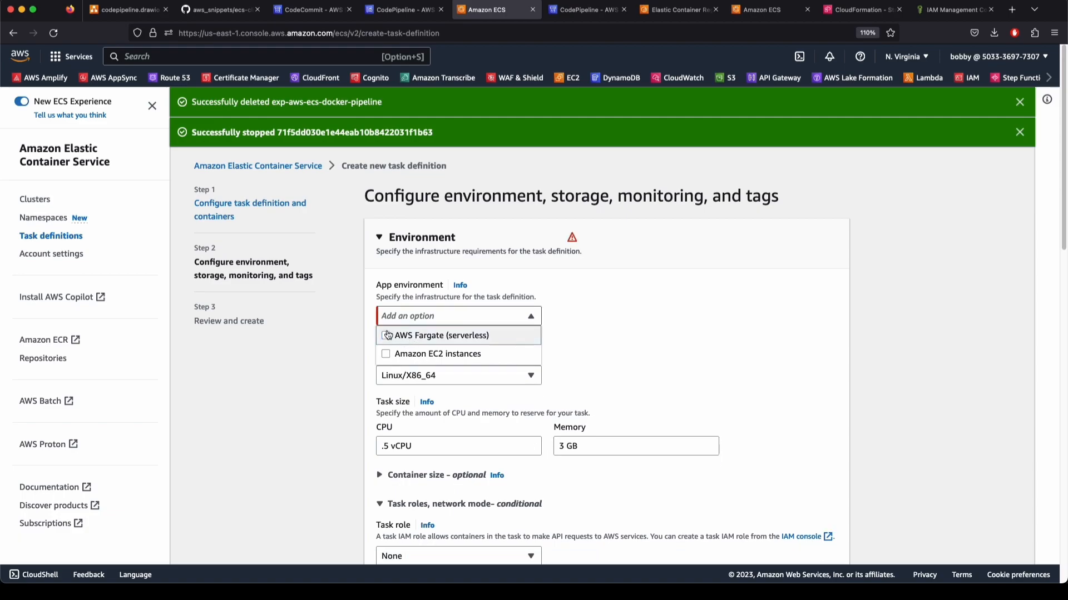
pyautogui.click(426, 354)
pyautogui.click(448, 318)
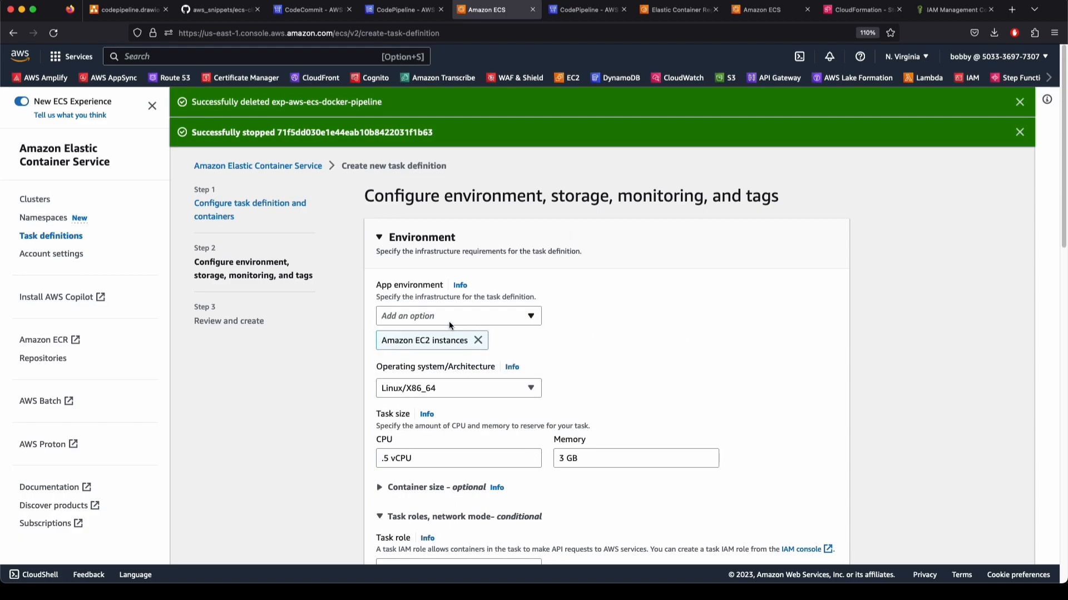
pyautogui.click(445, 393)
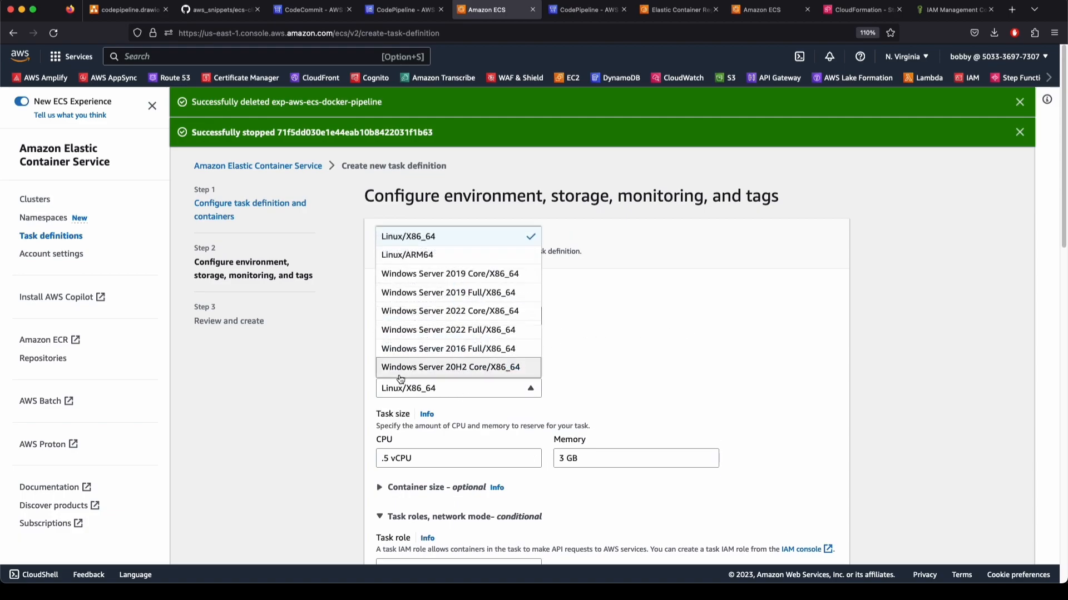
pyautogui.click(424, 240)
pyautogui.scroll(-1, 711, 406)
pyautogui.scroll(1, 448, 356)
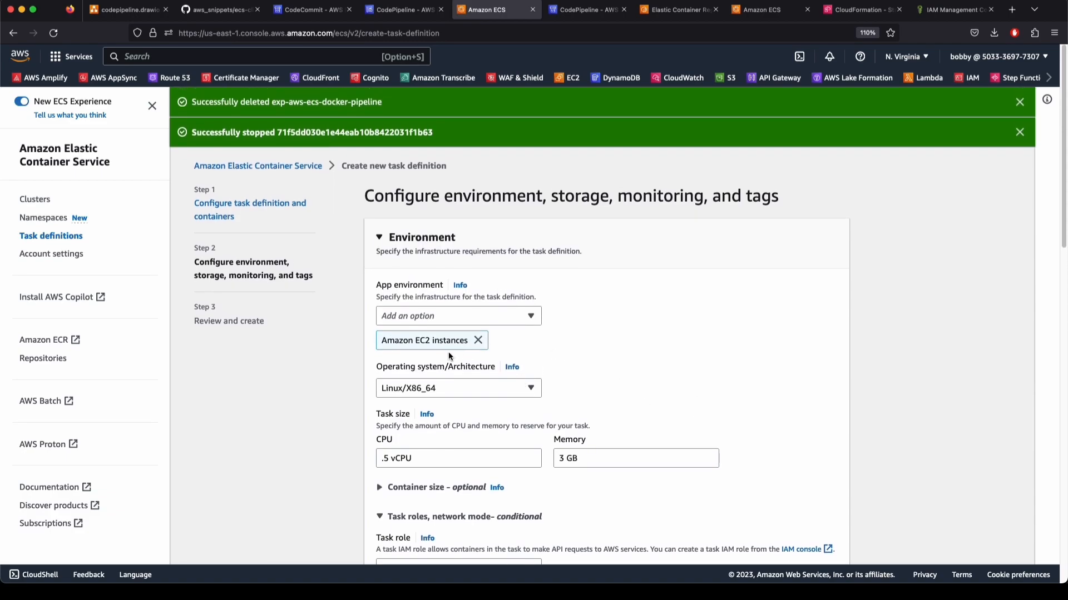
pyautogui.click(409, 457)
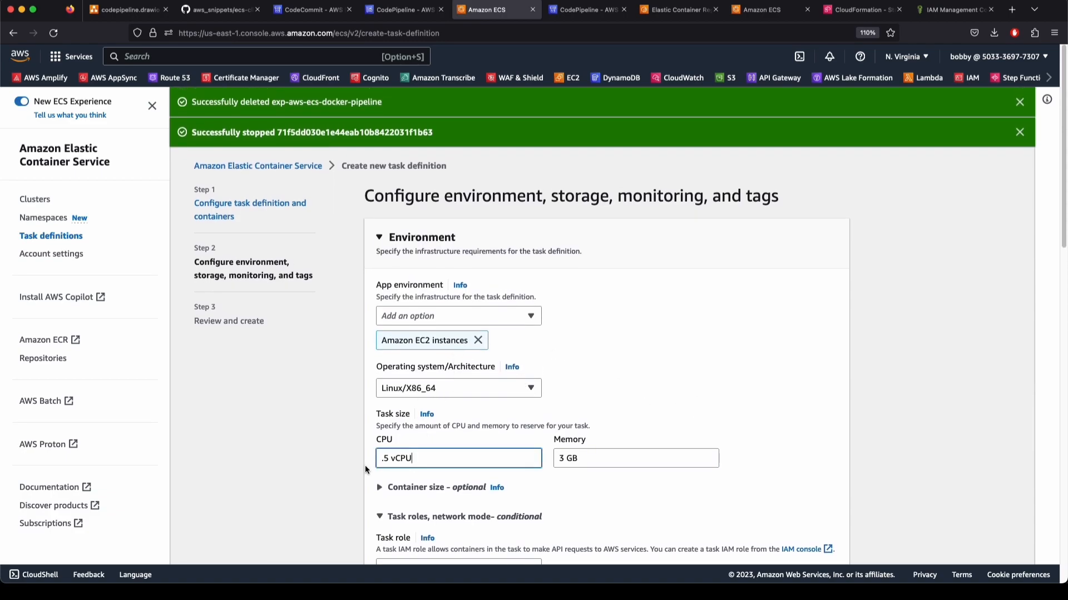
pyautogui.moveTo(424, 460); pyautogui.dragTo(383, 467)
pyautogui.press('BackSpace')
# Temporarily use Fargate to size the task at .25 vCPU and .5 GB memory
pyautogui.click(478, 341)
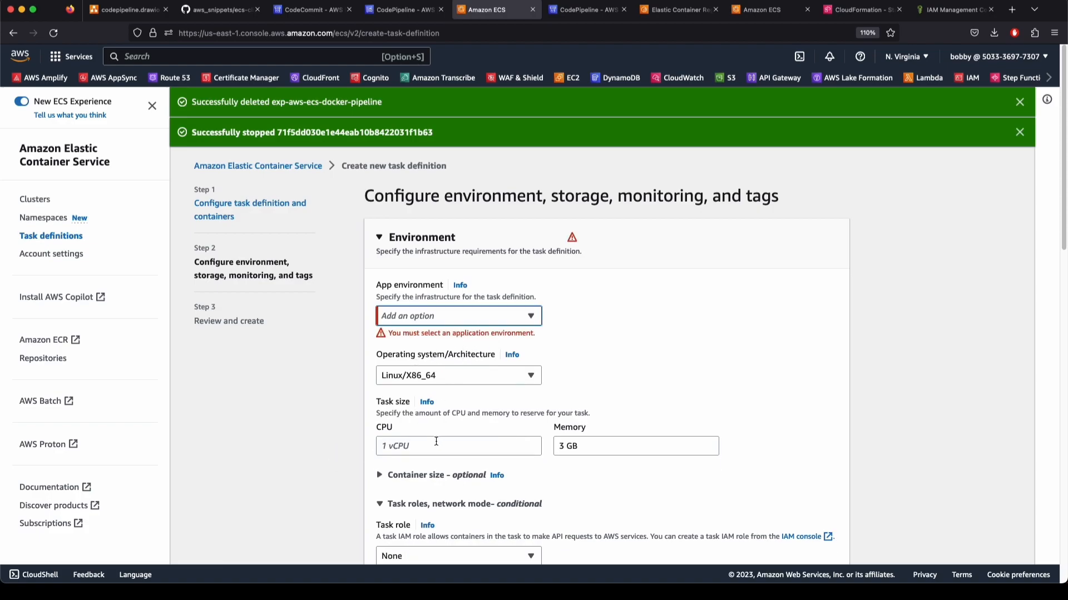
pyautogui.click(478, 318)
pyautogui.click(434, 336)
pyautogui.click(518, 445)
pyautogui.click(517, 458)
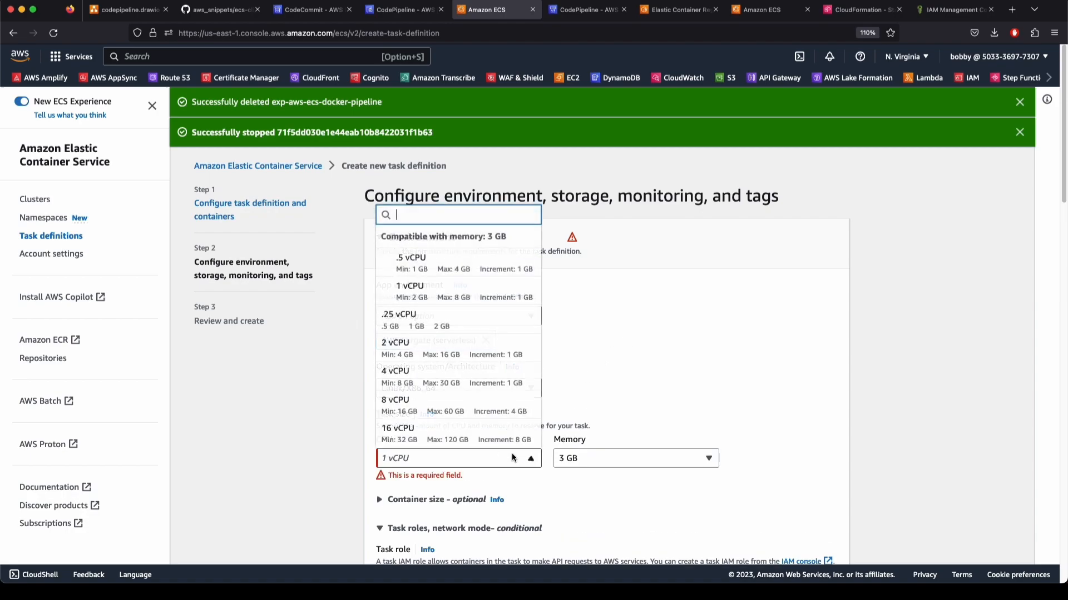
pyautogui.click(431, 263)
pyautogui.click(622, 457)
pyautogui.click(605, 143)
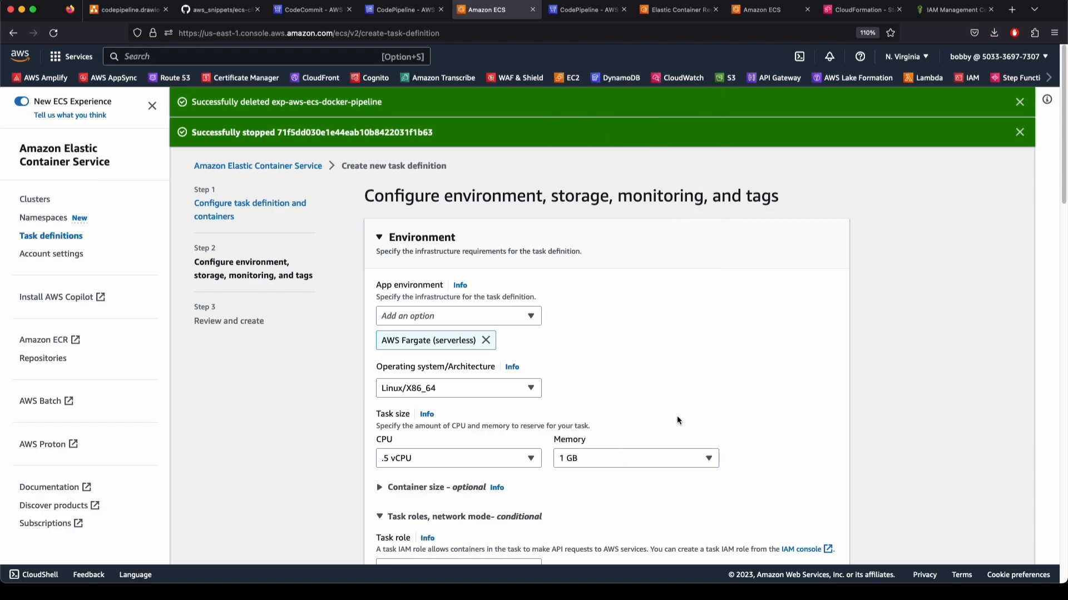
pyautogui.click(454, 458)
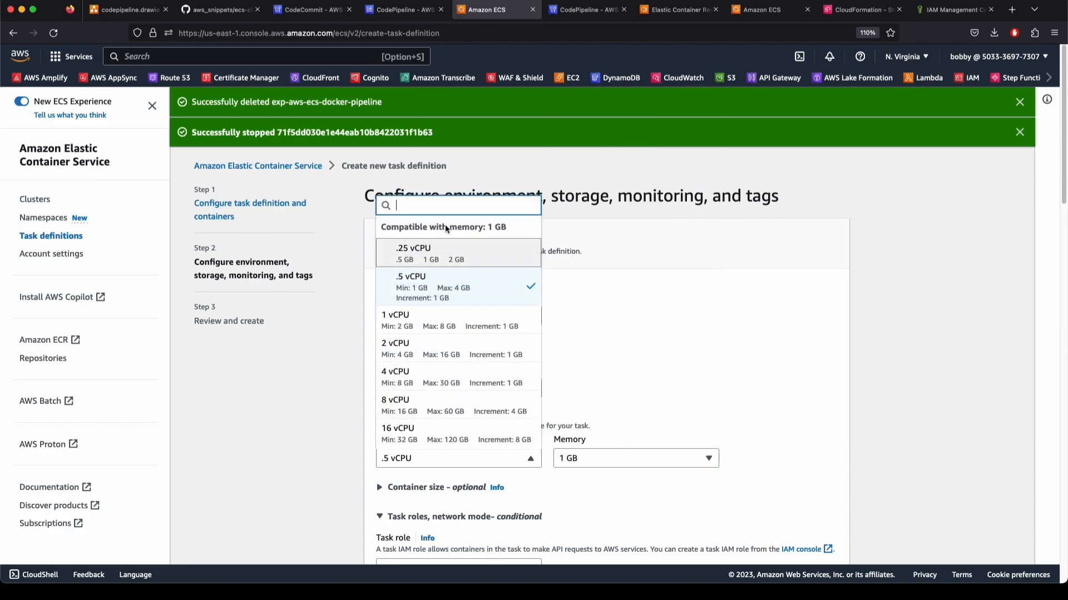
pyautogui.click(421, 255)
pyautogui.click(596, 457)
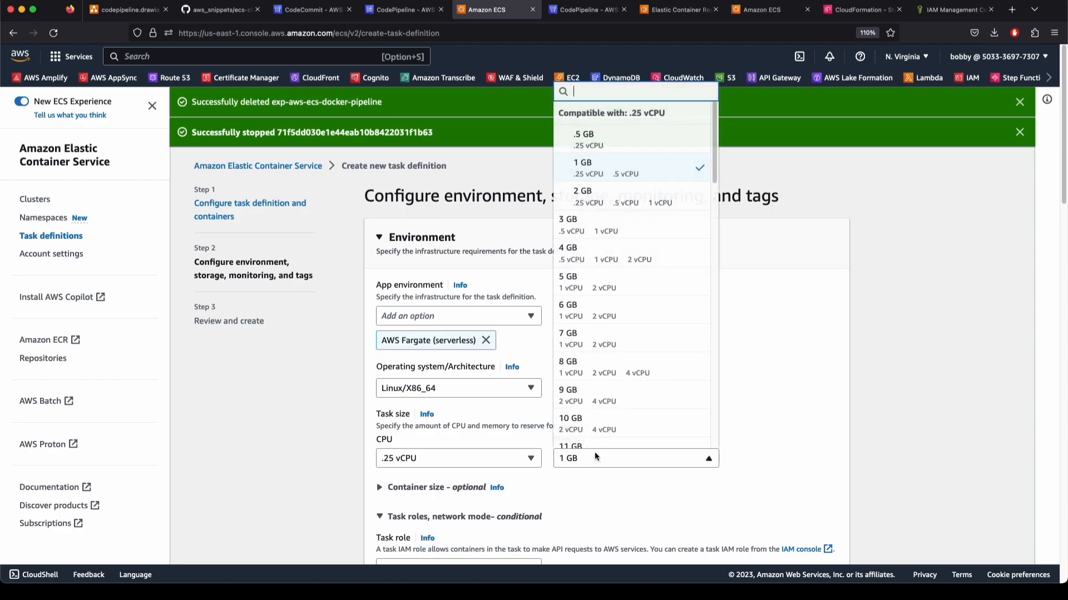
pyautogui.click(580, 143)
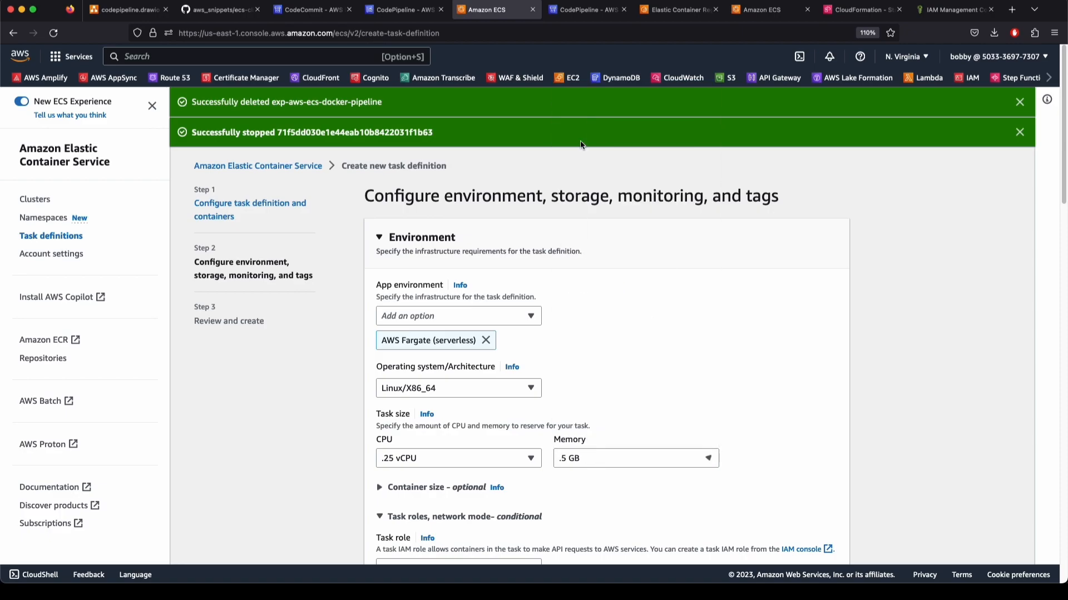
# Switch back to Amazon EC2 instances, keeping .25 vCPU and .5 GB memory
pyautogui.click(486, 341)
pyautogui.click(477, 317)
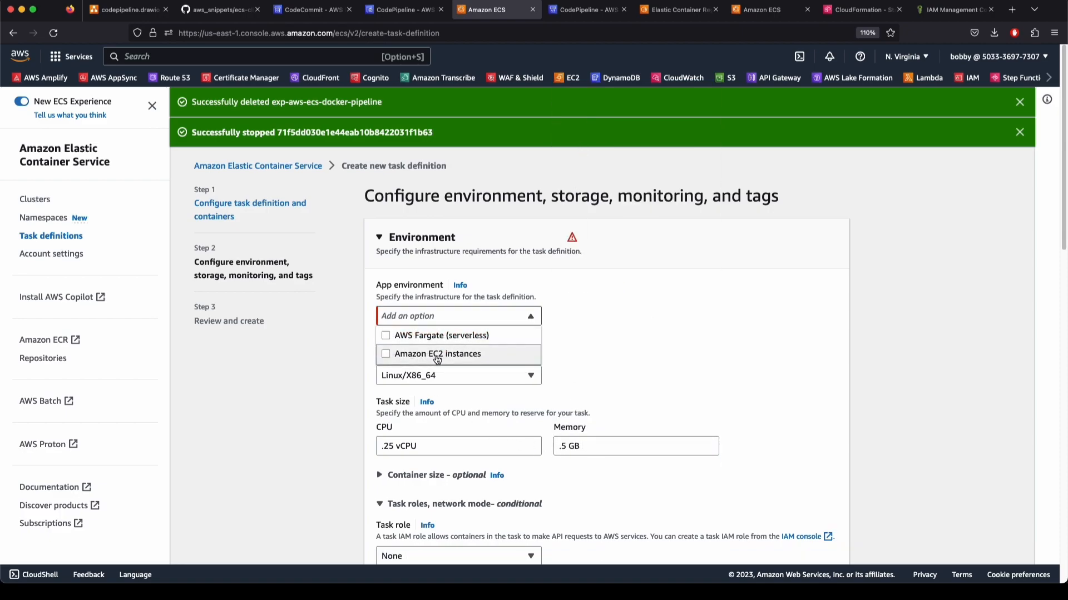
pyautogui.click(501, 354)
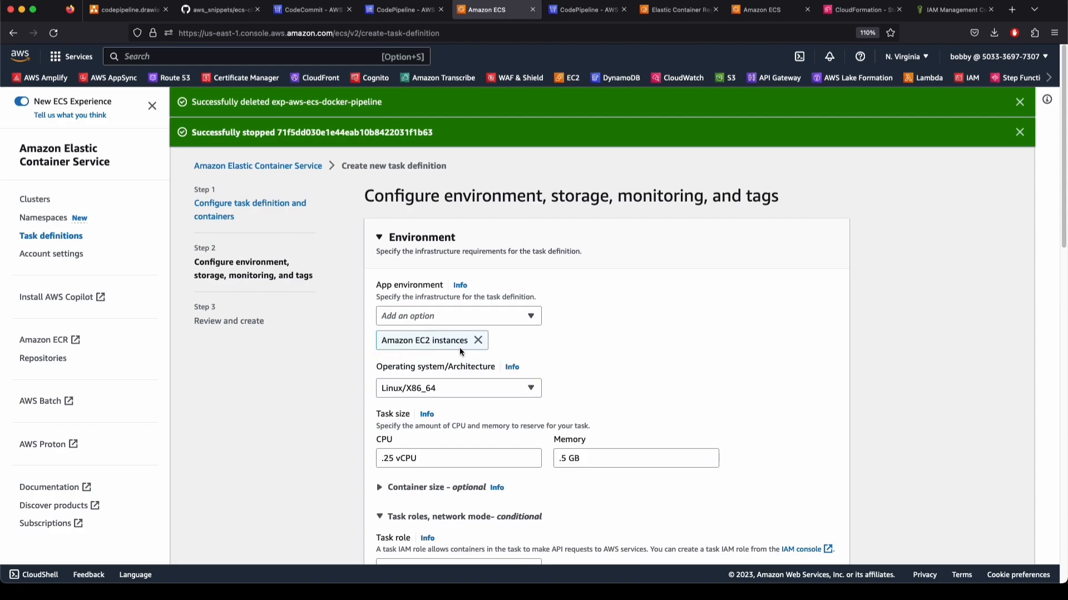
pyautogui.moveTo(412, 460); pyautogui.dragTo(352, 454)
pyautogui.click(317, 450)
pyautogui.moveTo(602, 458); pyautogui.dragTo(556, 457)
pyautogui.click(329, 421)
pyautogui.moveTo(1062, 210); pyautogui.dragTo(1052, 265)
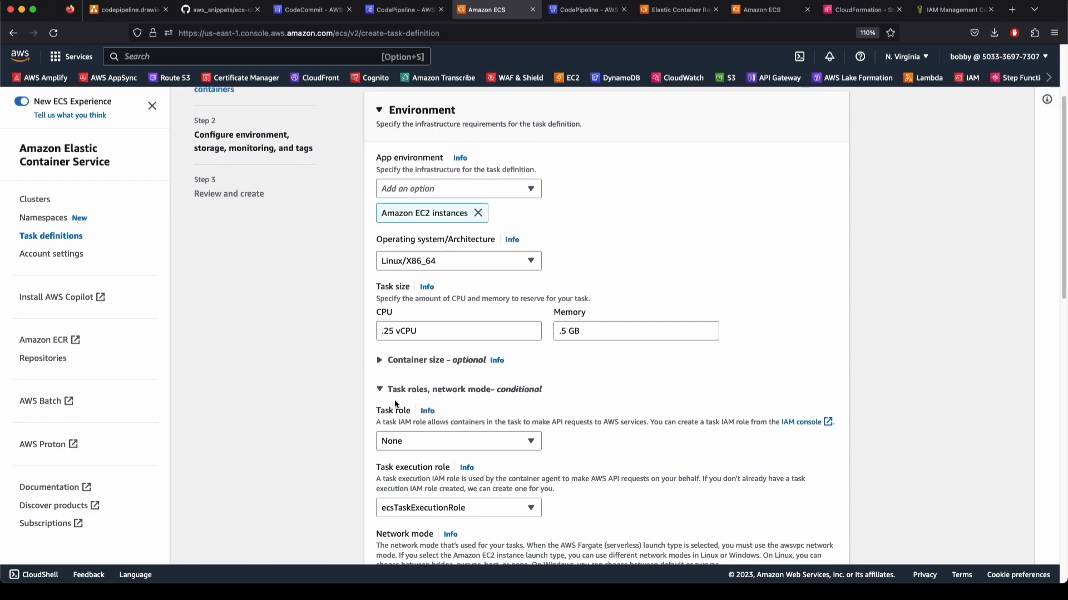
# Set the task role to ecsTaskExecutionRole and collapse the optional storage and monitoring sections
pyautogui.click(408, 439)
pyautogui.click(412, 499)
pyautogui.click(456, 389)
pyautogui.click(442, 361)
pyautogui.click(443, 362)
pyautogui.moveTo(431, 334); pyautogui.dragTo(369, 327)
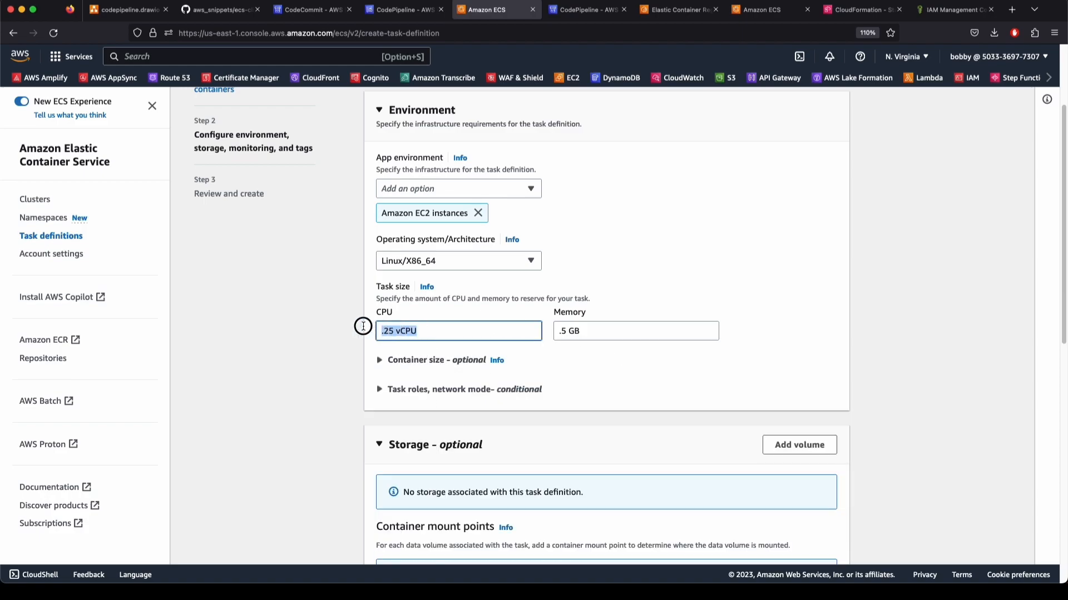
pyautogui.moveTo(603, 326); pyautogui.dragTo(522, 327)
pyautogui.click(846, 316)
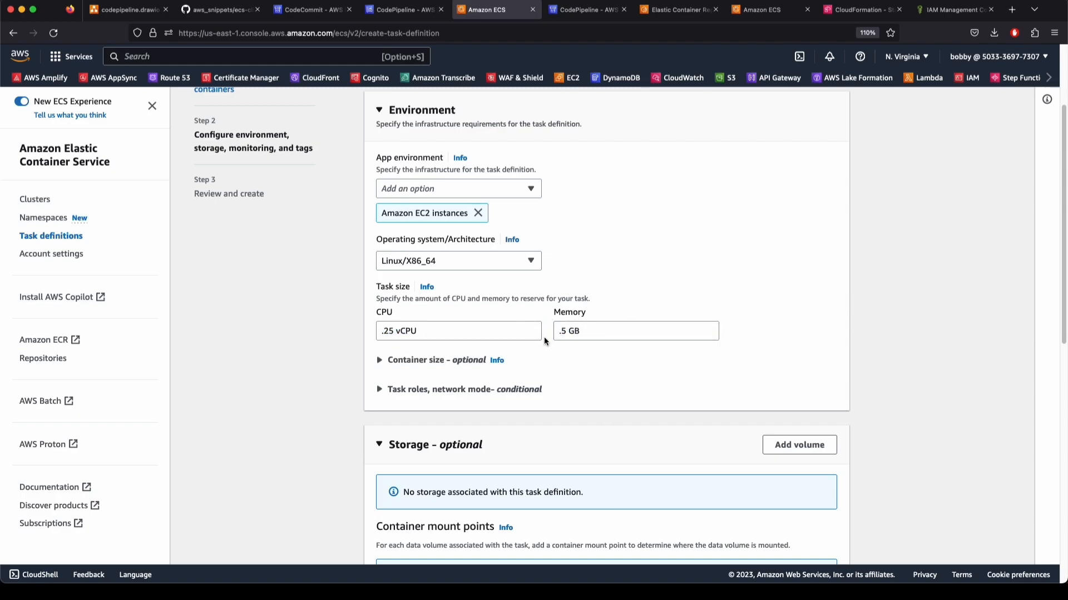
pyautogui.scroll(-1, 615, 451)
pyautogui.scroll(-10, 601, 439)
pyautogui.scroll(5, 468, 291)
pyautogui.click(410, 187)
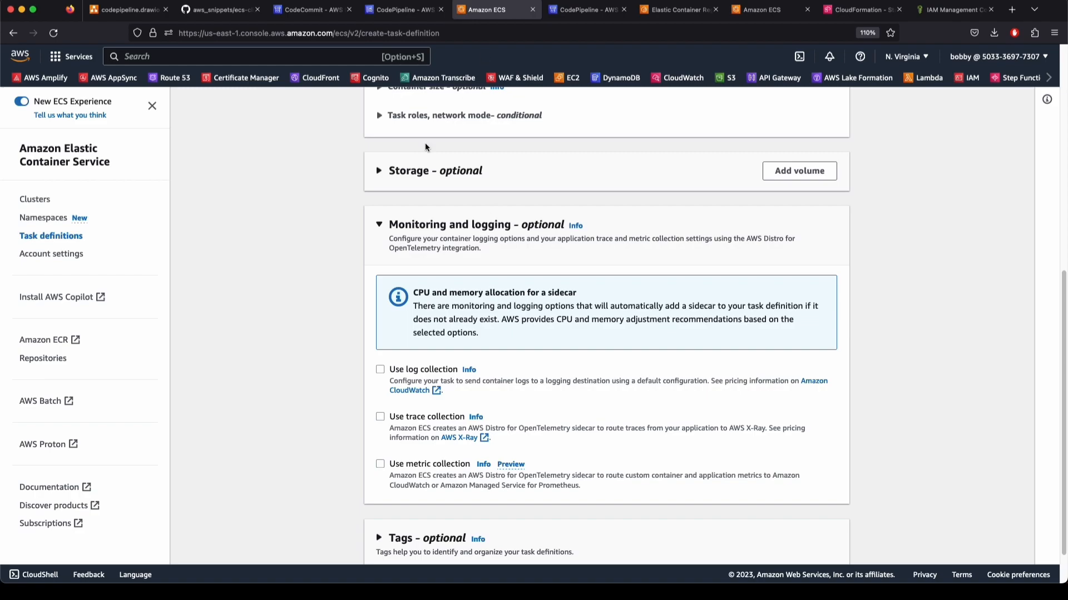
pyautogui.click(452, 240)
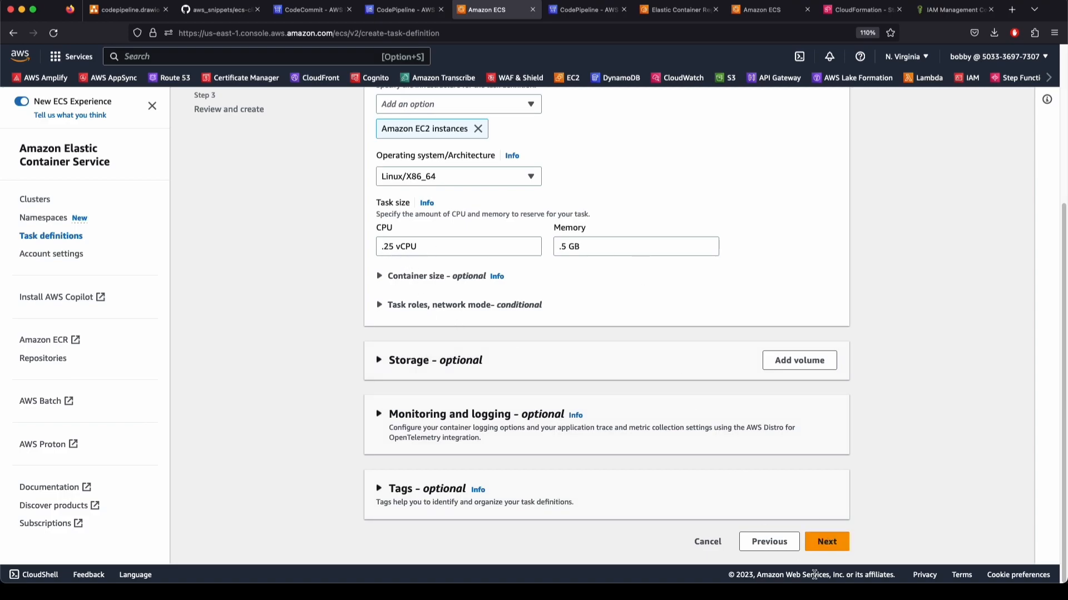
# Create task definition aws-ecs-docker-pipeline-10 from the review page and copy its family name
pyautogui.click(827, 541)
pyautogui.scroll(-5, 525, 456)
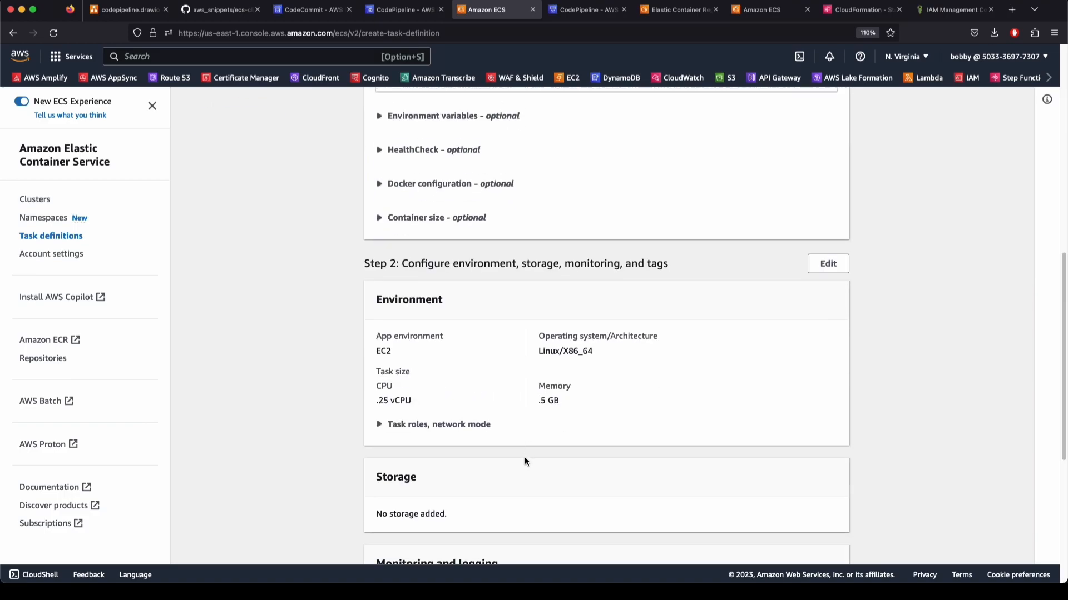
pyautogui.scroll(-15, 768, 489)
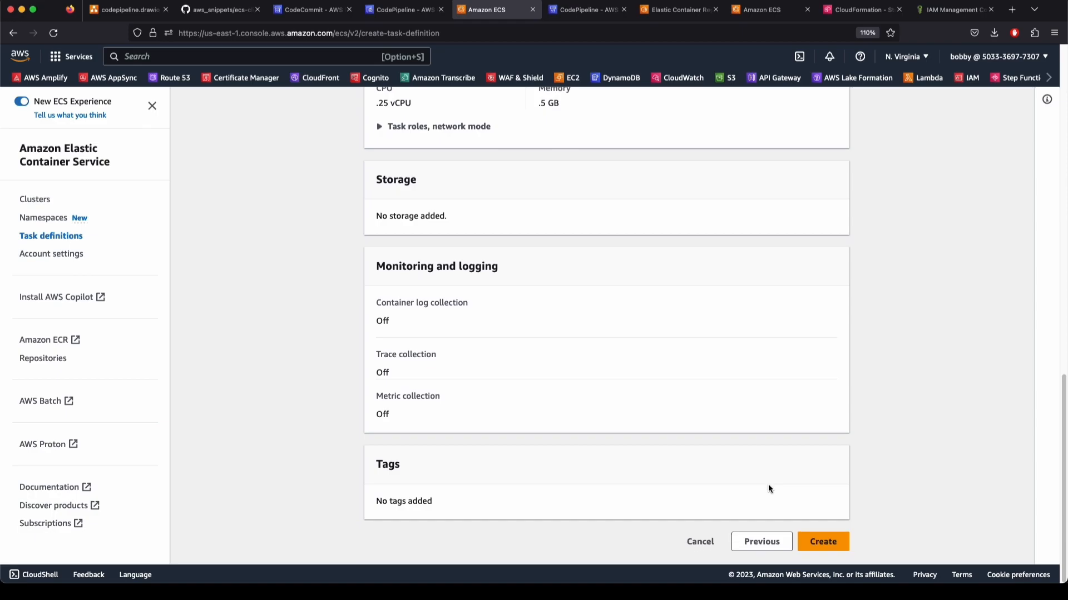
pyautogui.click(824, 542)
pyautogui.scroll(-15, 695, 477)
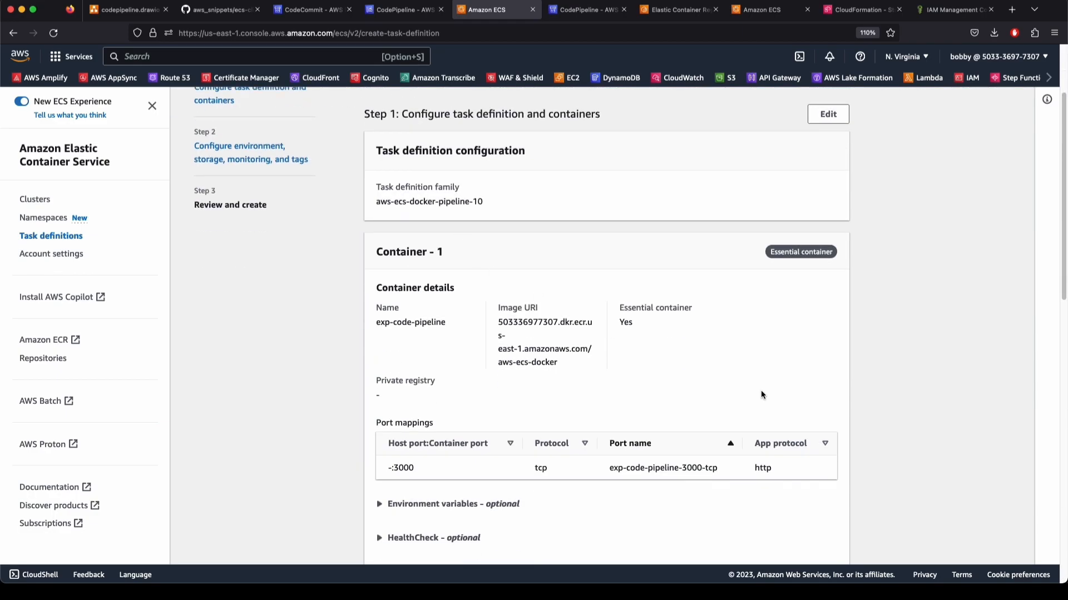
pyautogui.click(823, 560)
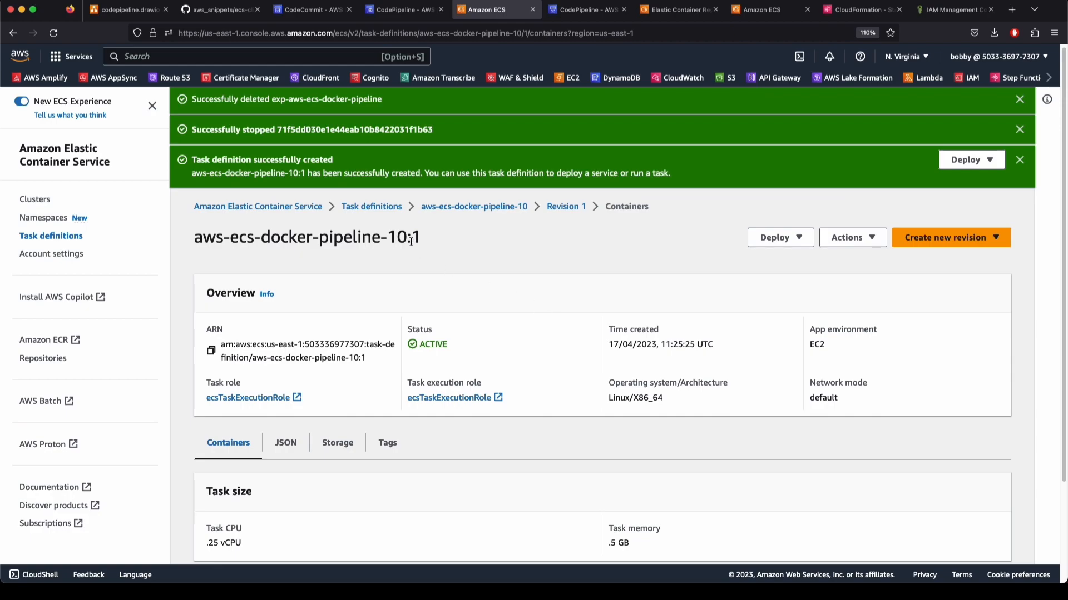
pyautogui.moveTo(411, 241); pyautogui.dragTo(203, 228)
pyautogui.hotkey('ctrl', 'c')
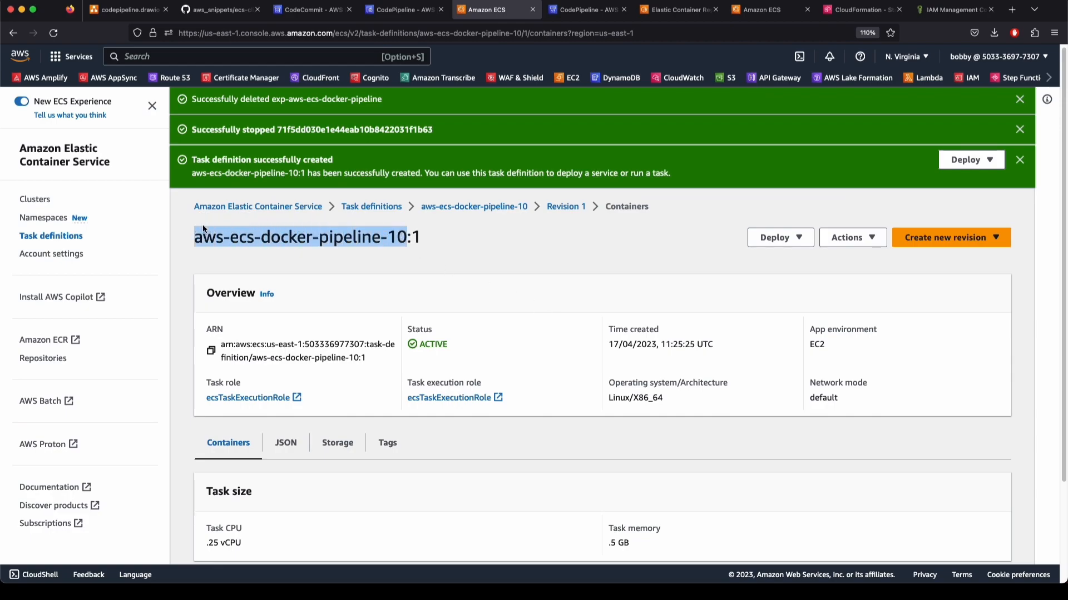
# Dismiss the notifications and start a new service in the my-ecs-env-ec2 cluster
pyautogui.click(611, 237)
pyautogui.click(1019, 99)
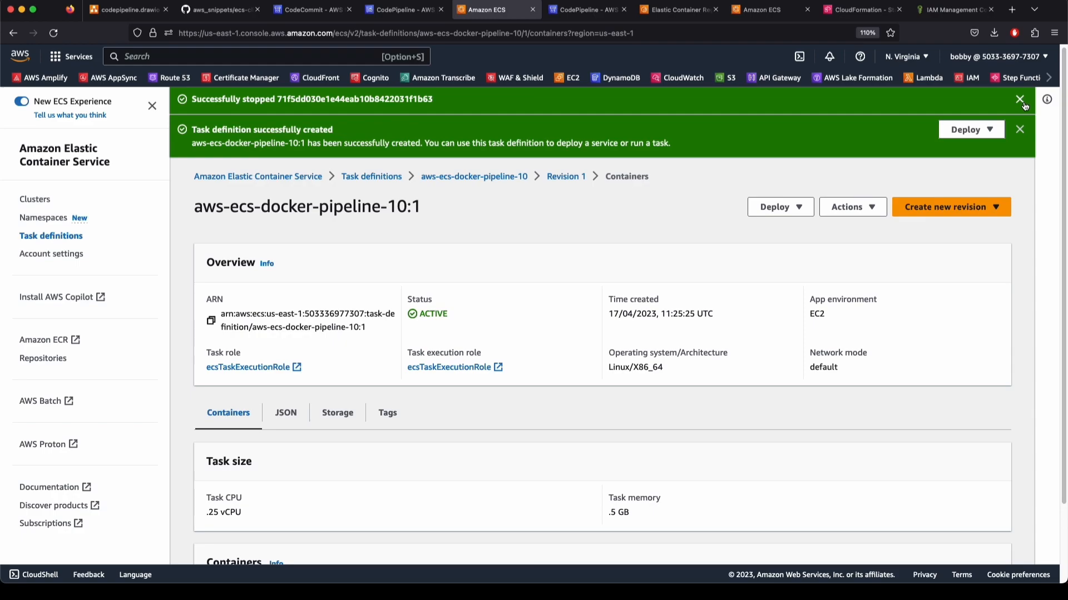
pyautogui.click(1019, 99)
pyautogui.click(1019, 100)
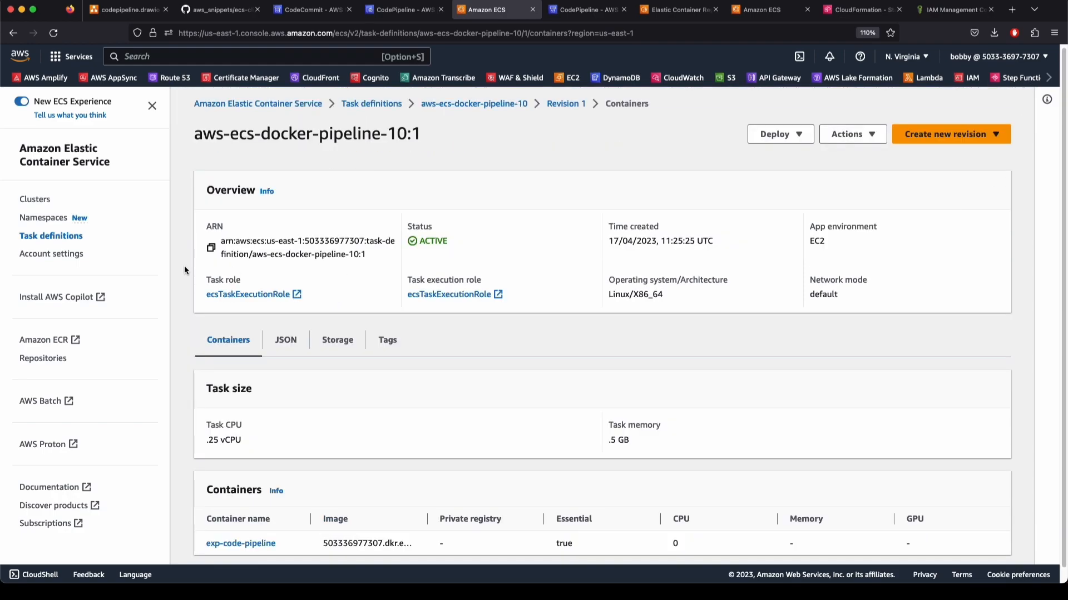
pyautogui.click(35, 199)
pyautogui.click(234, 246)
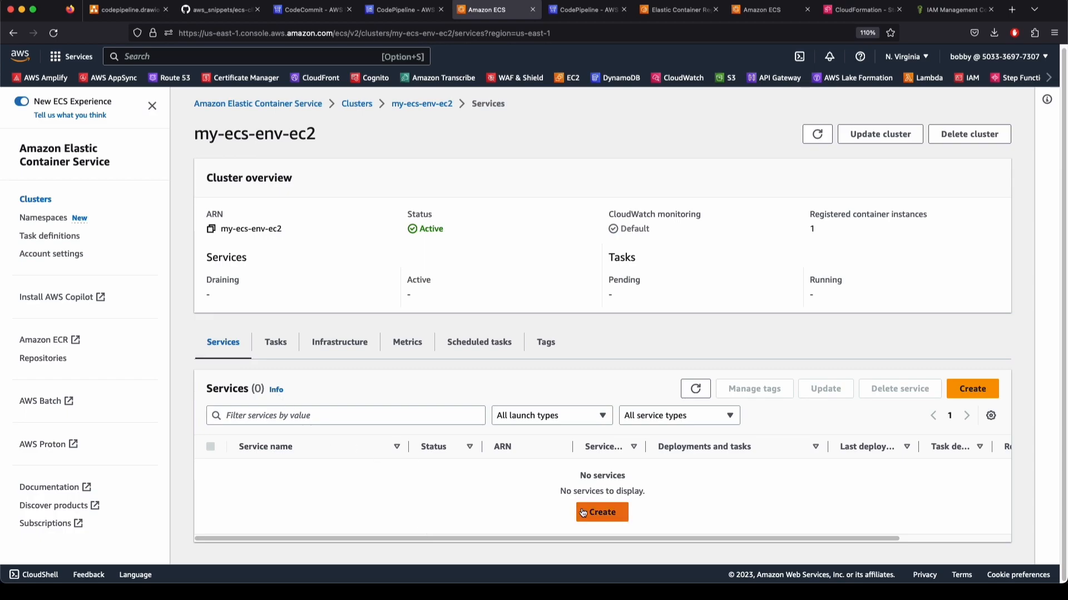
pyautogui.click(602, 512)
# Set launch type EC2 and task definition aws-ecs-docker-pipeline-10 revision 1
pyautogui.click(275, 439)
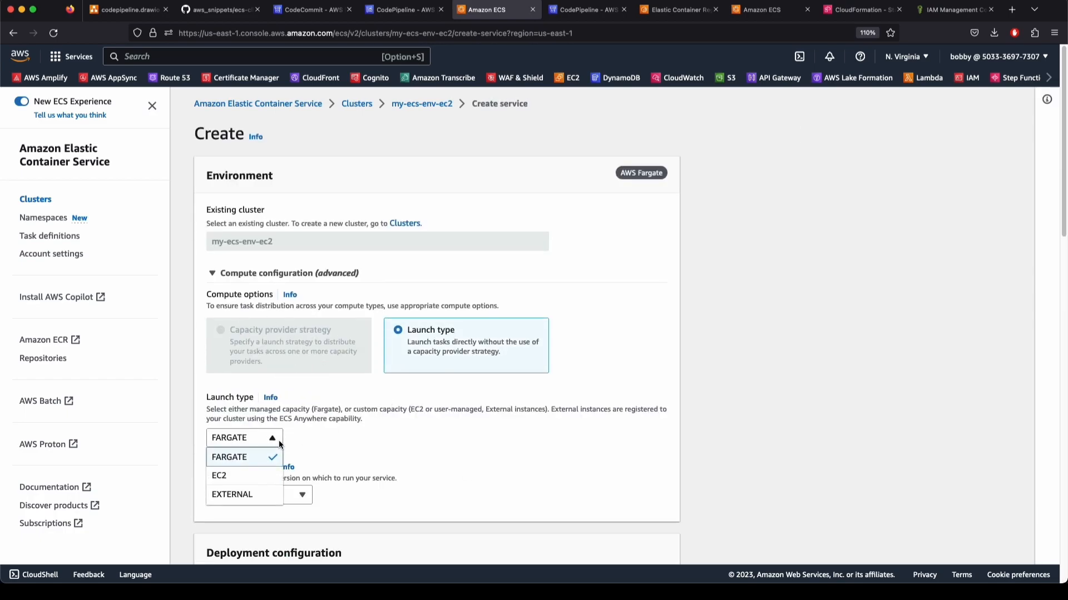
pyautogui.click(258, 477)
pyautogui.scroll(-5, 242, 434)
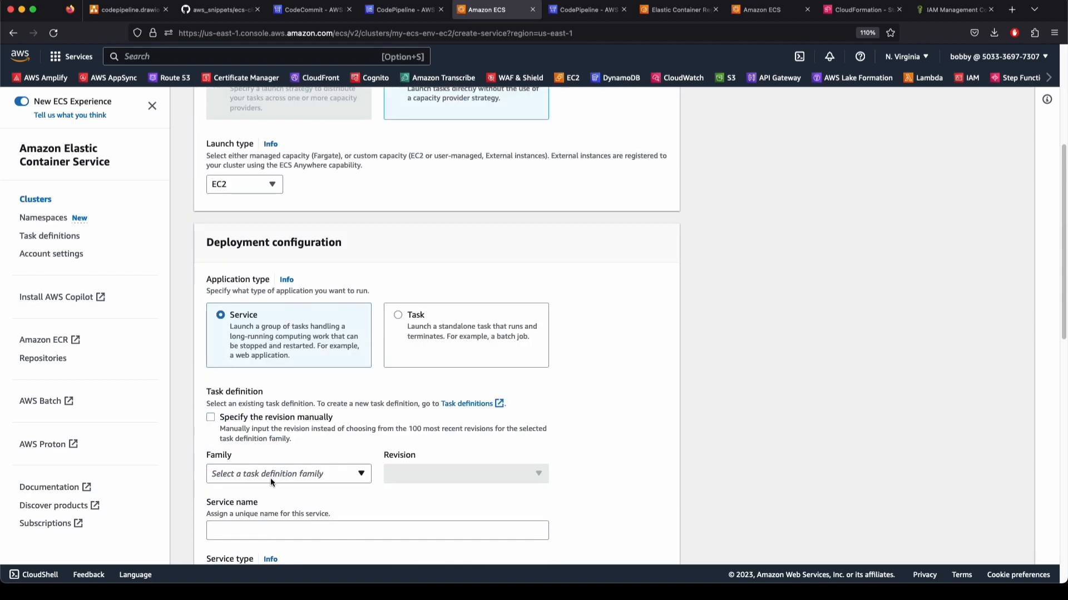
pyautogui.click(270, 473)
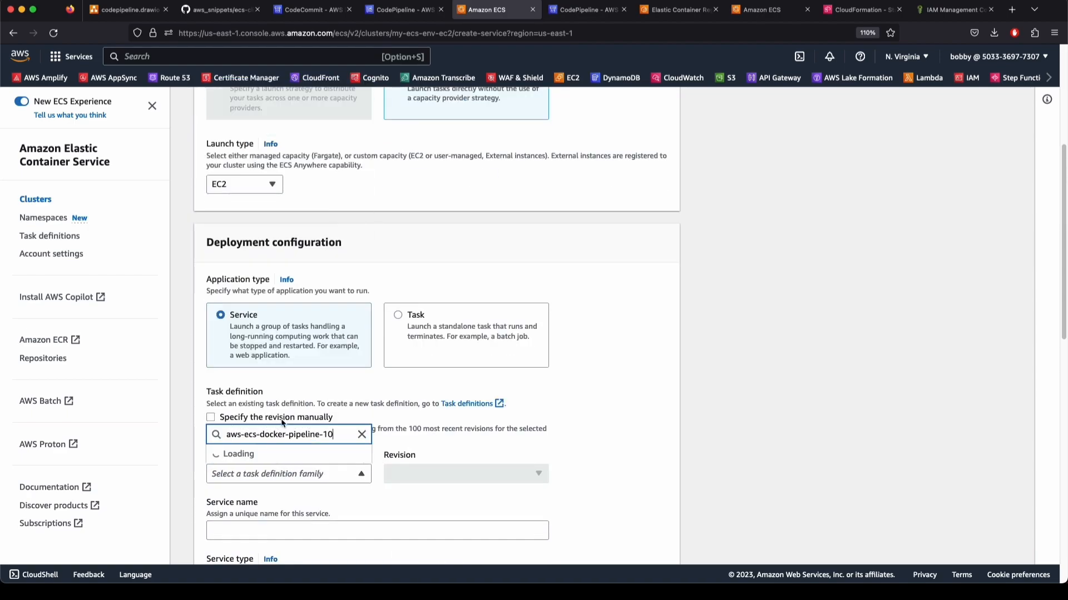
pyautogui.click(312, 424)
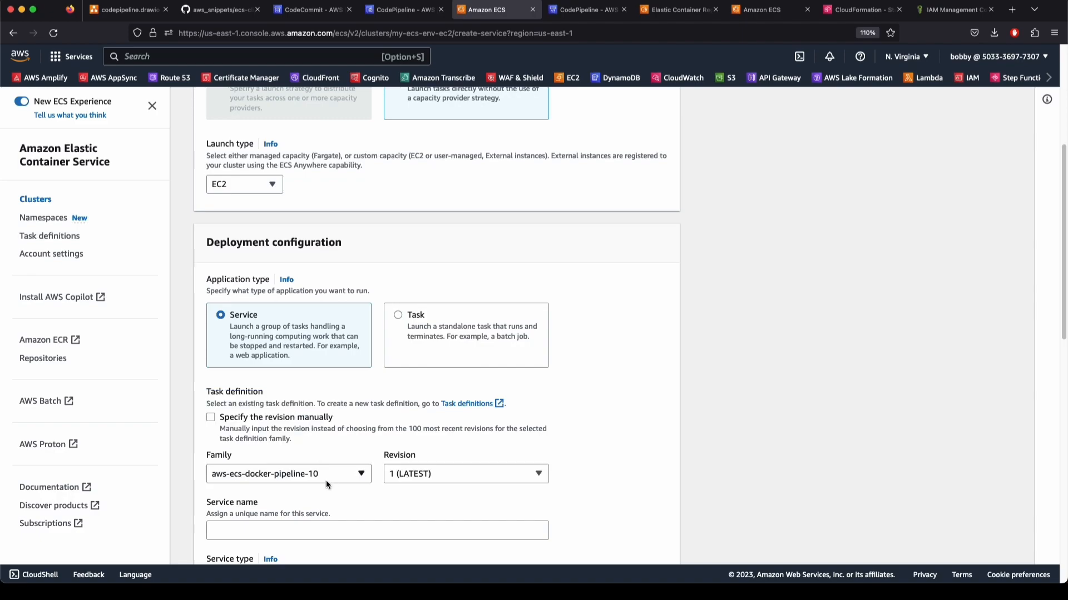
pyautogui.click(395, 479)
pyautogui.click(572, 459)
# Name the service aws-ecs-docker-pipeline-service and create it
pyautogui.click(285, 528)
pyautogui.hotkey('ctrl', 'v')
pyautogui.press('BackSpace')
pyautogui.press('BackSpace')
pyautogui.write('ser')
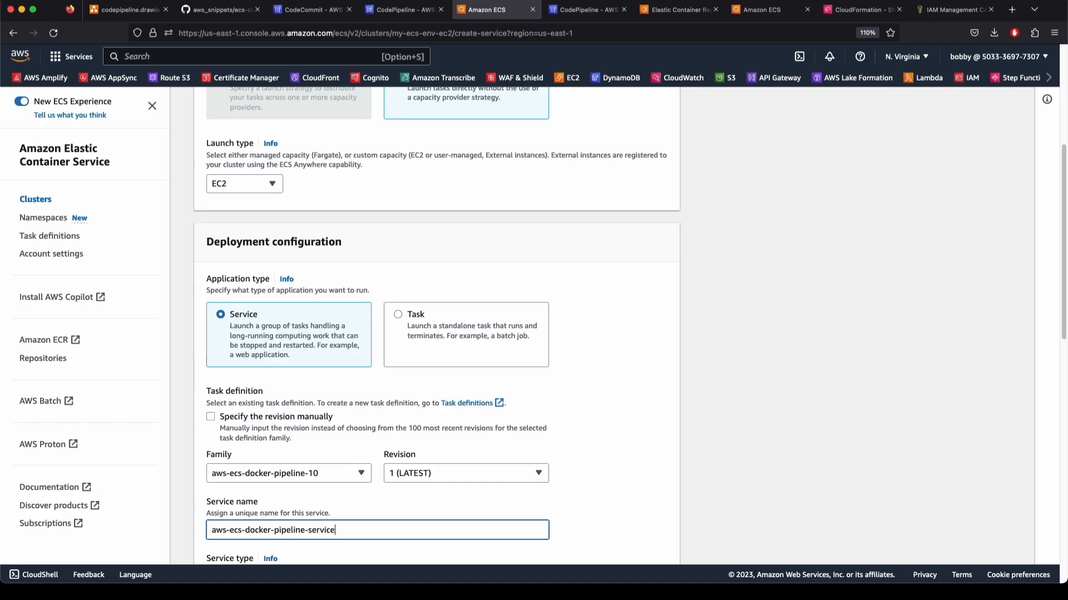
pyautogui.scroll(-5, 690, 441)
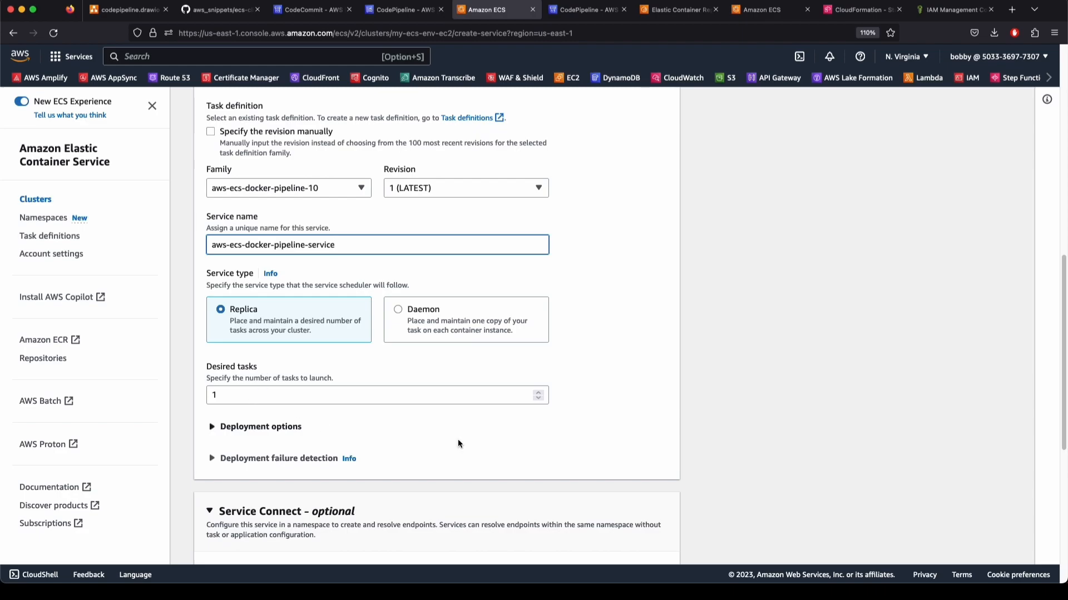
pyautogui.scroll(-6, 410, 439)
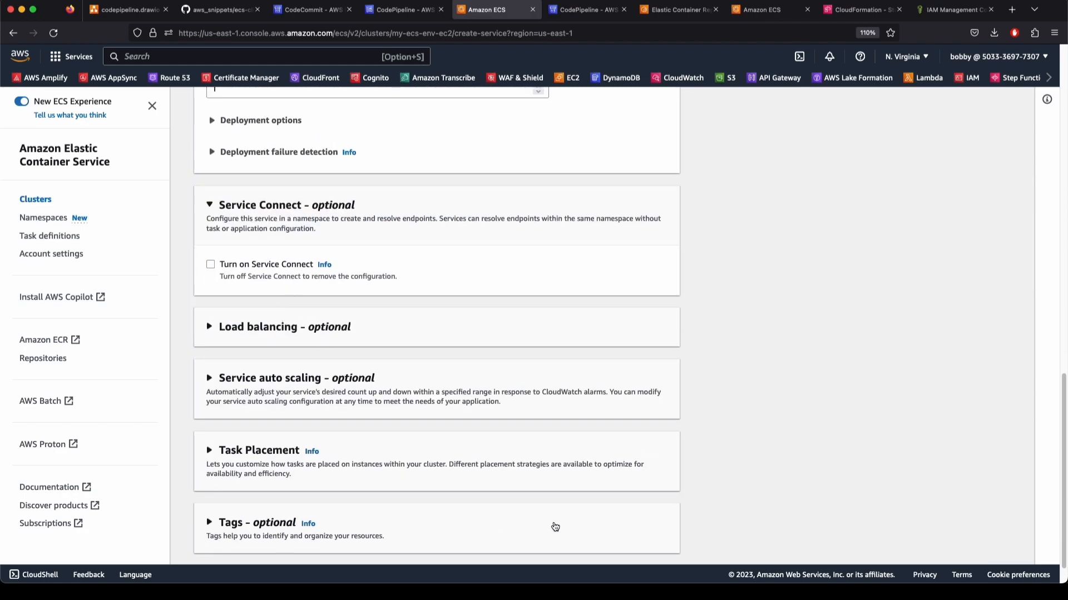
pyautogui.scroll(-1, 553, 526)
pyautogui.click(649, 542)
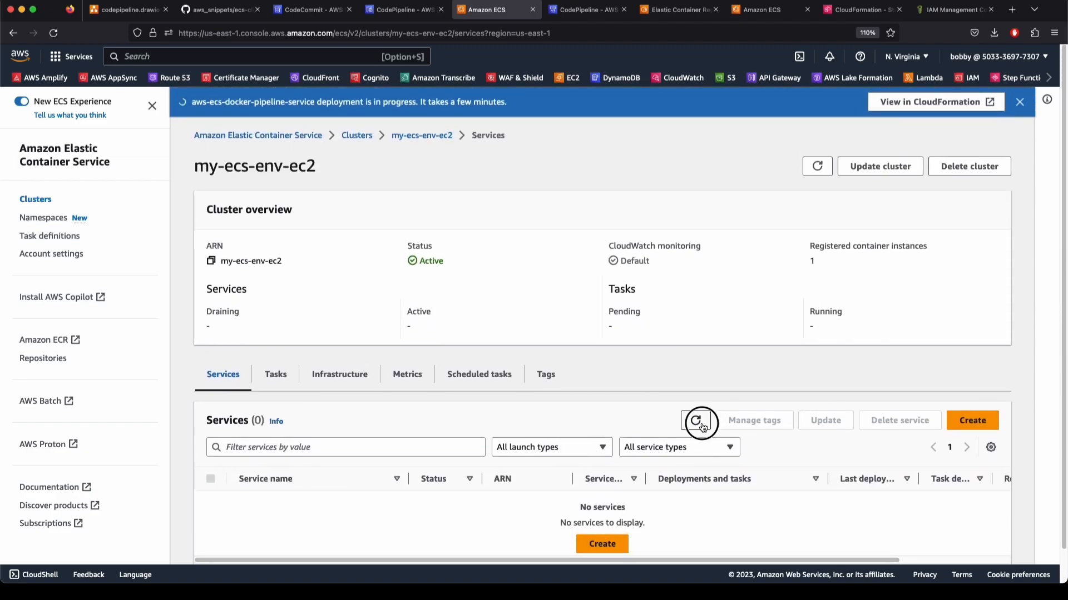
# Refresh the cluster's services and tasks until the new service's task is running
pyautogui.click(1019, 102)
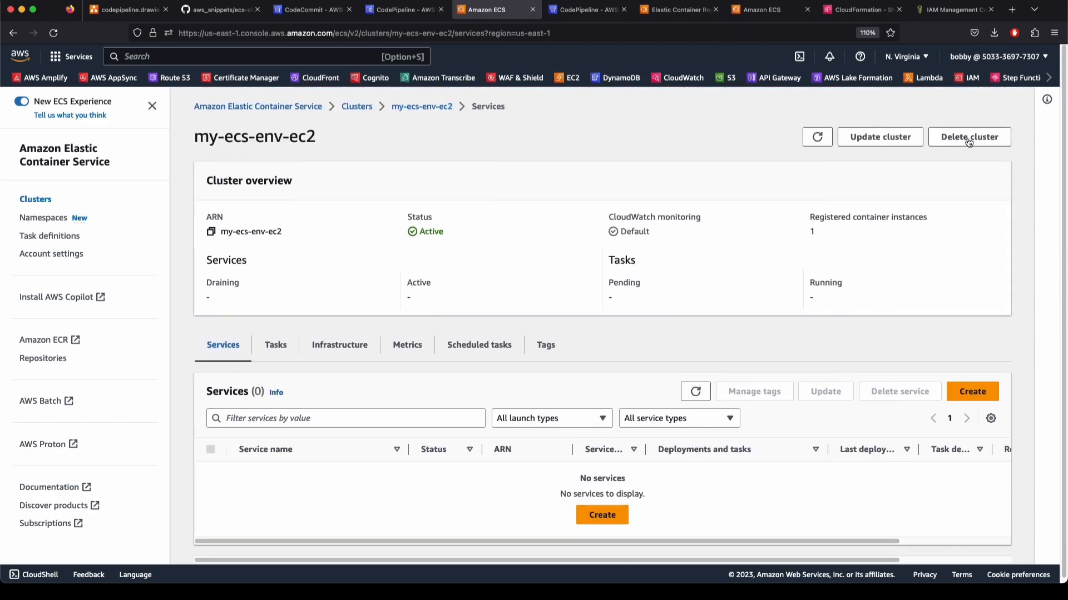
pyautogui.click(276, 345)
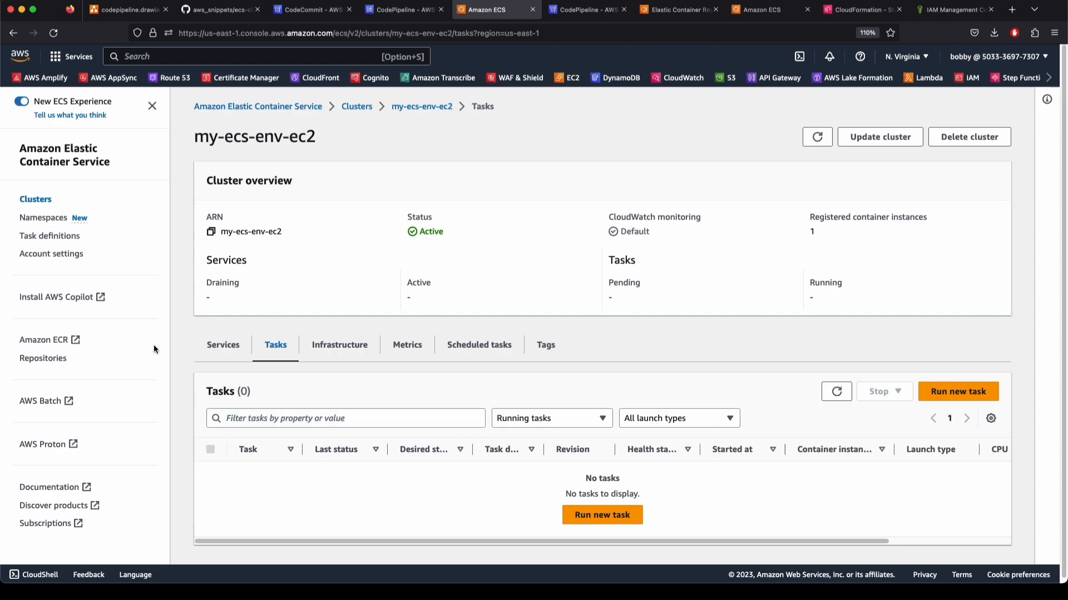
pyautogui.click(232, 348)
pyautogui.click(695, 391)
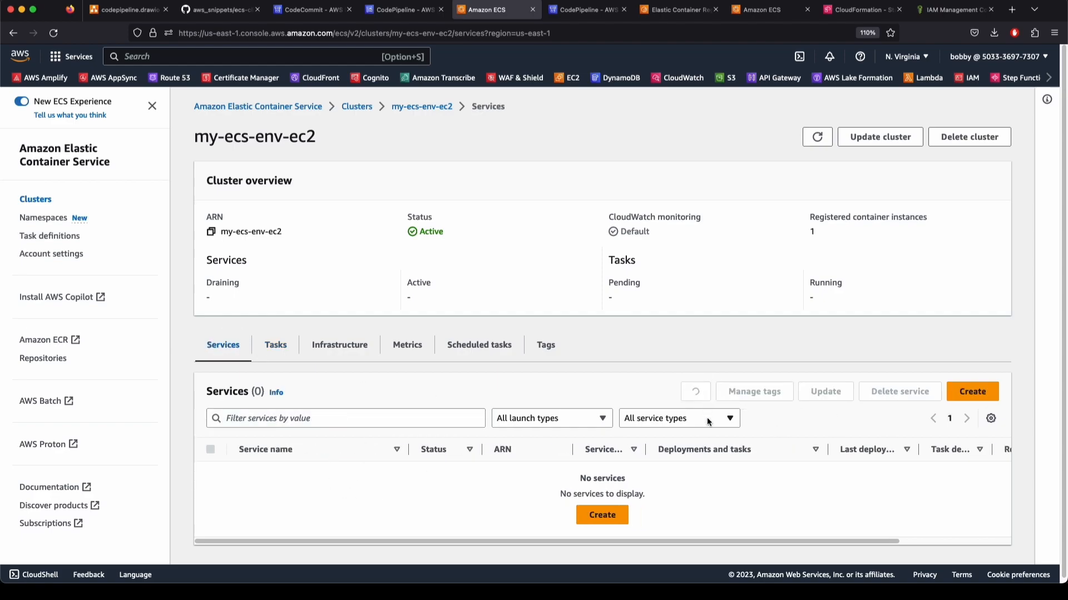
pyautogui.click(703, 390)
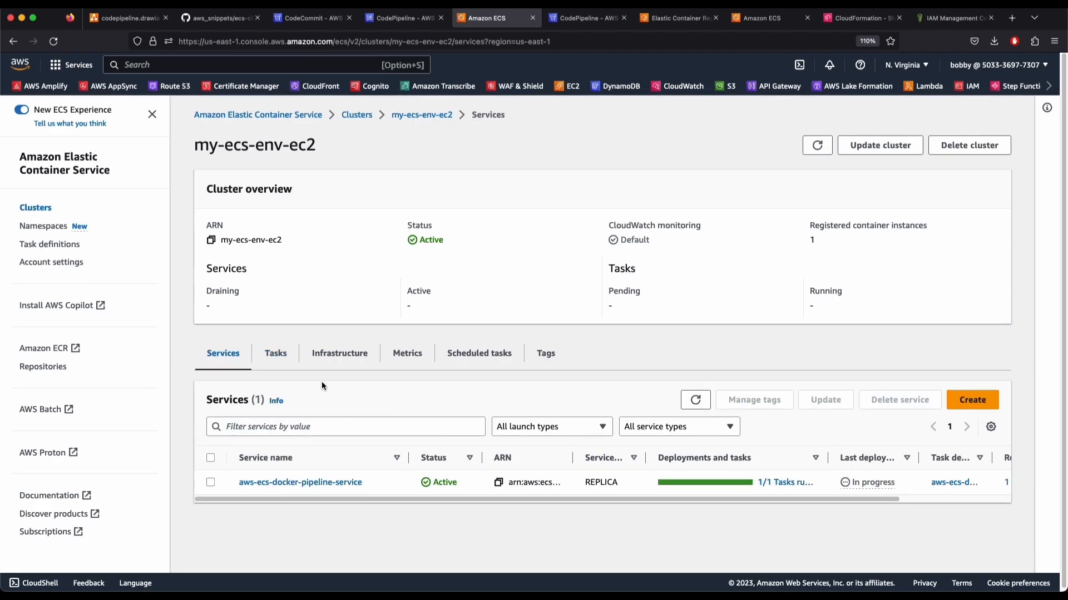
pyautogui.click(278, 356)
pyautogui.click(836, 400)
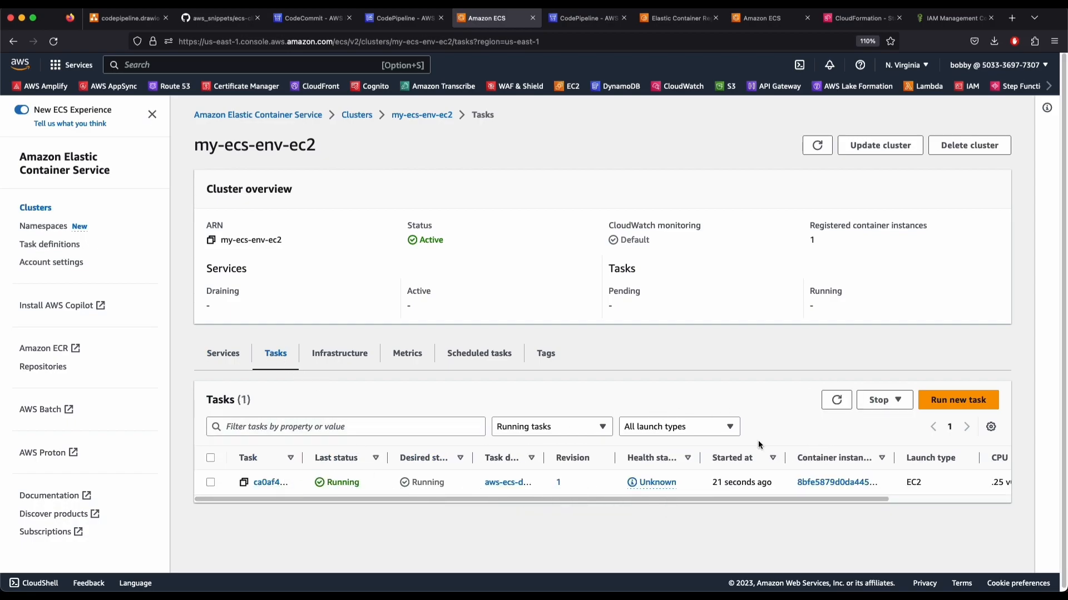
# Open the task's network binding on host port 32769 and confirm the updated welcome message
pyautogui.click(268, 483)
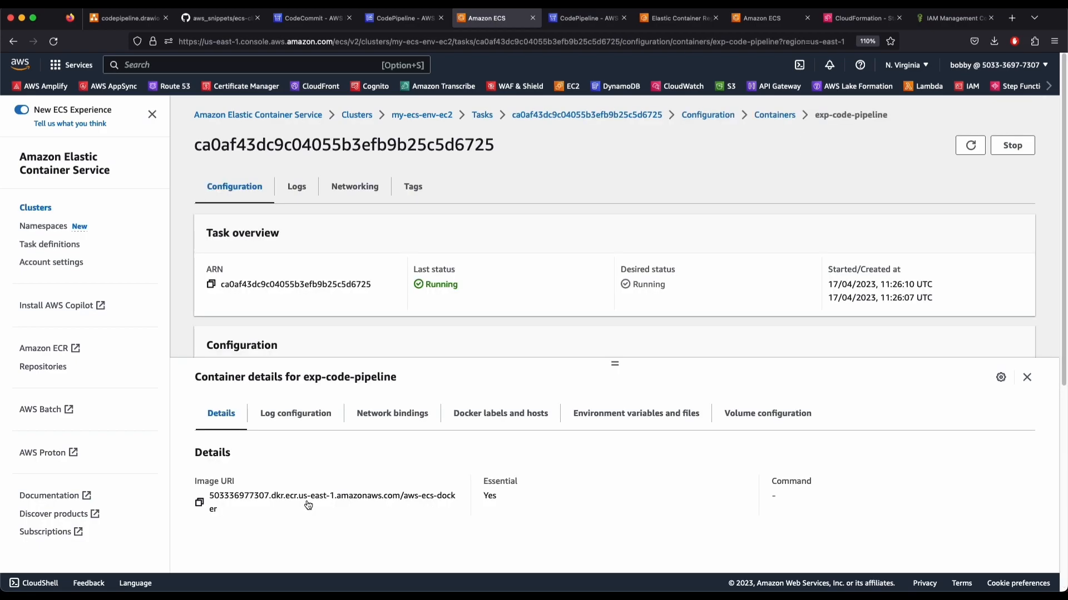
pyautogui.scroll(-5, 428, 345)
pyautogui.click(392, 413)
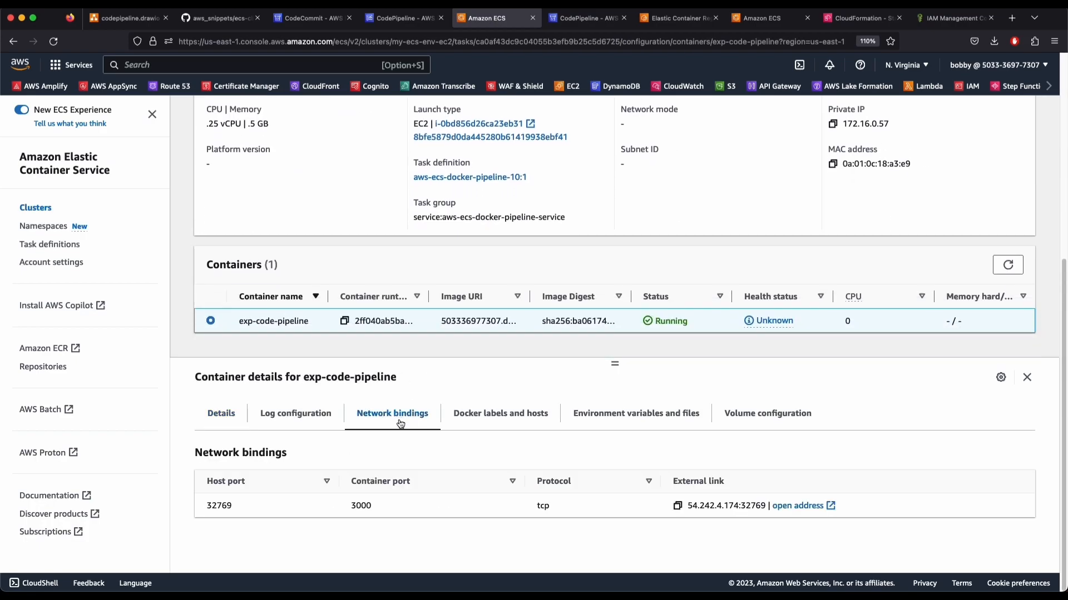
pyautogui.click(791, 507)
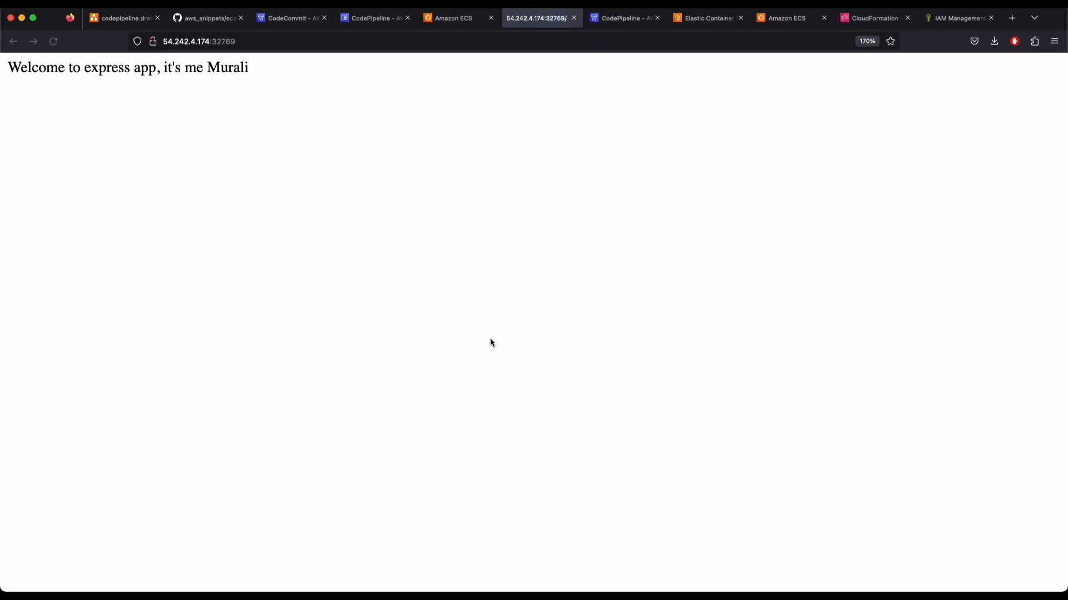
pyautogui.moveTo(261, 66); pyautogui.dragTo(143, 53)
pyautogui.click(65, 65)
pyautogui.click(575, 18)
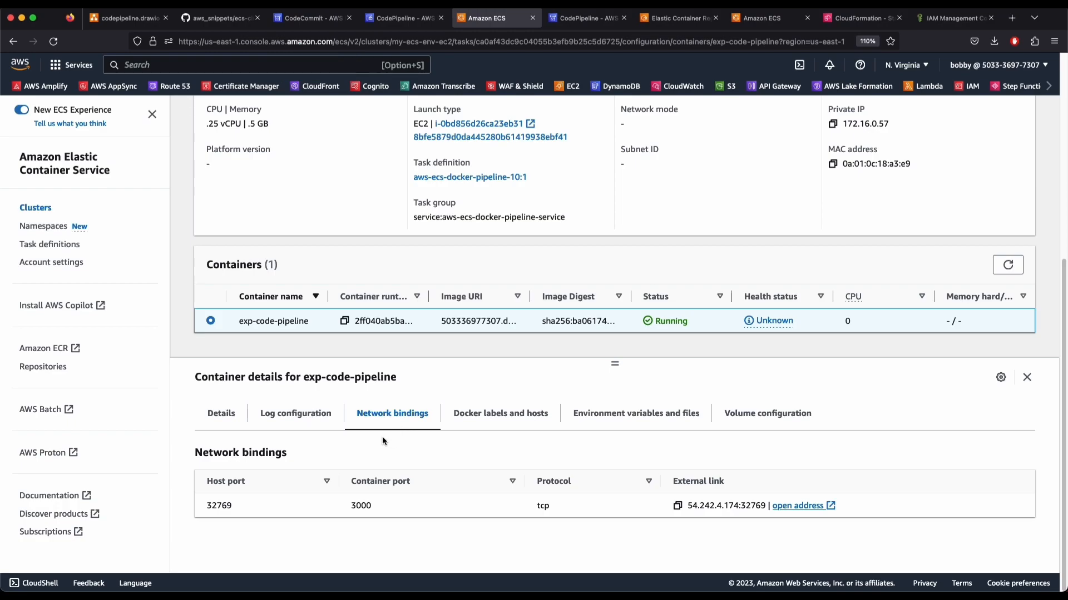
# Check the cluster's tasks, the buildspec.yml file and the pipeline's current execution
pyautogui.scroll(5, 801, 320)
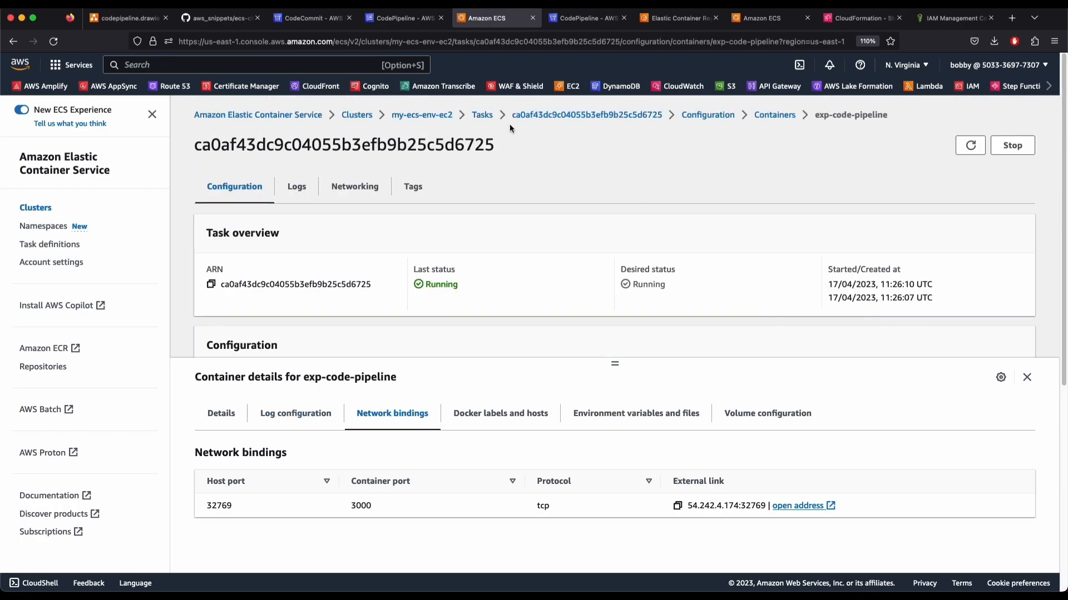
pyautogui.click(482, 114)
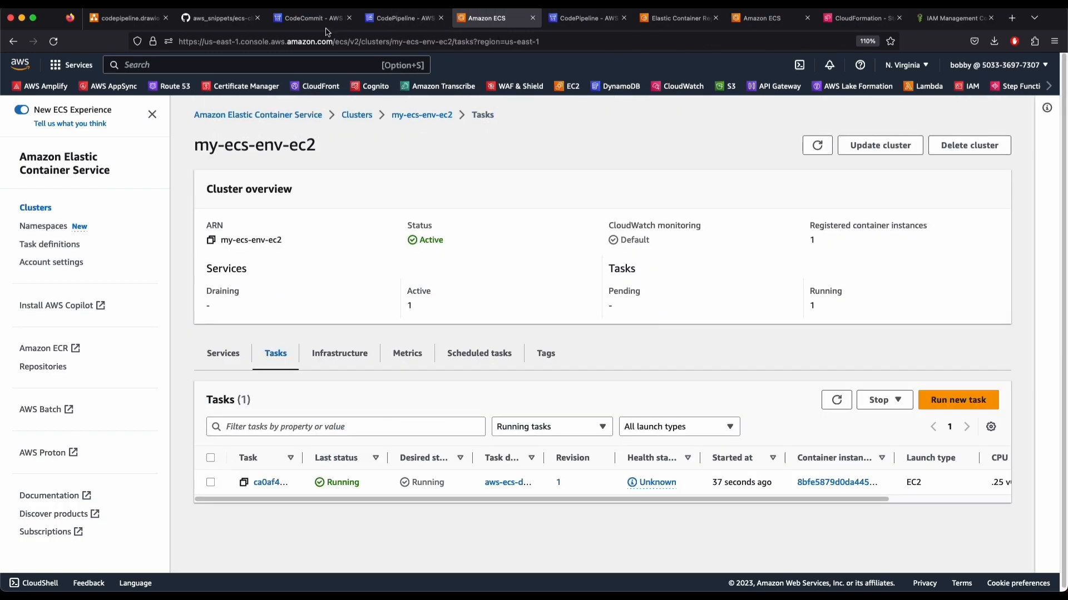
pyautogui.click(309, 19)
pyautogui.scroll(-1, 652, 409)
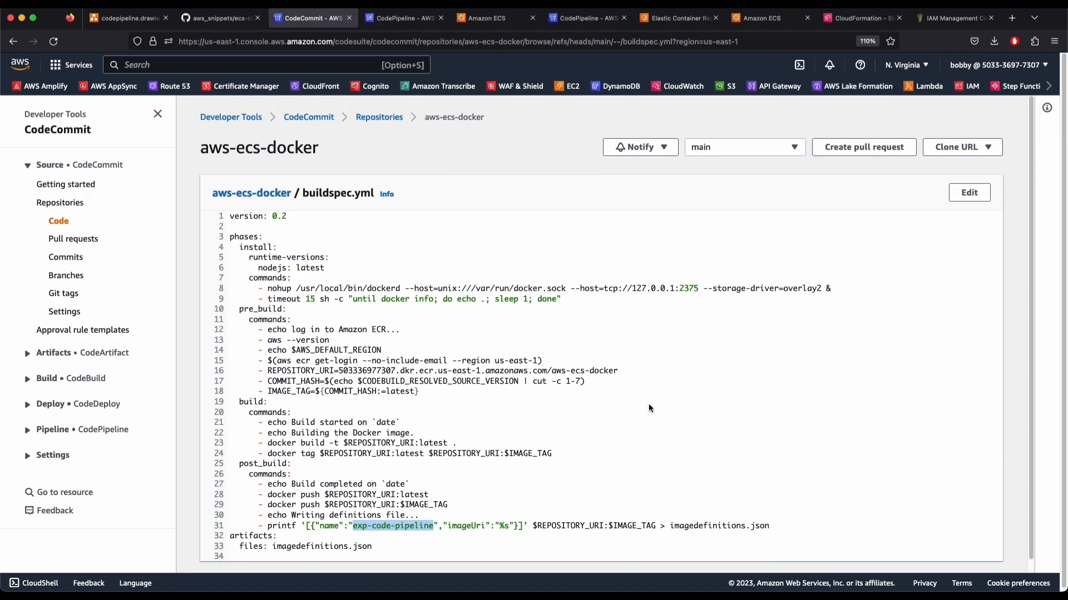
pyautogui.click(399, 19)
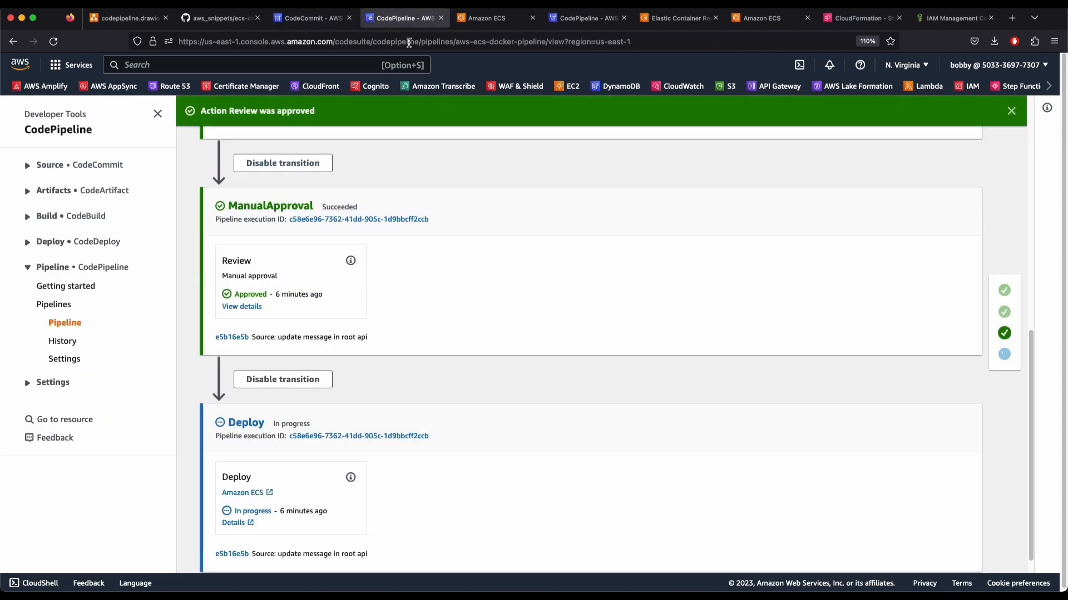
pyautogui.scroll(-1, 403, 371)
pyautogui.scroll(10, 403, 372)
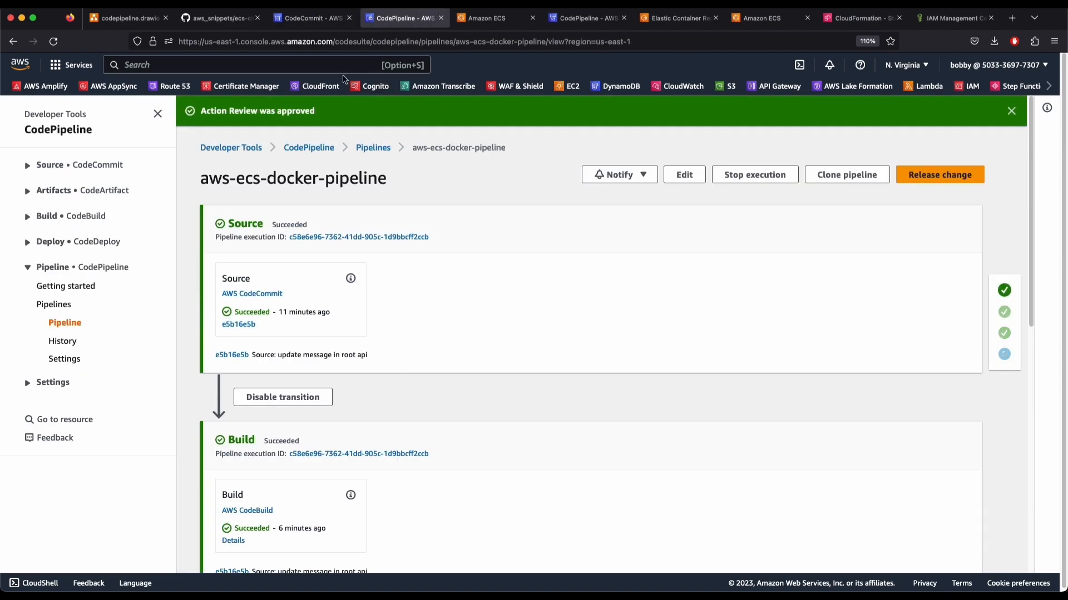
pyautogui.click(310, 22)
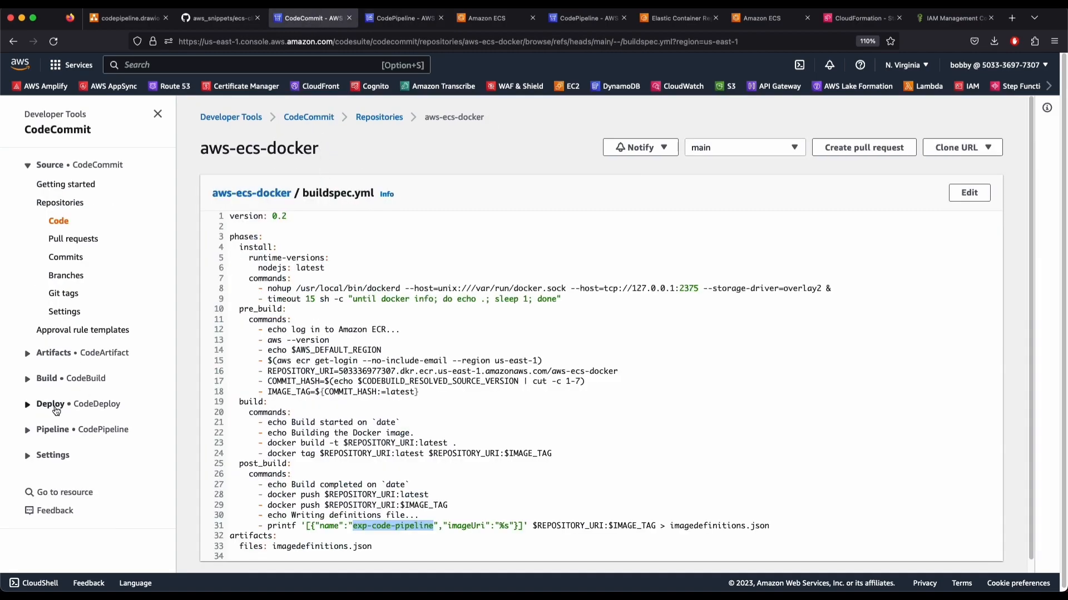
# Open aws-ecs-docker-pipeline from the Pipelines list, review its stages, and begin editing it
pyautogui.click(53, 430)
pyautogui.click(56, 468)
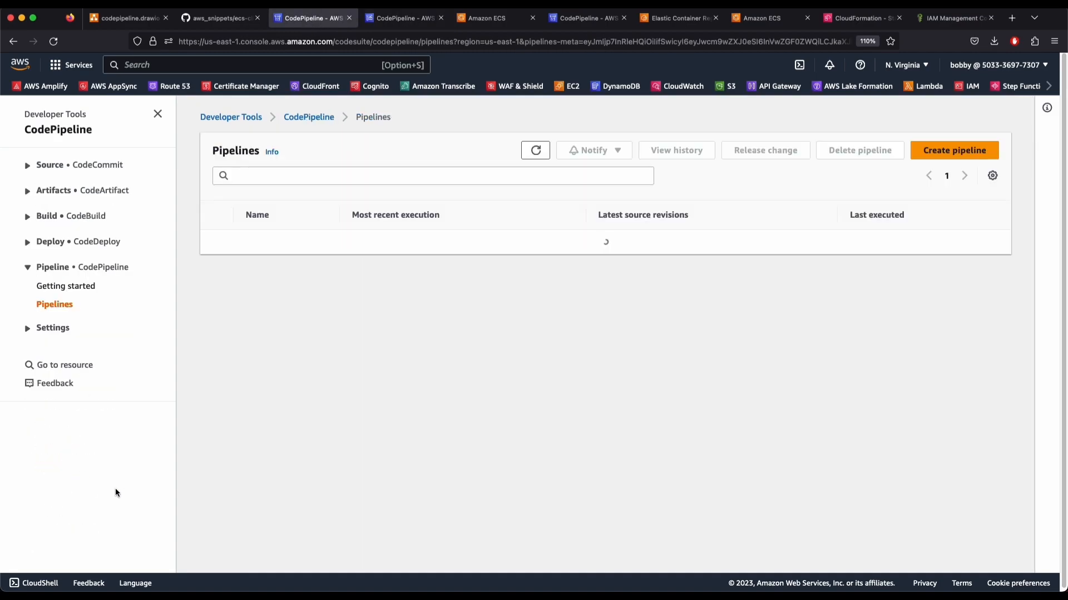
pyautogui.click(268, 249)
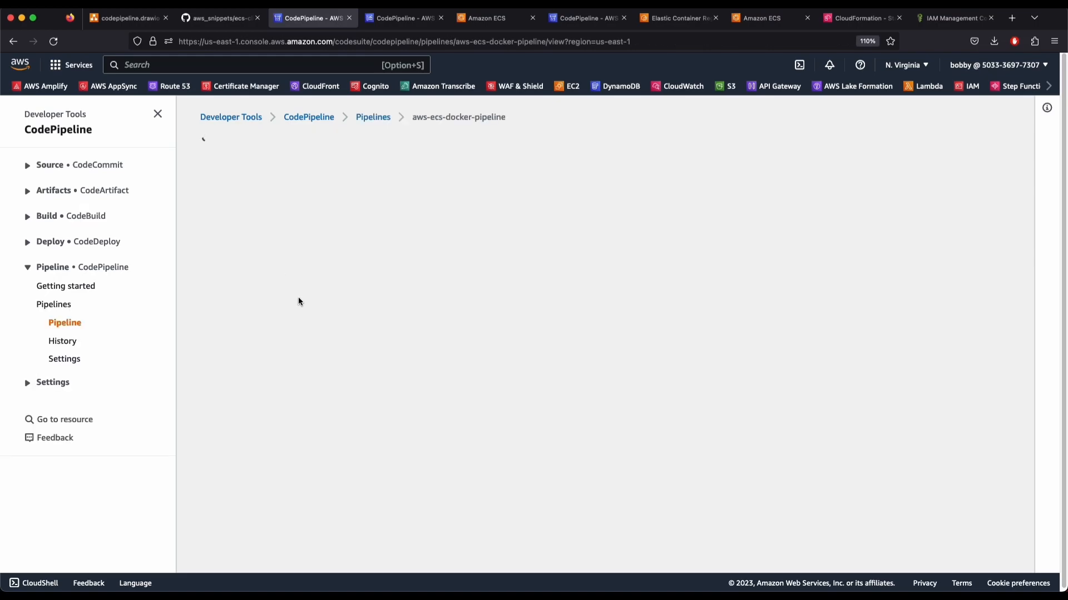
pyautogui.scroll(-8, 769, 442)
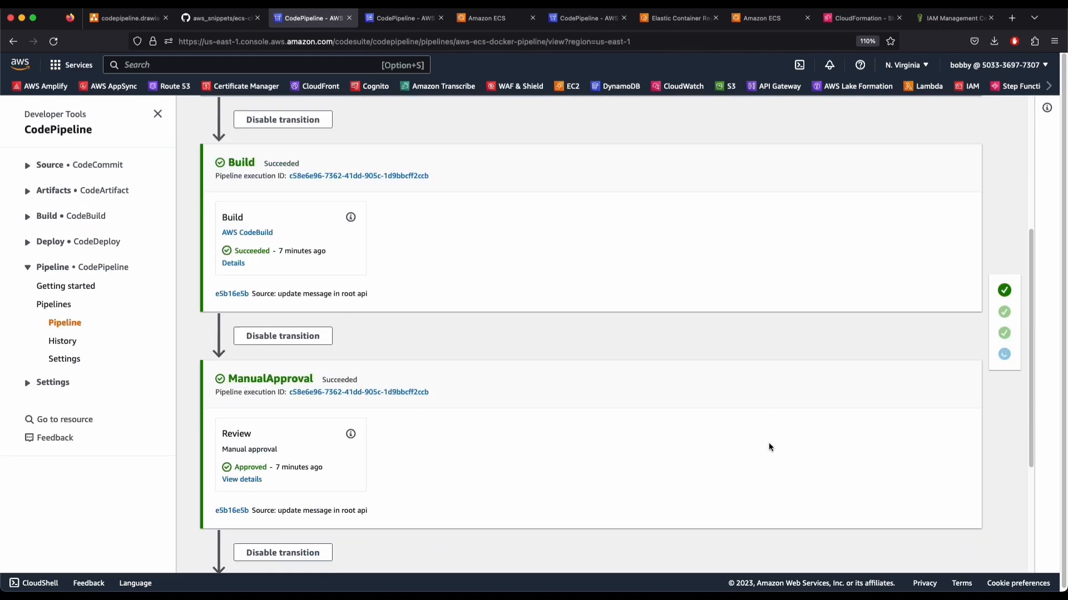
pyautogui.scroll(4, 390, 317)
pyautogui.scroll(1, 365, 308)
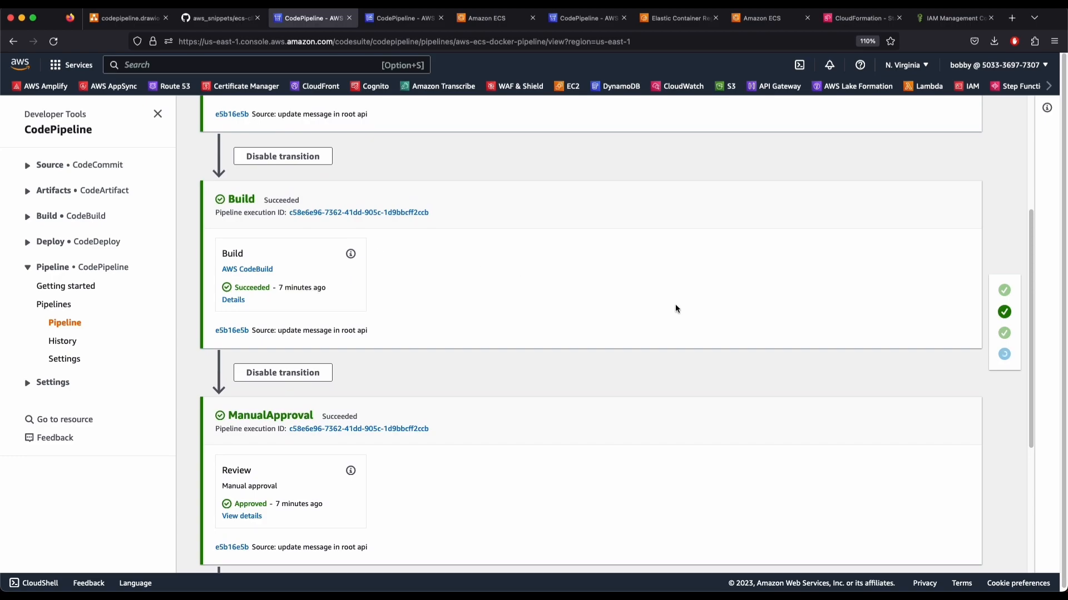
pyautogui.scroll(-5, 713, 417)
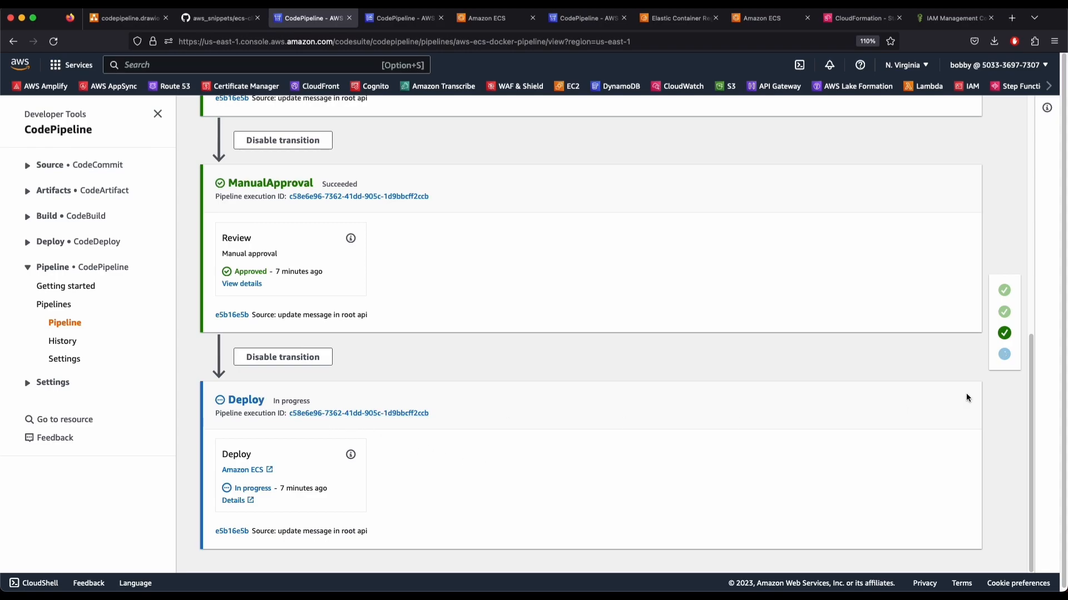
pyautogui.scroll(8, 966, 397)
pyautogui.click(688, 143)
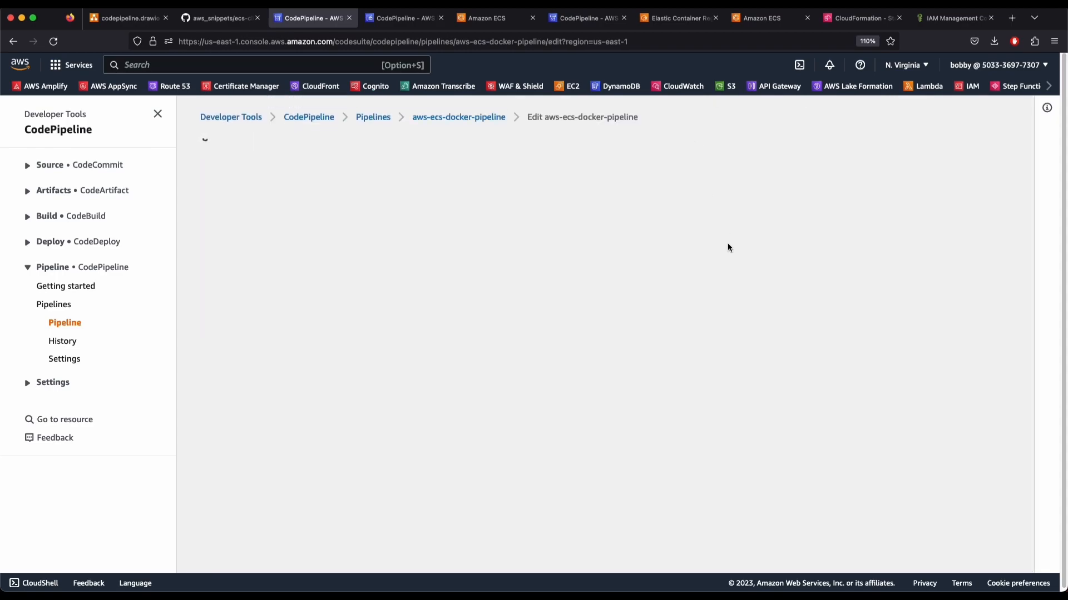
# Retarget the Deploy stage's ECS action to service aws-ecs-docker-pipeline-service
pyautogui.scroll(-4, 439, 389)
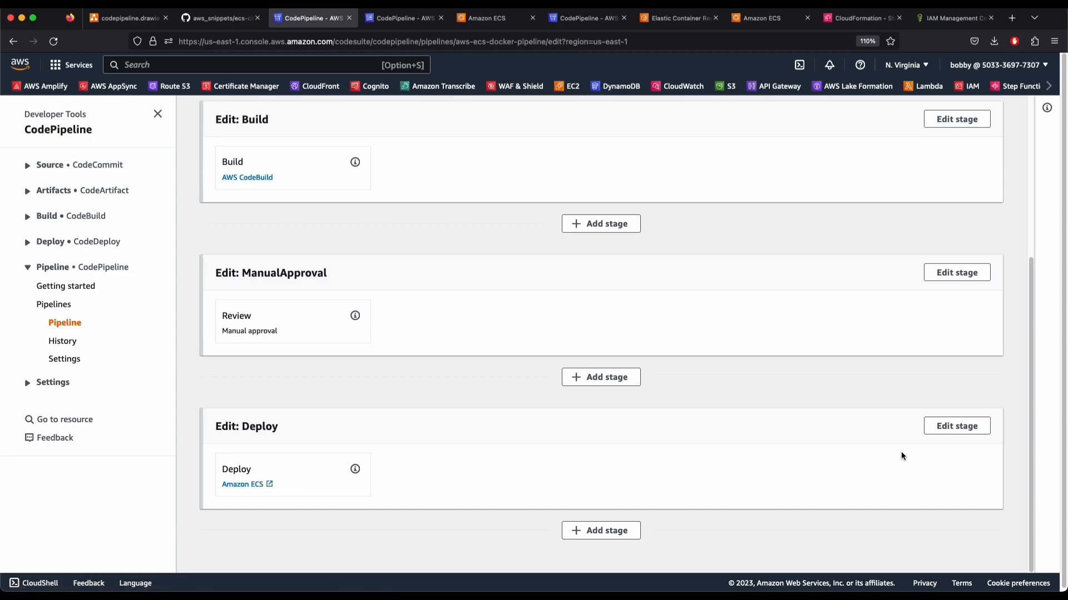
pyautogui.click(948, 427)
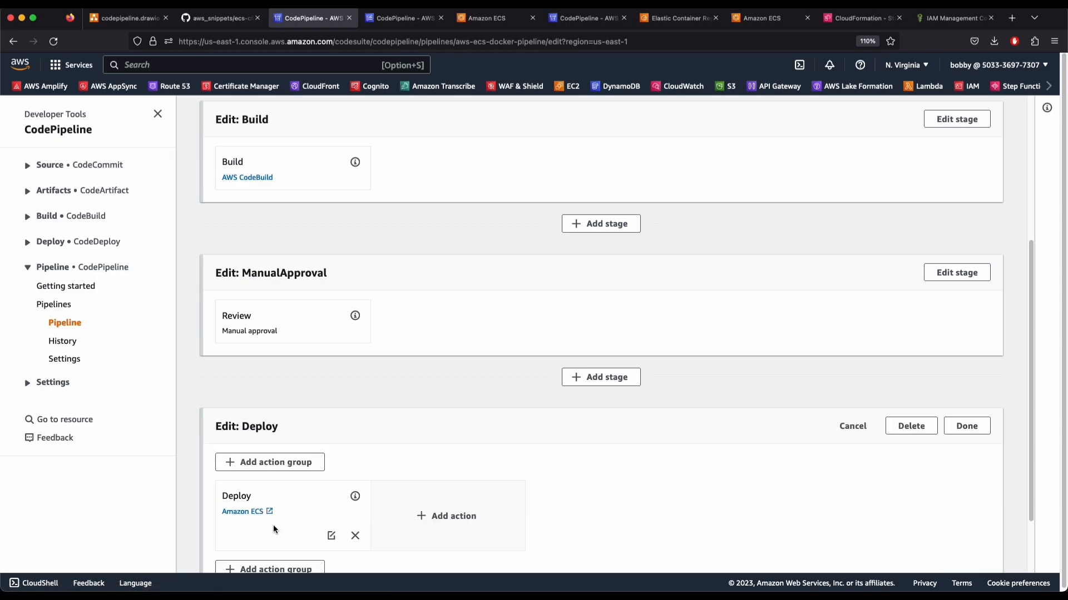
pyautogui.scroll(1, 275, 517)
pyautogui.scroll(-3, 317, 534)
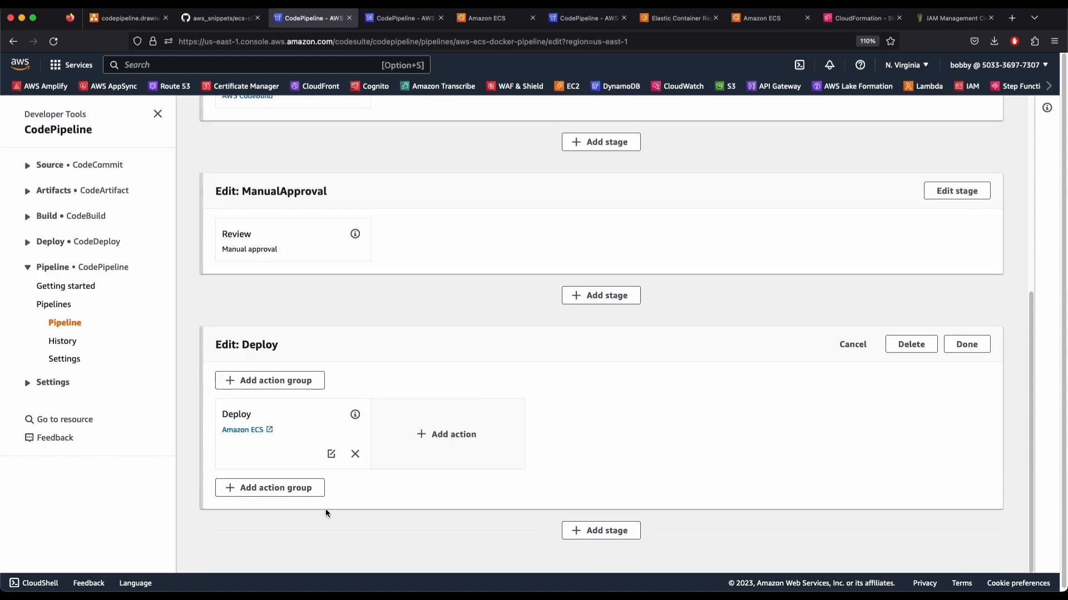
pyautogui.click(331, 456)
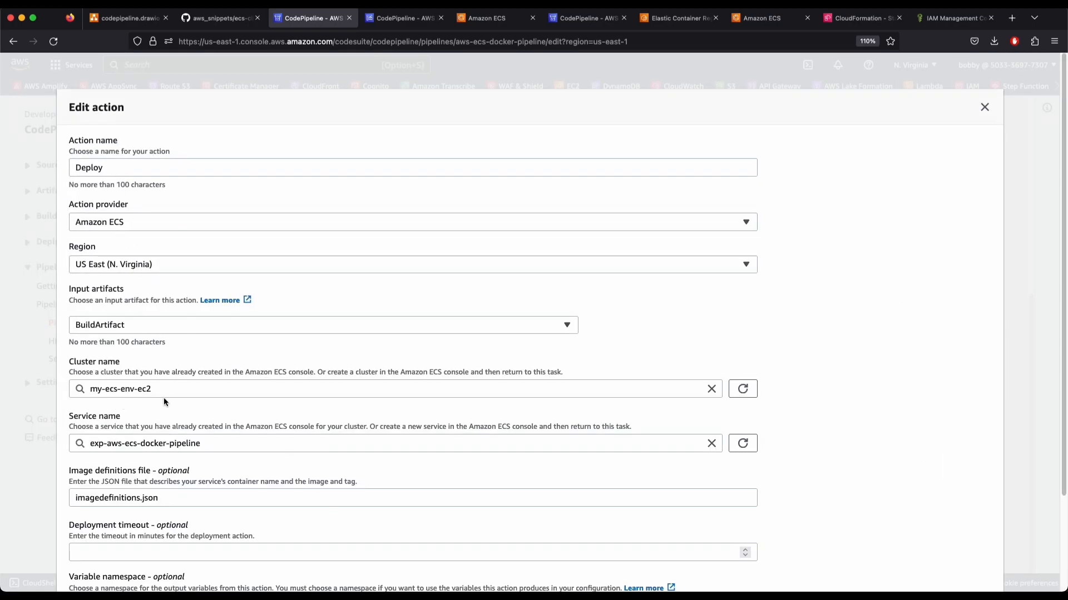
pyautogui.click(238, 447)
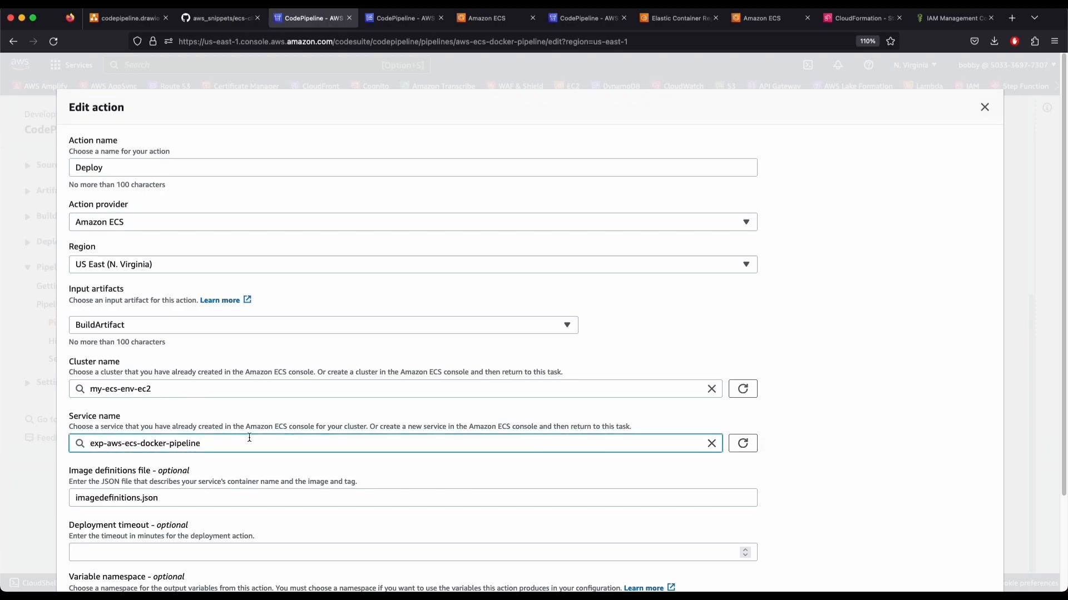
pyautogui.click(712, 443)
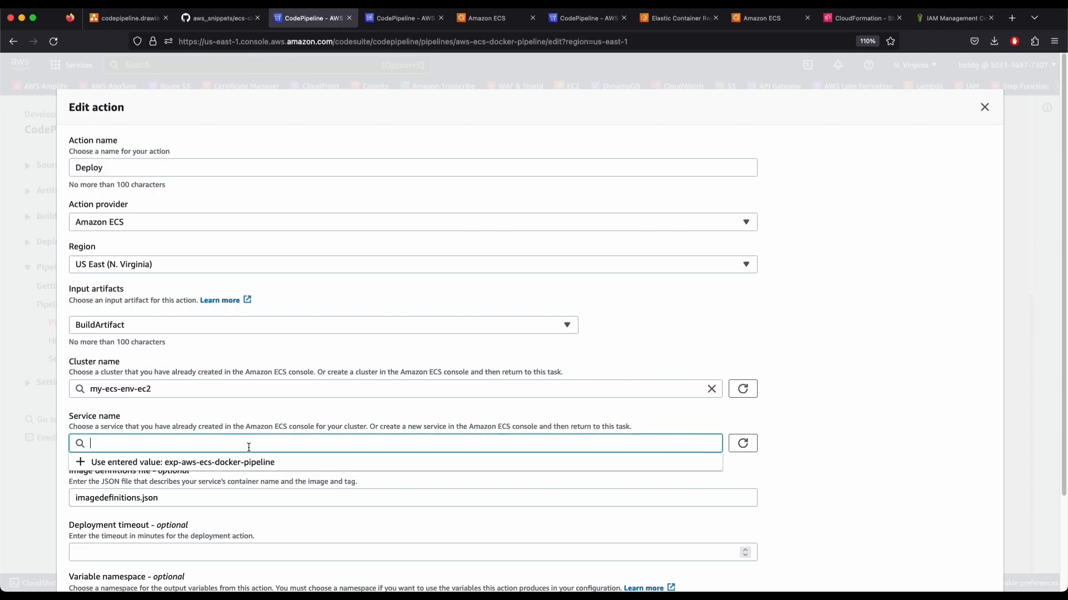
pyautogui.click(177, 455)
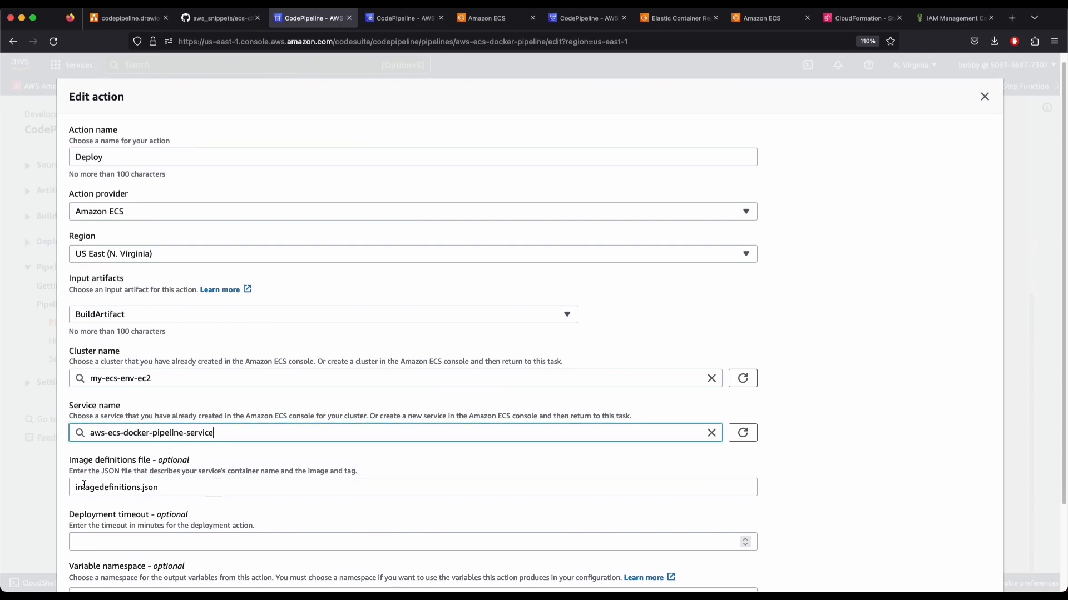
pyautogui.scroll(-3, 139, 489)
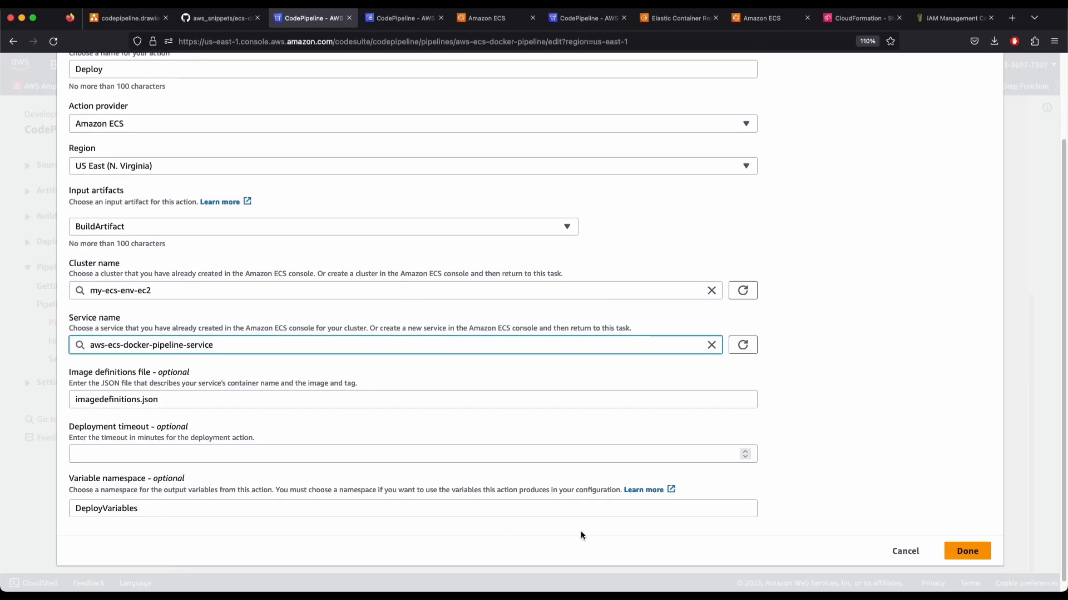
pyautogui.click(945, 551)
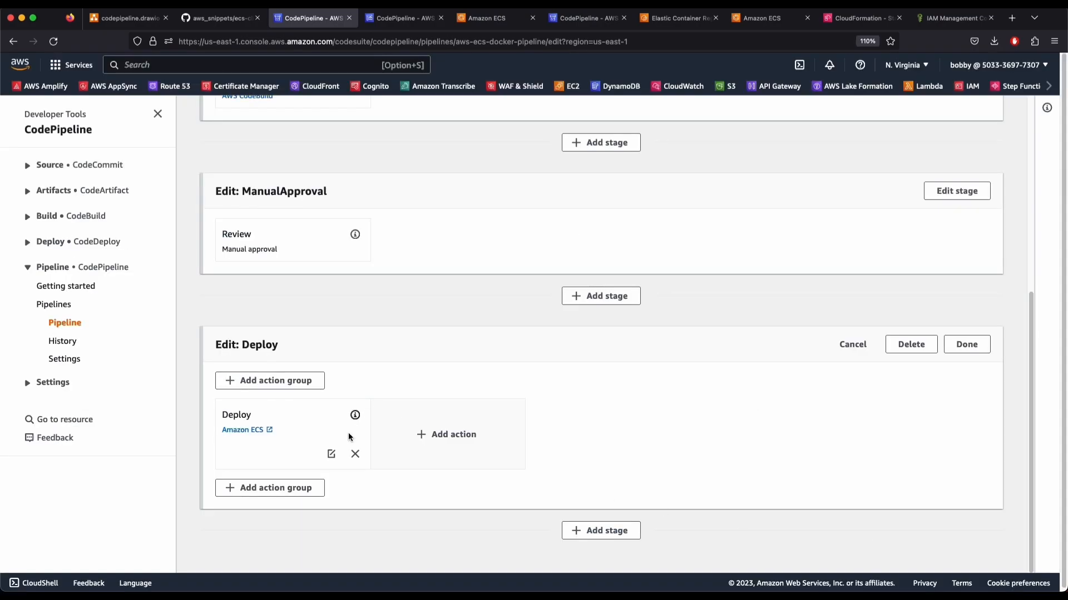
pyautogui.click(972, 345)
# Save the pipeline edits and confirm the save
pyautogui.scroll(5, 553, 416)
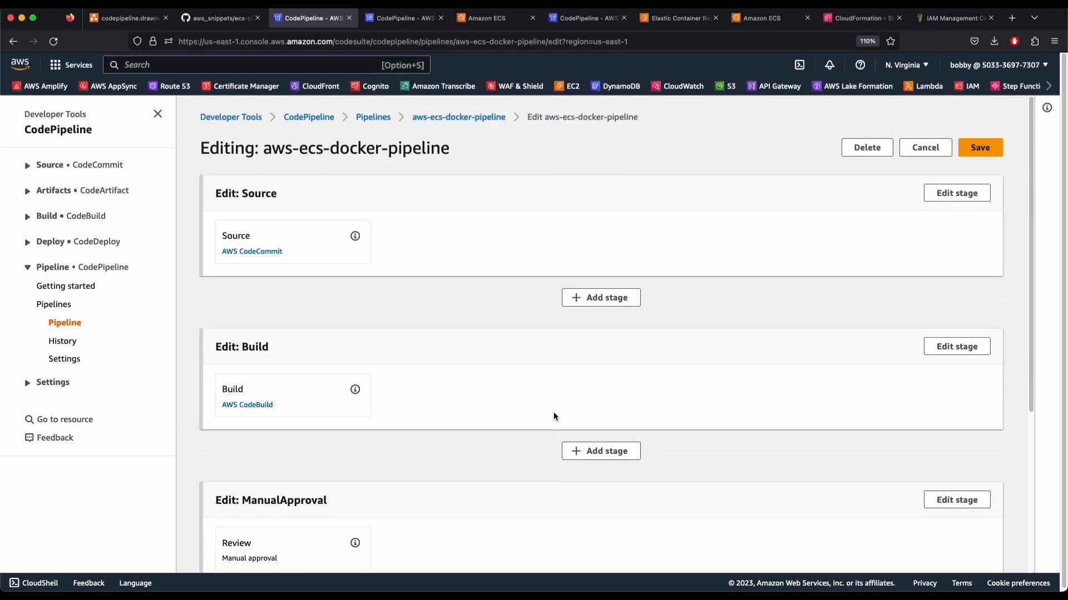
pyautogui.click(978, 148)
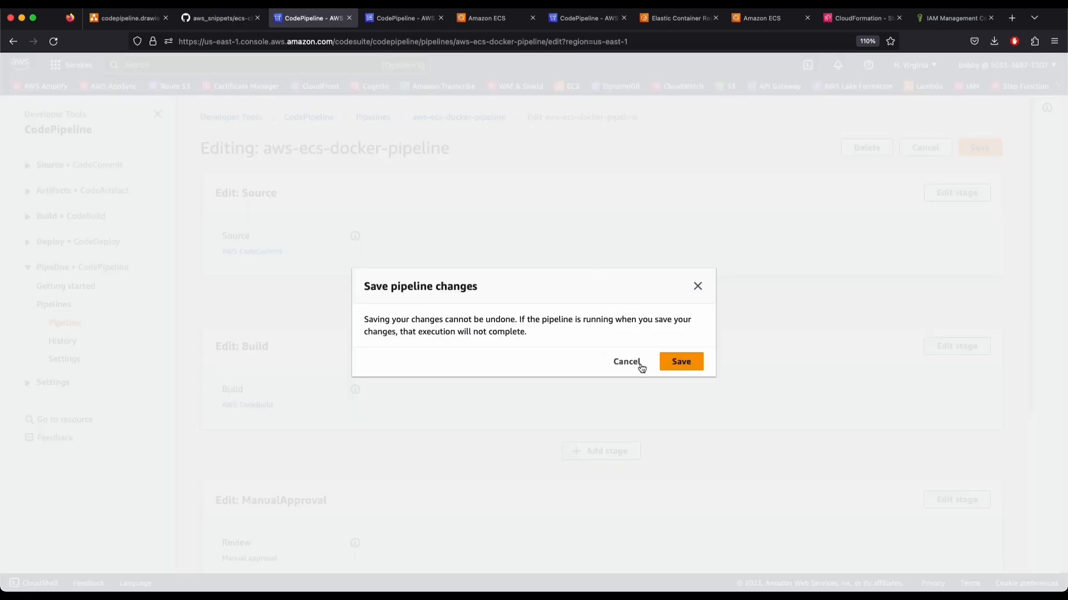
pyautogui.click(691, 361)
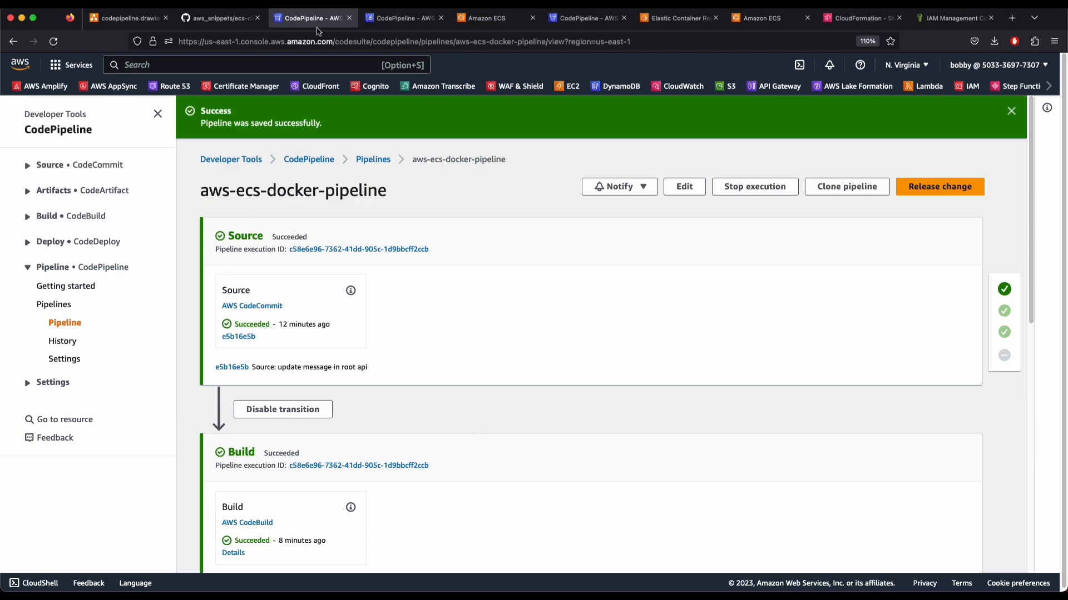
# Replace the root-route welcome message in aws-ecs-docker's index.js with a new pipeline message
pyautogui.click(74, 165)
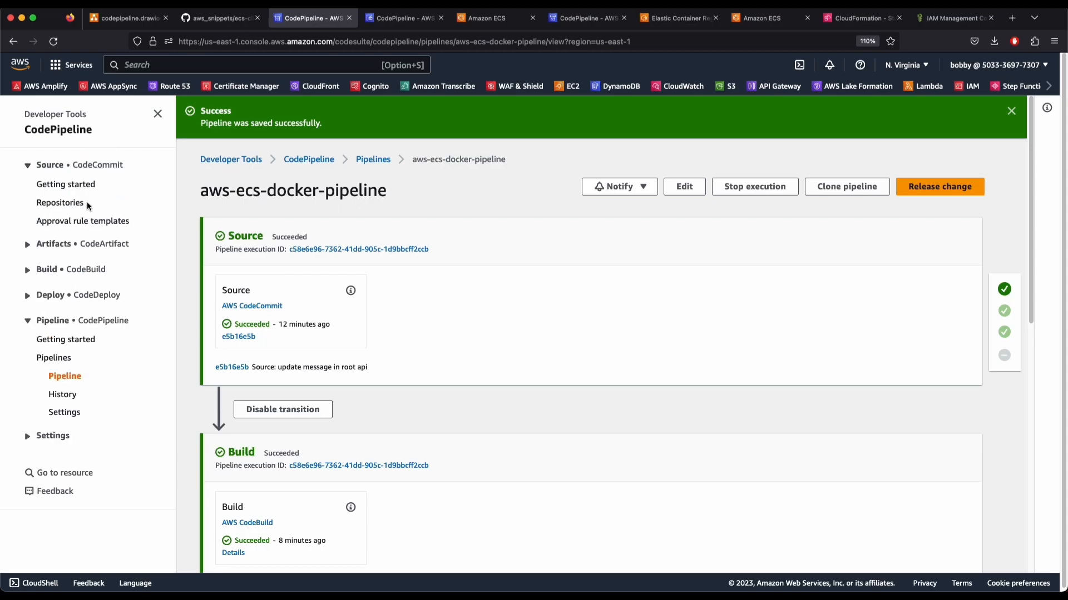
pyautogui.click(71, 204)
pyautogui.click(268, 236)
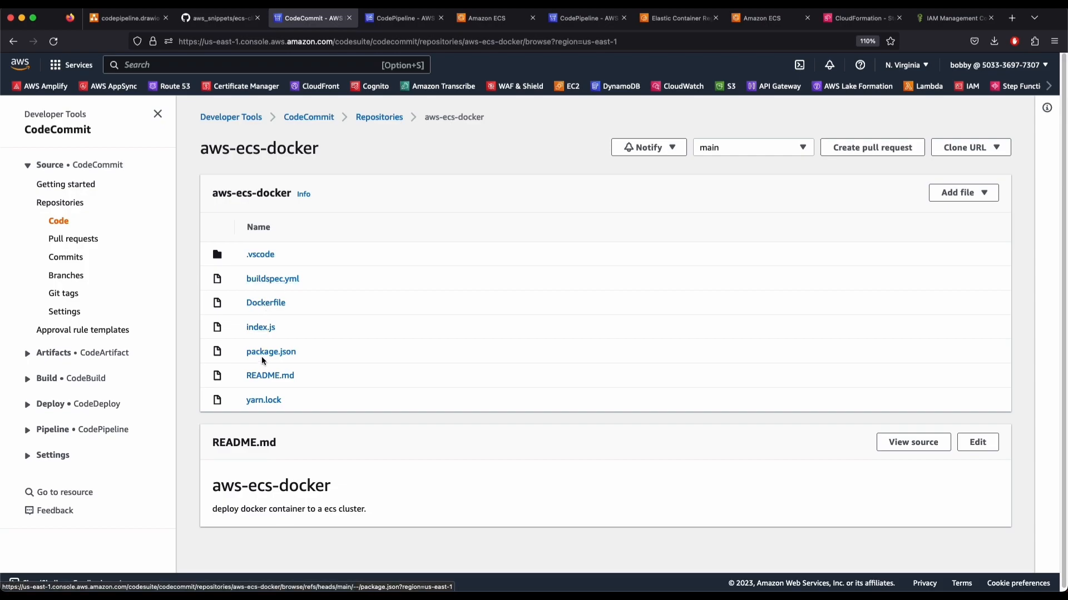
pyautogui.click(263, 328)
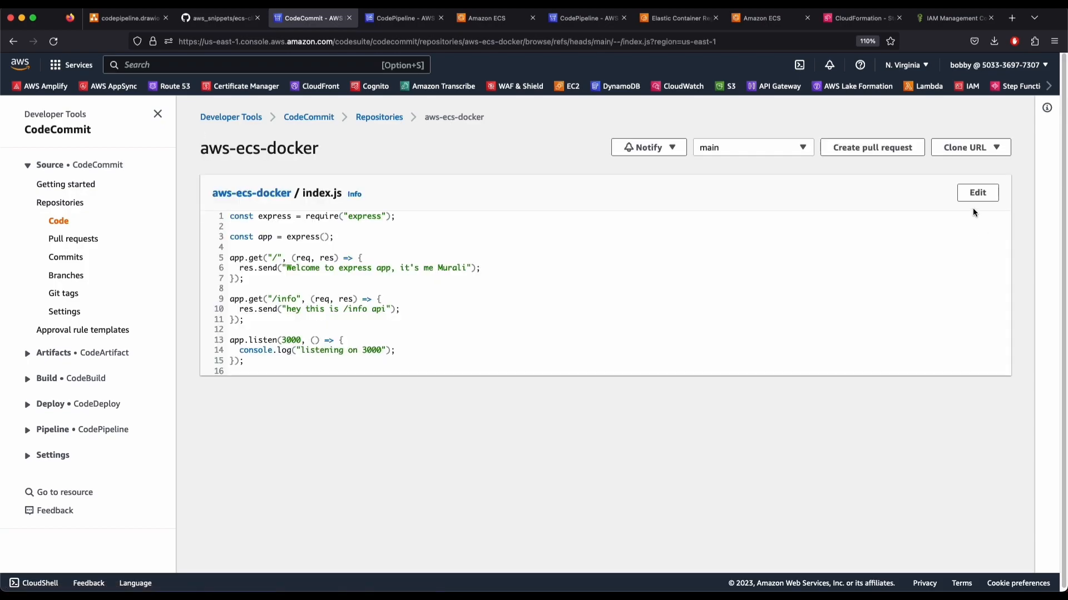
pyautogui.click(974, 192)
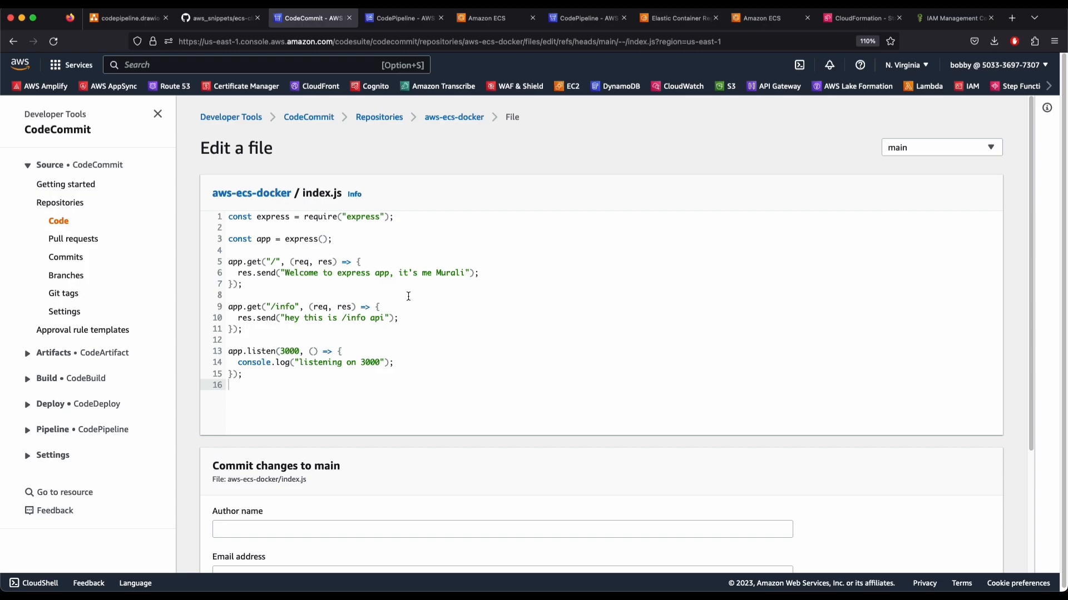
pyautogui.moveTo(284, 273); pyautogui.dragTo(460, 278)
pyautogui.press('BackSpace')
pyautogui.write("it's a new")
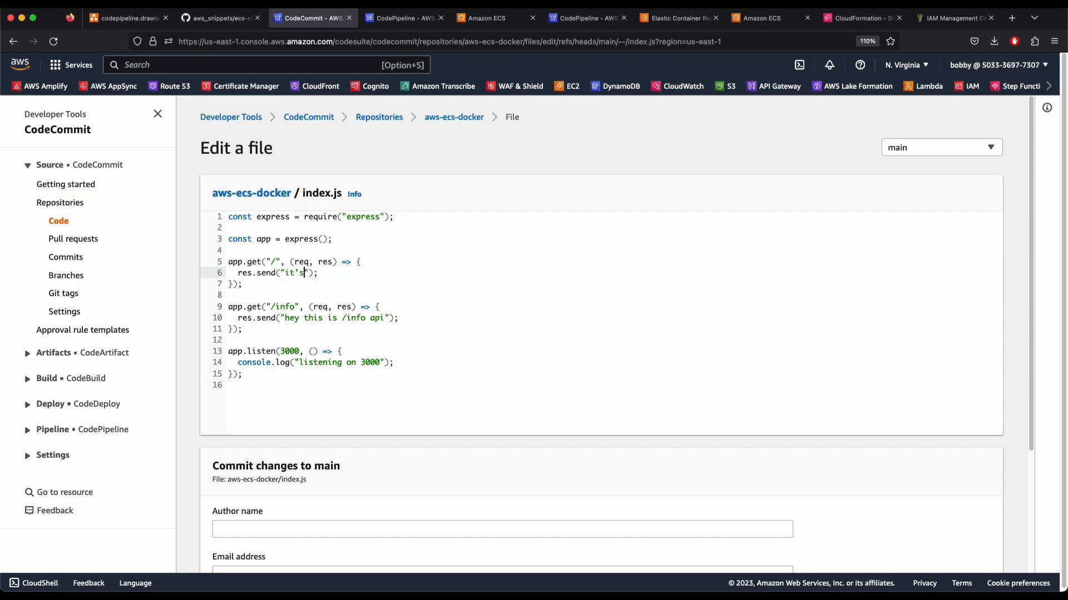
pyautogui.write("pipeline and here's my message...Murali")
# Enter the author's name and e-mail, message 'update message on root api', and commit to main
pyautogui.scroll(-2, 398, 399)
pyautogui.click(243, 477)
pyautogui.click(220, 523)
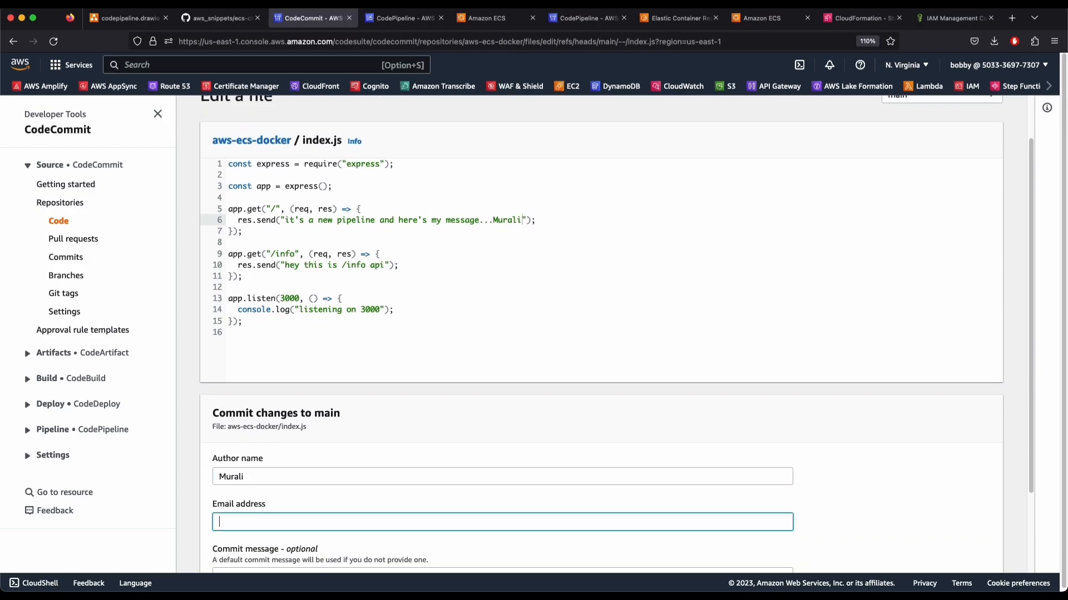
pyautogui.scroll(-4, 301, 495)
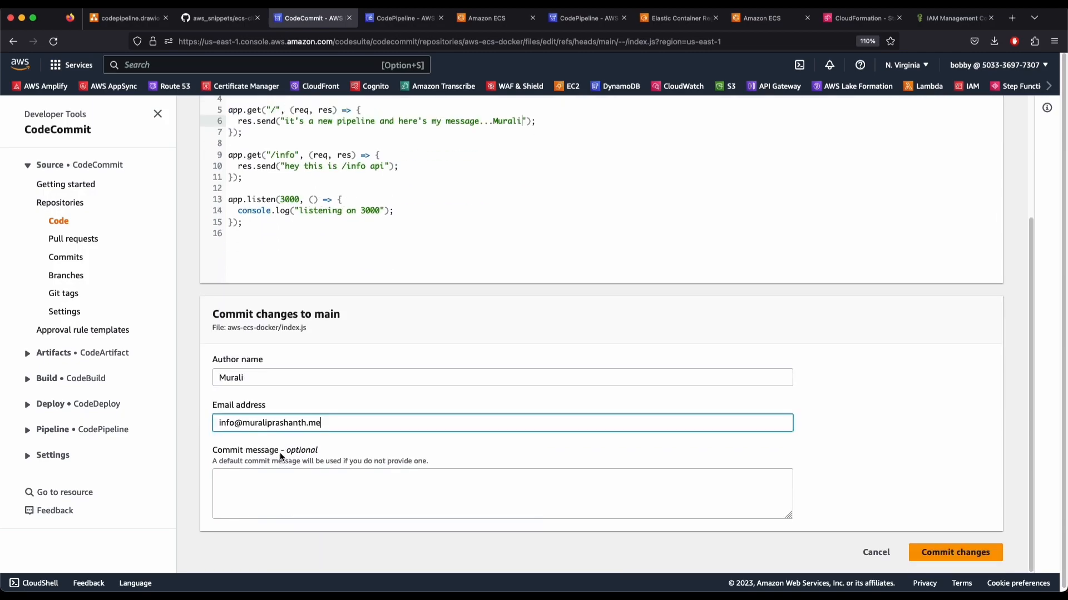
pyautogui.click(300, 498)
pyautogui.write('update message on root api')
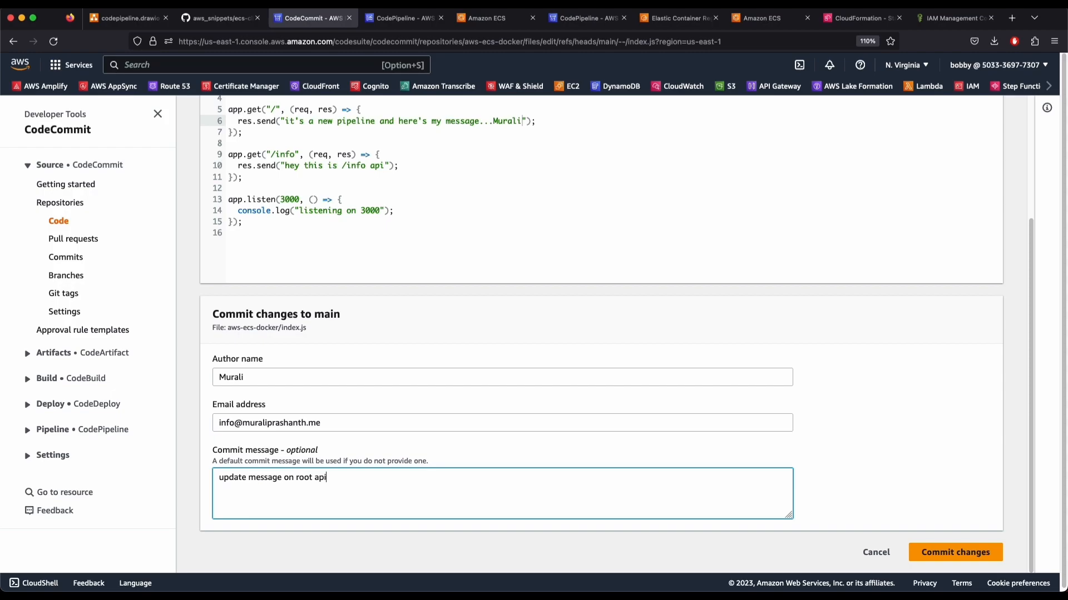
pyautogui.click(941, 551)
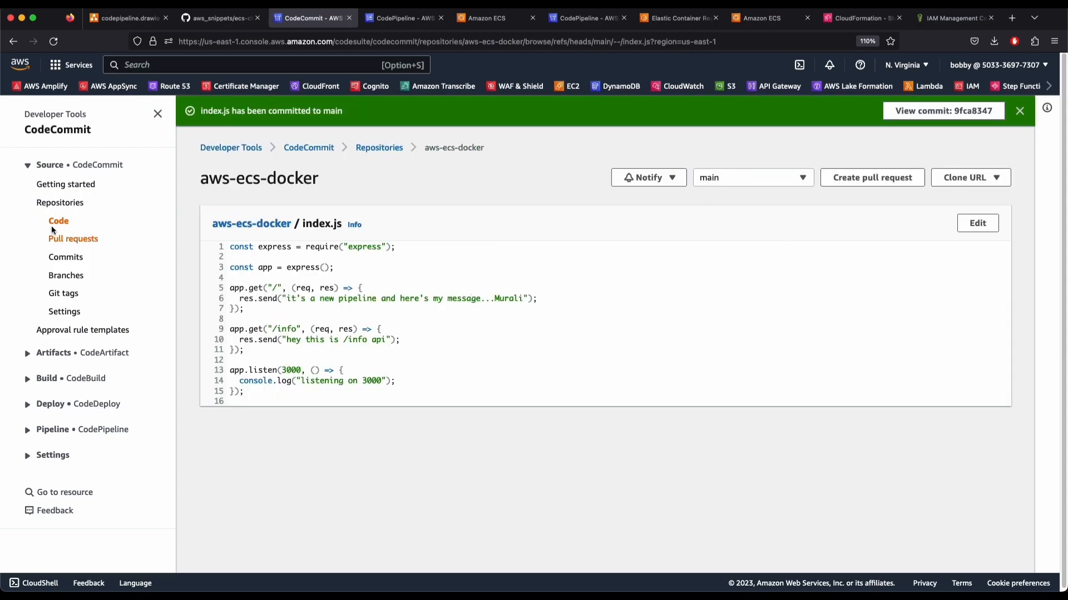
# Refresh the pipeline view until the new run reaches the ManualApproval stage
pyautogui.click(400, 18)
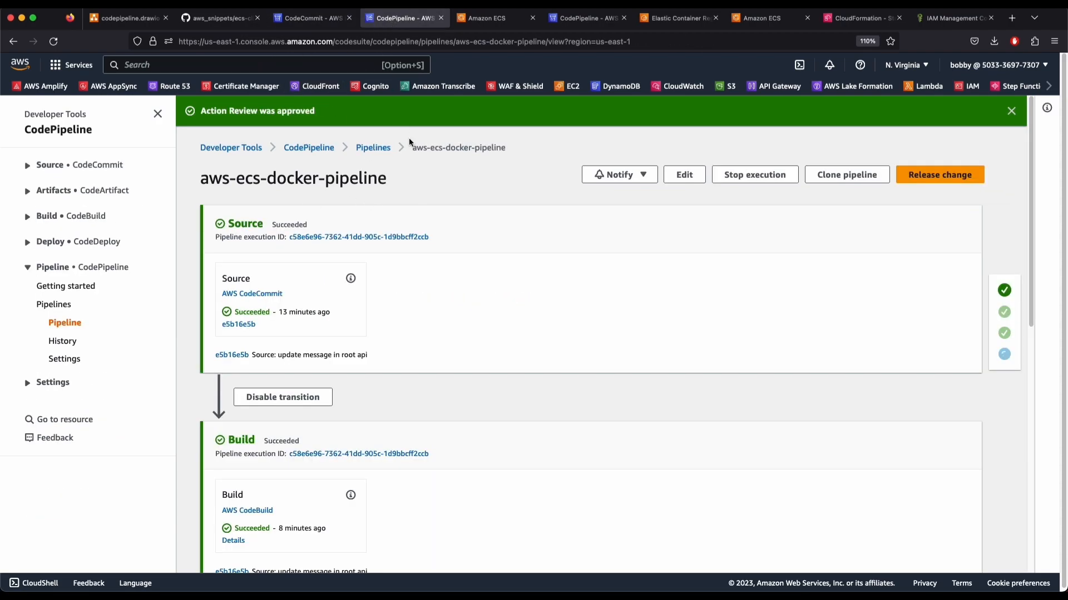
pyautogui.press('super+r')
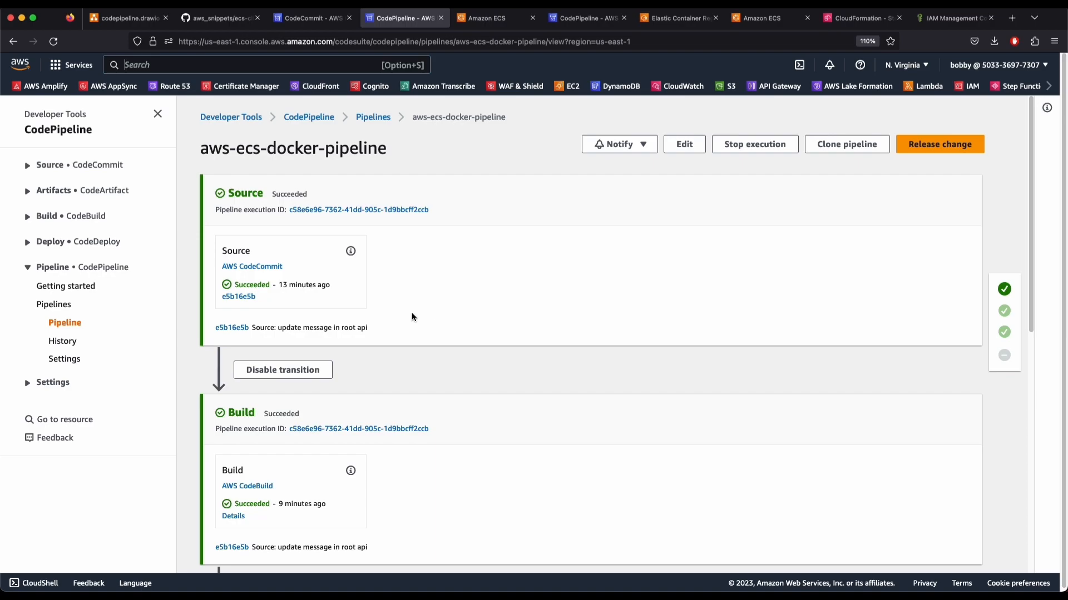
pyautogui.moveTo(382, 328); pyautogui.dragTo(287, 328)
pyautogui.click(287, 328)
pyautogui.press('super+r')
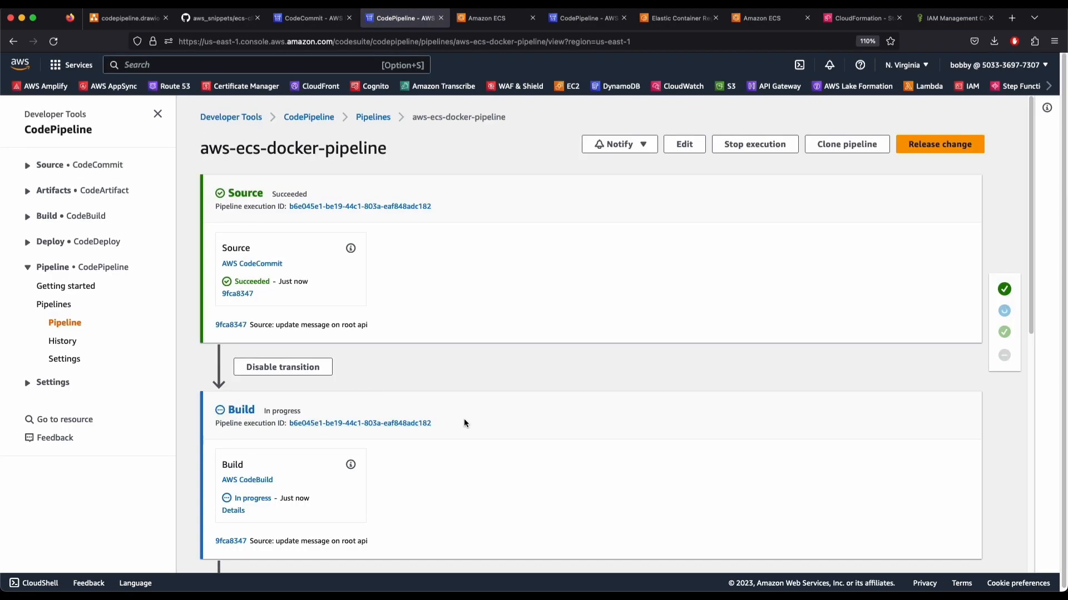
pyautogui.scroll(-3, 457, 420)
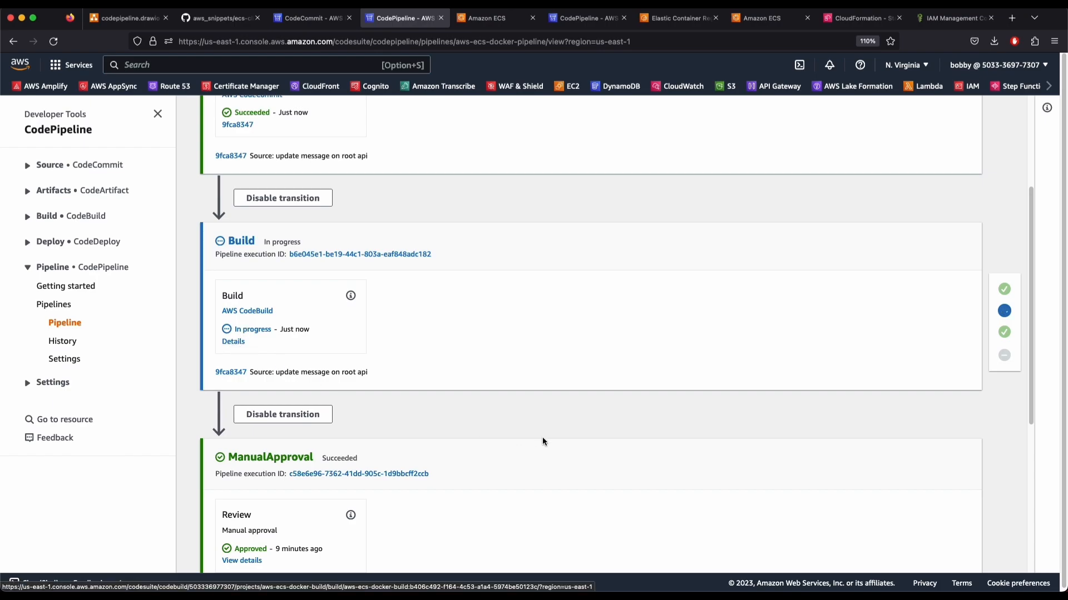
pyautogui.scroll(-5, 541, 437)
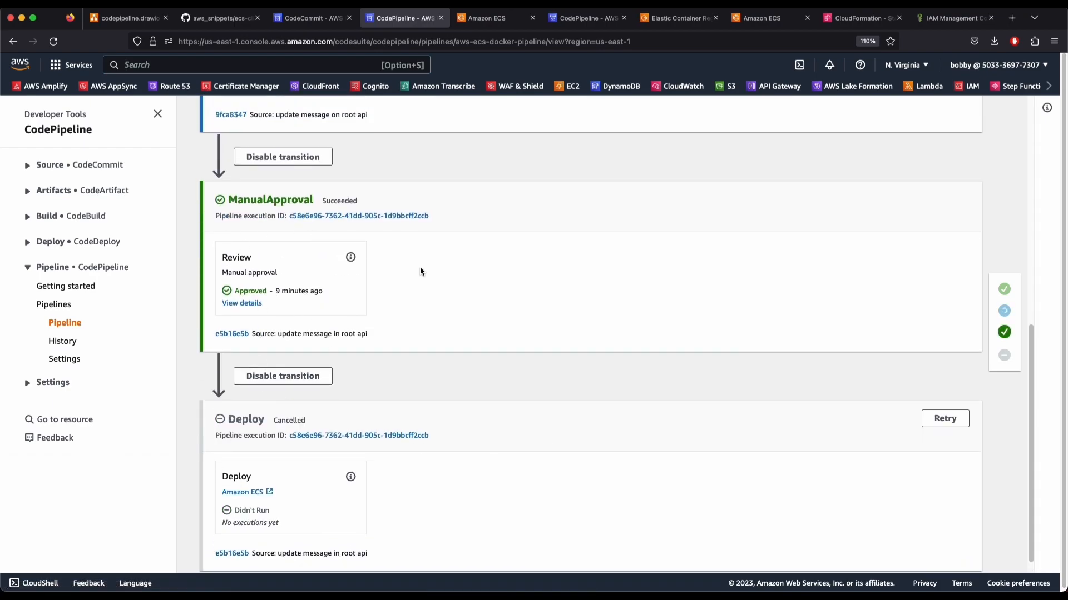
pyautogui.scroll(8, 446, 436)
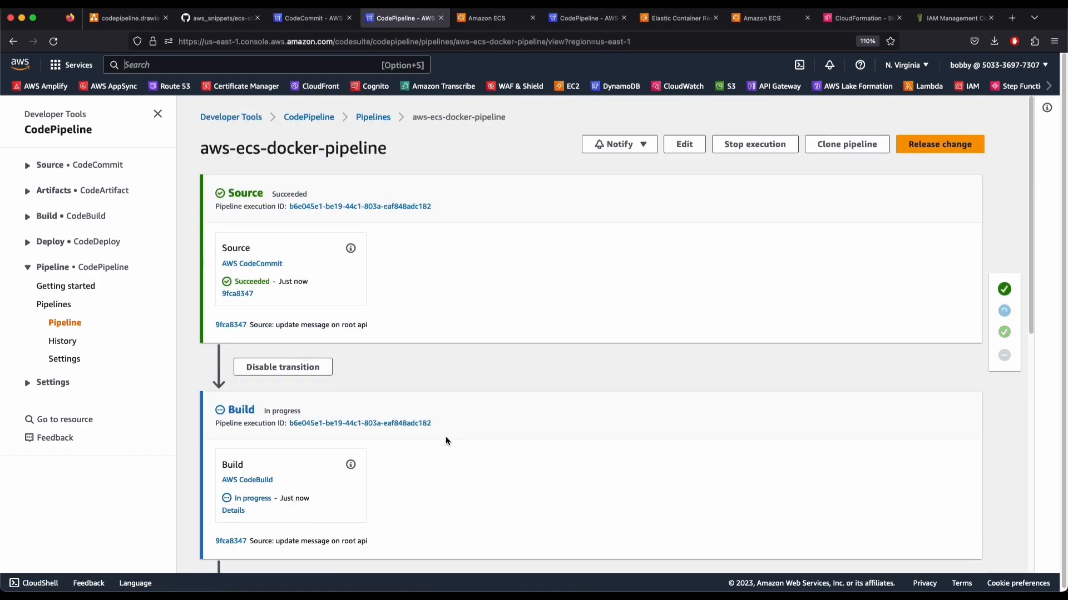
pyautogui.press('super+r')
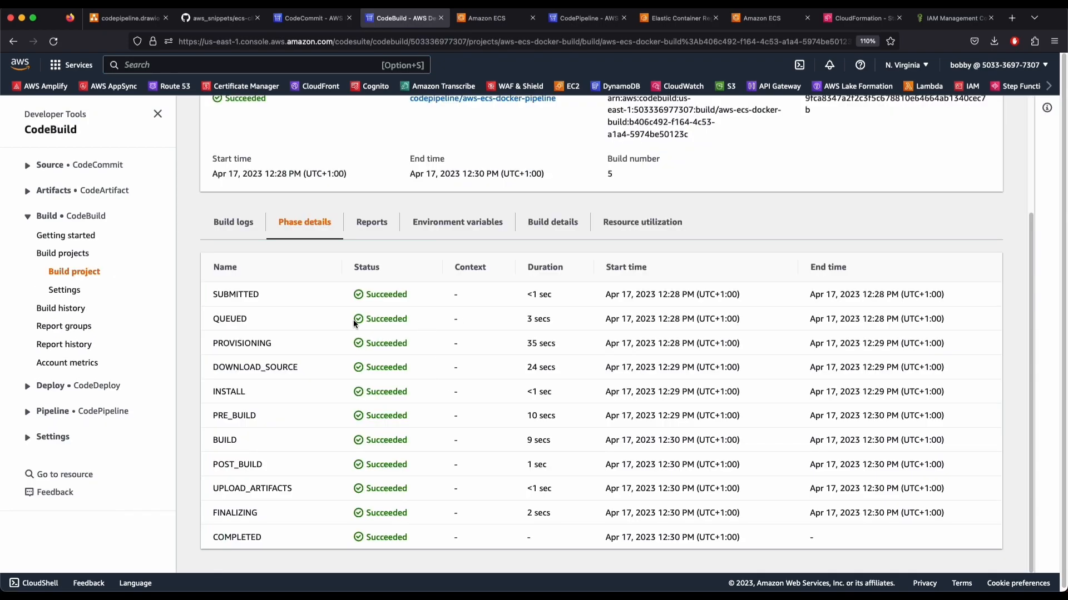
pyautogui.scroll(3, 353, 319)
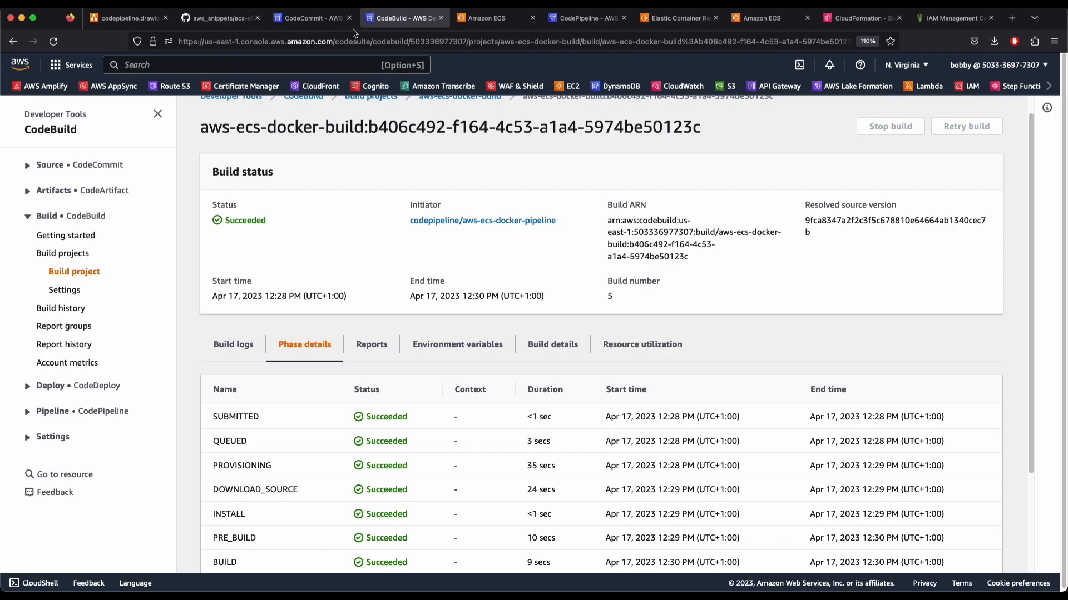
pyautogui.click(585, 18)
pyautogui.press('super+r')
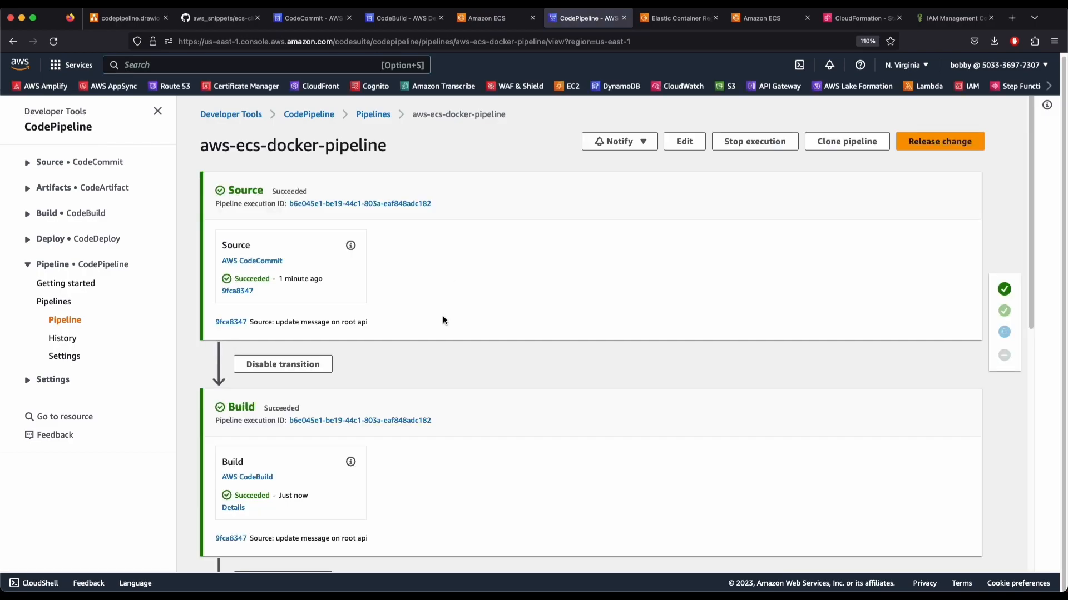
pyautogui.scroll(-5, 447, 402)
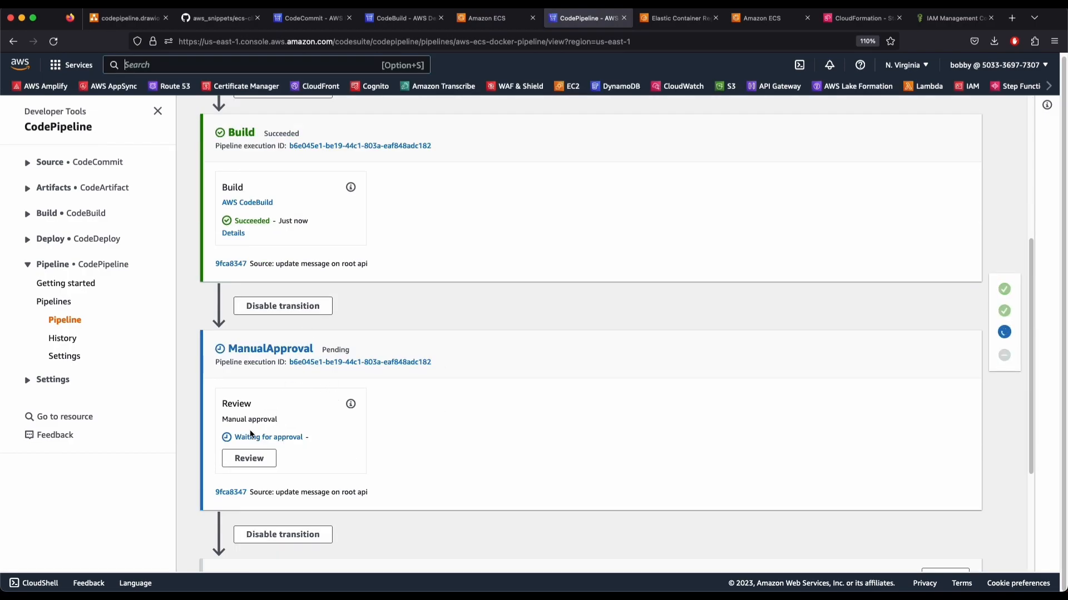
# Approve the ManualApproval review with a comment, then open the Deploy action's service details
pyautogui.click(261, 460)
pyautogui.click(478, 362)
pyautogui.write('Approved')
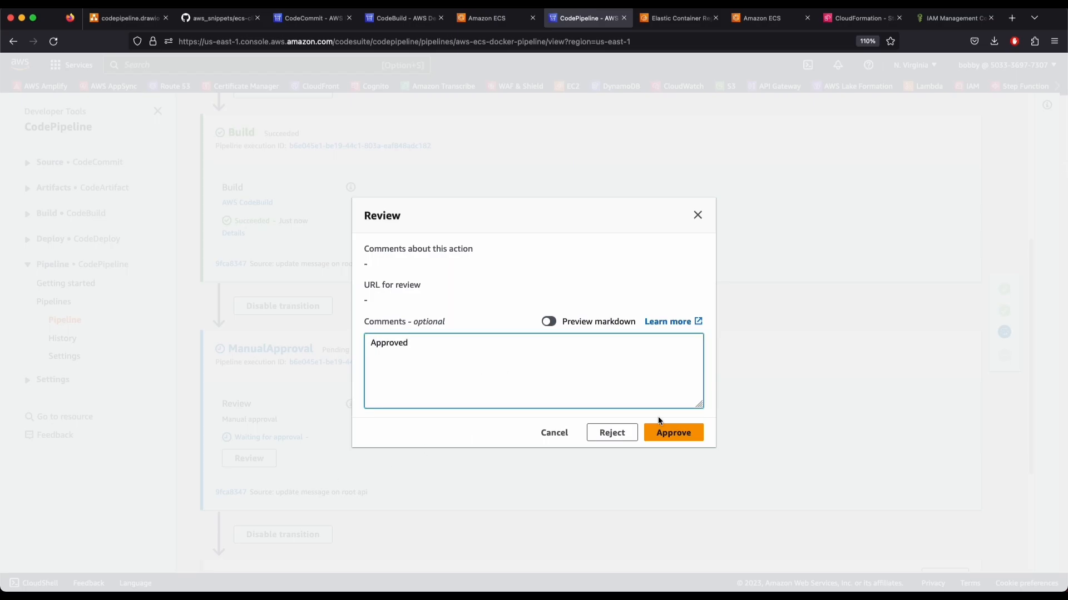
pyautogui.click(663, 433)
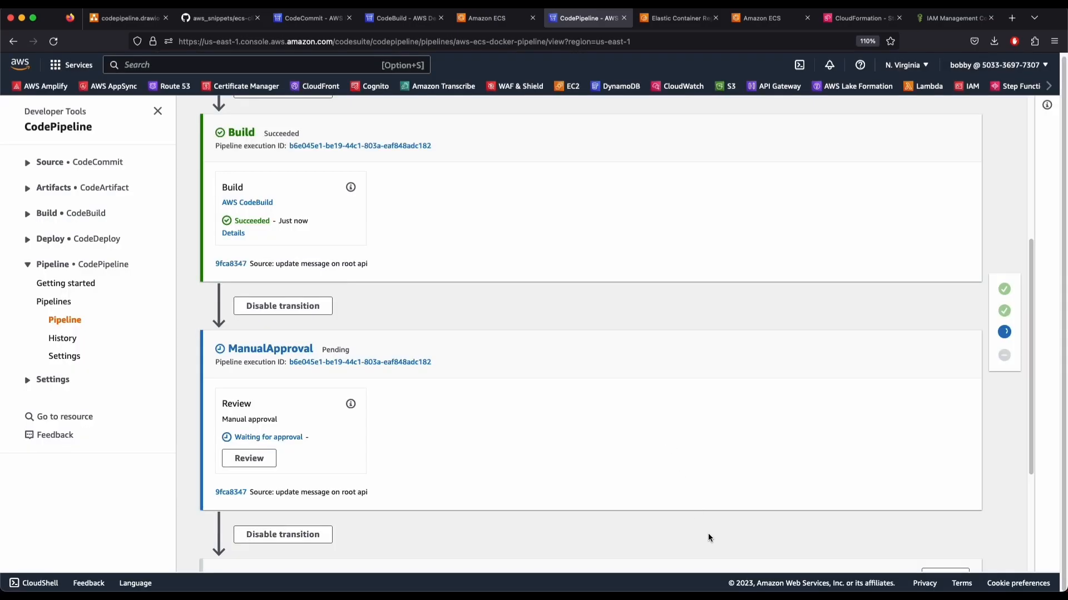
pyautogui.scroll(-3, 444, 509)
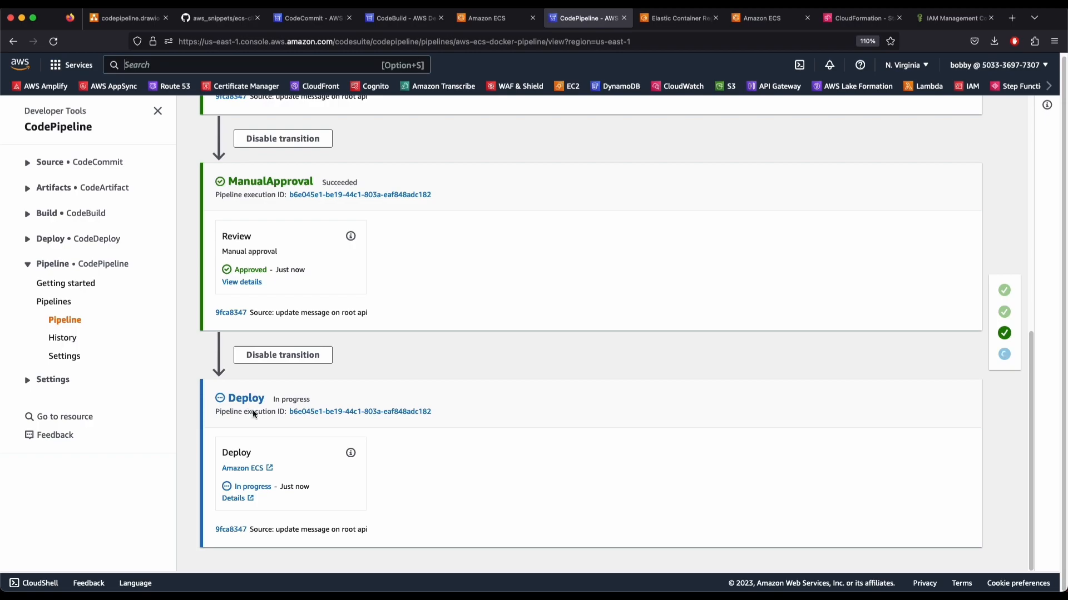
pyautogui.click(251, 500)
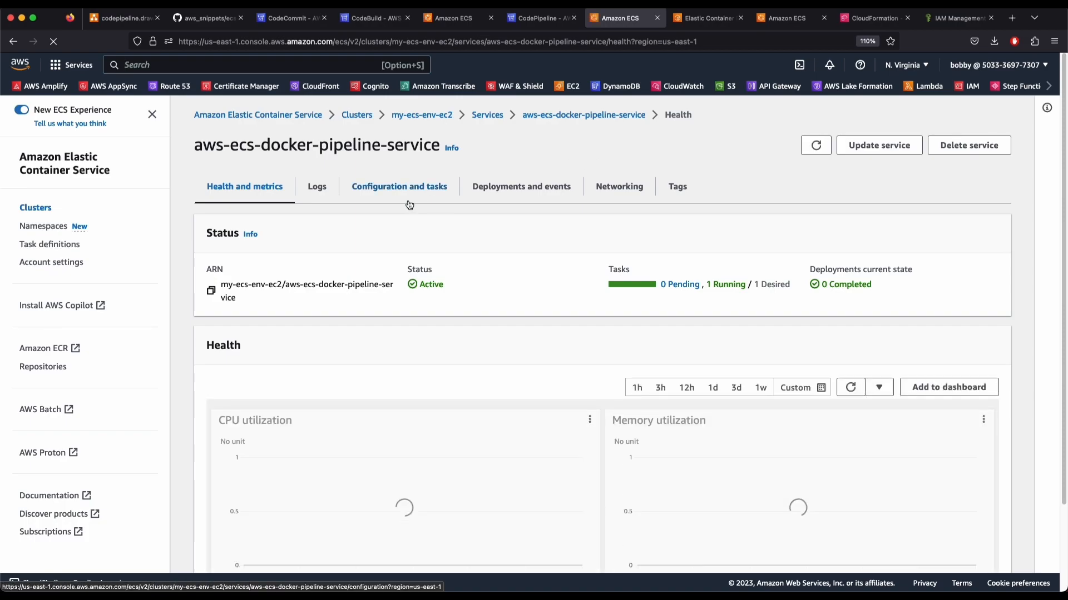
# Inspect the service's Deployments list and refresh it to see revision 2 rolling out
pyautogui.click(516, 189)
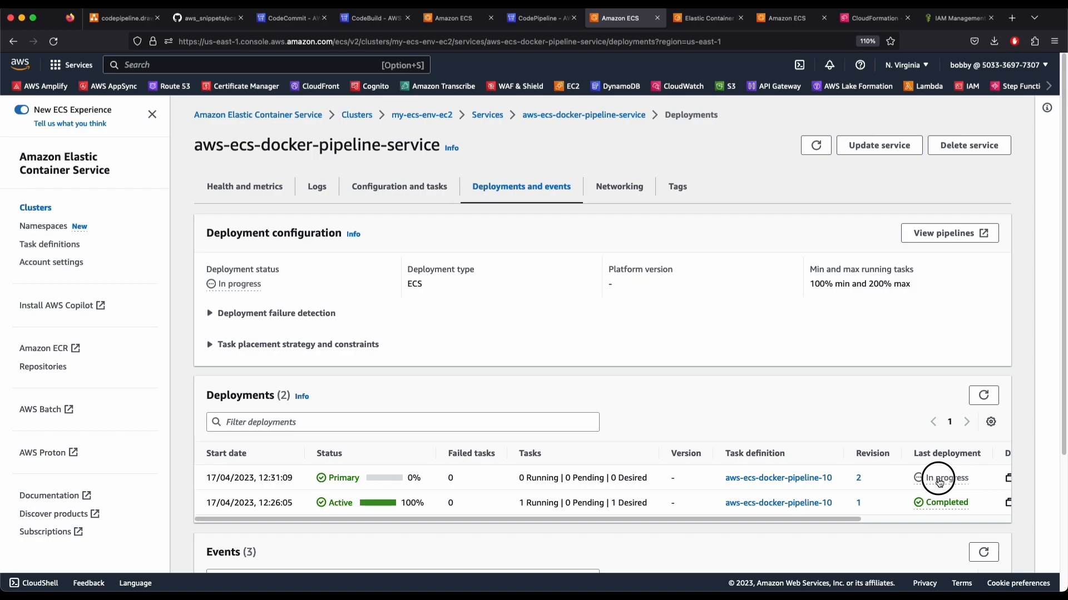
pyautogui.moveTo(694, 519)
pyautogui.mouseDown()
pyautogui.moveTo(844, 528)
pyautogui.moveTo(533, 529)
pyautogui.mouseUp()
pyautogui.moveTo(842, 520); pyautogui.dragTo(950, 525)
pyautogui.click(987, 397)
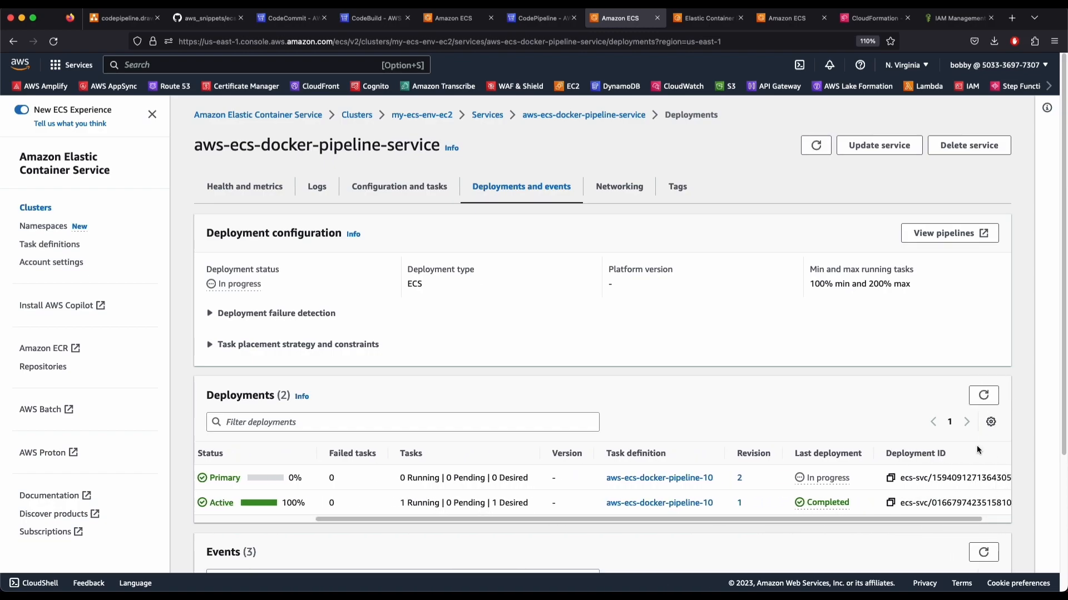
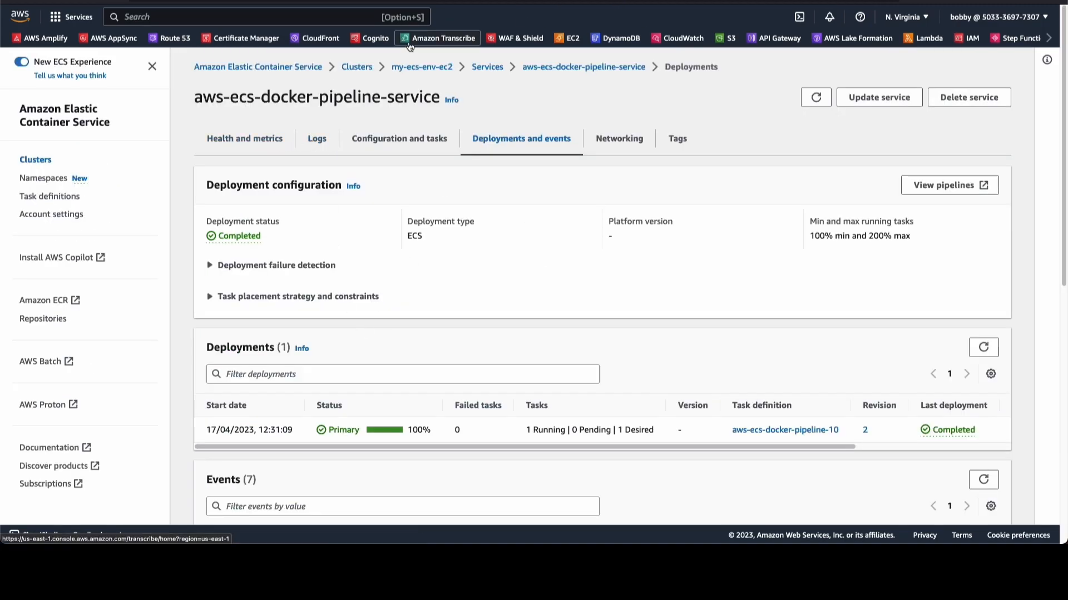
# Open the running task in the my-ecs-env-ec2 cluster and load its container's web address to see the new message
pyautogui.click(572, 70)
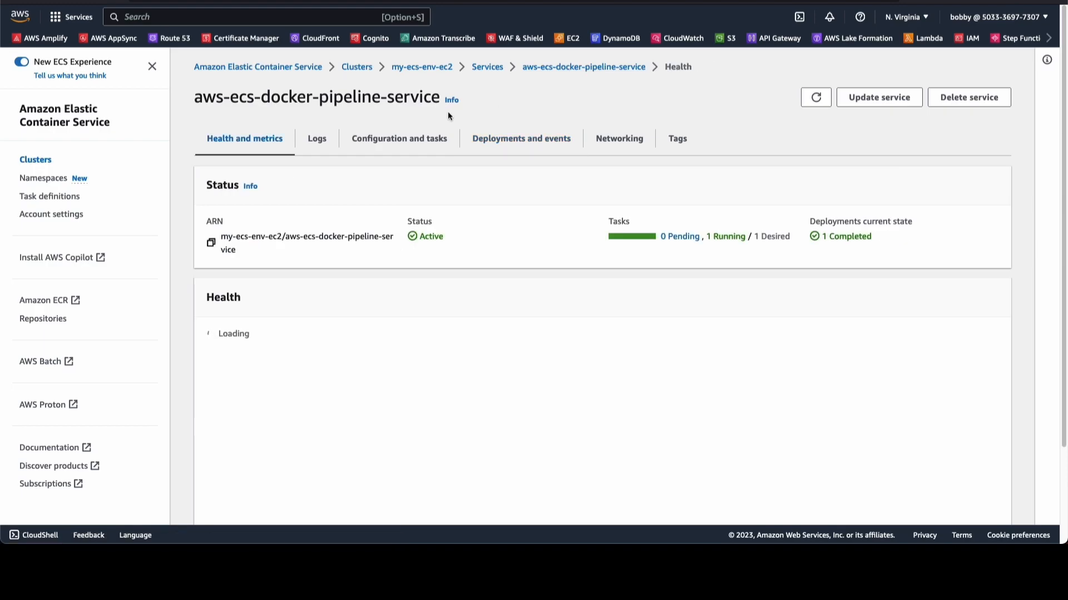
pyautogui.click(488, 69)
pyautogui.click(276, 305)
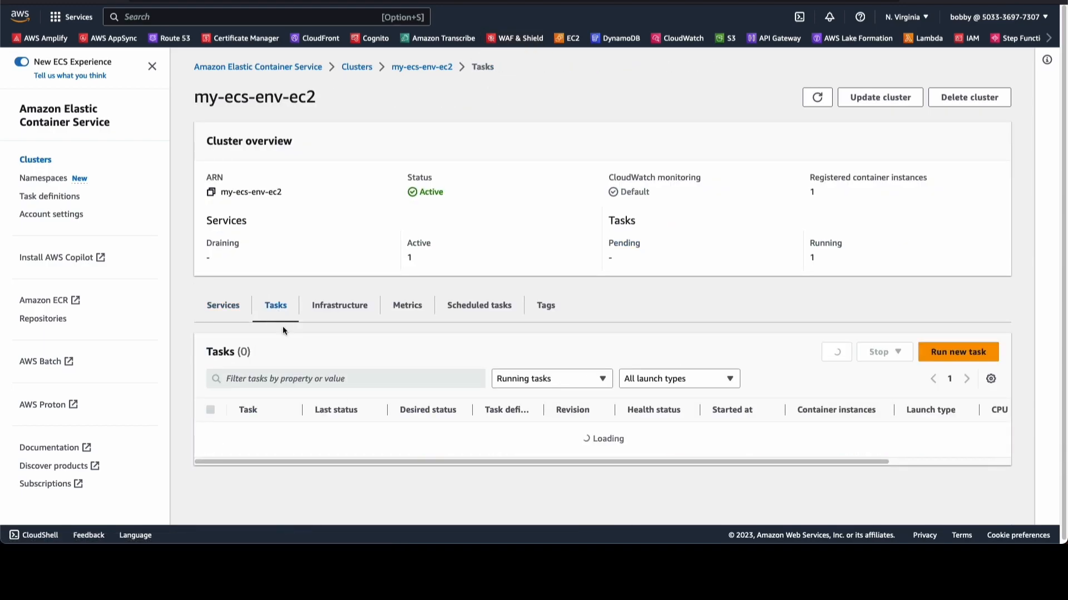
pyautogui.click(265, 434)
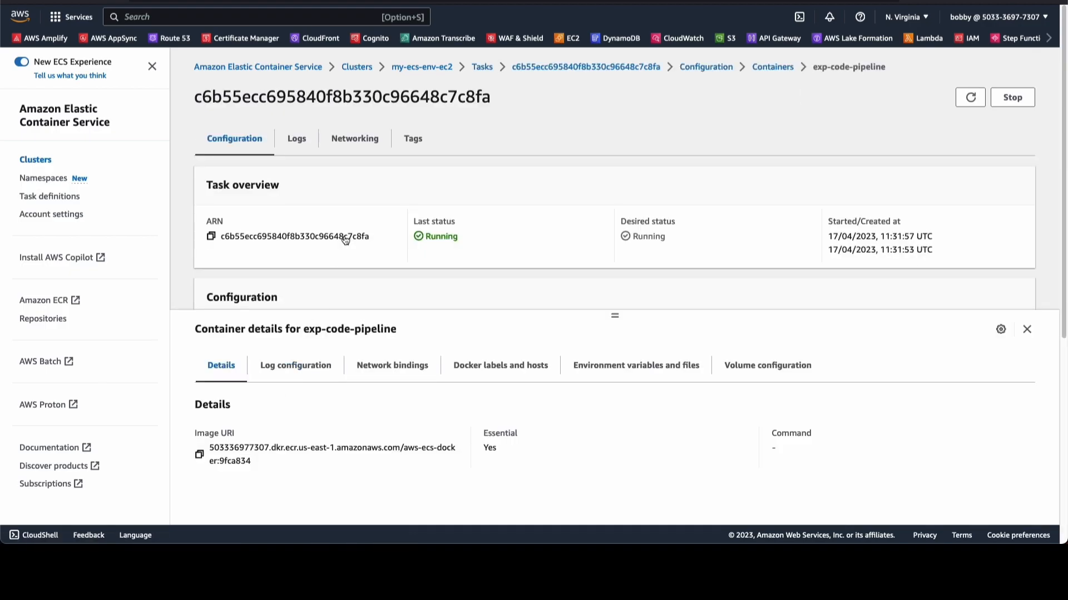
pyautogui.scroll(-5, 424, 248)
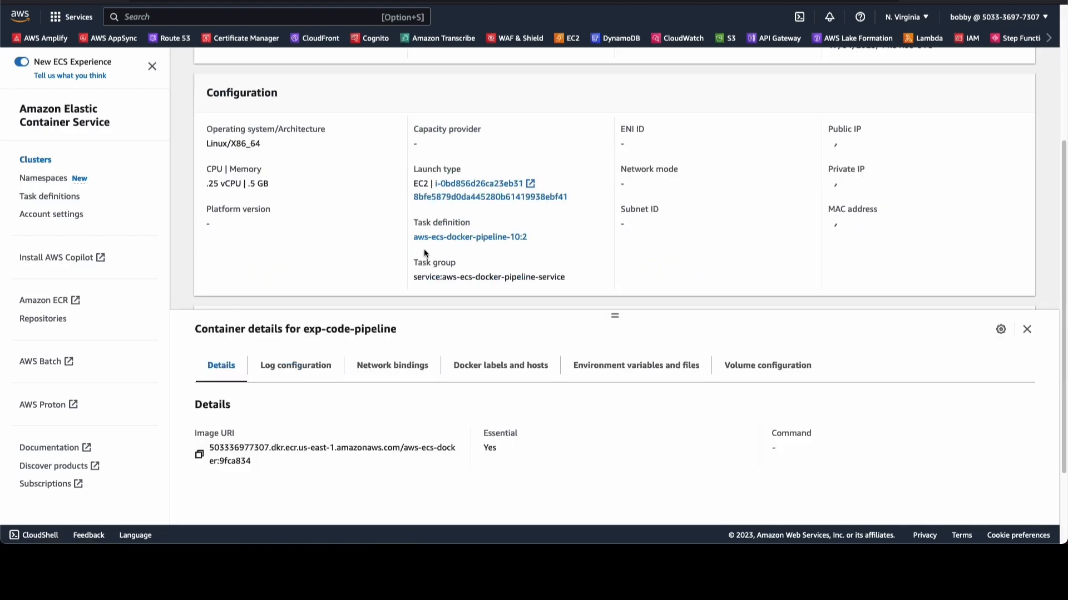
pyautogui.click(389, 372)
pyautogui.click(801, 458)
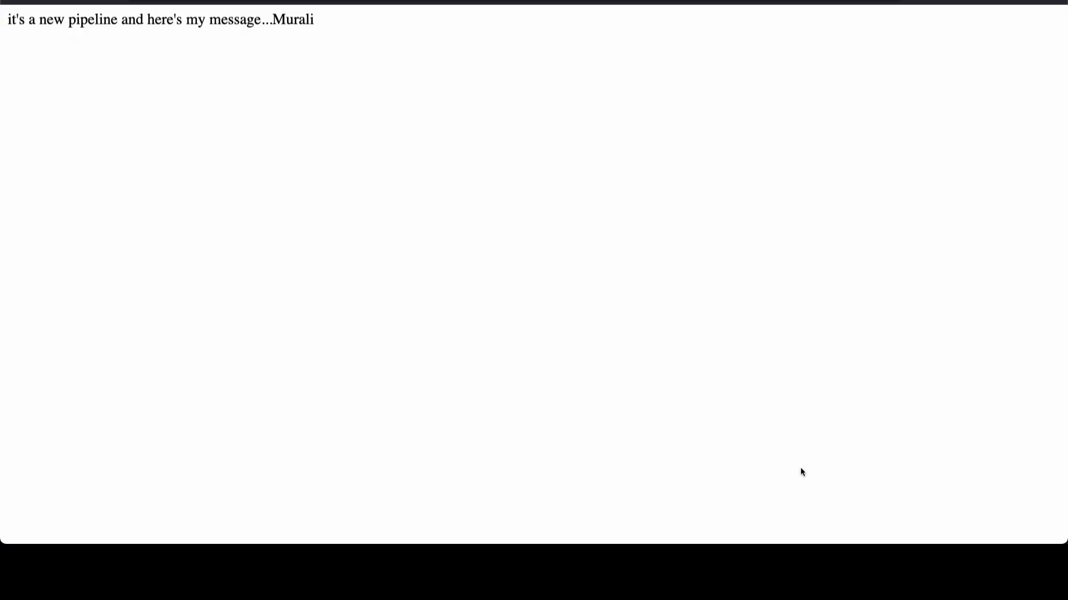